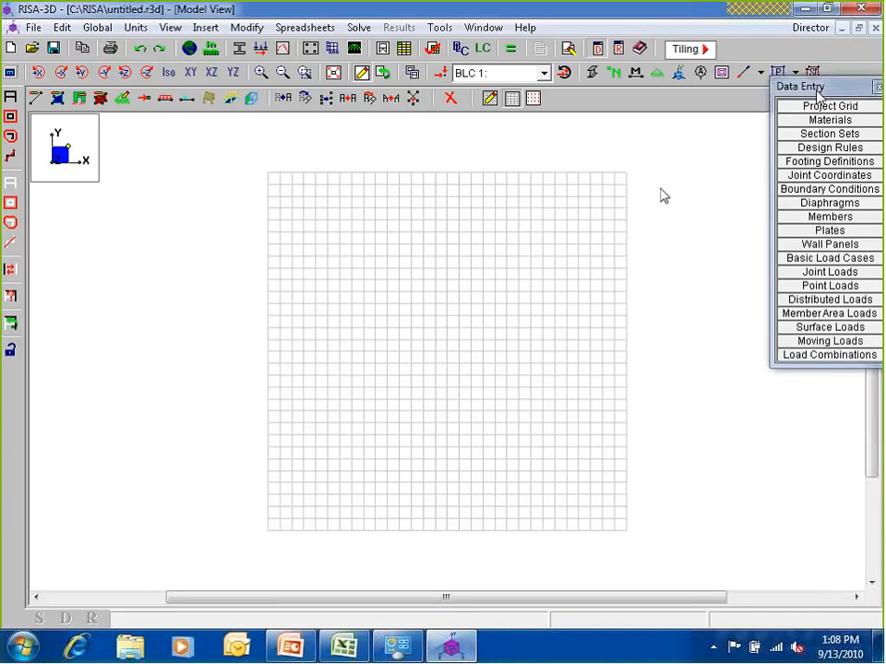
# - Open the section sets spreadsheet and label the first hot rolled section set Arc Member
pyautogui.moveTo(823, 86); pyautogui.dragTo(817, 57)
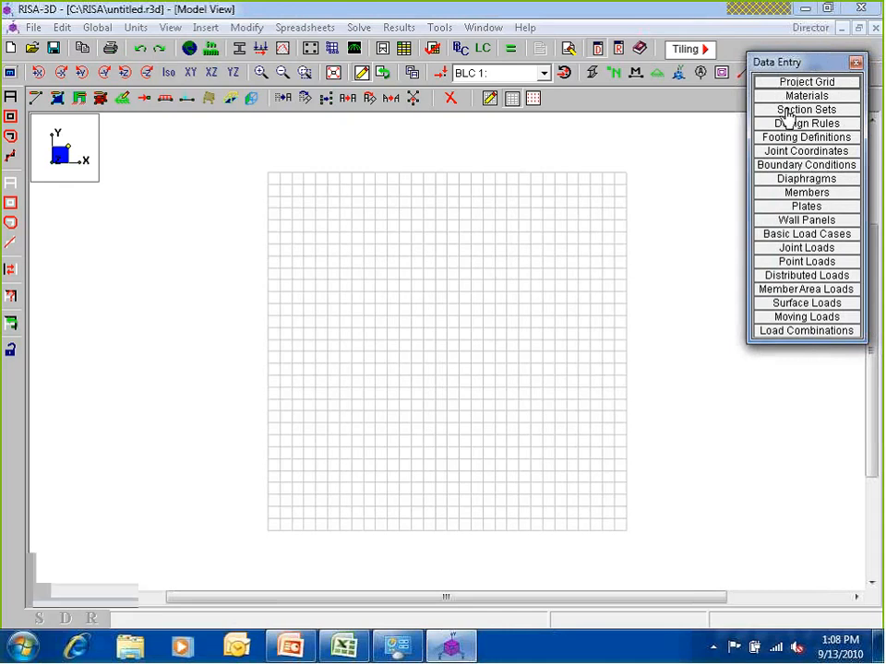
pyautogui.click(787, 110)
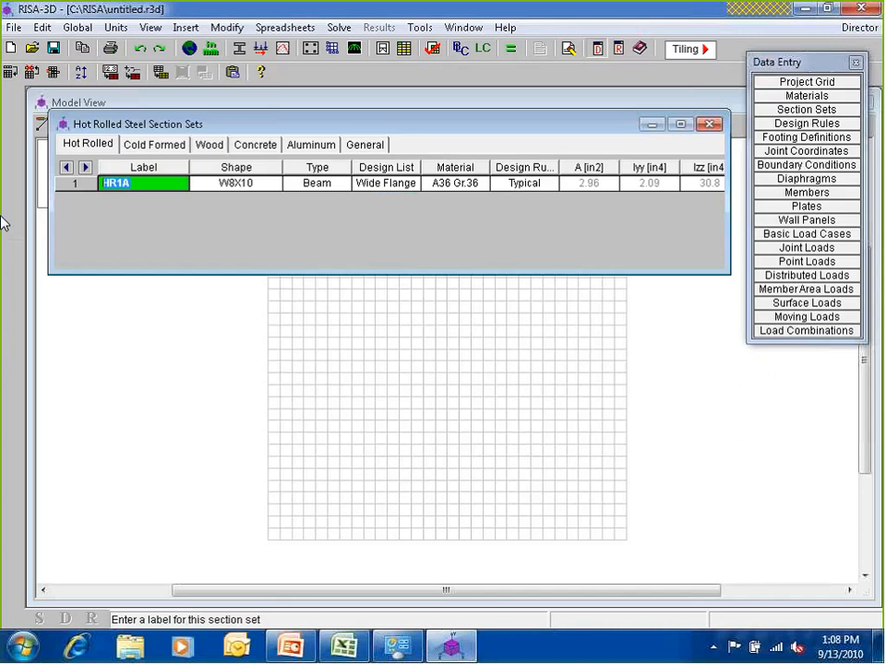
pyautogui.write('Arc Member')
pyautogui.press('Return')
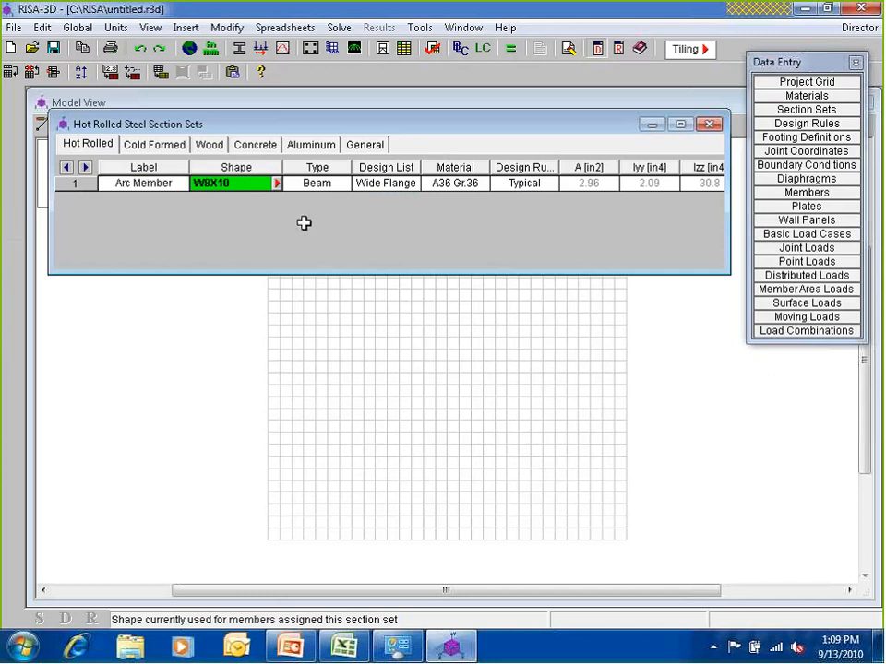
# - Assign the AISC double angle shape LL5X3X6X0 to the Arc Member section set
pyautogui.click(276, 182)
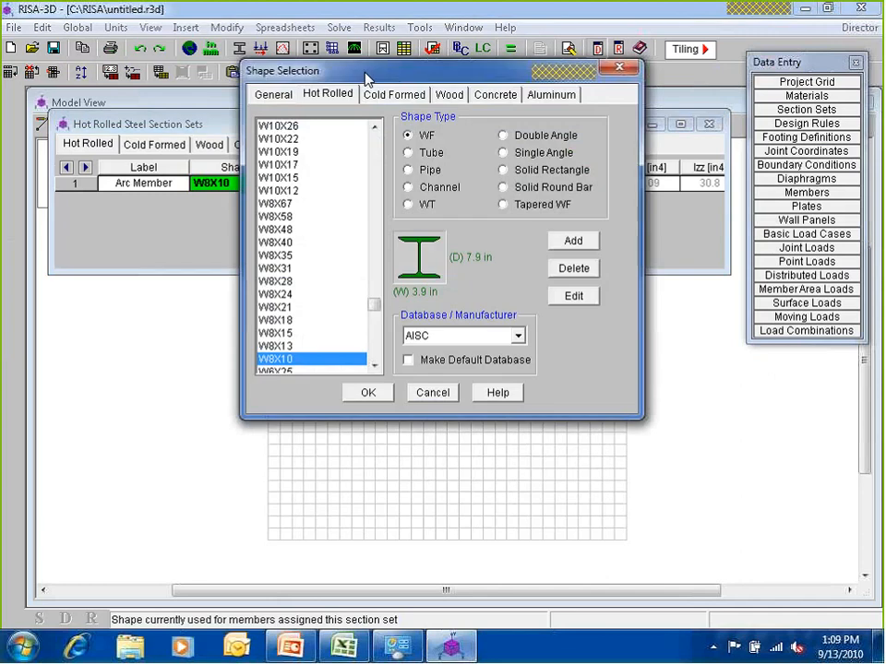
pyautogui.moveTo(365, 80); pyautogui.dragTo(308, 101)
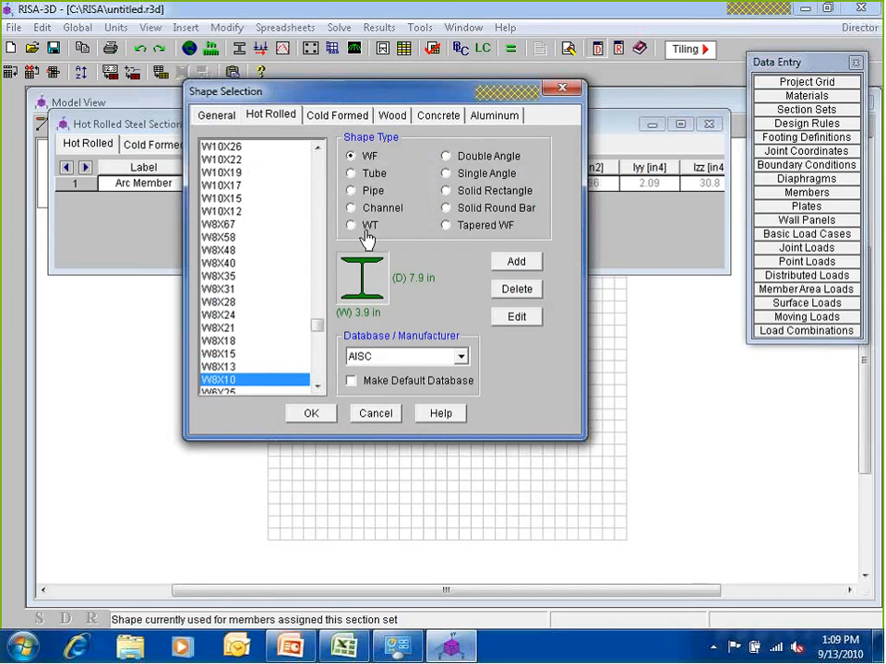
pyautogui.click(472, 173)
pyautogui.click(471, 157)
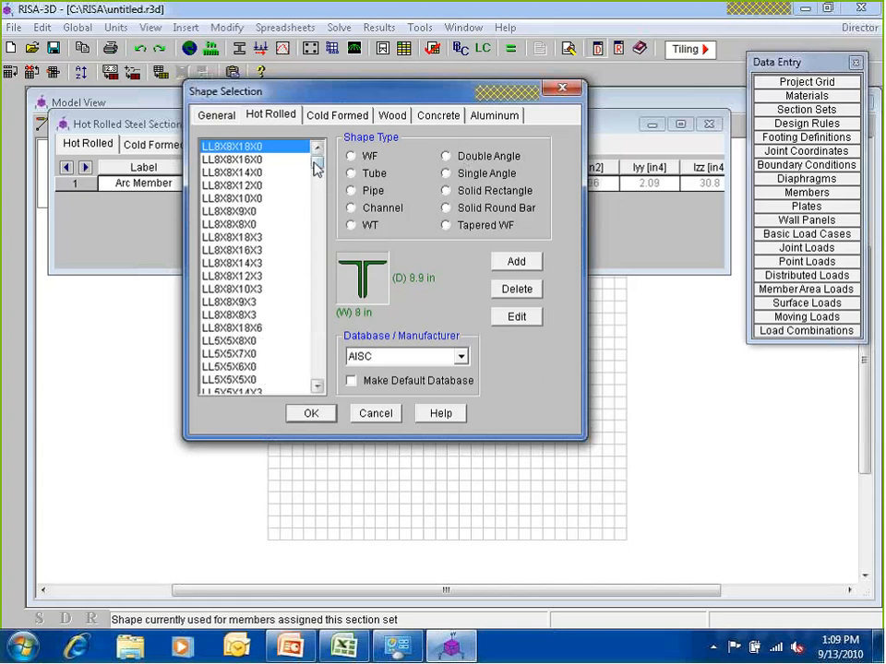
pyautogui.moveTo(316, 162); pyautogui.dragTo(318, 188)
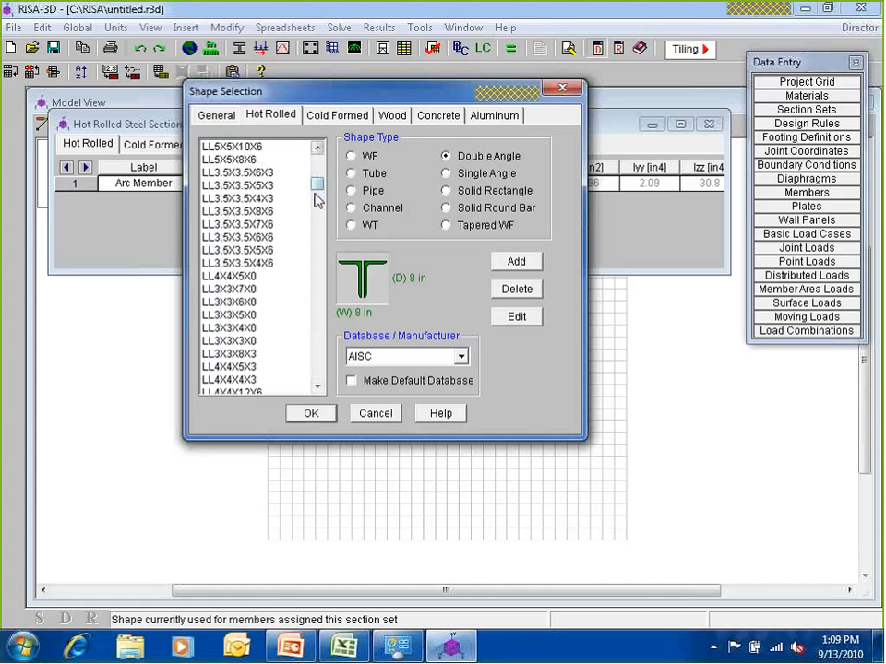
pyautogui.moveTo(314, 201); pyautogui.dragTo(317, 245)
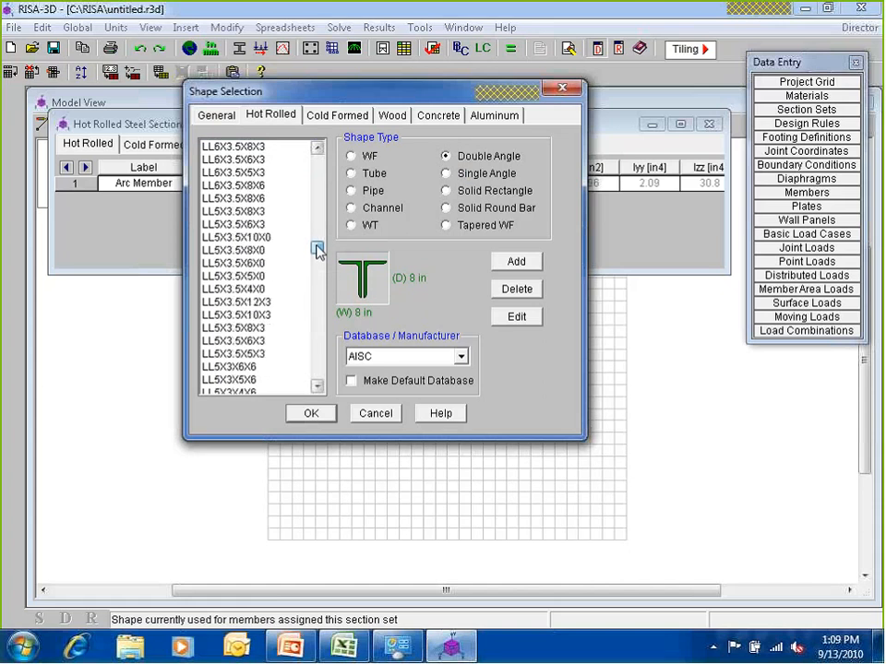
pyautogui.scroll(-2, 273, 286)
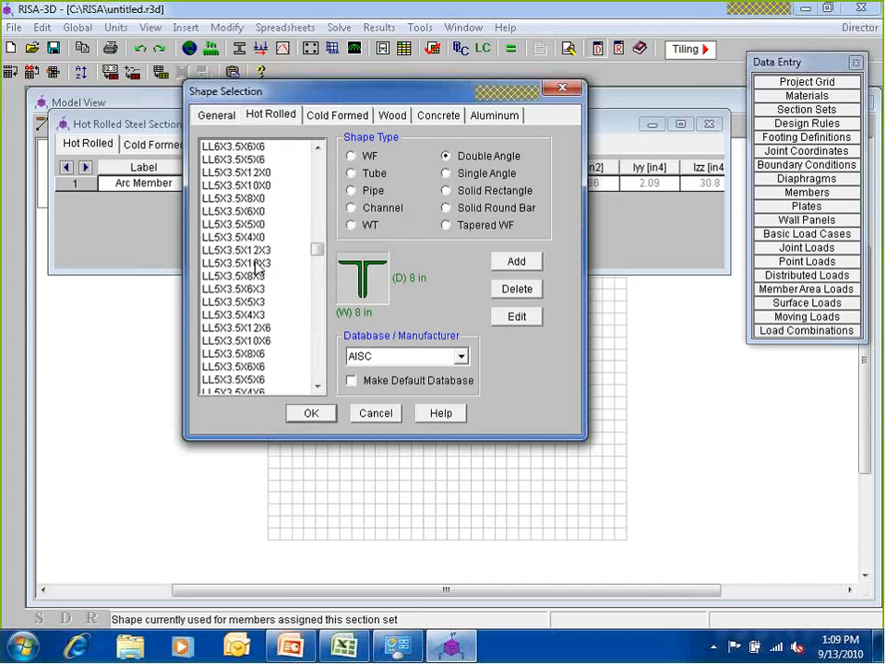
pyautogui.scroll(-3, 254, 276)
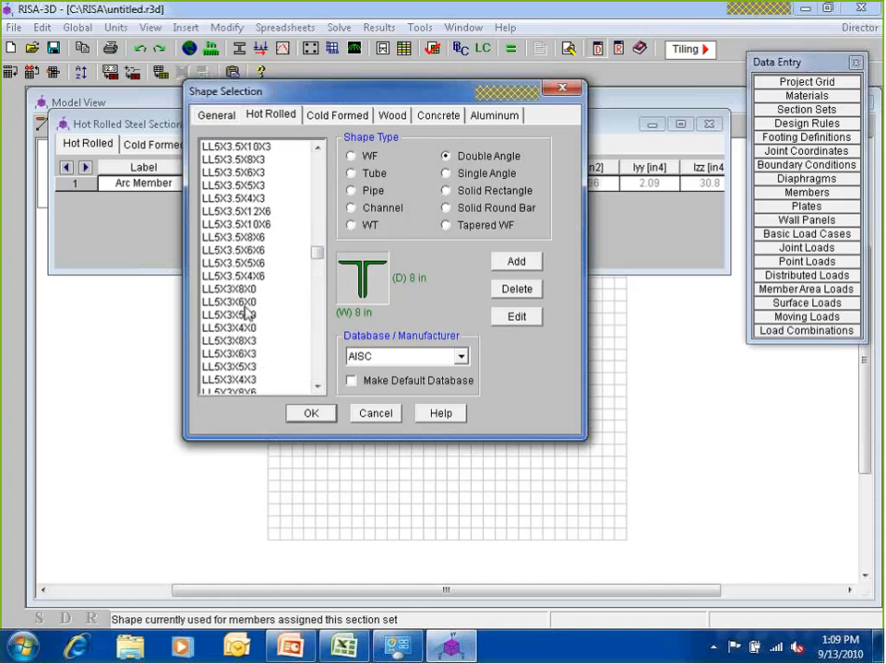
pyautogui.click(233, 301)
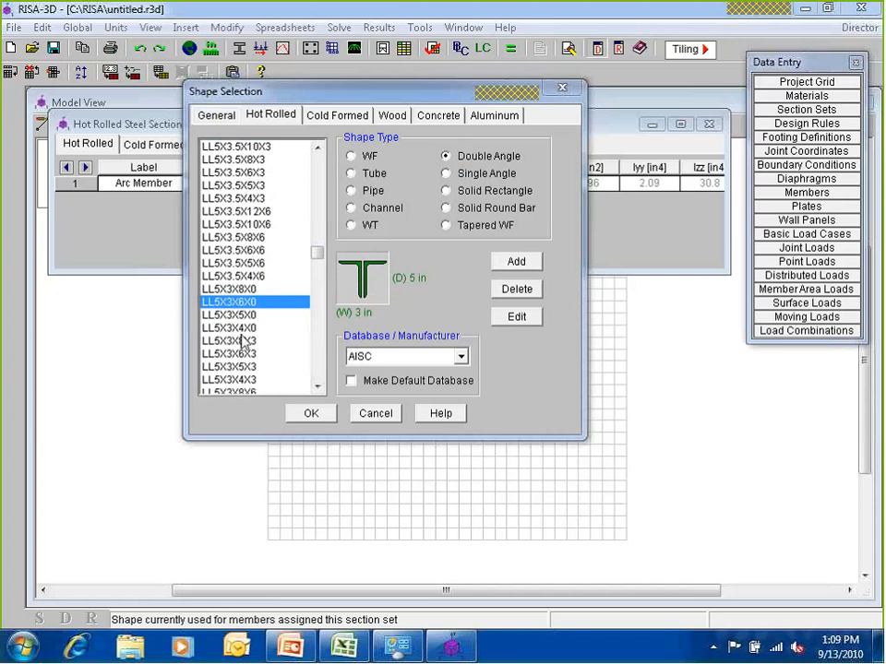
pyautogui.click(311, 413)
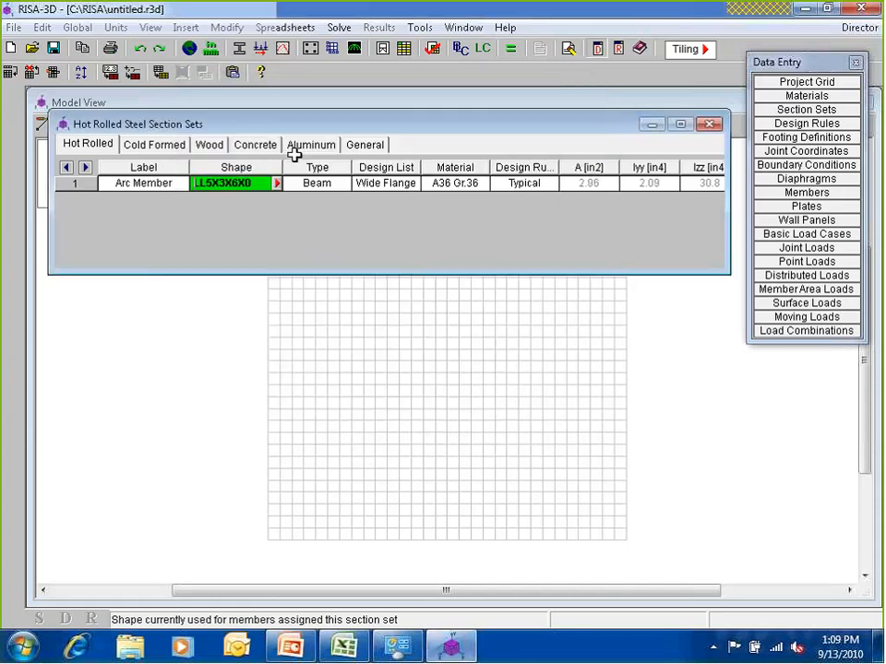
# - Set the Arc Member's design list to Double Angle and widen the Design List column to fit the name
pyautogui.click(338, 186)
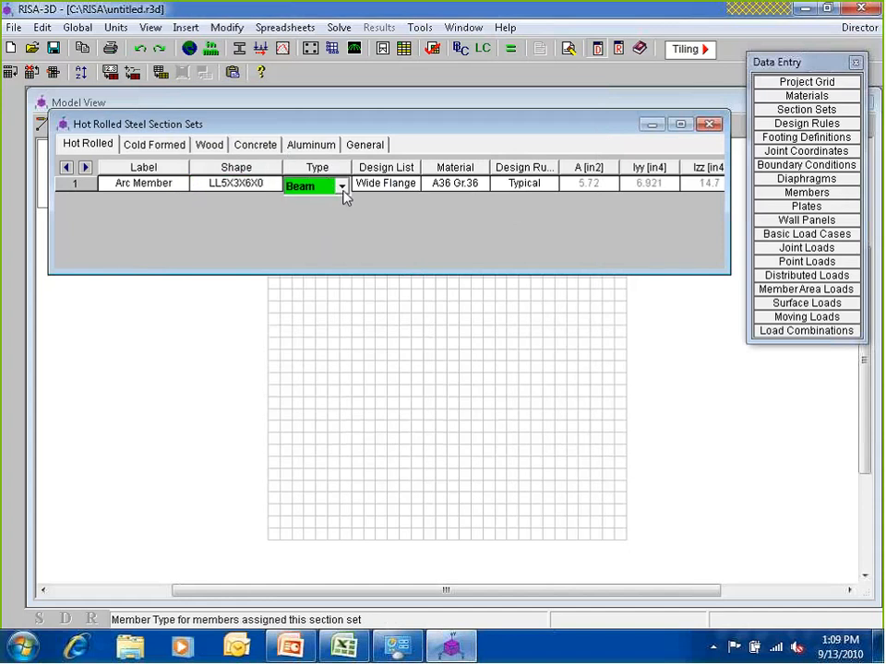
pyautogui.click(406, 180)
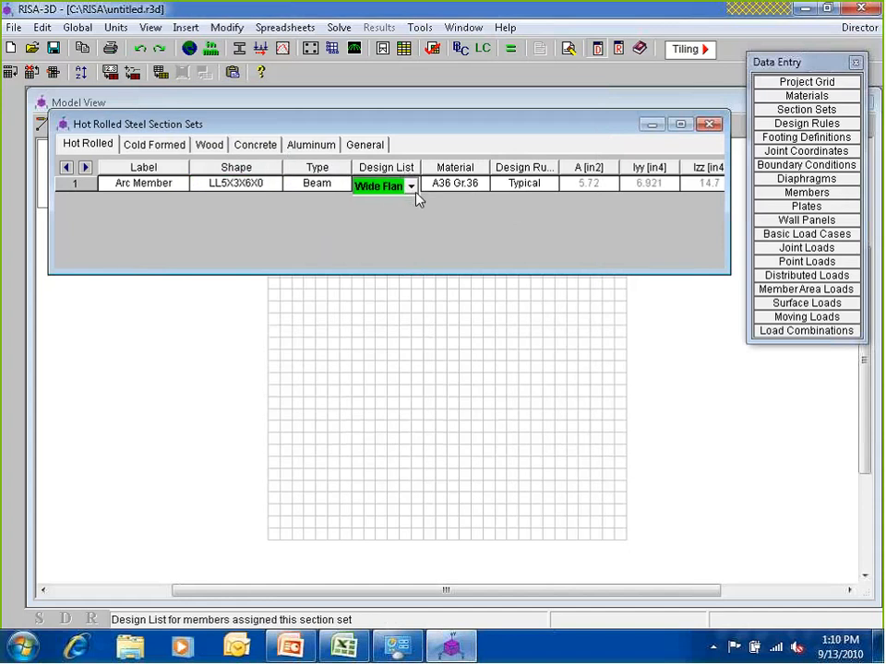
pyautogui.click(409, 187)
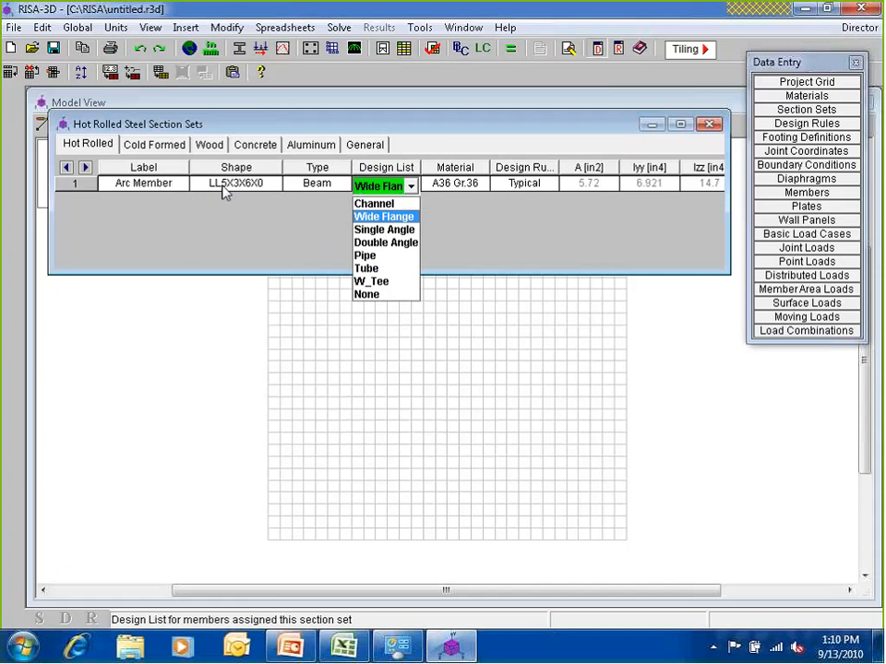
pyautogui.click(387, 243)
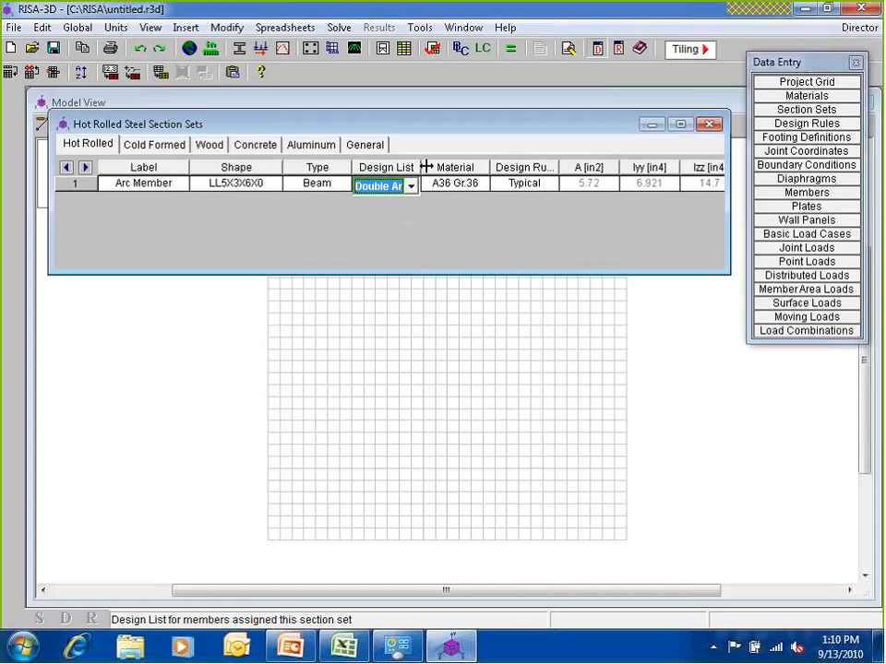
pyautogui.moveTo(427, 167); pyautogui.dragTo(445, 166)
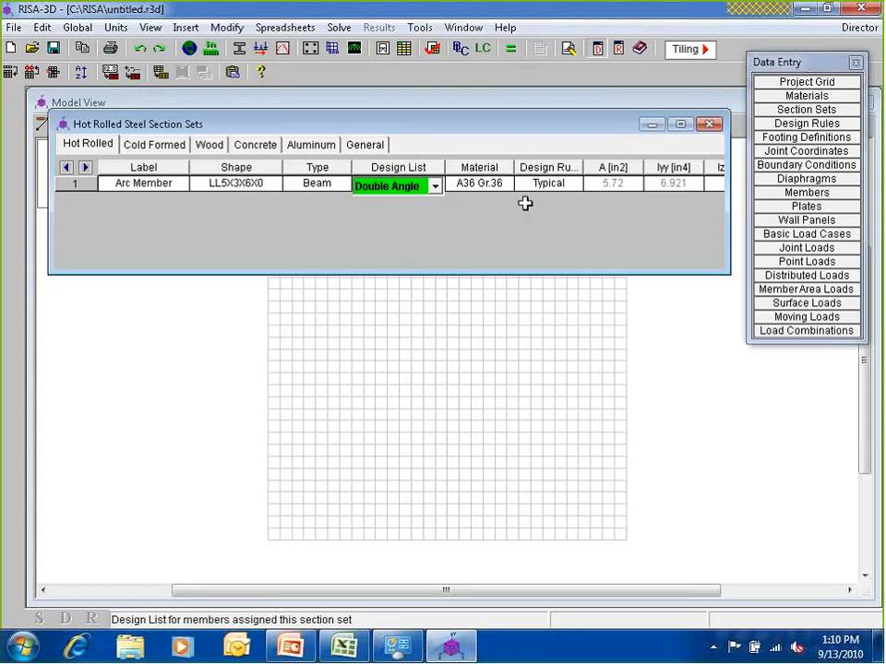
pyautogui.press('Tab')
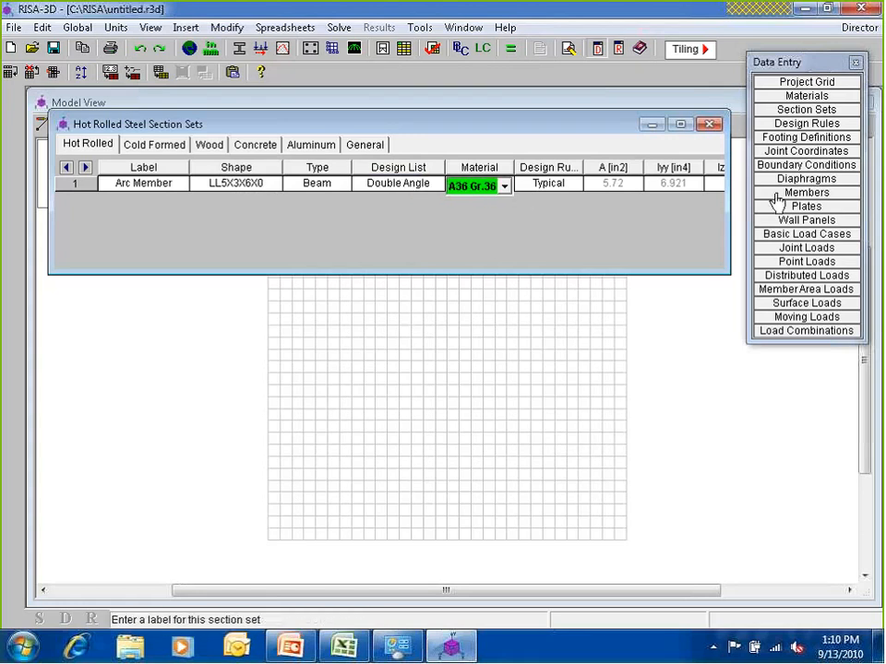
# - Add a second hot rolled section set labelled Axis Member
pyautogui.press('Return')
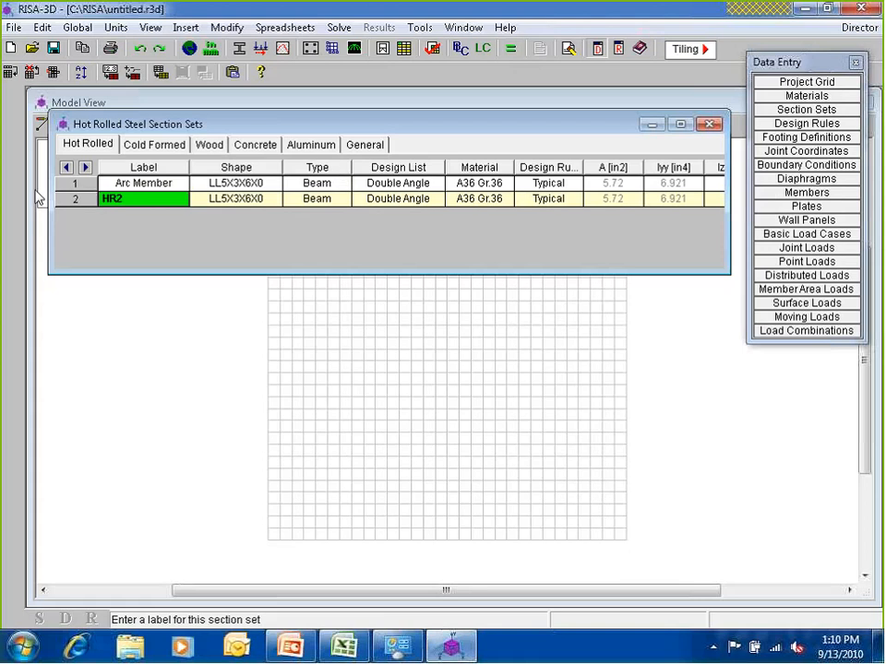
pyautogui.write('Axis')
pyautogui.press('Tab')
pyautogui.write('Member')
# - Assign the AISC WT shape WT12X31 to the Axis Member section set
pyautogui.click(208, 198)
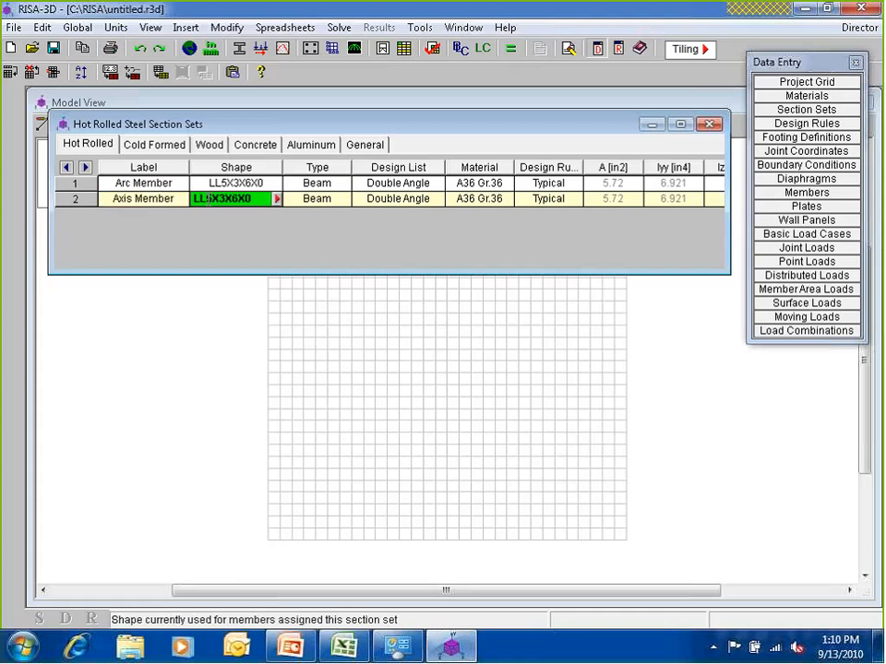
pyautogui.click(276, 199)
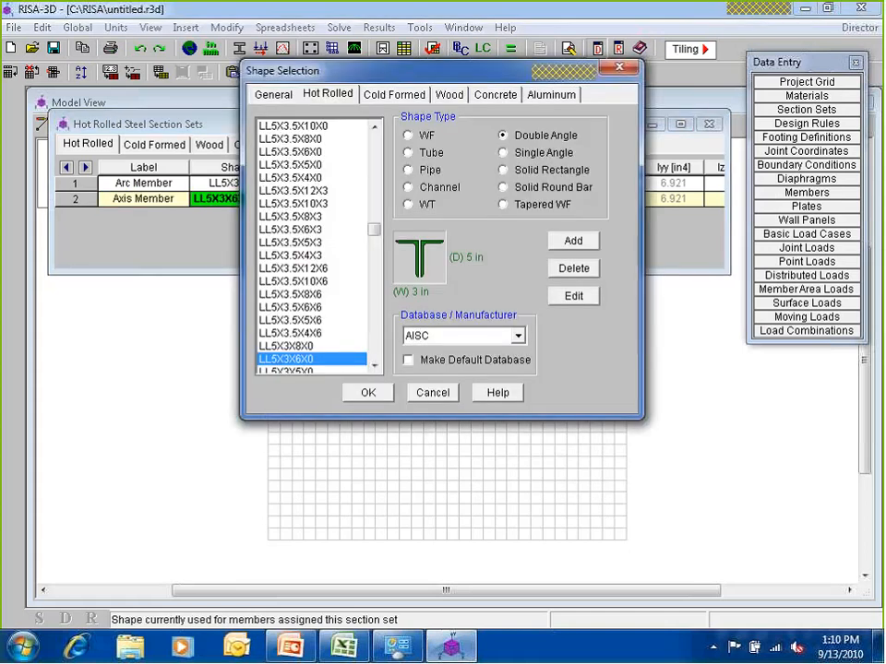
pyautogui.moveTo(341, 75); pyautogui.dragTo(351, 107)
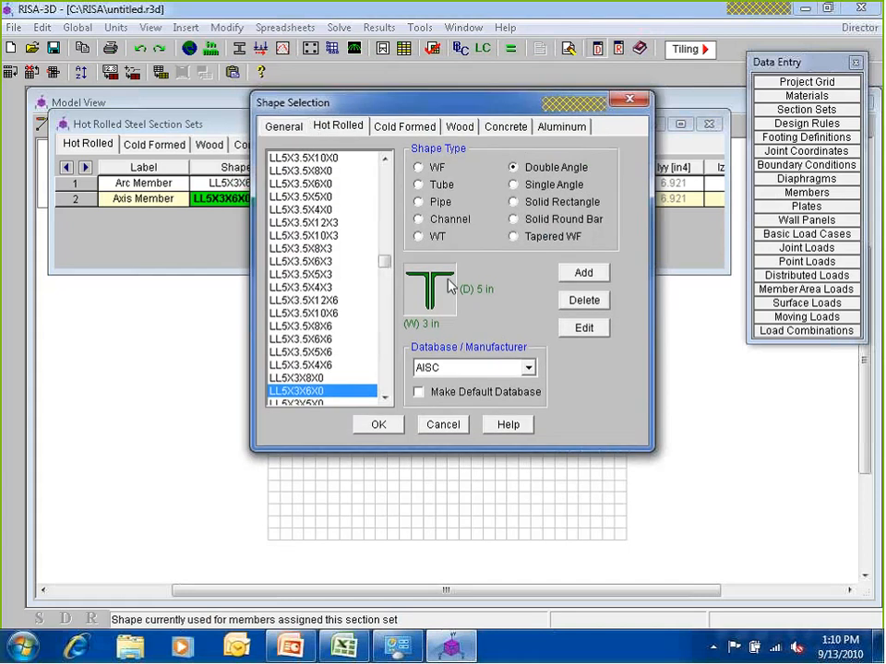
pyautogui.click(418, 236)
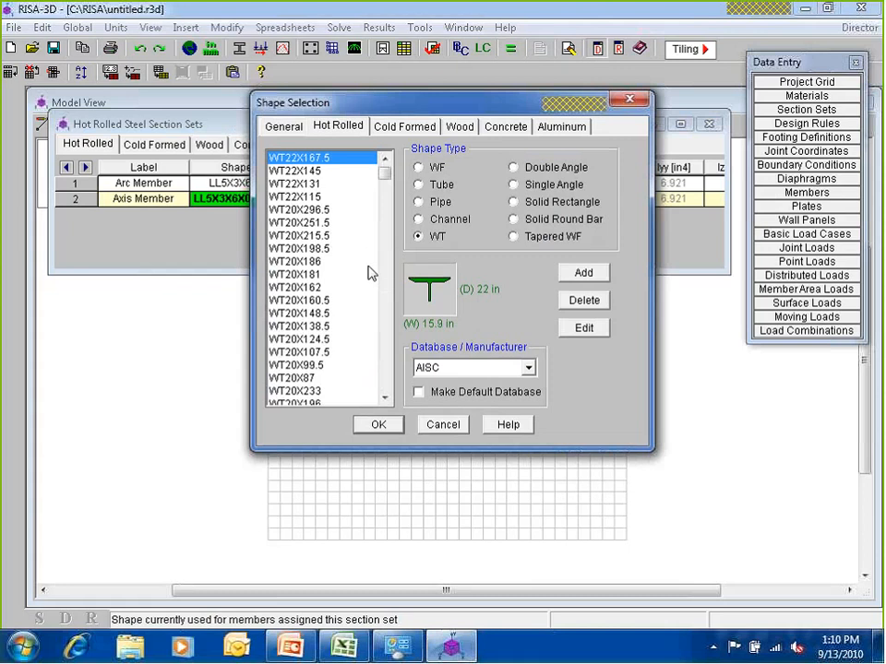
pyautogui.scroll(-4, 367, 268)
pyautogui.scroll(-10, 347, 373)
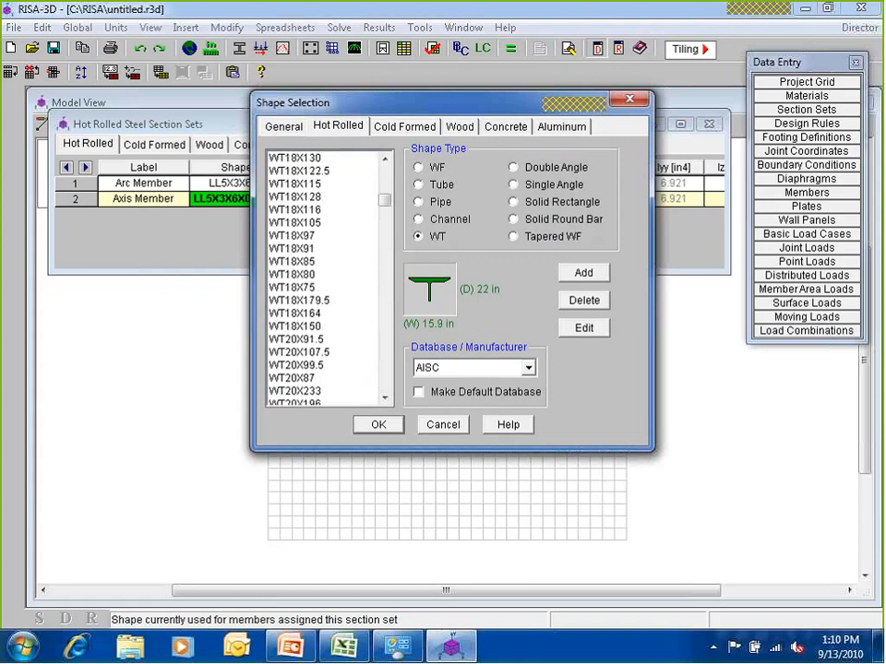
pyautogui.scroll(-3, 348, 388)
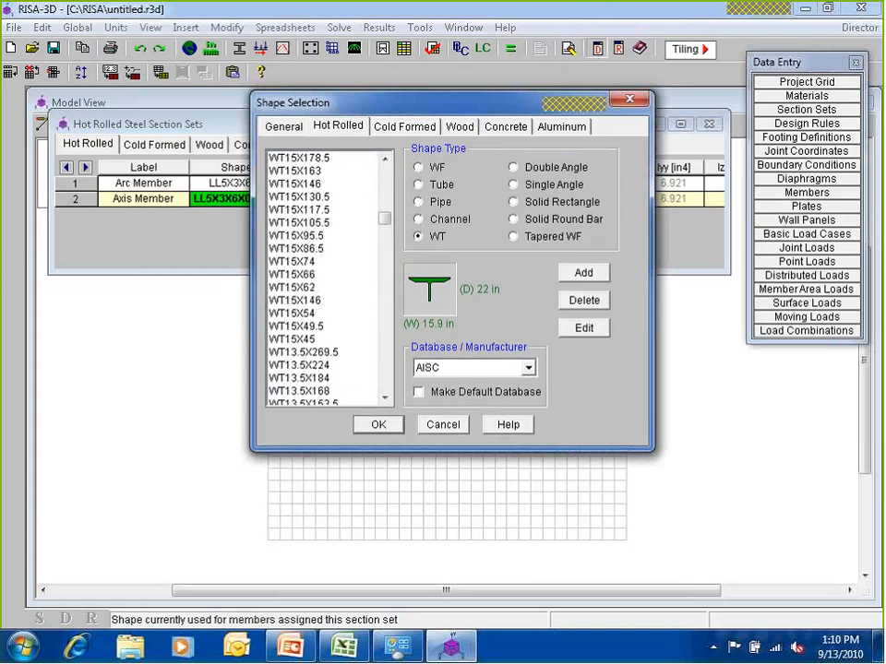
pyautogui.scroll(-4, 325, 378)
pyautogui.scroll(-5, 325, 378)
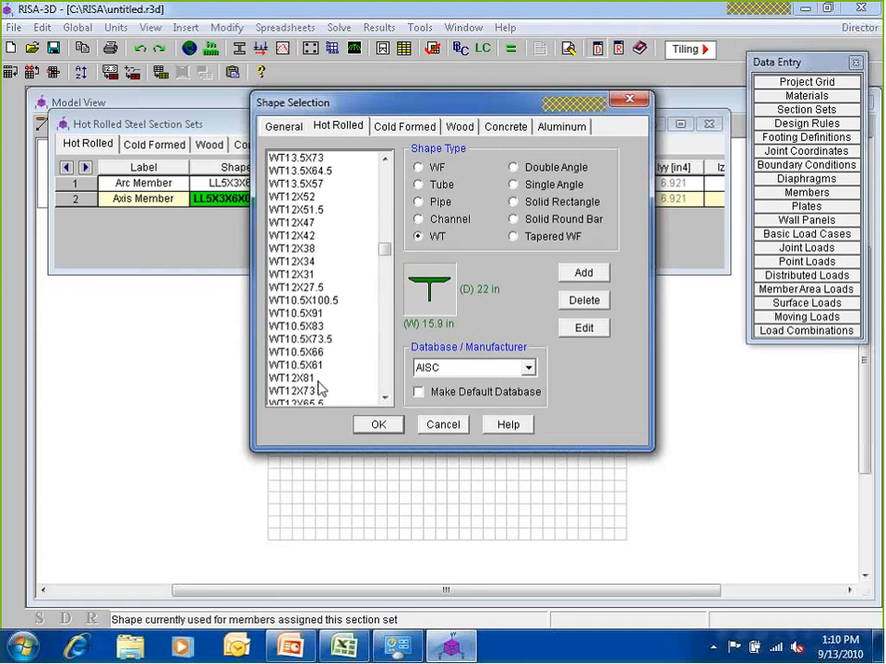
pyautogui.scroll(-1, 320, 388)
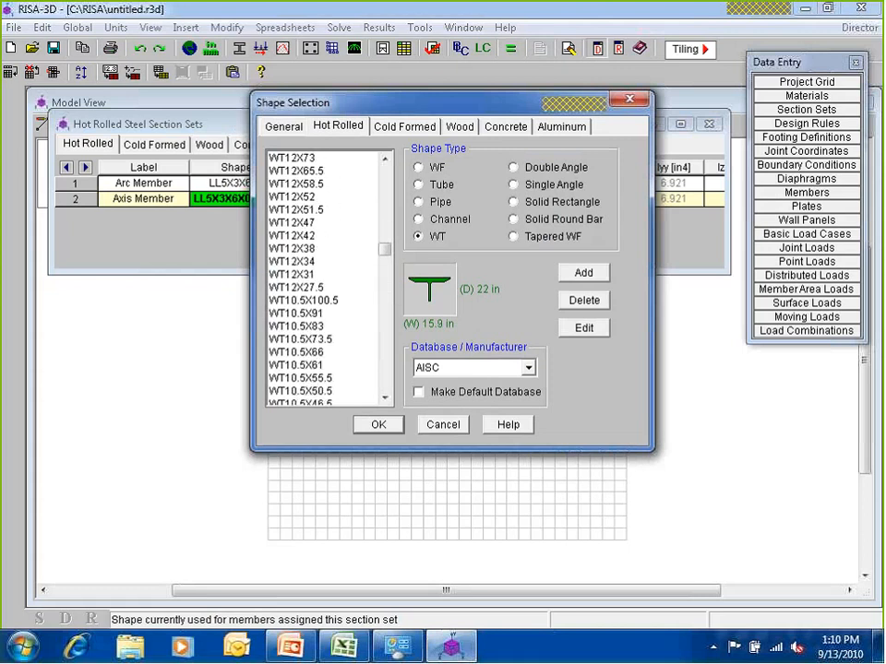
pyautogui.click(377, 426)
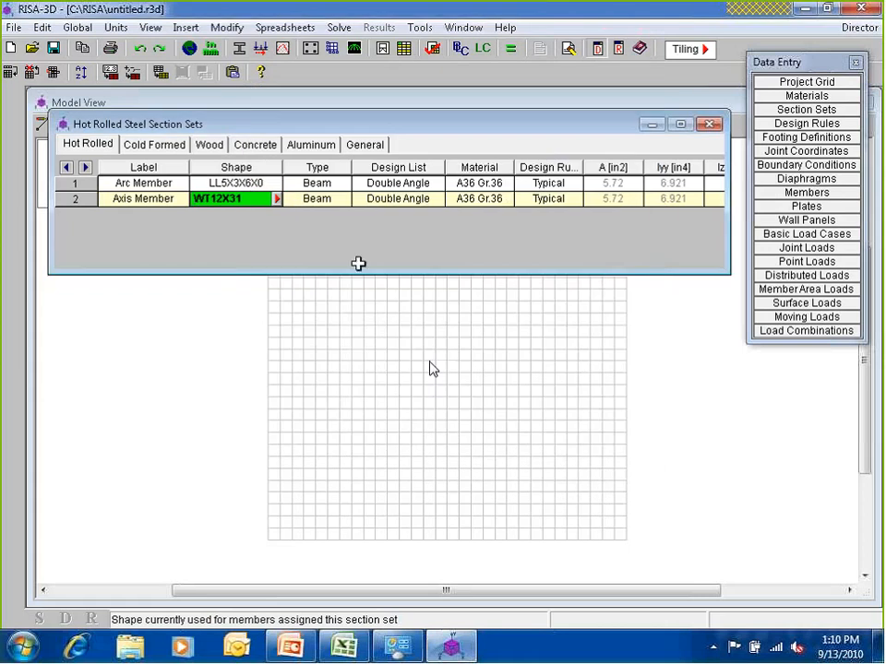
# - Set the Axis Member's type to Column and its design list to W_Tee
pyautogui.press('Tab')
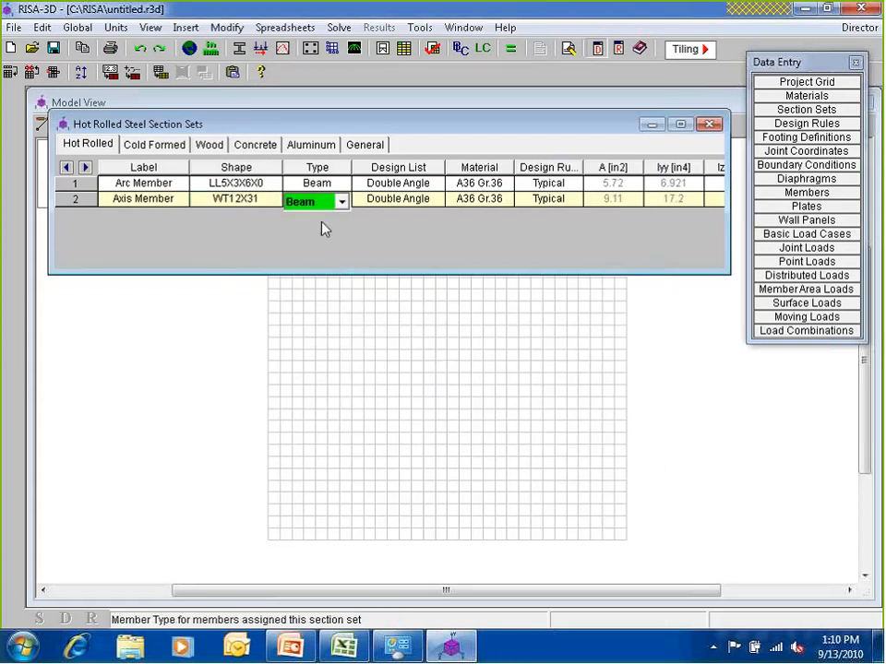
pyautogui.click(323, 228)
pyautogui.click(408, 201)
pyautogui.click(435, 202)
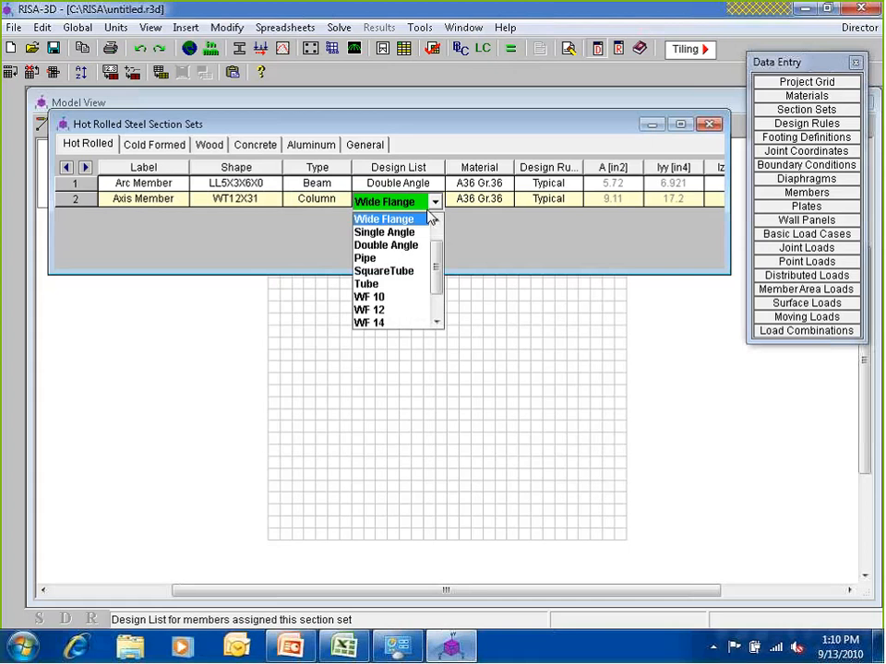
pyautogui.scroll(-1, 386, 297)
pyautogui.click(386, 298)
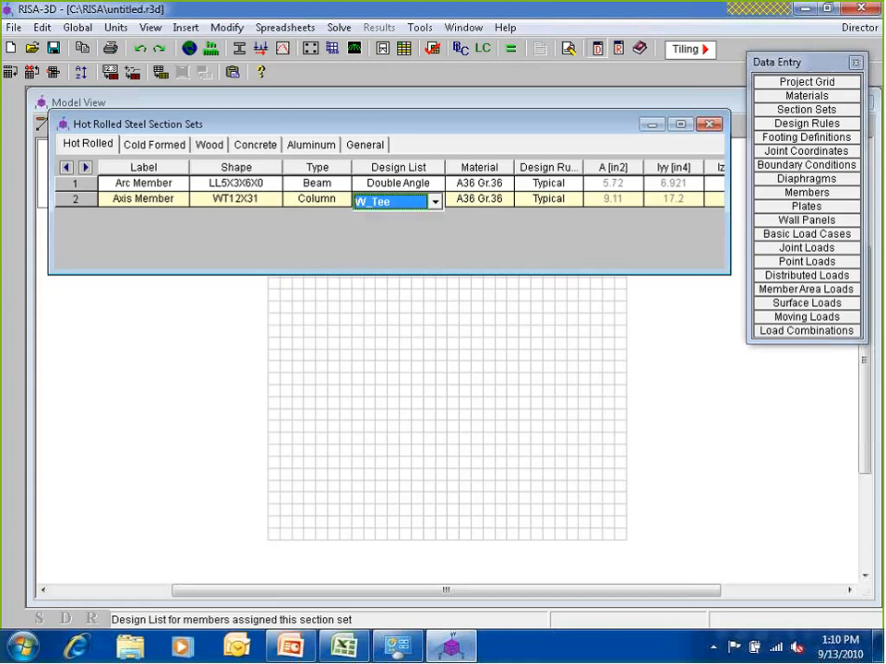
# - Choose the material for the Axis Member section set and close the section sets spreadsheet
pyautogui.click(495, 200)
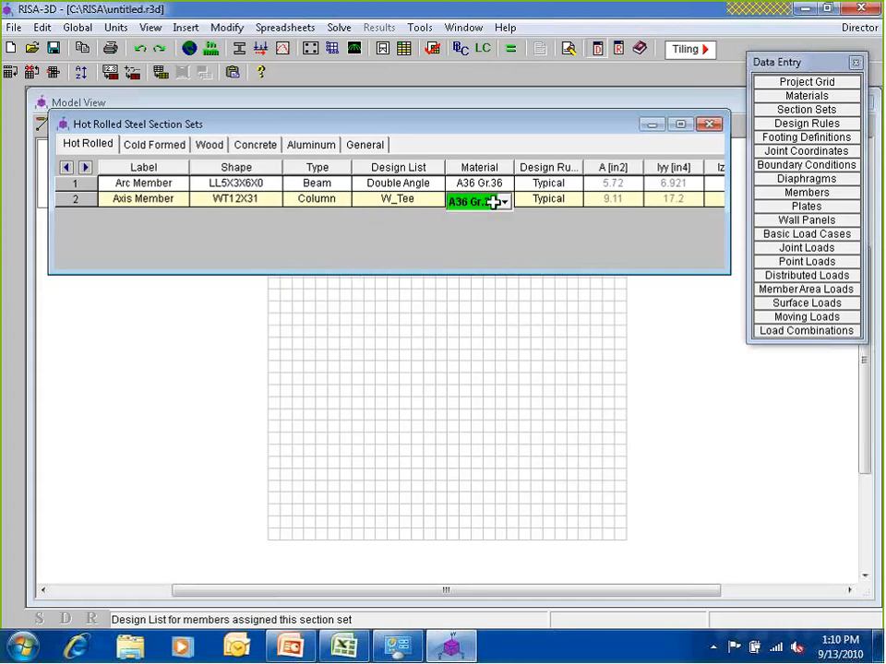
pyautogui.click(504, 201)
pyautogui.click(480, 245)
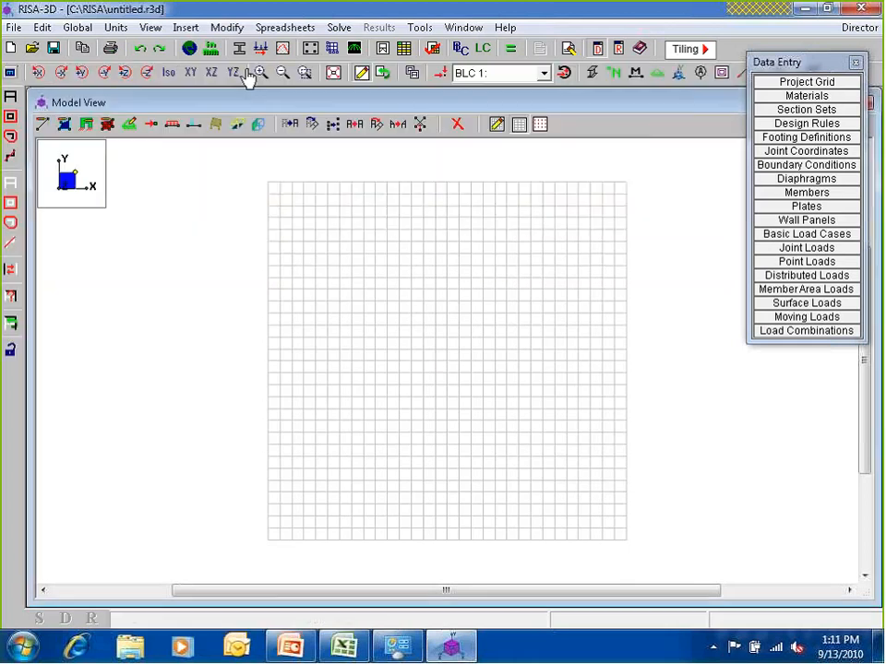
# - Open the Cylinder with Plates and Stiffeners template from the high level generation templates
pyautogui.click(354, 50)
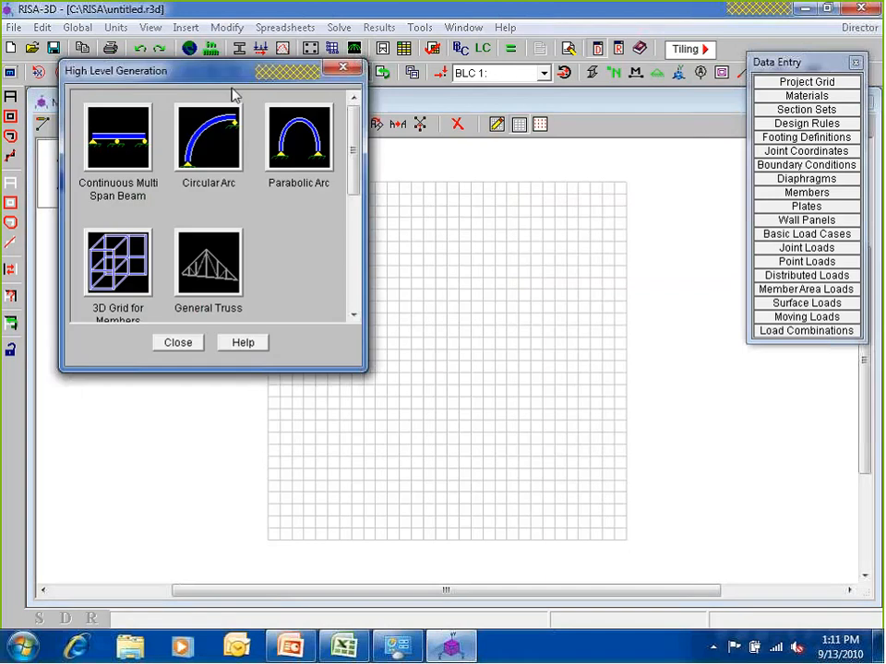
pyautogui.moveTo(231, 73); pyautogui.dragTo(389, 98)
pyautogui.moveTo(512, 175); pyautogui.dragTo(530, 182)
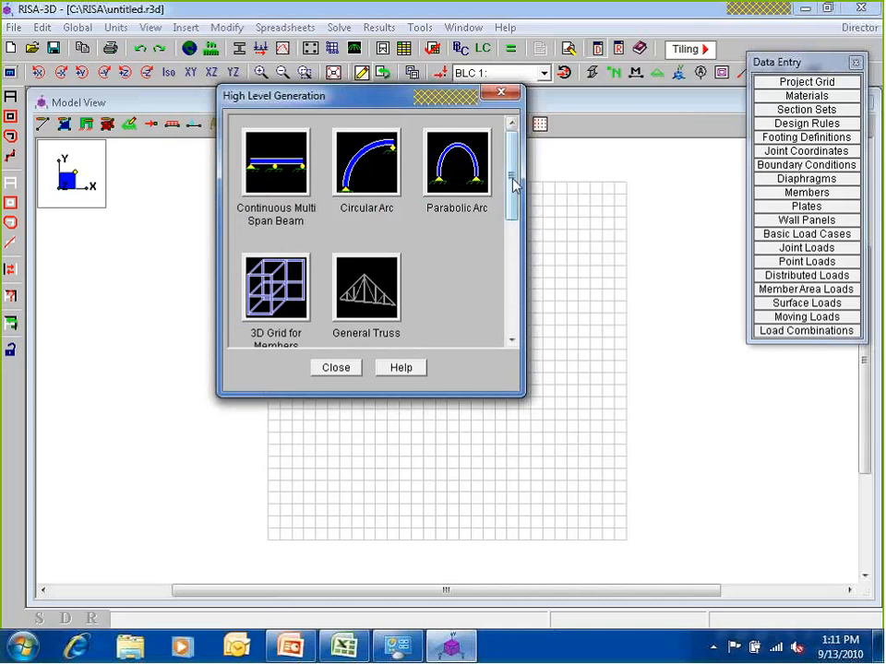
pyautogui.moveTo(512, 181); pyautogui.dragTo(512, 223)
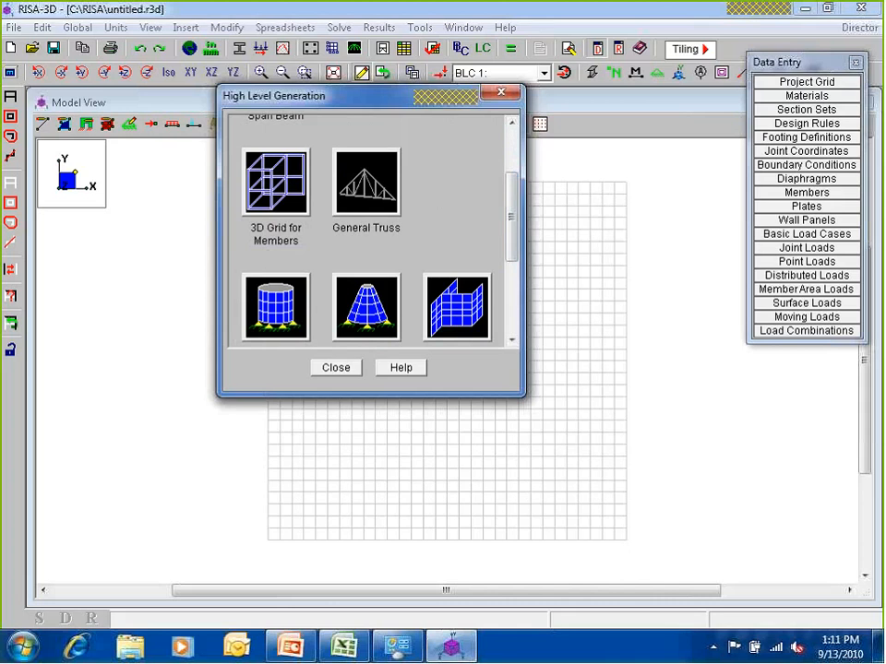
pyautogui.moveTo(511, 226); pyautogui.dragTo(523, 263)
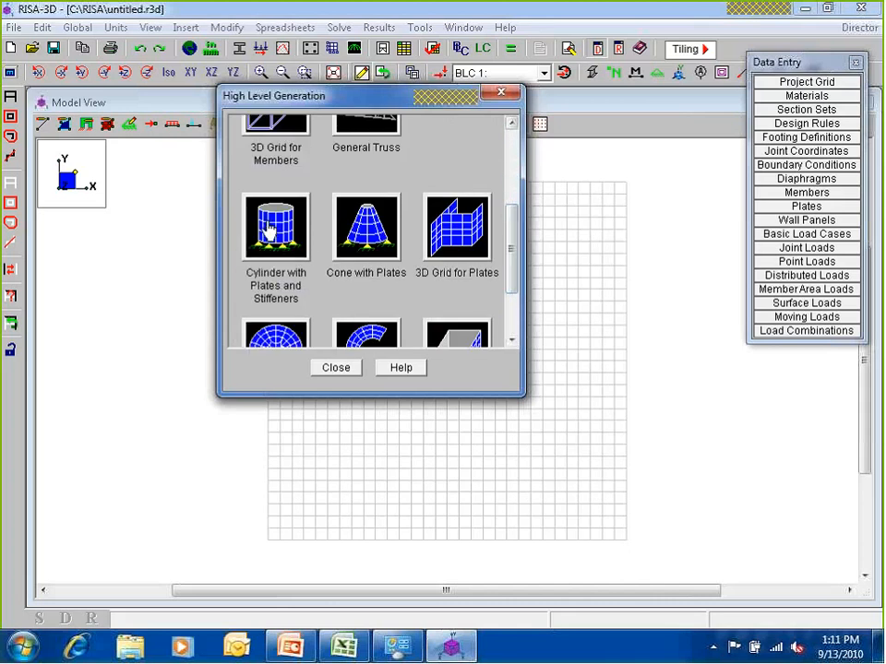
pyautogui.click(292, 258)
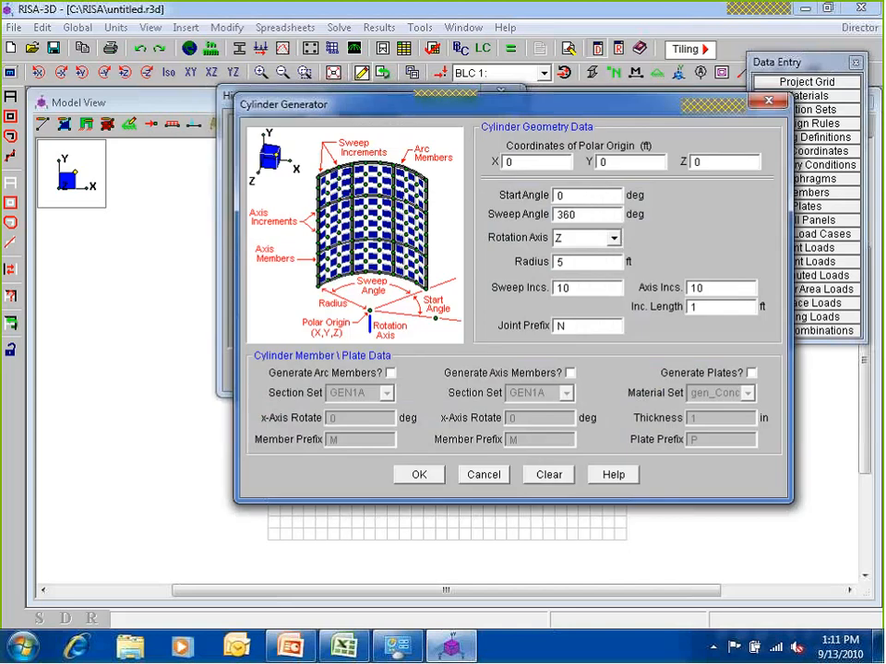
pyautogui.moveTo(407, 93); pyautogui.dragTo(330, 98)
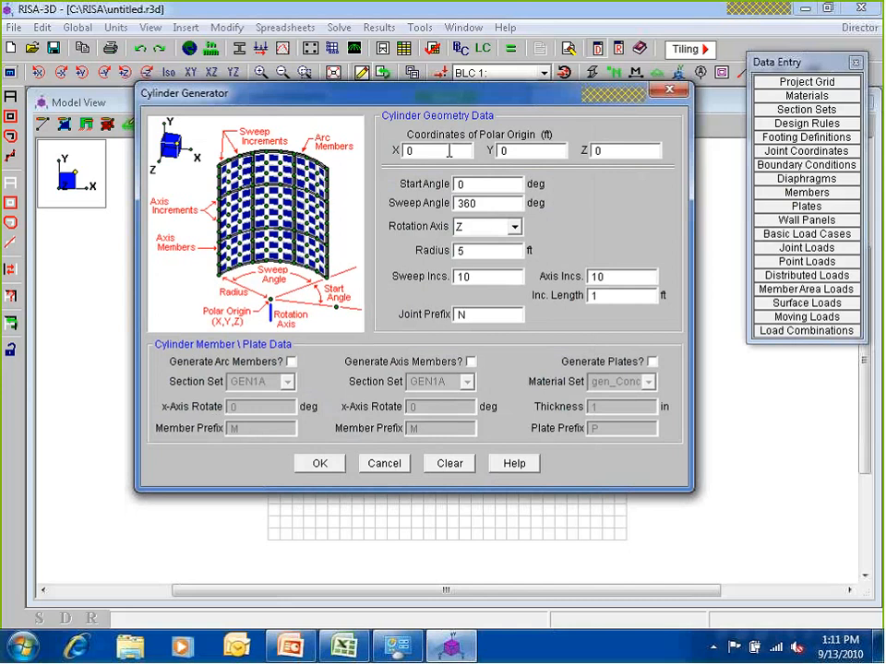
# - Keep the polar origin at 0, 0, 0 and the sweep angle at 360 degrees, and set the cylinder's rotation axis to Y
pyautogui.press('Tab')
pyautogui.press('Tab')
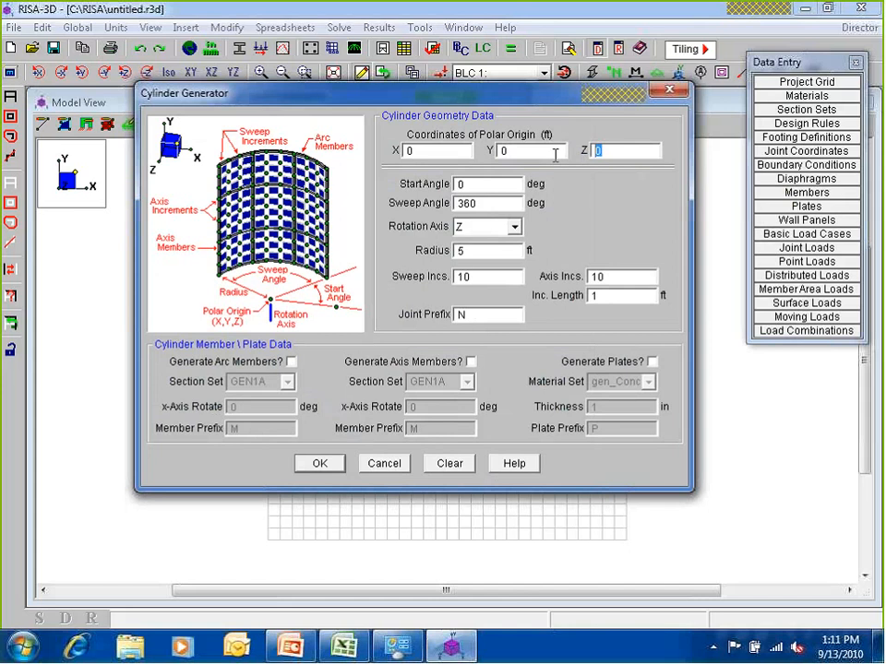
pyautogui.click(484, 204)
pyautogui.doubleClick(483, 205)
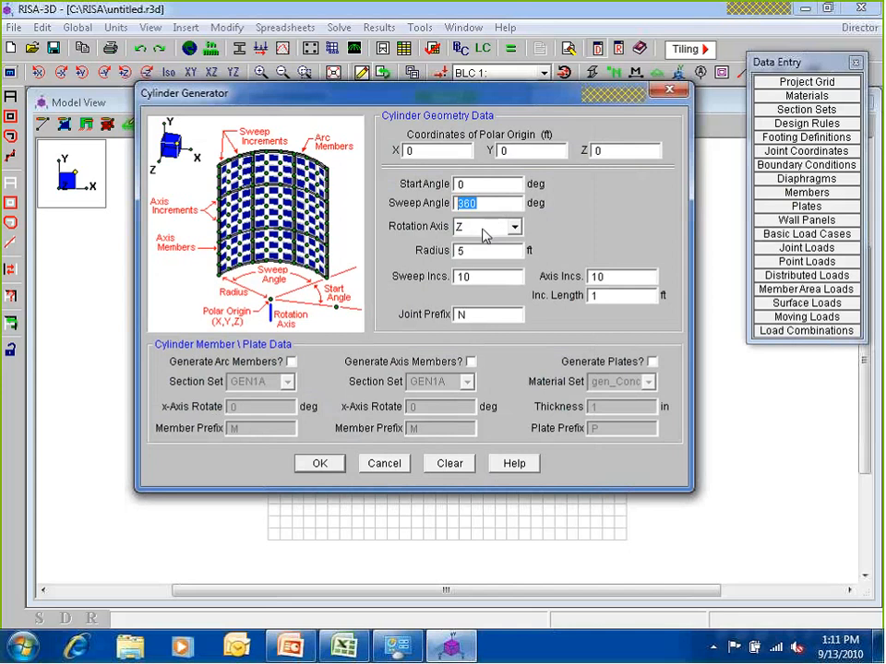
pyautogui.click(486, 231)
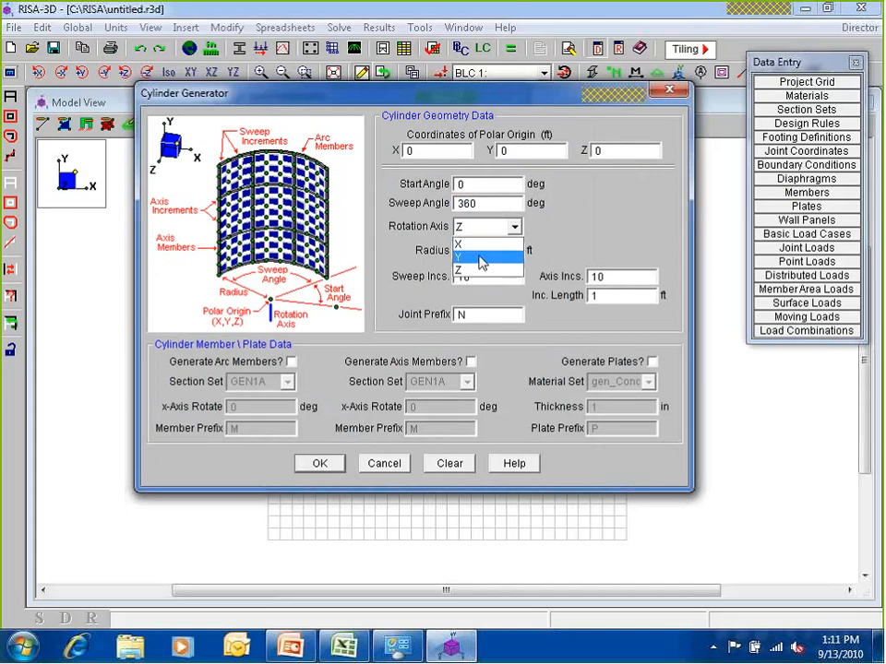
pyautogui.click(481, 261)
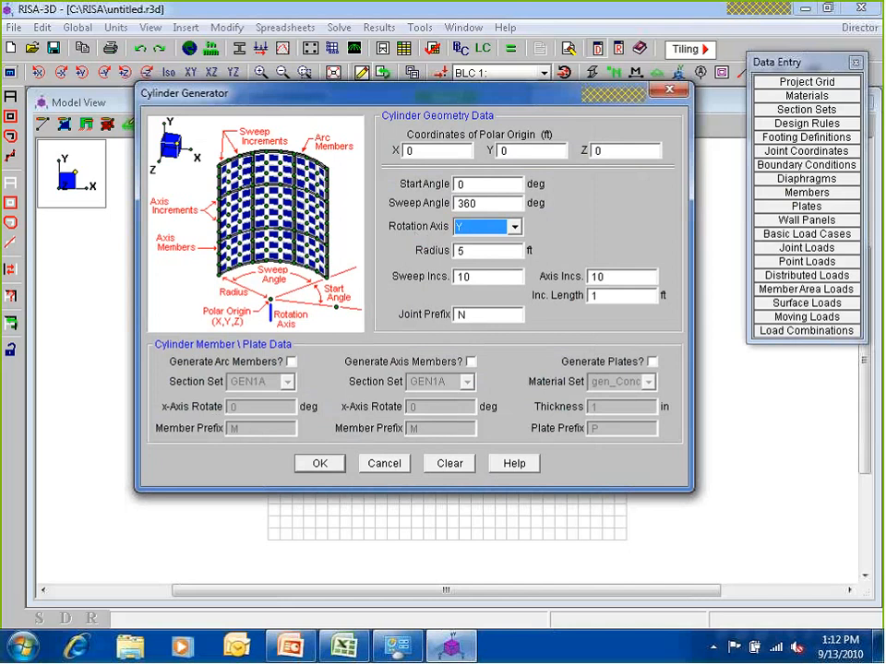
# - Set the cylinder's radius to 30 ft with 80 sweep increments and 20 axis increments
pyautogui.press('Tab')
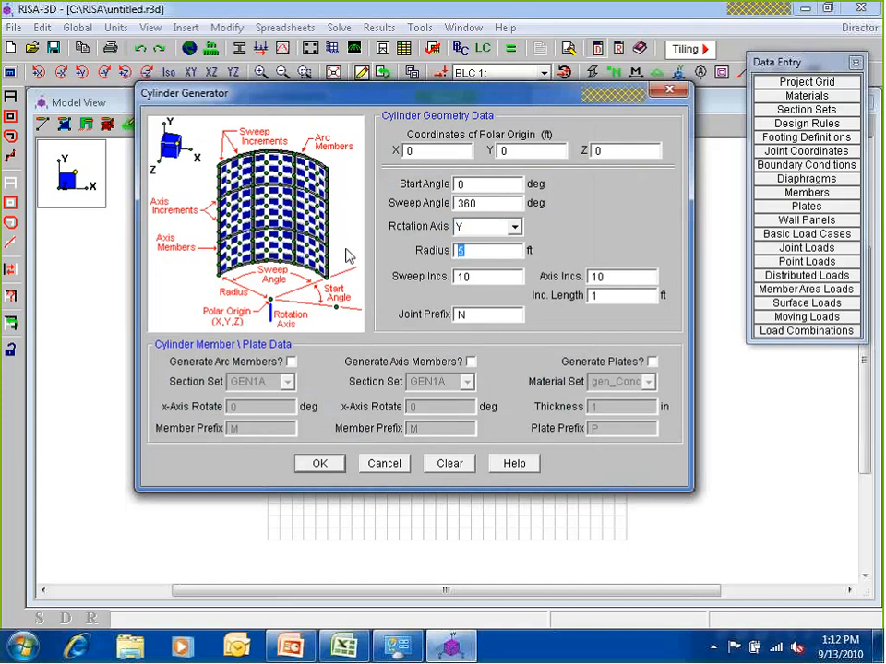
pyautogui.write('30')
pyautogui.press('Tab')
pyautogui.write('80')
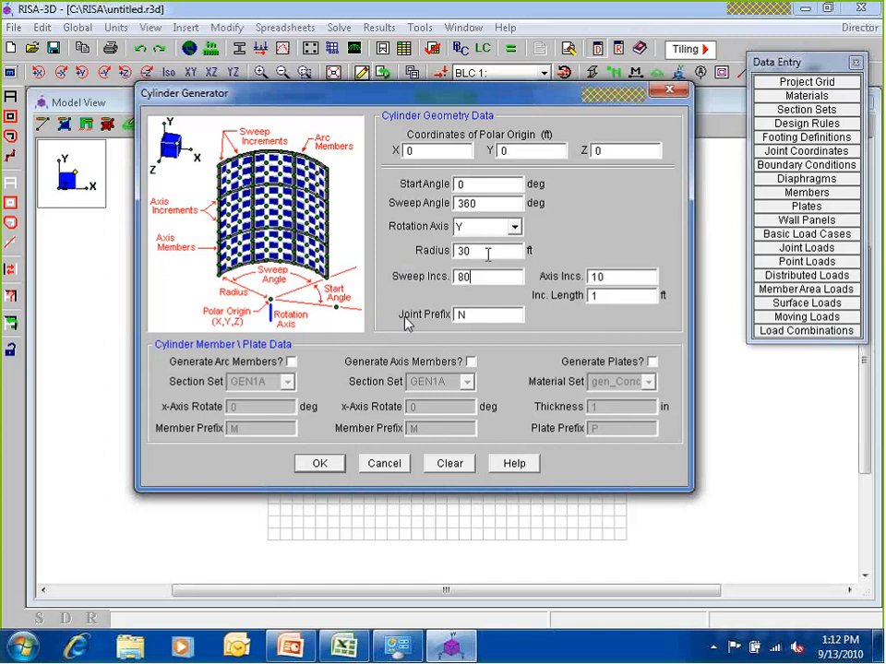
pyautogui.click(648, 280)
pyautogui.moveTo(648, 279); pyautogui.dragTo(515, 277)
pyautogui.write('20')
pyautogui.press('Tab')
# - Enable arc member generation for the cylinder using the Arc Member section set
pyautogui.click(289, 362)
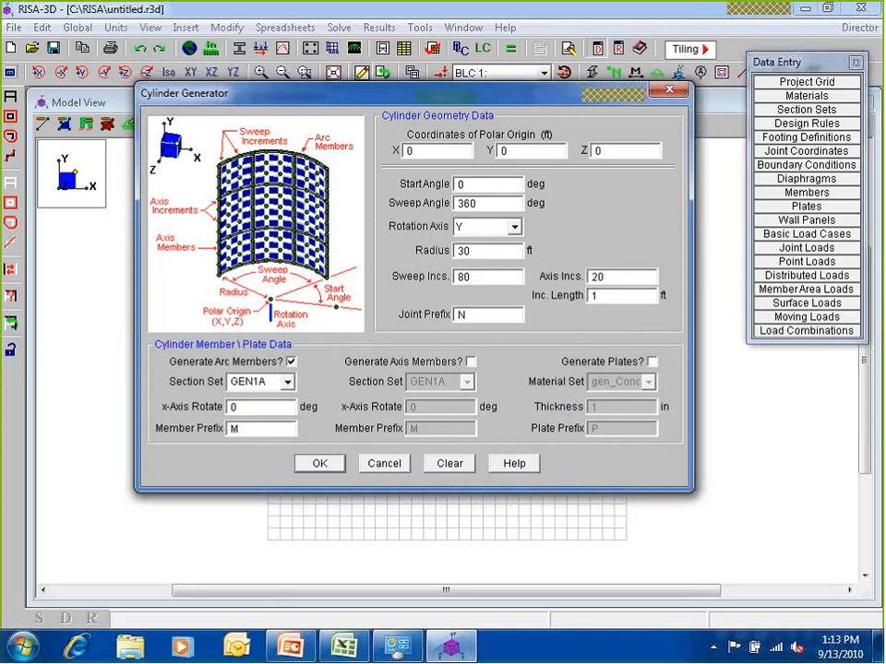
pyautogui.click(287, 381)
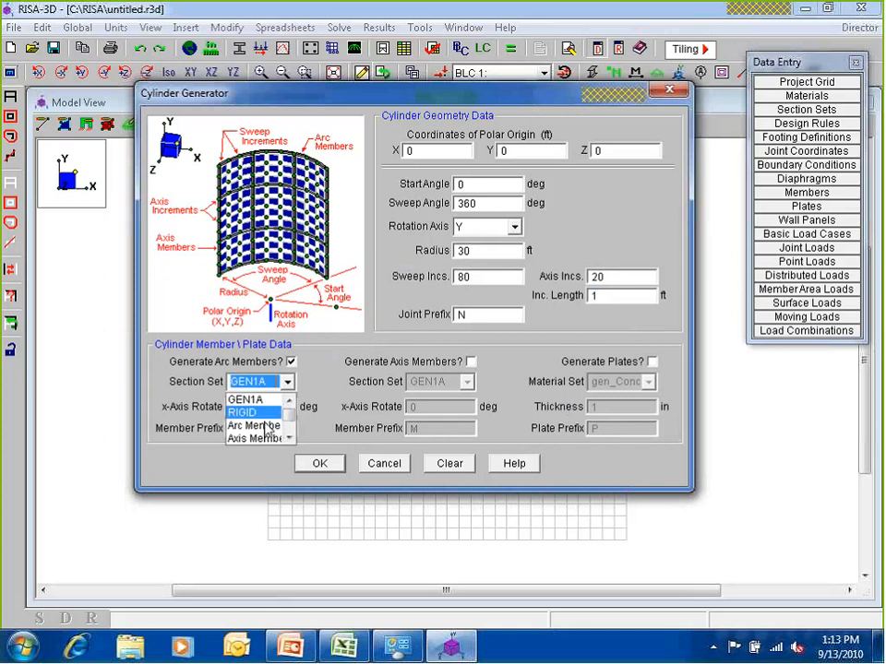
pyautogui.click(266, 426)
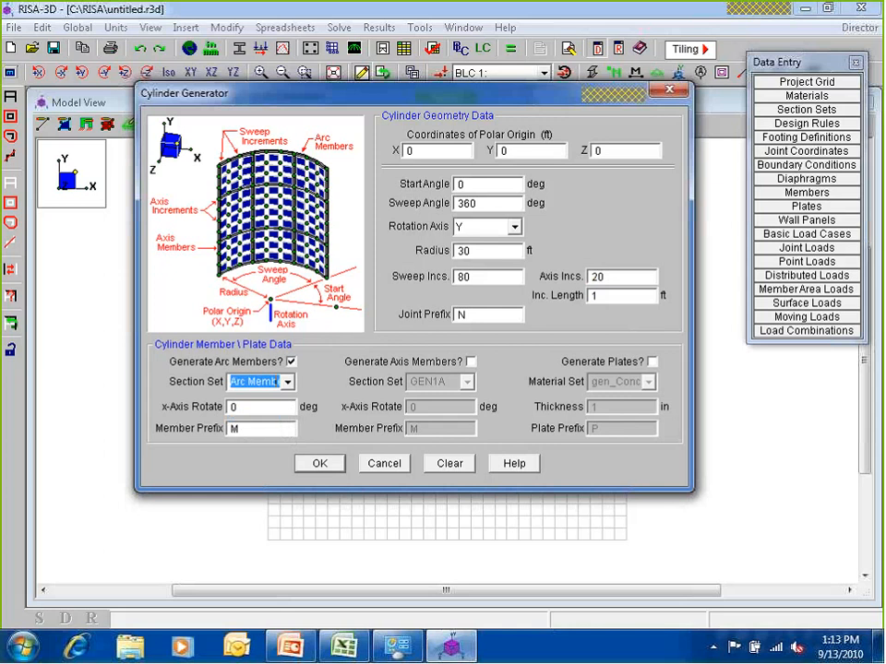
pyautogui.click(243, 406)
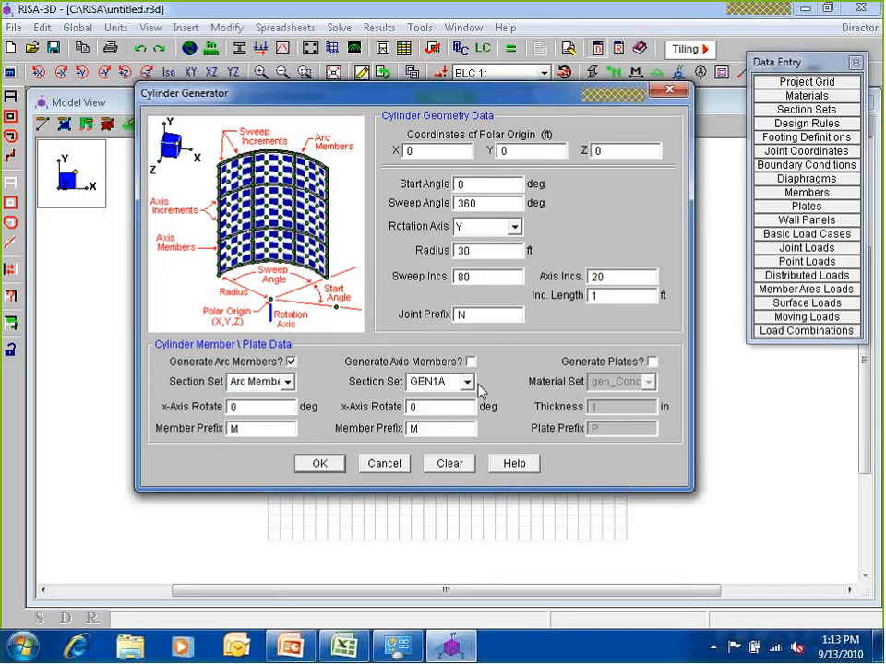
# - Enable axis member generation with the Axis Member section set, and set the x-axis rotation of both arc and axis members to 90 degrees
pyautogui.click(470, 362)
pyautogui.click(461, 383)
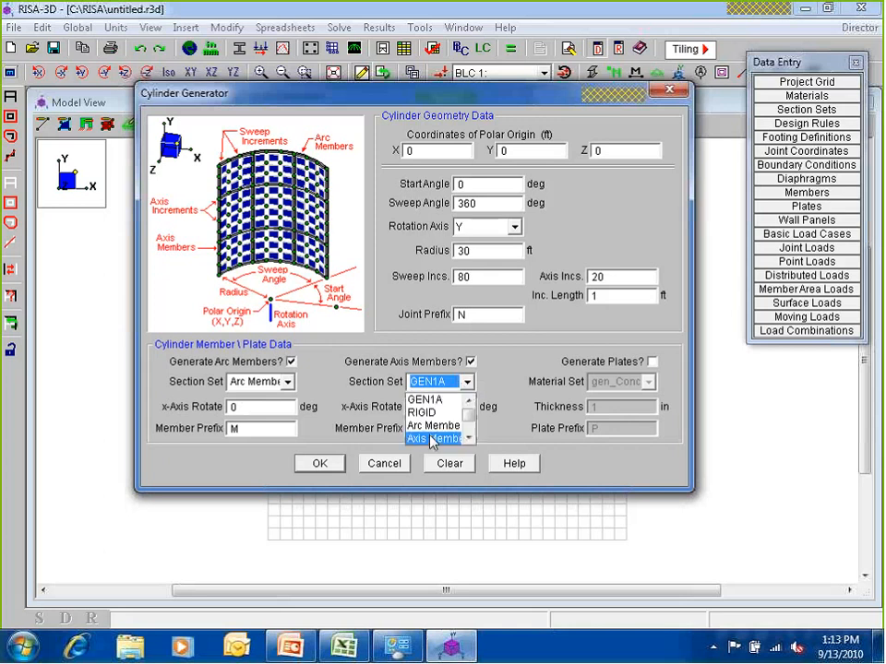
pyautogui.click(433, 439)
pyautogui.moveTo(428, 407); pyautogui.dragTo(360, 404)
pyautogui.write('90')
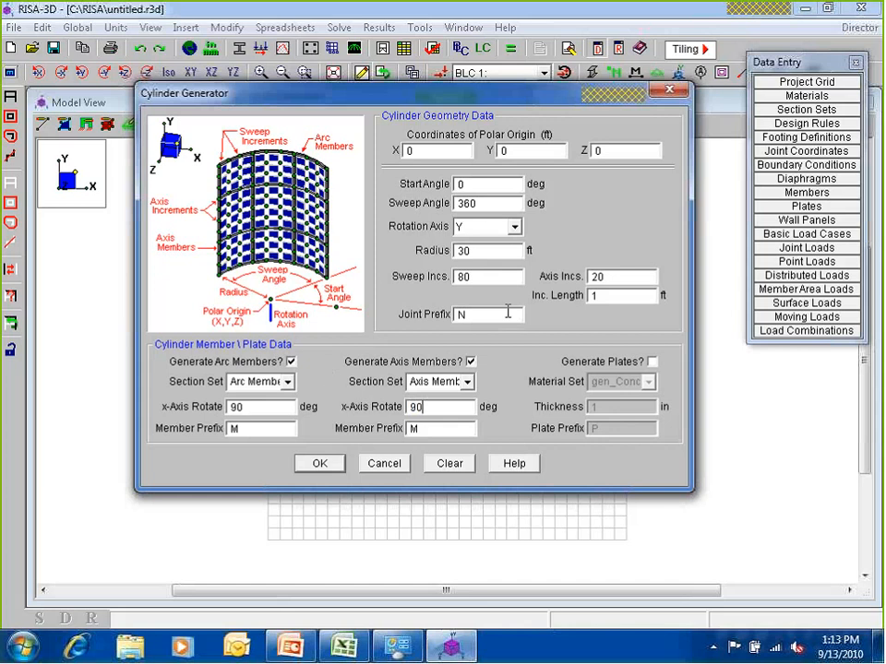
# - Include plates of gen_Steel material with a thickness of 0.75 in and generate the cylinder
pyautogui.click(652, 362)
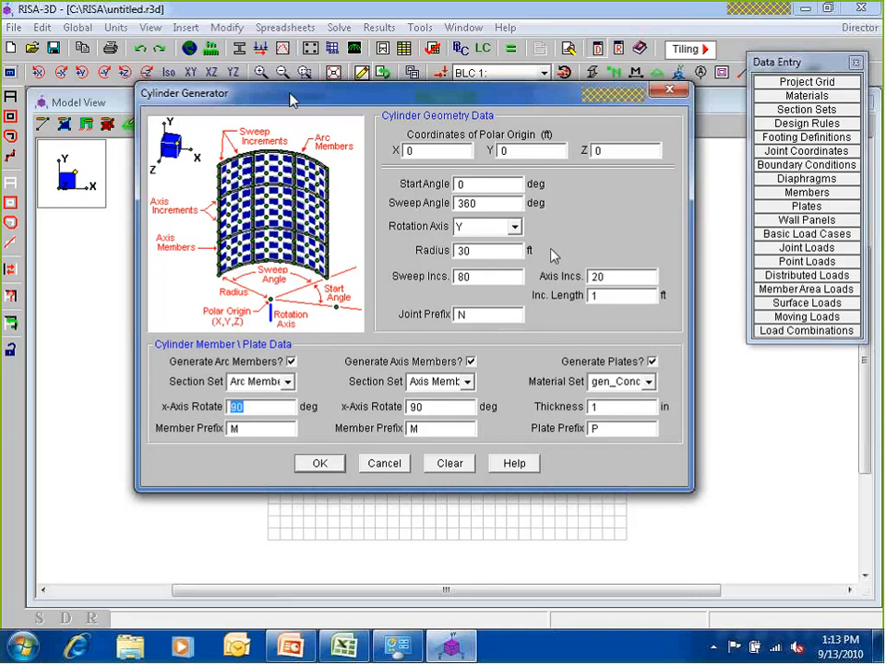
pyautogui.moveTo(291, 100); pyautogui.dragTo(281, 119)
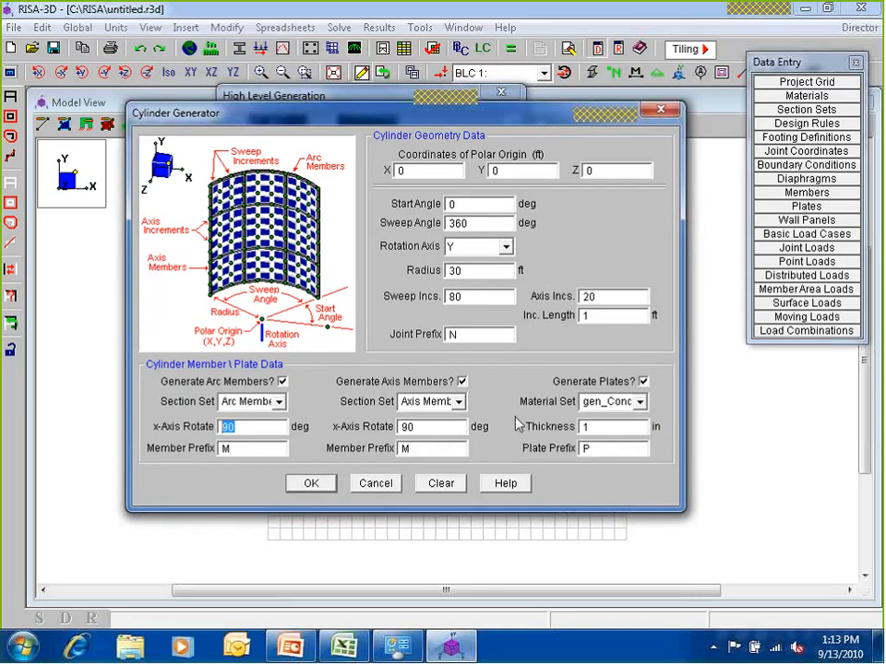
pyautogui.click(624, 400)
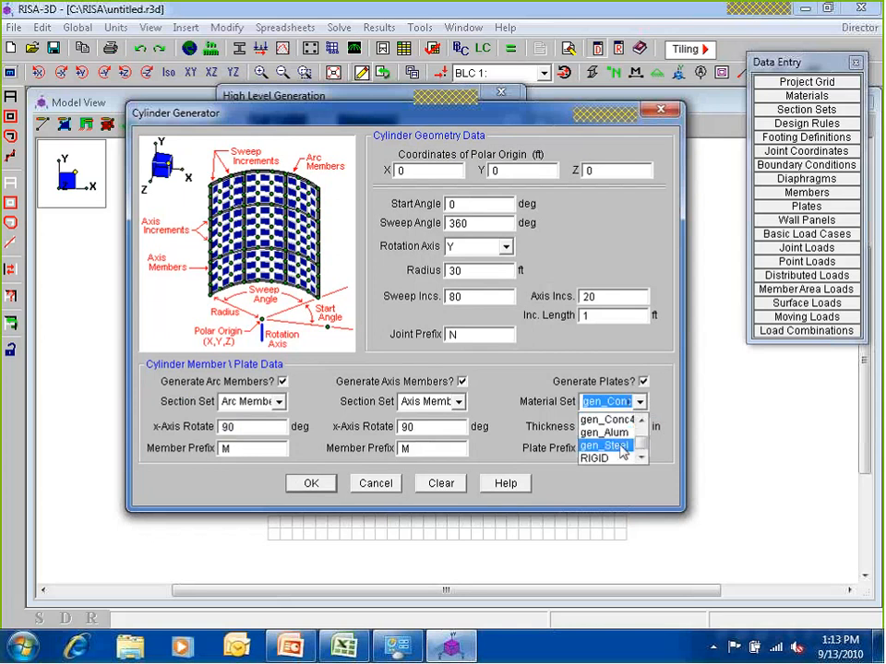
pyautogui.click(622, 447)
pyautogui.press('Tab')
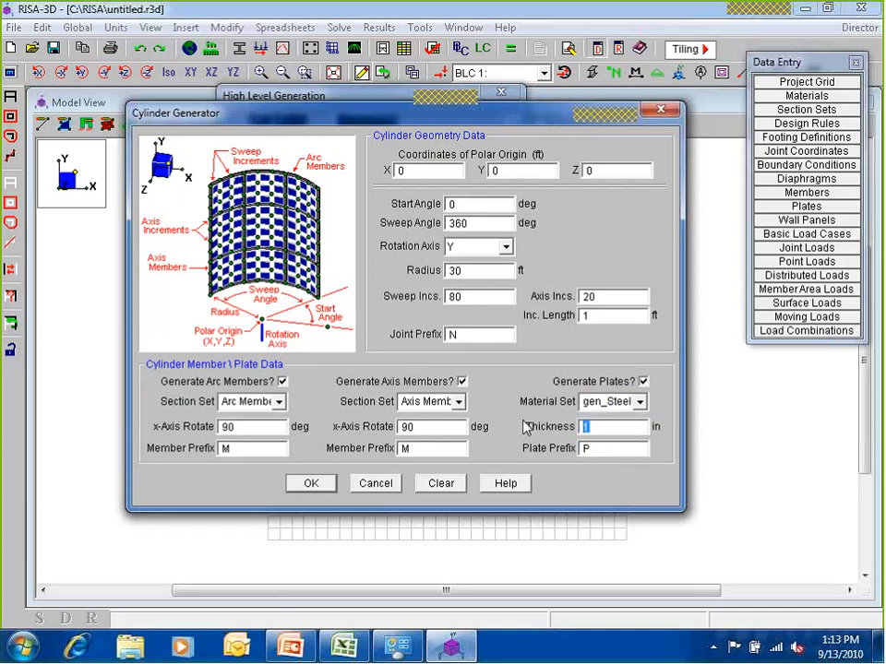
pyautogui.write('.75')
pyautogui.click(313, 484)
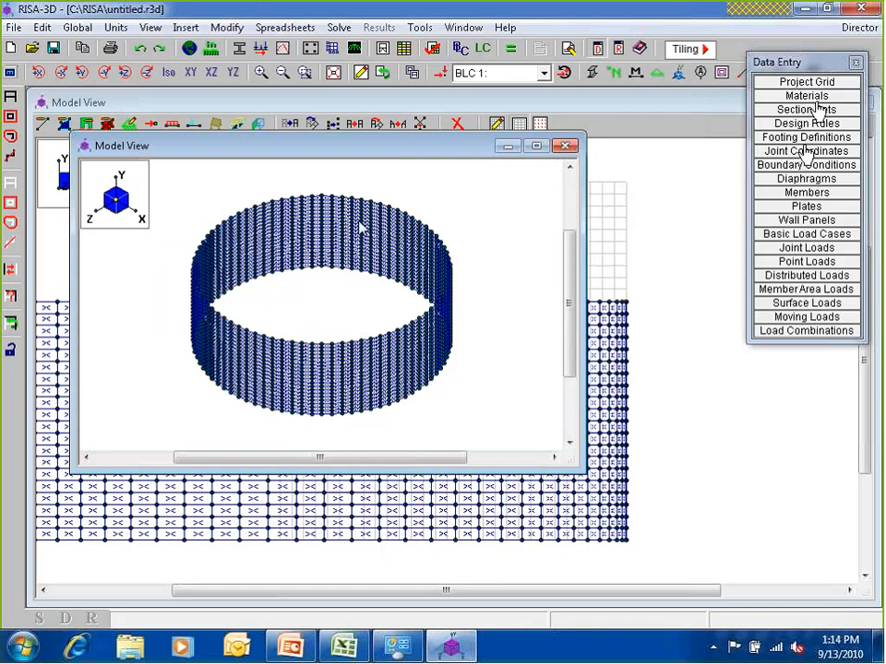
# - Inspect the general information of an arc member on the bottom ring at the back of the cylinder
pyautogui.scroll(6, 343, 319)
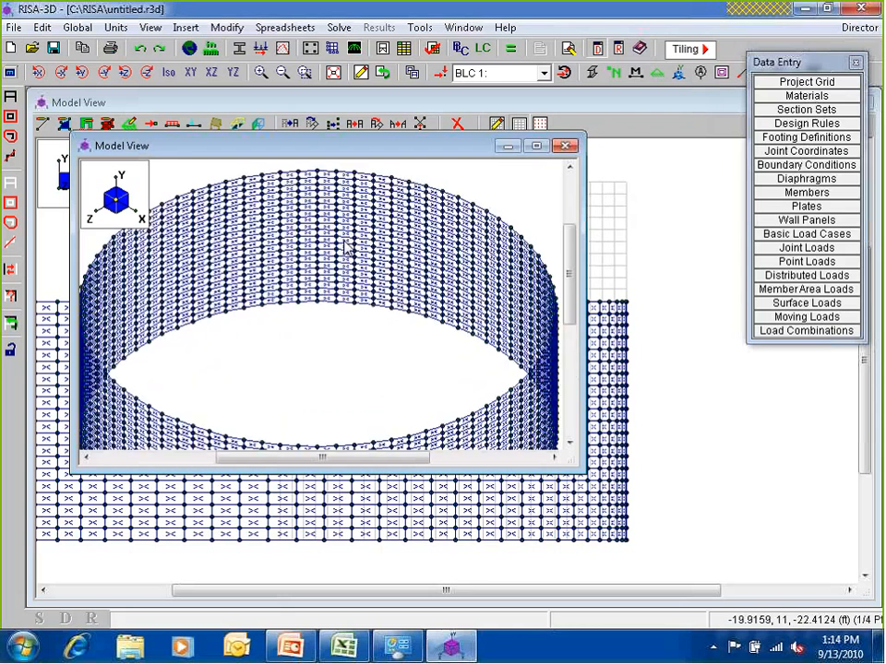
pyautogui.doubleClick(346, 325)
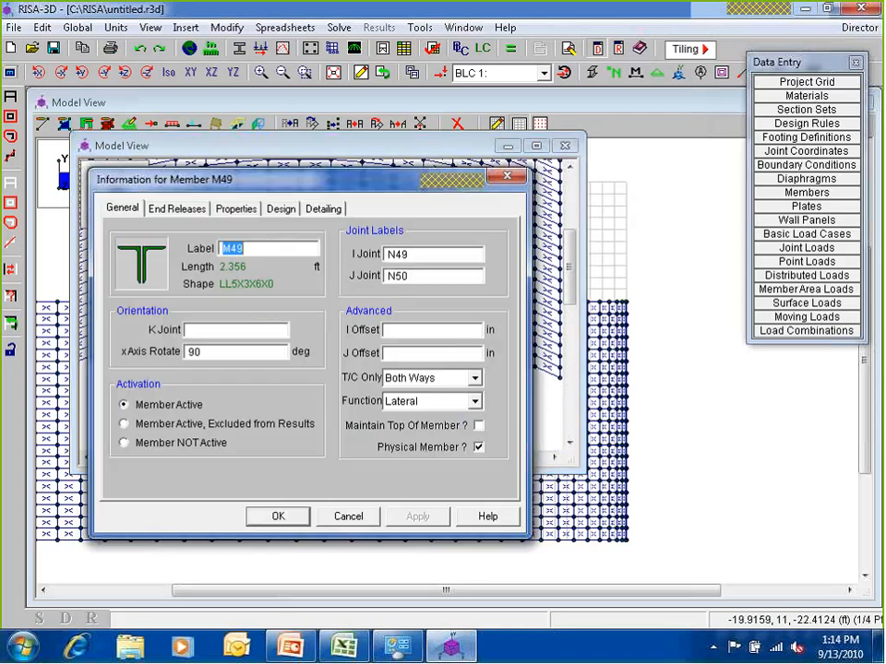
pyautogui.press('Escape')
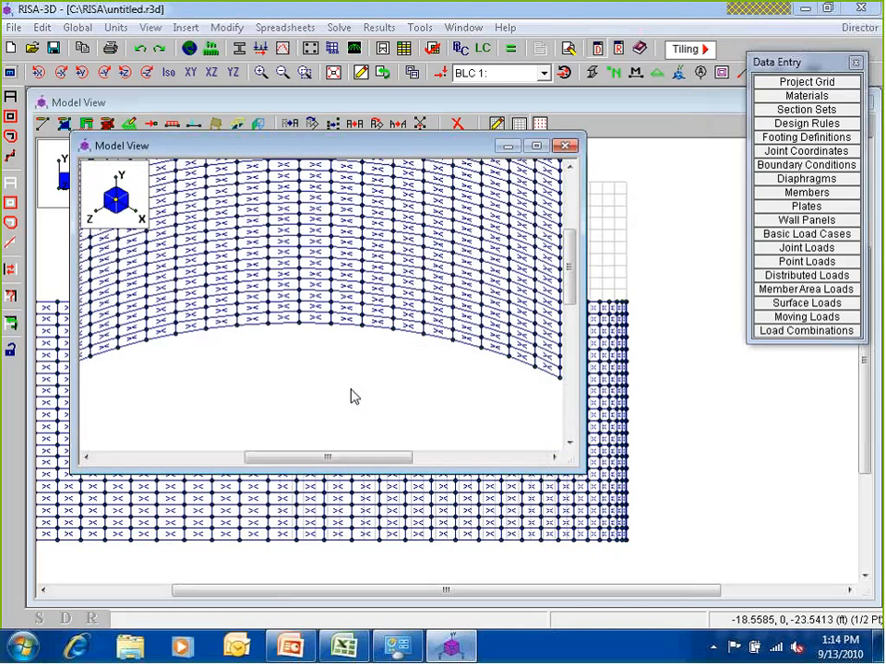
# - Inspect the thickness and material set of a bottom-row plate of the cylinder, leaving its properties as they are
pyautogui.scroll(3, 346, 320)
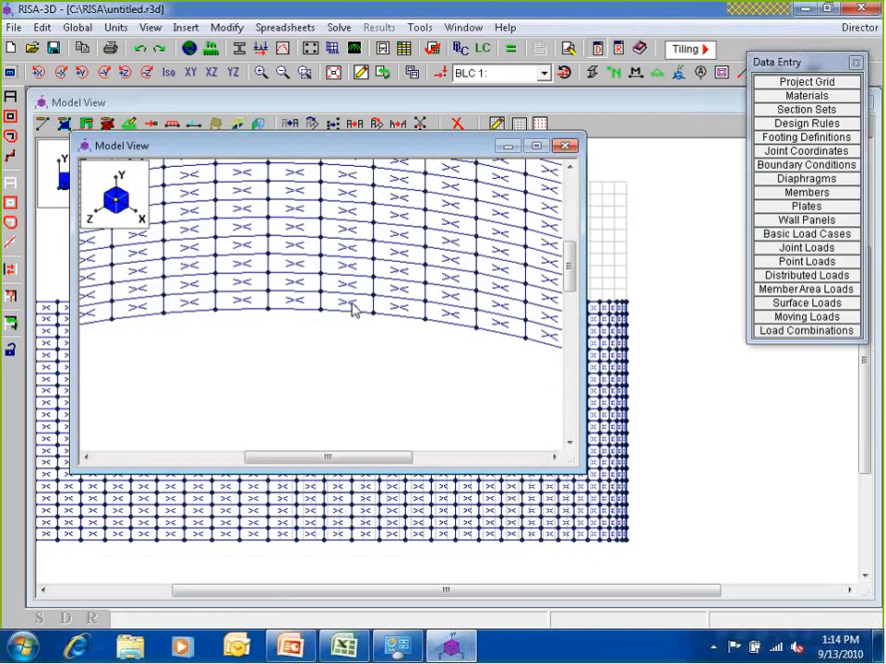
pyautogui.doubleClick(353, 311)
pyautogui.click(457, 256)
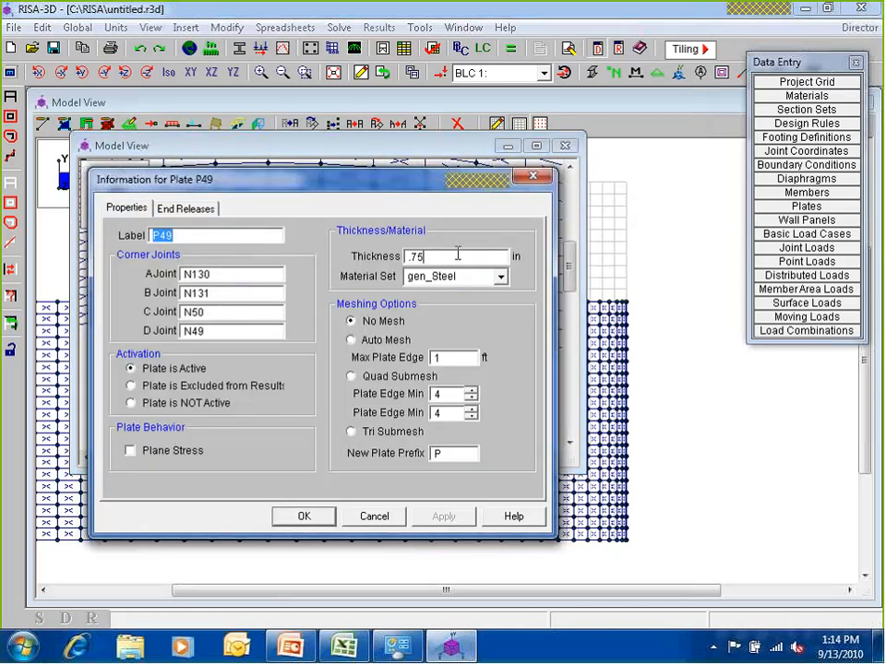
pyautogui.moveTo(457, 254); pyautogui.dragTo(367, 264)
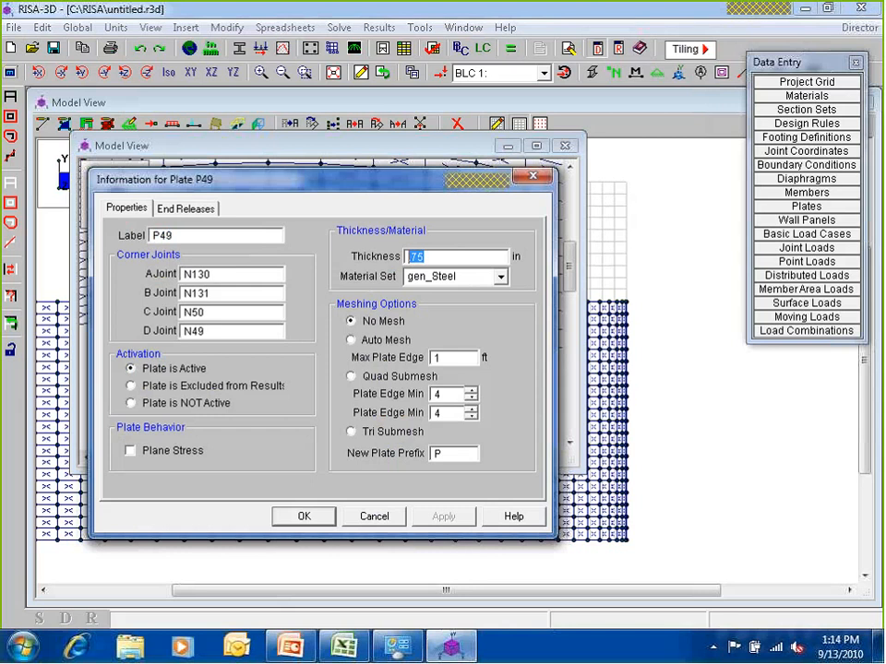
pyautogui.click(372, 516)
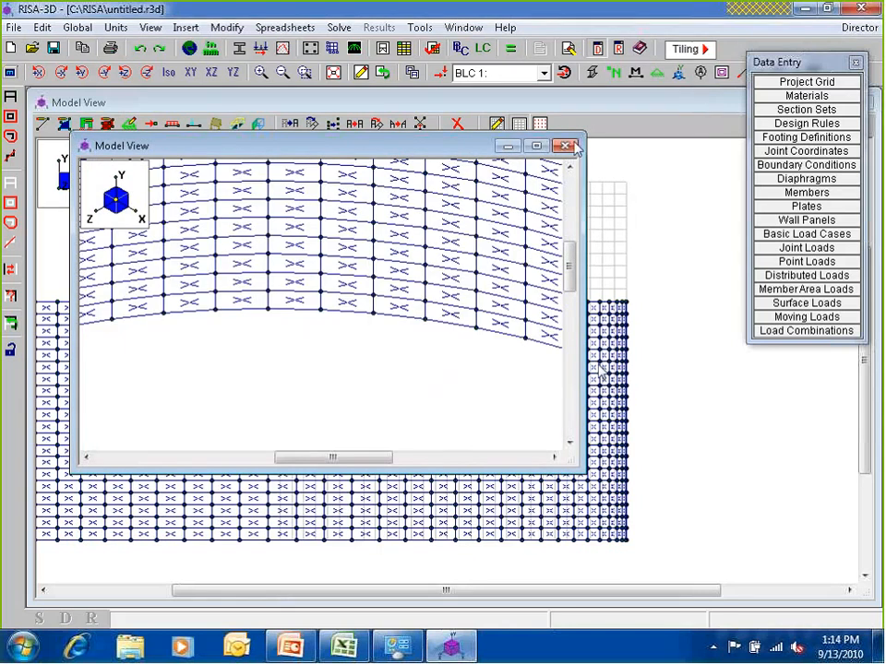
# - Compare the hot rolled steel and general material properties in the materials spreadsheet, including the hot rolled yield strengths
pyautogui.click(795, 96)
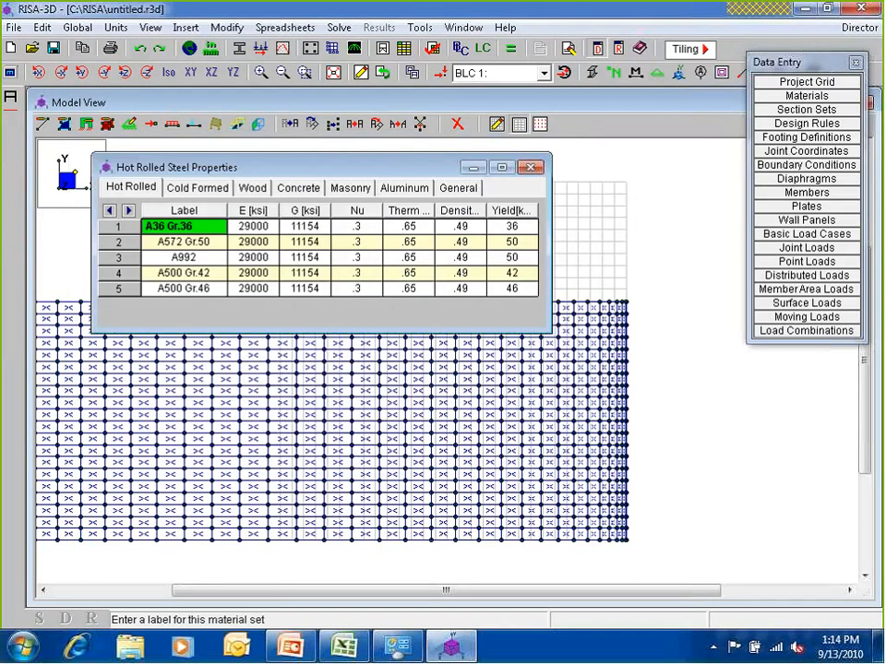
pyautogui.click(128, 188)
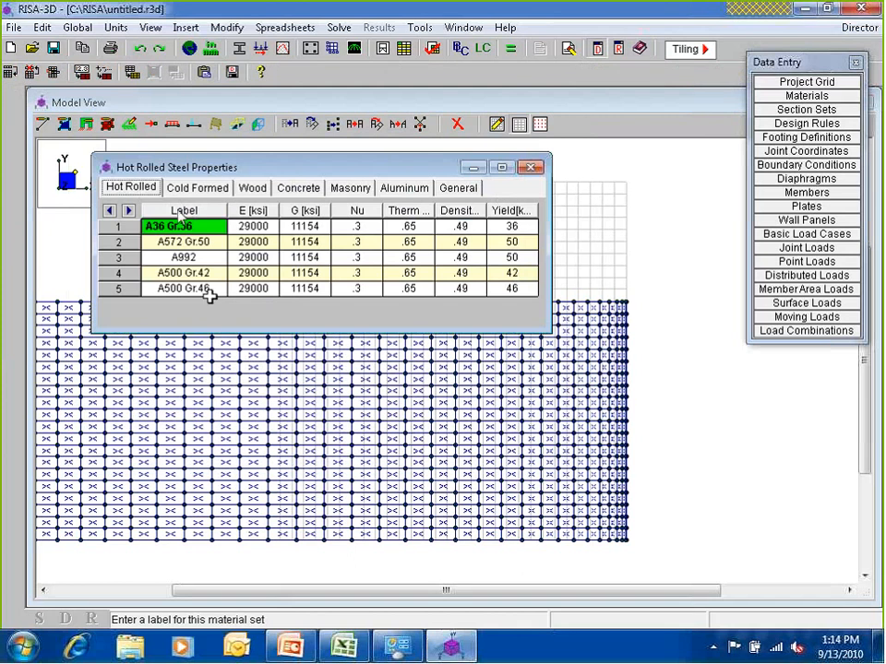
pyautogui.click(460, 190)
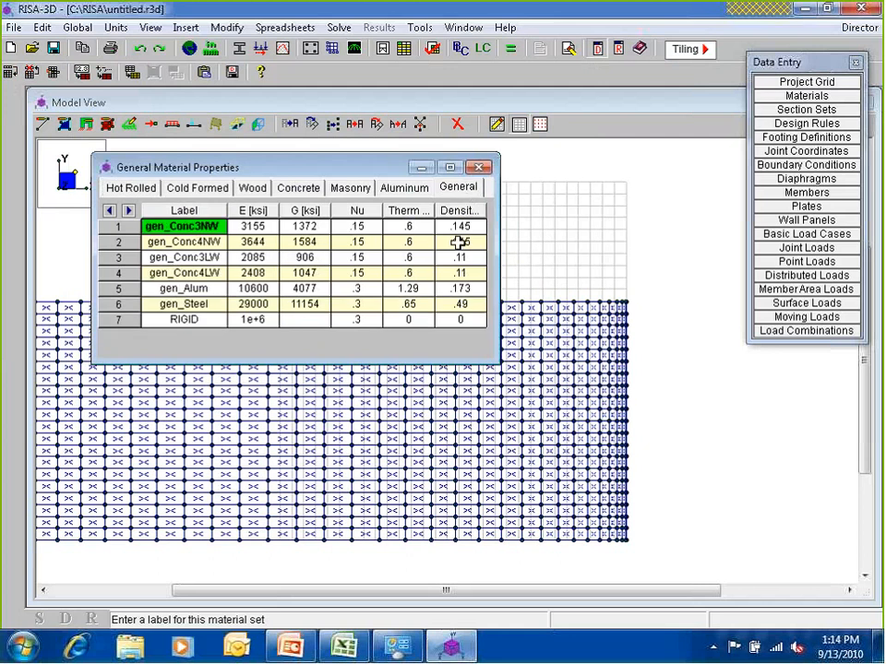
pyautogui.moveTo(499, 223); pyautogui.dragTo(527, 224)
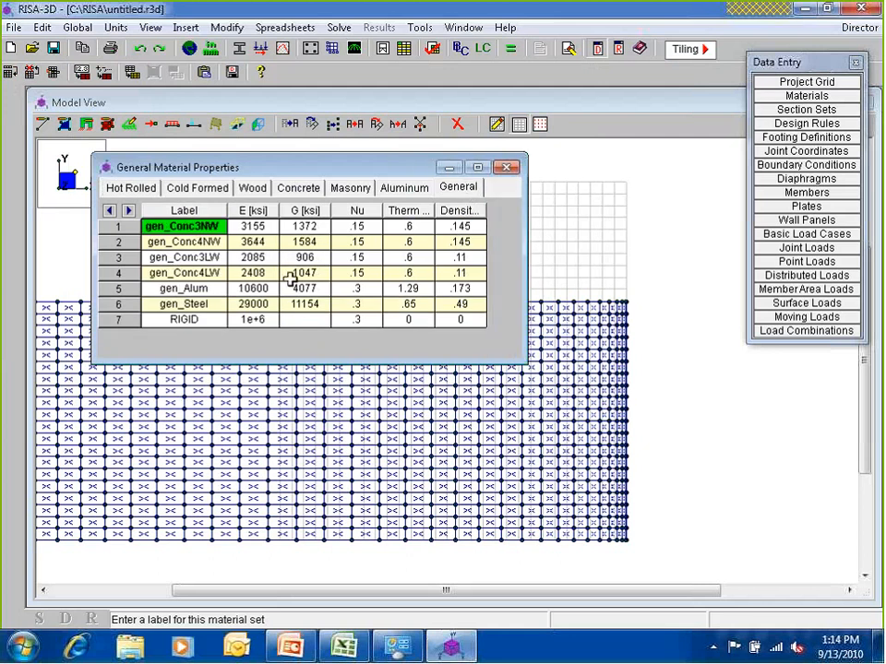
pyautogui.click(140, 190)
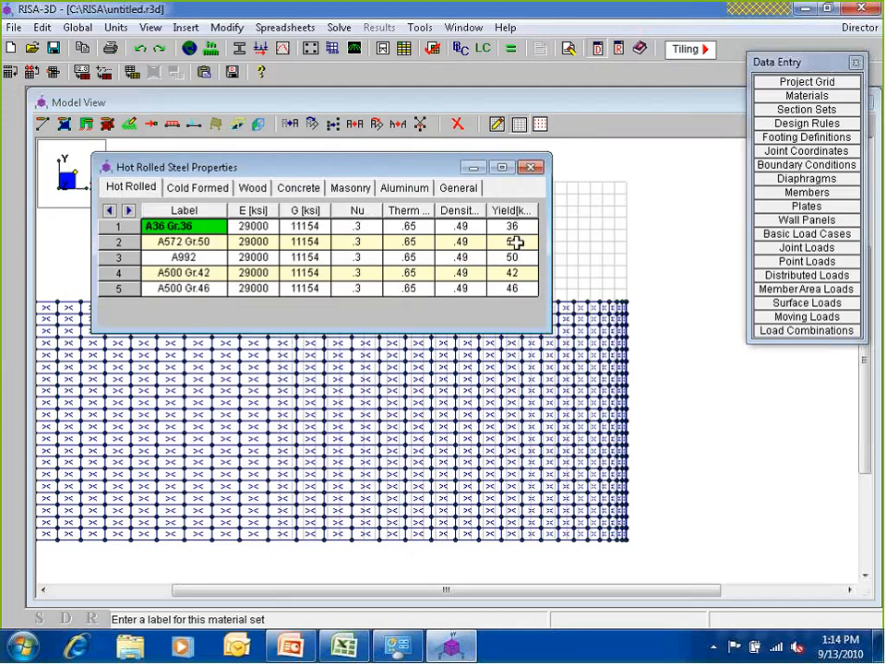
# - Examine the general material properties, comparing the concrete materials' stiffness and density with those of gen_Steel
pyautogui.click(455, 188)
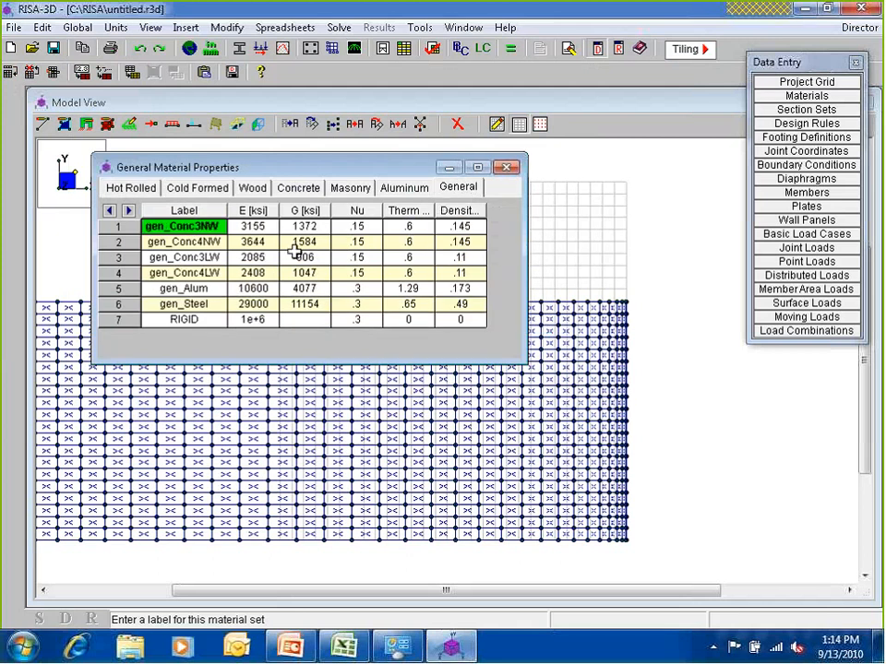
pyautogui.click(247, 242)
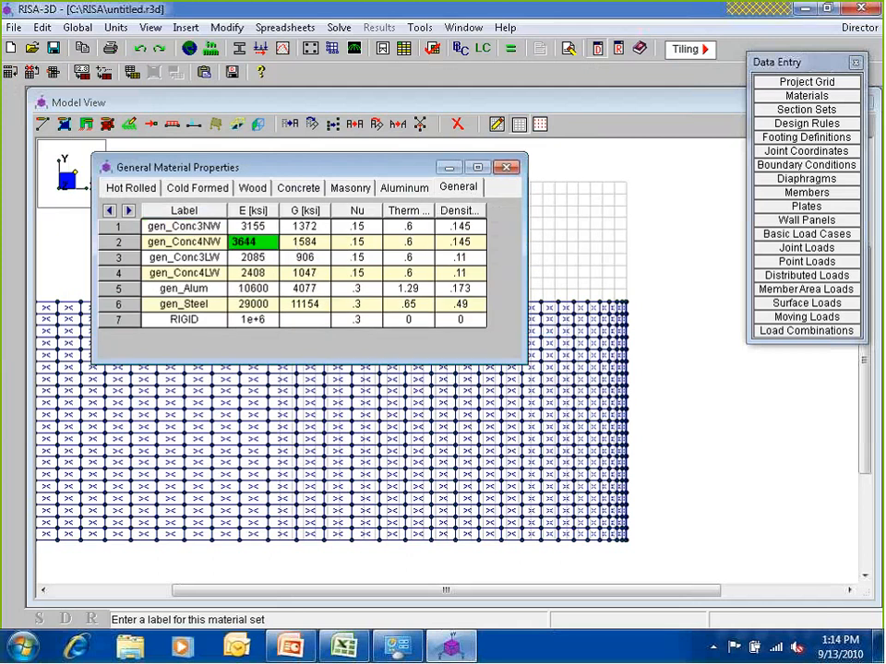
pyautogui.click(299, 242)
pyautogui.click(448, 253)
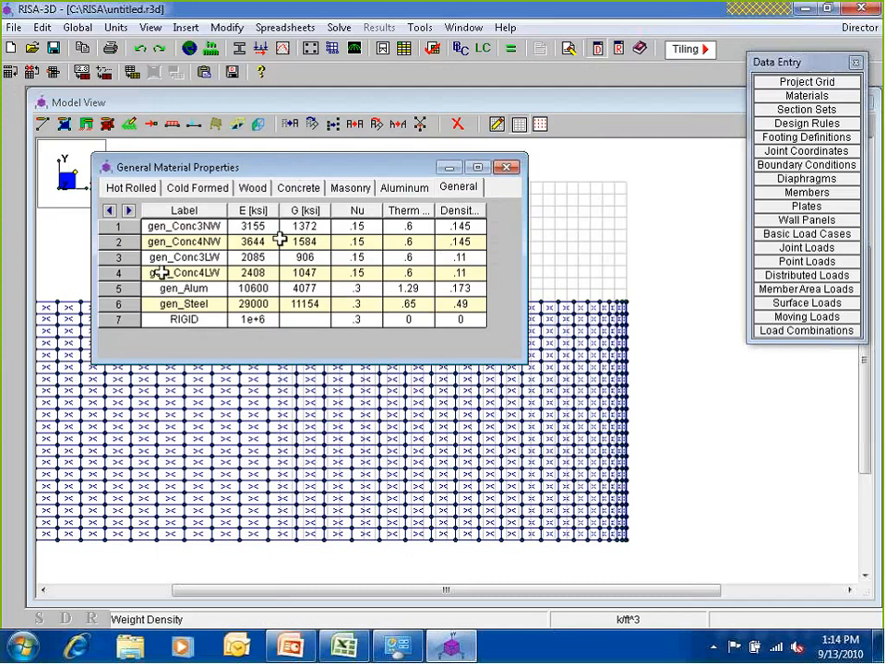
pyautogui.click(192, 305)
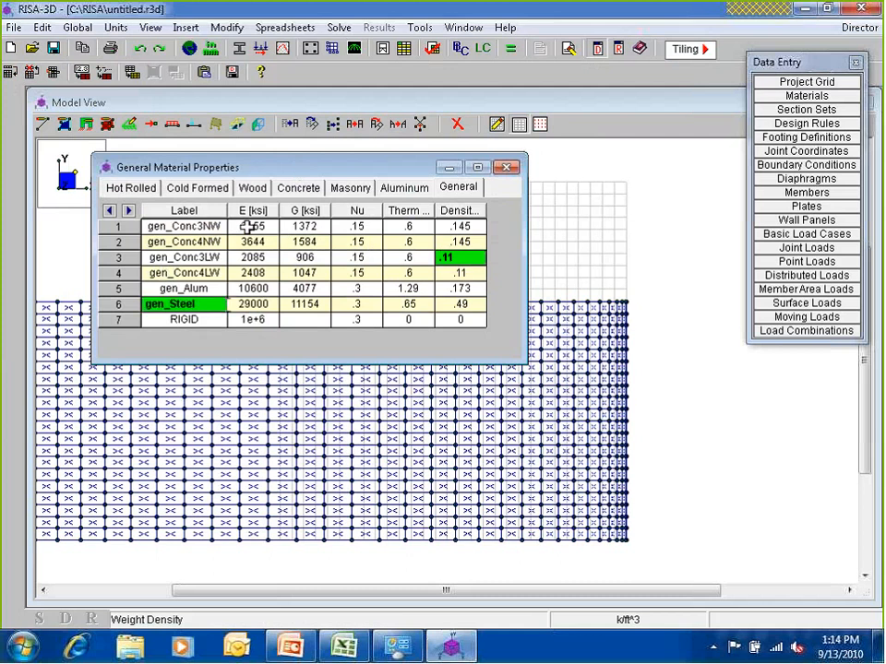
pyautogui.click(262, 305)
# - Add a new general material entry below RIGID and return to the model view
pyautogui.click(199, 305)
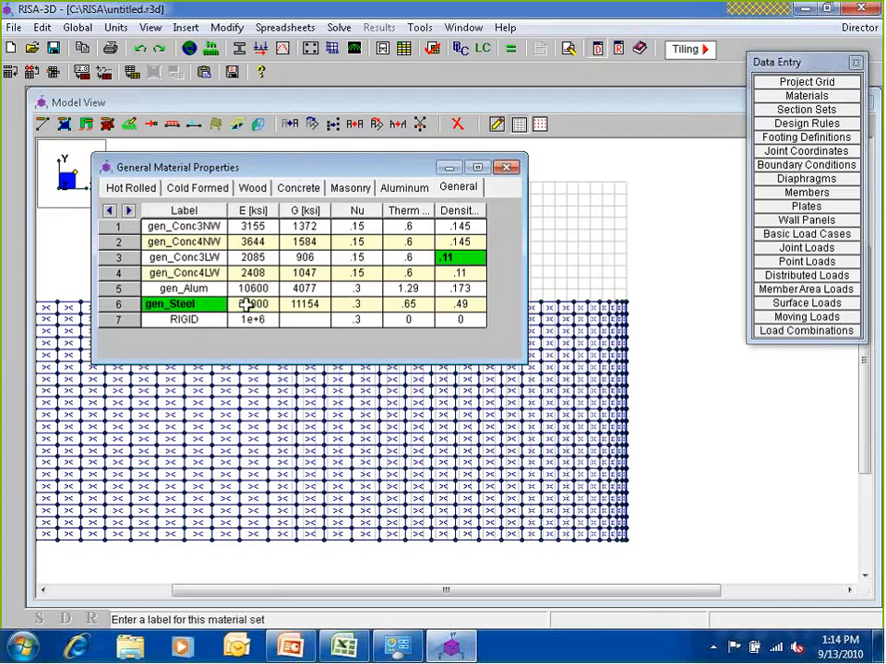
pyautogui.press('Return')
pyautogui.press('Return')
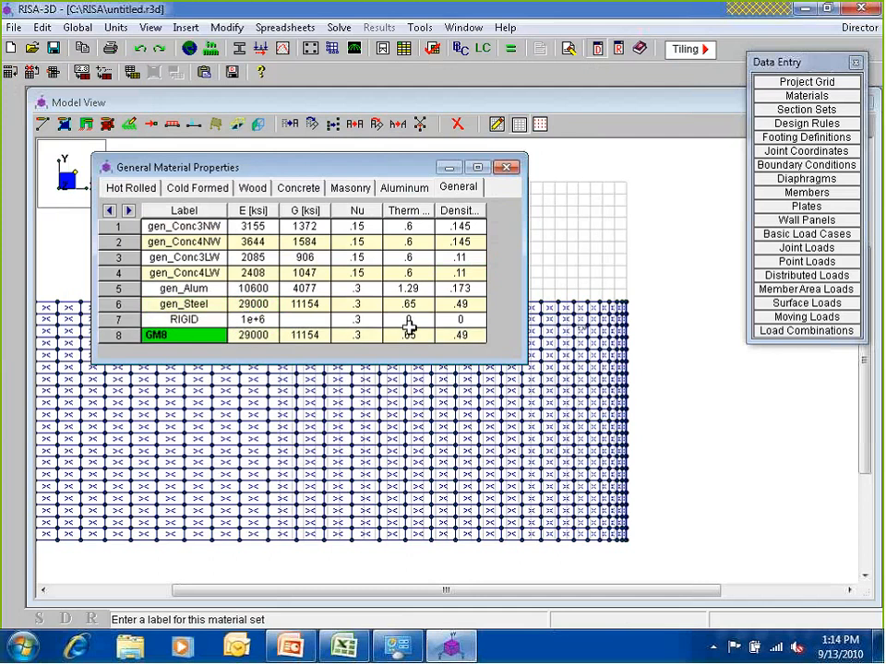
pyautogui.click(557, 140)
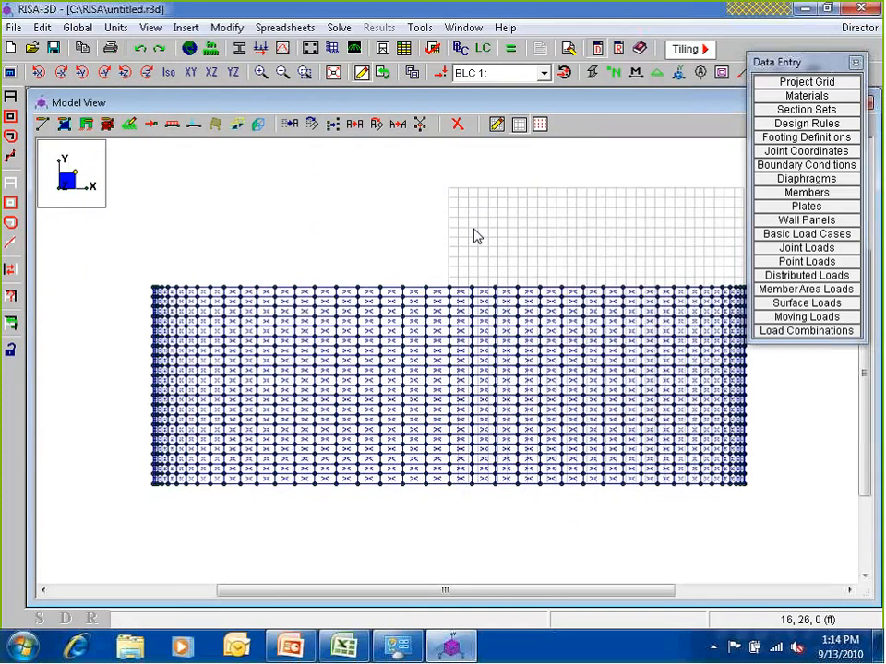
# - Show the entire cylinder in an isometric view
pyautogui.scroll(-2, 510, 249)
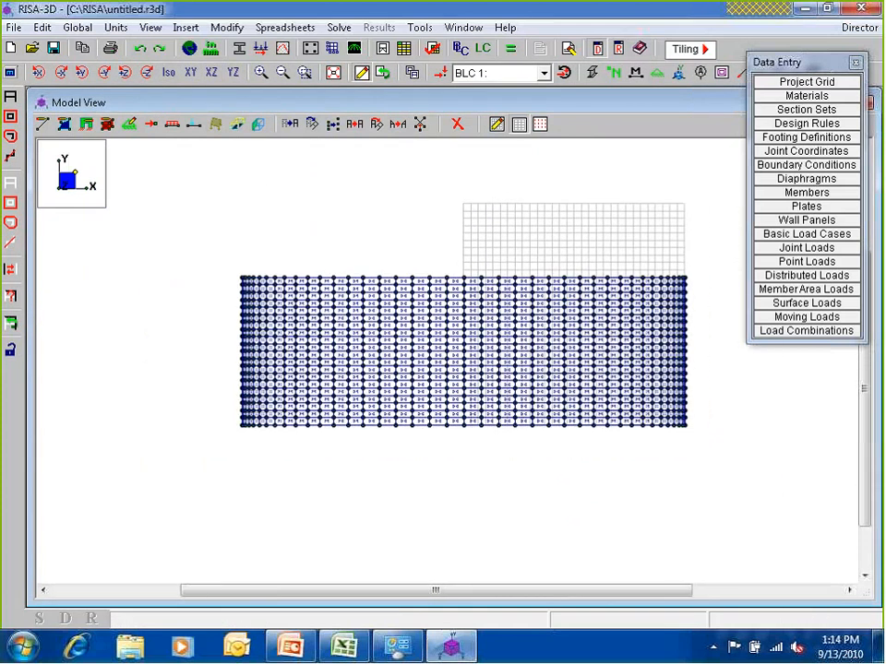
pyautogui.moveTo(395, 307); pyautogui.dragTo(342, 293, button='middle')
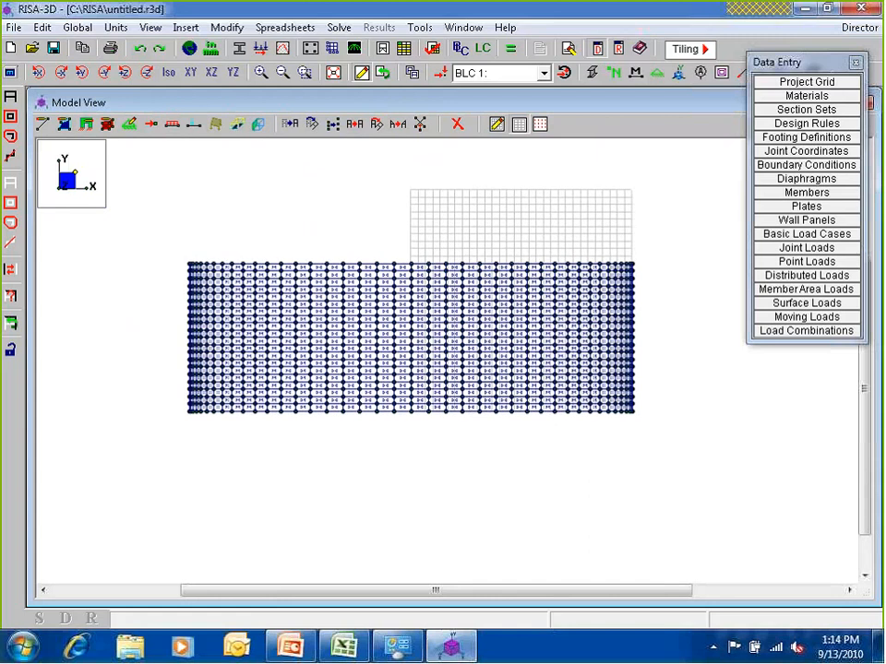
pyautogui.click(170, 73)
pyautogui.moveTo(350, 225); pyautogui.dragTo(329, 284, button='middle')
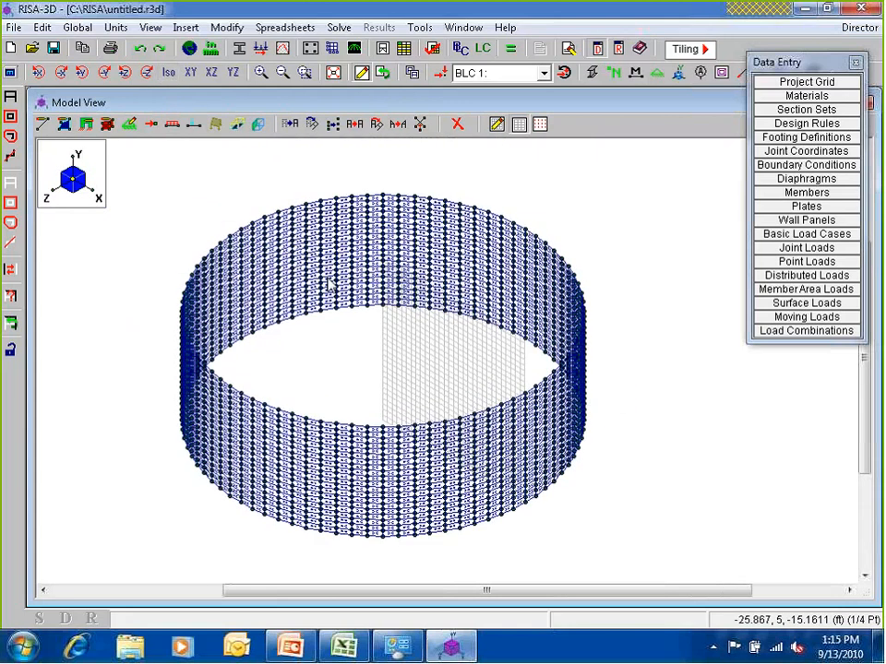
# - Save the model to the Desktop as Tank.r3d
pyautogui.click(50, 50)
pyautogui.scroll(1, 73, 166)
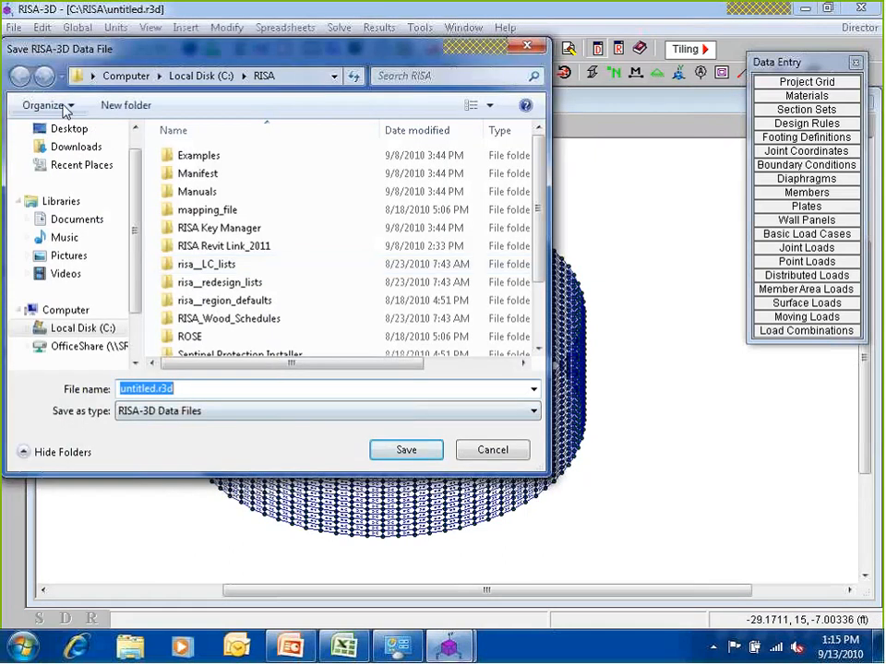
pyautogui.click(72, 129)
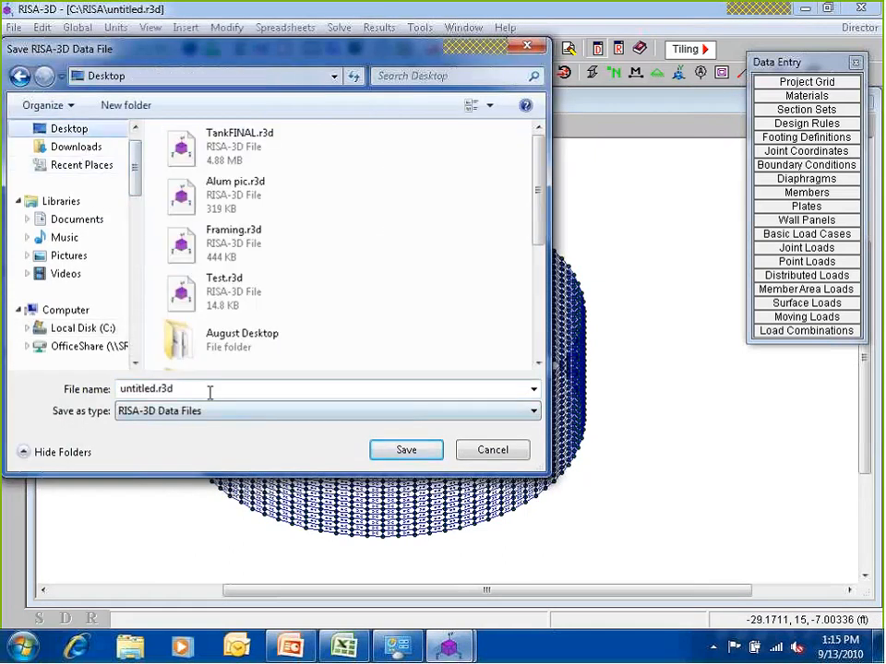
pyautogui.write('Ta')
pyautogui.press('Return')
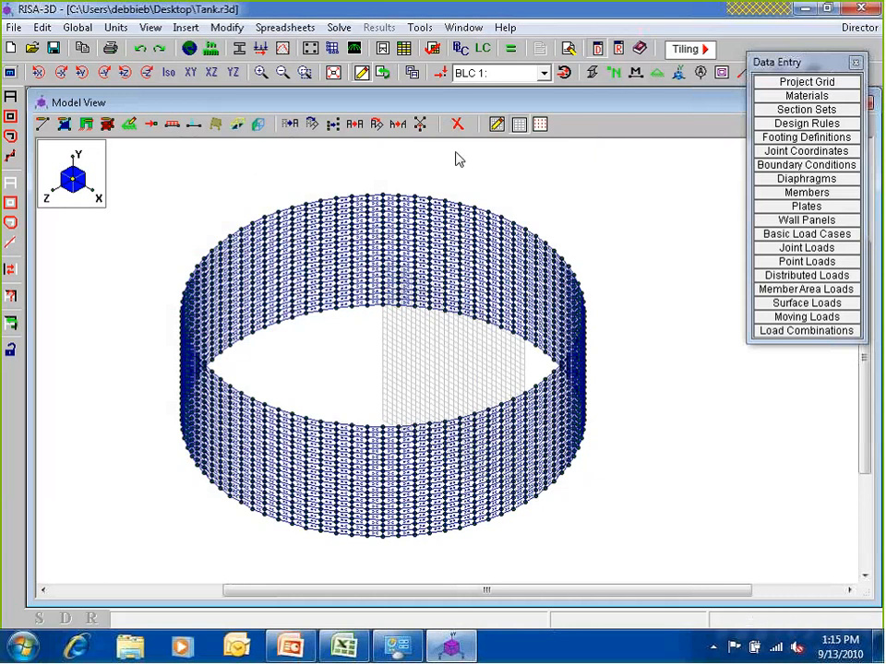
# - Close the data entry palette and turn off the drawing grid
pyautogui.click(856, 62)
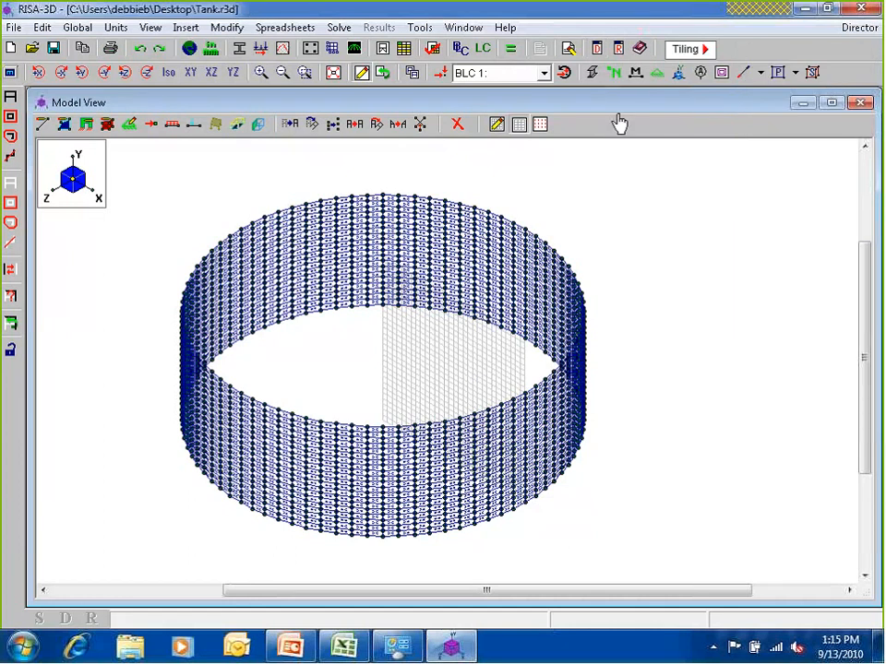
pyautogui.click(616, 73)
pyautogui.click(518, 124)
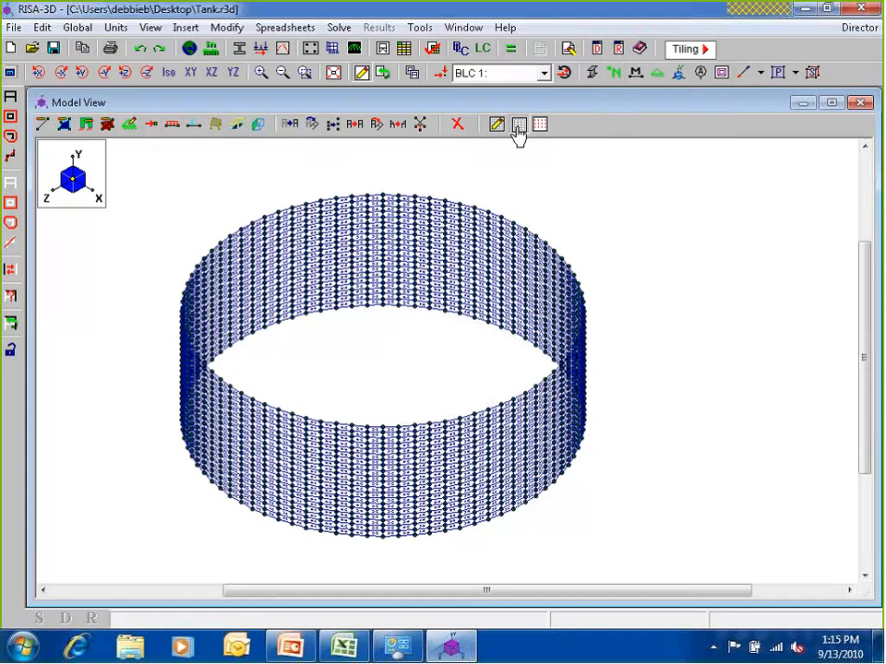
# - Cycle the joint display through hidden joints, plain joints and joint labels, ending with plain joints
pyautogui.click(614, 74)
pyautogui.click(616, 76)
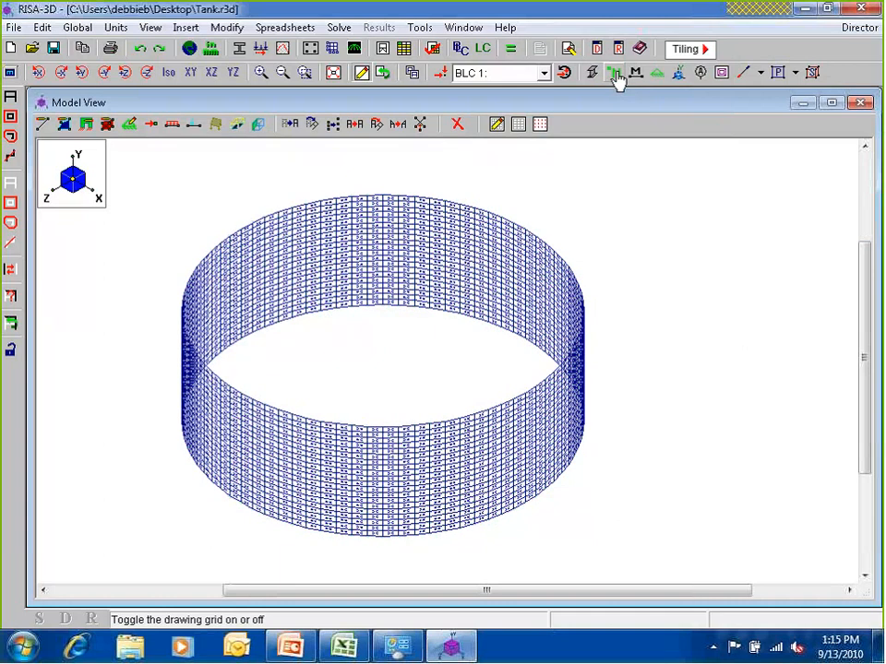
pyautogui.click(615, 75)
pyautogui.click(614, 75)
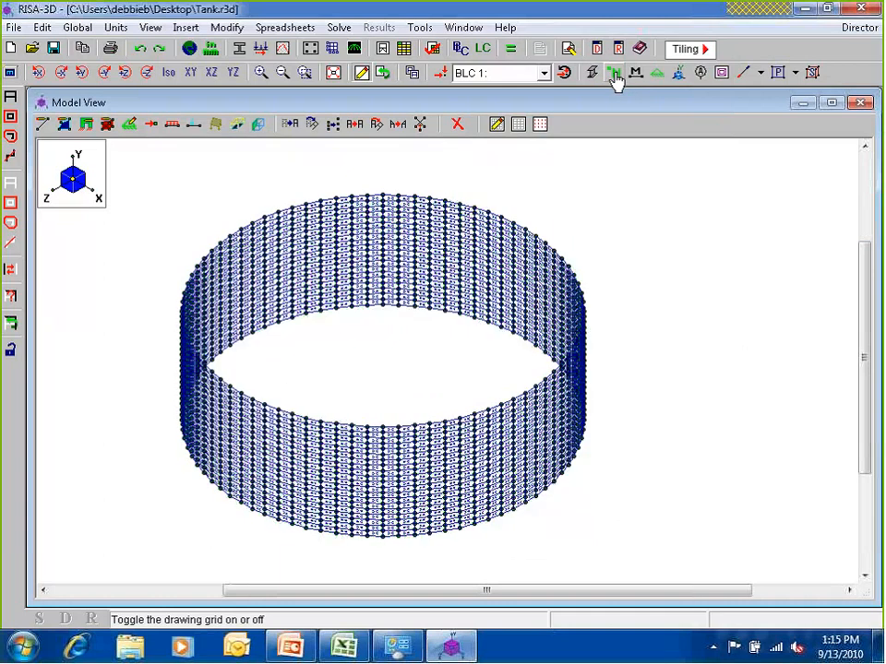
pyautogui.click(615, 76)
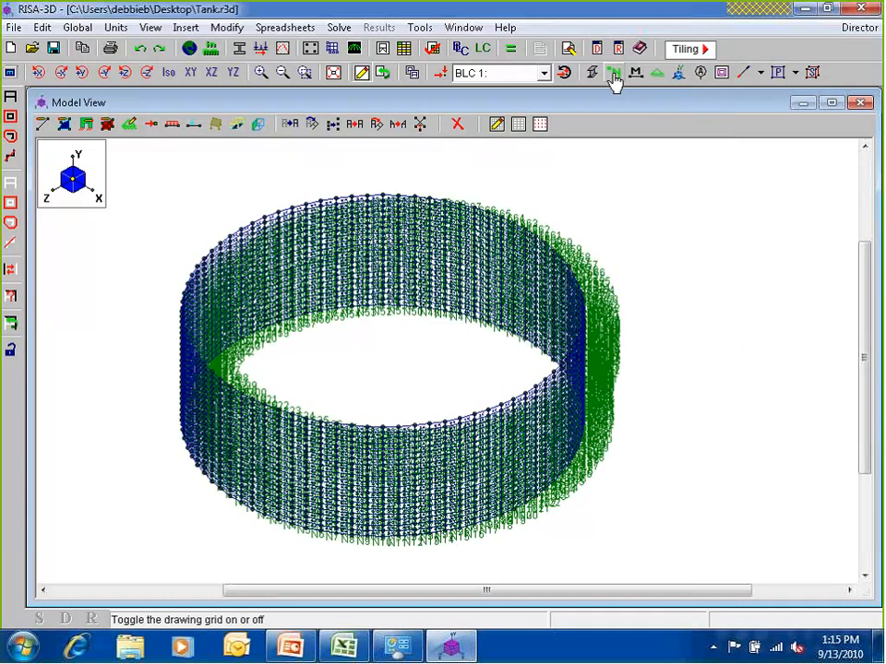
pyautogui.click(614, 76)
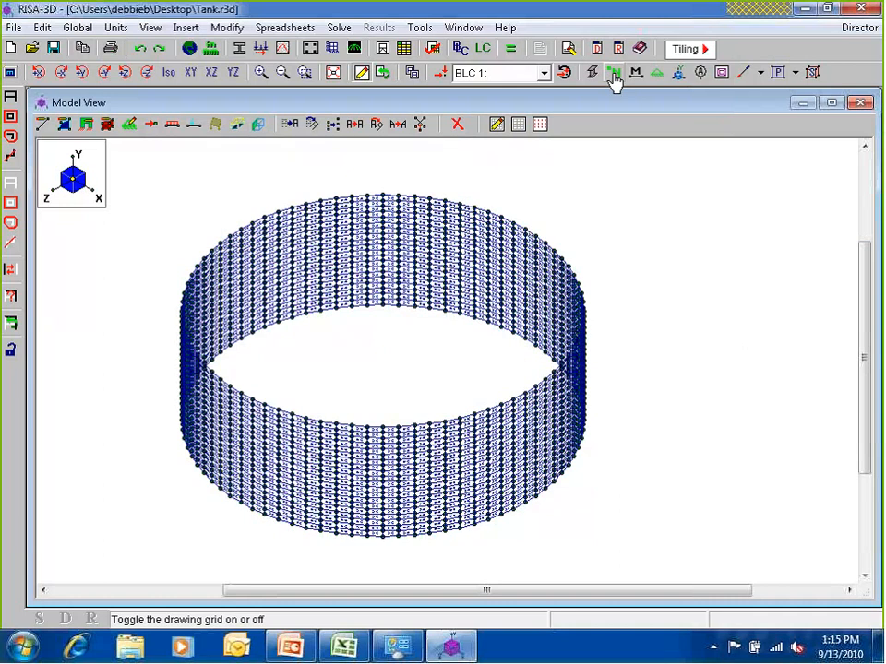
# - Examine the joint label and miscellaneous display options for the current view
pyautogui.click(10, 75)
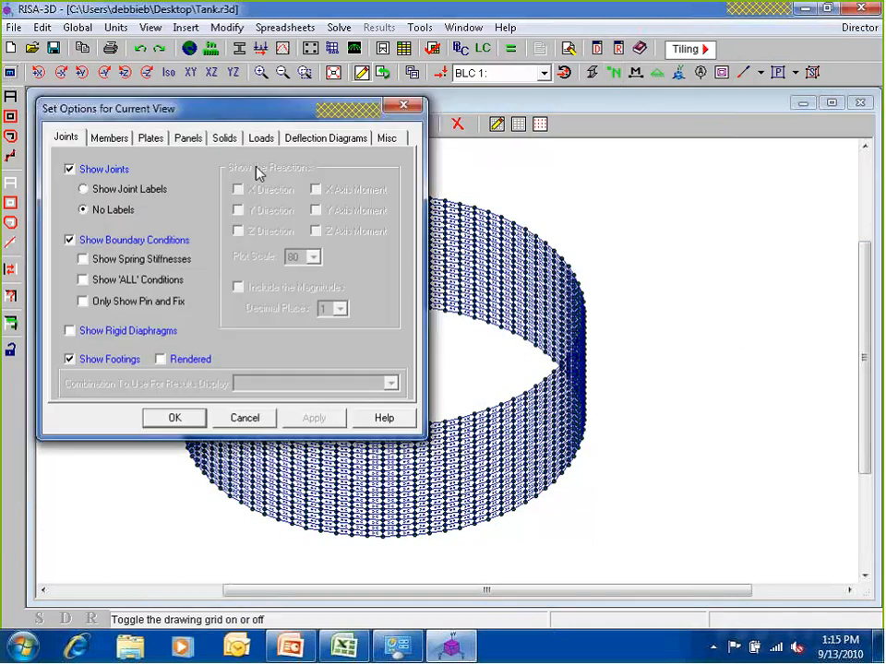
pyautogui.click(106, 189)
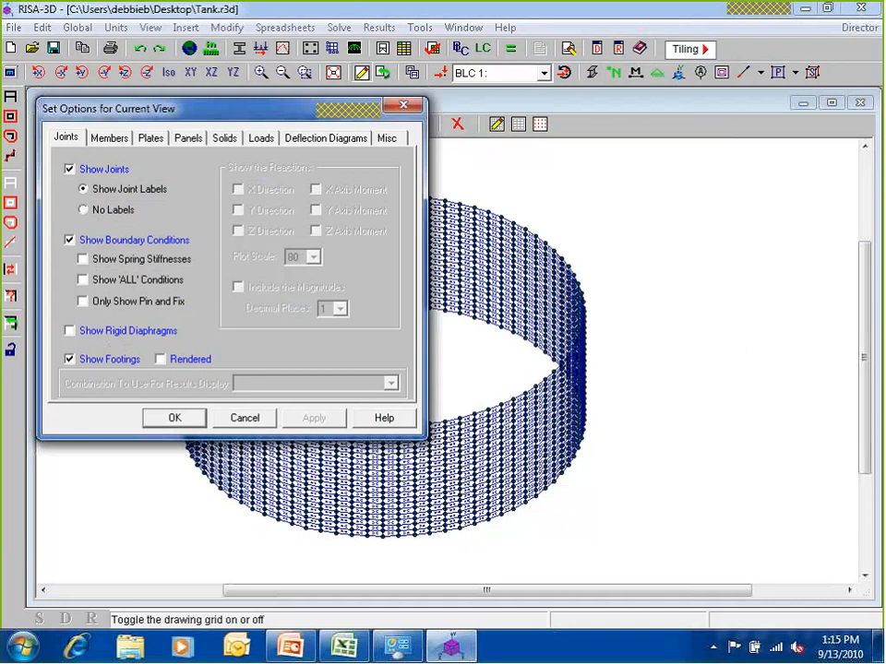
pyautogui.click(389, 140)
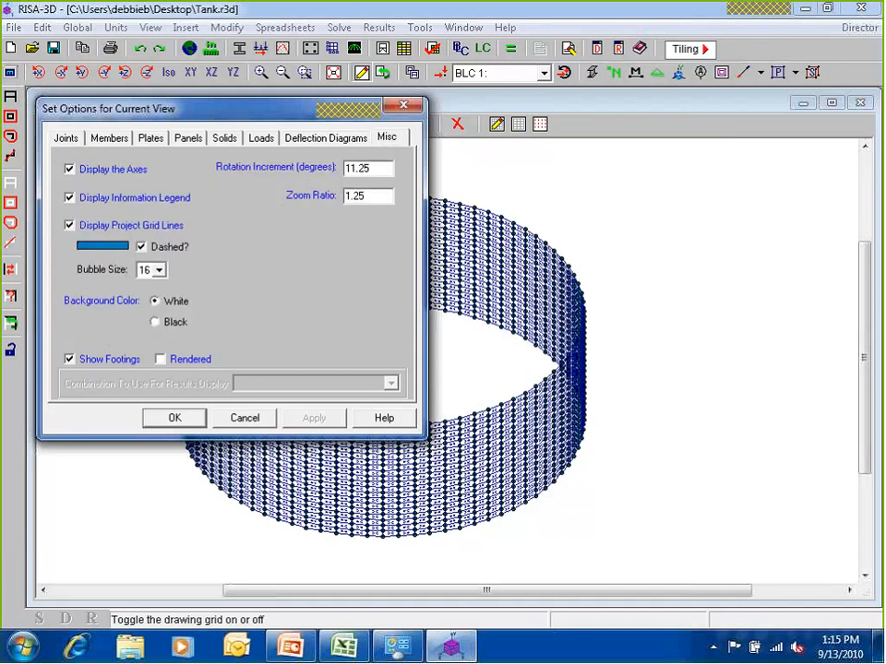
pyautogui.click(167, 420)
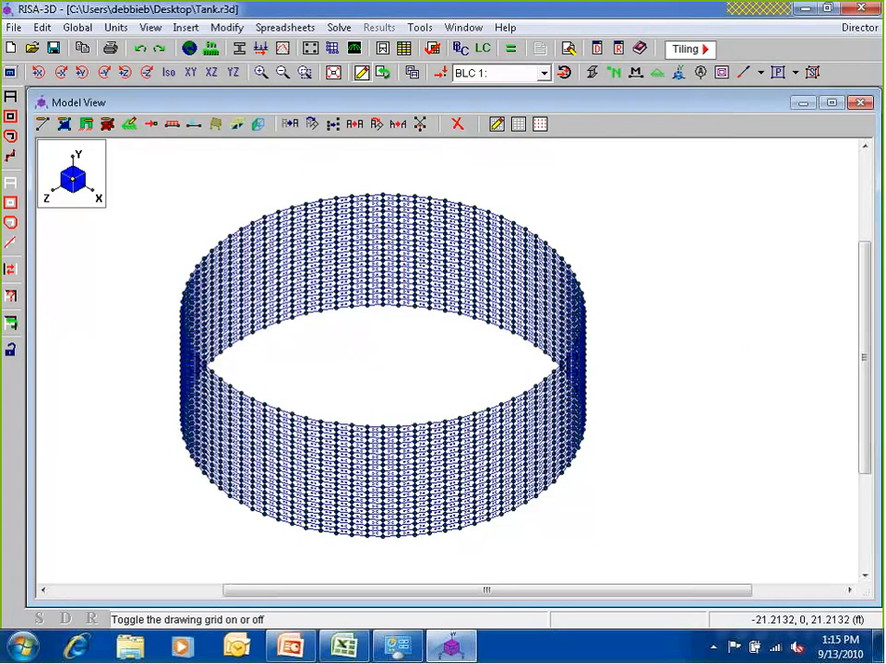
# - Display the cylinder's plates with the X symbol after reviewing the available plate labelling options
pyautogui.scroll(2, 444, 282)
pyautogui.scroll(-3, 443, 281)
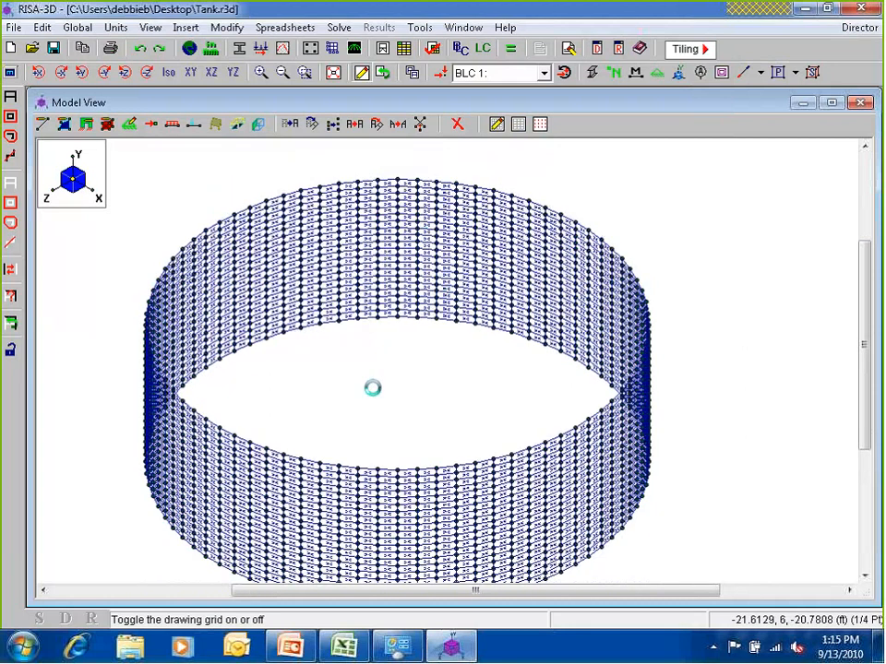
pyautogui.moveTo(505, 455)
pyautogui.mouseDown(button='middle')
pyautogui.moveTo(514, 429)
pyautogui.moveTo(517, 443)
pyautogui.mouseUp(button='middle')
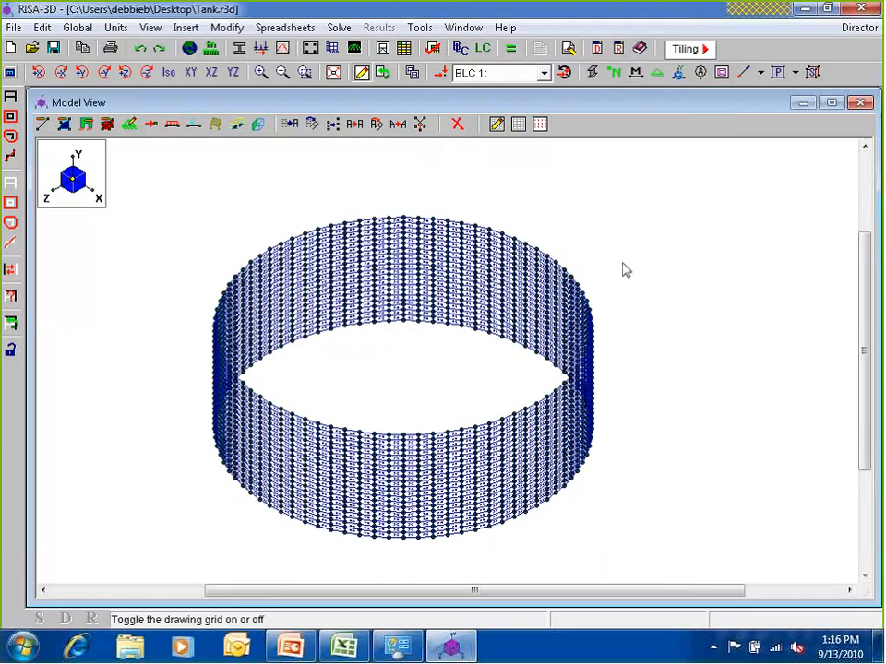
pyautogui.scroll(2, 622, 270)
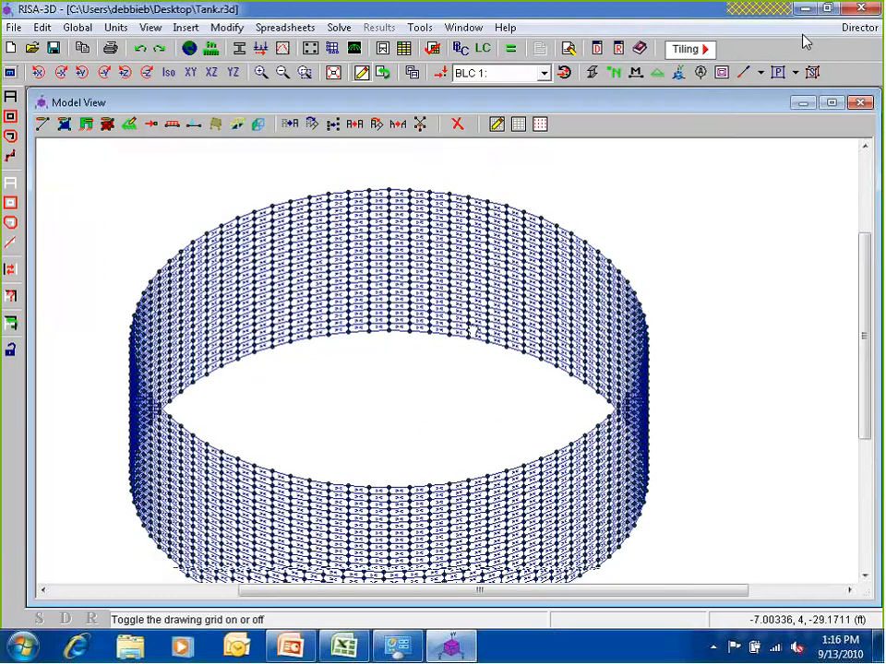
pyautogui.moveTo(473, 333); pyautogui.dragTo(542, 367, button='middle')
pyautogui.click(796, 73)
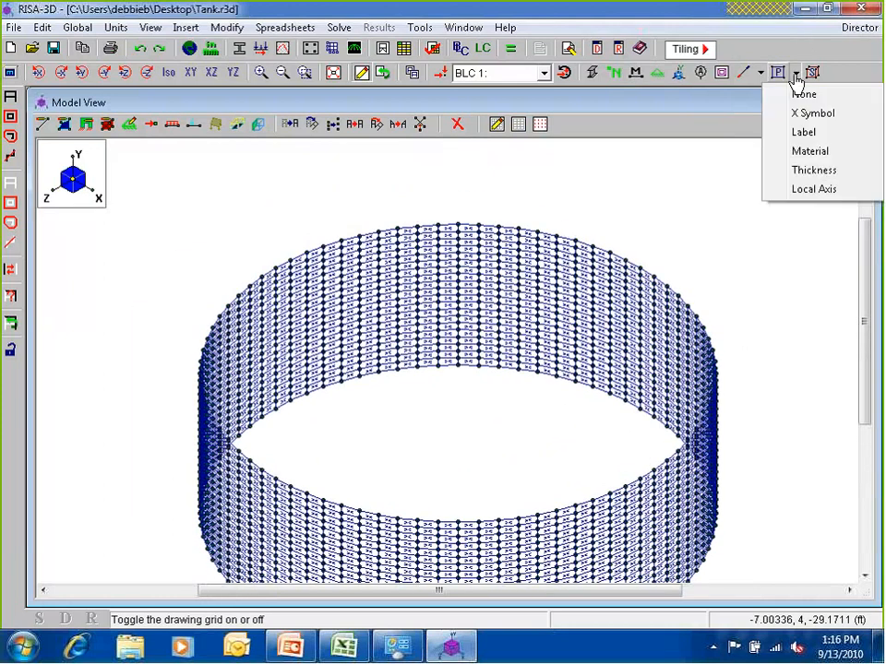
pyautogui.click(796, 74)
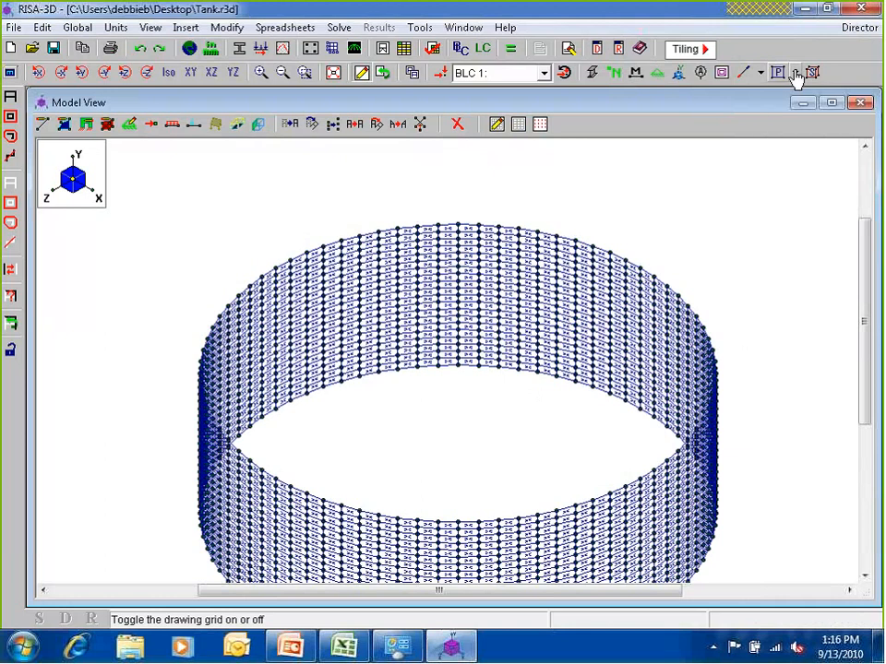
pyautogui.click(796, 74)
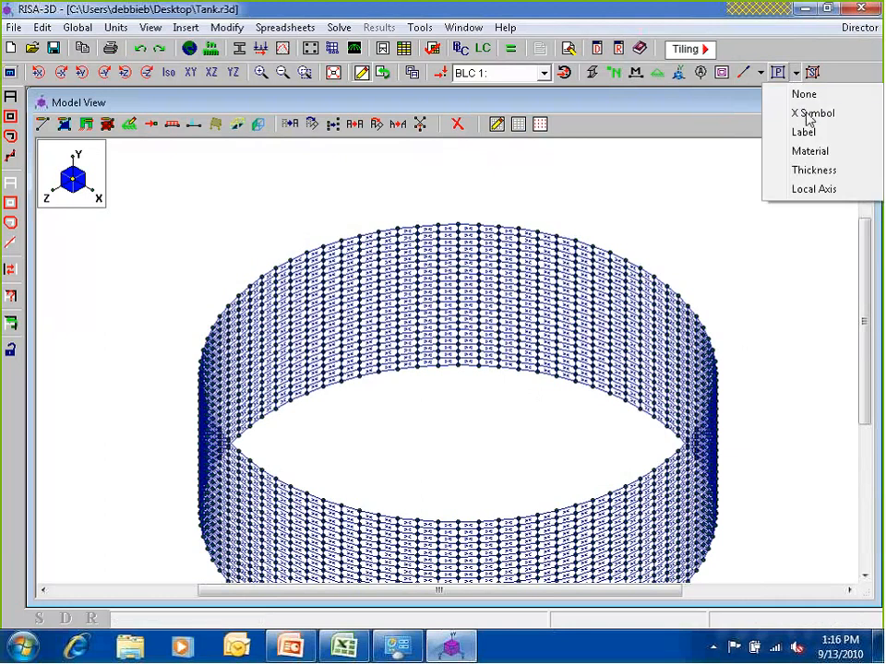
pyautogui.click(801, 114)
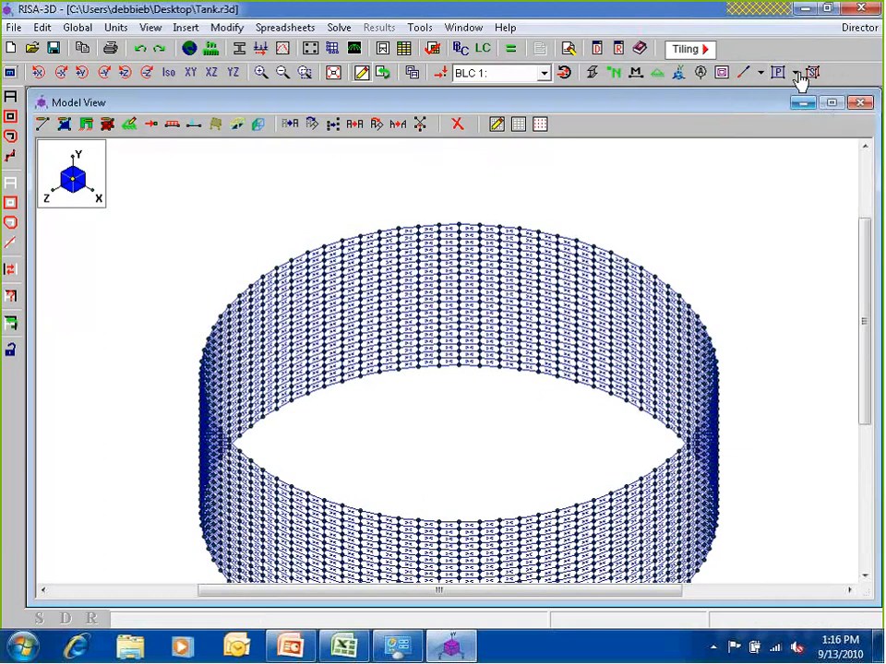
# - Display the plate labels and examine them along the bottom edge at the back of the cylinder
pyautogui.click(797, 73)
pyautogui.click(803, 132)
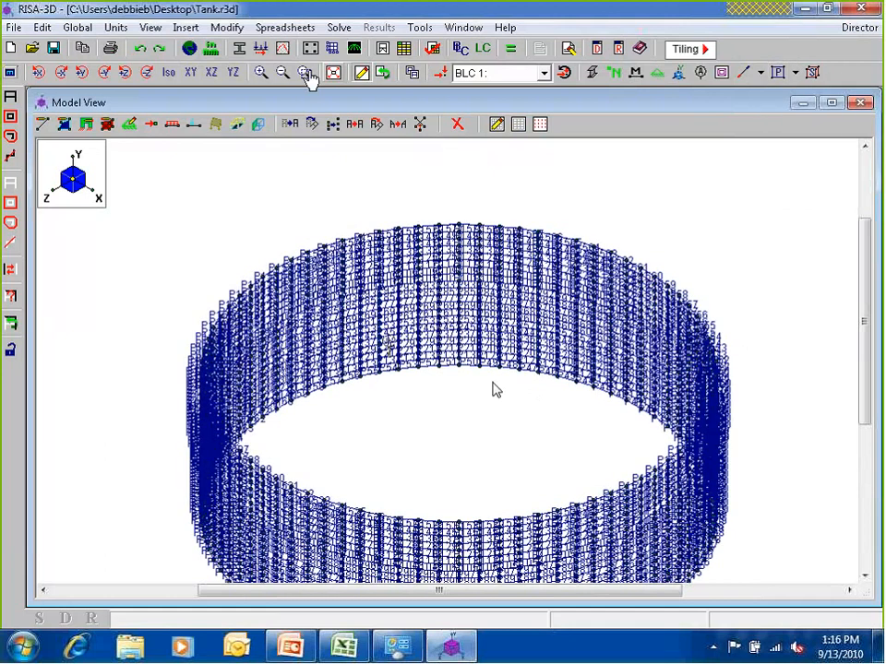
pyautogui.moveTo(402, 314); pyautogui.dragTo(529, 417)
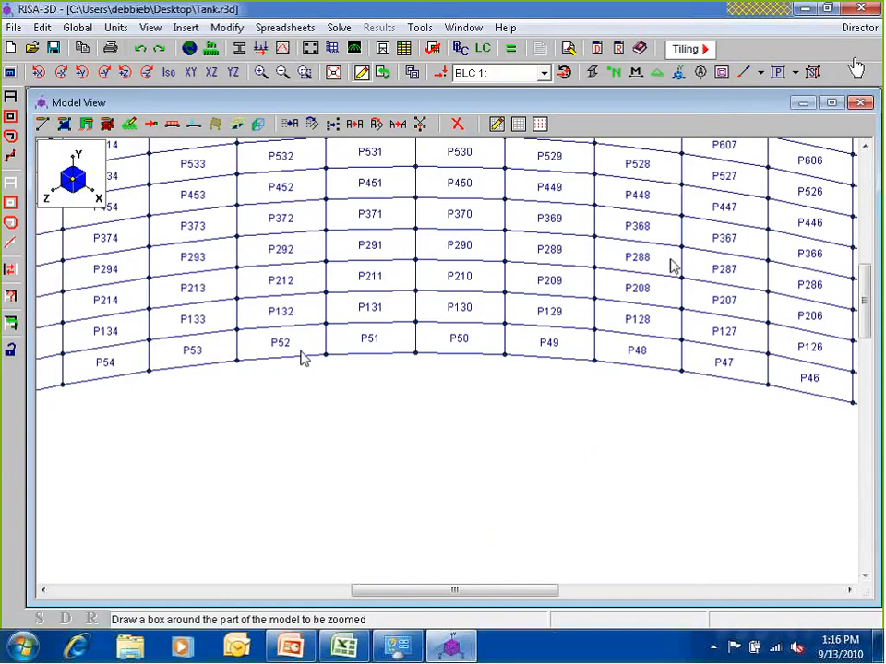
# - Display the plates' local axes and examine their orientation around the back of the cylinder
pyautogui.click(792, 74)
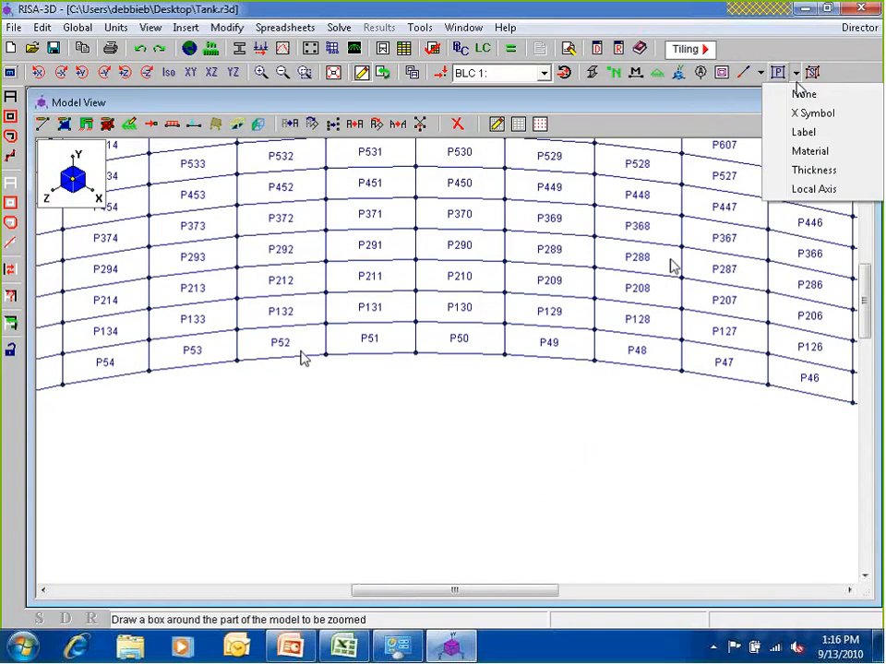
pyautogui.click(812, 190)
pyautogui.scroll(-2, 412, 356)
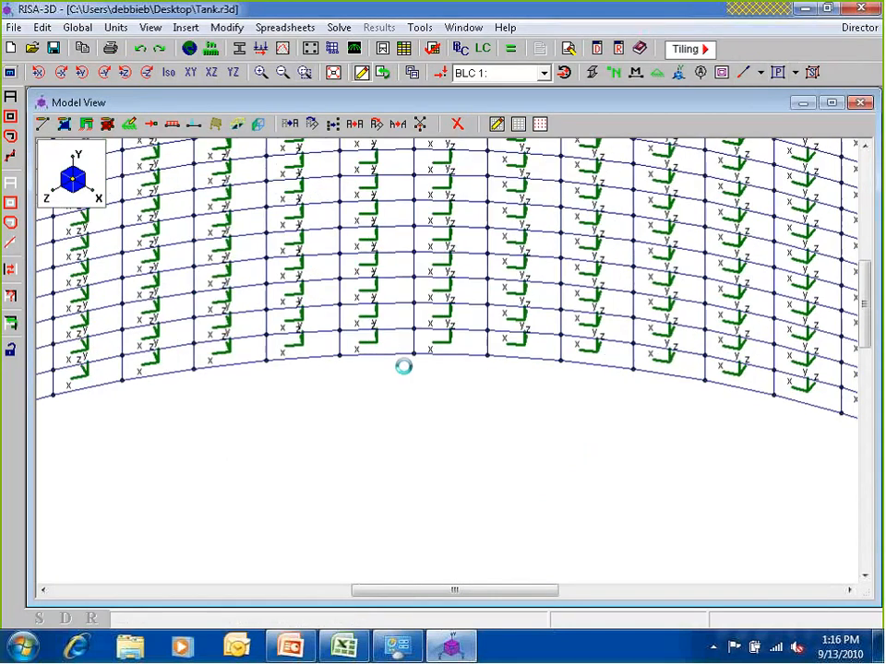
pyautogui.scroll(-3, 389, 386)
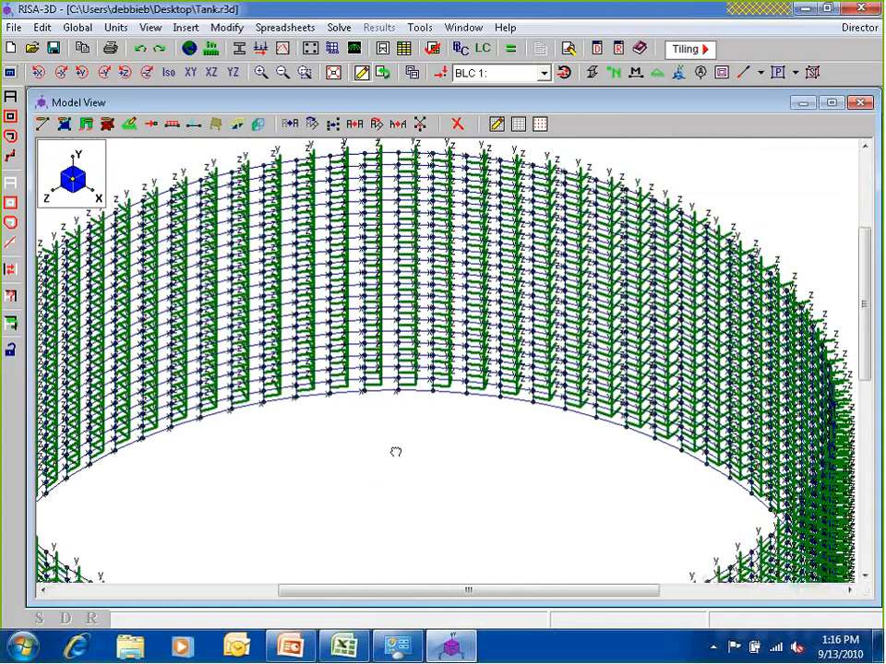
# - Display the material labels on the cylinder's plates and examine them around the back of the cylinder
pyautogui.moveTo(396, 452); pyautogui.dragTo(358, 497, button='middle')
pyautogui.scroll(4, 372, 456)
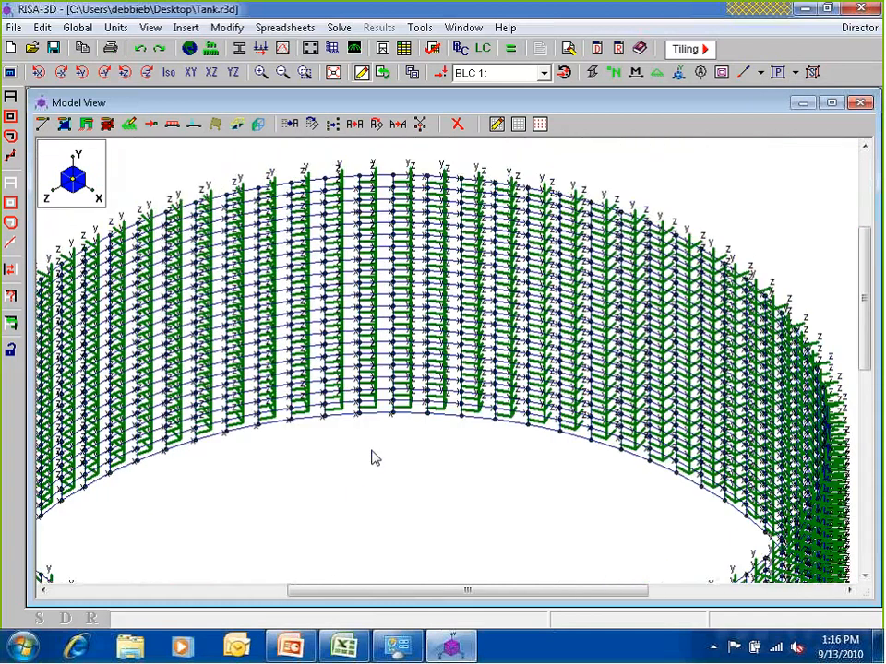
pyautogui.click(794, 72)
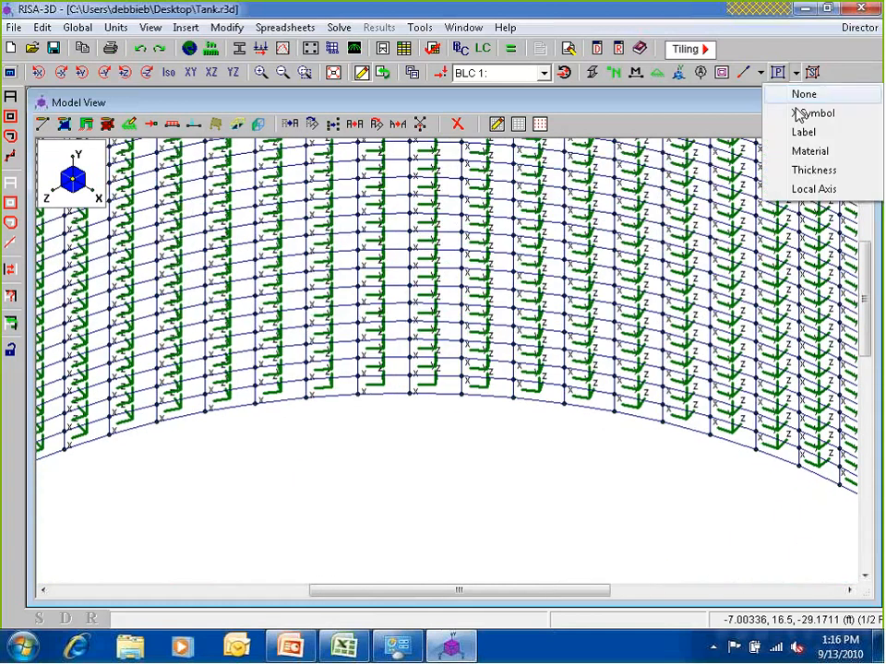
pyautogui.click(808, 150)
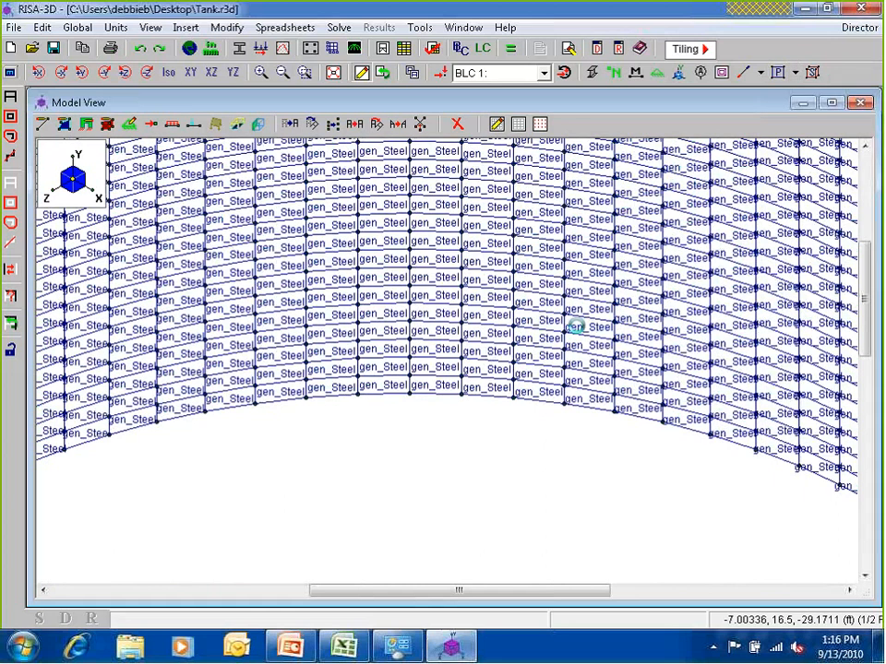
pyautogui.scroll(-3, 489, 355)
pyautogui.scroll(2, 443, 360)
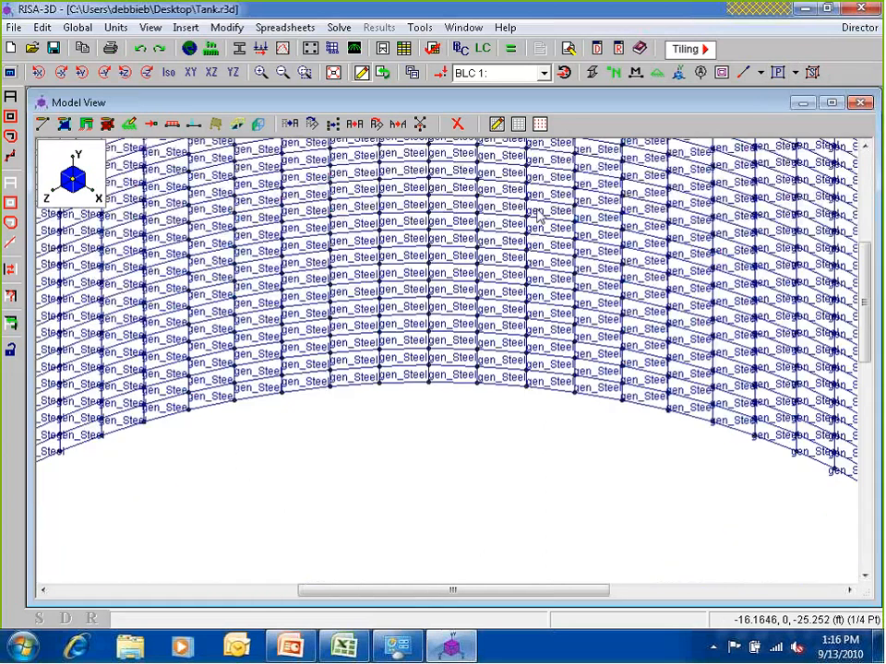
pyautogui.scroll(-2, 443, 360)
# - Turn off the plate labelling so that the cylinder shows only its plate mesh and joints
pyautogui.click(795, 73)
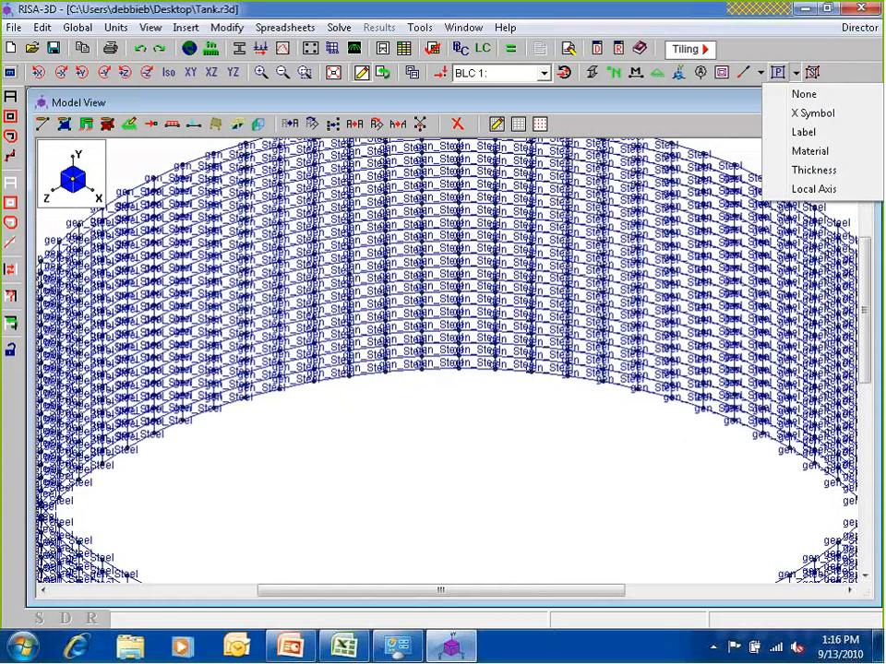
pyautogui.click(804, 94)
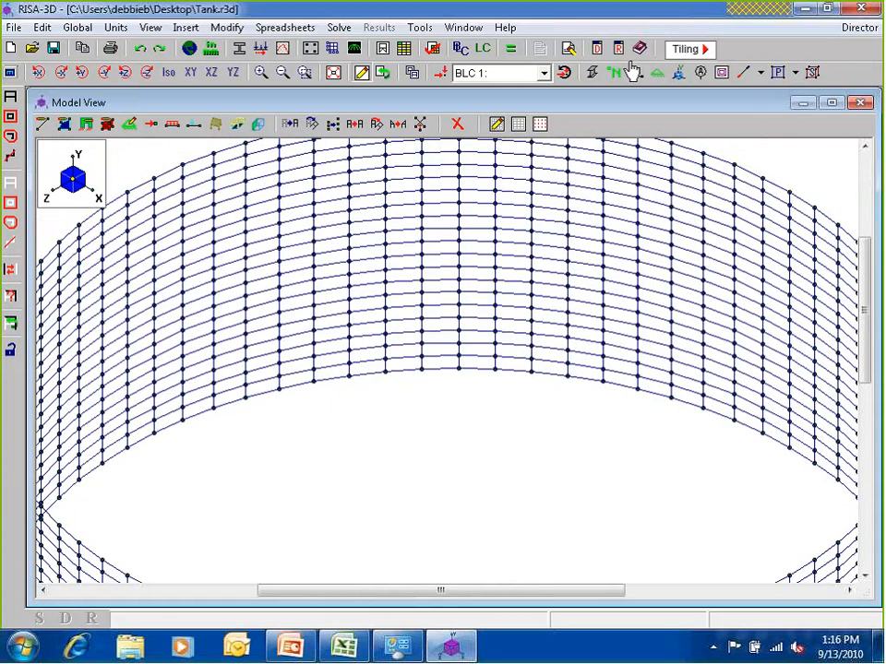
pyautogui.scroll(-3, 604, 342)
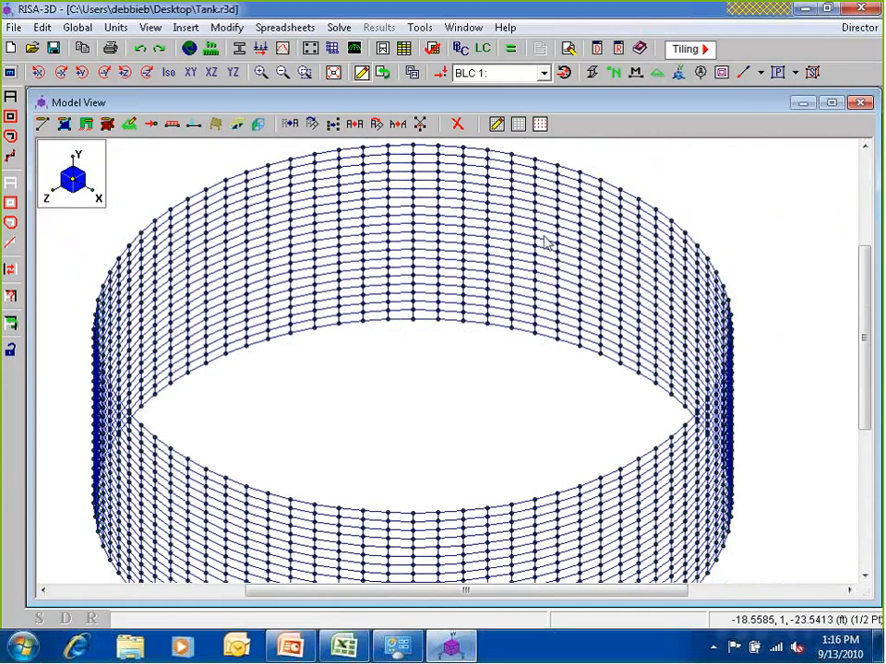
# - Customize the toolbar by adding the Plate Force Contour button after Solid Label
pyautogui.click(422, 29)
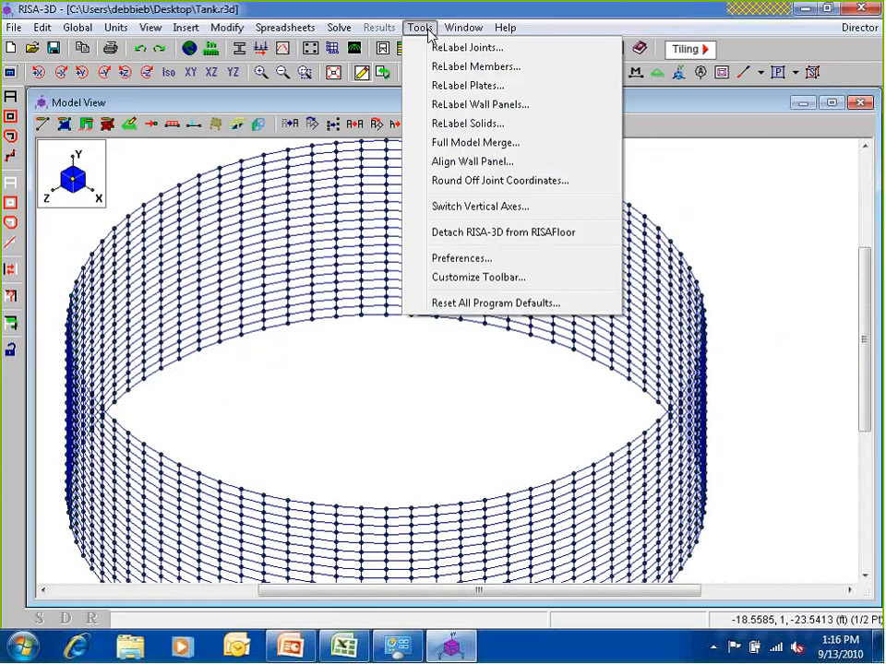
pyautogui.click(487, 279)
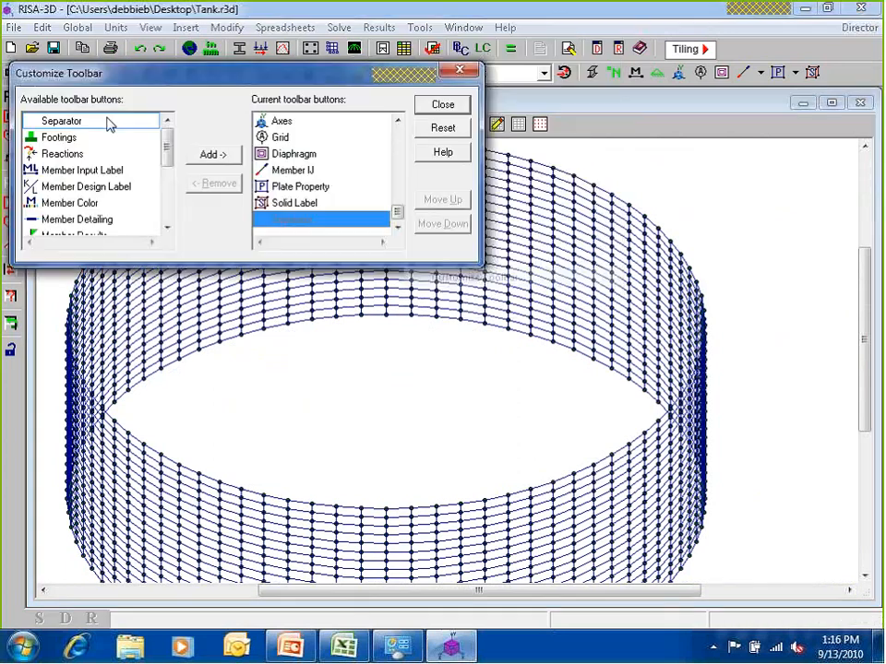
pyautogui.moveTo(159, 70); pyautogui.dragTo(157, 53)
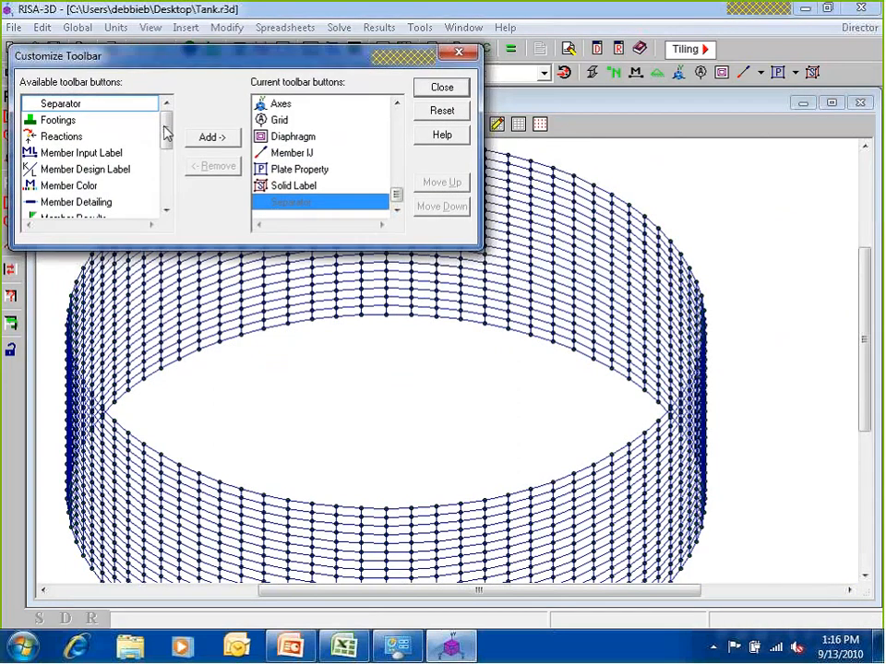
pyautogui.scroll(-1, 167, 137)
pyautogui.scroll(-1, 167, 136)
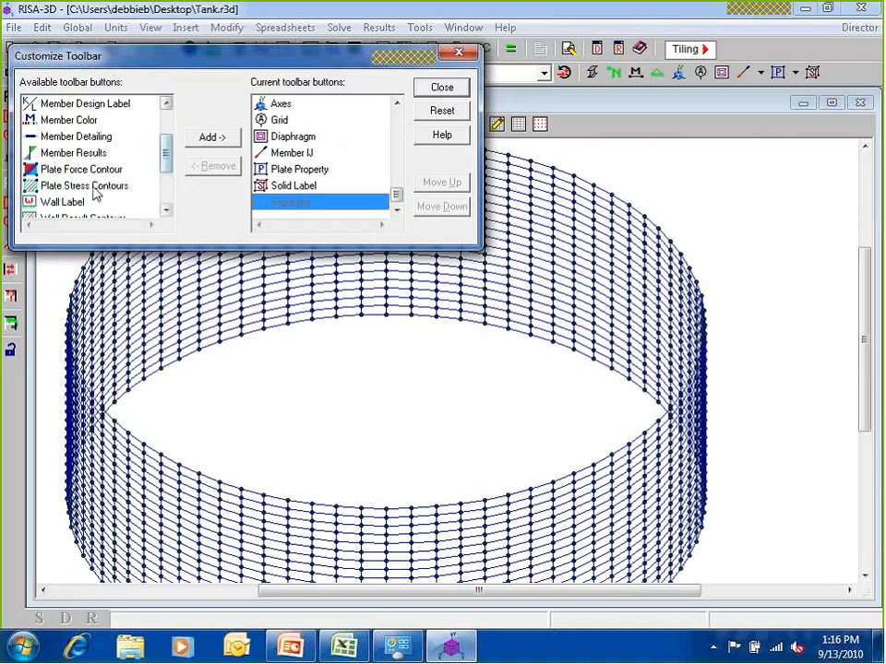
pyautogui.click(74, 170)
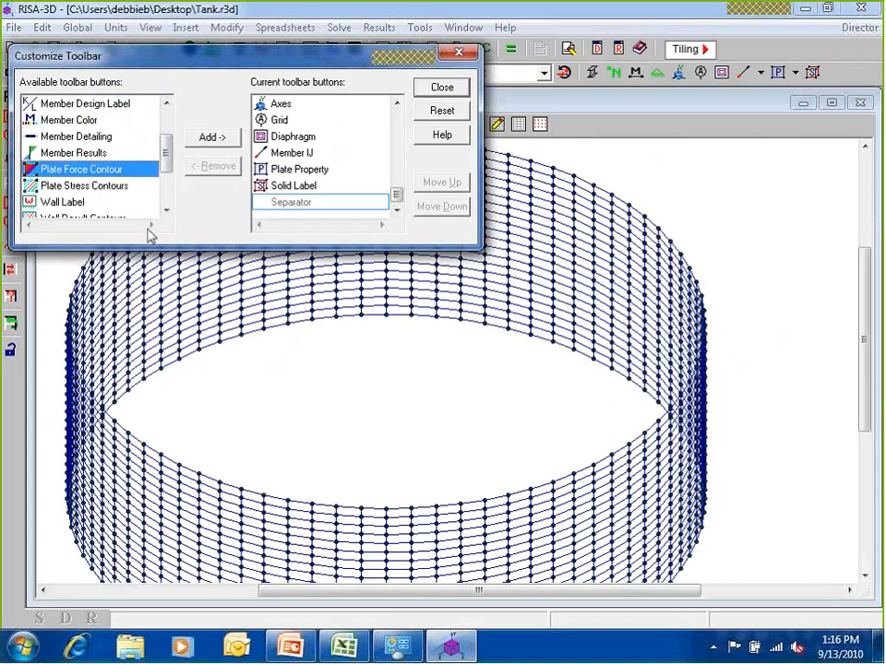
pyautogui.click(220, 140)
# - Try to add the Plate Stress Contours button to the toolbar
pyautogui.click(72, 173)
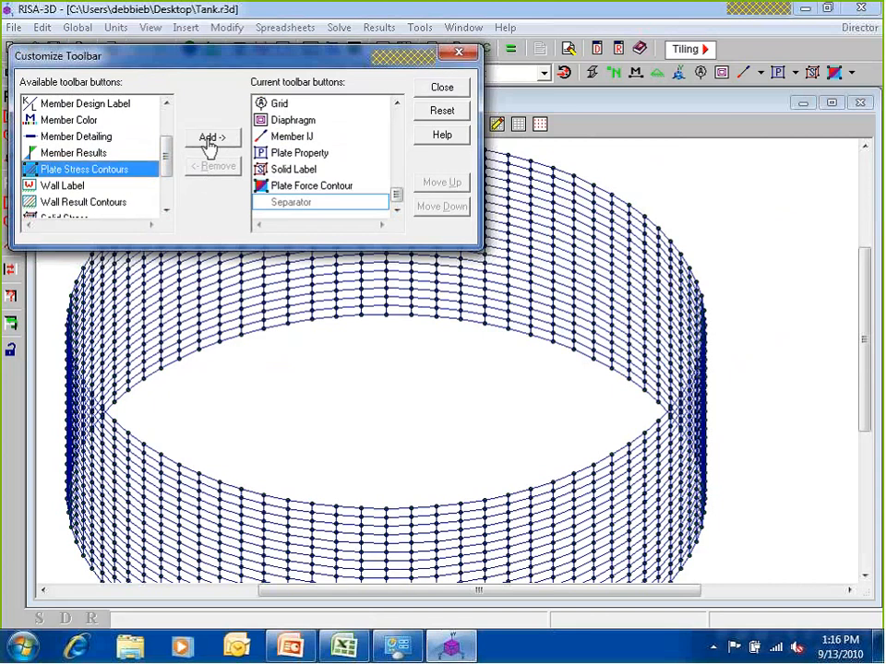
pyautogui.click(211, 140)
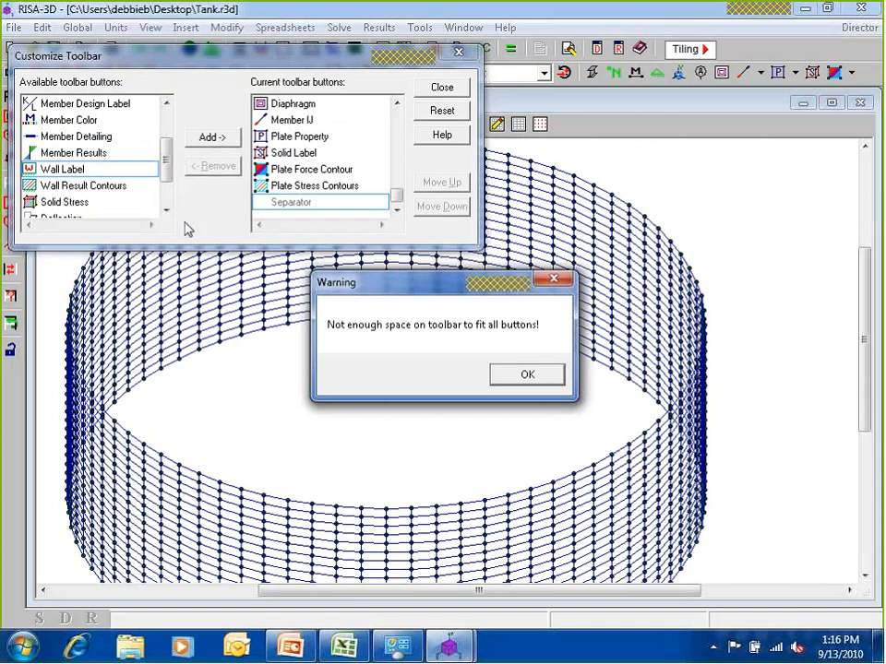
pyautogui.click(528, 375)
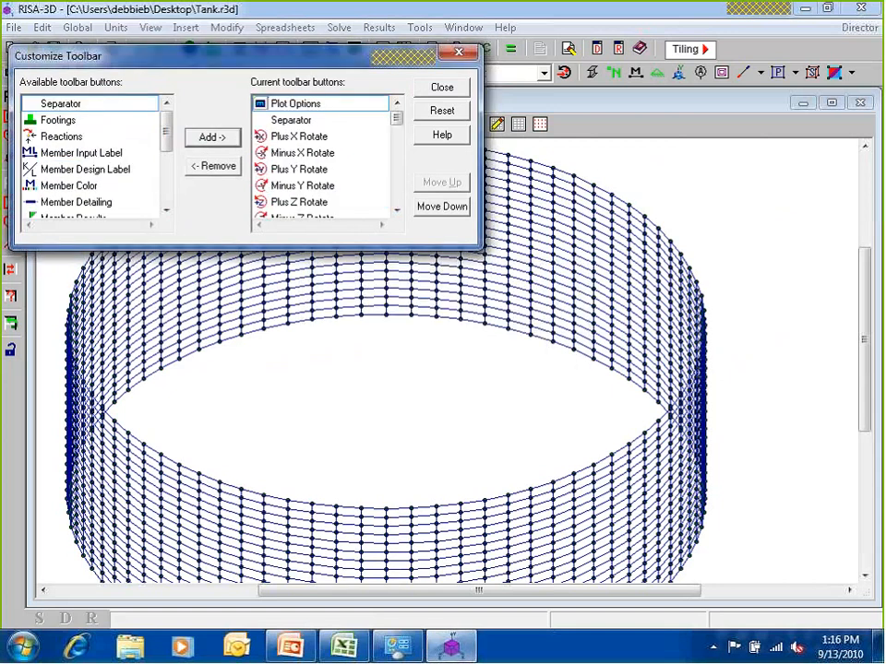
# - Remove the Solid Label button from the toolbar and add Plate Stress Contours in front of Plate Force Contour
pyautogui.moveTo(397, 118); pyautogui.dragTo(402, 204)
pyautogui.click(293, 152)
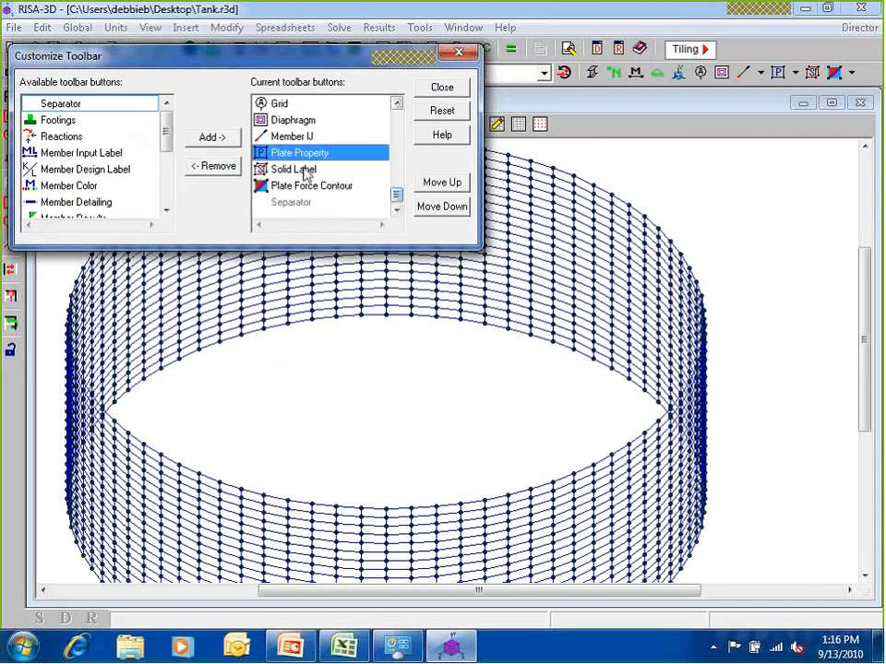
pyautogui.click(277, 169)
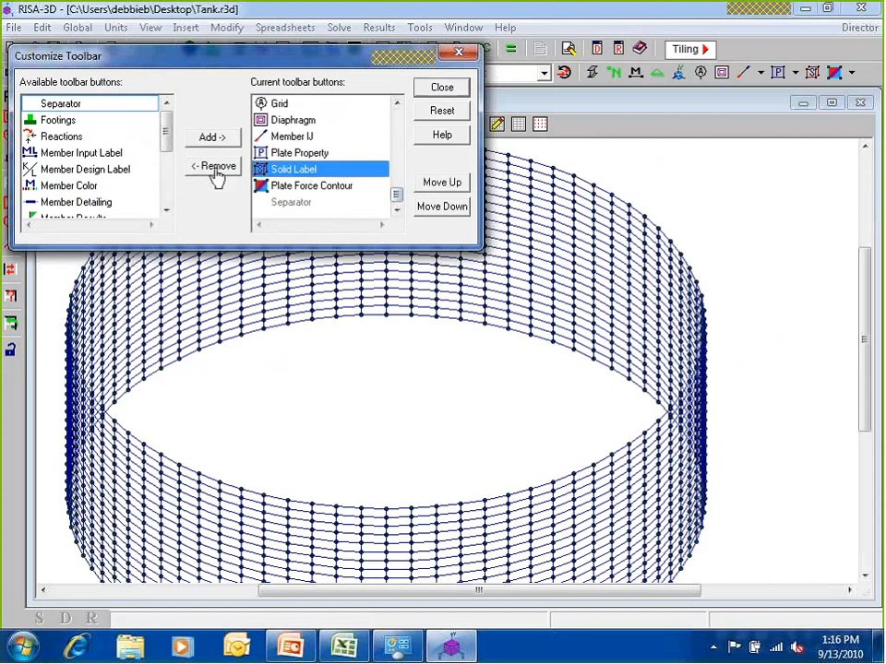
pyautogui.click(213, 167)
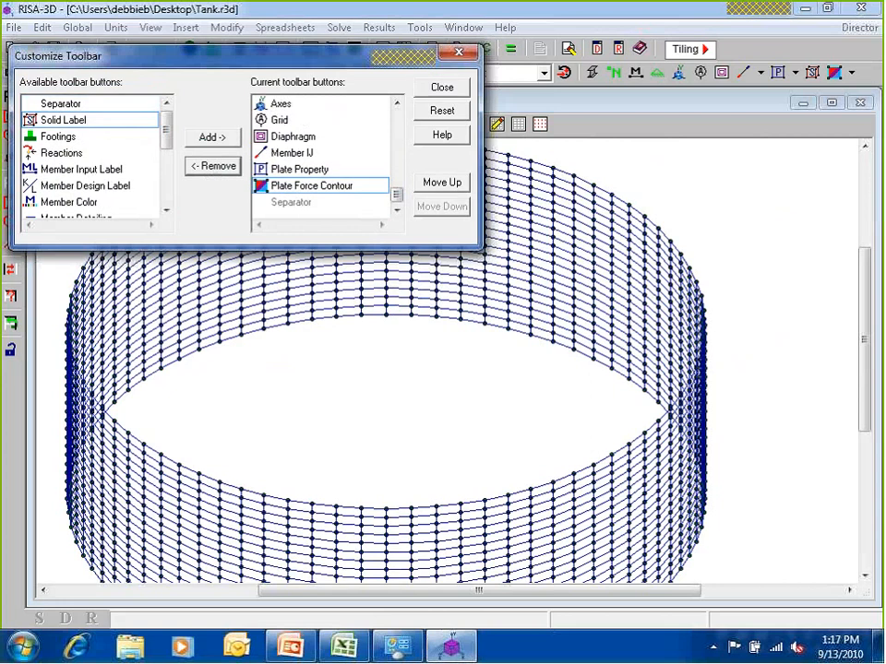
pyautogui.moveTo(166, 124); pyautogui.dragTo(173, 173)
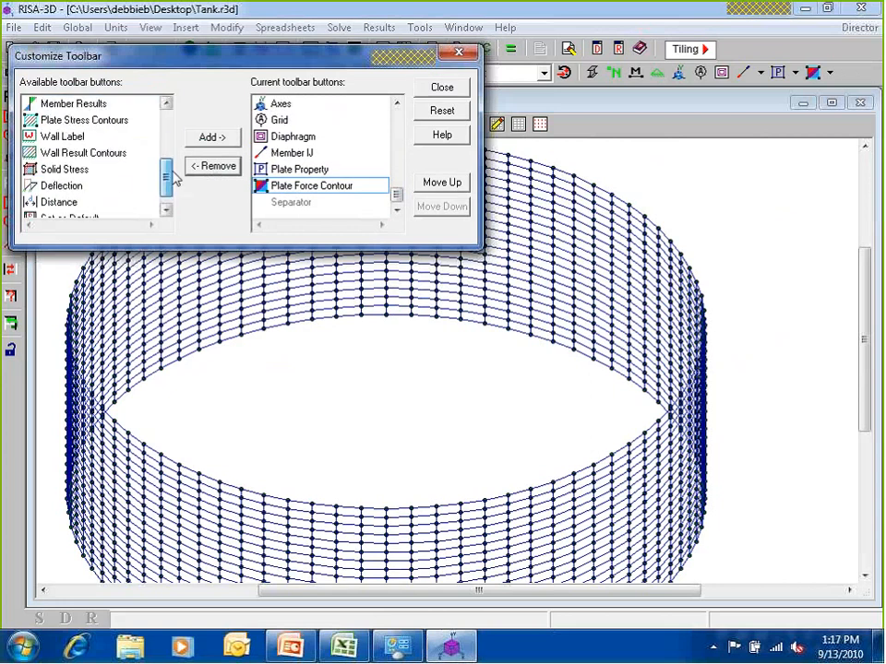
pyautogui.click(114, 121)
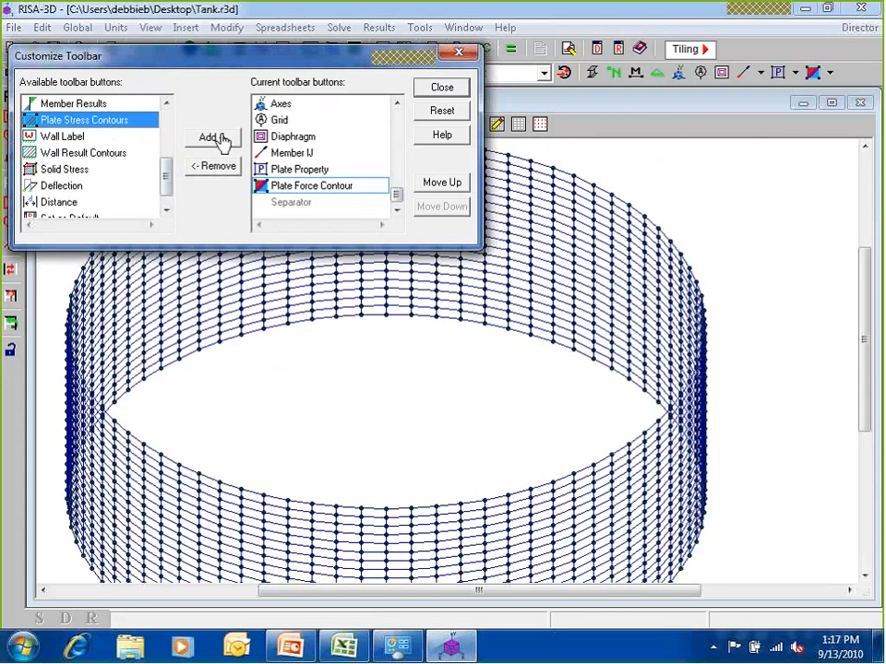
pyautogui.click(219, 137)
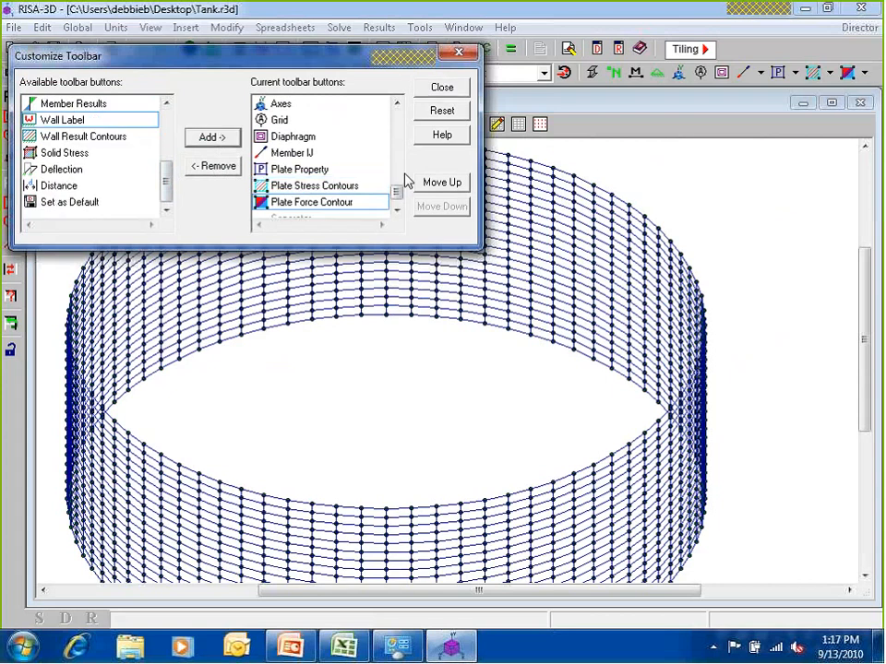
# - Replace the toolbar's Member IJ button with Deflection and finish customizing the toolbar
pyautogui.click(303, 155)
pyautogui.click(216, 168)
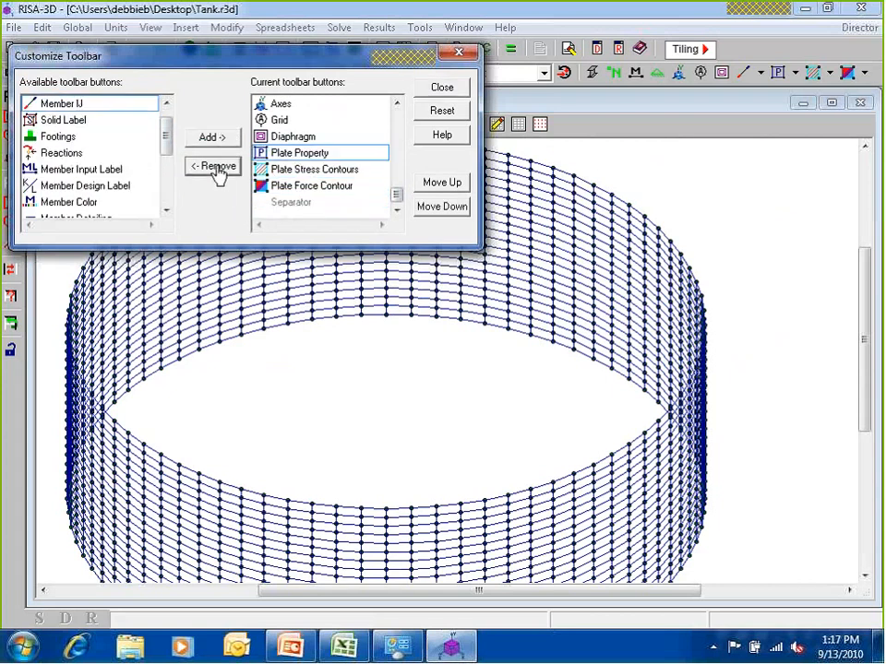
pyautogui.click(166, 184)
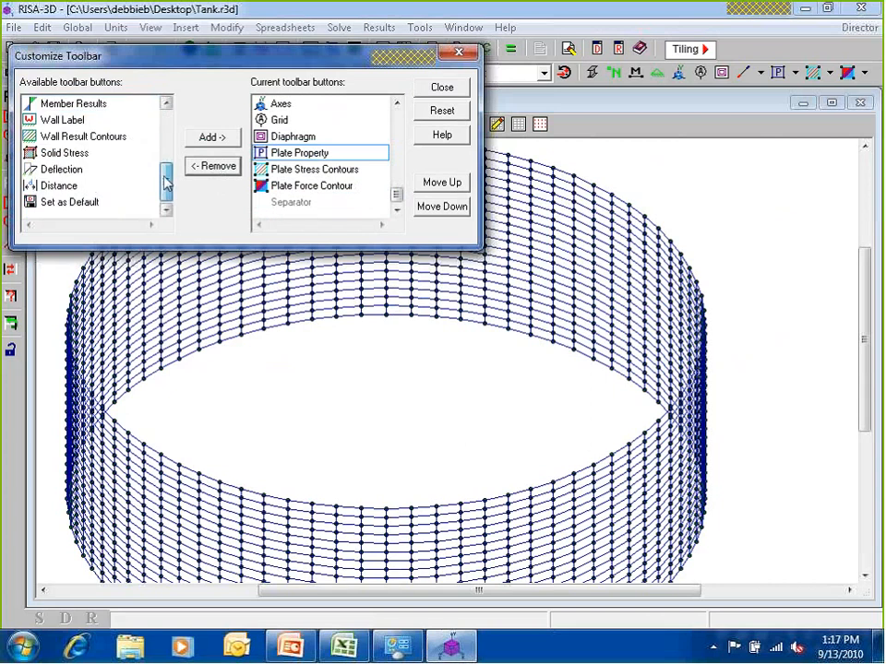
pyautogui.click(88, 170)
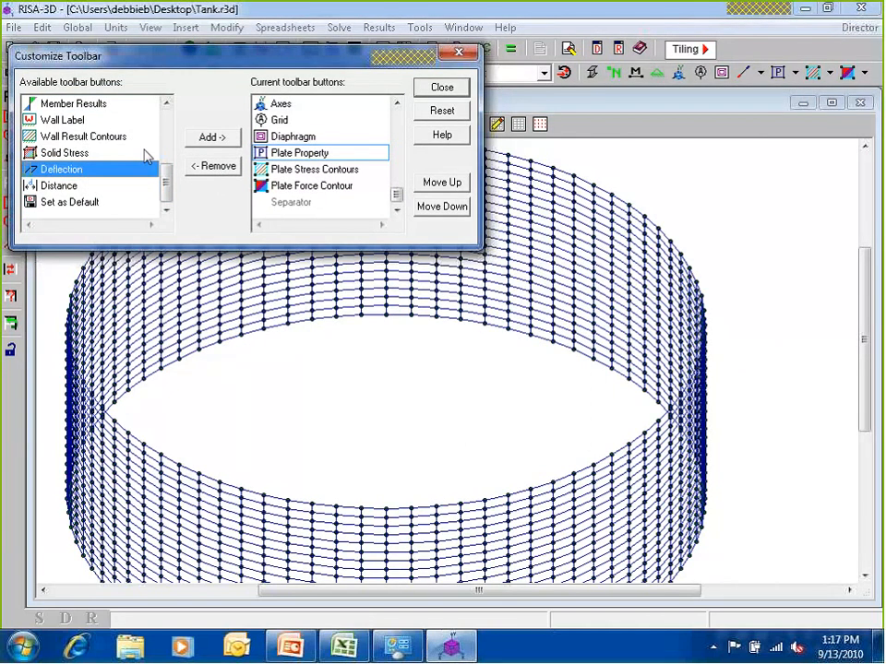
pyautogui.click(210, 139)
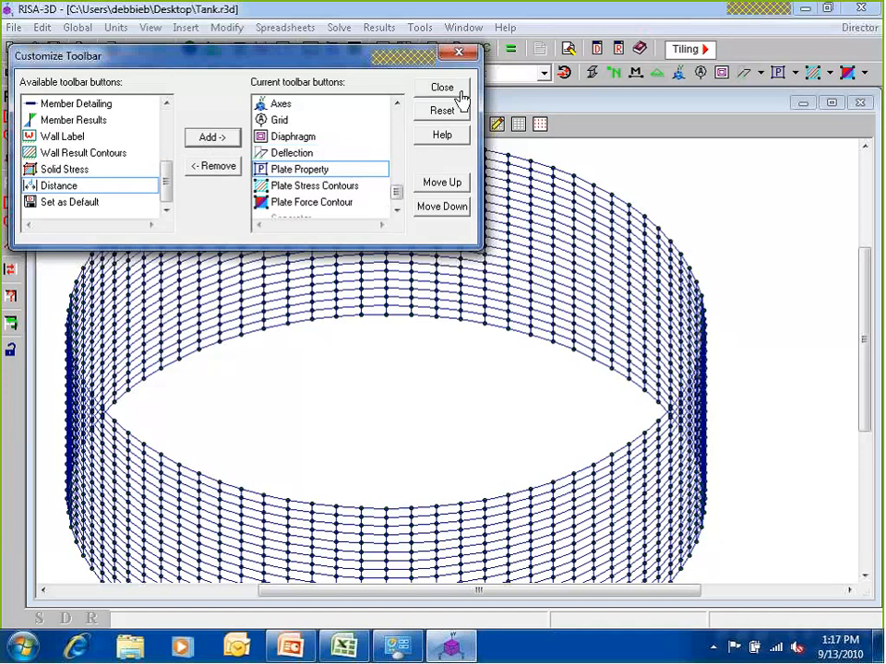
pyautogui.click(458, 53)
pyautogui.click(419, 27)
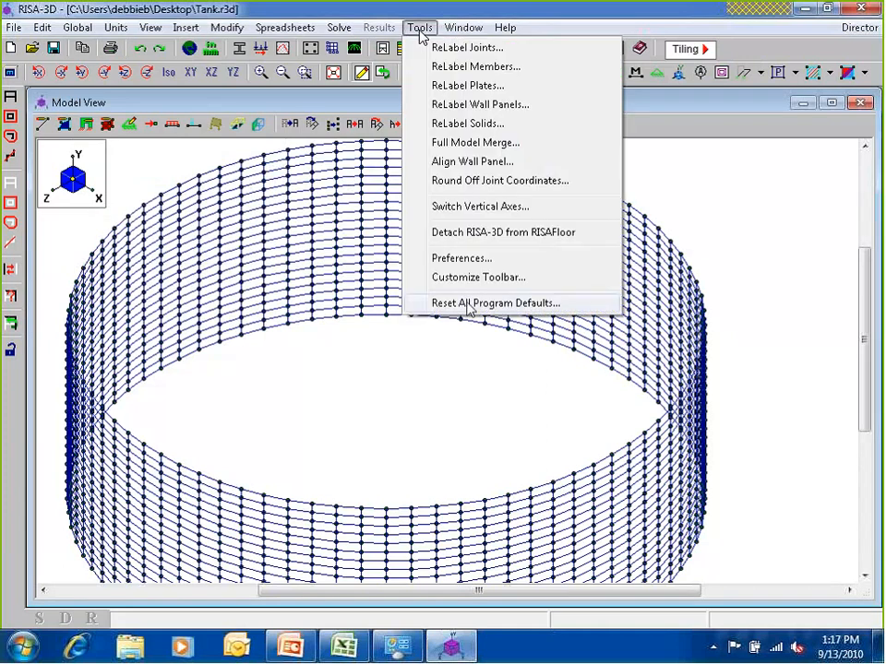
pyautogui.click(726, 258)
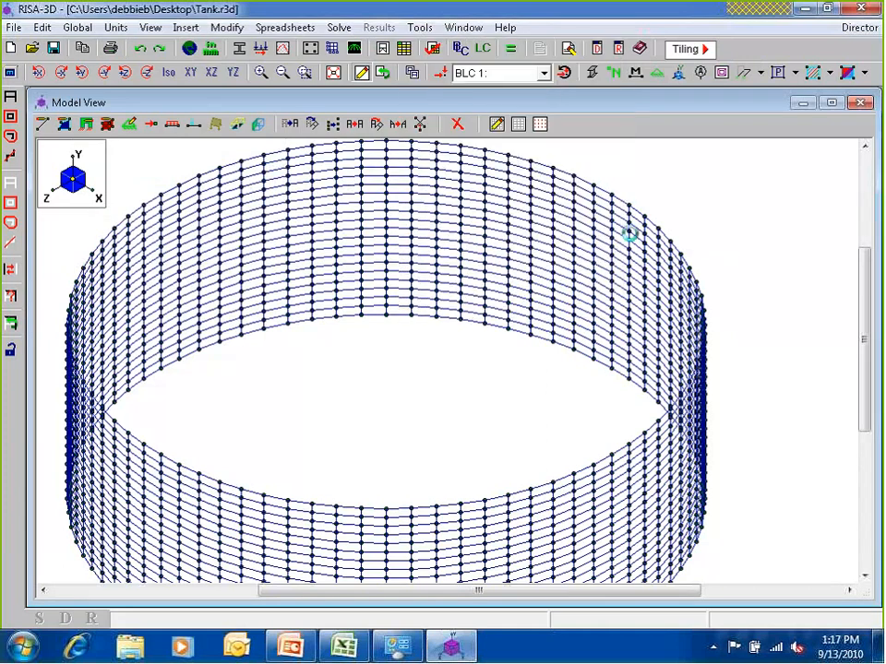
pyautogui.scroll(-1, 628, 233)
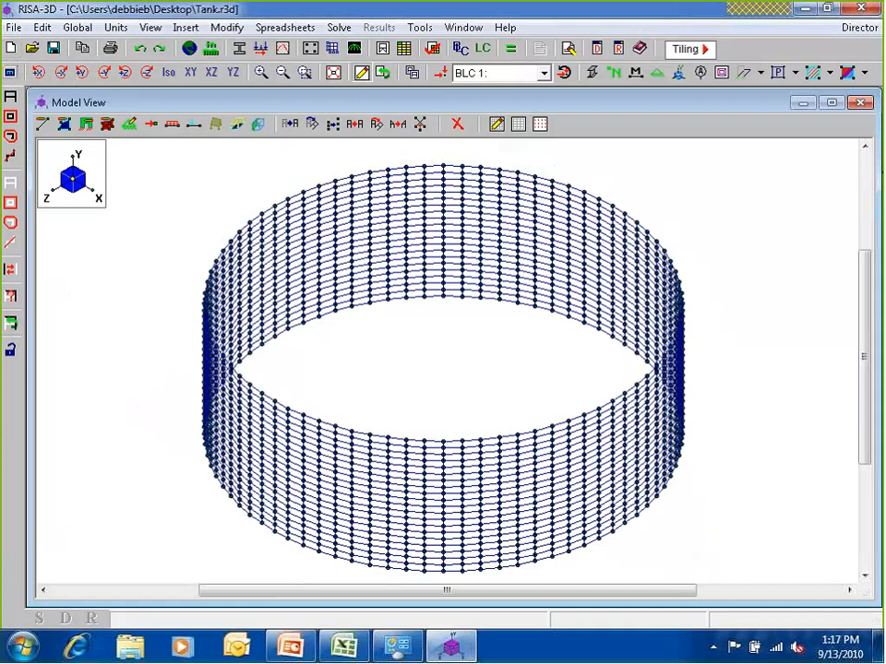
# - Start a new model with an empty drawing grid, dismissing the starting options, and display the Data Entry list beside the grid
pyautogui.click(10, 48)
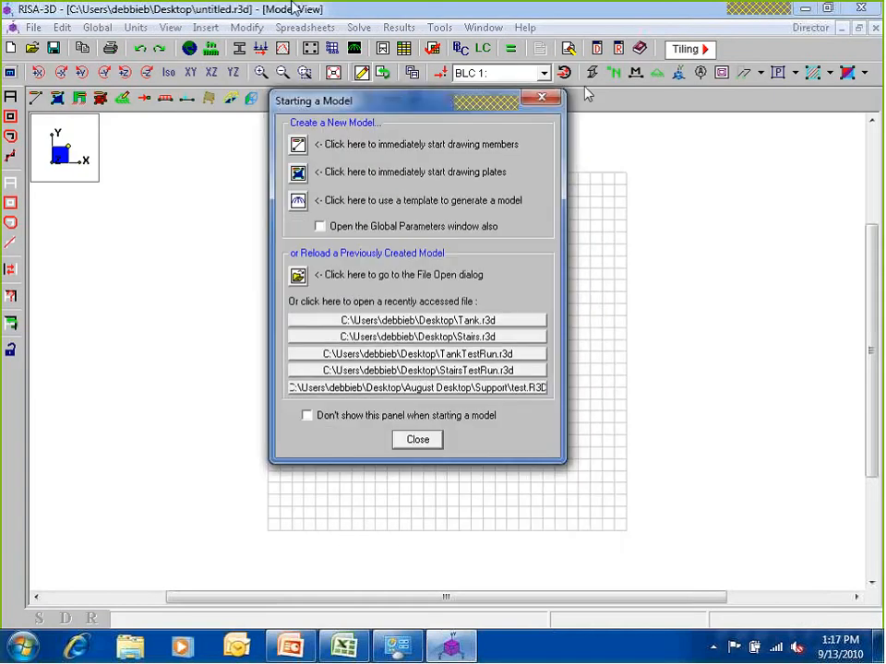
pyautogui.click(542, 98)
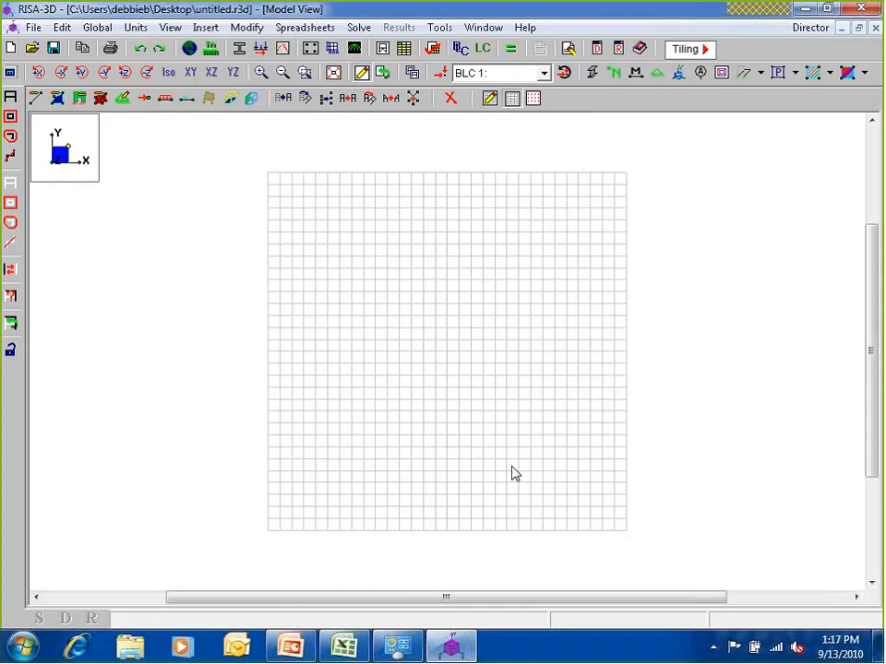
pyautogui.click(598, 49)
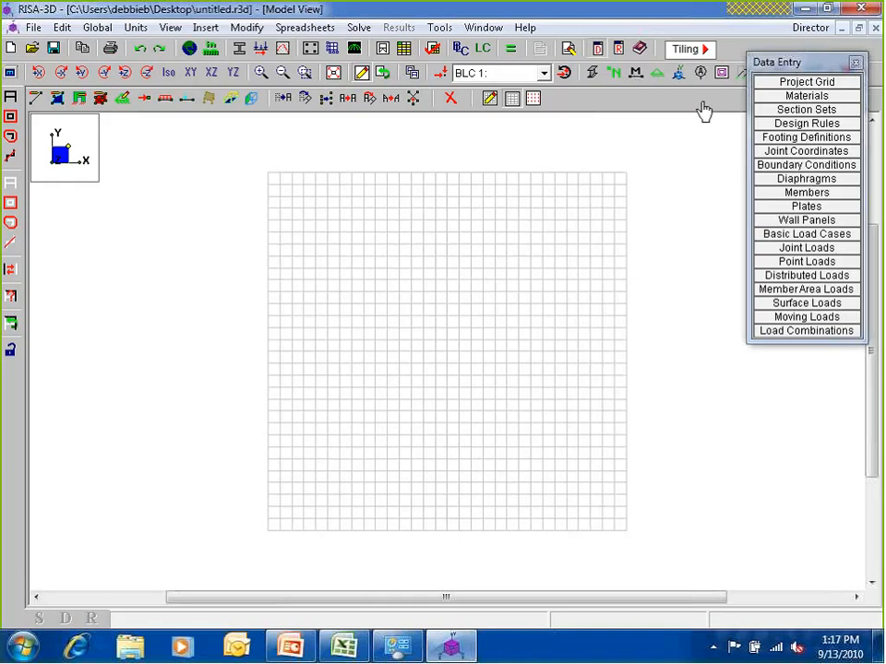
pyautogui.moveTo(792, 66); pyautogui.dragTo(806, 63)
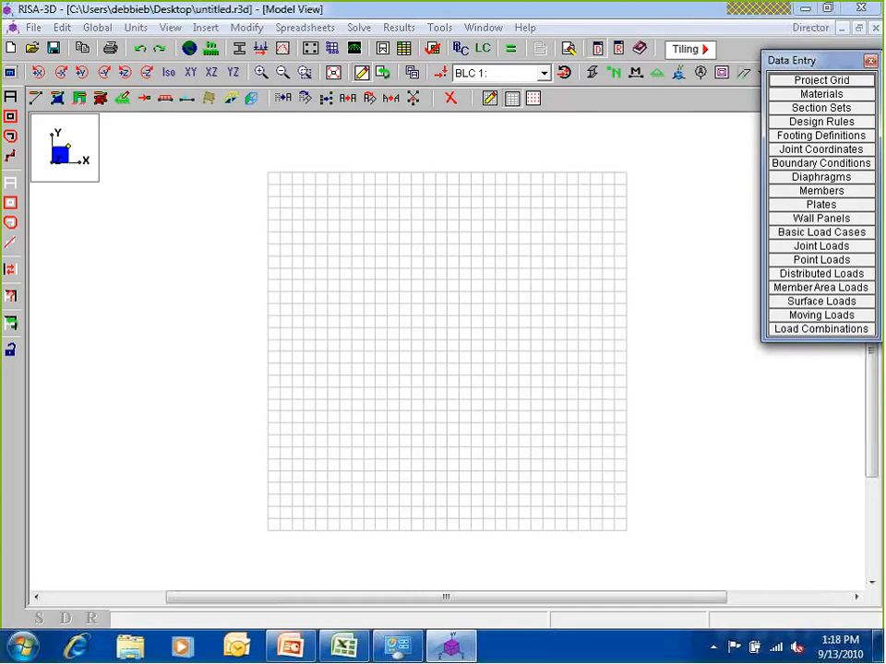
# - Open the section sets and label four hot rolled steel sets Treads, Stringers, Posts and Handrails
pyautogui.click(781, 108)
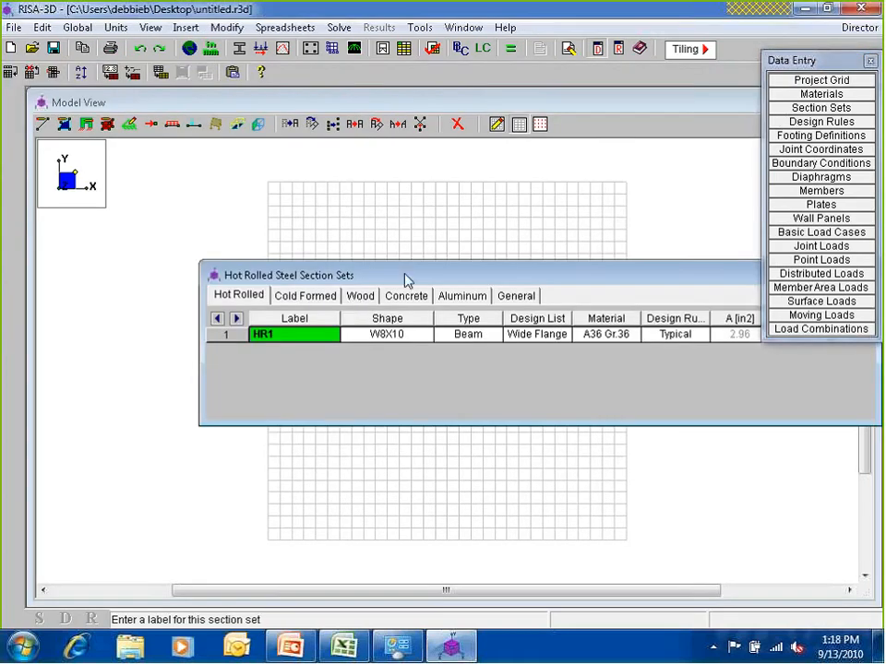
pyautogui.moveTo(405, 279); pyautogui.dragTo(261, 177)
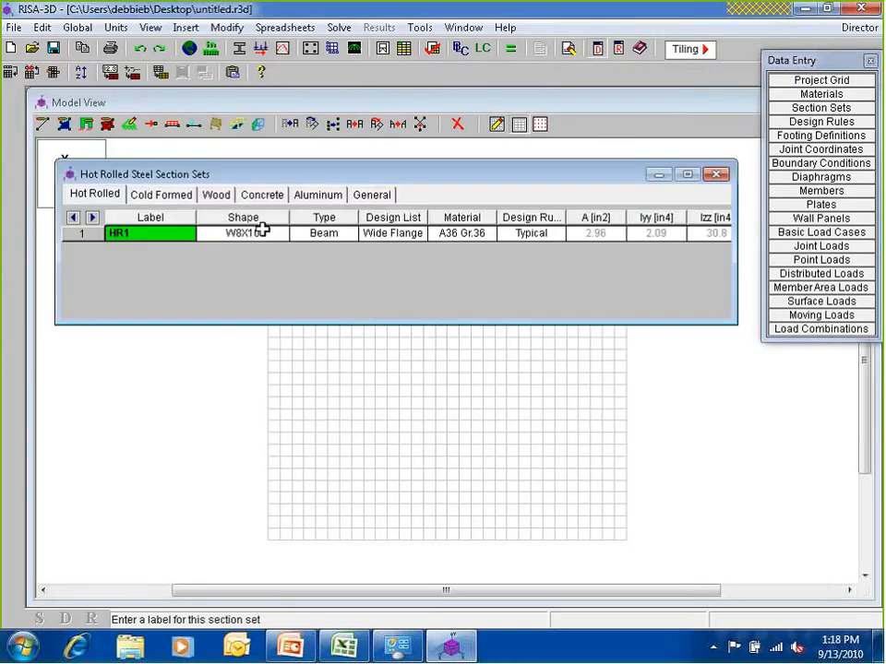
pyautogui.moveTo(134, 234); pyautogui.dragTo(48, 243)
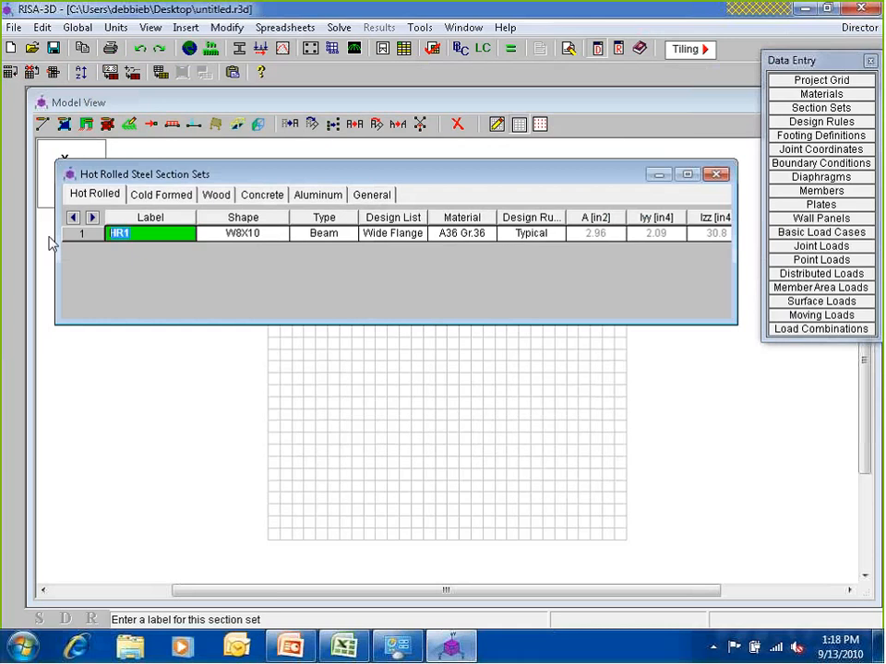
pyautogui.write('Treads')
pyautogui.press('Return')
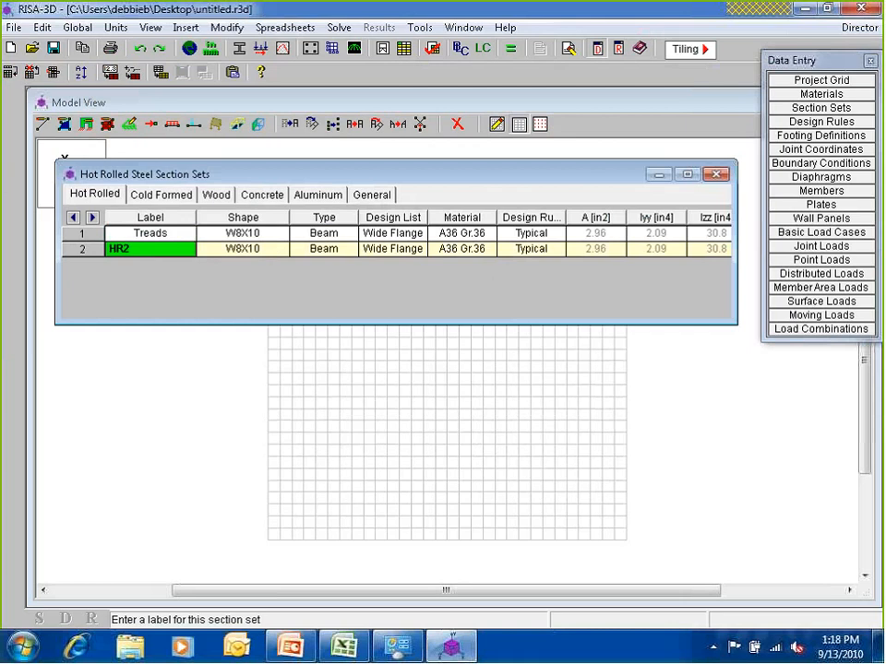
pyautogui.write('Stringers')
pyautogui.press('Return')
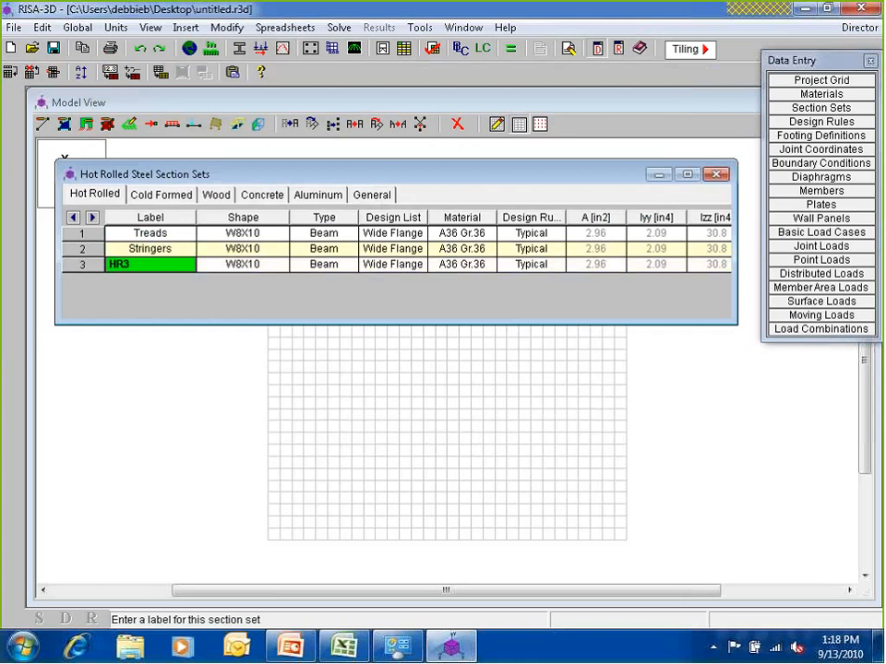
pyautogui.write('Posts')
pyautogui.press('Return')
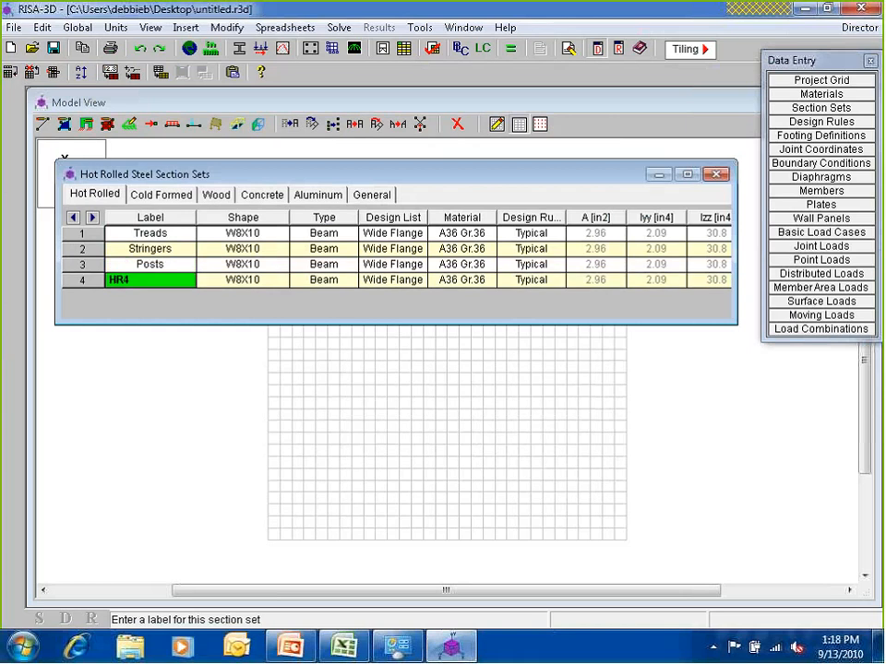
pyautogui.write('Handrails')
# - Assign the AISC channel shape C10X15.3 to the Treads section set
pyautogui.click(150, 234)
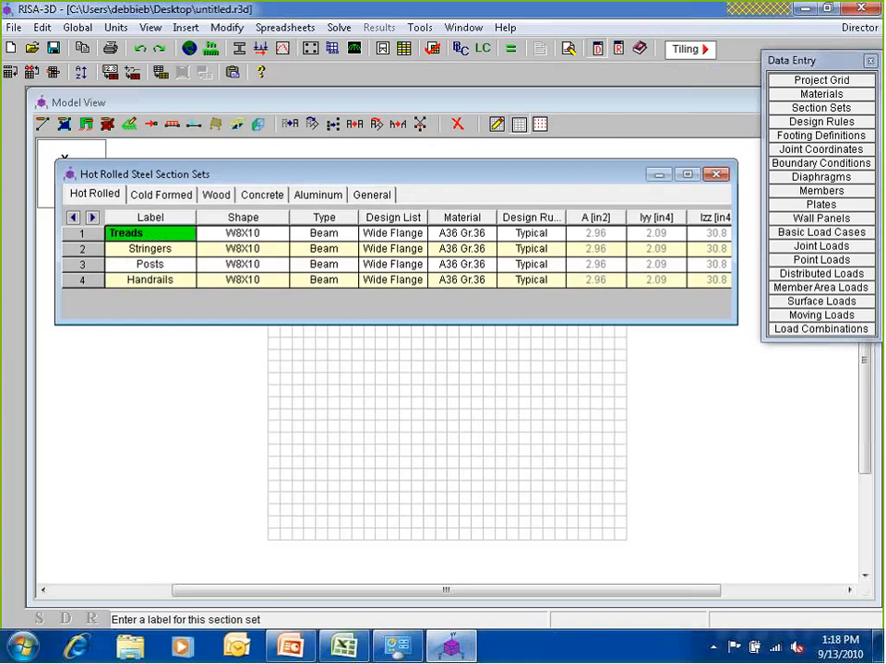
pyautogui.click(237, 233)
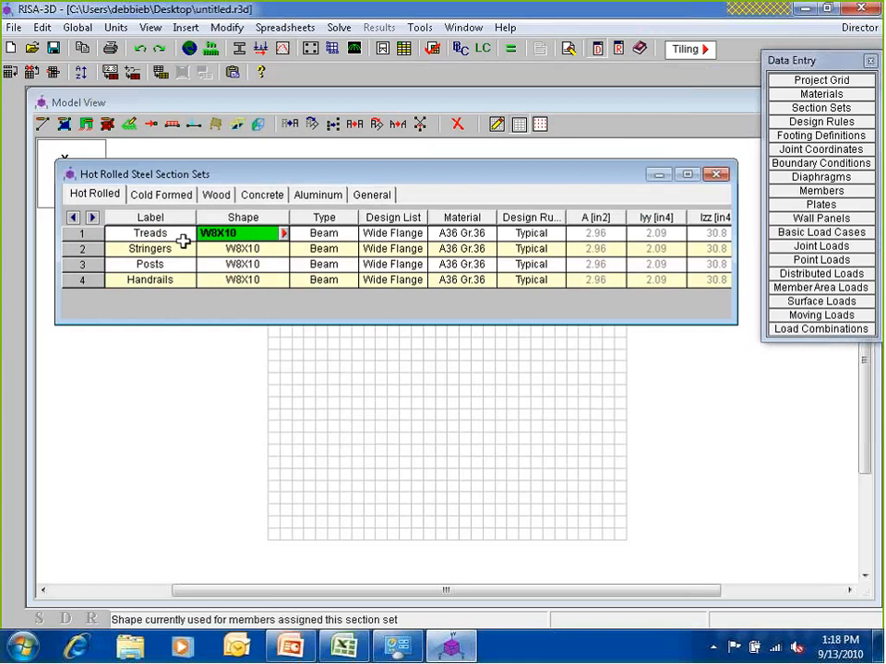
pyautogui.click(284, 233)
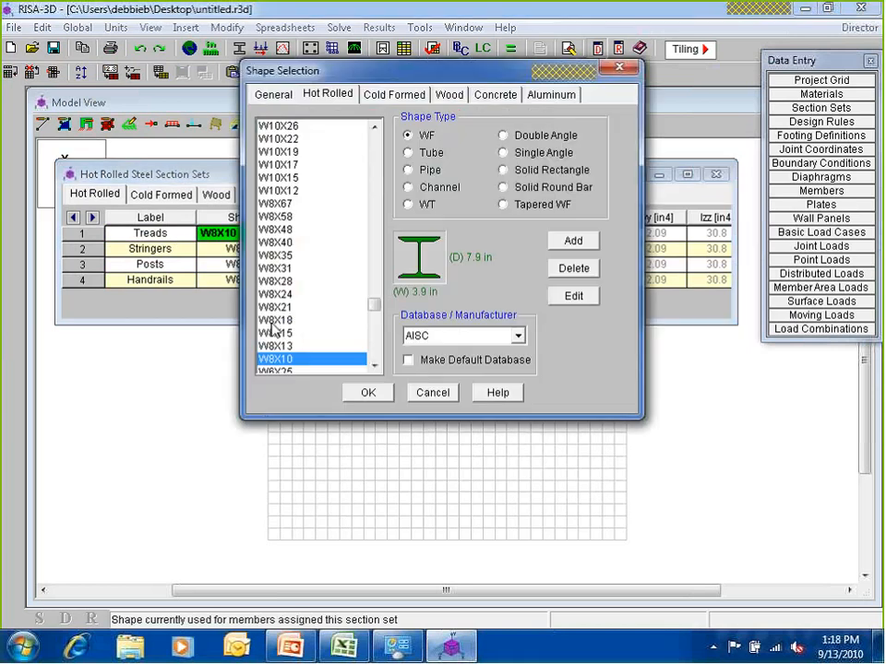
pyautogui.click(409, 188)
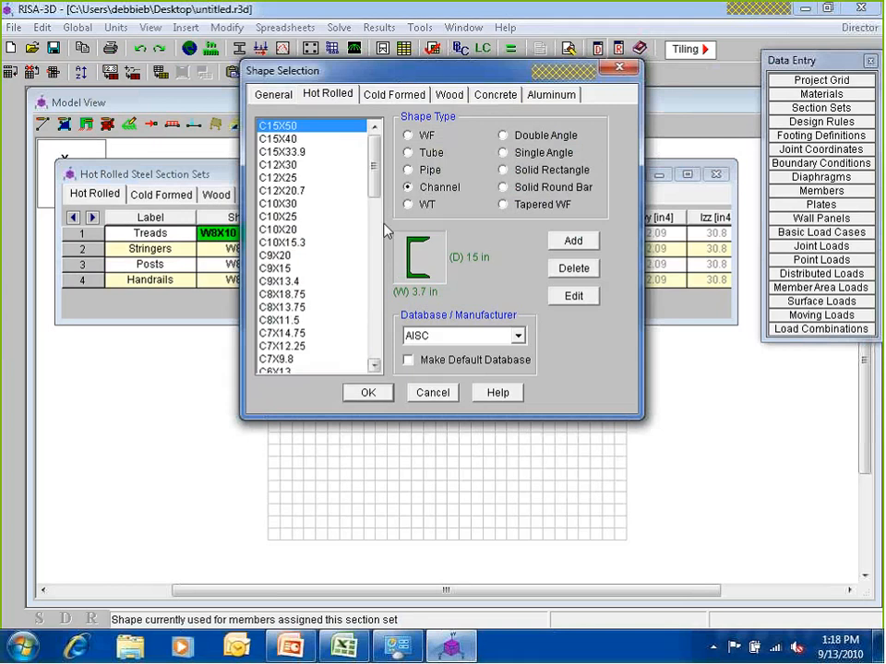
pyautogui.click(323, 229)
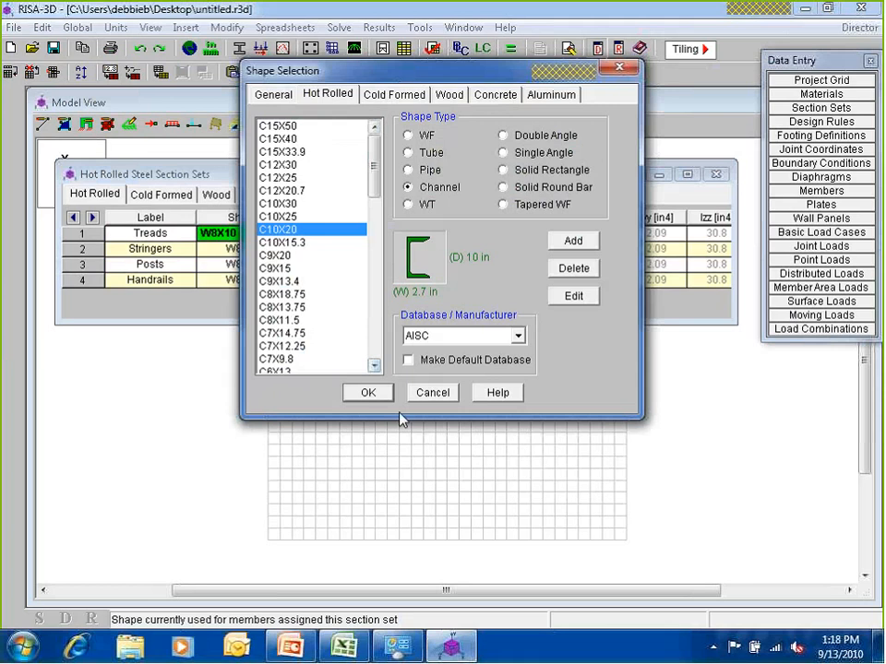
pyautogui.doubleClick(281, 243)
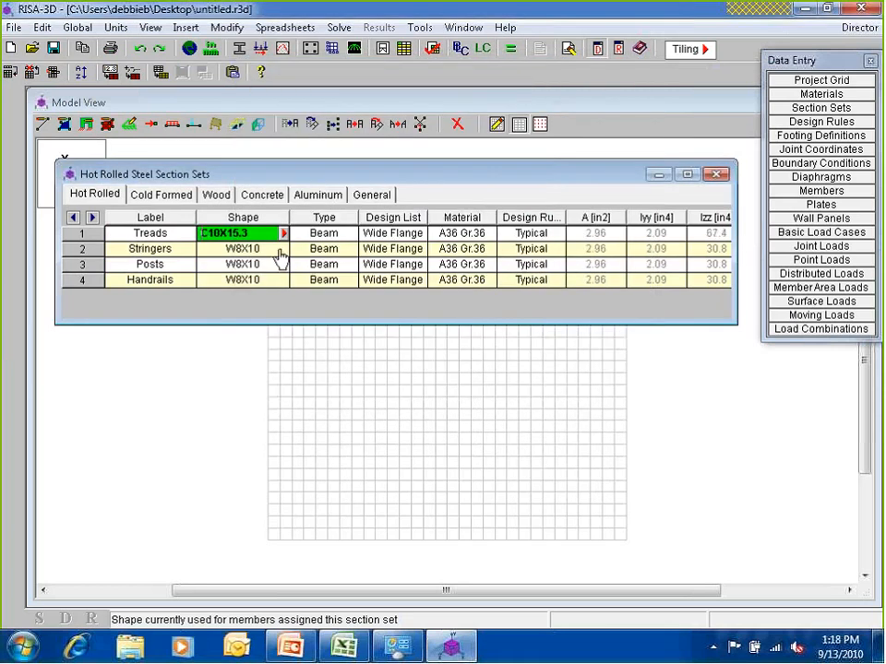
# - Assign the AISC channel shape C10X30 to the Stringers section set
pyautogui.click(279, 249)
pyautogui.click(285, 249)
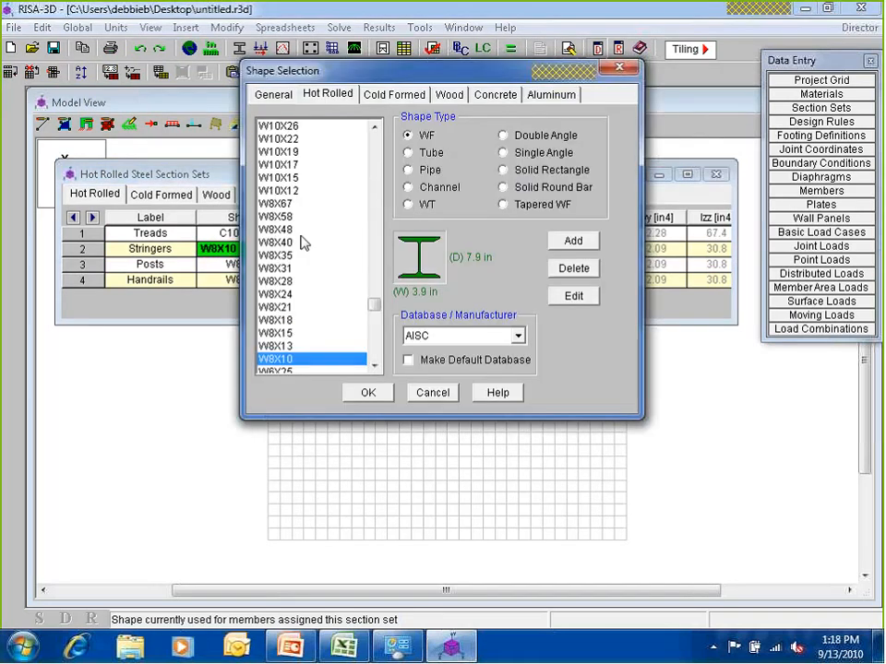
pyautogui.click(407, 186)
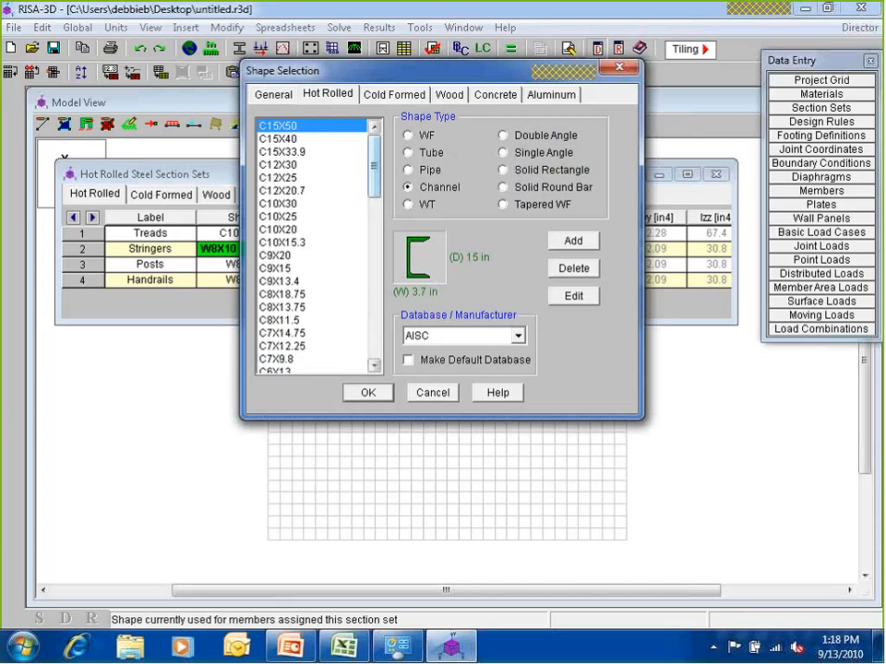
pyautogui.click(288, 203)
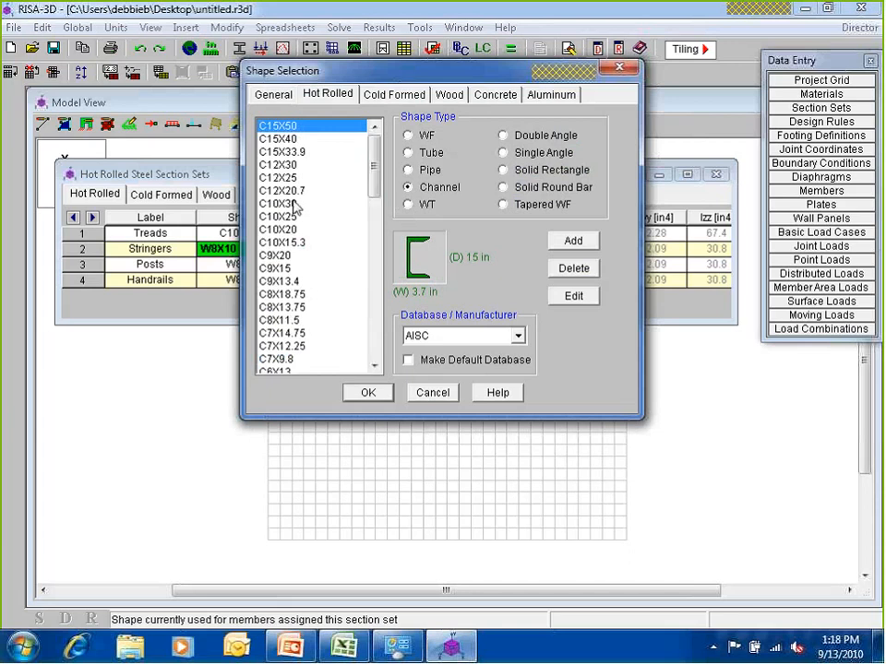
pyautogui.click(368, 394)
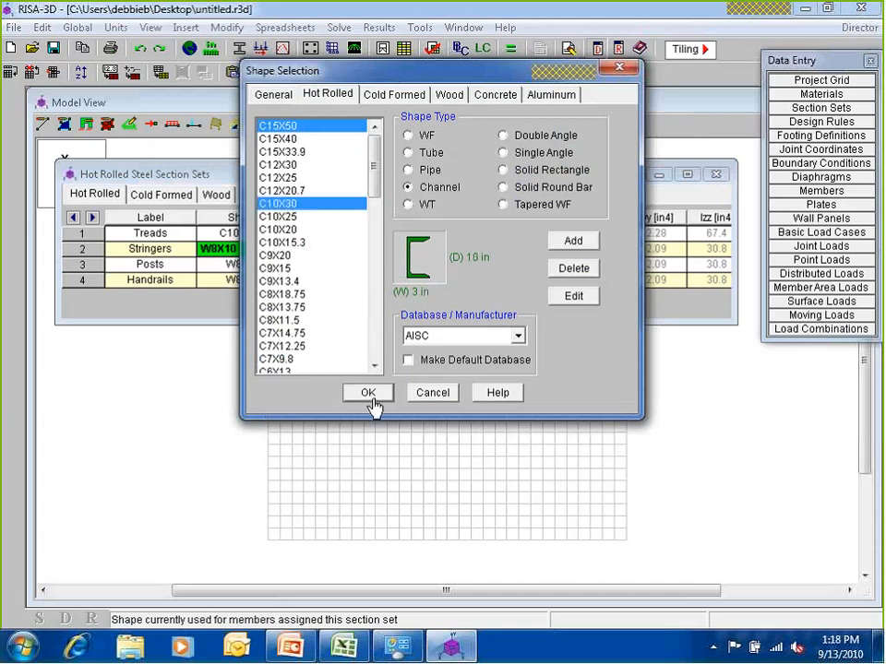
pyautogui.click(368, 394)
# - Assign the AISC tube shape HSS5X5X5 to the Posts section set
pyautogui.click(267, 264)
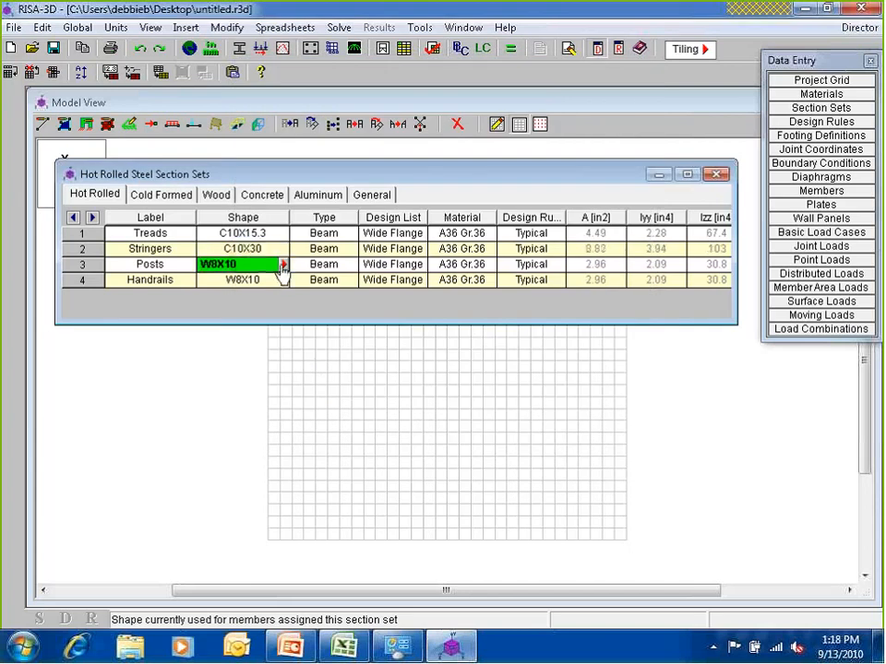
pyautogui.click(284, 263)
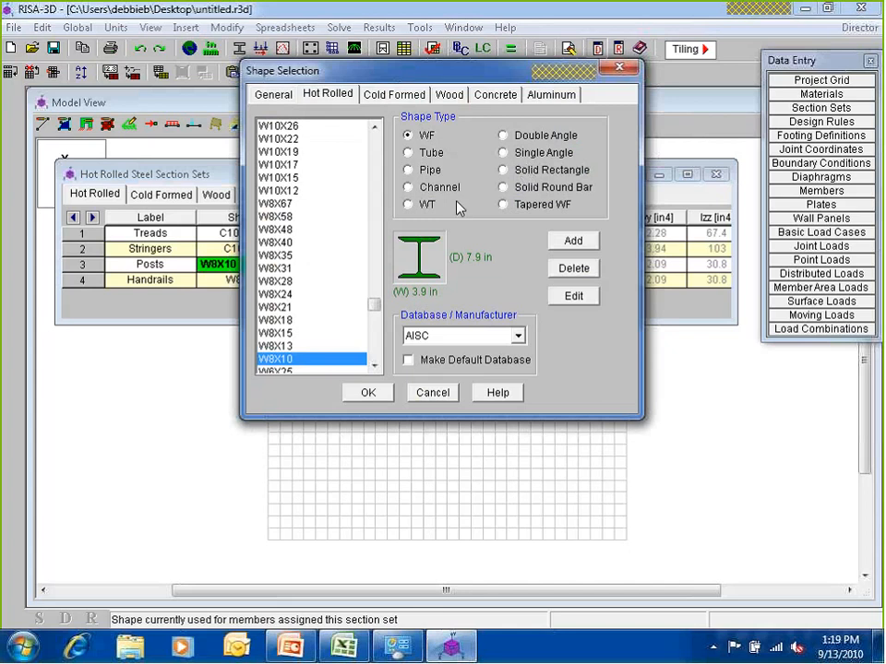
pyautogui.click(430, 154)
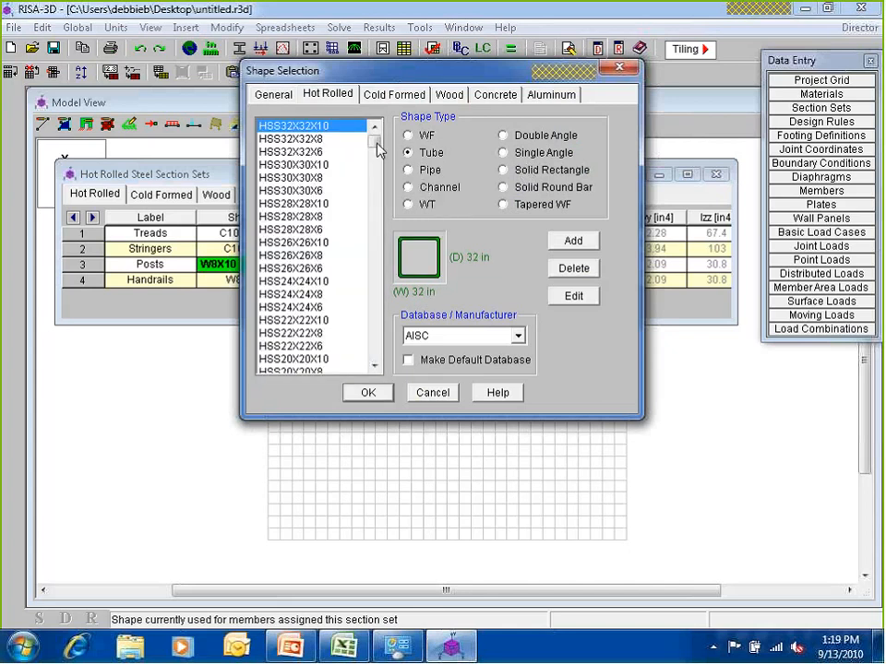
pyautogui.moveTo(378, 149)
pyautogui.mouseDown()
pyautogui.moveTo(381, 178)
pyautogui.moveTo(373, 155)
pyautogui.mouseUp()
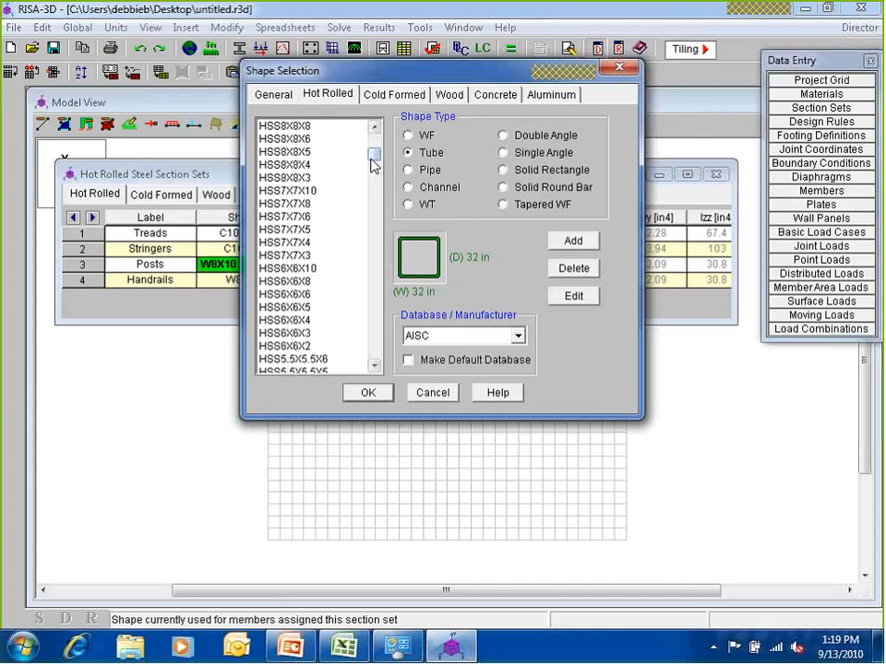
pyautogui.moveTo(375, 149)
pyautogui.mouseDown()
pyautogui.moveTo(377, 238)
pyautogui.moveTo(382, 166)
pyautogui.moveTo(372, 158)
pyautogui.mouseUp()
pyautogui.click(310, 140)
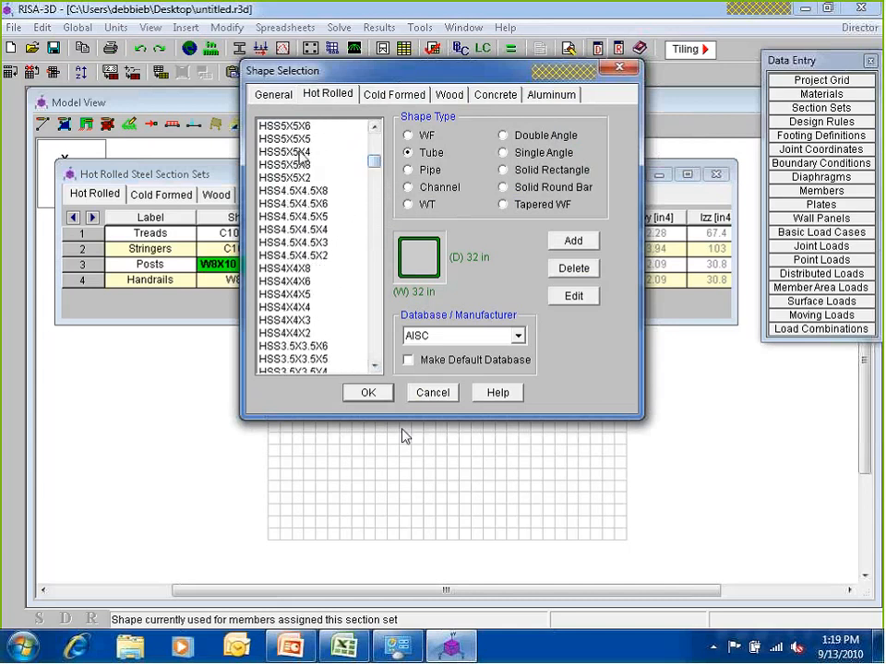
pyautogui.click(367, 394)
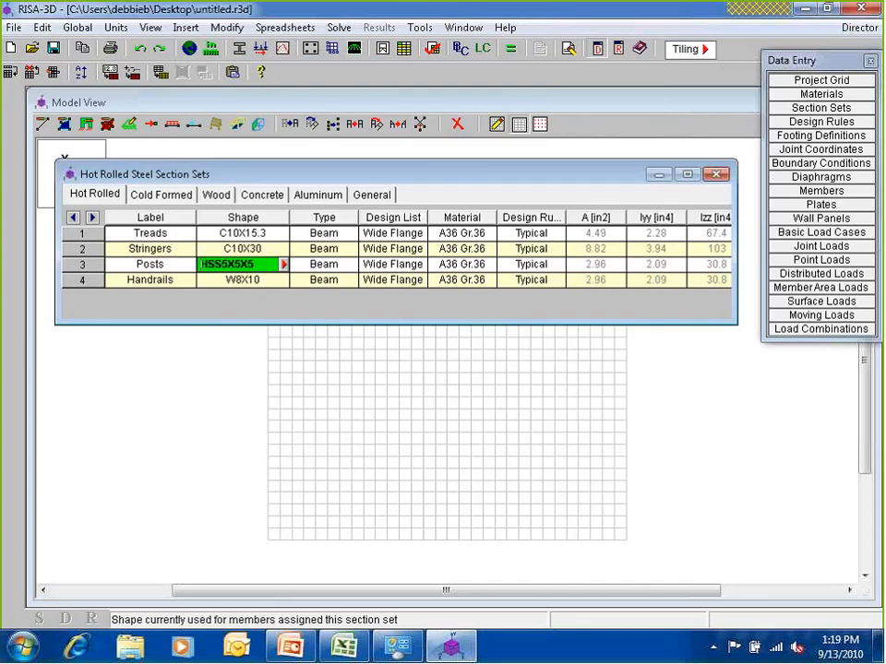
# - Assign the AISC pipe shape PIPE_2.0 to the Handrails section set
pyautogui.press('Down')
pyautogui.click(273, 265)
pyautogui.click(278, 280)
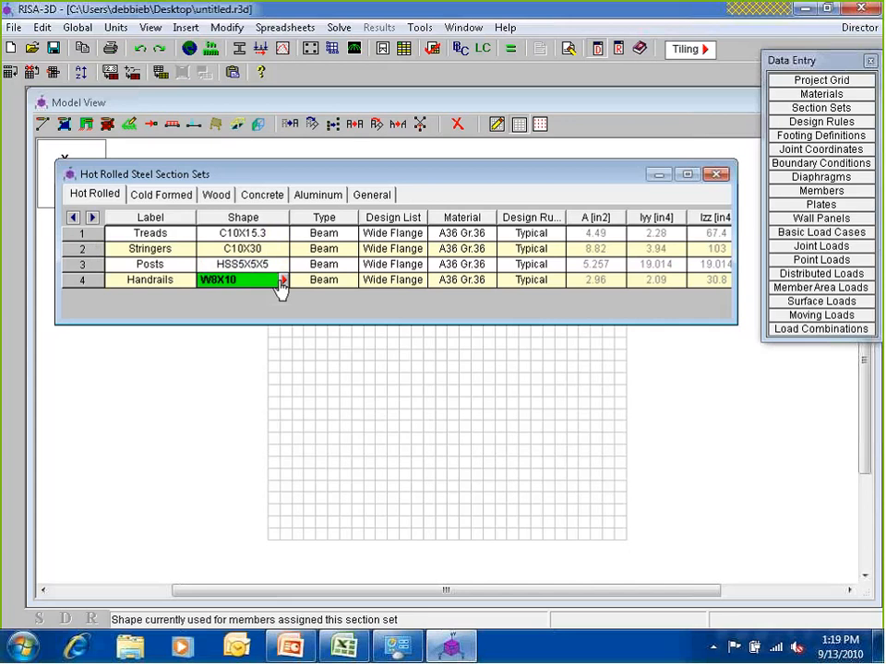
pyautogui.click(282, 280)
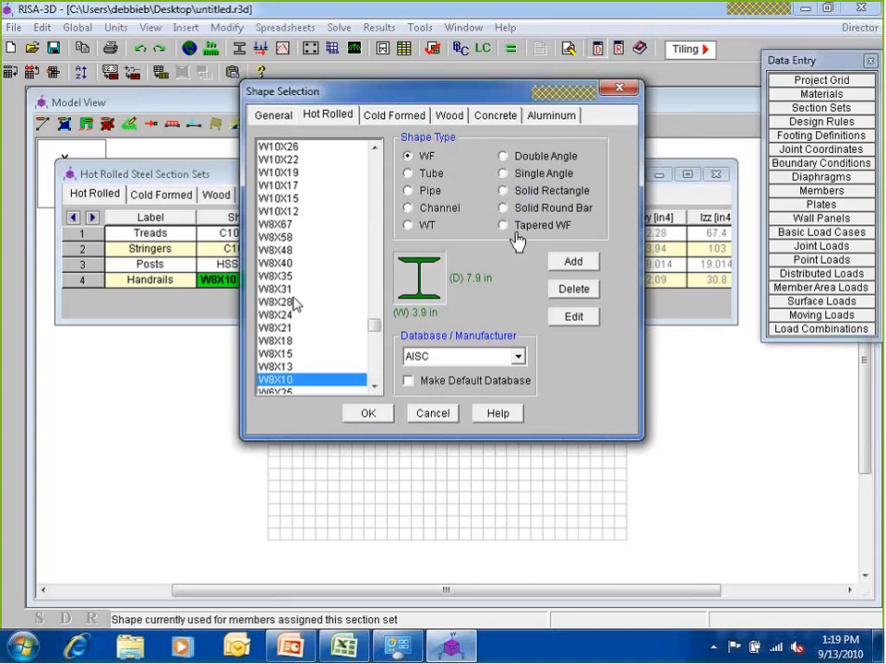
pyautogui.click(409, 191)
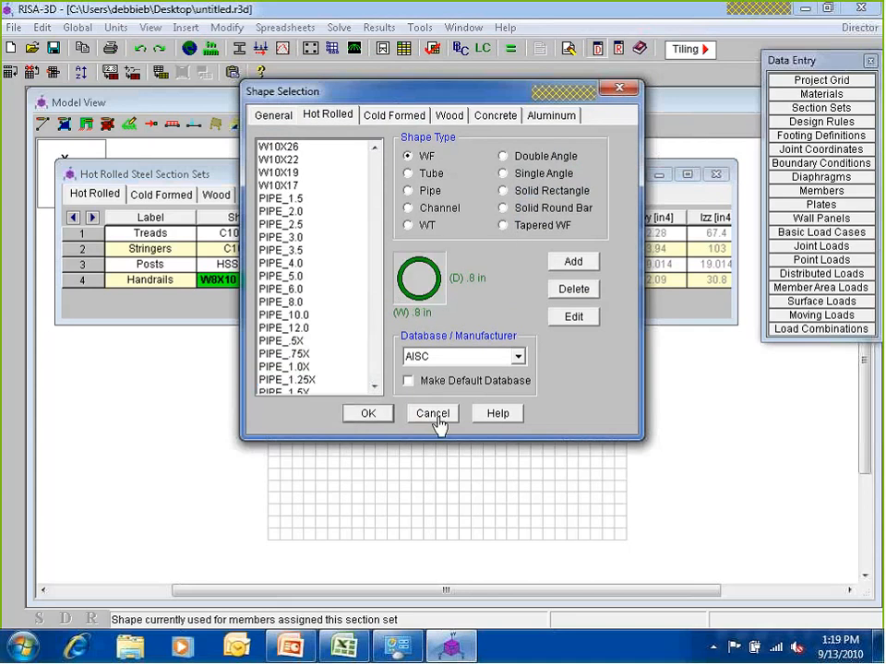
pyautogui.click(329, 214)
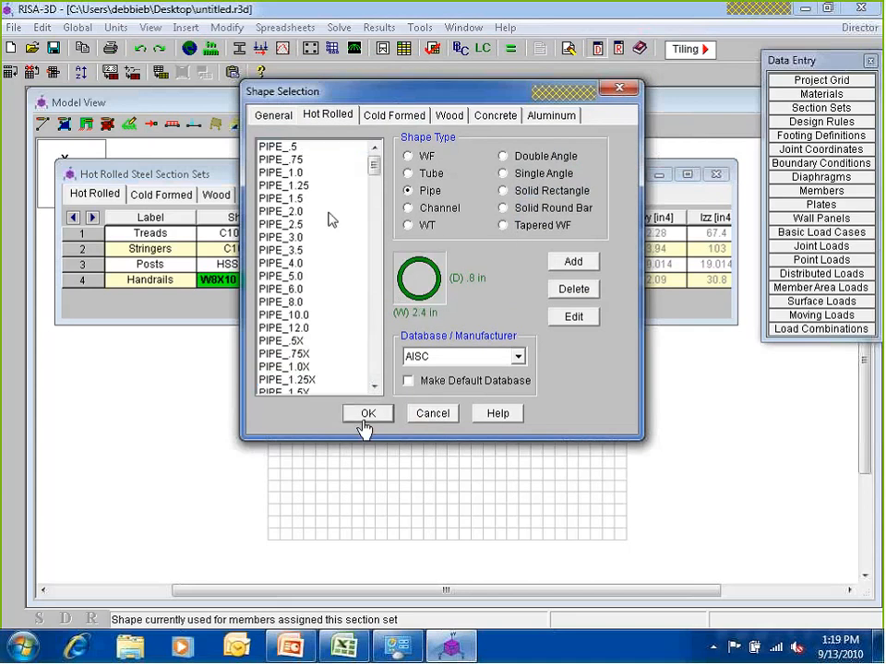
pyautogui.click(367, 413)
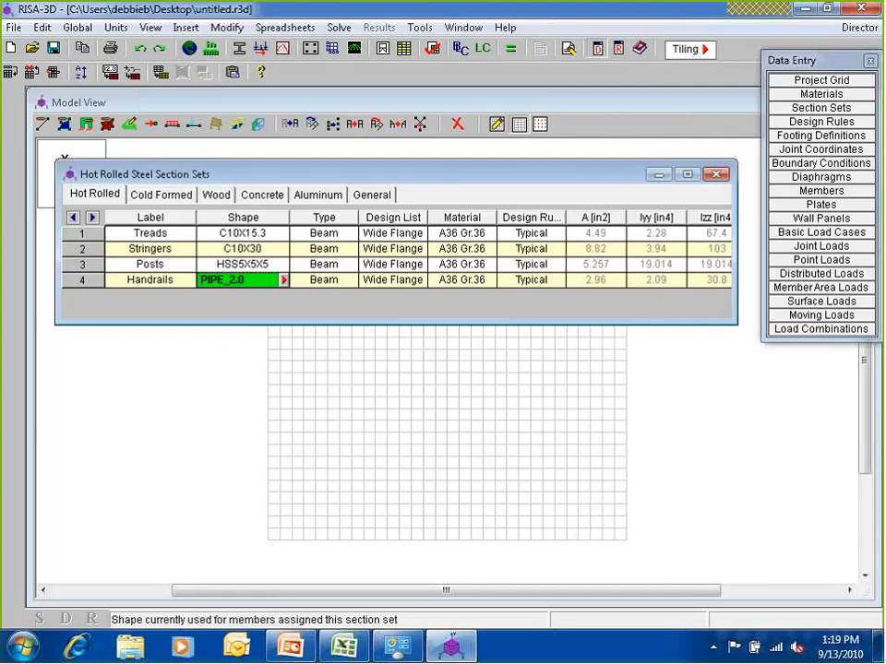
# - Set the design list of the Treads and Stringers section sets to Channel
pyautogui.click(392, 233)
pyautogui.click(417, 236)
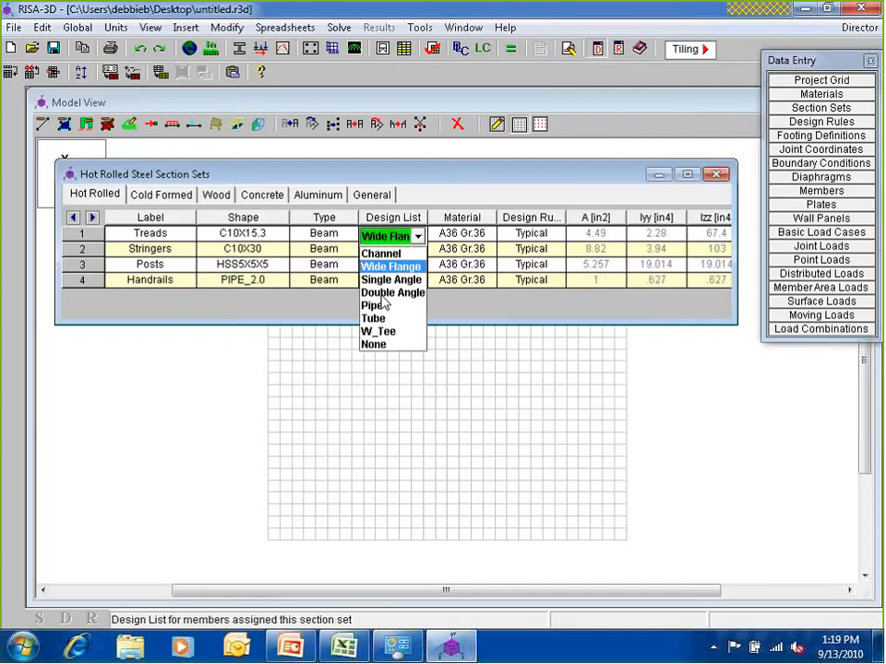
pyautogui.click(376, 252)
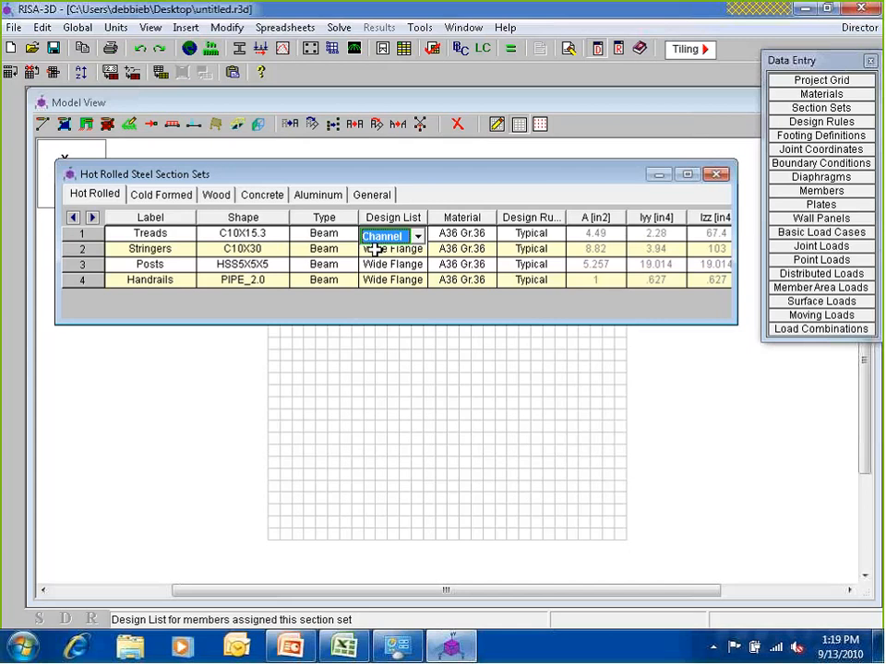
pyautogui.click(374, 249)
pyautogui.click(380, 268)
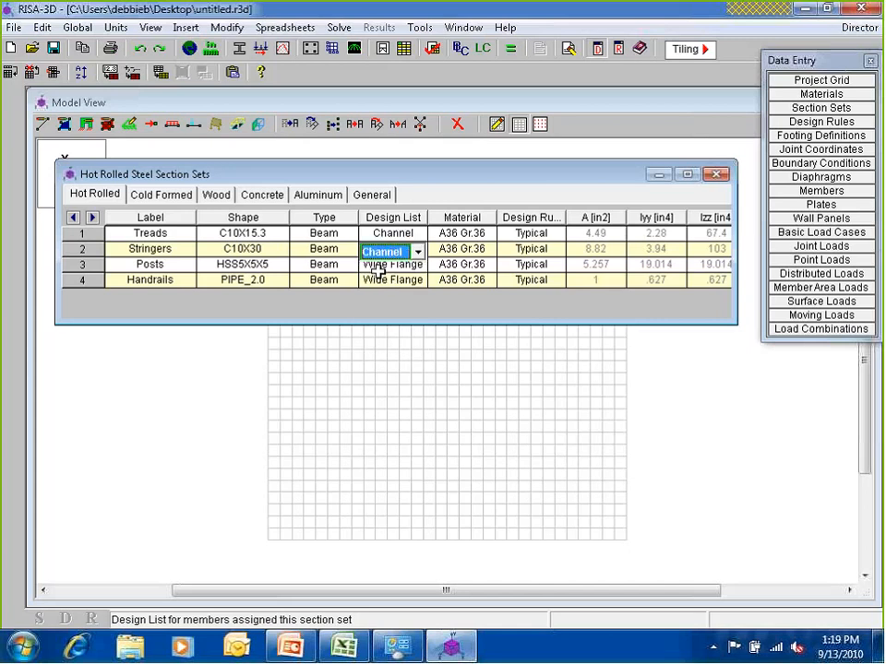
# - Set the design list to Tube for the Posts section set and to Pipe for Handrails
pyautogui.click(379, 266)
pyautogui.click(381, 269)
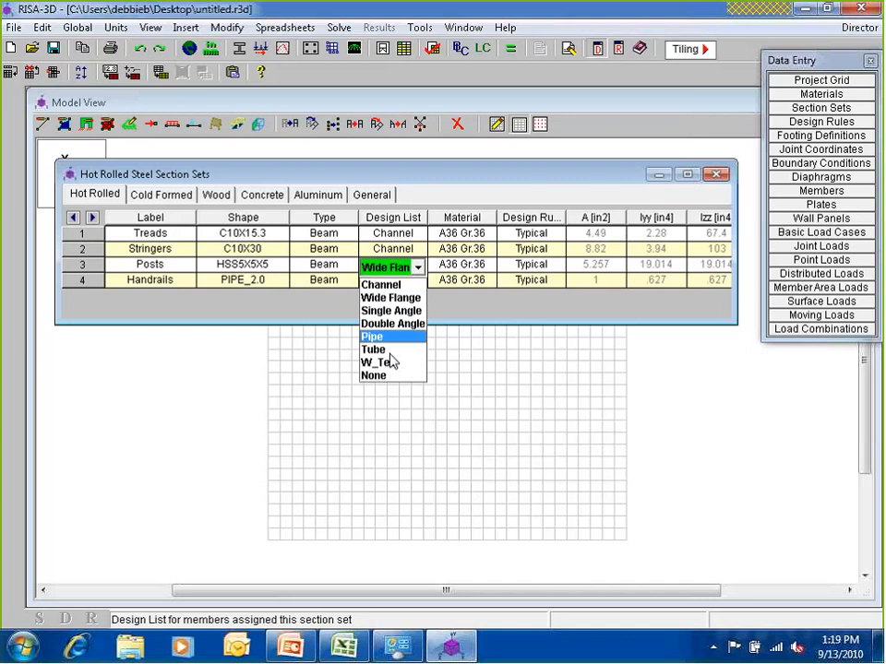
pyautogui.click(372, 349)
pyautogui.click(378, 282)
pyautogui.click(379, 282)
pyautogui.click(373, 352)
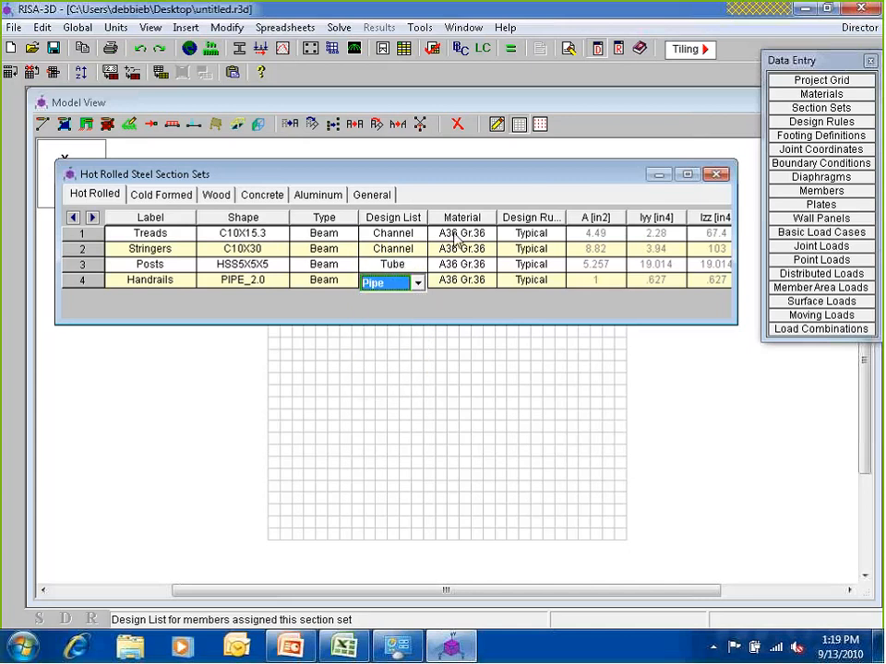
# - Set the material of the Treads and Stringers section sets to A992
pyautogui.click(457, 236)
pyautogui.click(463, 251)
pyautogui.click(453, 253)
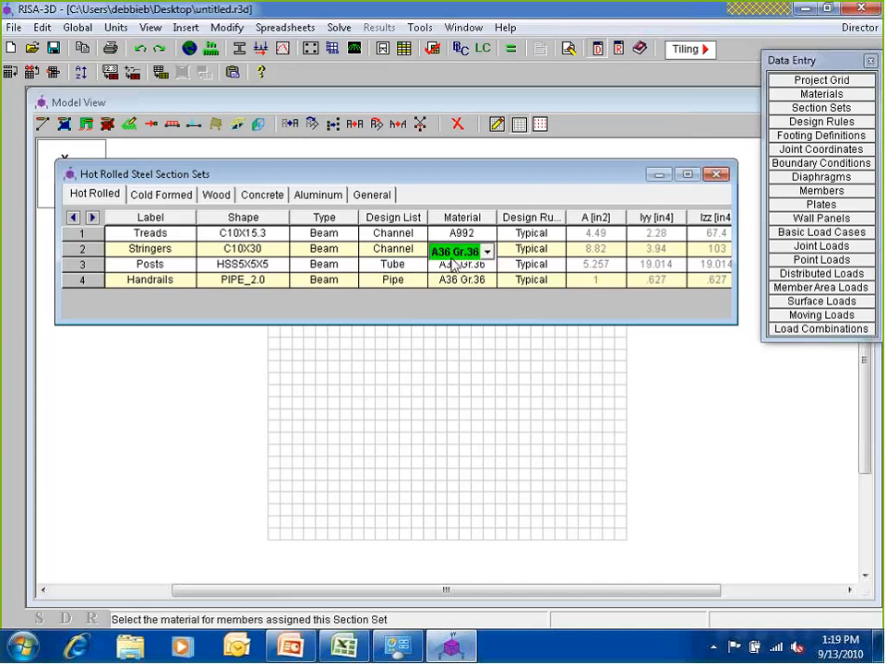
pyautogui.click(451, 255)
pyautogui.click(448, 293)
# - Set the material of the Posts section set to A500 Gr.46
pyautogui.click(448, 267)
pyautogui.click(448, 266)
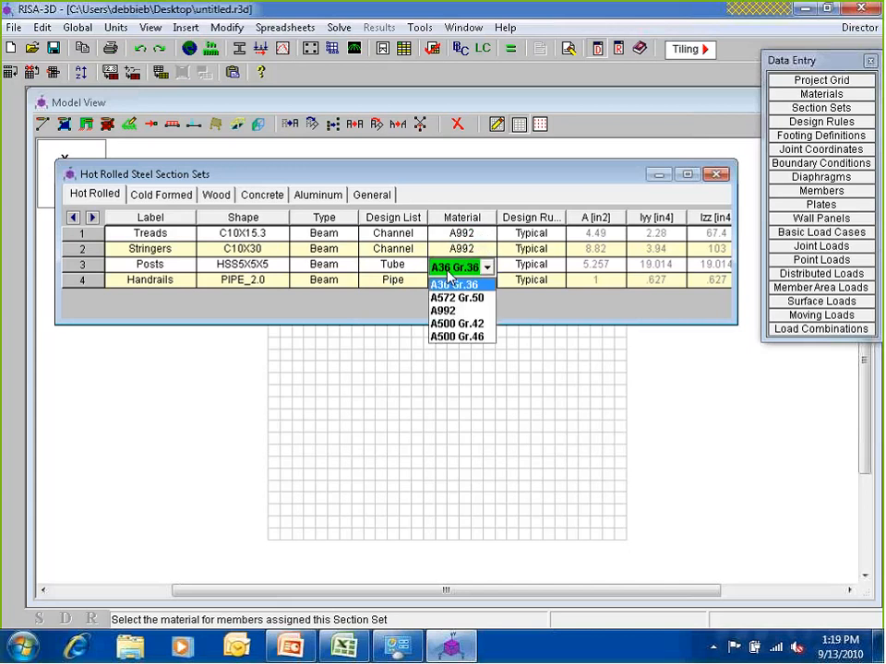
pyautogui.click(447, 335)
pyautogui.click(452, 283)
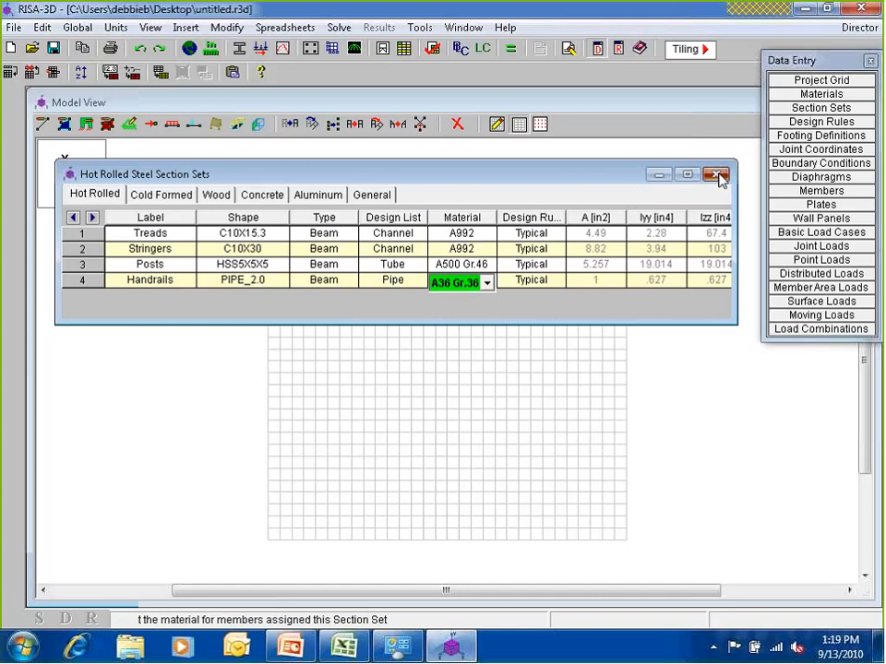
# - Close the section sets spreadsheet and open the Circular Arc generator
pyautogui.click(718, 175)
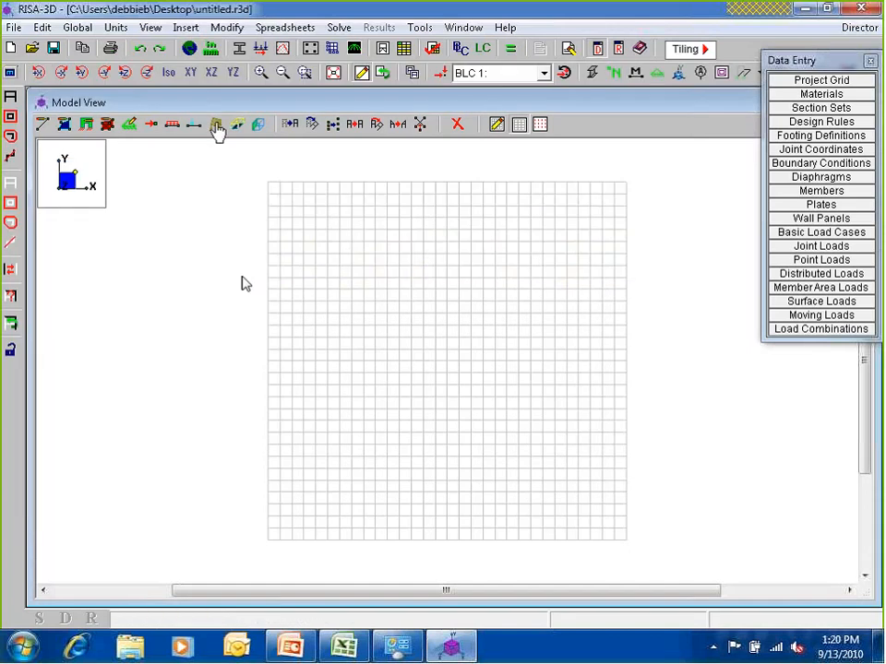
pyautogui.click(355, 50)
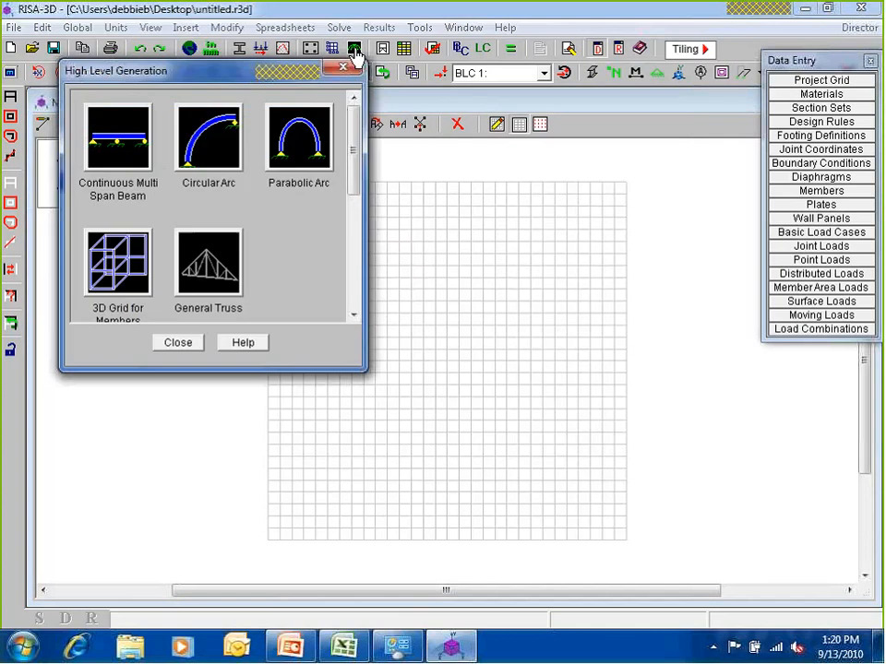
pyautogui.moveTo(227, 73); pyautogui.dragTo(373, 77)
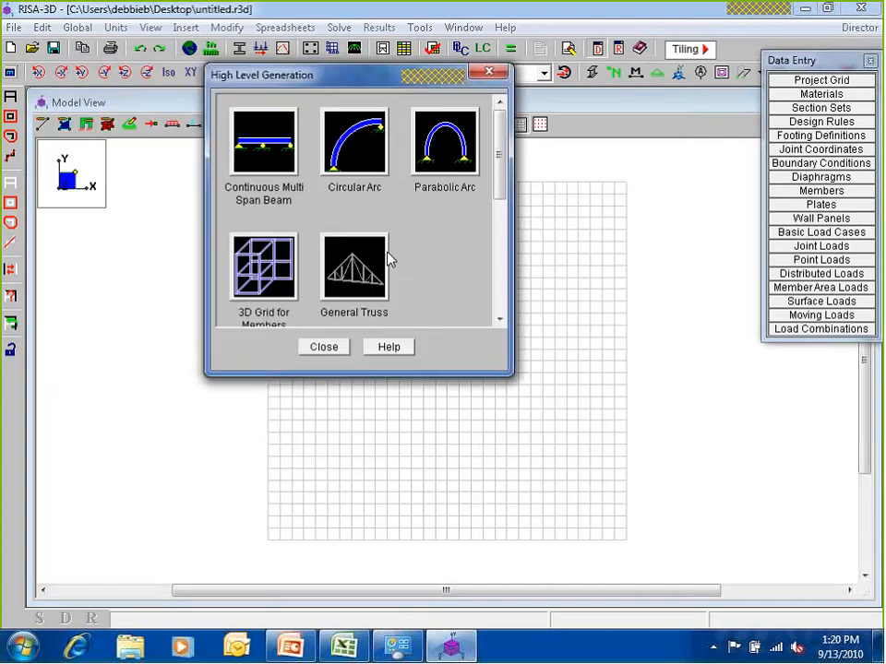
pyautogui.click(355, 143)
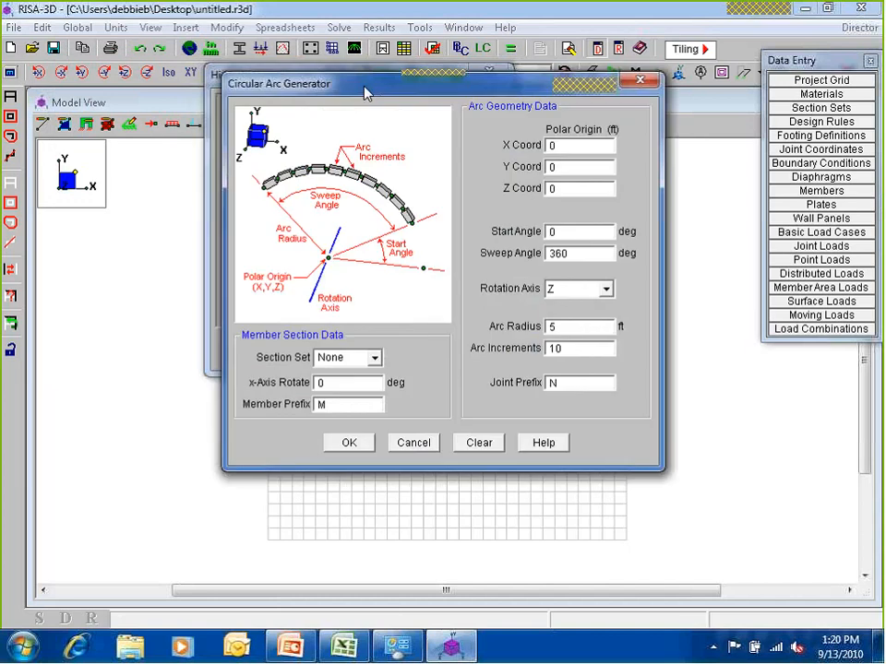
pyautogui.moveTo(364, 86); pyautogui.dragTo(281, 203)
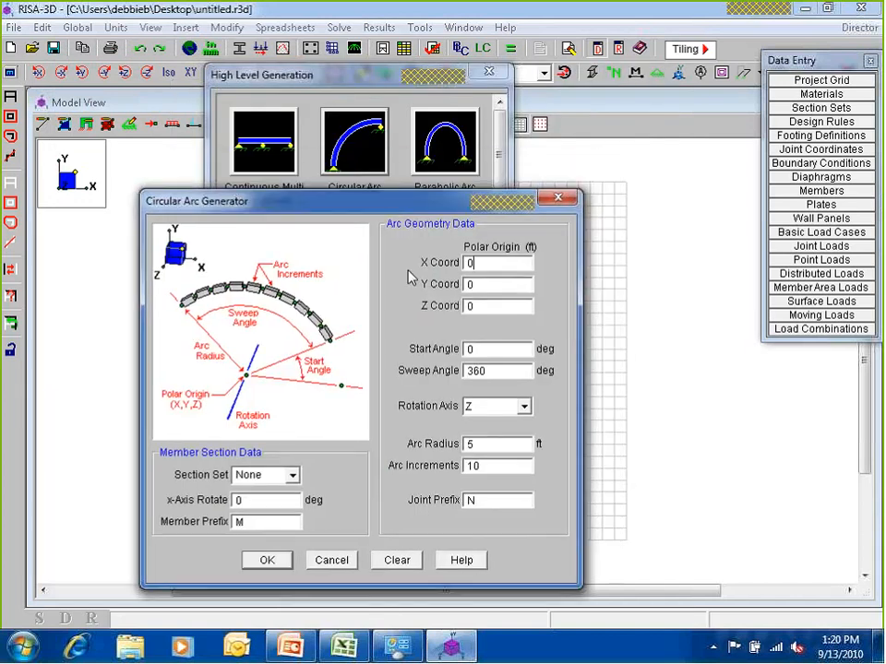
# - Set the arc's sweep angle to 90 degrees and its rotation axis to Y
pyautogui.click(484, 306)
pyautogui.press('Tab')
pyautogui.press('Tab')
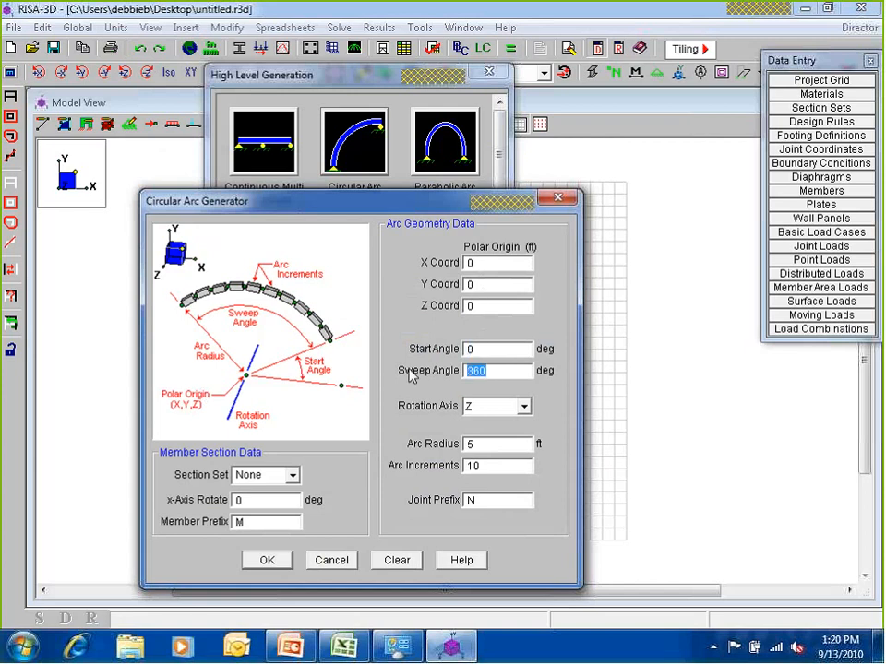
pyautogui.write('90')
pyautogui.click(512, 406)
pyautogui.click(497, 437)
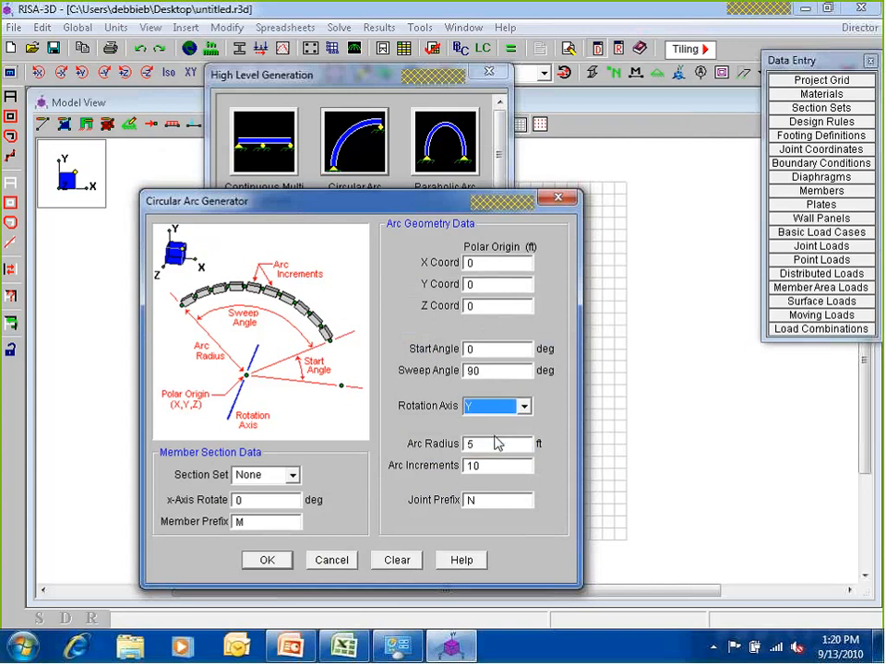
# - Set the arc radius to 30 ft and the arc increments to 20
pyautogui.doubleClick(490, 447)
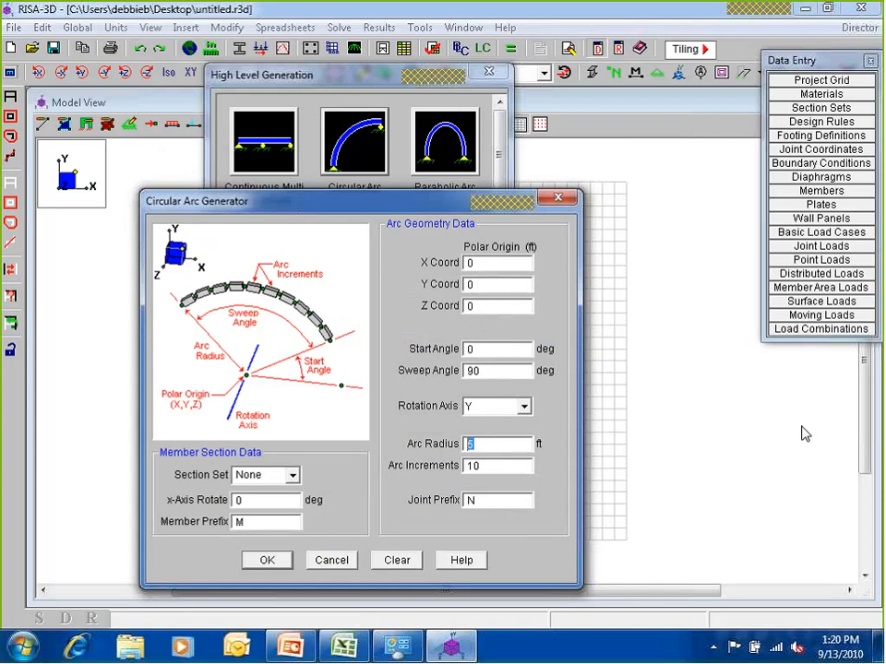
pyautogui.write('30')
pyautogui.doubleClick(494, 445)
pyautogui.click(489, 466)
pyautogui.moveTo(489, 466); pyautogui.dragTo(432, 464)
pyautogui.write('20')
pyautogui.press('Tab')
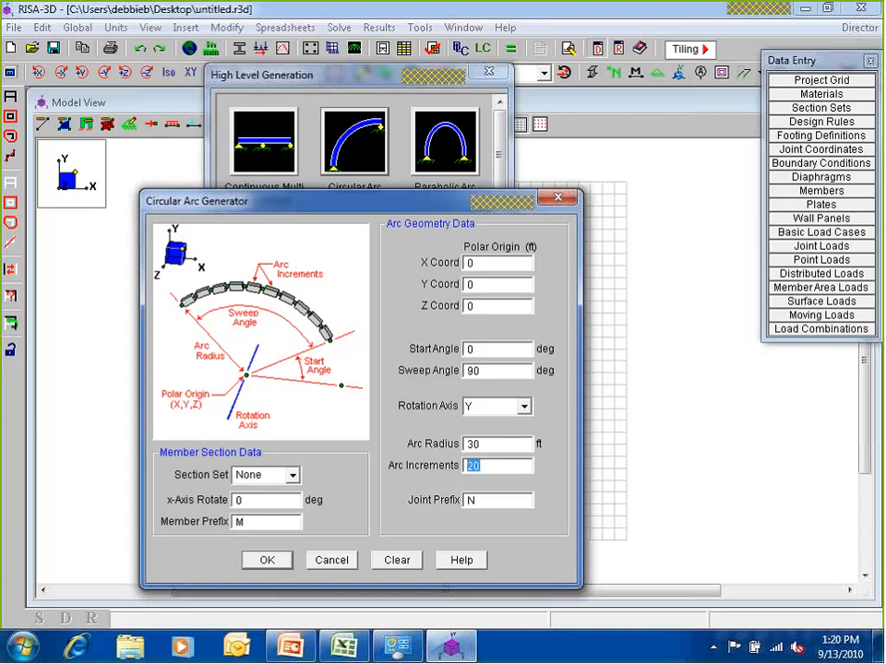
# - Generate the arc with the Stringers section set and show the model in isometric view
pyautogui.click(292, 475)
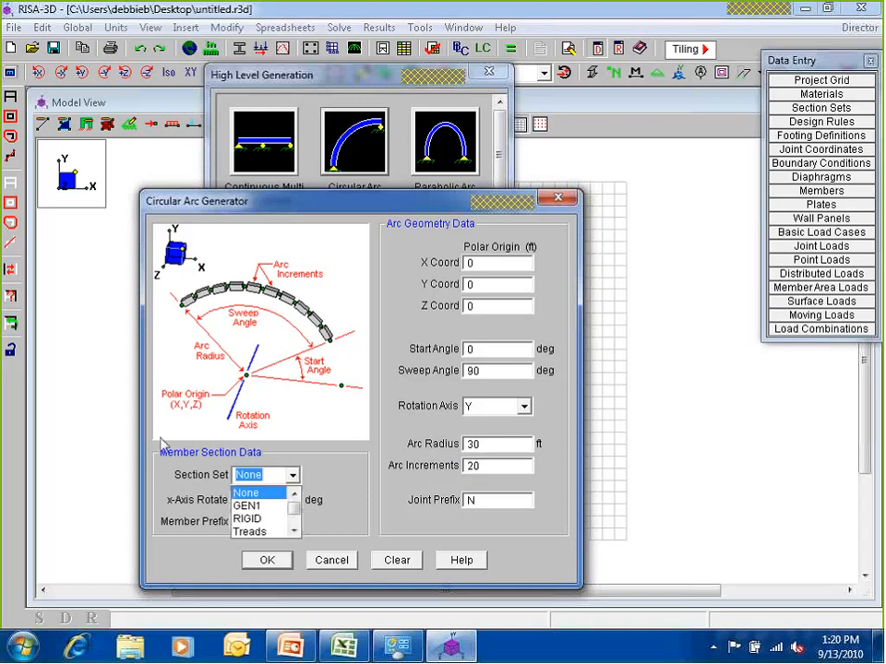
pyautogui.click(295, 532)
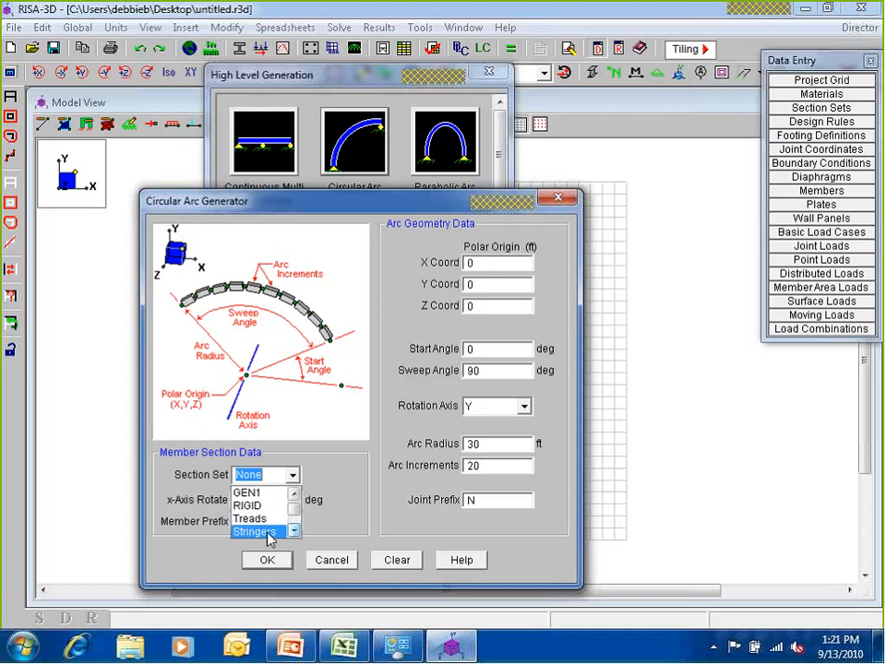
pyautogui.click(268, 535)
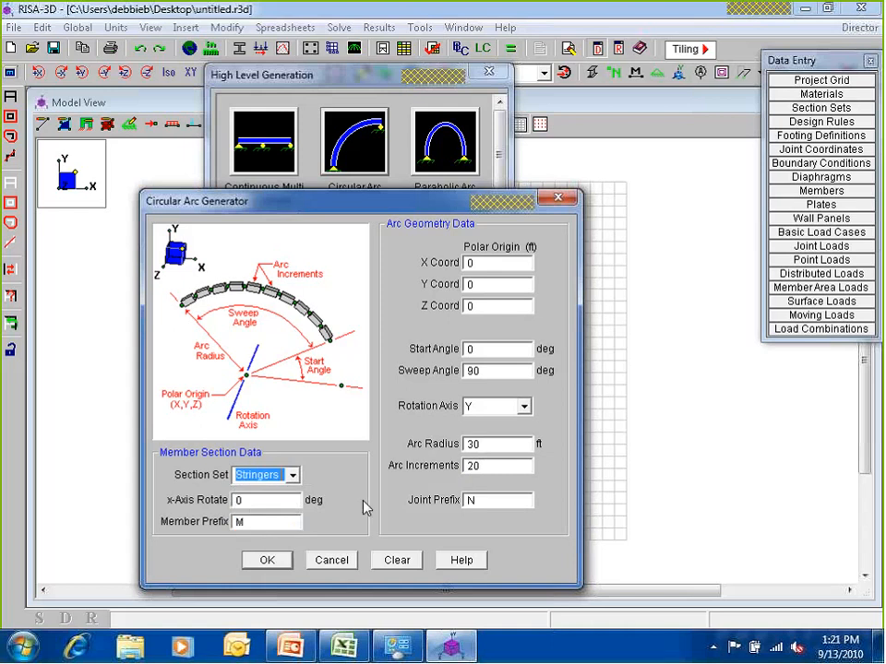
pyautogui.click(293, 475)
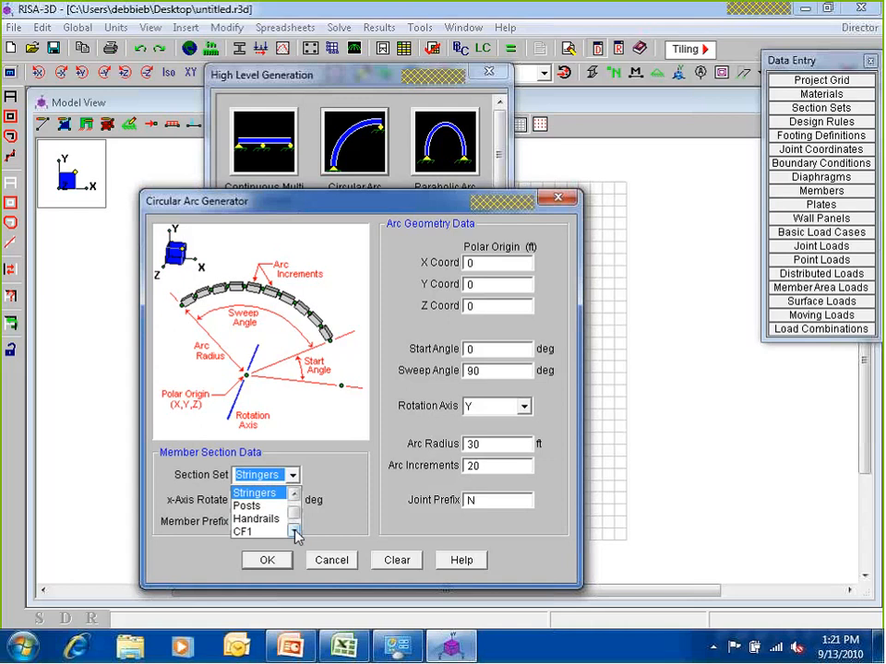
pyautogui.doubleClick(294, 532)
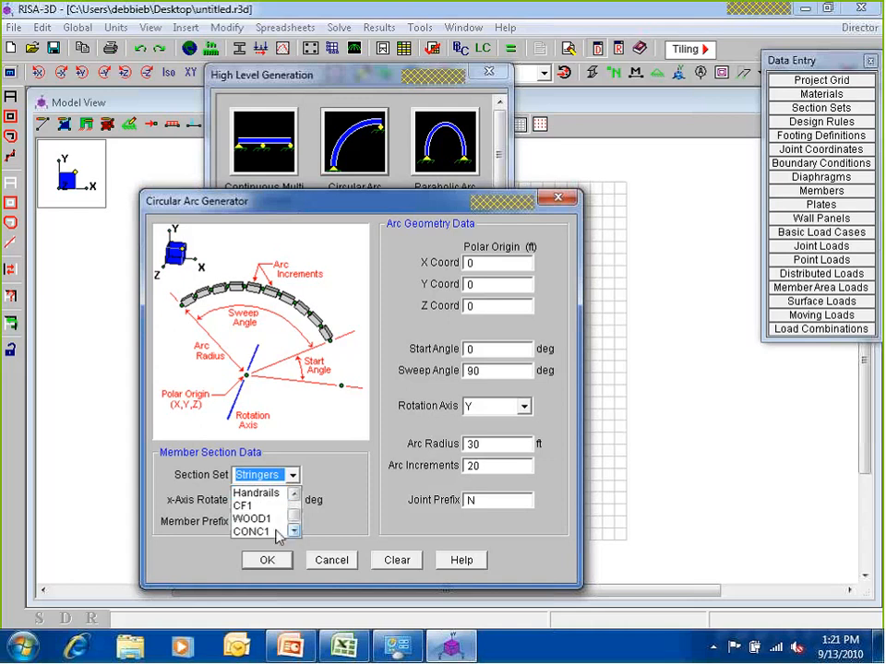
pyautogui.scroll(1, 288, 506)
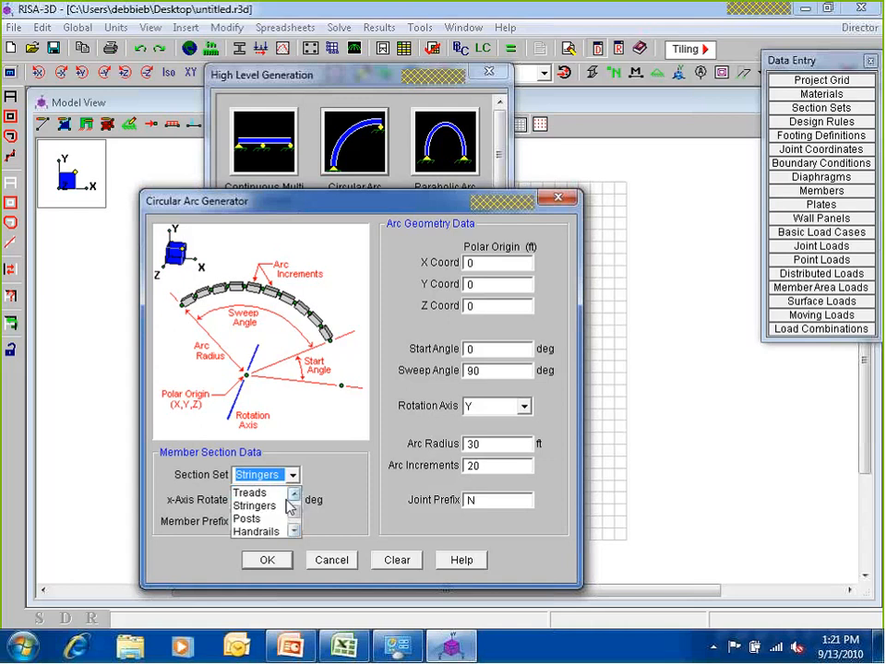
pyautogui.click(281, 505)
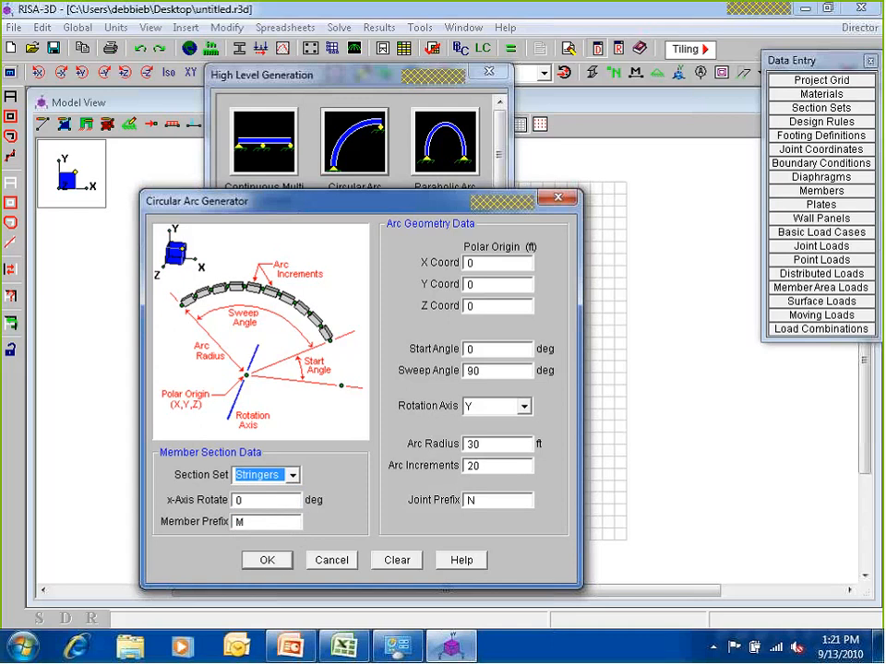
pyautogui.click(266, 561)
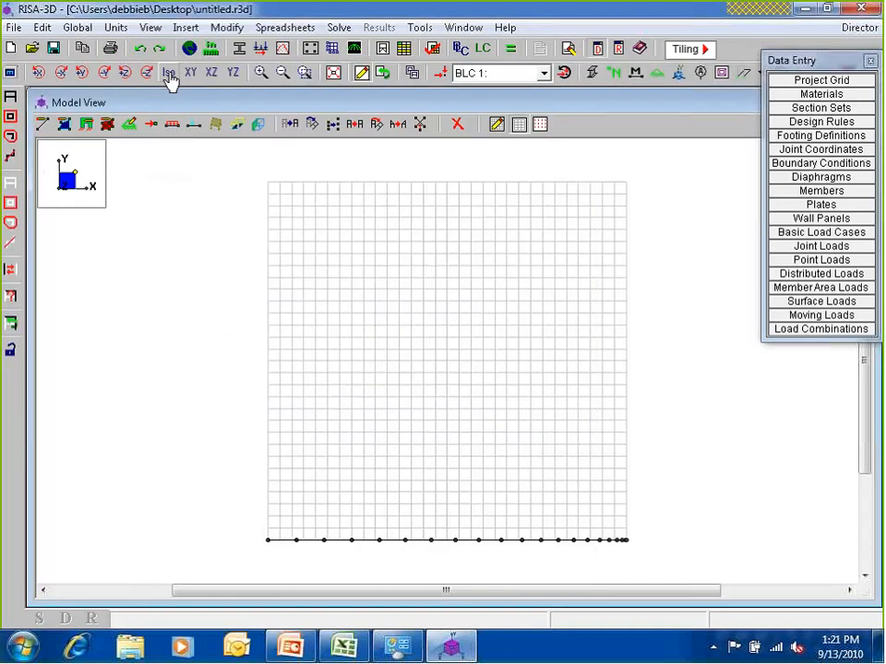
pyautogui.click(168, 73)
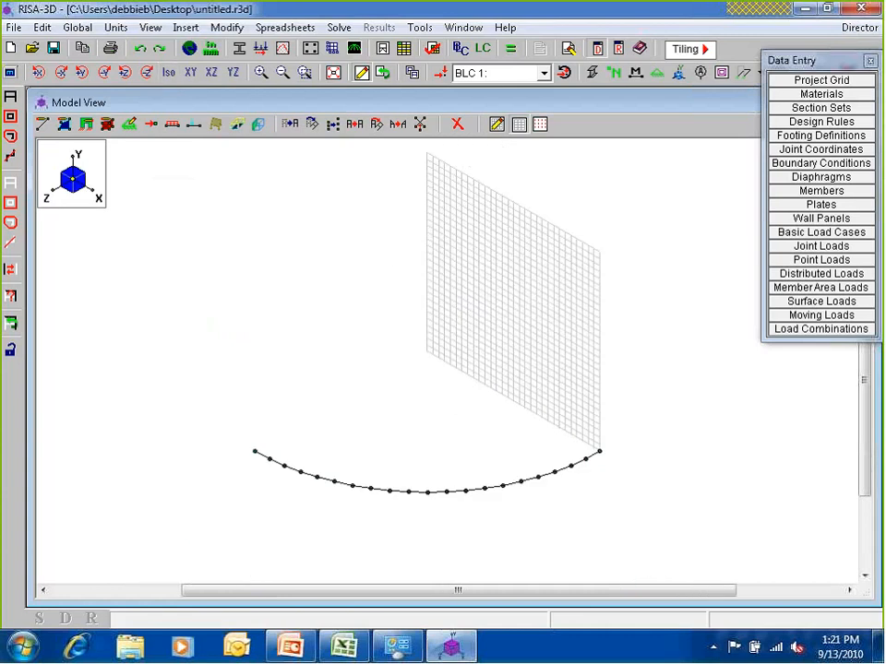
# - Generate a second Stringers arc with a 34 ft radius and close the extra model view
pyautogui.click(355, 48)
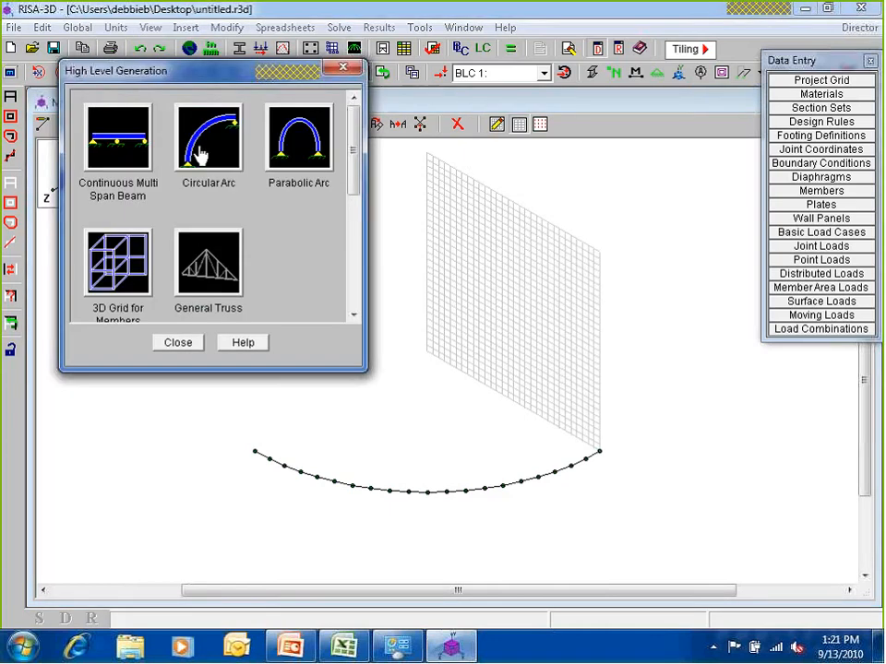
pyautogui.click(200, 154)
pyautogui.doubleClick(429, 320)
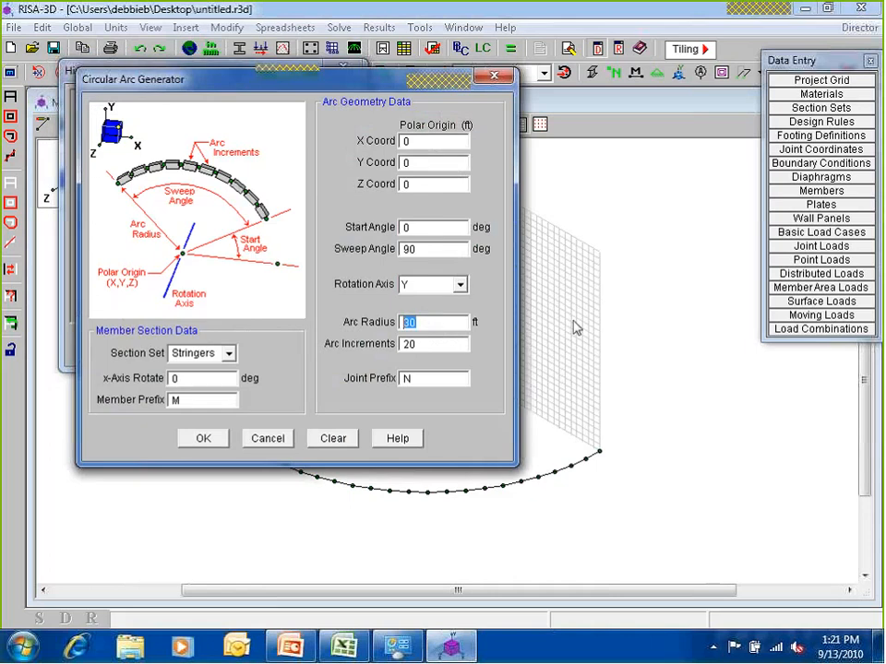
pyautogui.write('34')
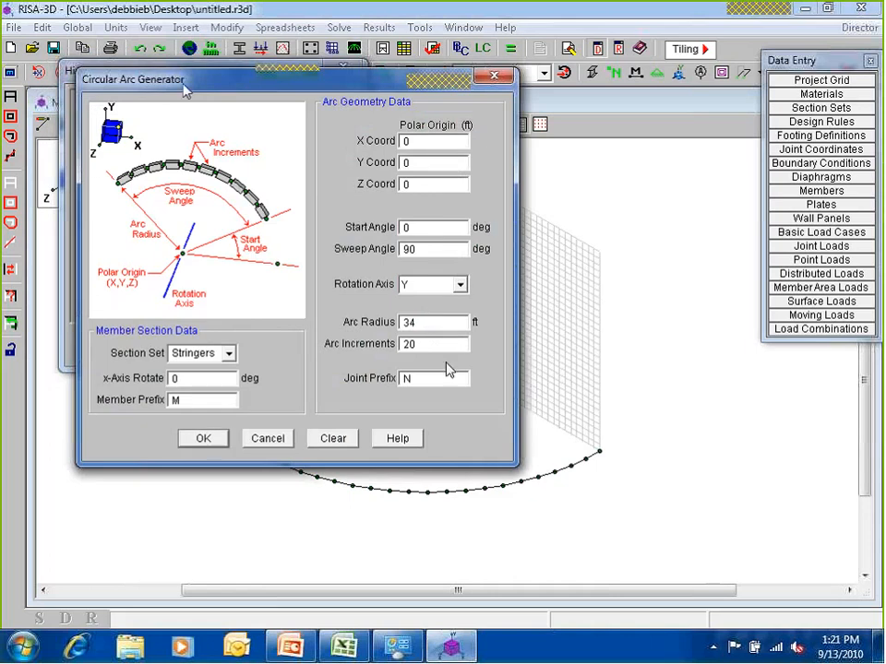
pyautogui.moveTo(183, 84); pyautogui.dragTo(329, 65)
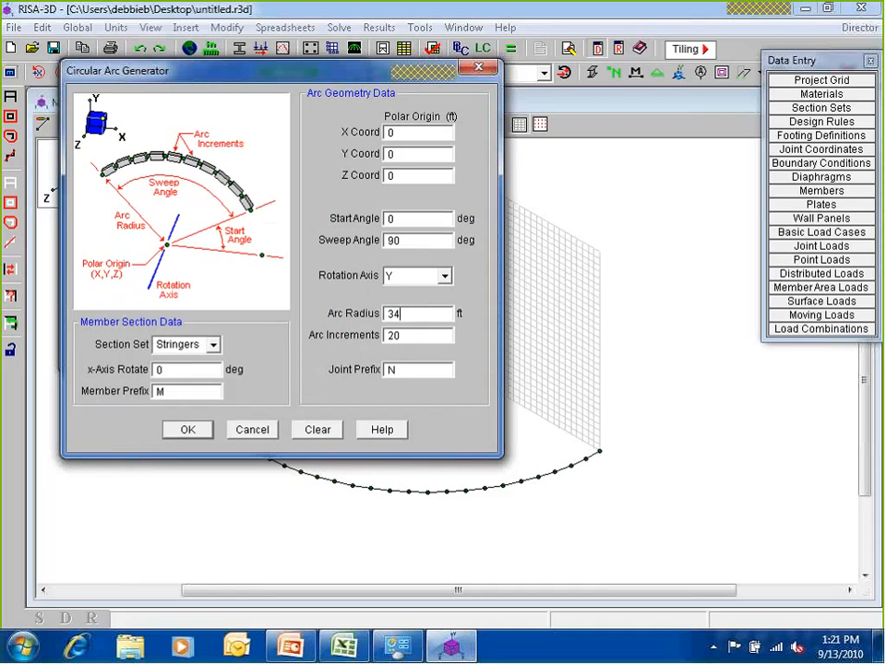
pyautogui.press('Return')
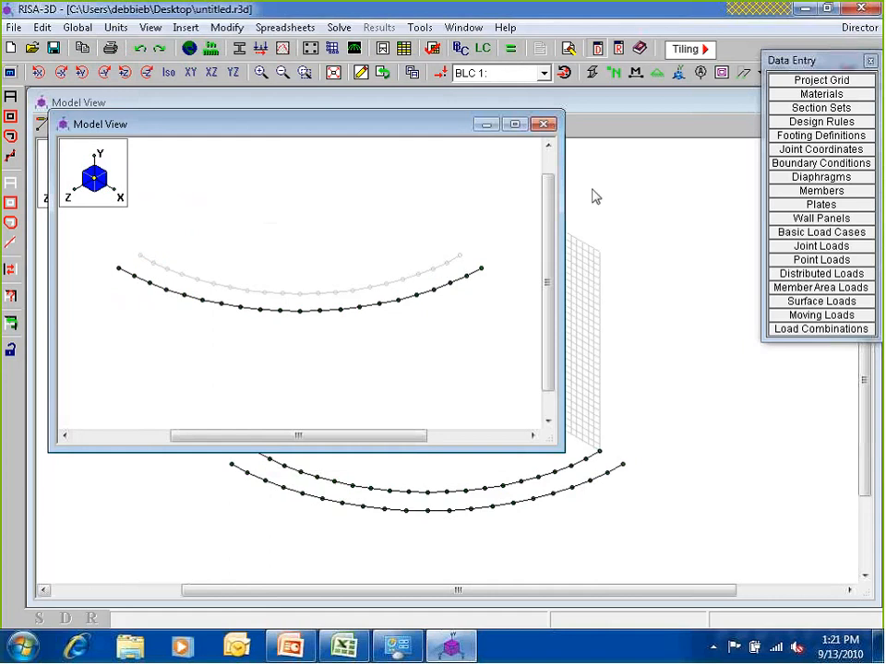
pyautogui.click(546, 124)
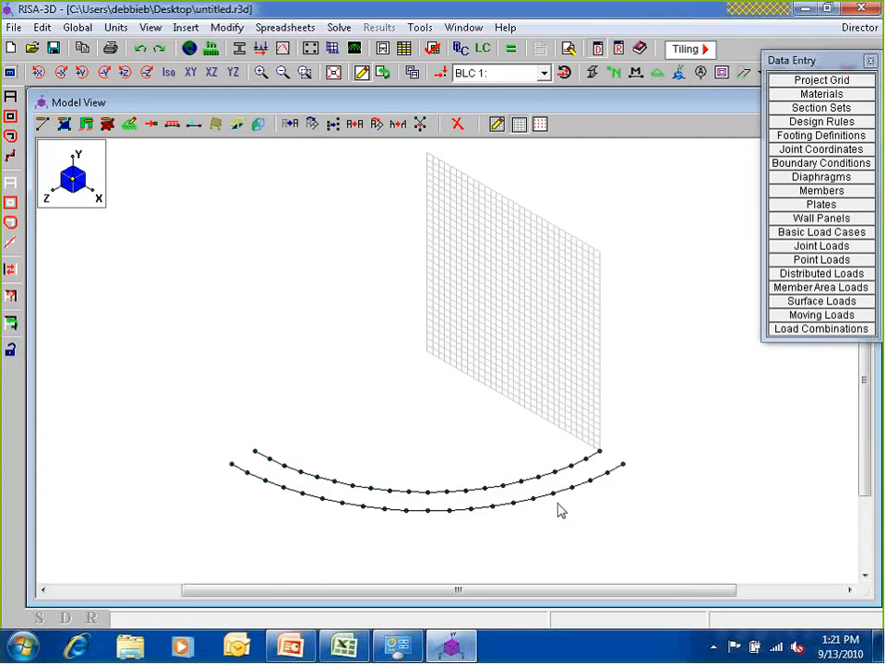
# - Draw a hot rolled member with the Treads section set from the outer arc's Z-axis end joint to the inner arc's matching end joint
pyautogui.click(44, 127)
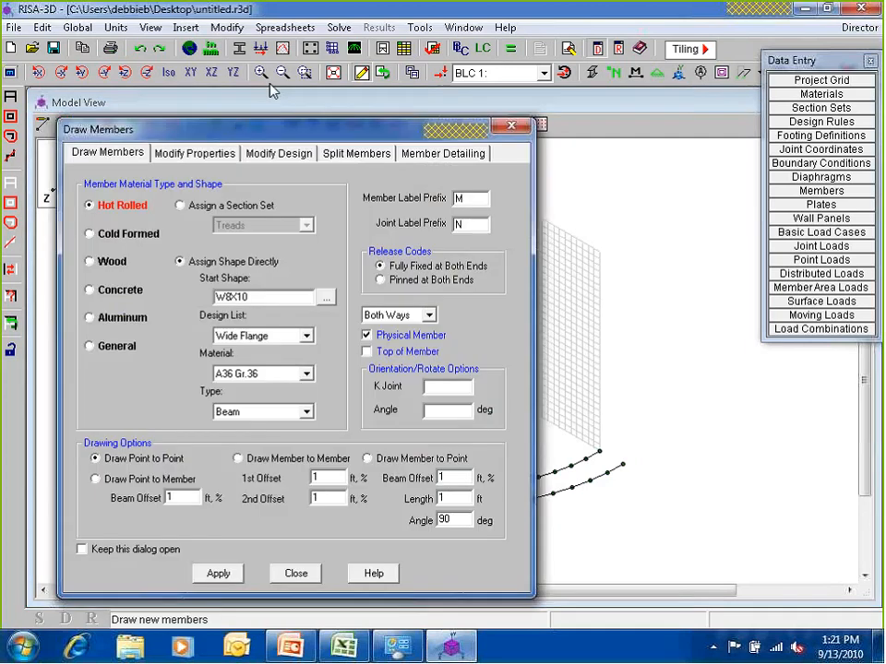
pyautogui.moveTo(275, 129); pyautogui.dragTo(360, 18)
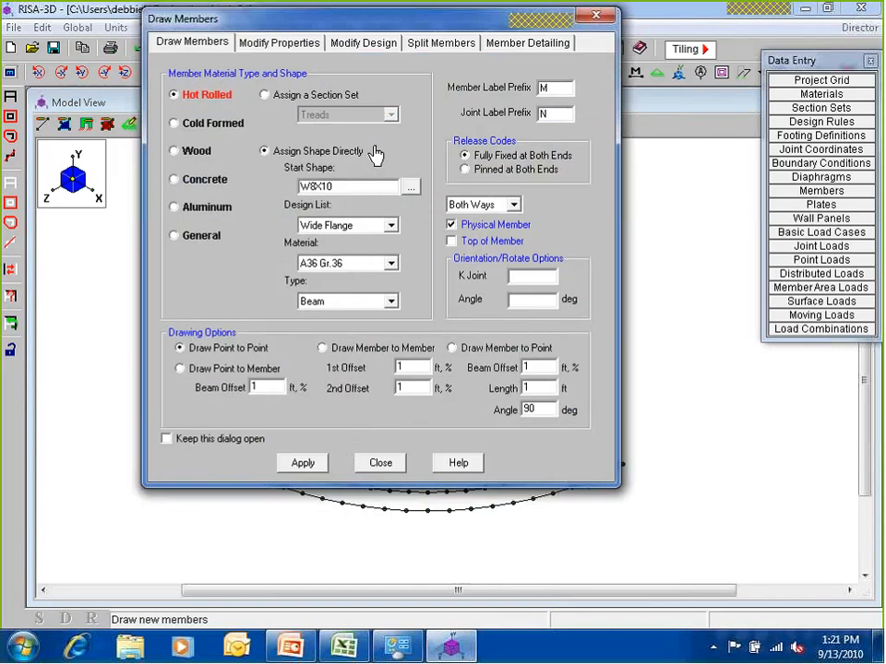
pyautogui.click(266, 95)
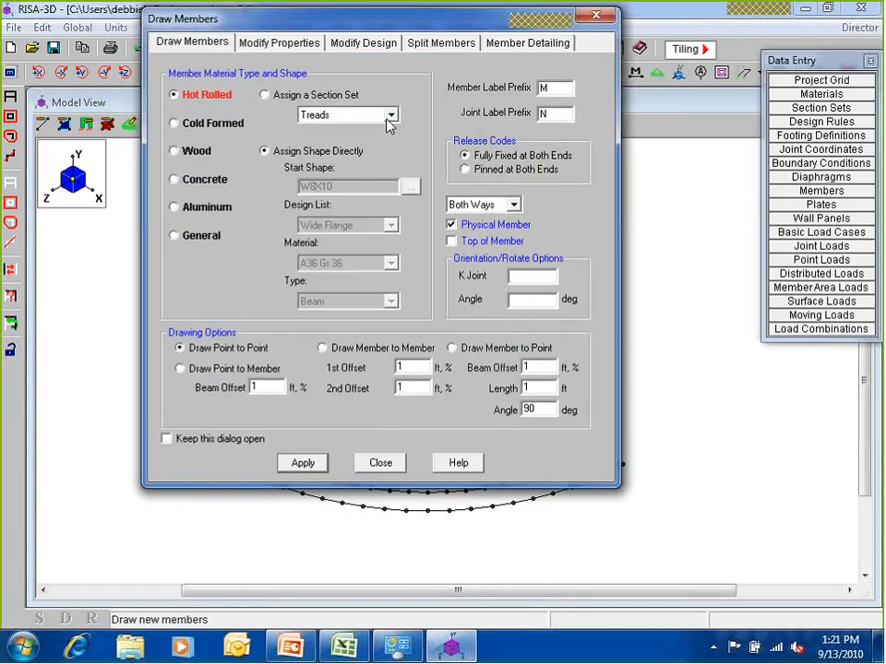
pyautogui.click(306, 466)
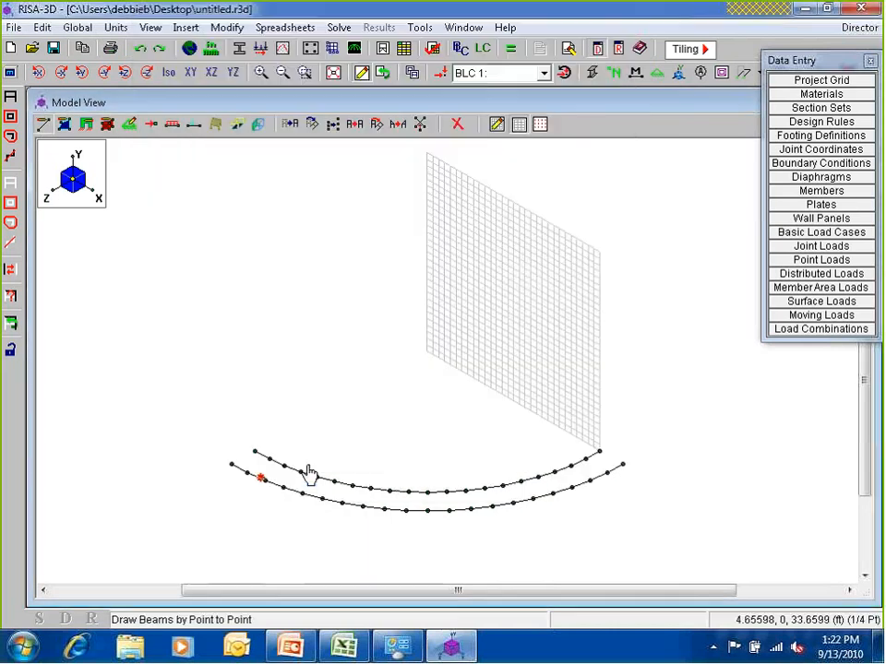
pyautogui.click(232, 464)
pyautogui.click(254, 451)
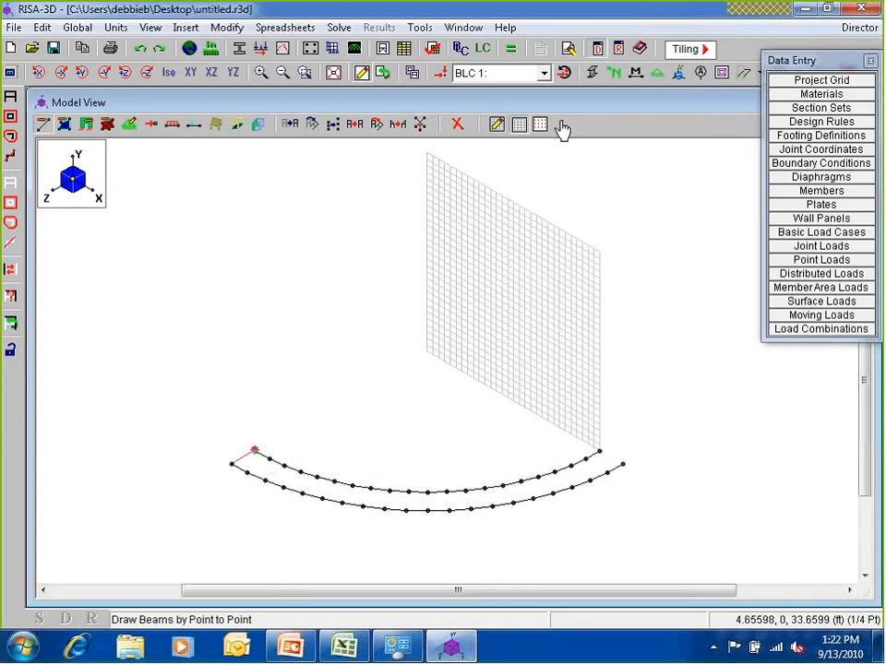
# - Render the members as solid shapes and set the tread's x-axis rotation to 90 degrees
pyautogui.click(592, 74)
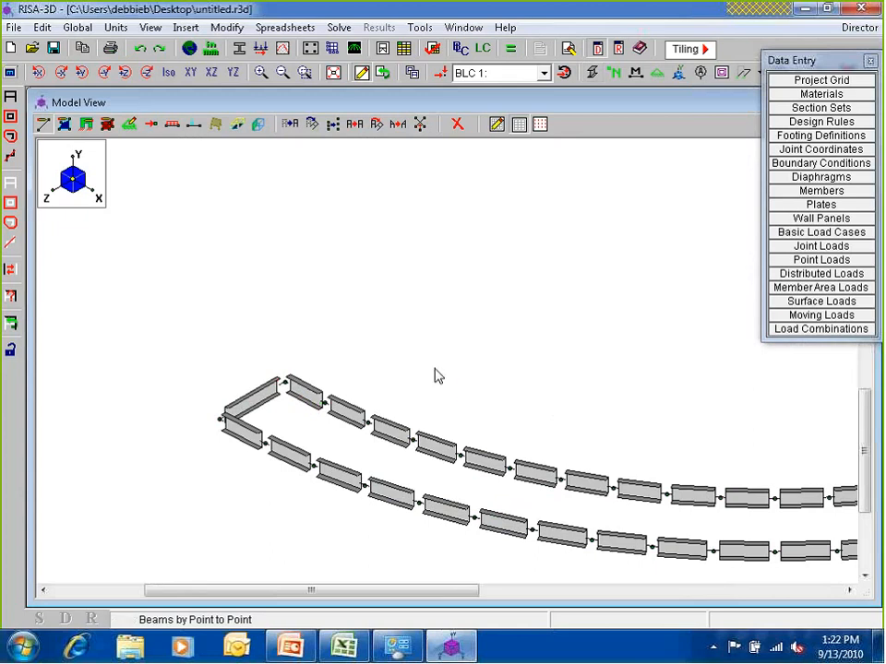
pyautogui.doubleClick(265, 399)
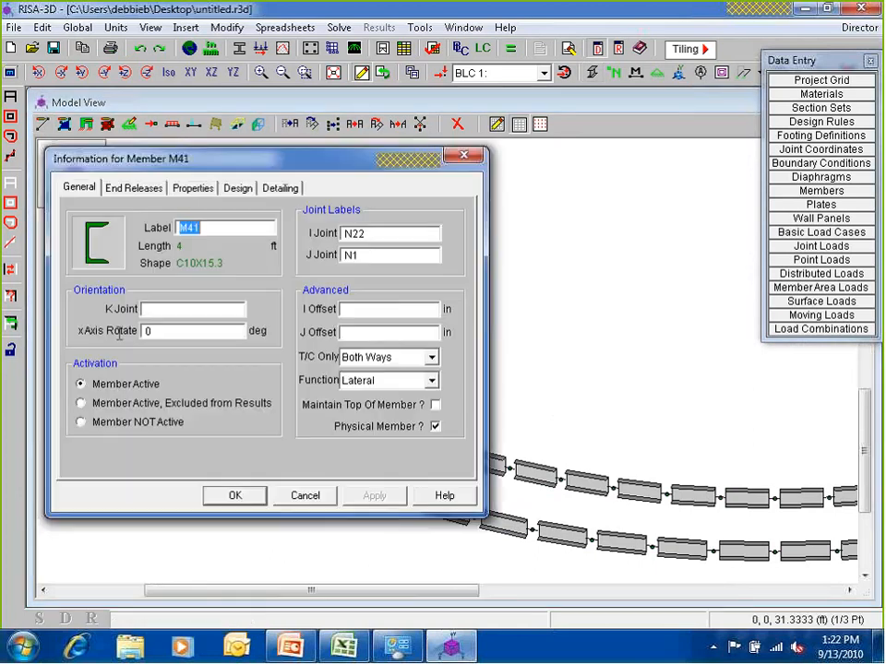
pyautogui.write('90')
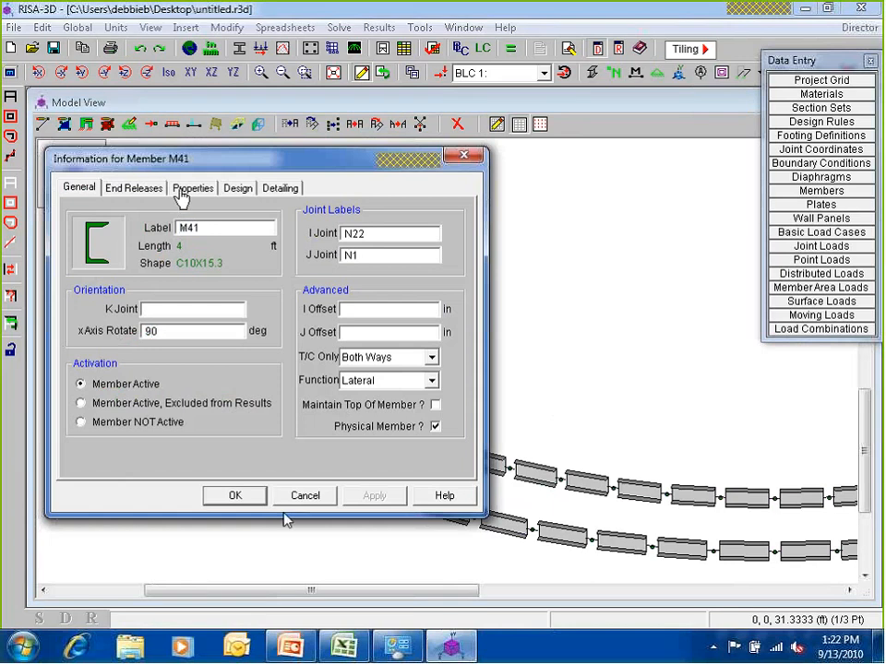
pyautogui.moveTo(180, 159); pyautogui.dragTo(364, 80)
pyautogui.press('Return')
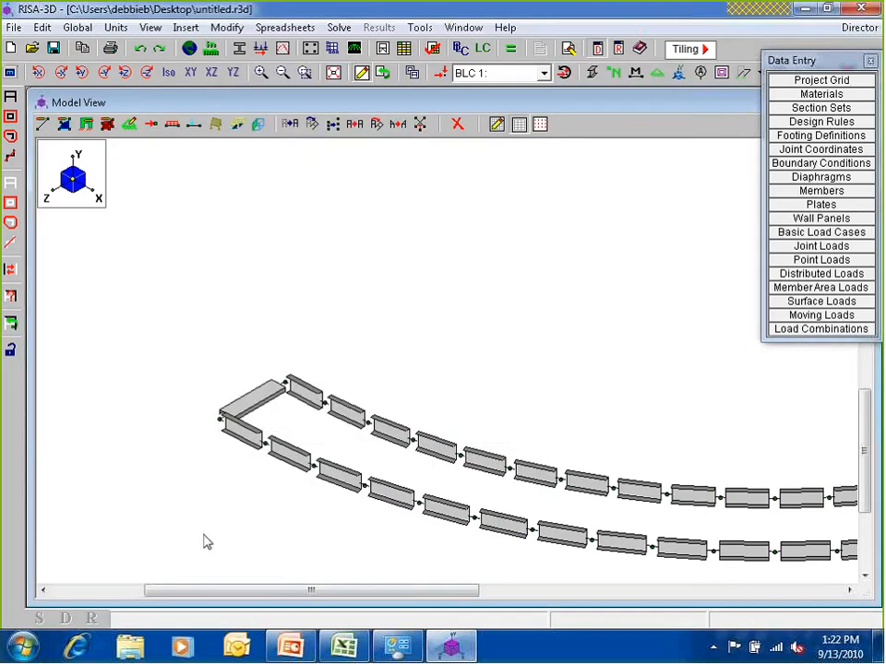
pyautogui.scroll(-2, 262, 395)
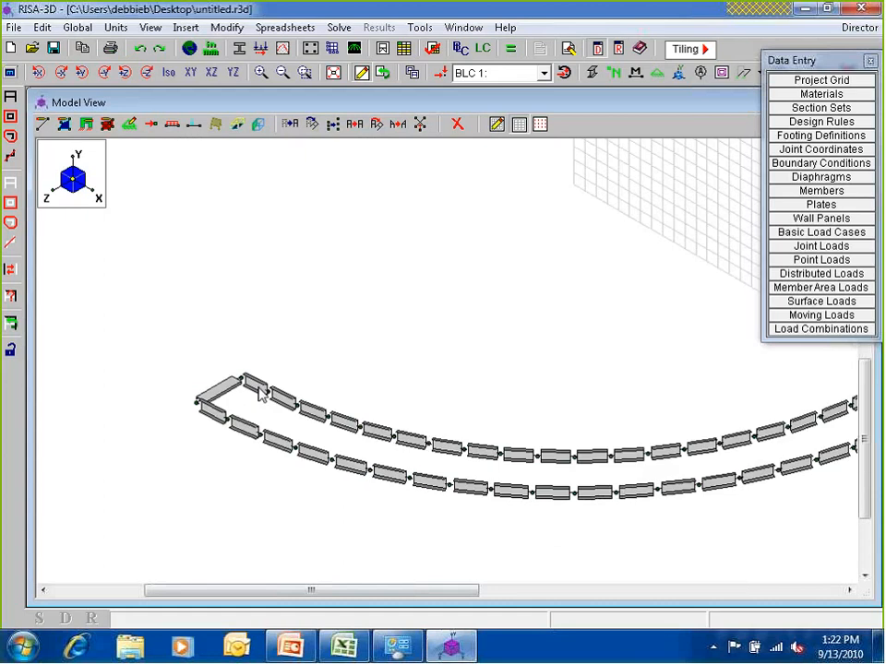
pyautogui.scroll(-2, 259, 389)
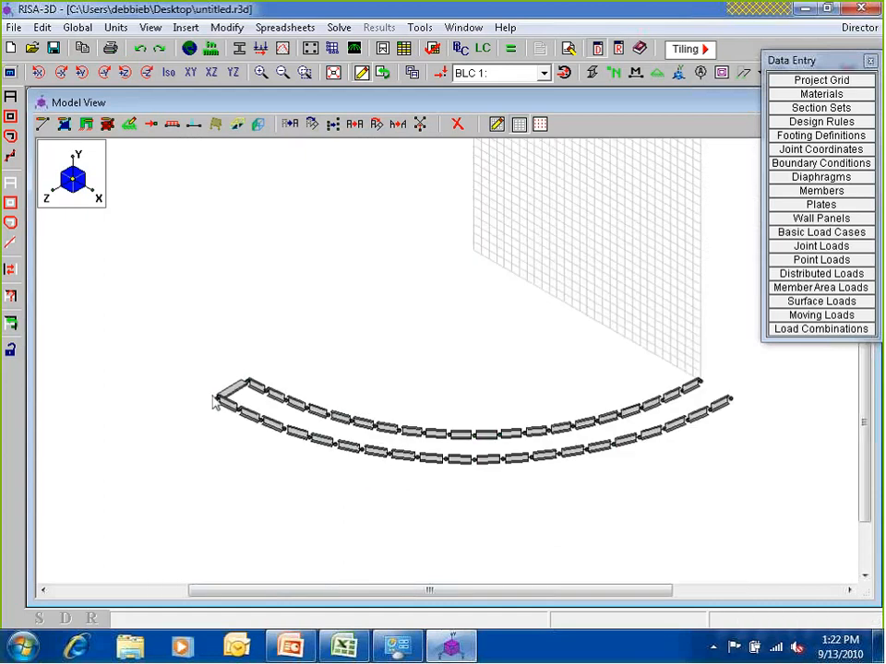
pyautogui.scroll(3, 213, 404)
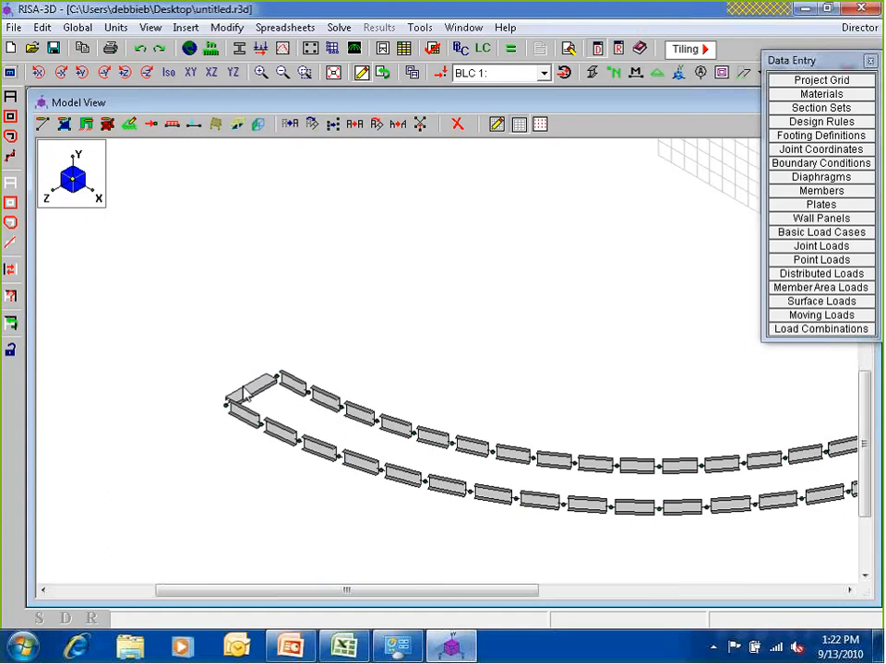
pyautogui.scroll(-2, 244, 395)
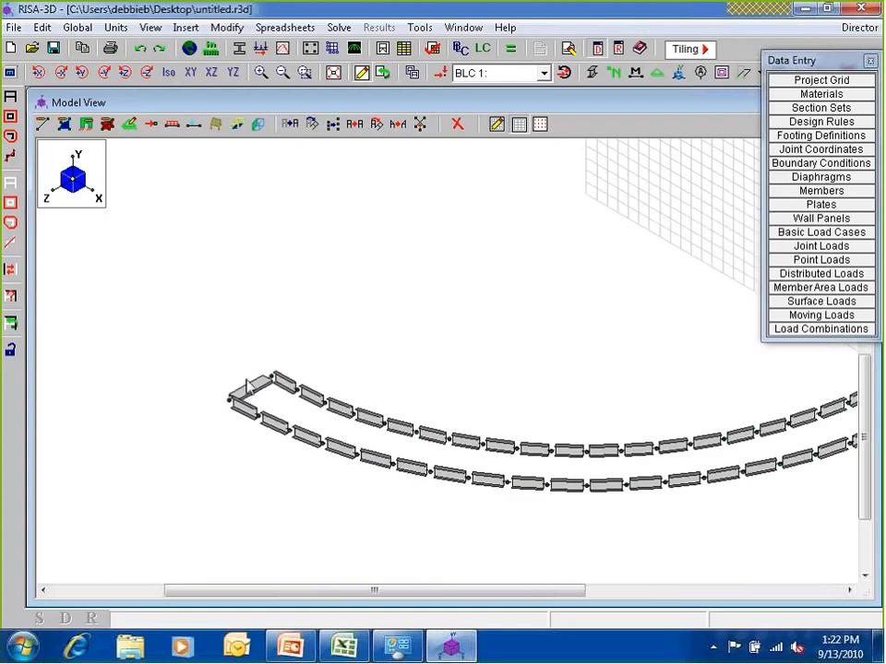
pyautogui.scroll(1, 246, 388)
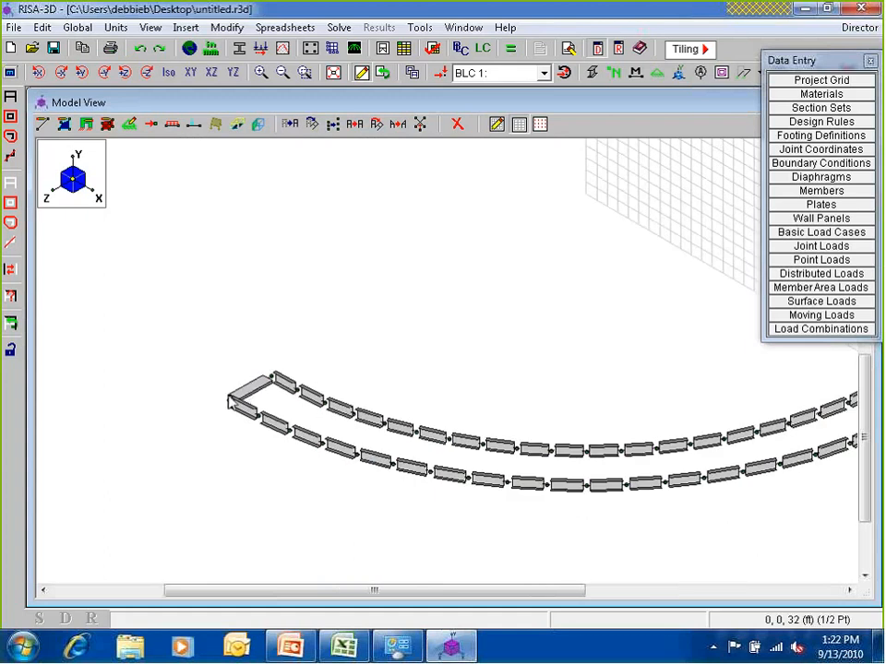
pyautogui.scroll(-1, 231, 400)
pyautogui.moveTo(359, 344); pyautogui.dragTo(298, 341, button='middle')
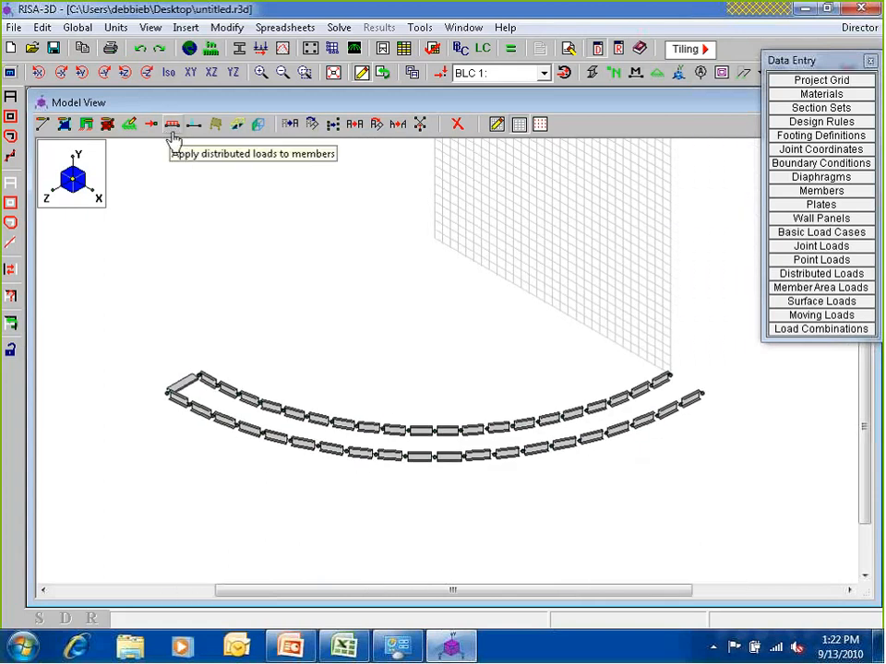
# - Define two basic load cases with the descriptions Dead Load and Live Load
pyautogui.click(827, 232)
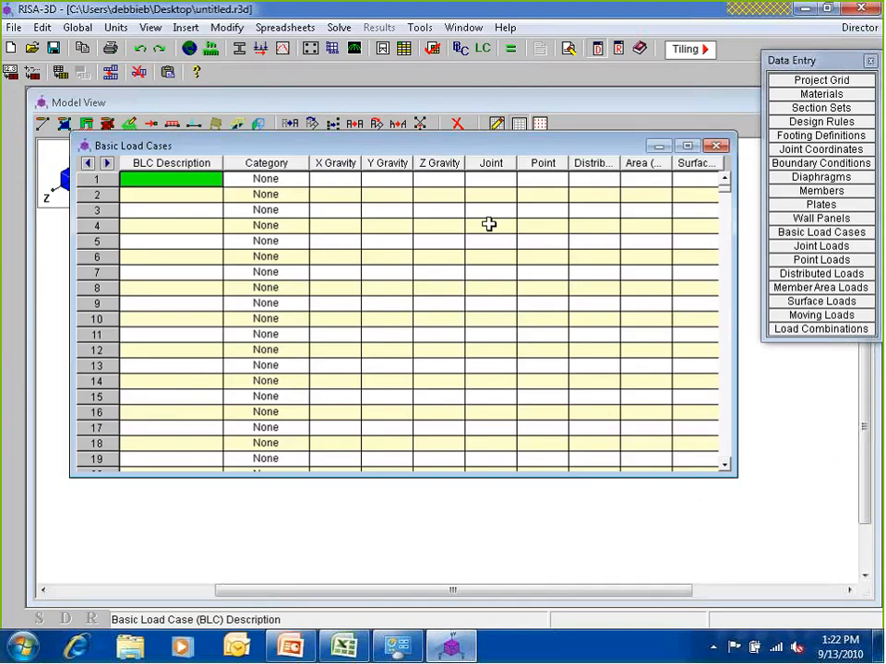
pyautogui.write('Dead Load')
pyautogui.press('Return')
pyautogui.write('L')
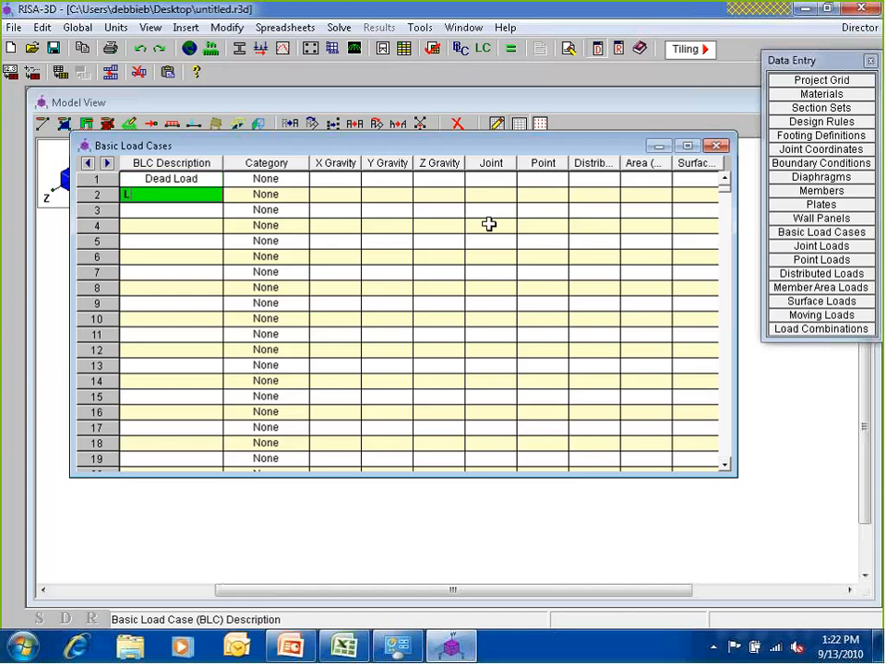
pyautogui.write('ive Load')
pyautogui.press('Tab')
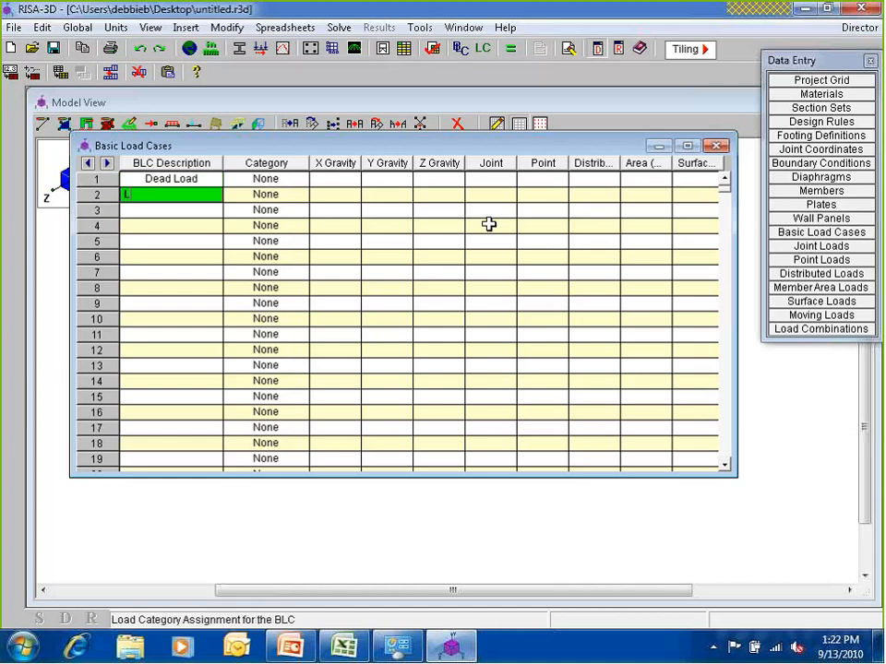
# - Assign category DL to the Dead Load case and category LL to the Live Load case
pyautogui.click(295, 181)
pyautogui.click(299, 183)
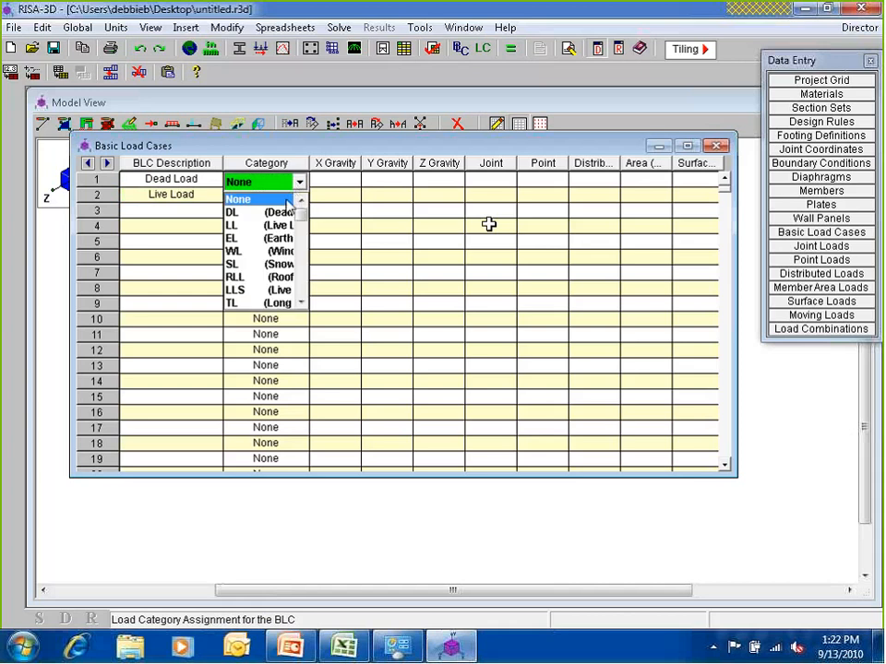
pyautogui.click(268, 208)
pyautogui.click(267, 199)
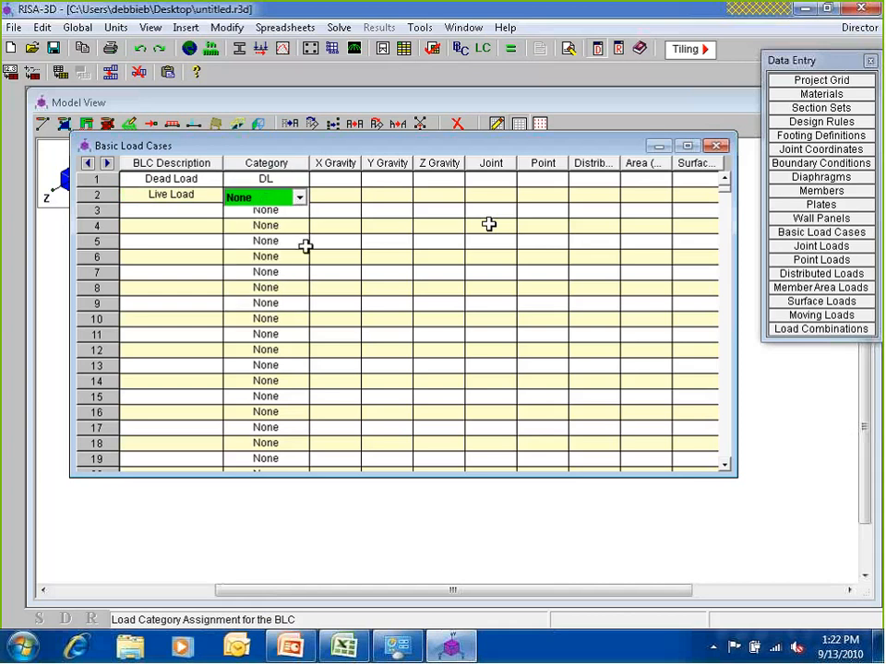
pyautogui.click(253, 202)
pyautogui.click(269, 242)
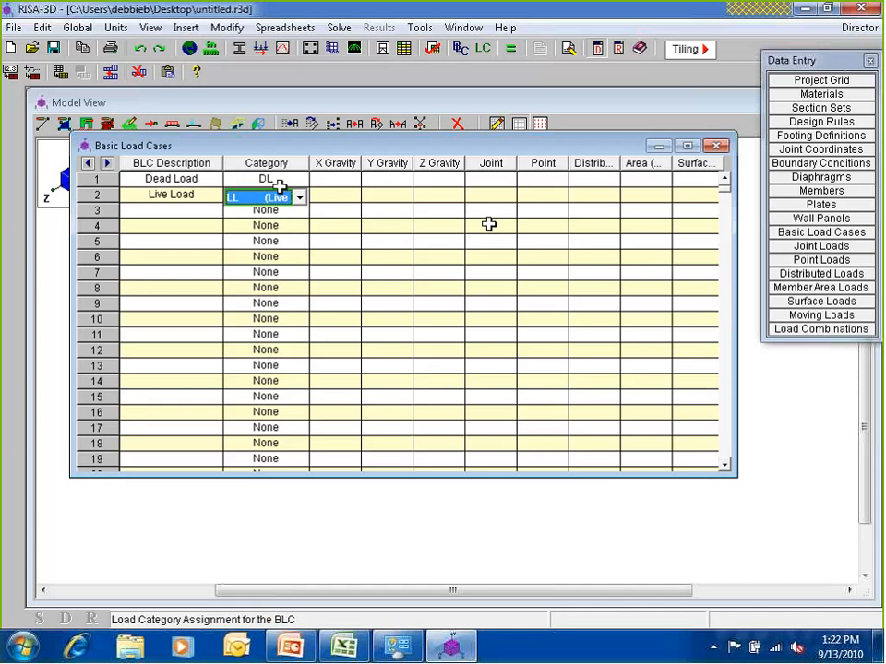
pyautogui.click(267, 181)
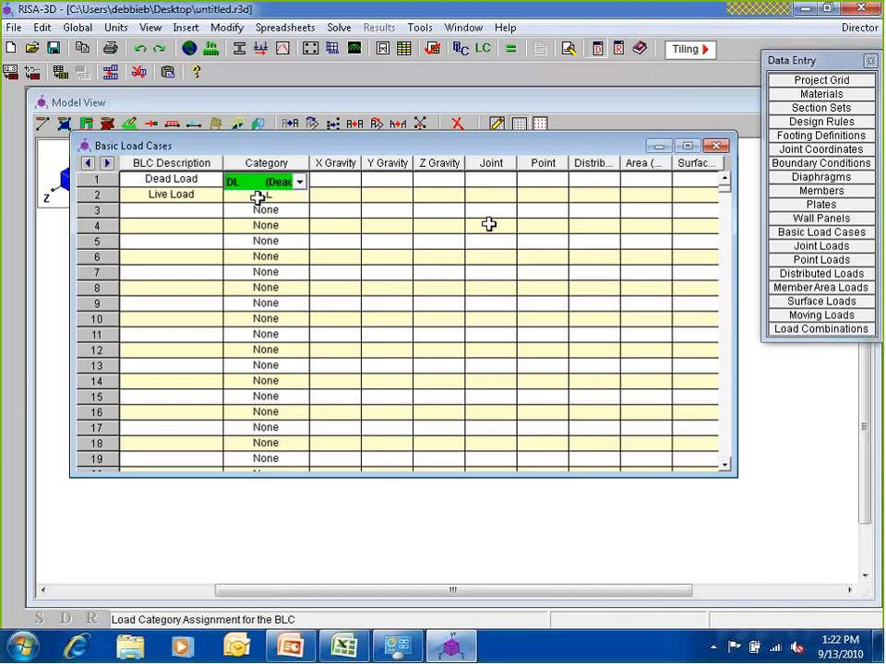
pyautogui.click(258, 198)
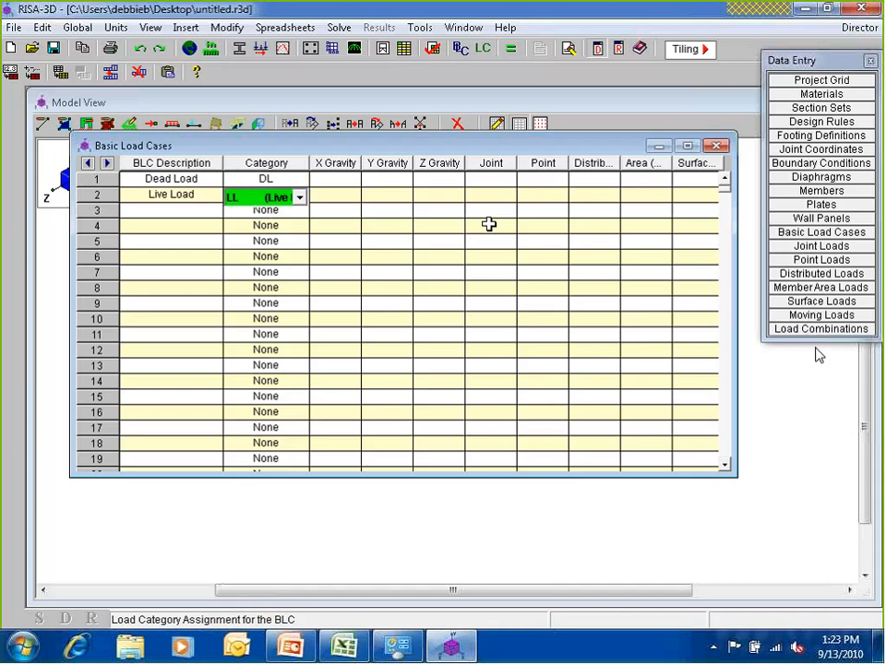
# - Give the Dead Load case a Y gravity factor of -1 and close the basic load cases spreadsheet
pyautogui.click(387, 179)
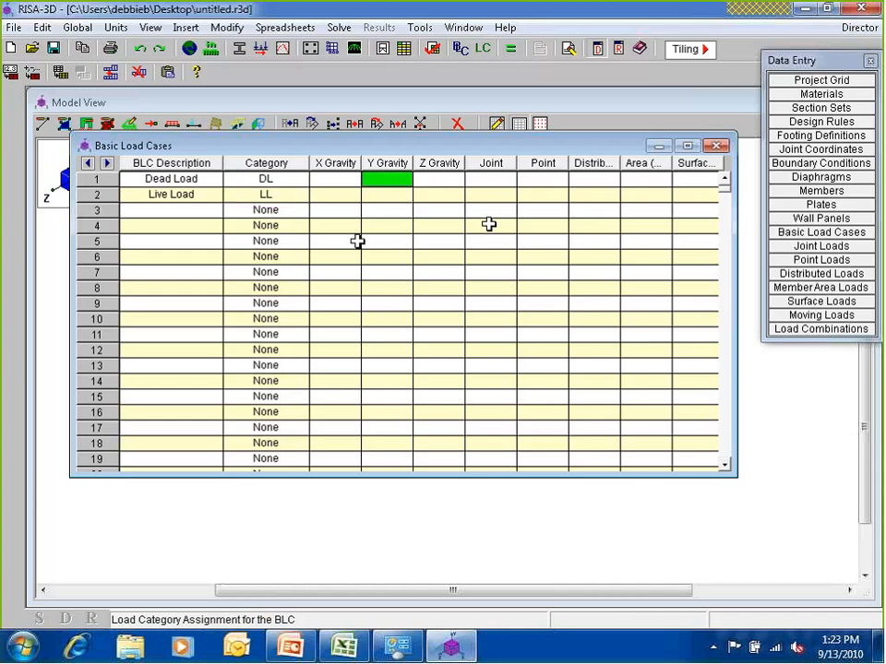
pyautogui.click(262, 179)
pyautogui.click(273, 197)
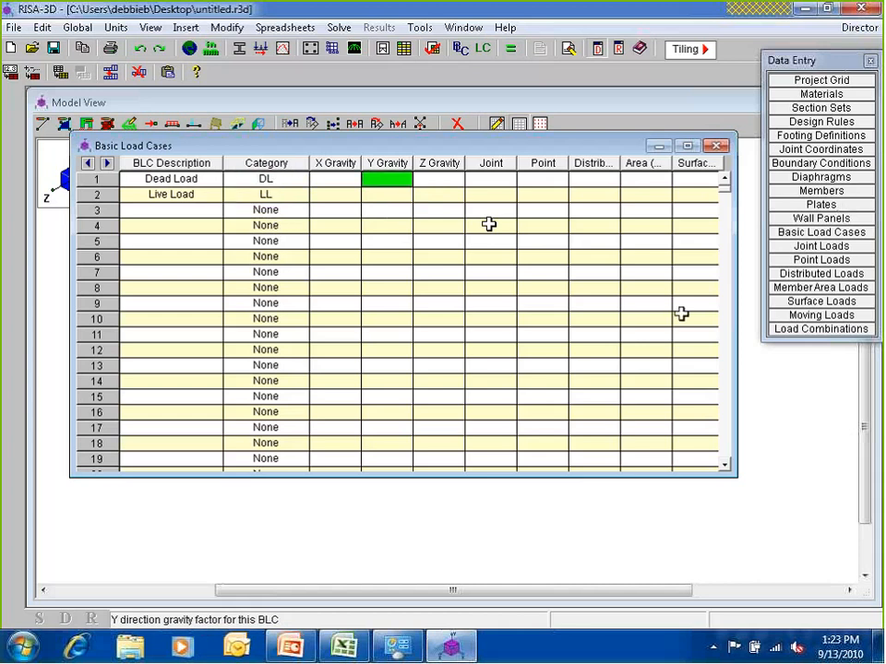
pyautogui.write('-1')
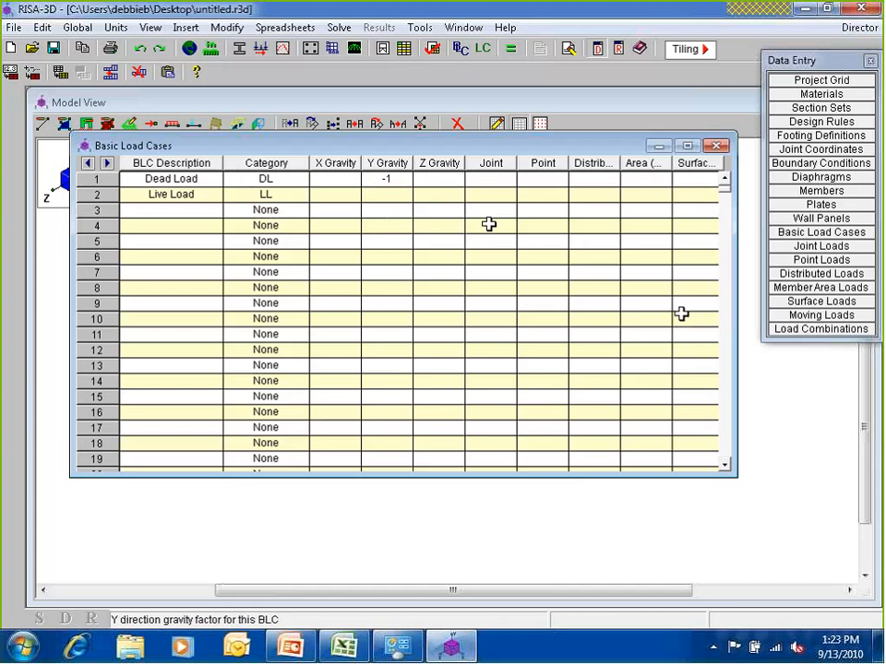
pyautogui.click(391, 178)
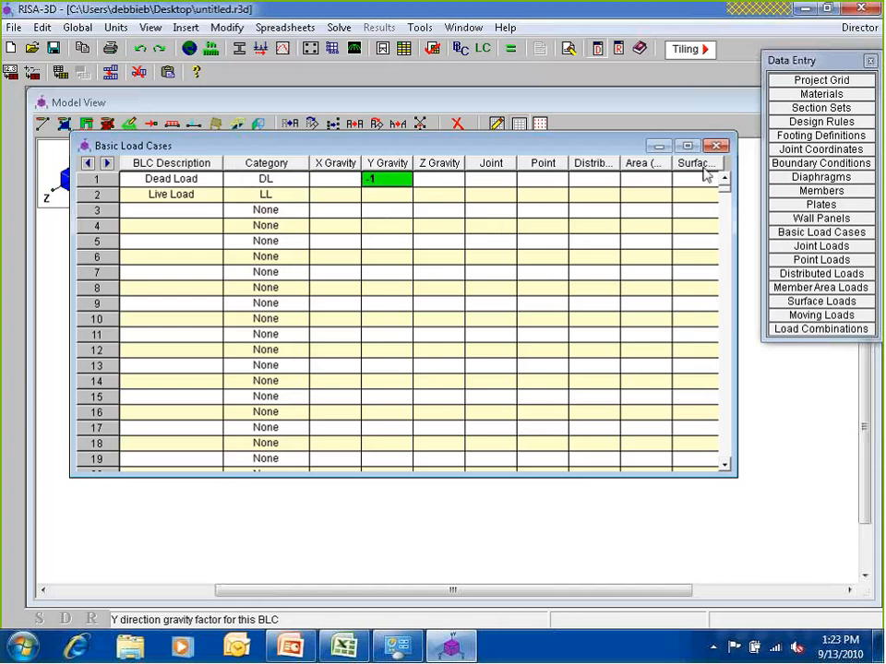
pyautogui.click(716, 146)
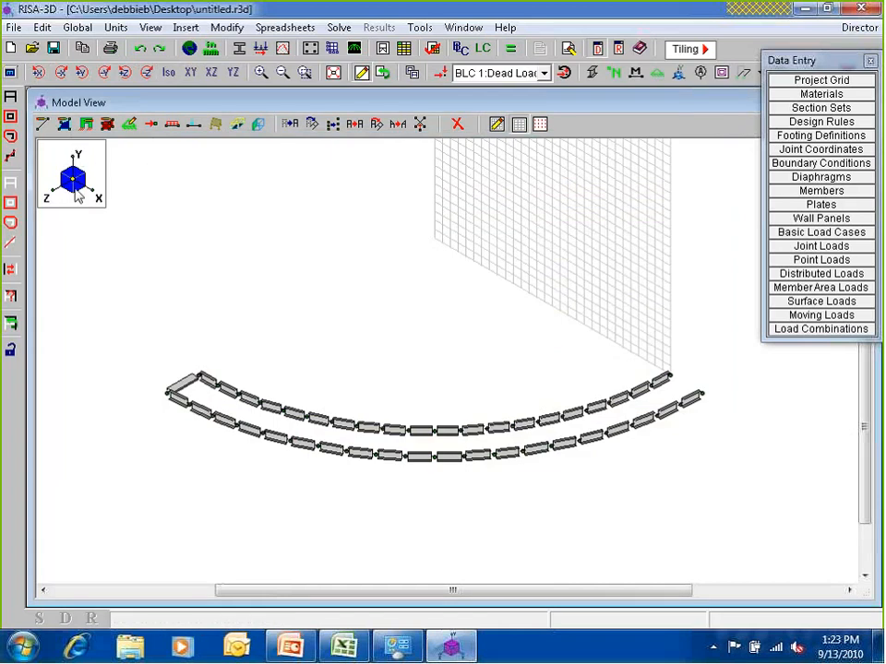
# - Apply a Y-direction distributed load with start magnitude -.02 k/ft to the end tread in the Dead Load case
pyautogui.scroll(2, 208, 381)
pyautogui.moveTo(208, 381); pyautogui.dragTo(229, 362, button='middle')
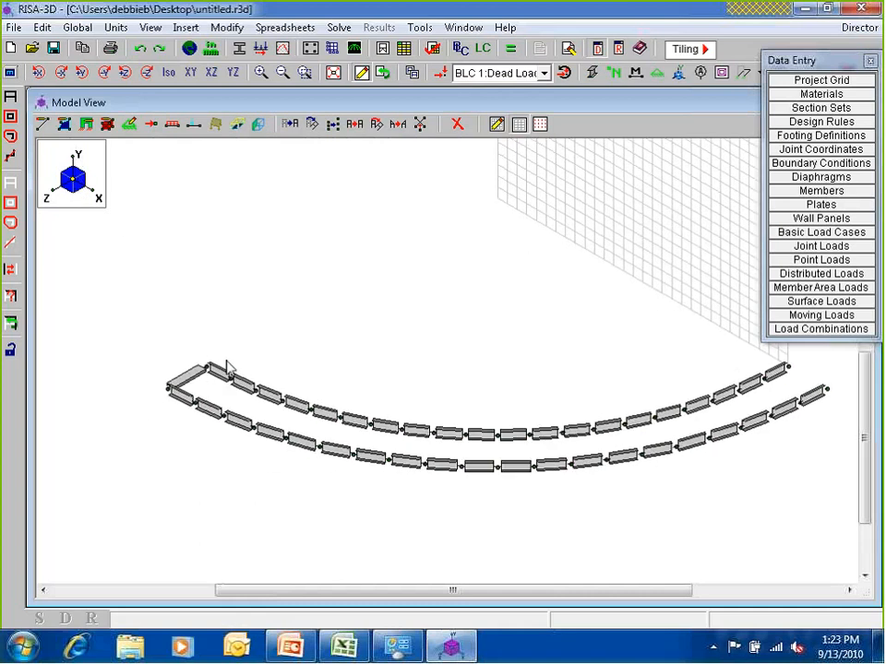
pyautogui.click(173, 132)
pyautogui.moveTo(239, 139); pyautogui.dragTo(451, 79)
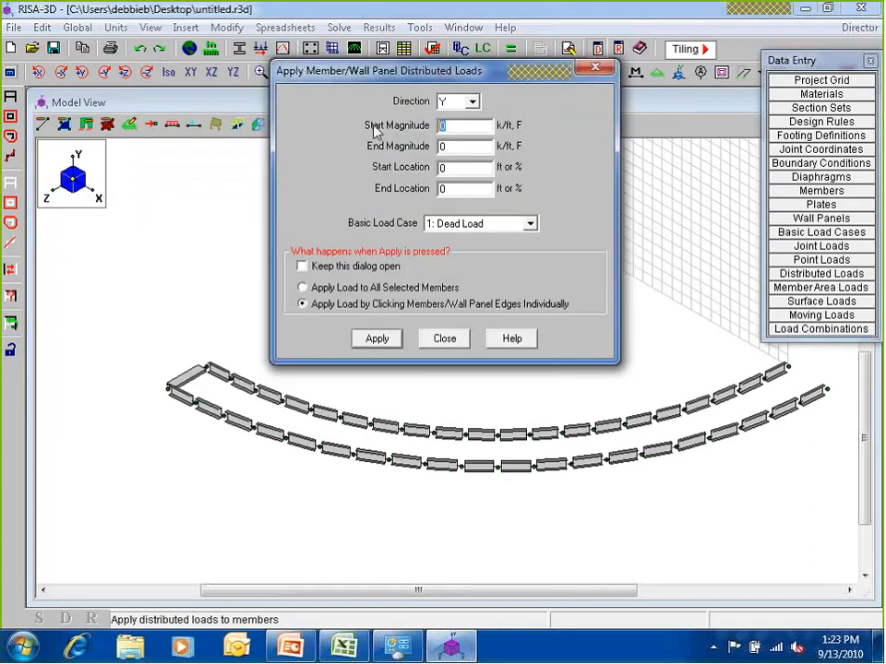
pyautogui.write('-.02')
pyautogui.click(377, 340)
pyautogui.click(195, 374)
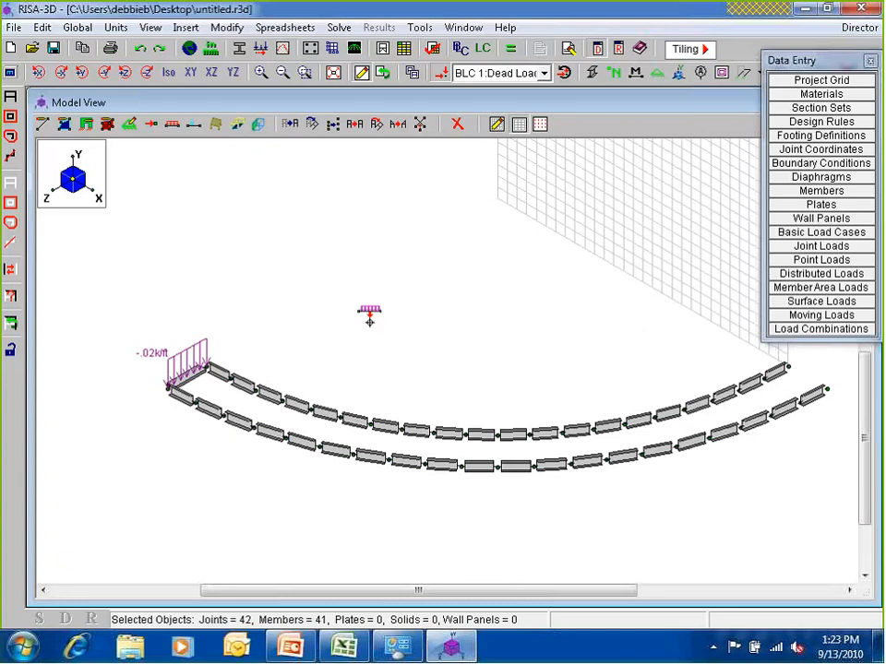
pyautogui.press('Escape')
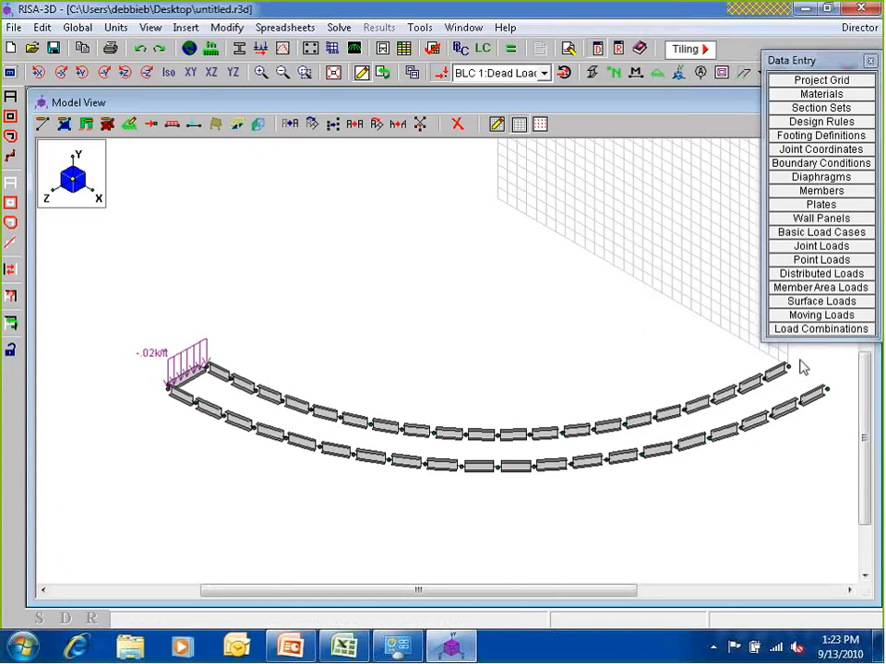
# - Unselect the whole model and select only the loaded end tread
pyautogui.scroll(-2, 803, 367)
pyautogui.moveTo(359, 291); pyautogui.dragTo(267, 305, button='middle')
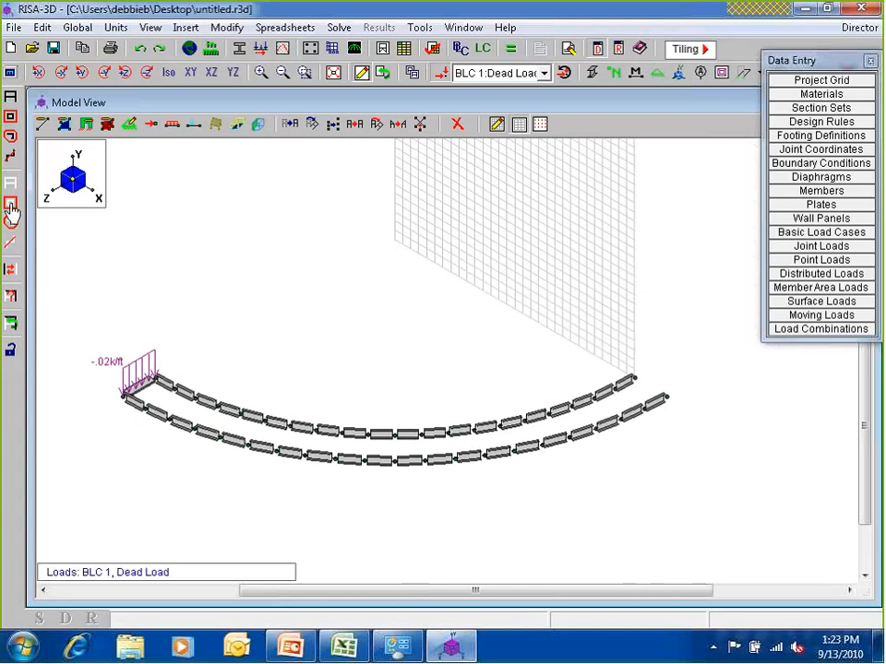
pyautogui.click(10, 185)
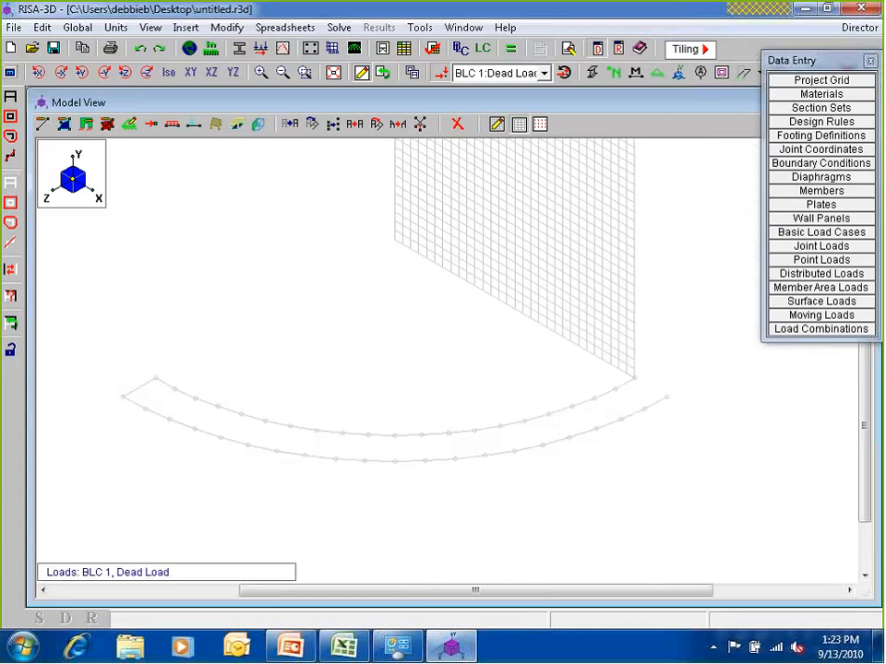
pyautogui.click(139, 387)
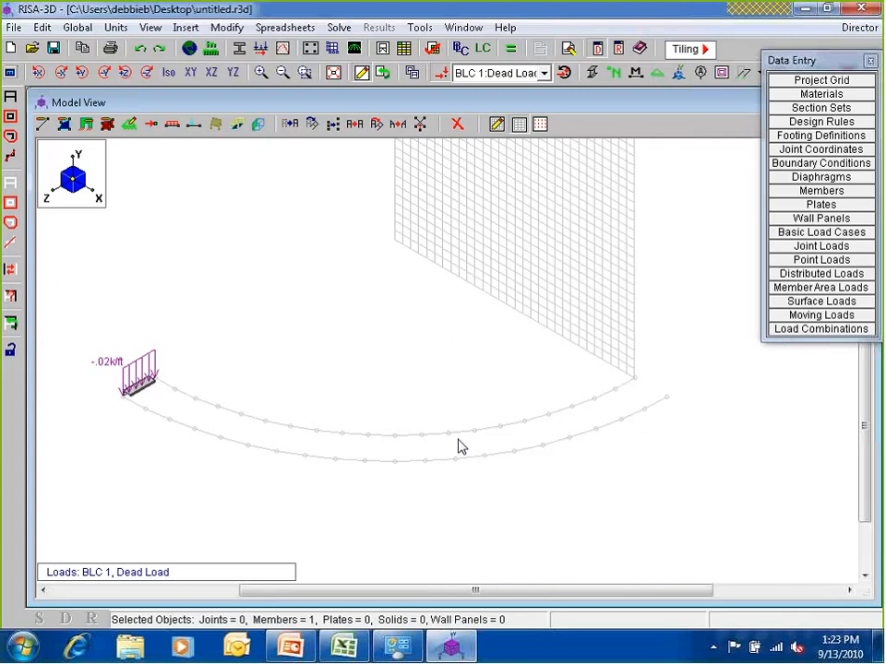
# - Copy-rotate the loaded tread about the Y axis through 90 degrees in 20 increments, including its loads, and reselect the whole model
pyautogui.click(377, 125)
pyautogui.moveTo(244, 131); pyautogui.dragTo(500, 41)
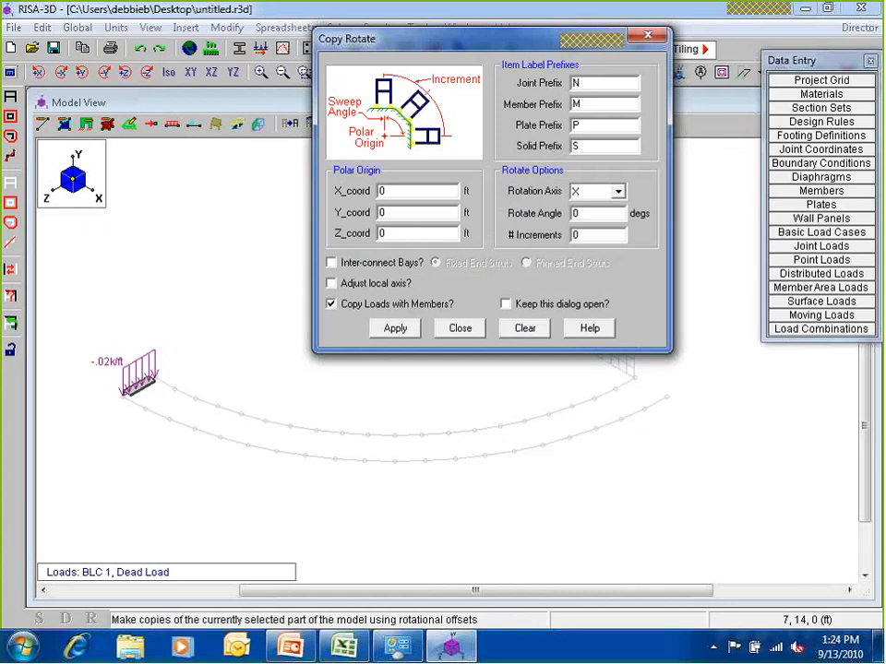
pyautogui.click(617, 191)
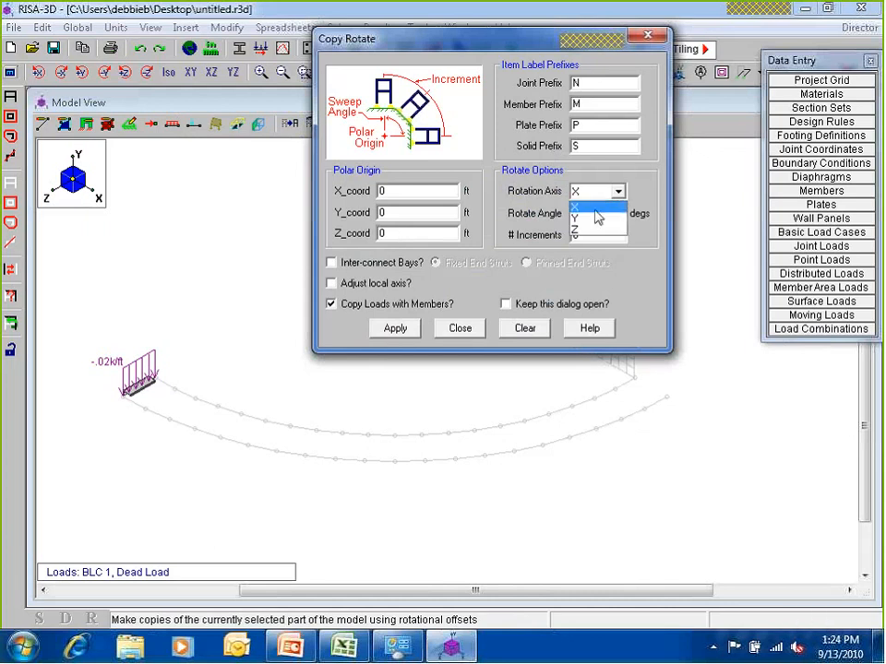
pyautogui.click(592, 220)
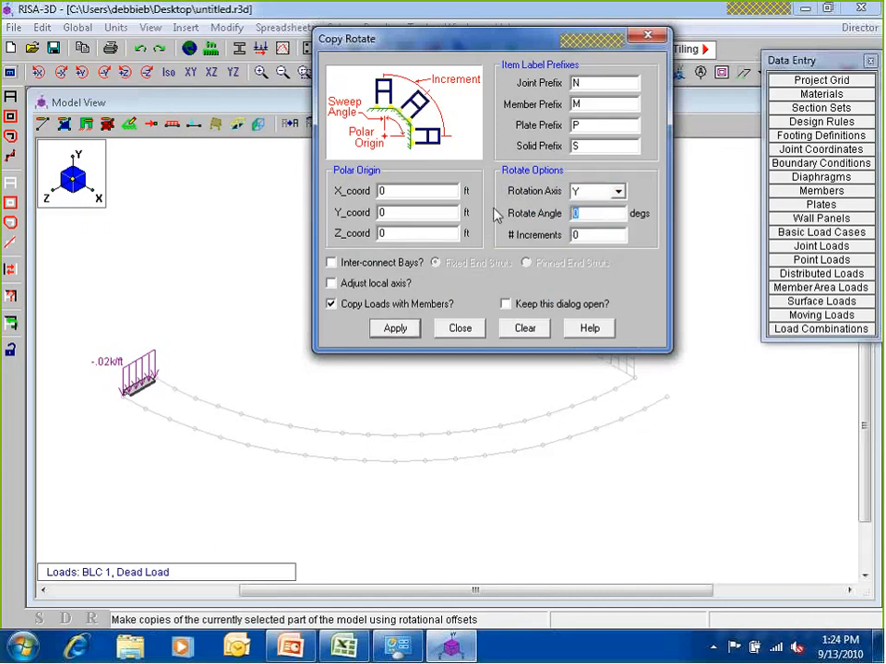
pyautogui.press('Tab')
pyautogui.write('90')
pyautogui.press('Tab')
pyautogui.write('20')
pyautogui.click(395, 328)
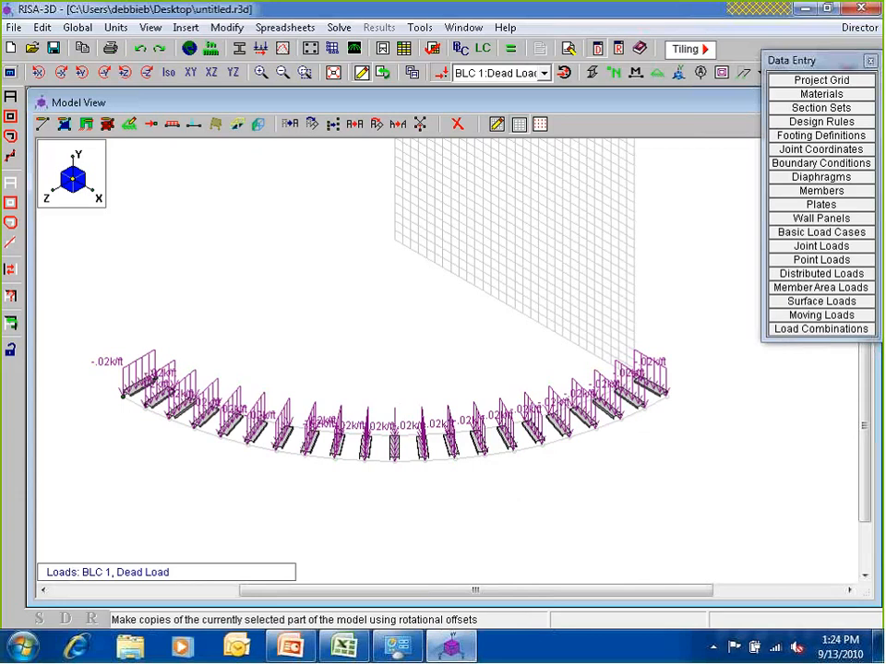
pyautogui.click(8, 98)
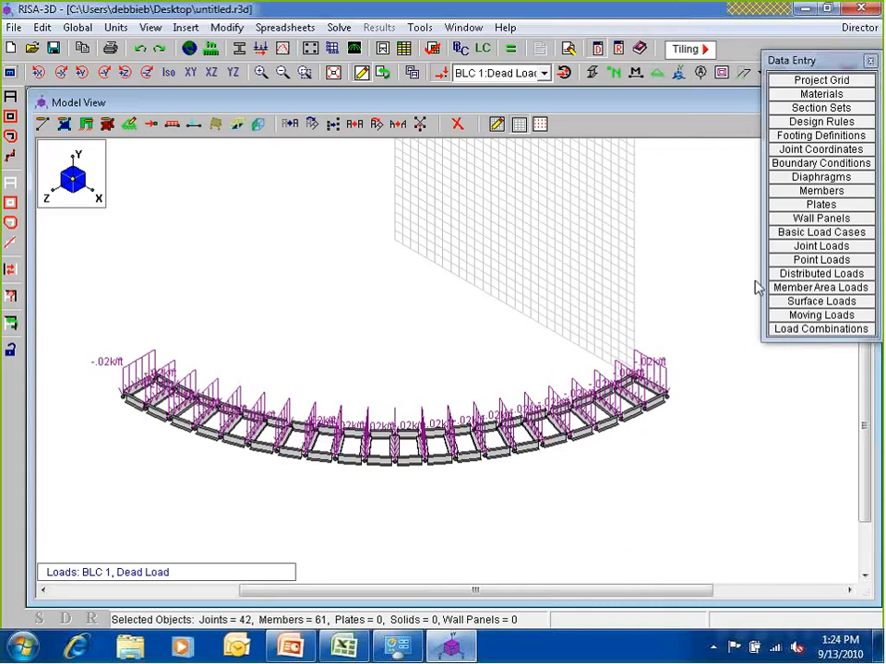
# - Copy the loads from the Dead Load basic load case into the Live Load case
pyautogui.click(800, 235)
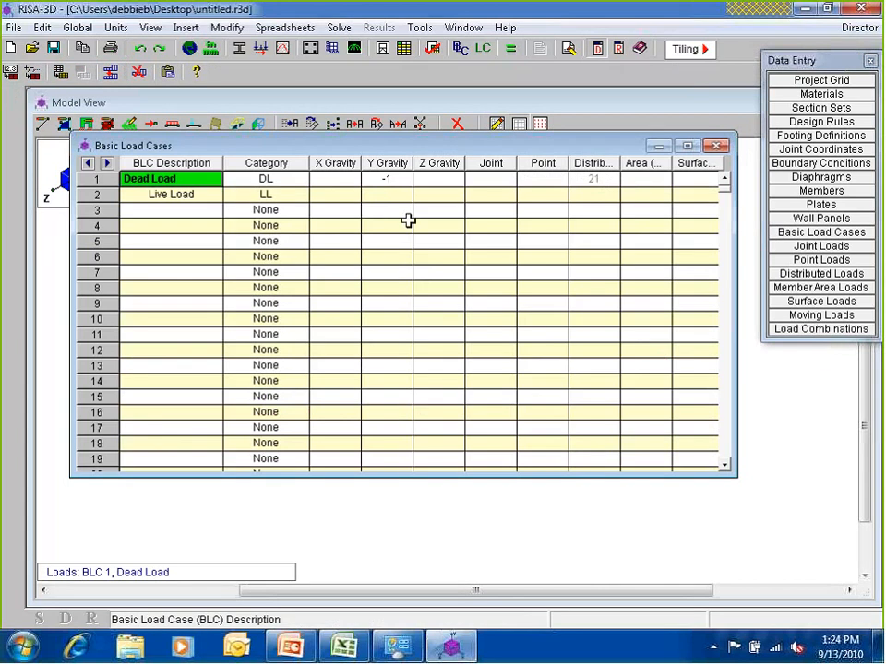
pyautogui.moveTo(366, 149); pyautogui.dragTo(329, 119)
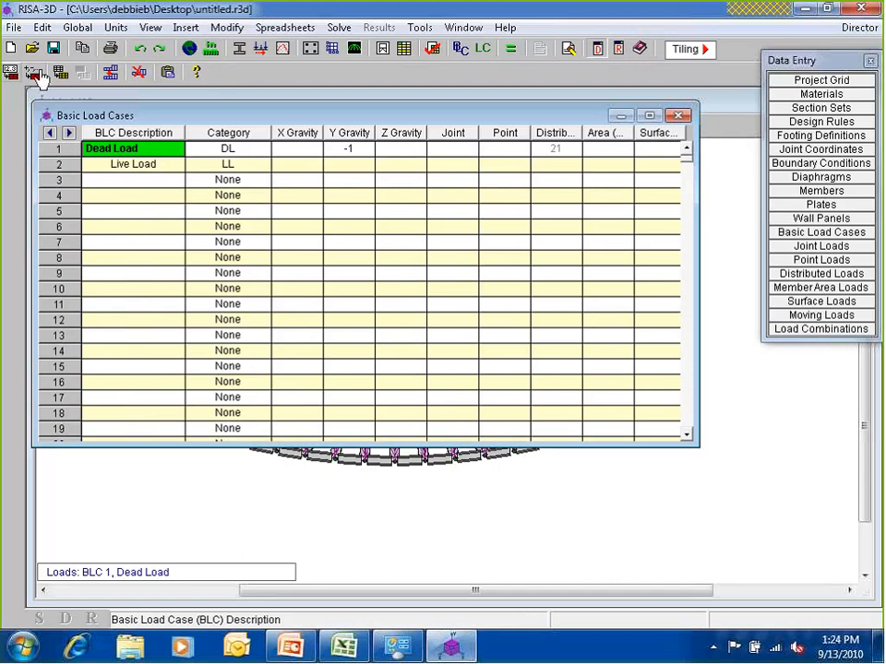
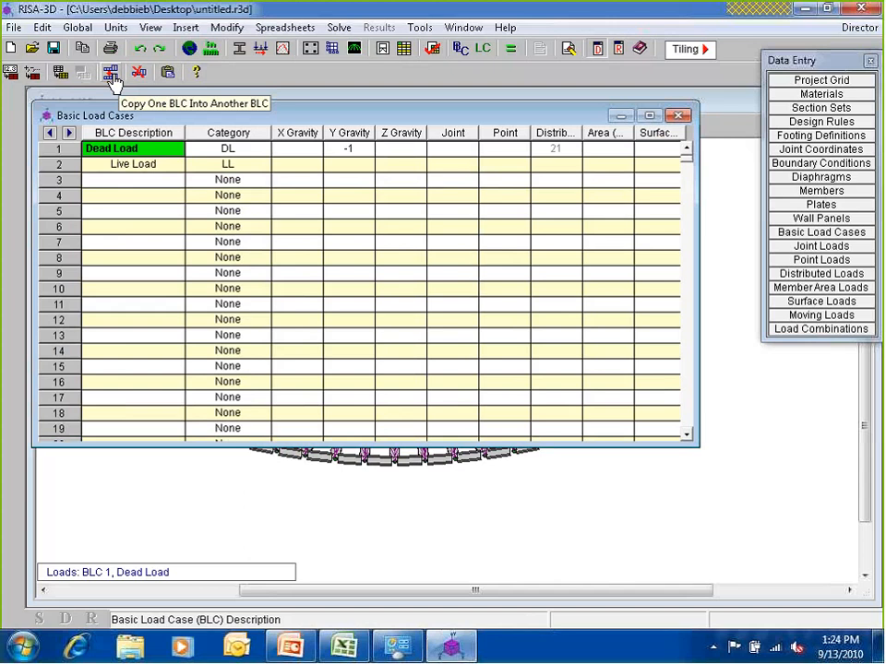
pyautogui.click(110, 76)
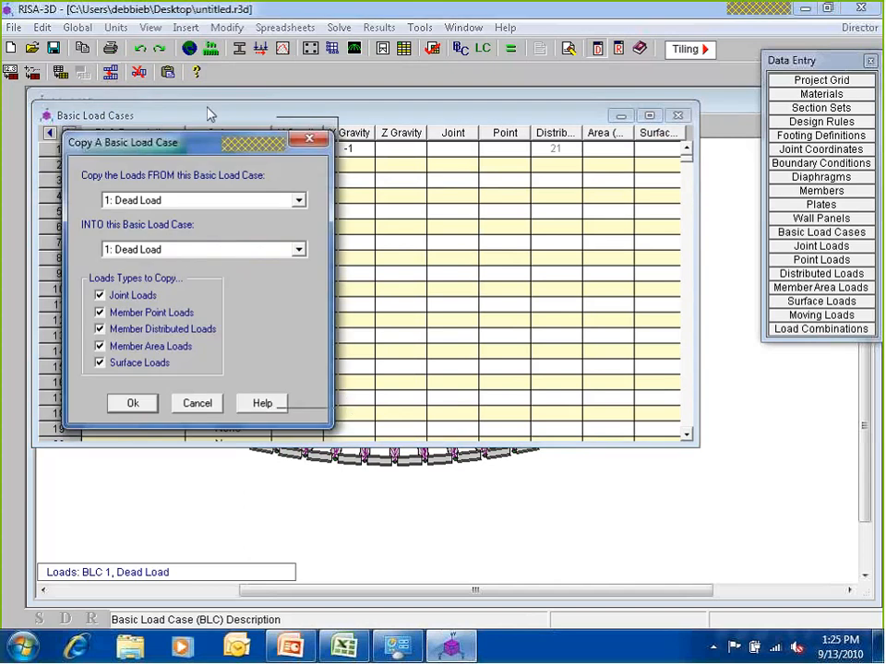
pyautogui.moveTo(184, 142); pyautogui.dragTo(256, 63)
pyautogui.click(231, 171)
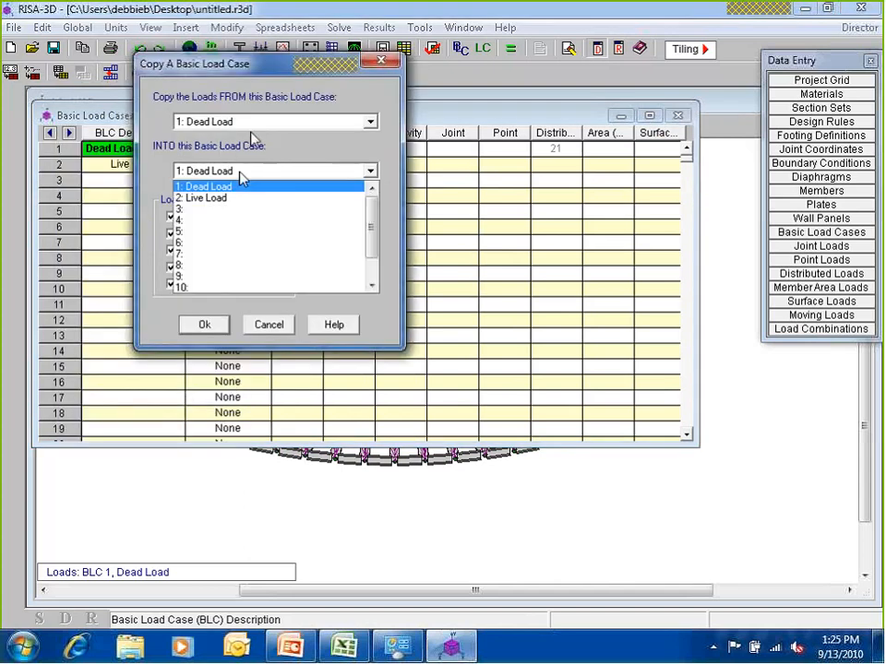
pyautogui.click(232, 201)
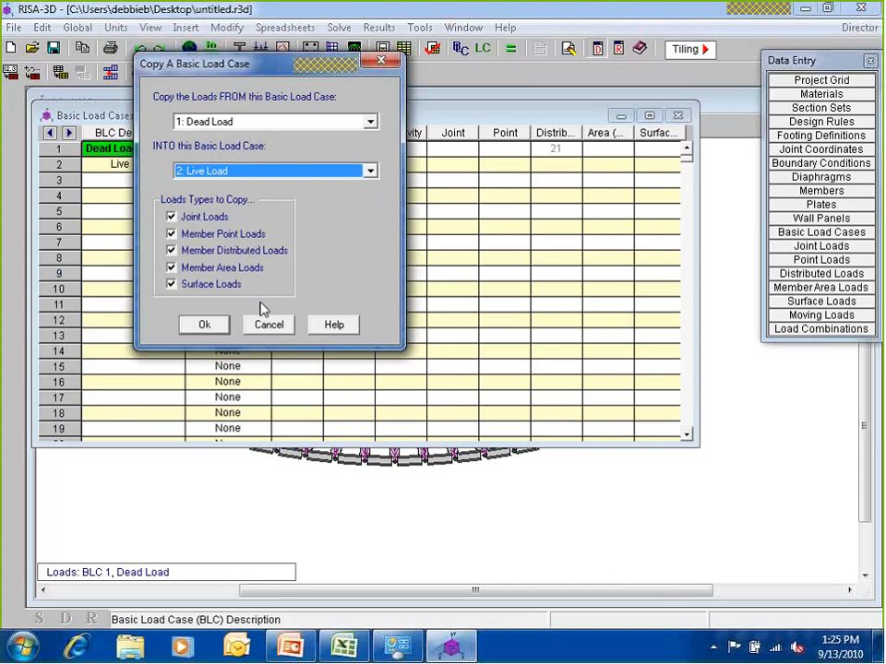
pyautogui.click(187, 220)
pyautogui.click(205, 324)
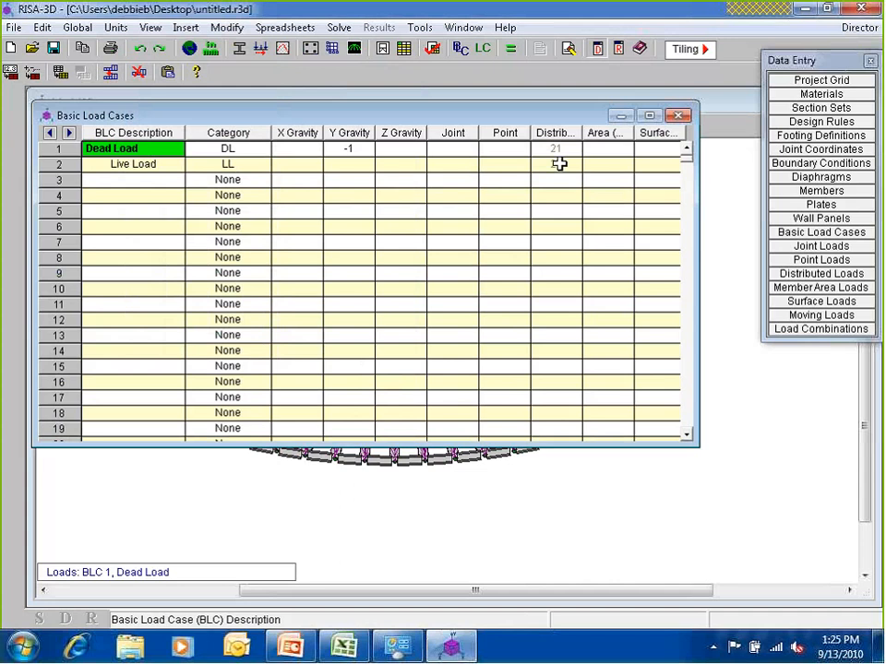
# - Open the Live Load case's member distributed loads and block-fill all start magnitudes with -.04
pyautogui.doubleClick(559, 163)
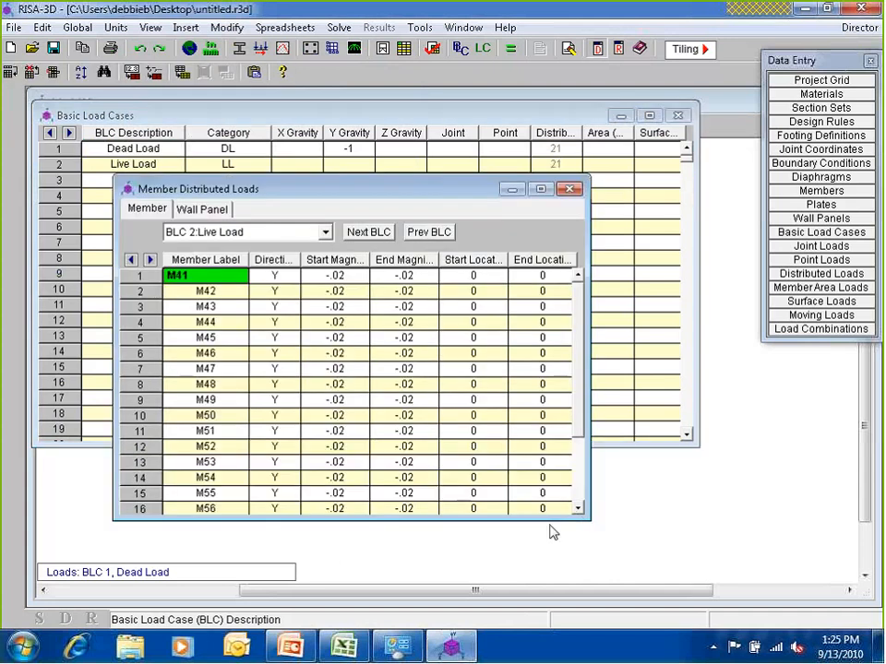
pyautogui.moveTo(547, 520); pyautogui.dragTo(544, 604)
pyautogui.click(341, 263)
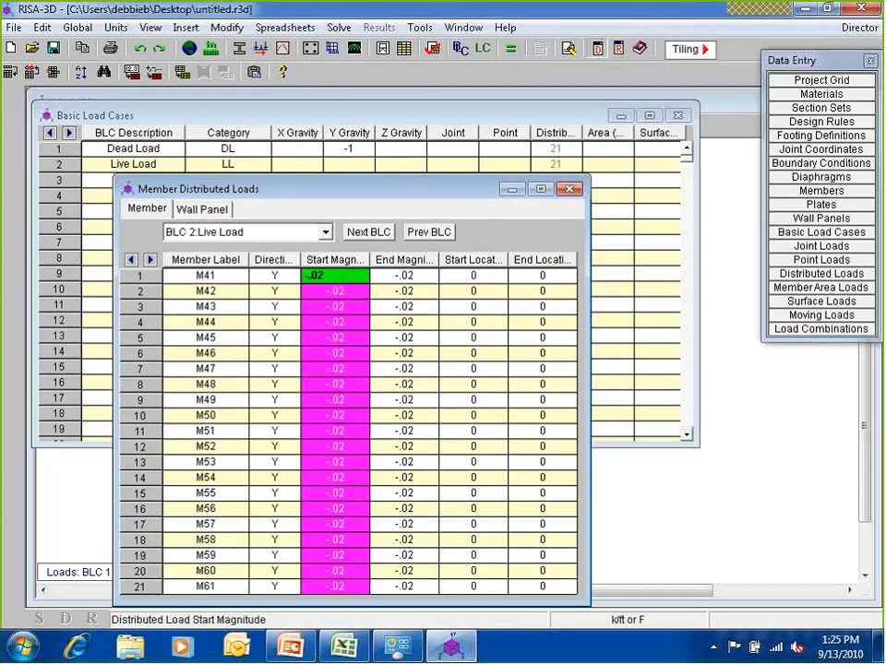
pyautogui.rightClick(302, 323)
pyautogui.click(401, 468)
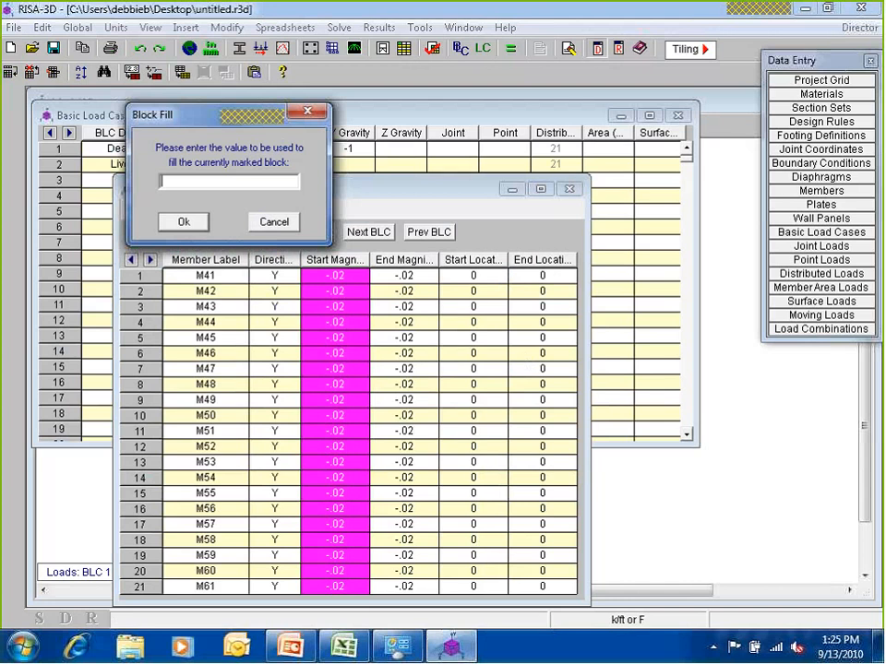
pyautogui.write('-.04')
pyautogui.press('Return')
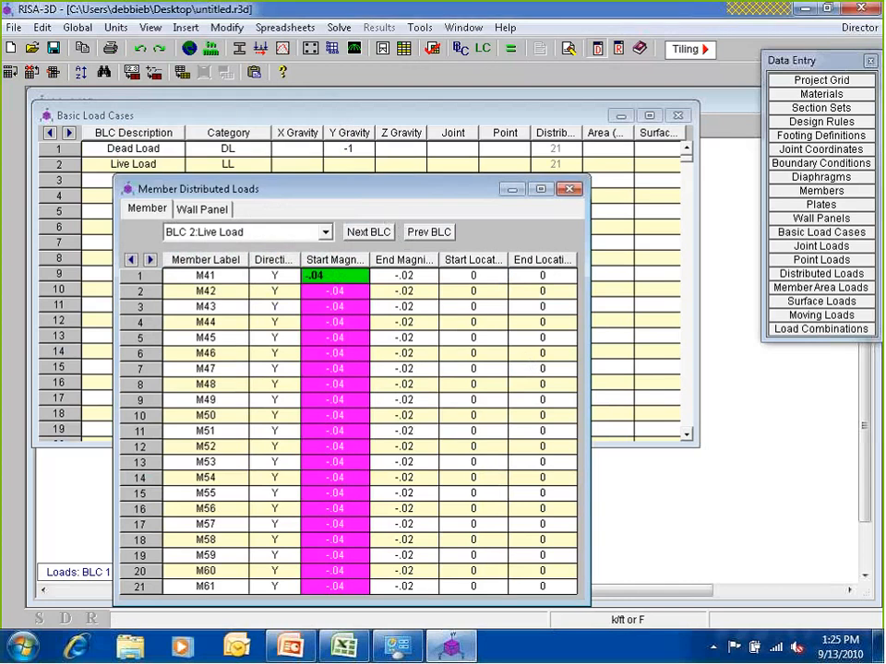
# - Multiply all Live Load end magnitudes by 2 with block math and close the load spreadsheets
pyautogui.click(413, 259)
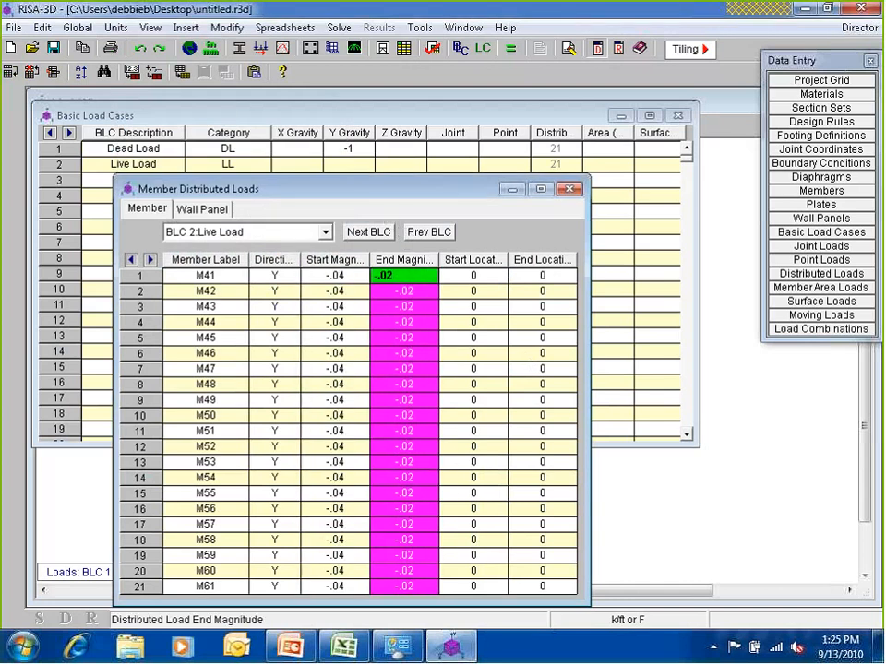
pyautogui.click(409, 337)
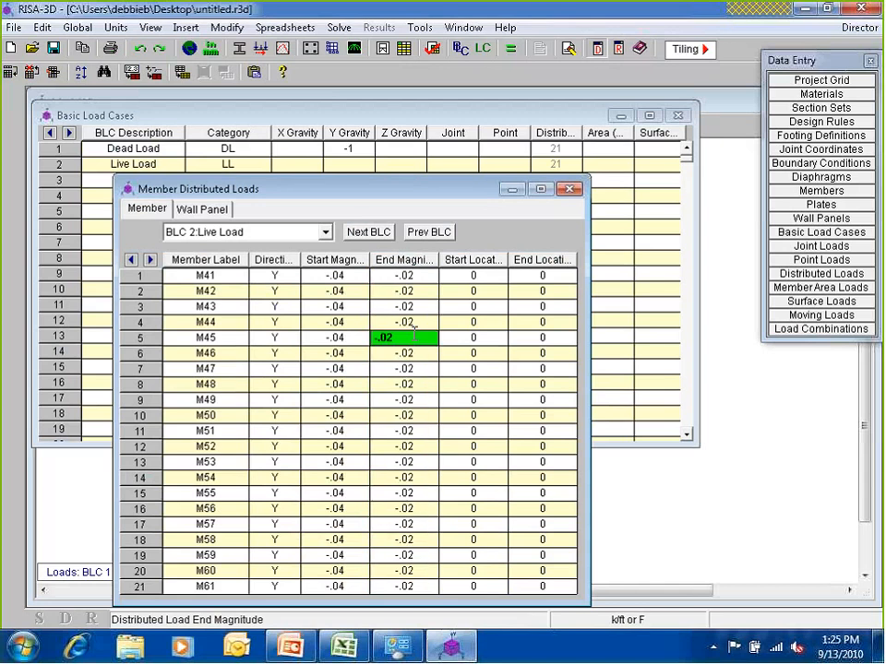
pyautogui.moveTo(407, 291); pyautogui.dragTo(415, 557)
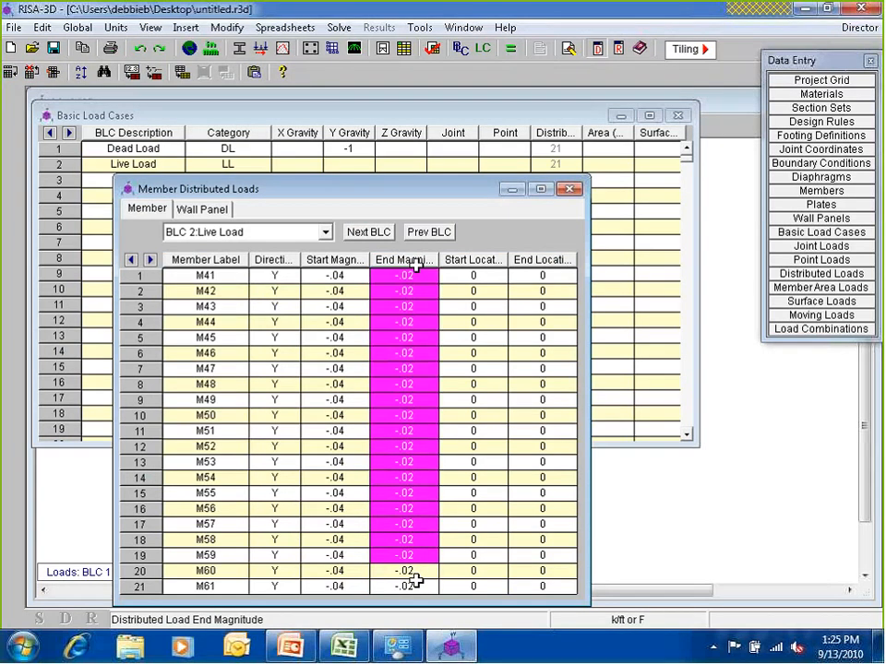
pyautogui.rightClick(410, 275)
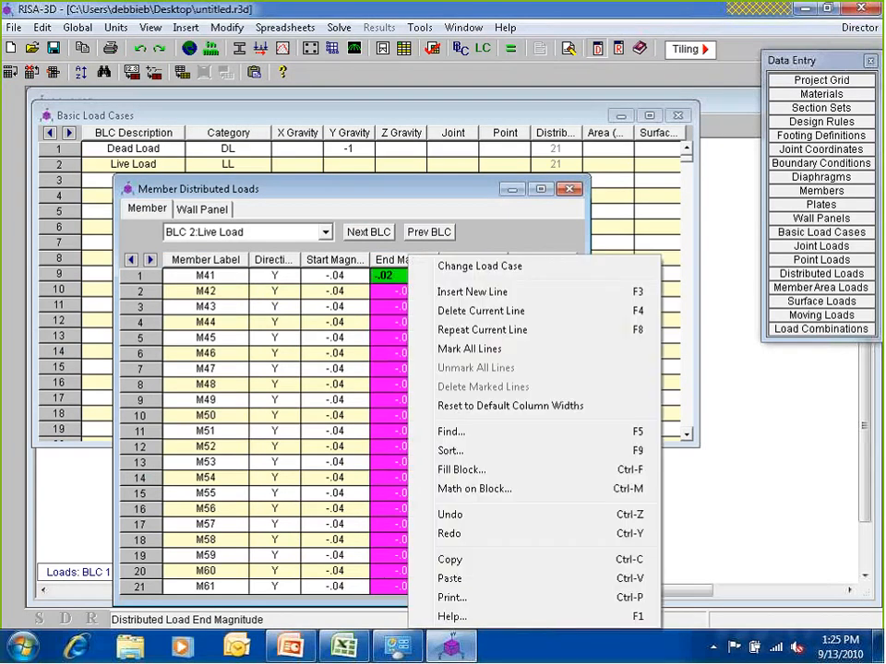
pyautogui.click(504, 495)
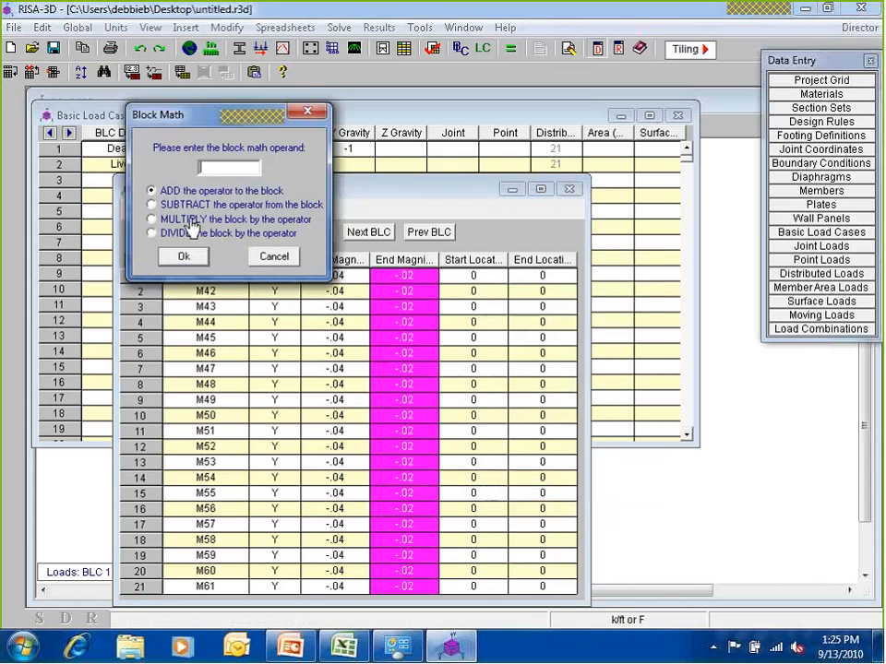
pyautogui.click(191, 221)
pyautogui.write('2')
pyautogui.press('Return')
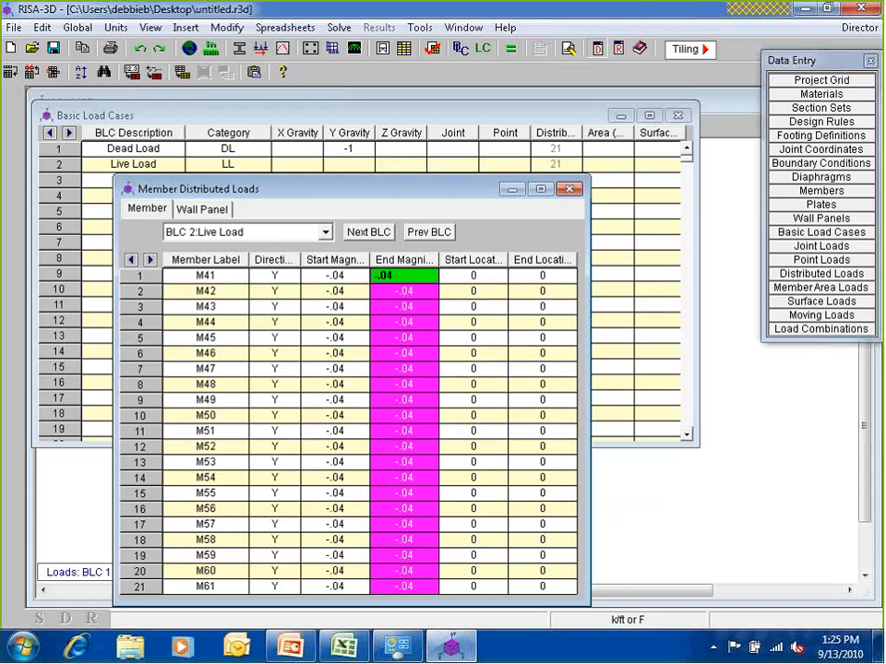
pyautogui.click(569, 188)
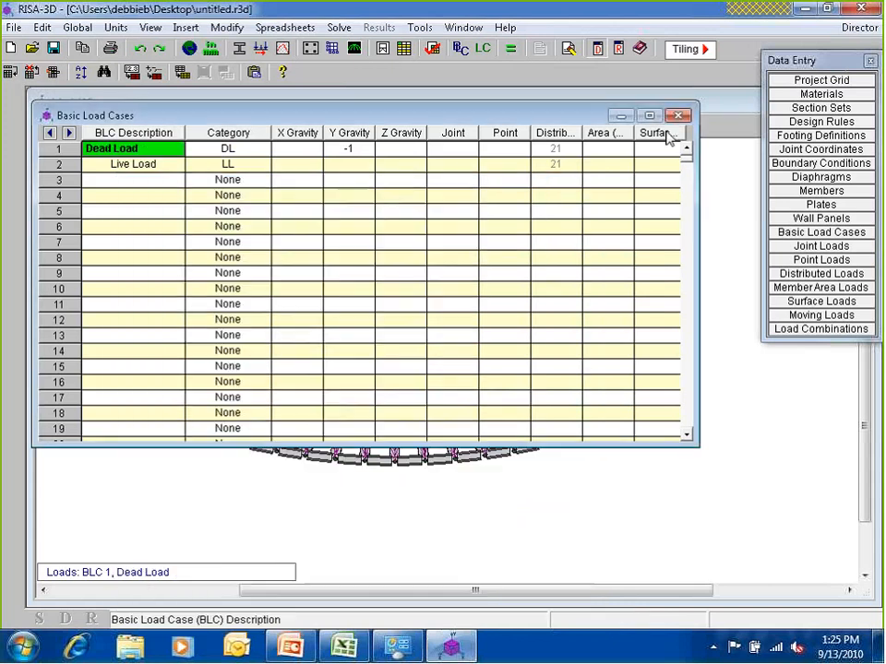
pyautogui.click(711, 175)
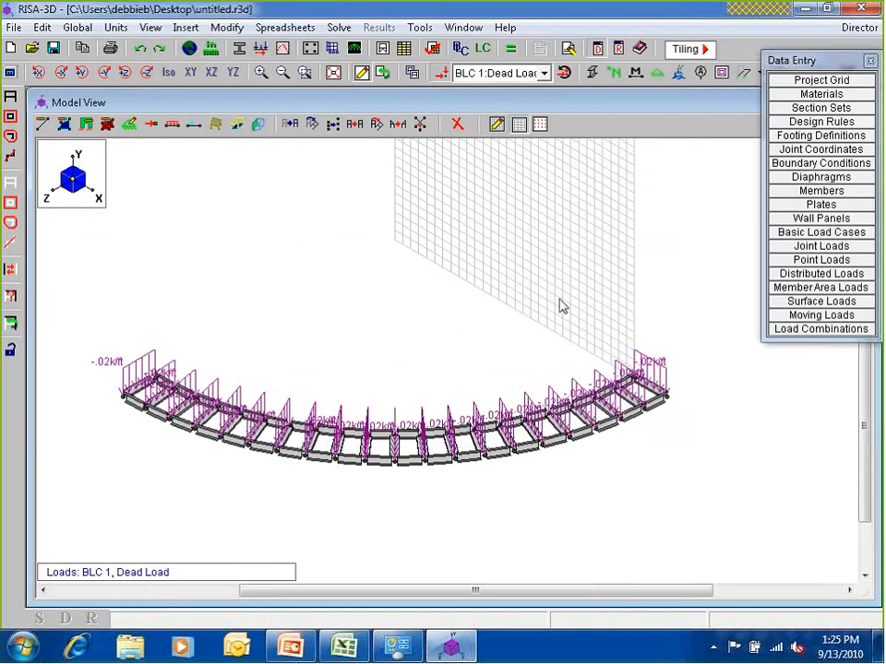
# - Display the loads of BLC 2, Live Load, in the model view
pyautogui.click(499, 73)
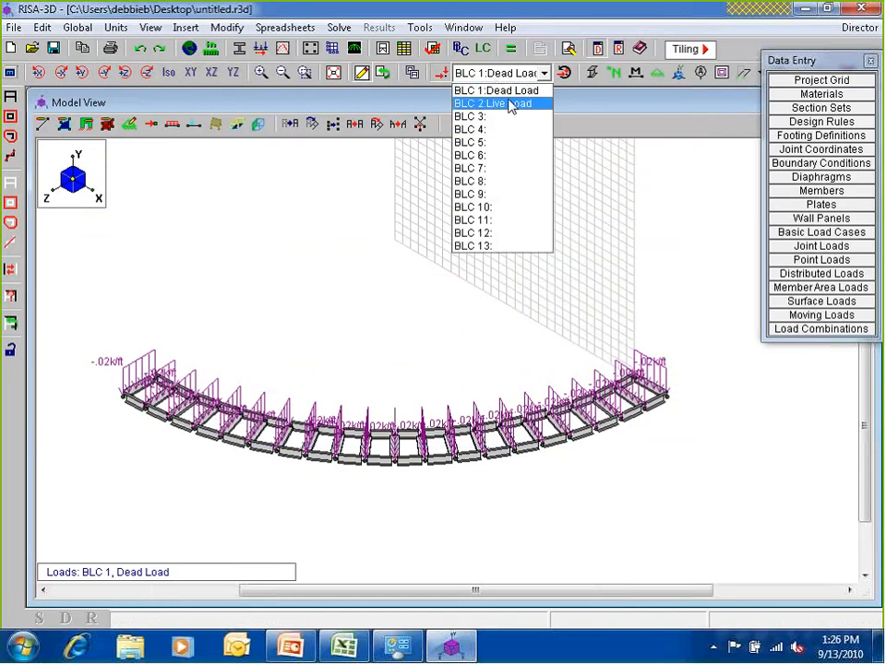
pyautogui.click(509, 104)
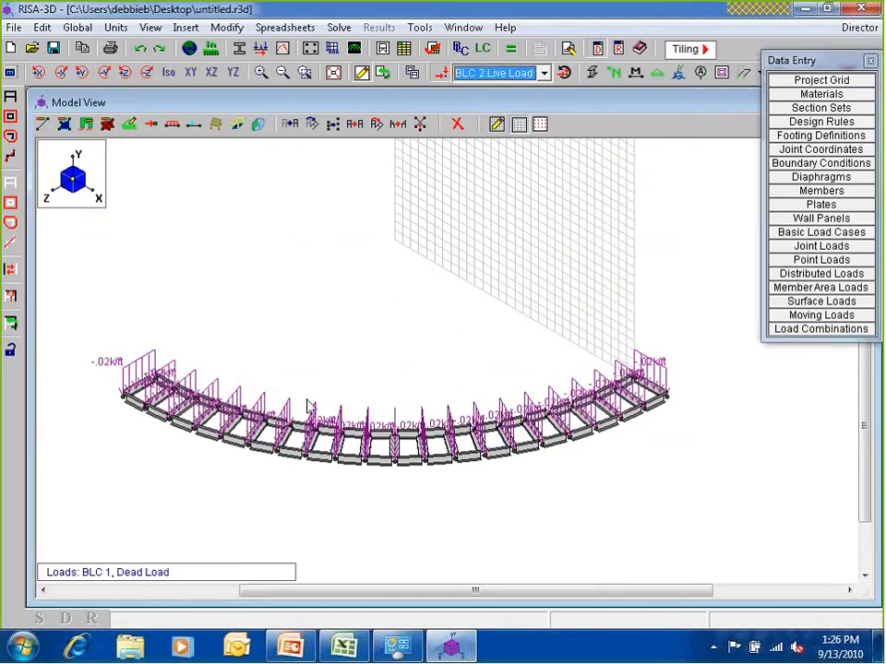
pyautogui.click(516, 73)
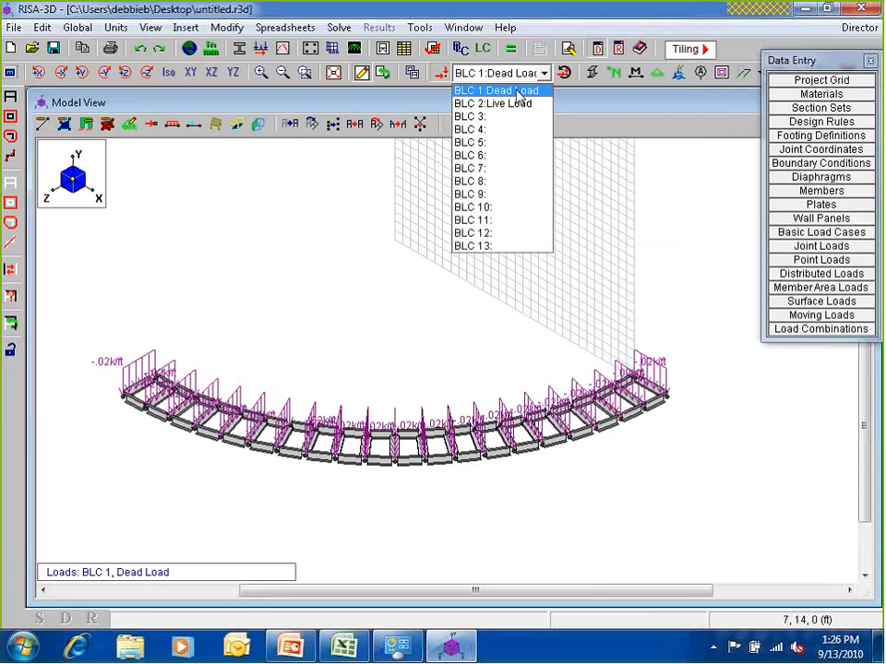
pyautogui.click(516, 103)
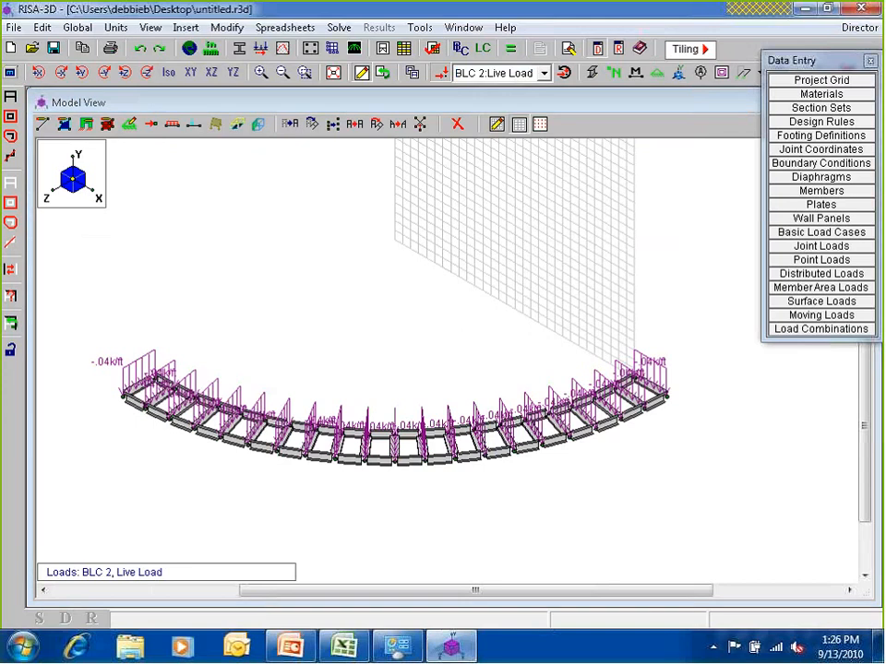
# - Switch to the Excel workbook and enter 0, 1 and 2 in cells A1 to A3
pyautogui.click(761, 9)
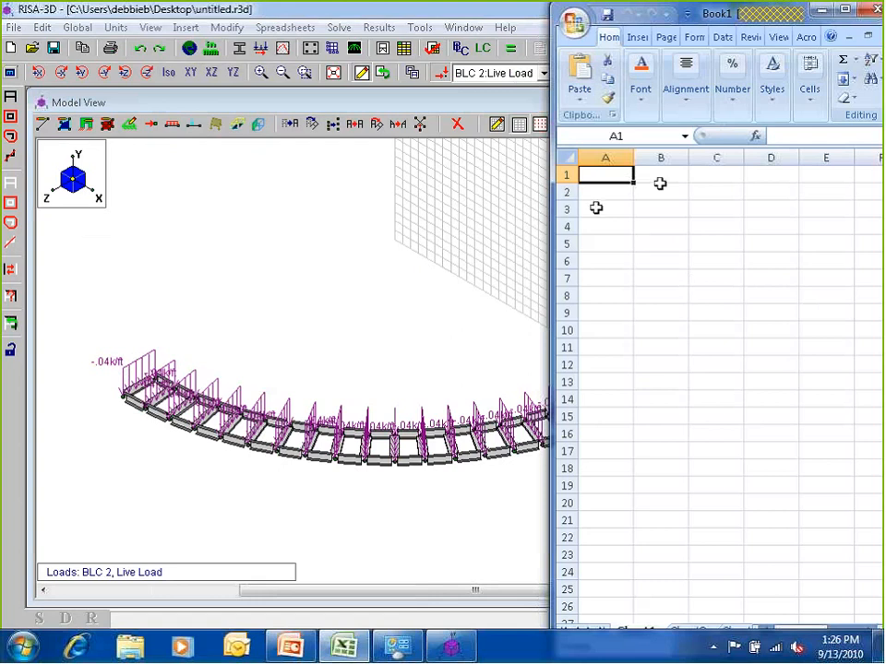
pyautogui.write('0')
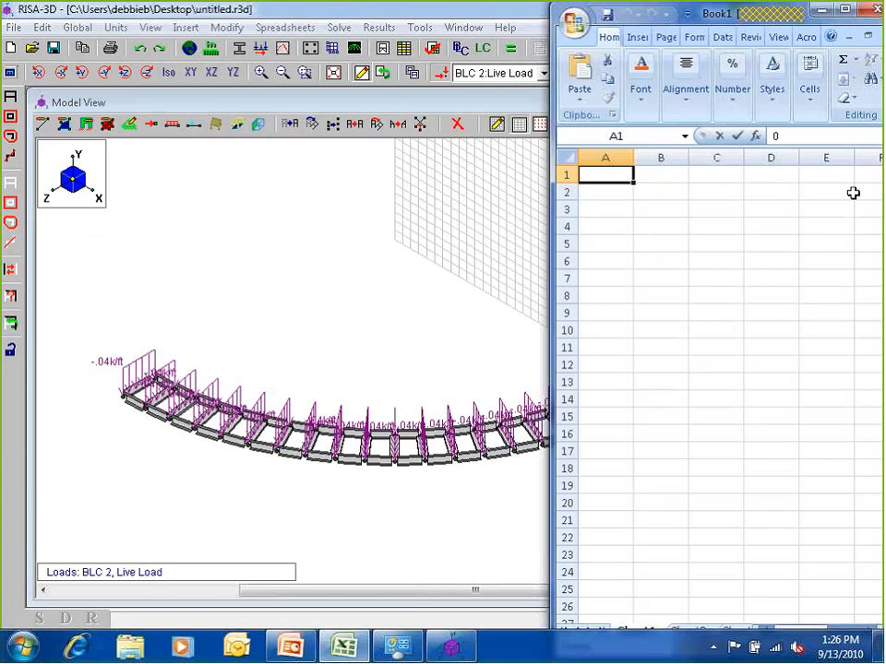
pyautogui.press('Return')
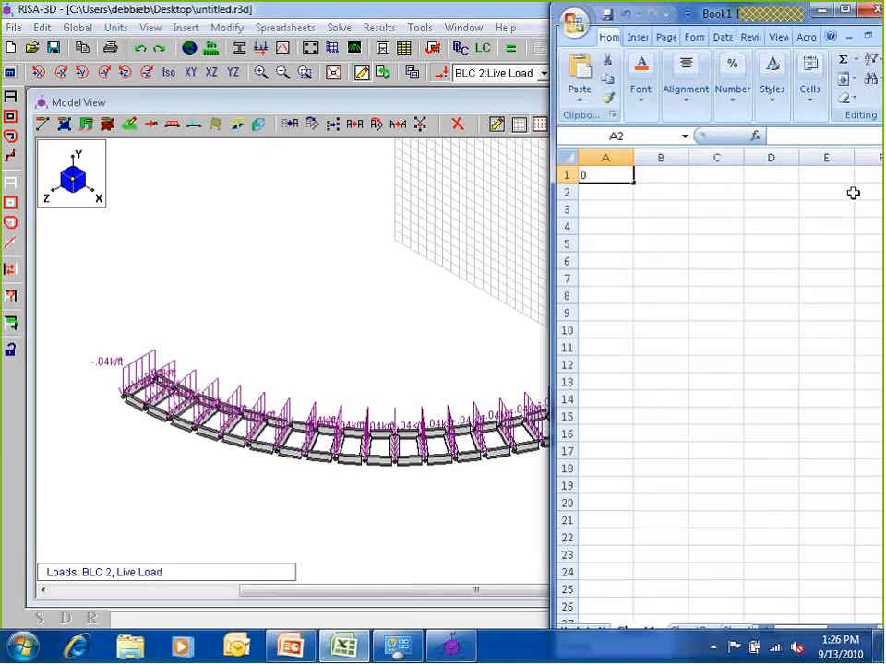
pyautogui.write('1')
pyautogui.press('Return')
pyautogui.write('2')
pyautogui.press('Return')
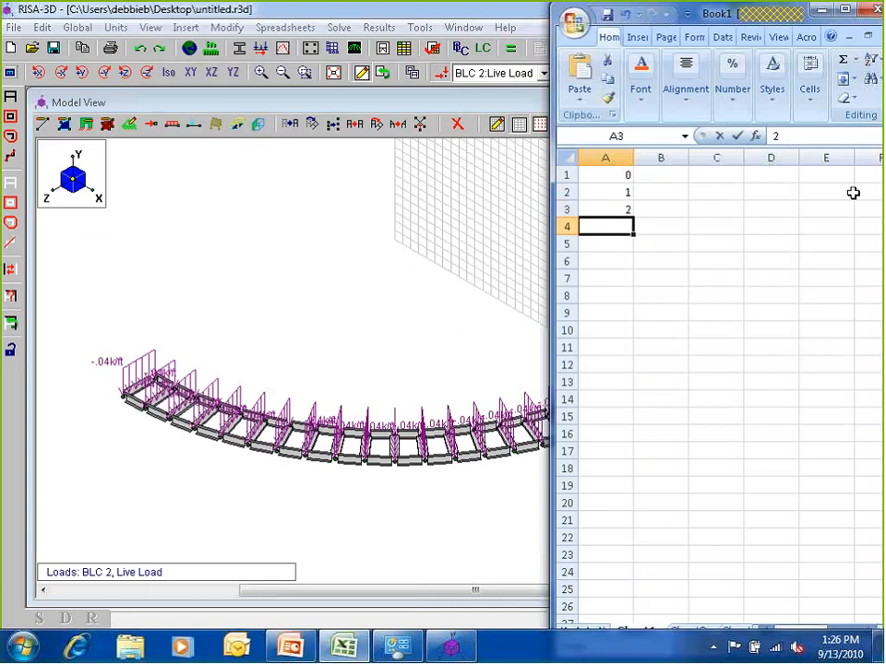
# - Extend the number series down column A to 20 in cell A21 and copy cells A1 to A21
pyautogui.click(630, 176)
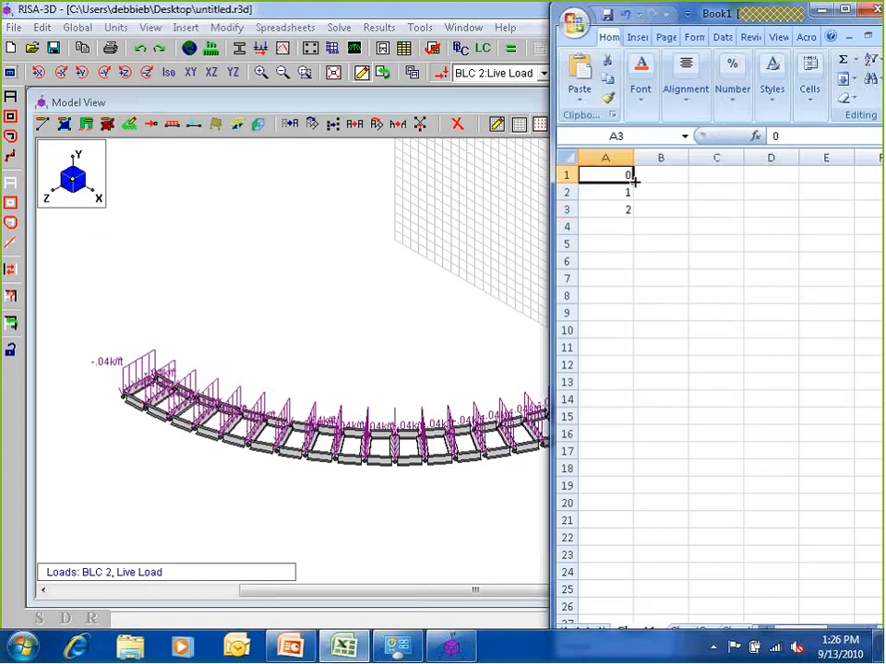
pyautogui.moveTo(635, 182); pyautogui.dragTo(576, 172)
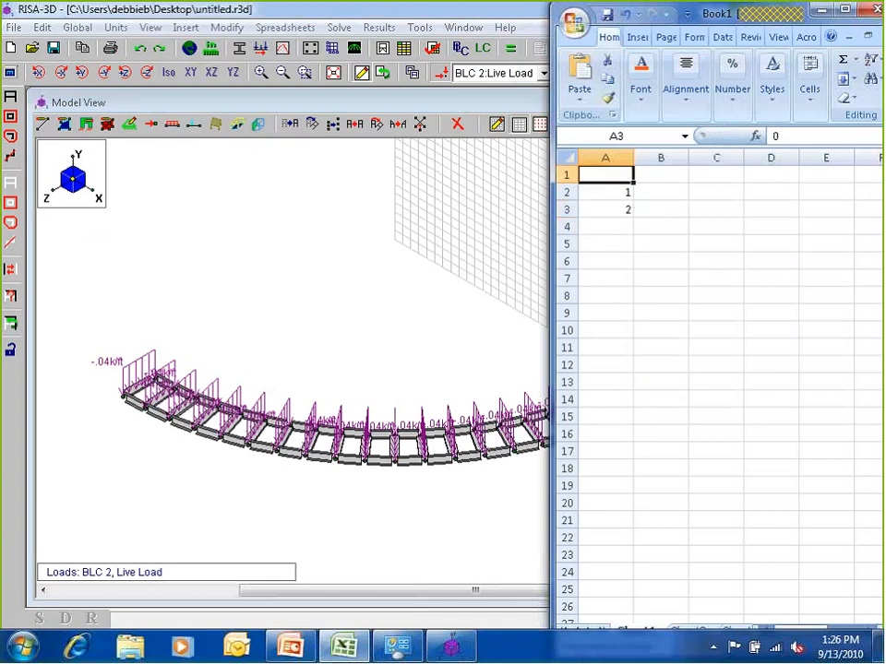
pyautogui.write('0')
pyautogui.press('Return')
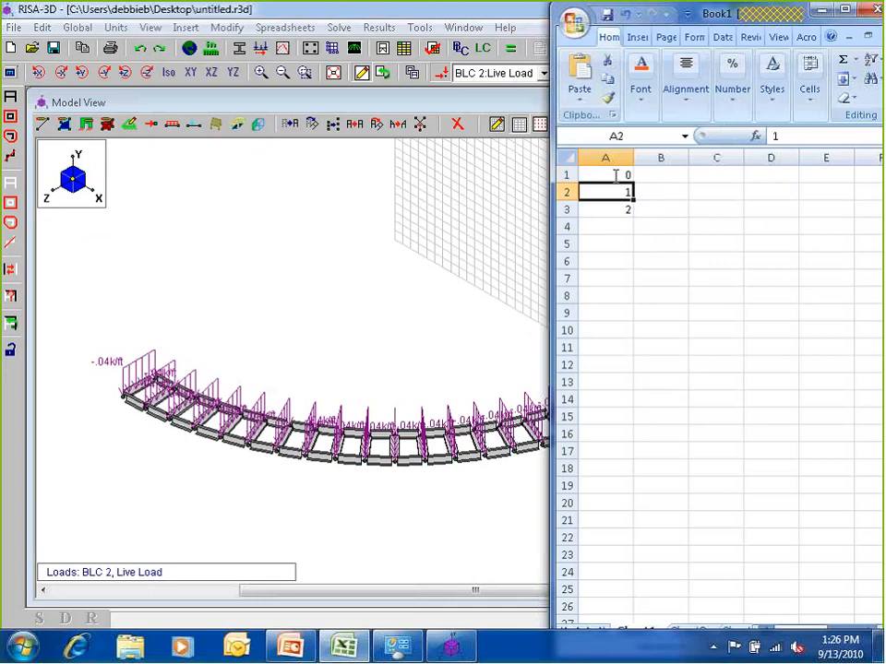
pyautogui.moveTo(615, 175); pyautogui.dragTo(620, 518)
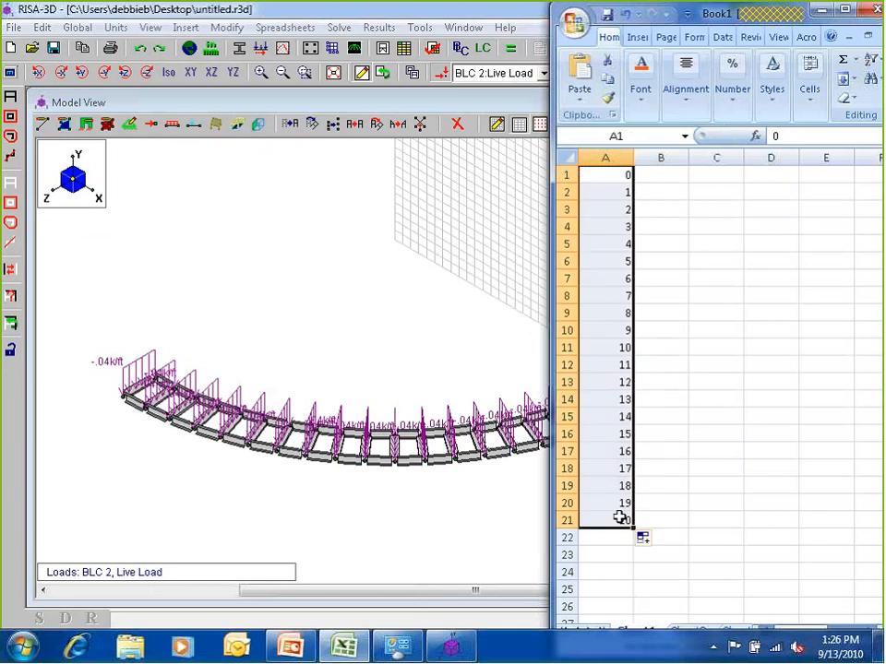
pyautogui.rightClick(607, 347)
pyautogui.click(642, 375)
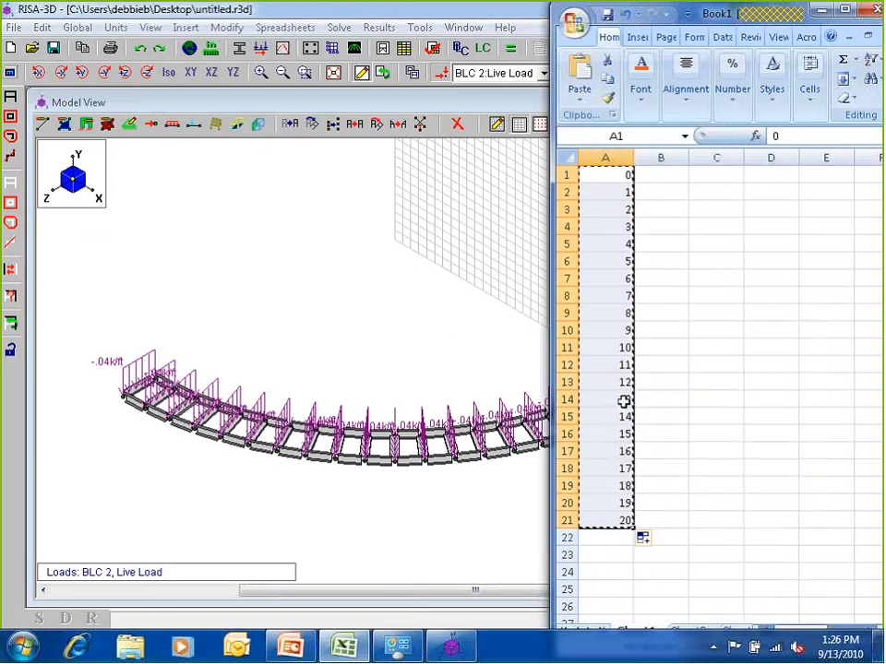
# - Switch to RISA-3D and paste the copied series into the Y coordinates of the Joint Coordinates spreadsheet, starting at joint N1
pyautogui.hotkey('alt', 'Tab')
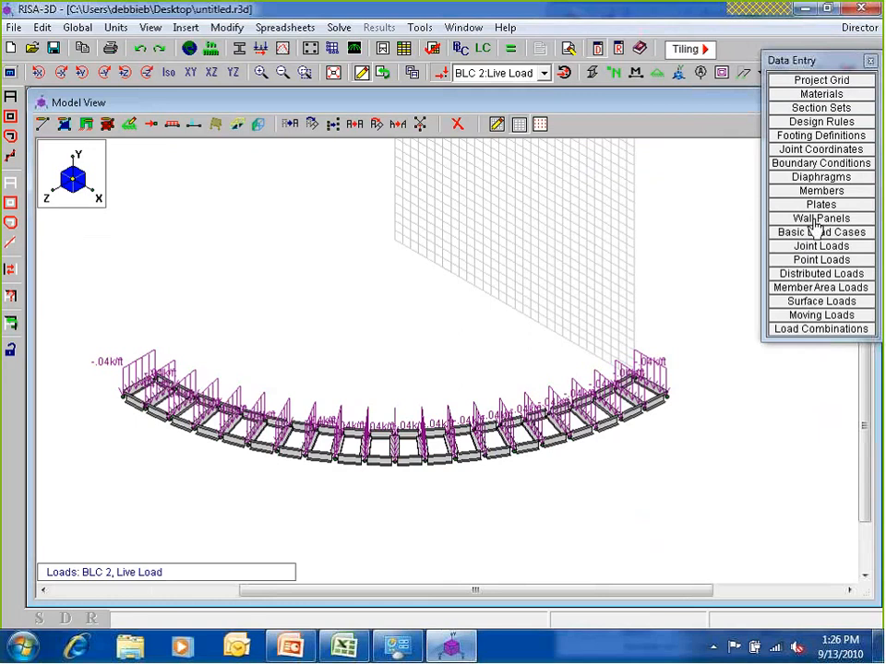
pyautogui.click(820, 148)
pyautogui.moveTo(380, 207); pyautogui.dragTo(467, 143)
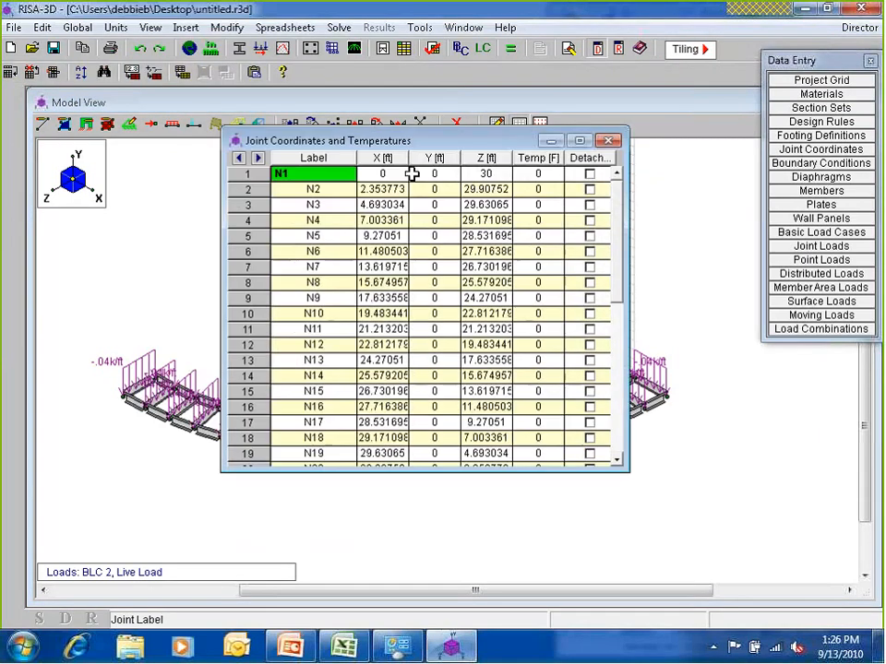
pyautogui.moveTo(412, 174); pyautogui.dragTo(432, 358)
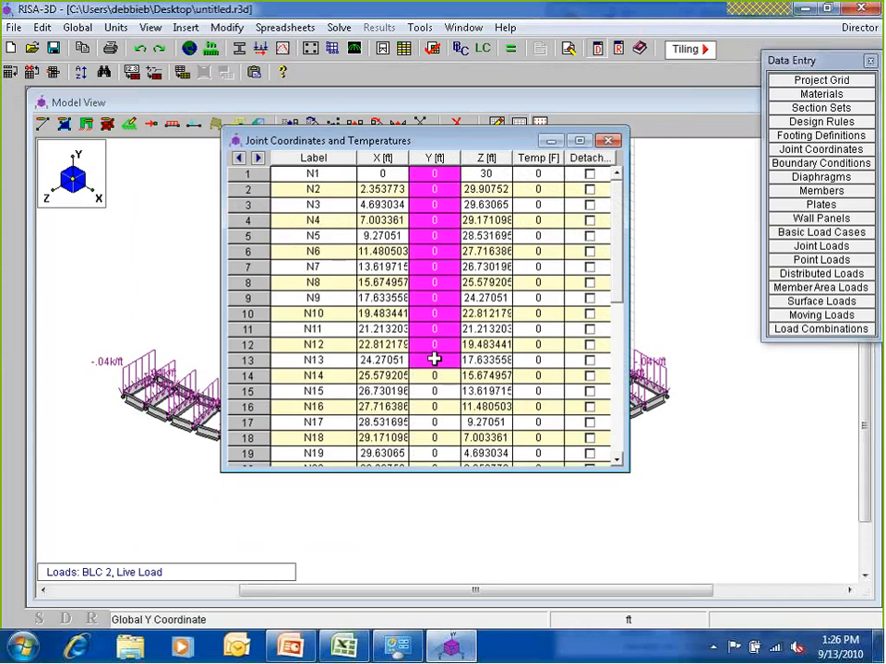
pyautogui.click(433, 267)
pyautogui.click(431, 173)
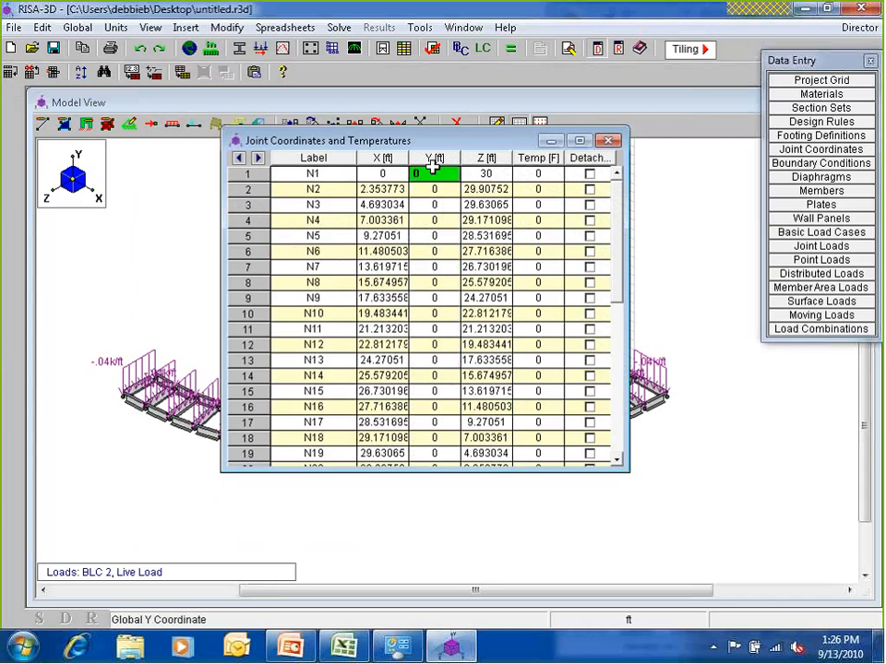
pyautogui.rightClick(422, 172)
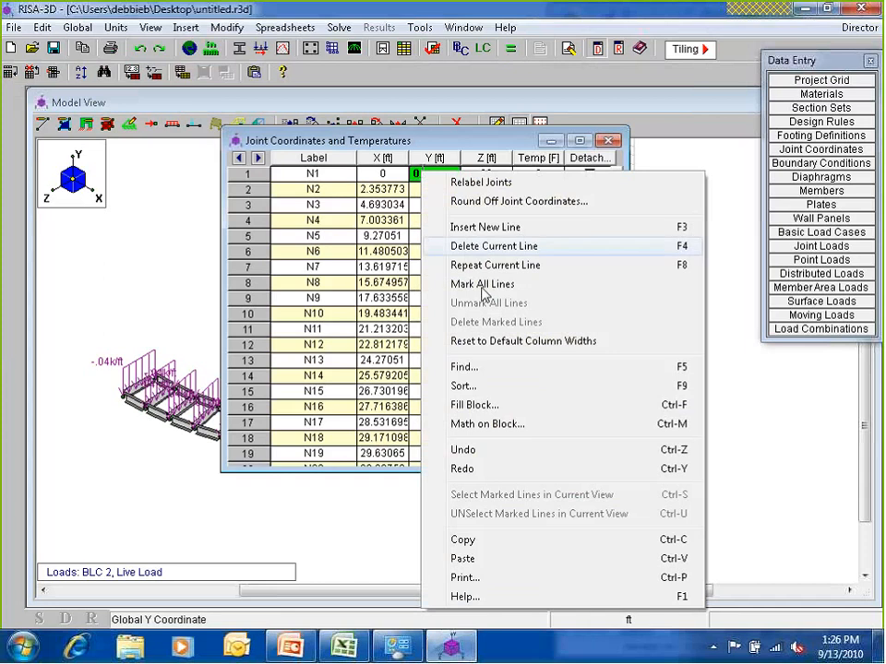
pyautogui.click(505, 559)
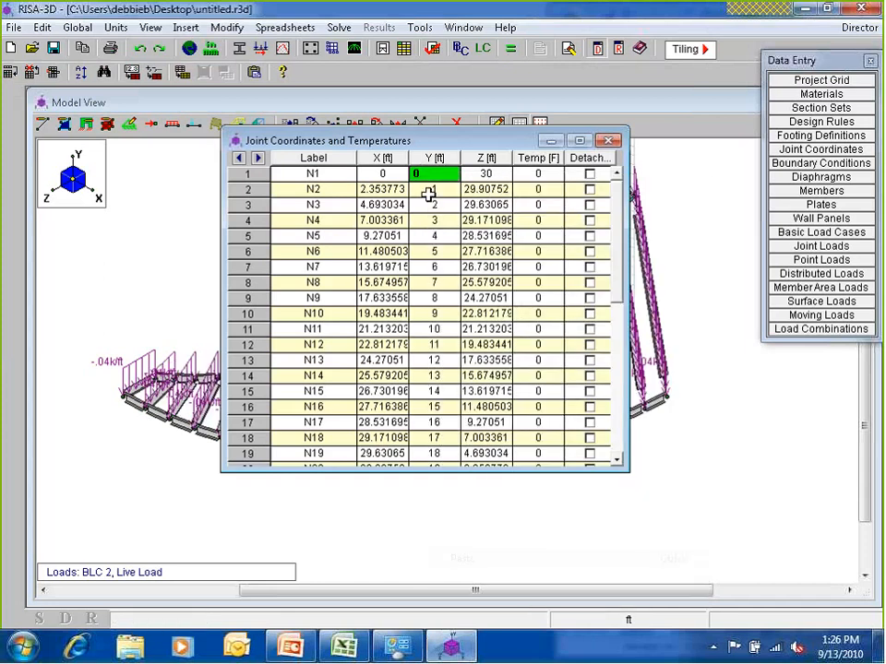
pyautogui.moveTo(468, 139); pyautogui.dragTo(549, 464)
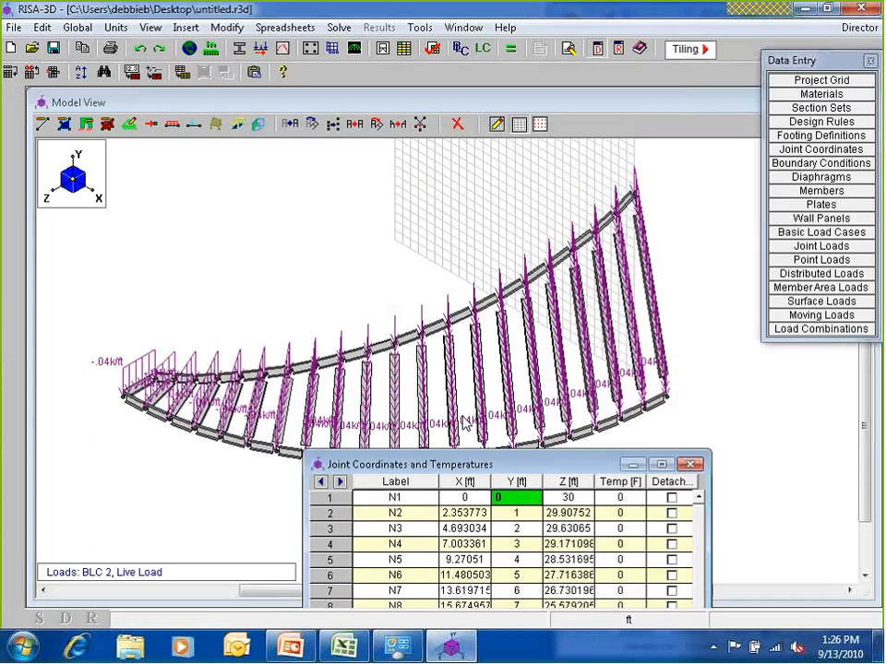
# - Paste the same number series into the Y coordinates starting at joint N22 and close the joint spreadsheet
pyautogui.moveTo(466, 464); pyautogui.dragTo(452, 181)
pyautogui.press('Down')
pyautogui.press('Down')
pyautogui.press('Down')
pyautogui.press('Down')
pyautogui.press('Down')
pyautogui.press('Down')
pyautogui.press('Down')
pyautogui.press('Down')
pyautogui.press('Down')
pyautogui.press('Down')
pyautogui.press('Down')
pyautogui.press('Down')
pyautogui.press('Down')
pyautogui.press('Down')
pyautogui.press('Down')
pyautogui.press('Down')
pyautogui.press('Down')
pyautogui.press('Down')
pyautogui.press('Down')
pyautogui.press('Down')
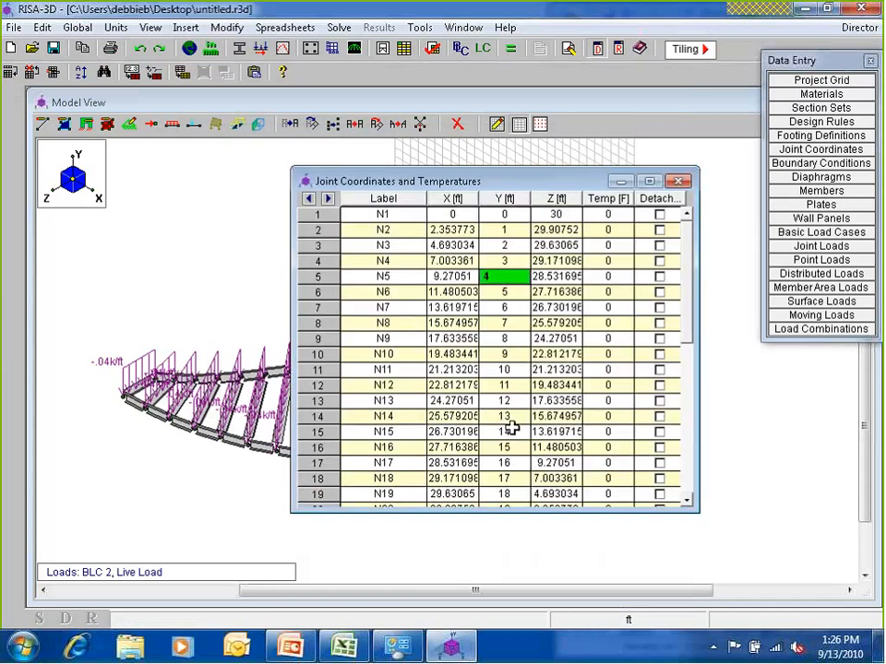
pyautogui.click(505, 369)
pyautogui.rightClick(505, 365)
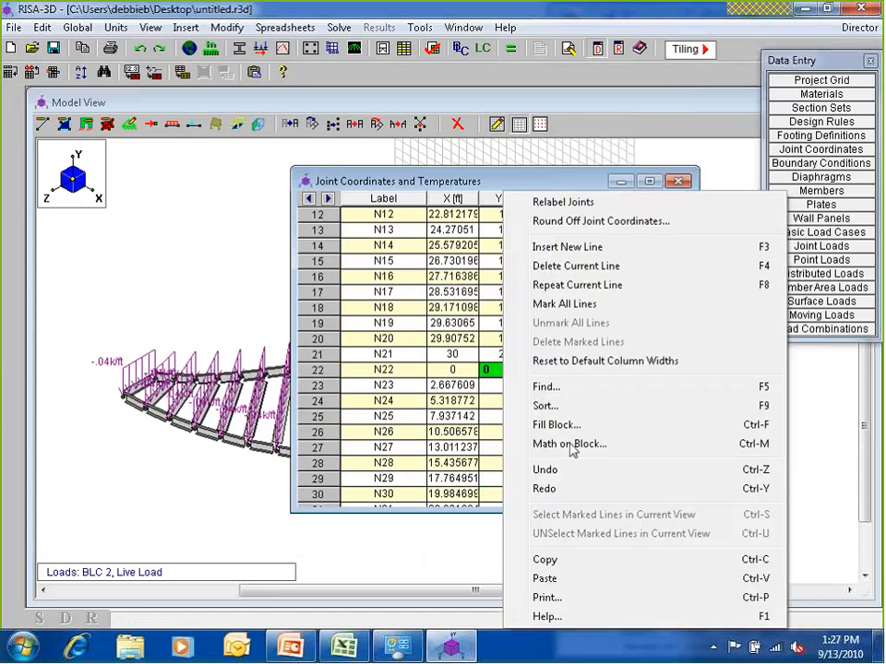
pyautogui.click(553, 579)
pyautogui.click(680, 184)
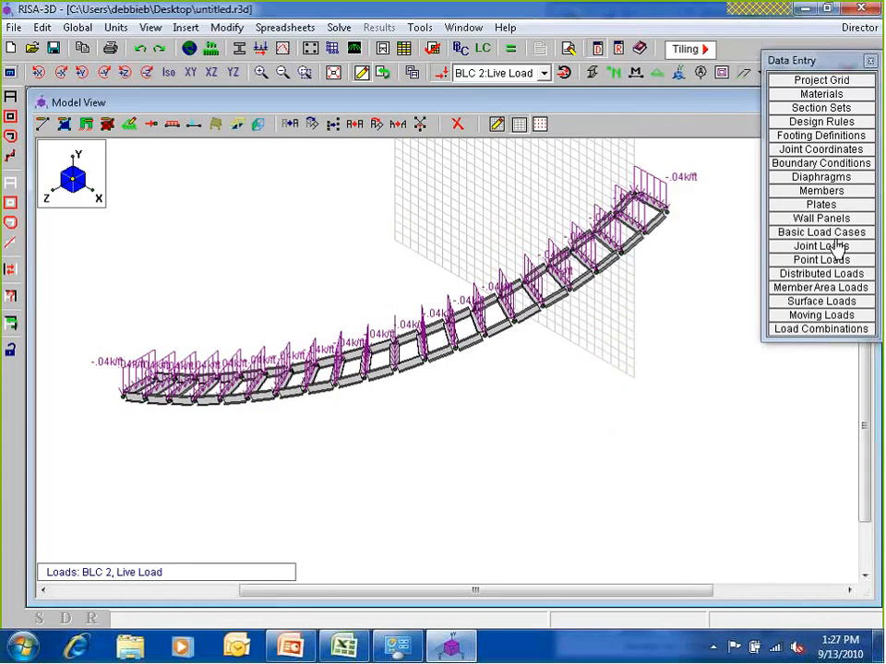
# - Reopen the Joint Coordinates spreadsheet, examine the pasted Y values from joint N1 downward, and close it
pyautogui.click(820, 149)
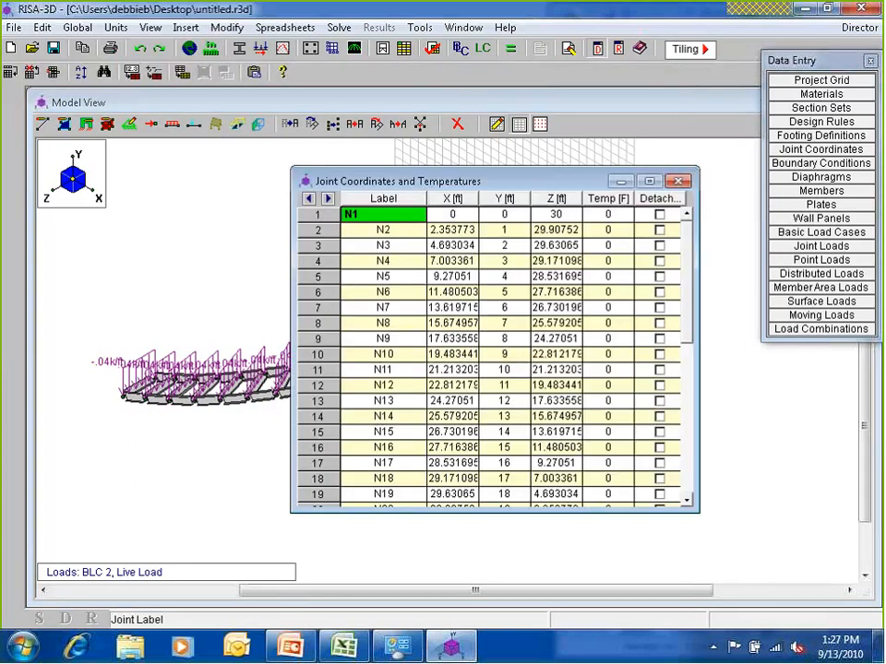
pyautogui.moveTo(694, 514); pyautogui.dragTo(773, 562)
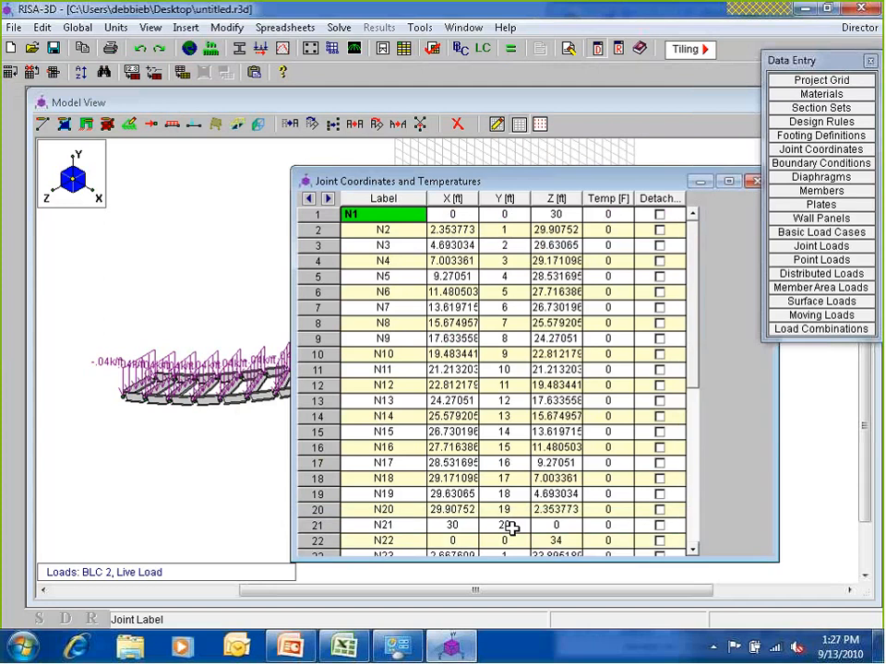
pyautogui.click(507, 215)
pyautogui.moveTo(508, 241); pyautogui.dragTo(508, 534)
pyautogui.click(514, 232)
pyautogui.click(510, 218)
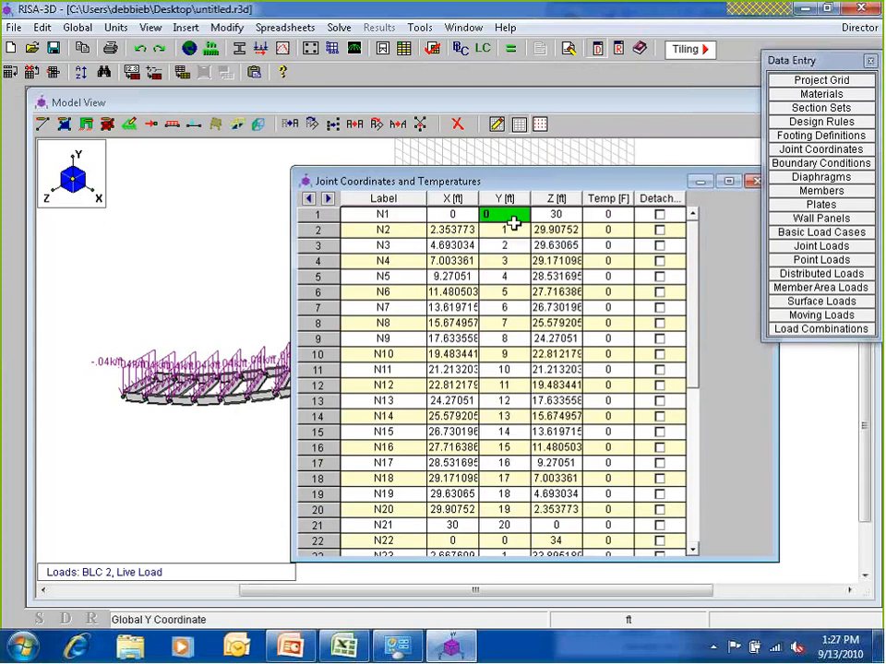
pyautogui.click(508, 230)
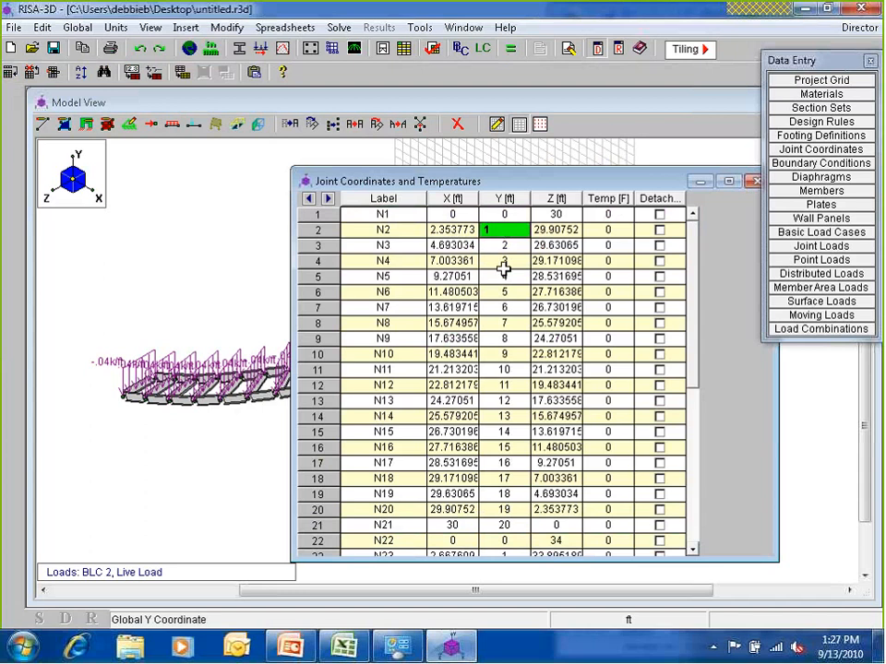
pyautogui.click(507, 261)
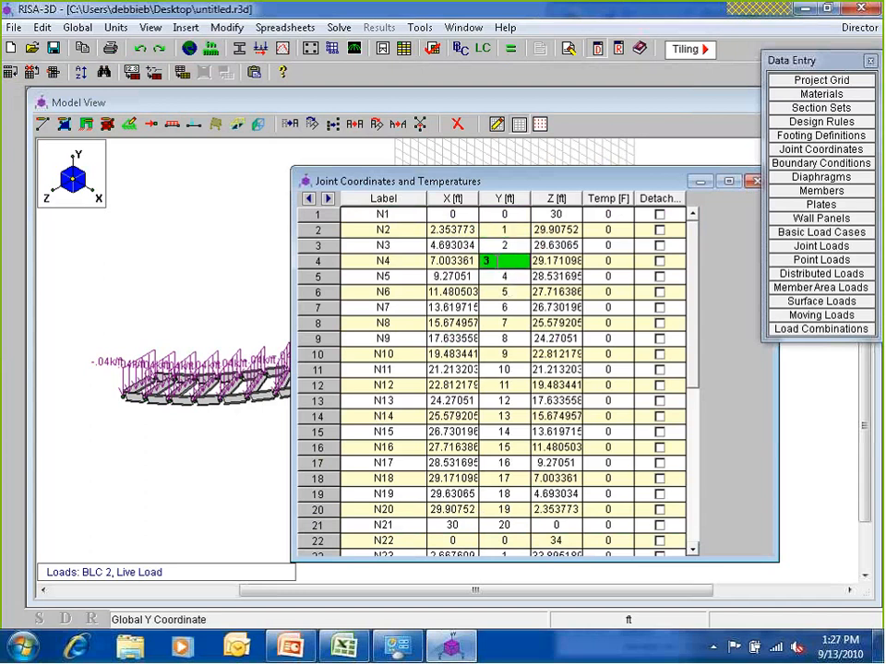
pyautogui.click(506, 232)
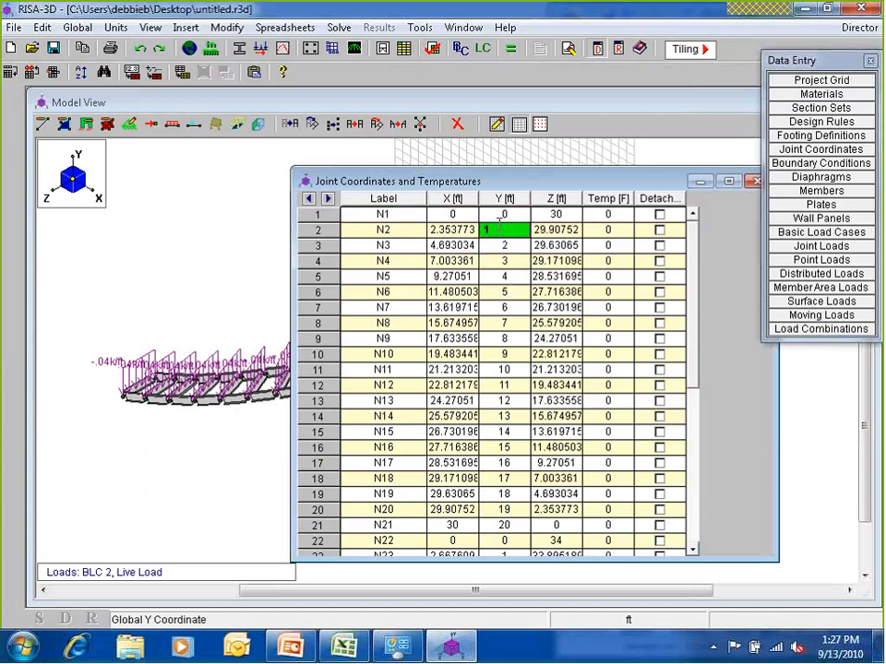
pyautogui.moveTo(503, 215); pyautogui.dragTo(503, 354)
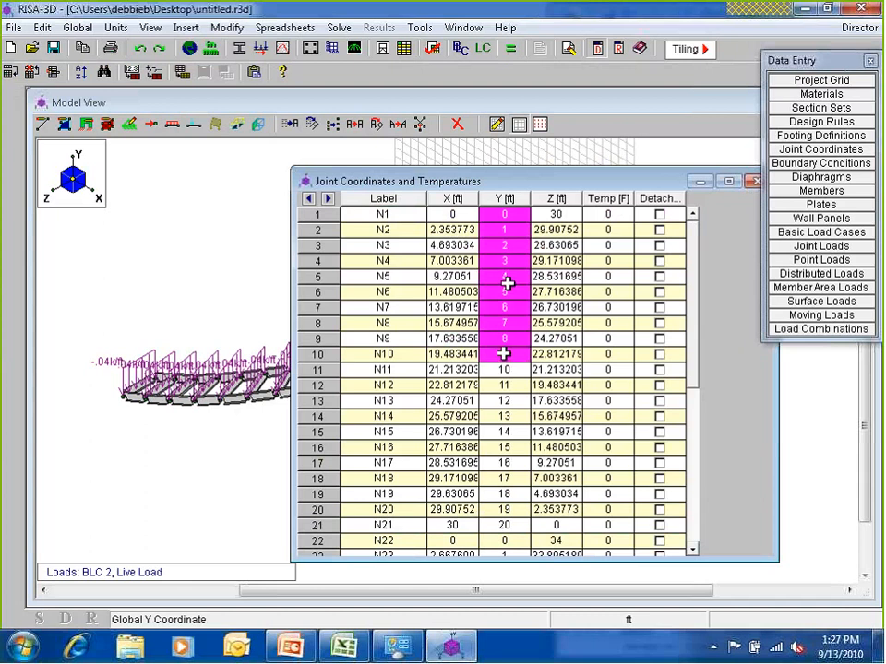
pyautogui.click(452, 245)
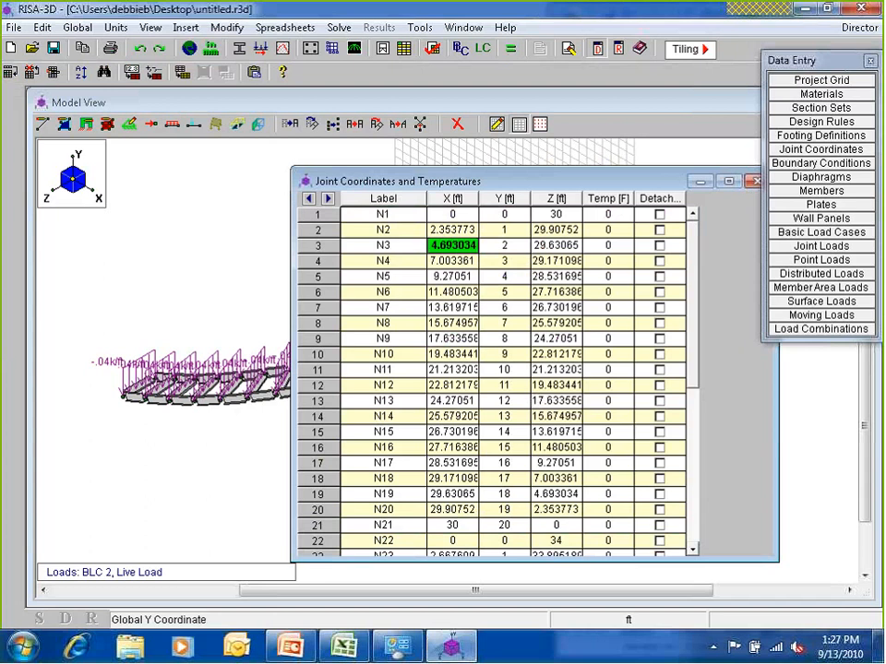
pyautogui.click(753, 186)
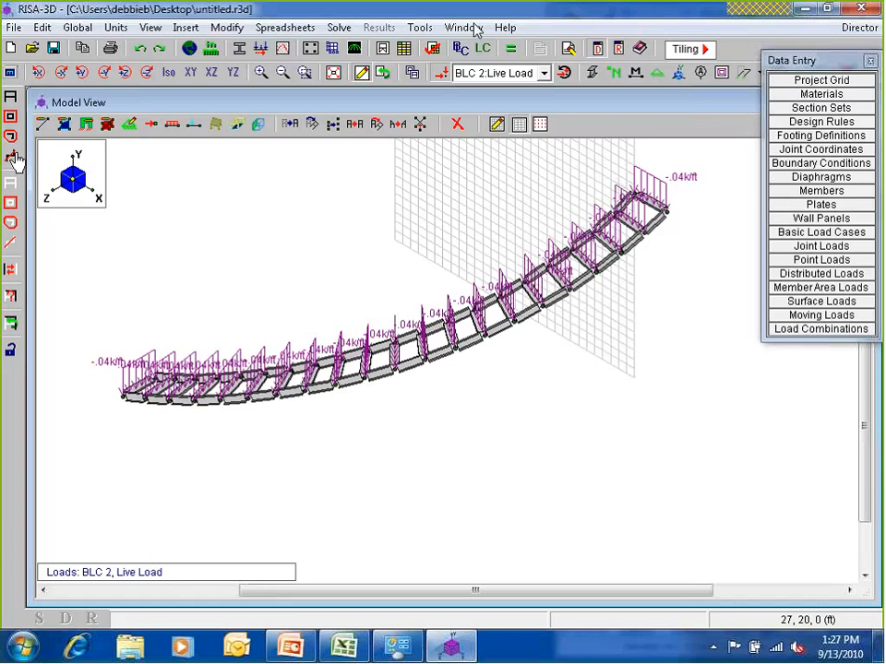
# - Hide the loads and the drawing grid in the model view and display the stair members as wireframe lines
pyautogui.click(438, 71)
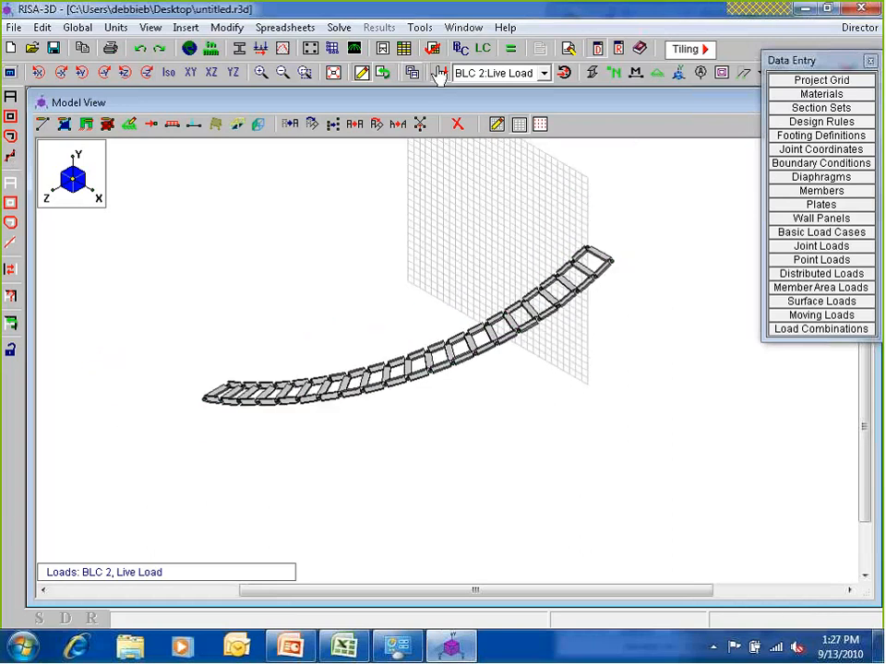
pyautogui.click(592, 73)
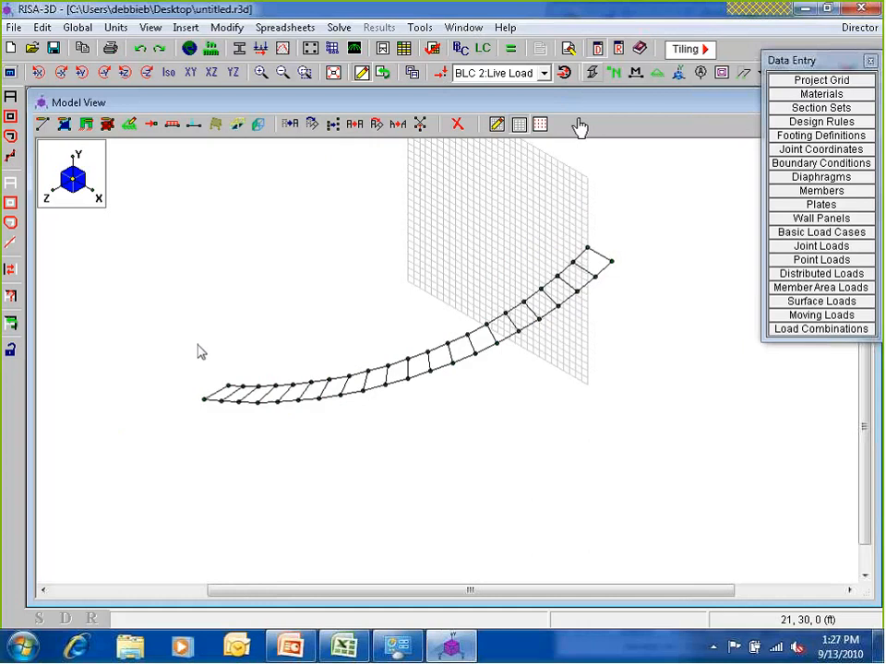
pyautogui.click(519, 125)
pyautogui.click(519, 129)
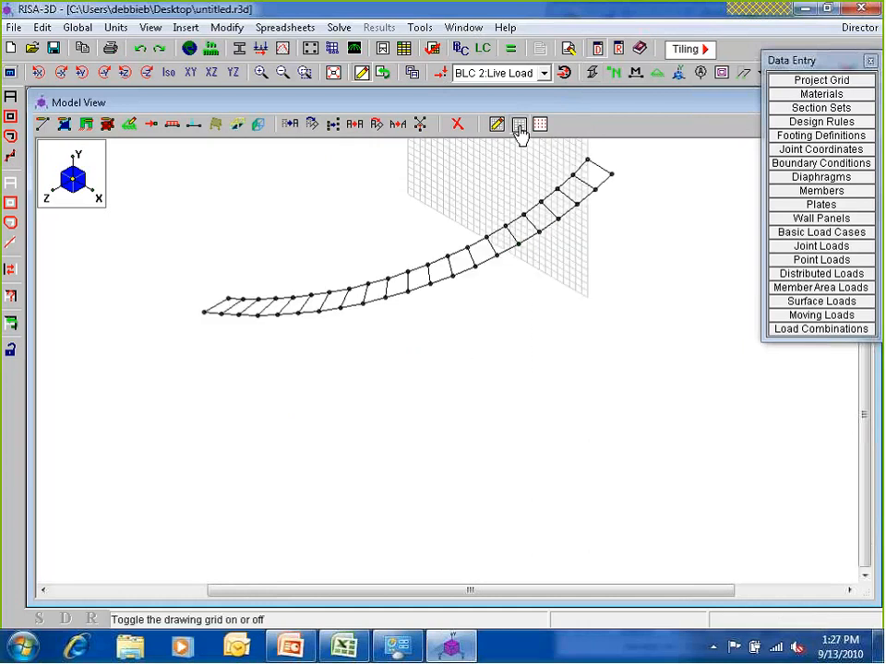
pyautogui.click(519, 129)
pyautogui.moveTo(426, 251); pyautogui.dragTo(433, 295, button='middle')
pyautogui.scroll(2, 433, 295)
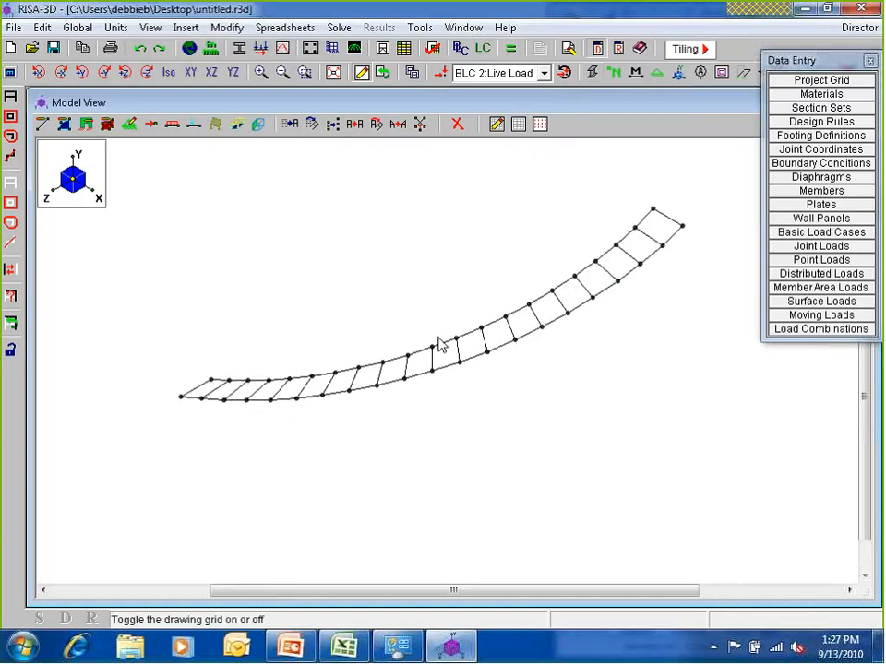
# - Isolate four evenly spaced joints on the outer stringer by inverting the selection and copy them with a Y increment of -5 ft
pyautogui.click(297, 400)
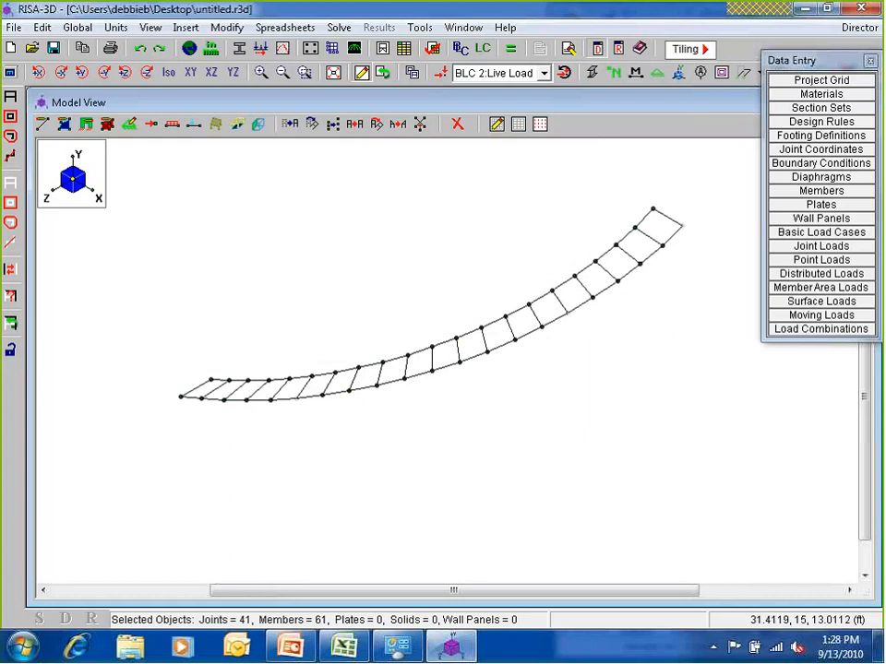
pyautogui.click(431, 371)
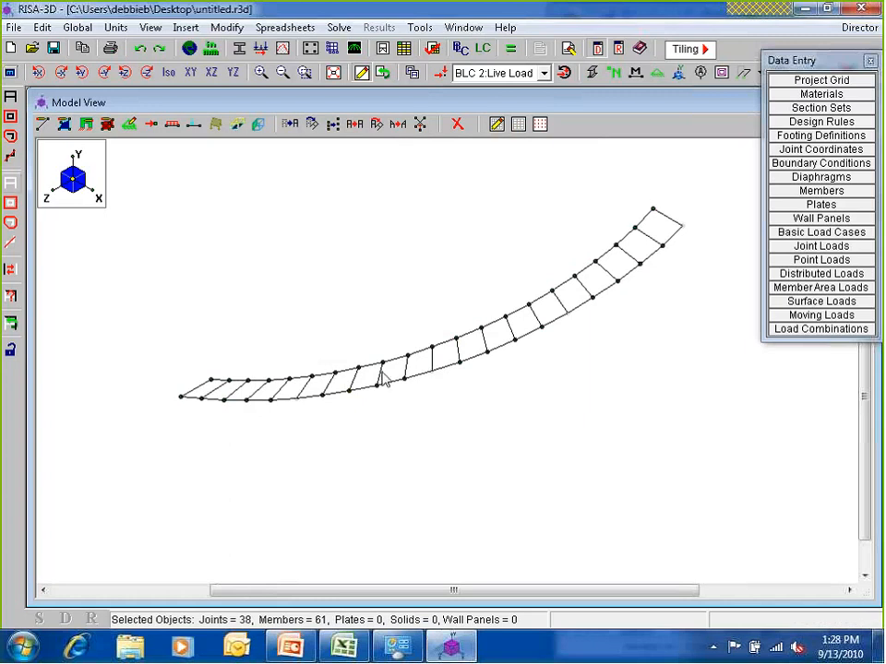
pyautogui.click(11, 274)
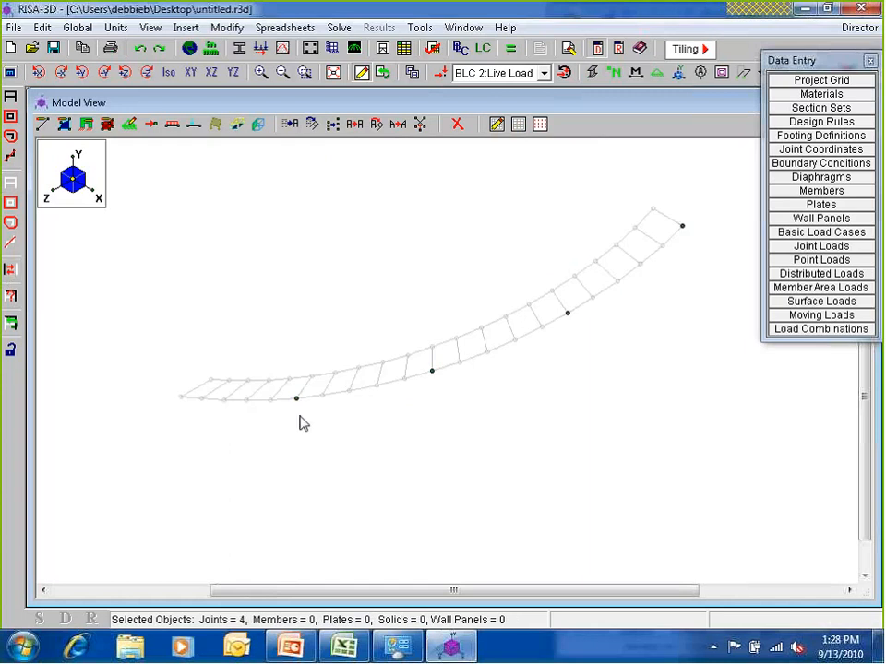
pyautogui.click(355, 124)
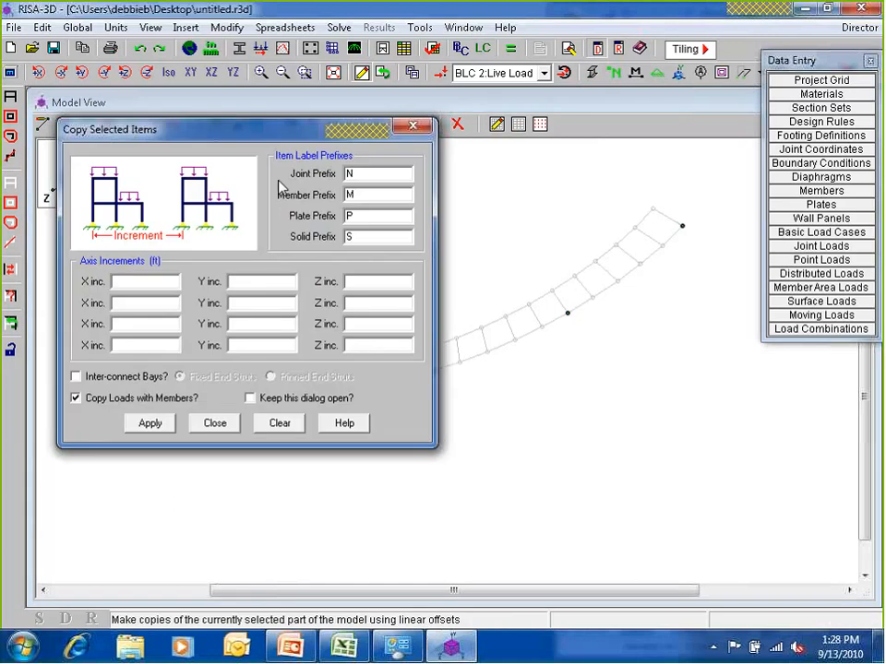
pyautogui.moveTo(268, 129); pyautogui.dragTo(529, 110)
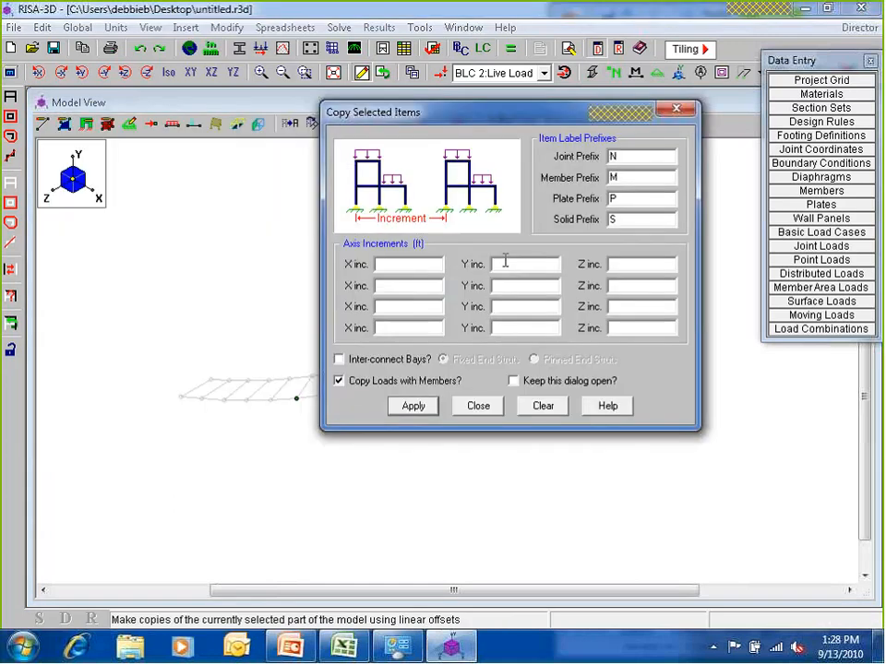
pyautogui.click(505, 264)
pyautogui.write('-5')
pyautogui.click(413, 407)
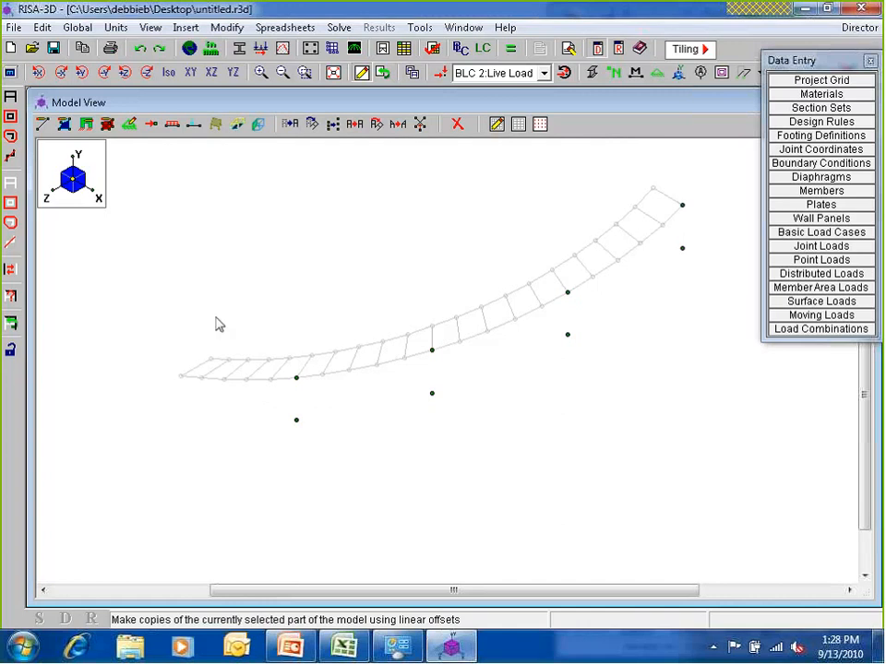
# - Unselect the original joints and the lowest copied joint, and move the other three copies by -5 ft in Y
pyautogui.click(10, 205)
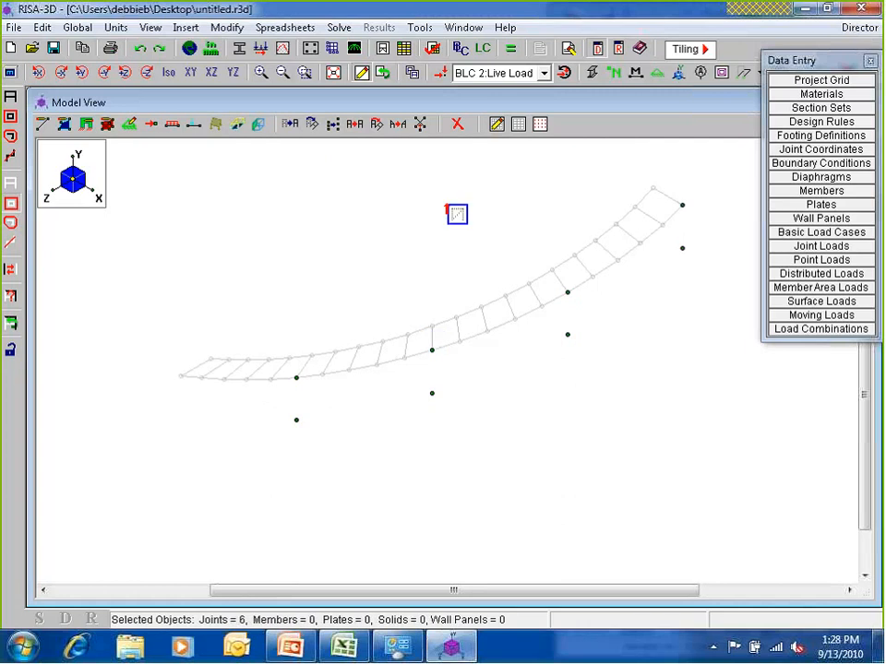
pyautogui.click(290, 124)
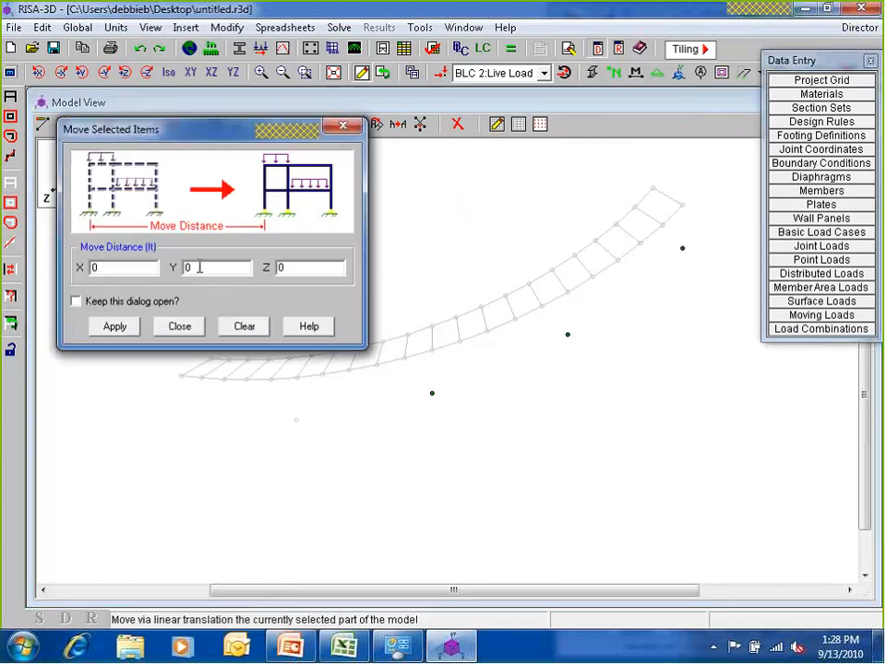
pyautogui.click(199, 267)
pyautogui.press('BackSpace')
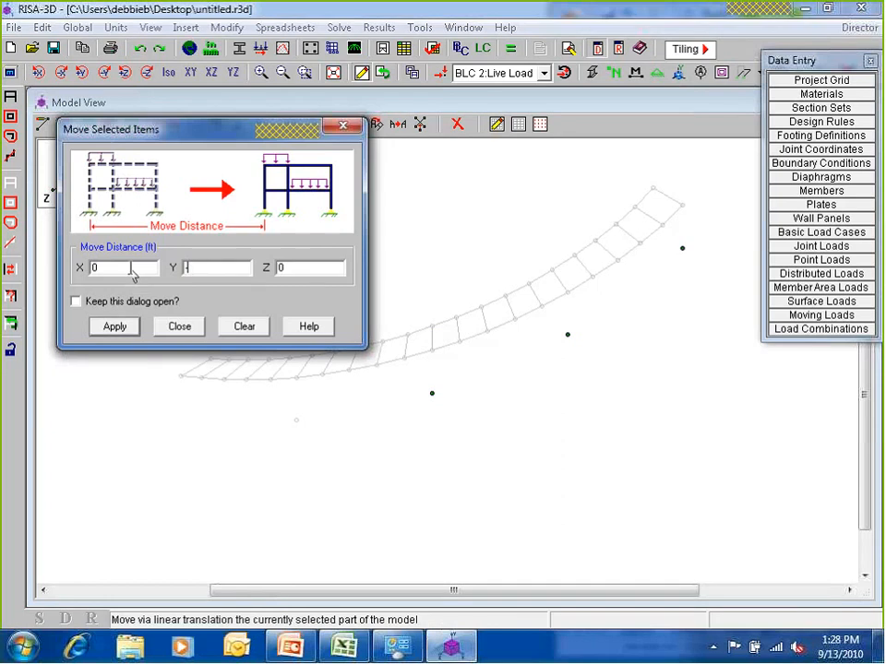
pyautogui.write('-4')
pyautogui.press('Return')
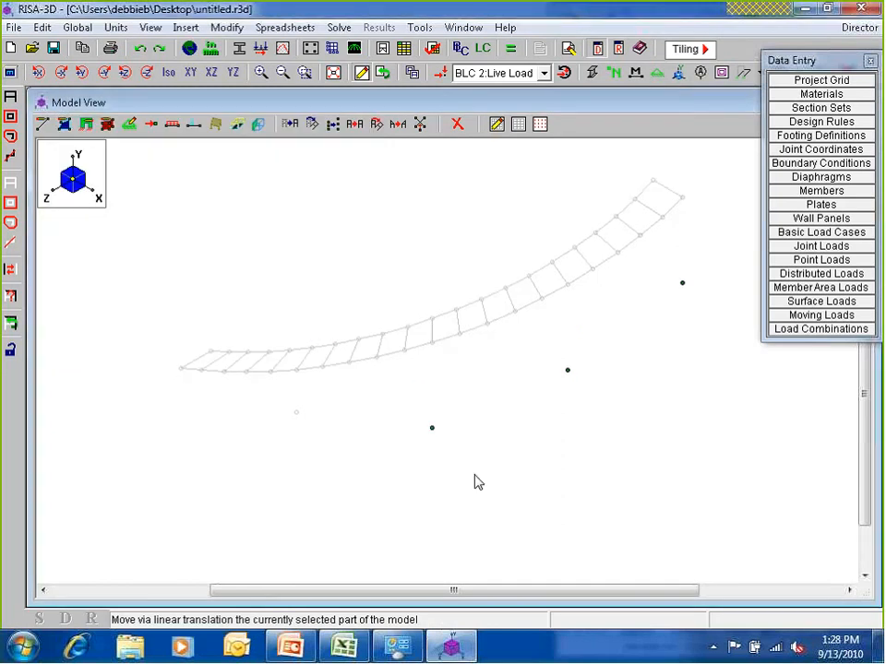
# - Edit the Y coordinates of joints N45 and N46 to bring them down to the base level of the other copied joints
pyautogui.doubleClick(294, 412)
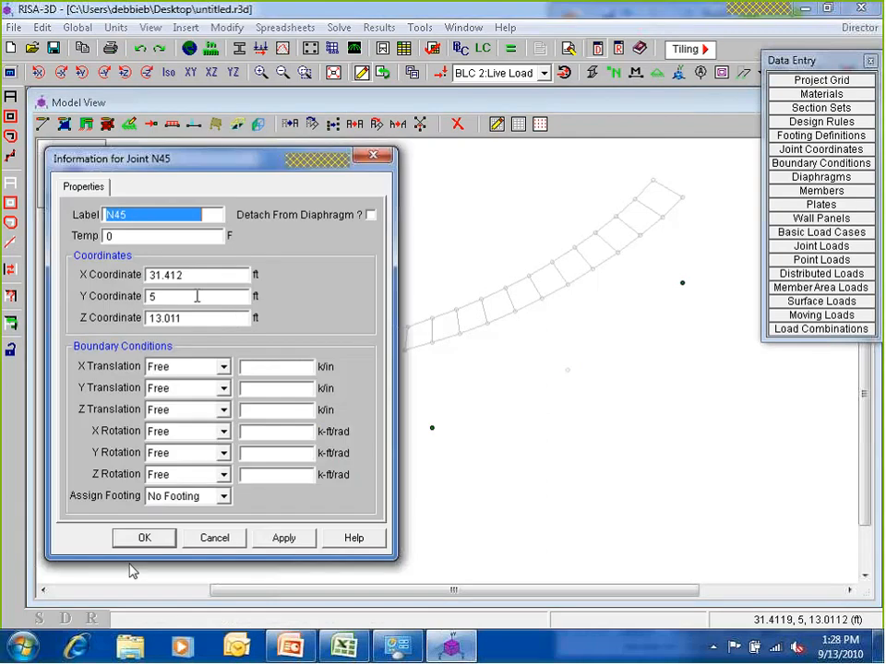
pyautogui.click(144, 538)
pyautogui.doubleClick(683, 284)
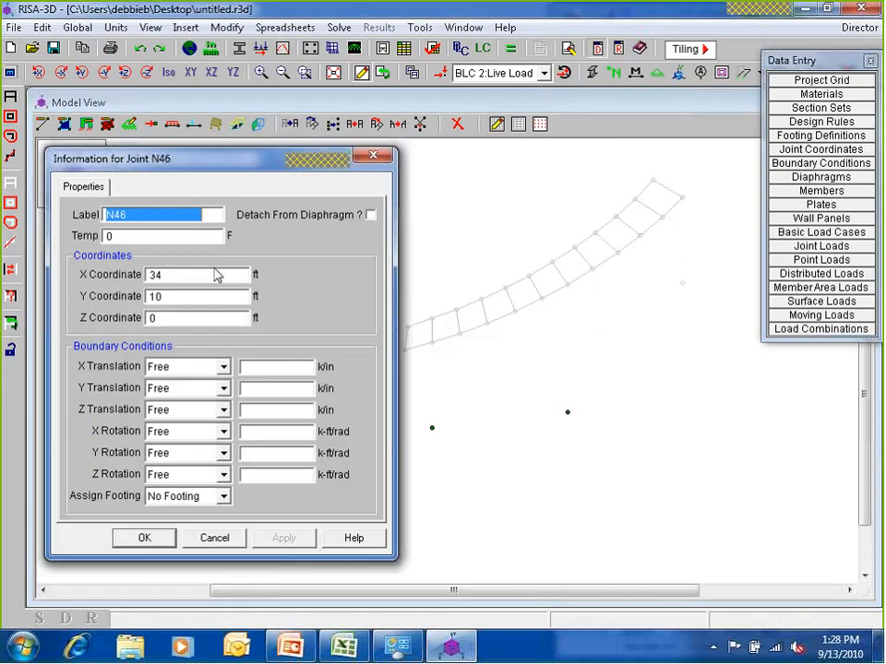
pyautogui.doubleClick(155, 296)
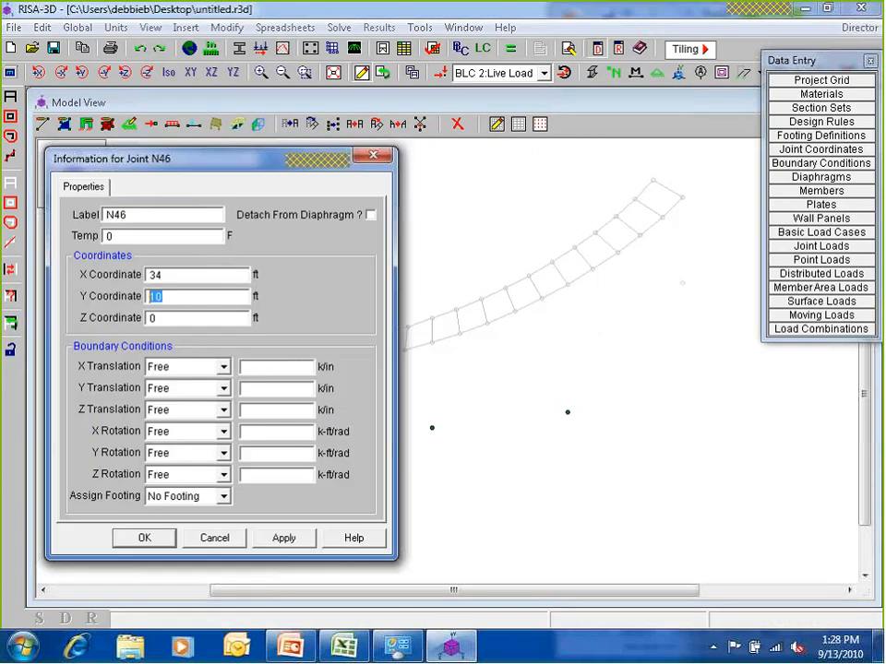
pyautogui.click(159, 541)
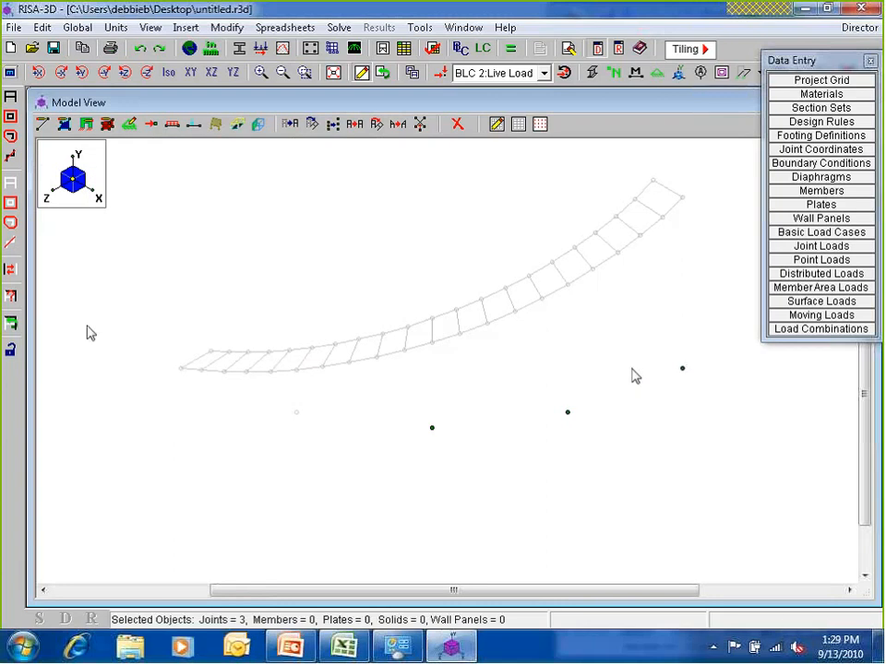
# - Select the whole model and set up point-to-point drawing of hot rolled members with the Posts section set
pyautogui.click(10, 96)
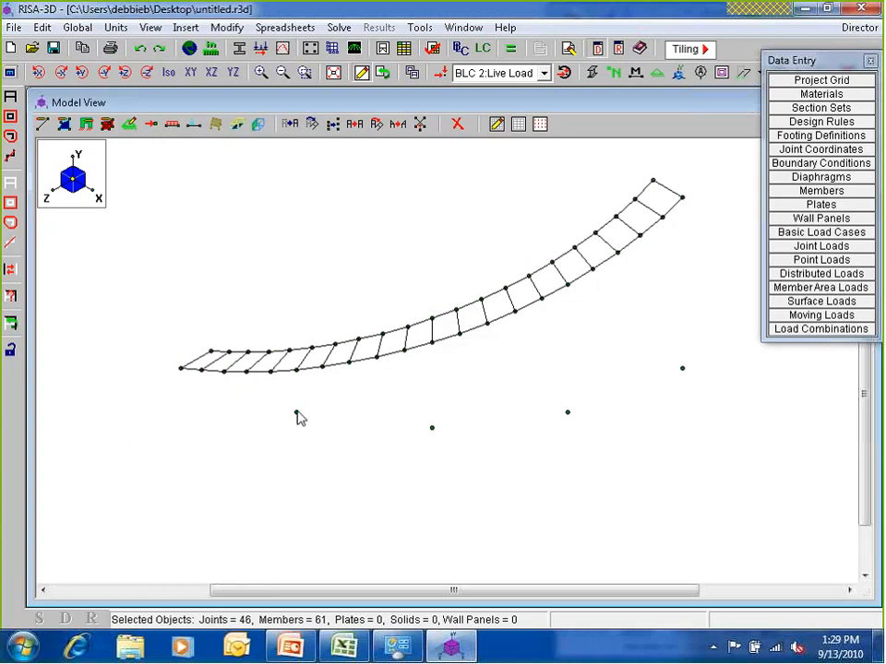
pyautogui.click(43, 123)
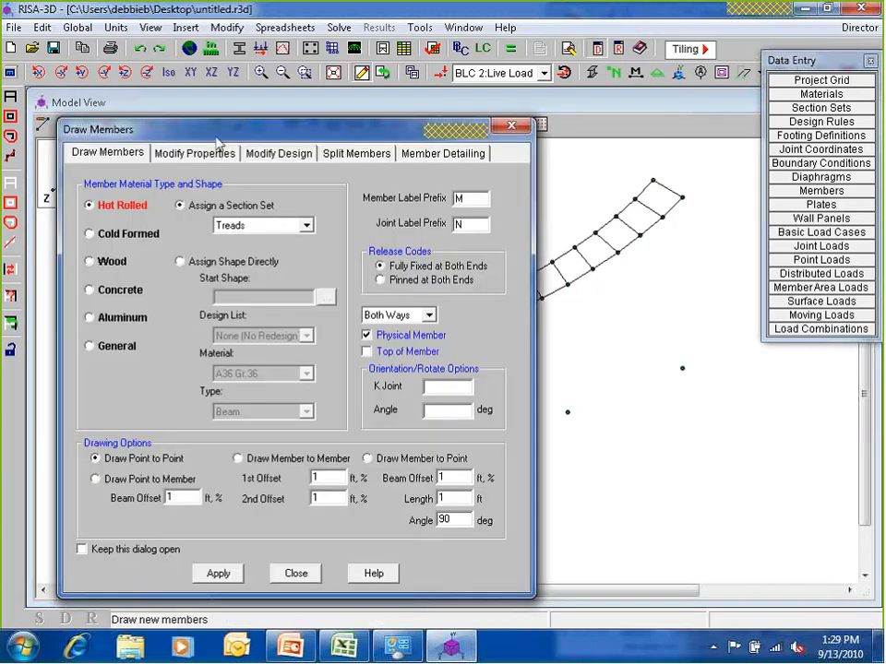
pyautogui.moveTo(215, 134); pyautogui.dragTo(249, 60)
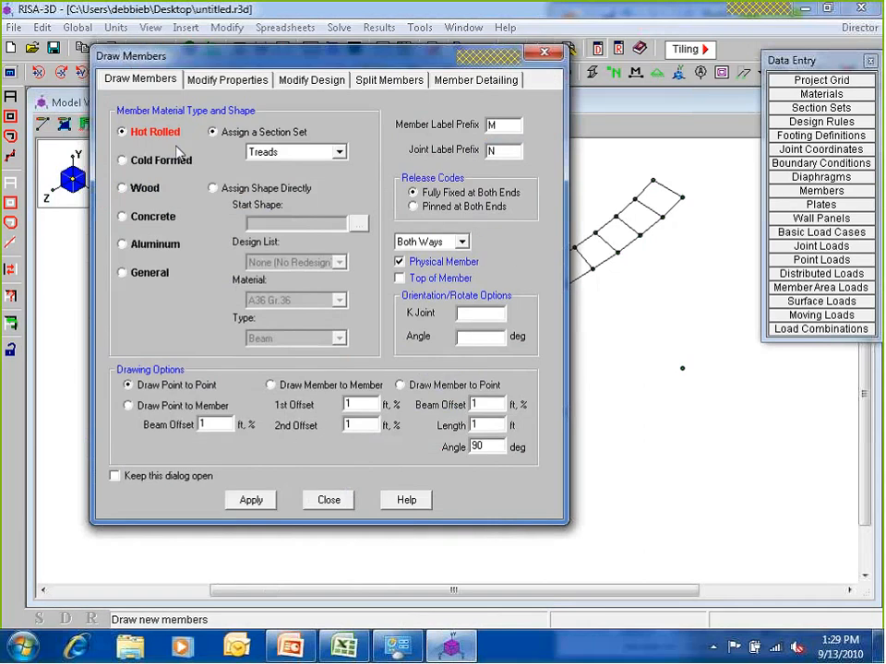
pyautogui.click(295, 153)
pyautogui.click(268, 189)
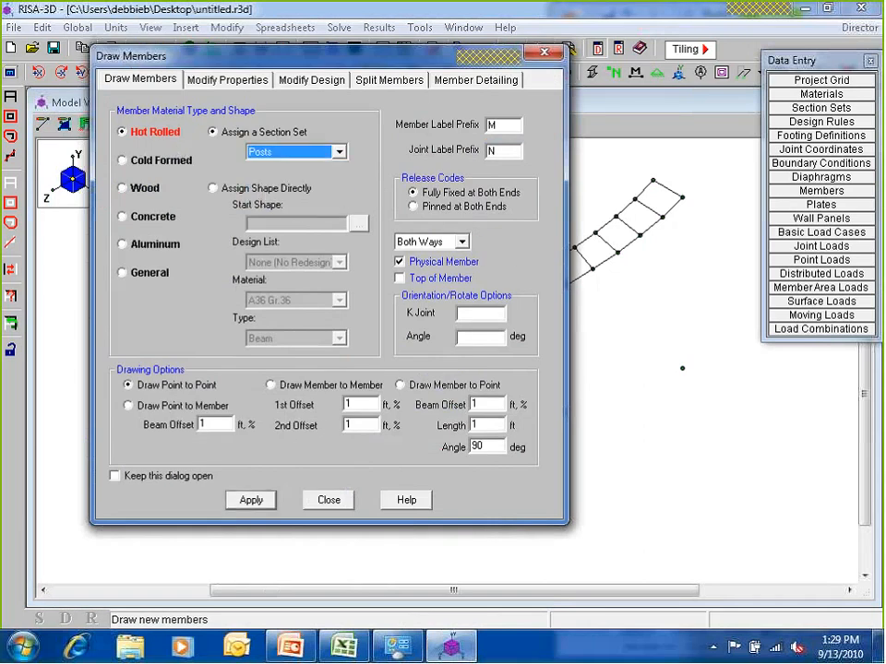
pyautogui.click(251, 499)
# - Try to draw the first two posts from their base joints to the outer stringer, and undo both
pyautogui.click(296, 411)
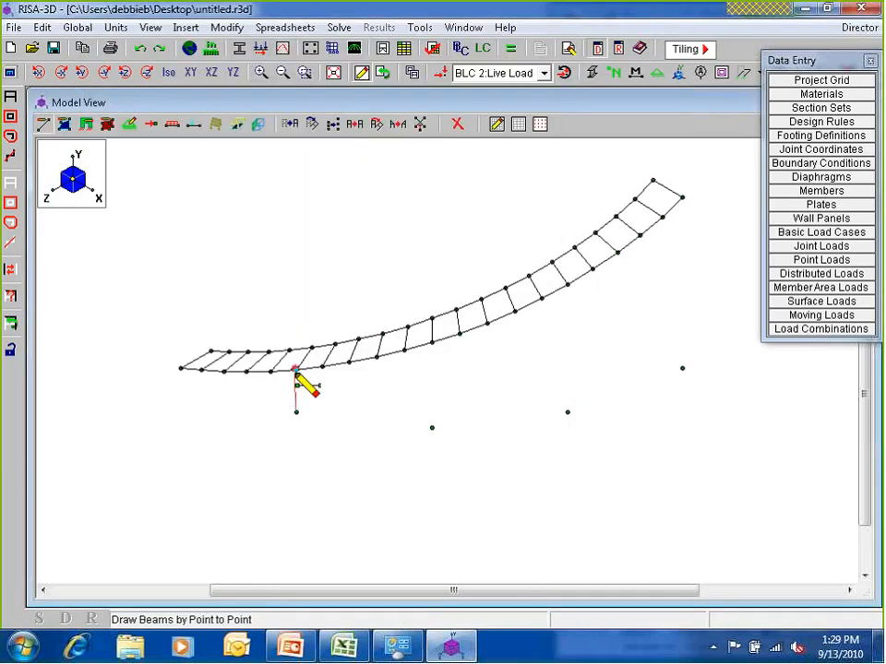
pyautogui.click(297, 369)
pyautogui.click(431, 427)
pyautogui.click(431, 342)
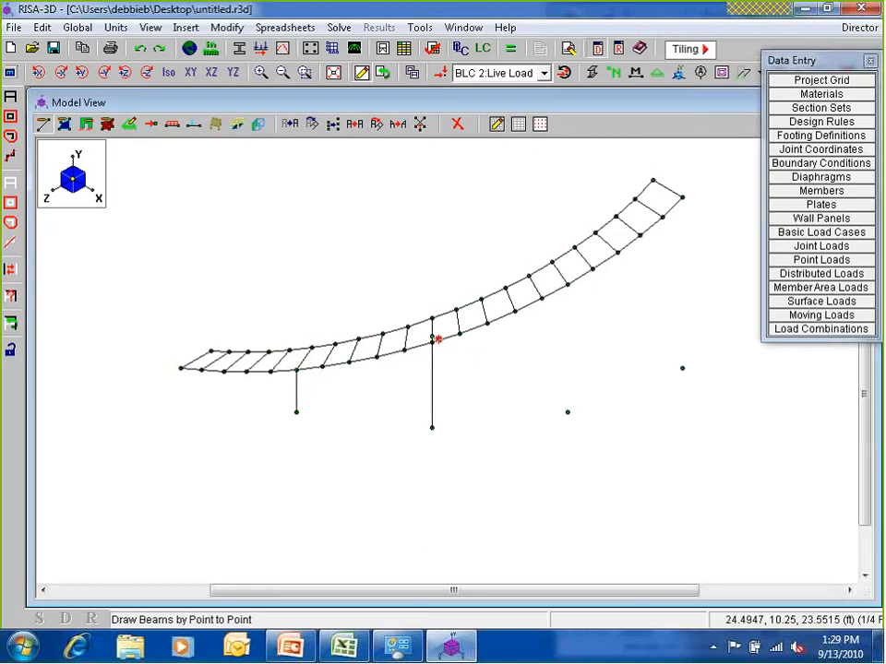
pyautogui.click(140, 48)
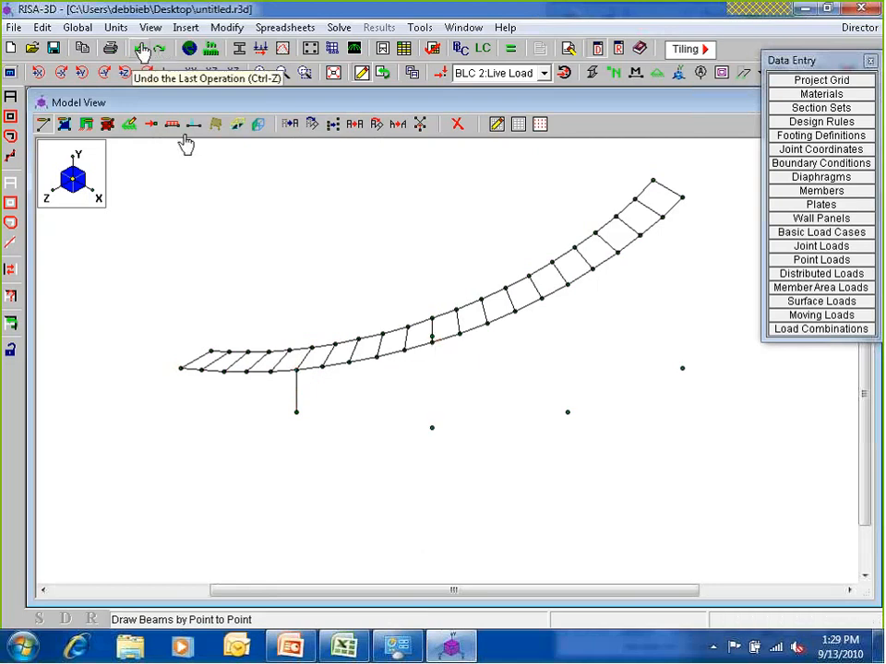
pyautogui.hotkey('ctrl', 'z')
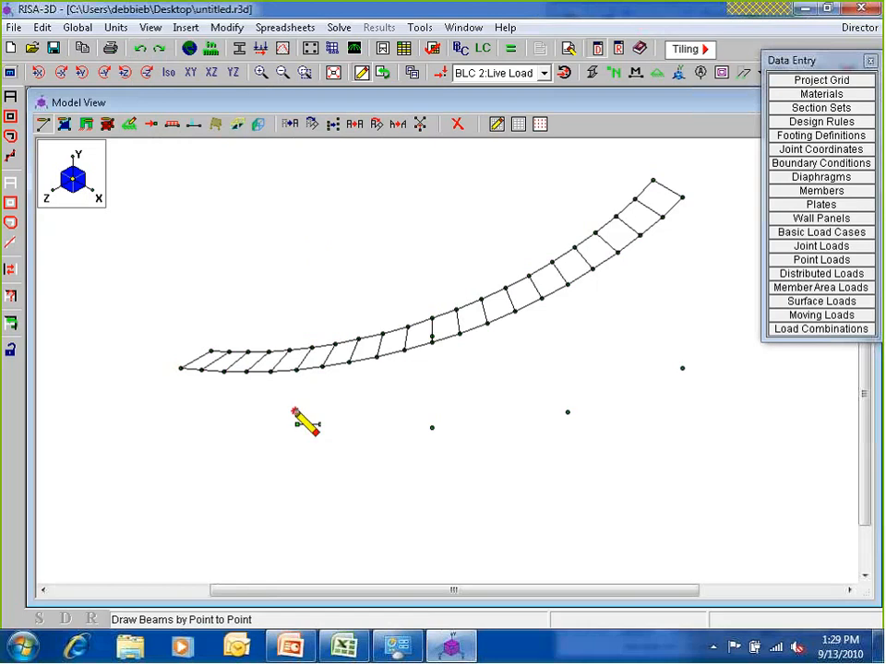
# - Draw four vertical posts from the base joints up to the matching joints on the outer stringer
pyautogui.click(295, 411)
pyautogui.click(296, 369)
pyautogui.click(431, 427)
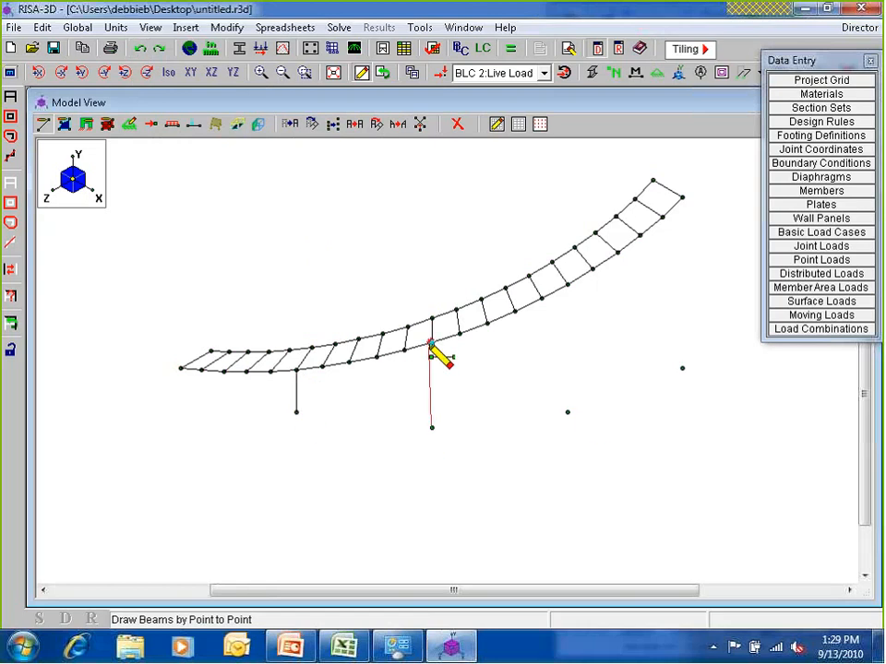
pyautogui.click(431, 343)
pyautogui.click(567, 412)
pyautogui.click(567, 285)
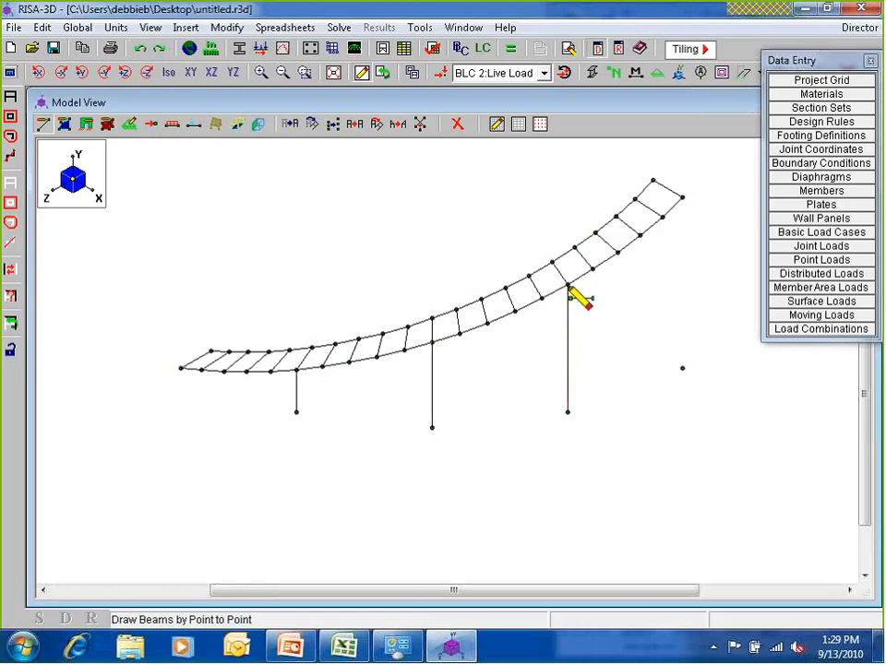
pyautogui.click(682, 368)
pyautogui.click(683, 198)
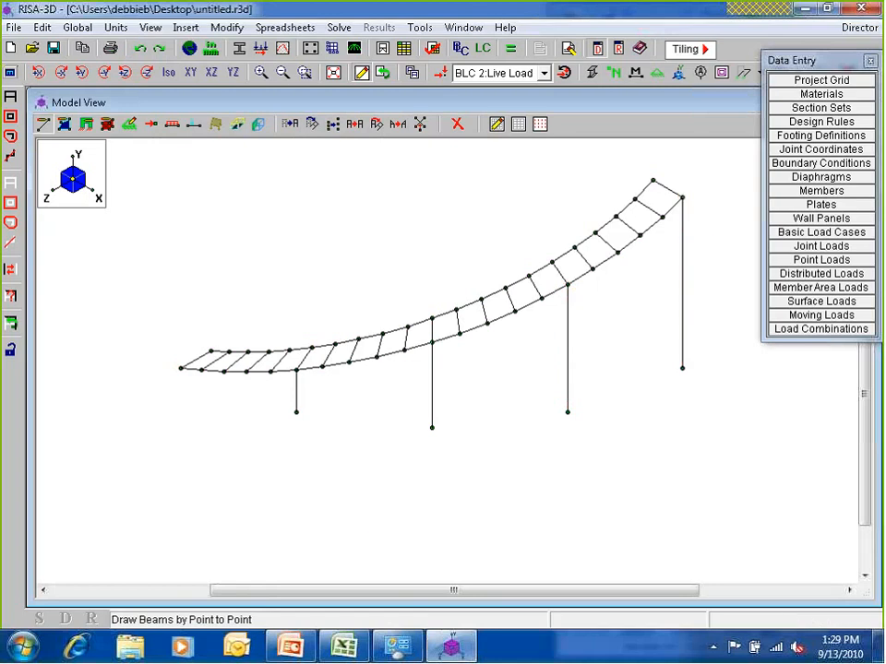
# - Apply Fixed boundary conditions to the base joints of all four posts
pyautogui.click(130, 126)
pyautogui.click(188, 388)
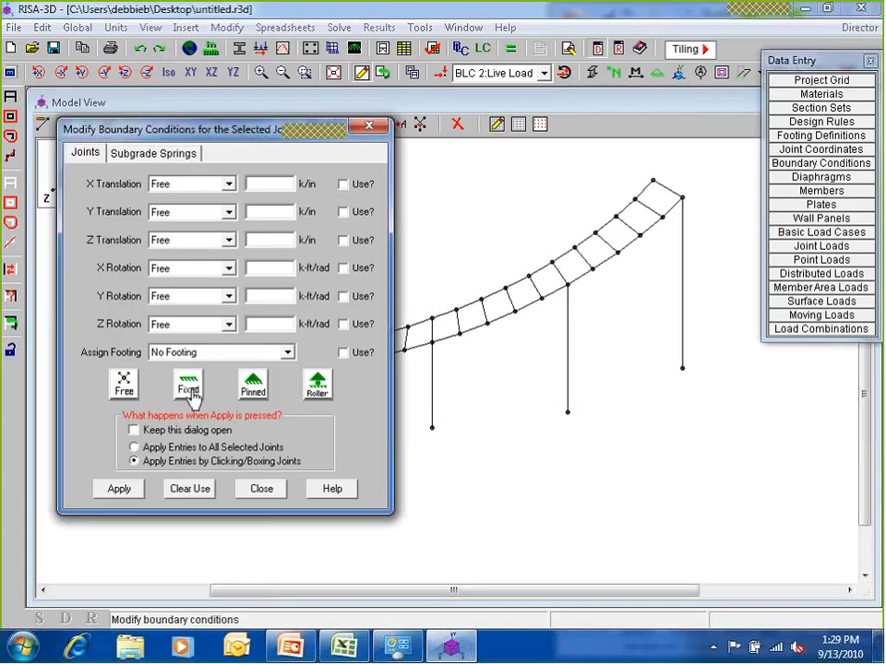
pyautogui.click(107, 494)
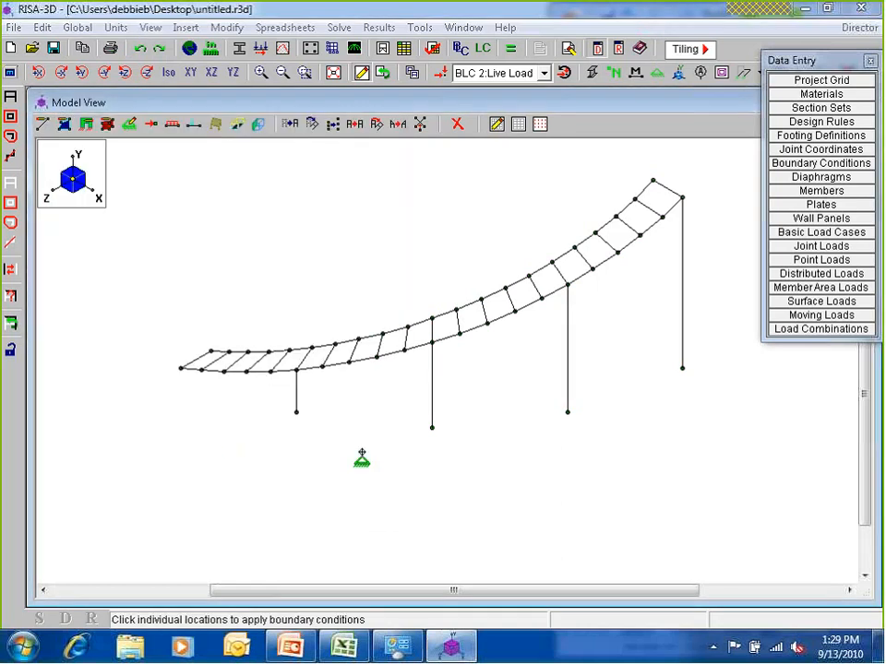
pyautogui.click(432, 427)
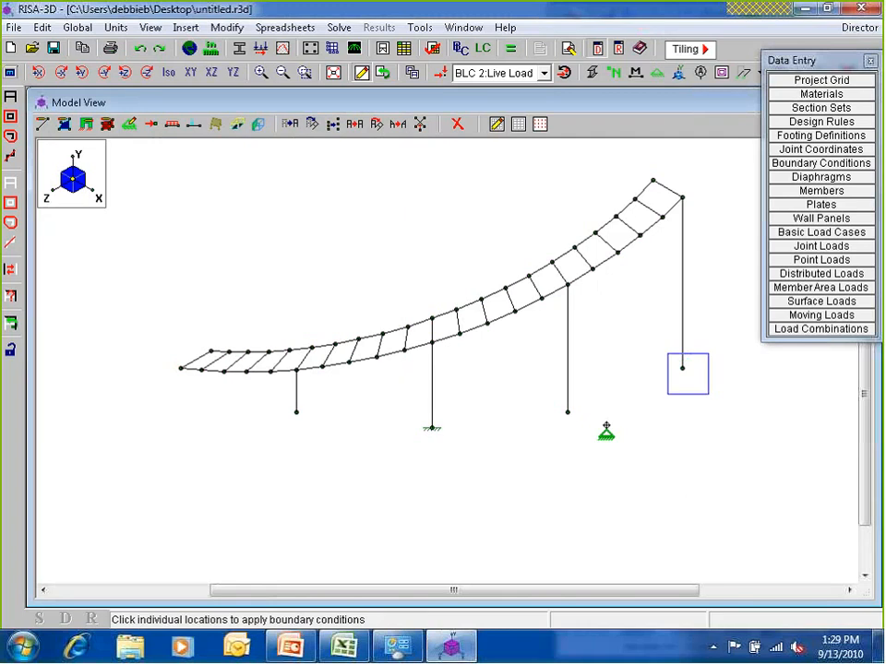
pyautogui.click(682, 369)
pyautogui.click(568, 413)
pyautogui.click(296, 413)
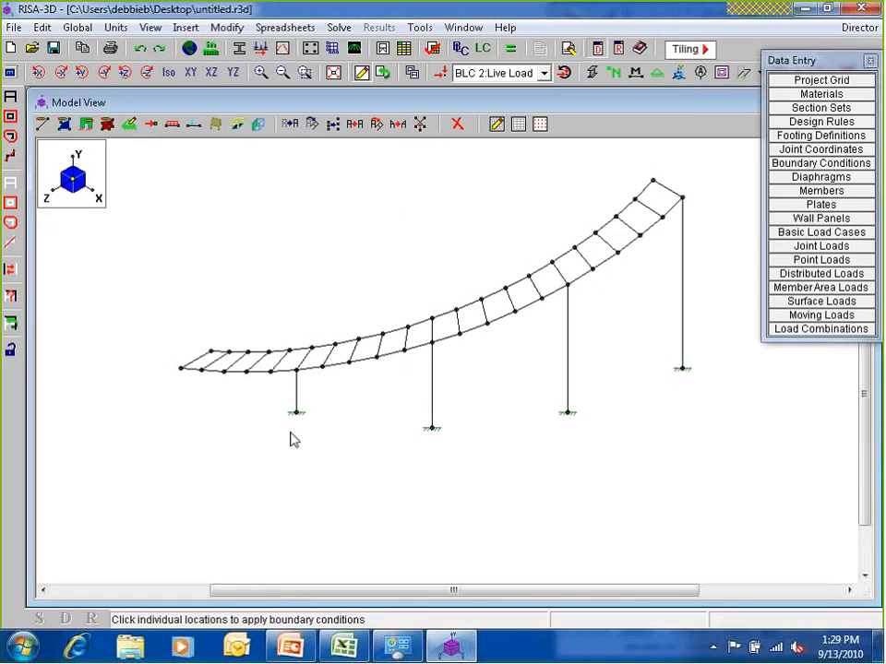
pyautogui.rightClick(291, 433)
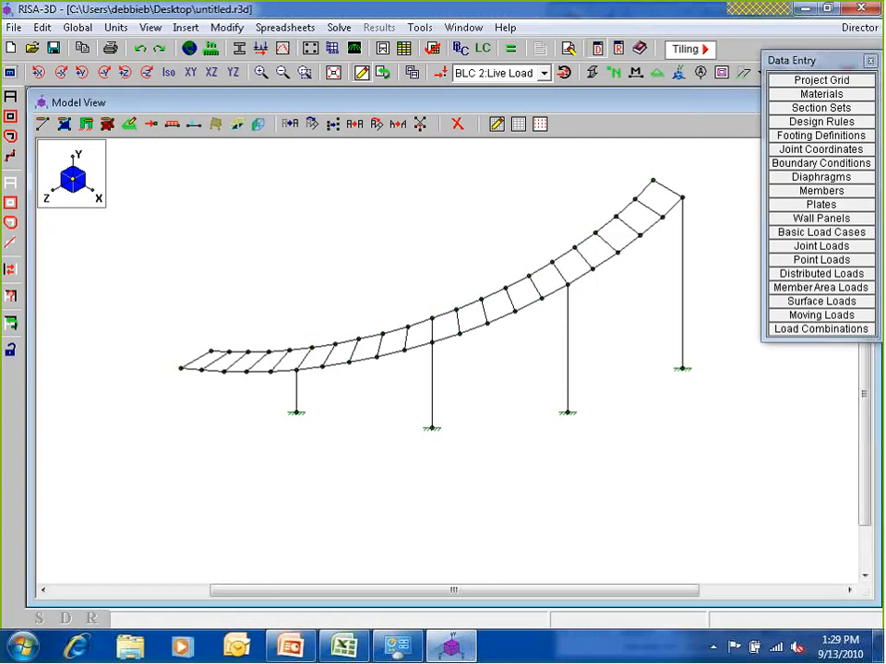
# - Unselect the whole model and select only the outer stringer's joints and members with a polygon drawn around them
pyautogui.click(9, 117)
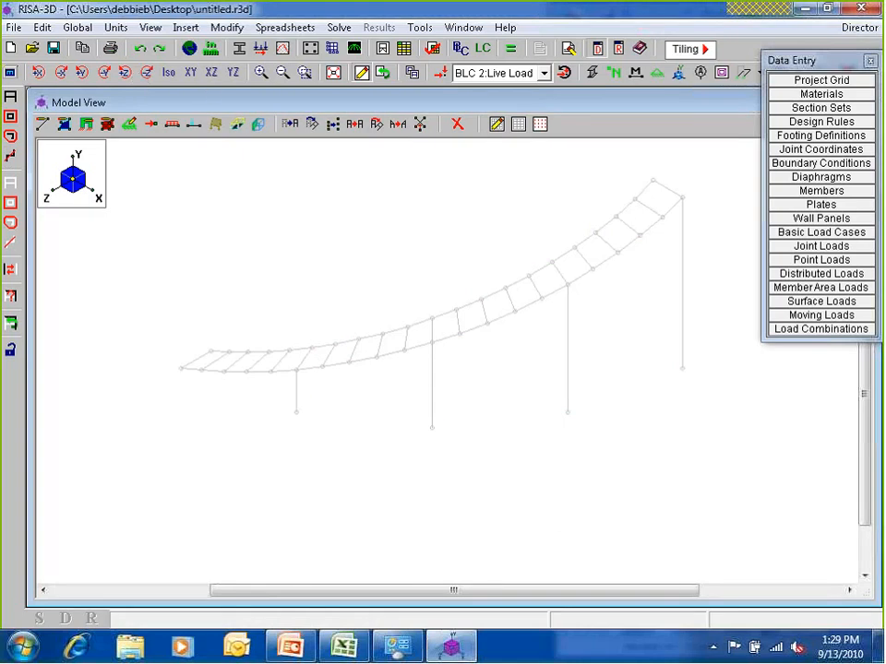
pyautogui.click(11, 137)
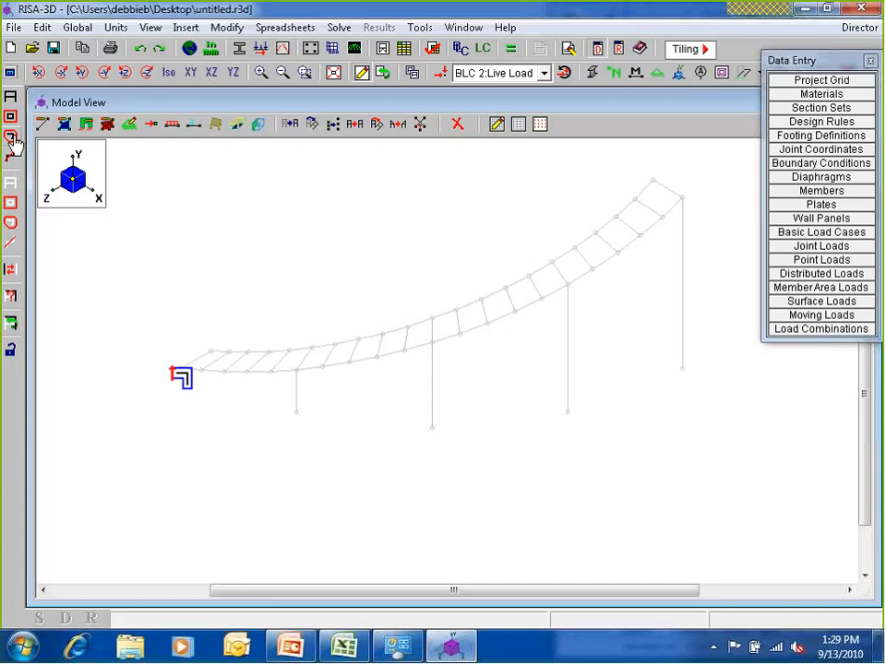
pyautogui.click(179, 358)
pyautogui.click(319, 358)
pyautogui.click(470, 316)
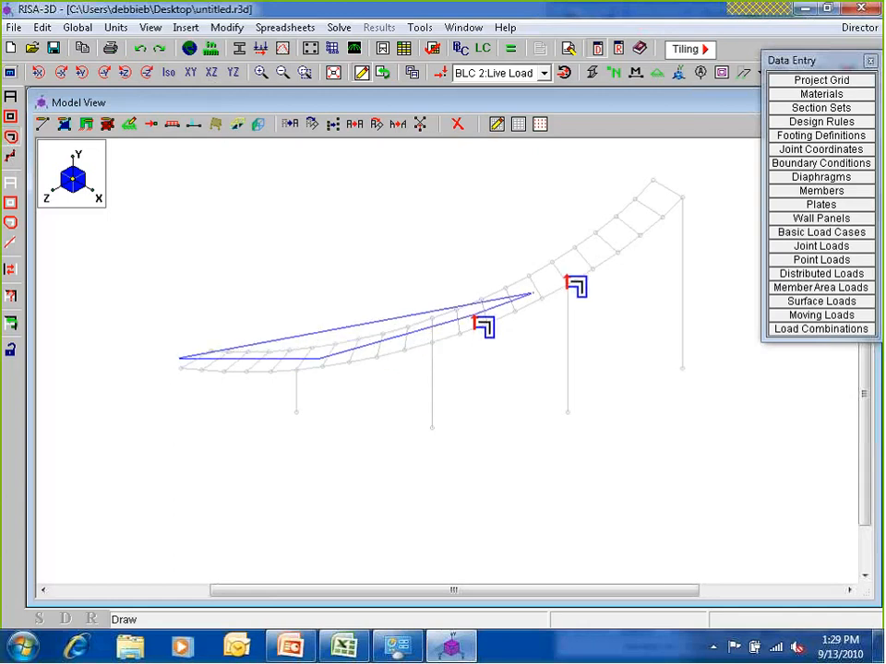
pyautogui.click(641, 219)
pyautogui.click(690, 172)
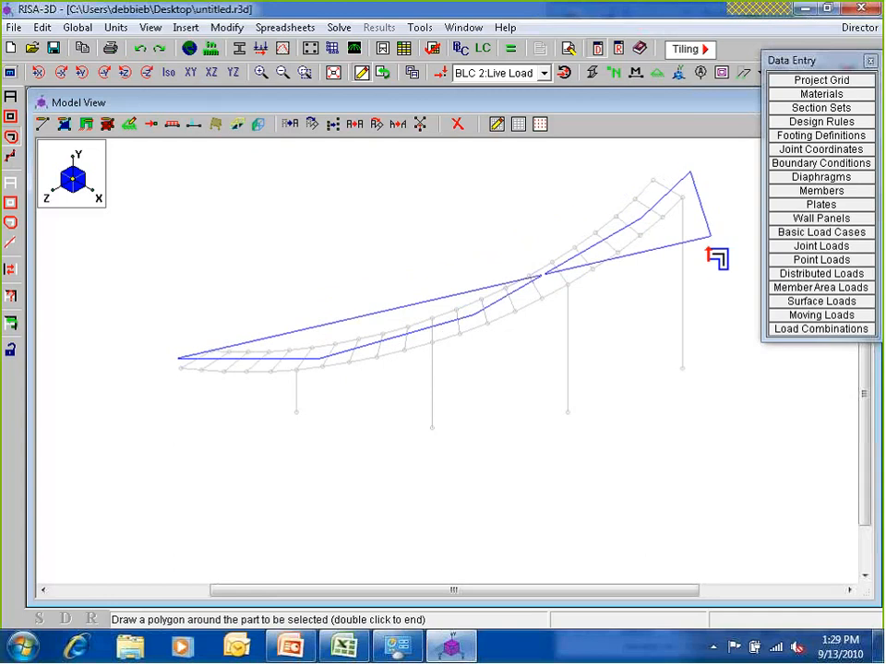
pyautogui.click(710, 246)
pyautogui.click(510, 353)
pyautogui.click(424, 378)
pyautogui.click(354, 387)
pyautogui.click(237, 389)
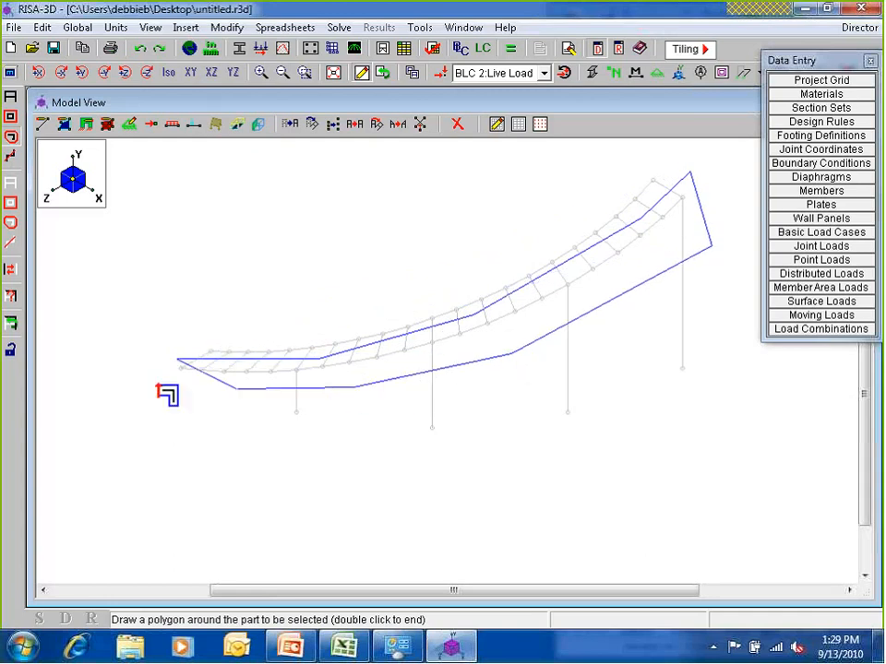
pyautogui.doubleClick(158, 386)
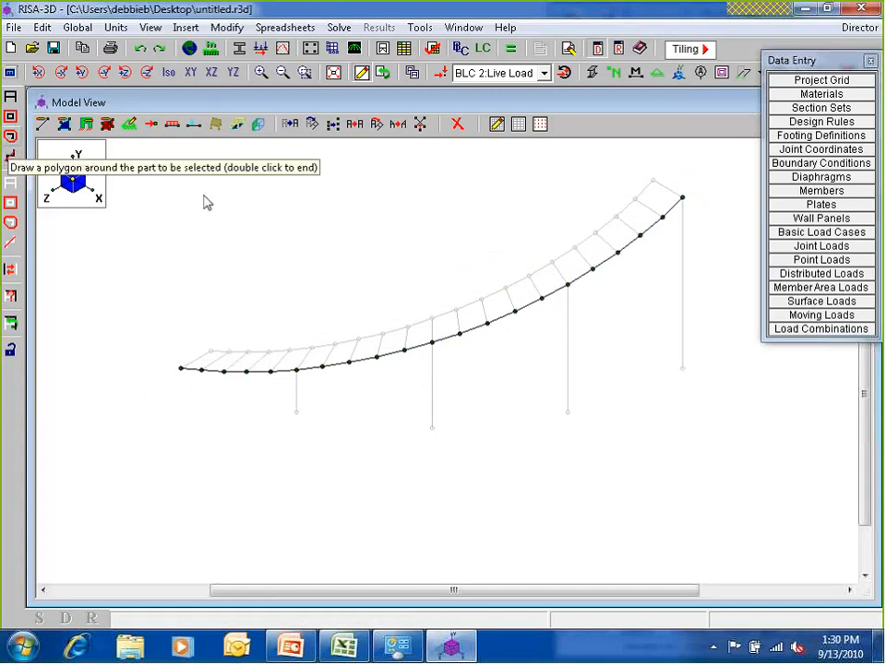
# - Start a linear copy of the selected outer stringer and open its Y increment for editing
pyautogui.click(356, 128)
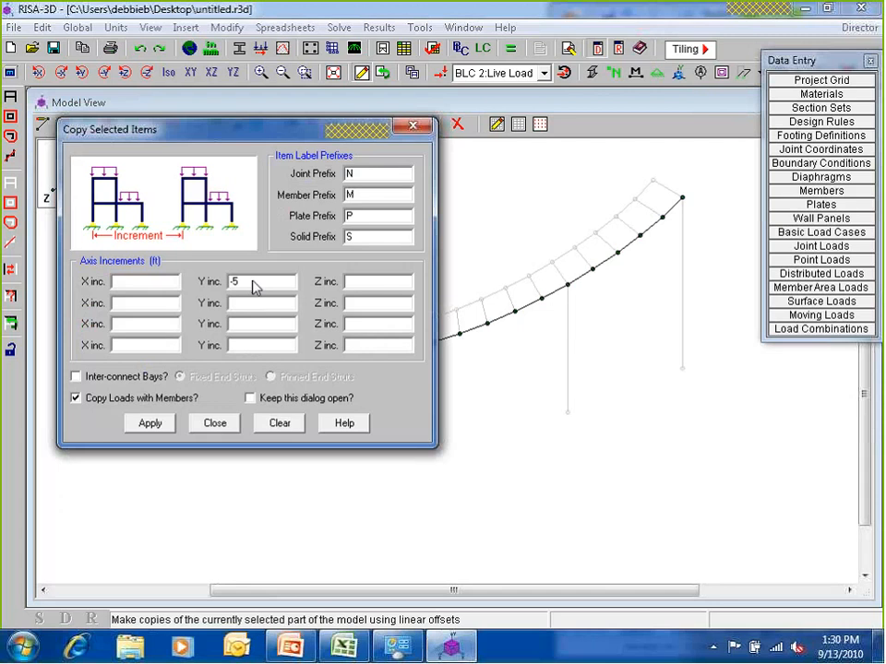
pyautogui.doubleClick(234, 282)
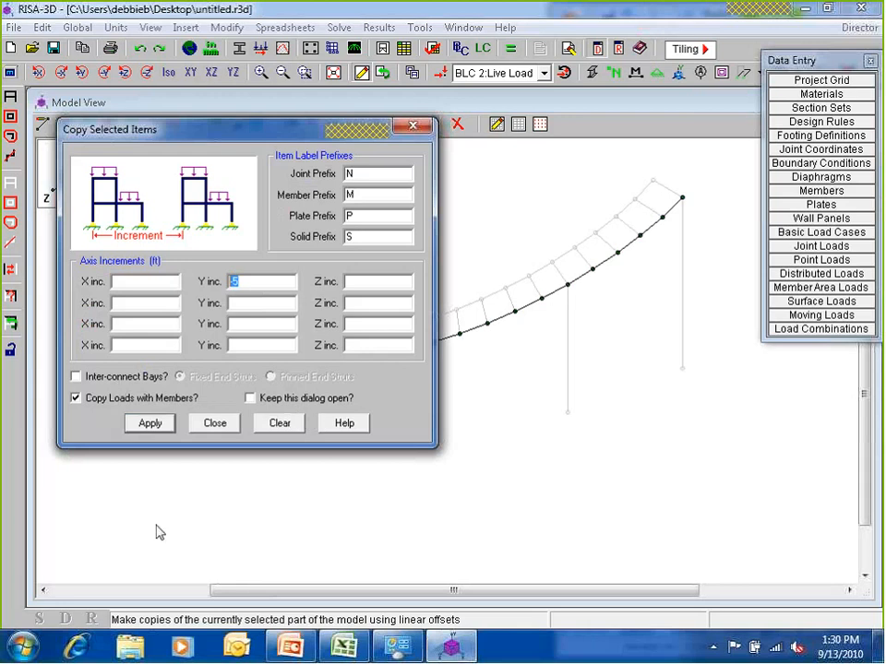
# - Copy the selected outer stringer 3 ft in the Y direction, inter-connecting the bays with fixed end struts
pyautogui.write('3')
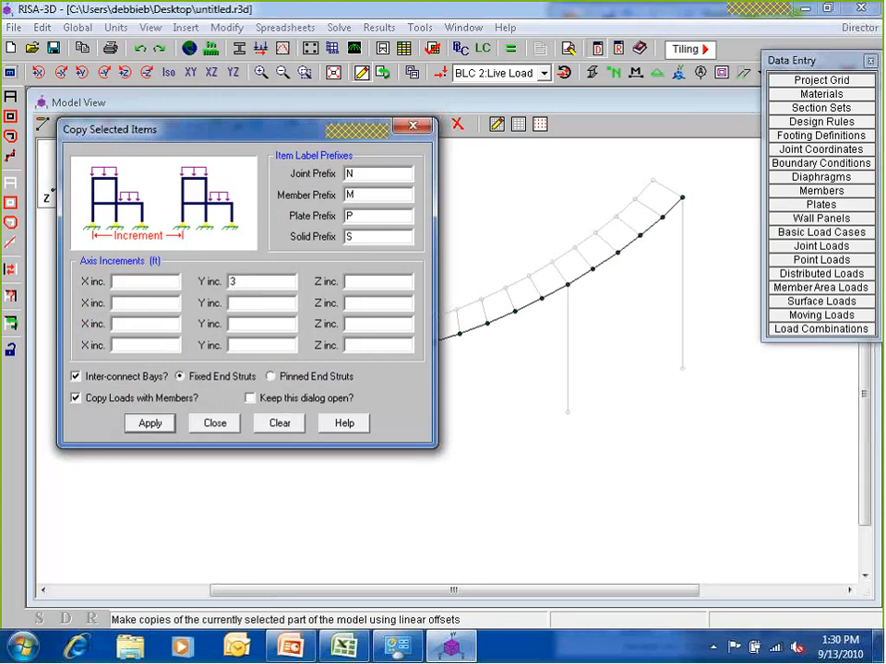
pyautogui.click(138, 427)
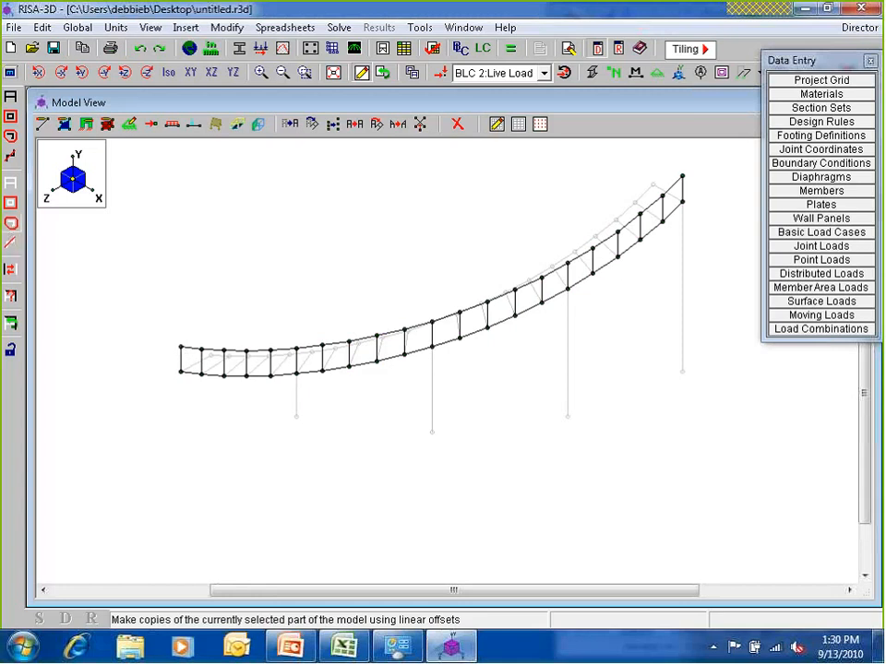
# - Unselect the original lower stringer with a polygon, keeping only the copied top rail and its vertical posts selected
pyautogui.click(11, 223)
pyautogui.click(163, 359)
pyautogui.click(295, 364)
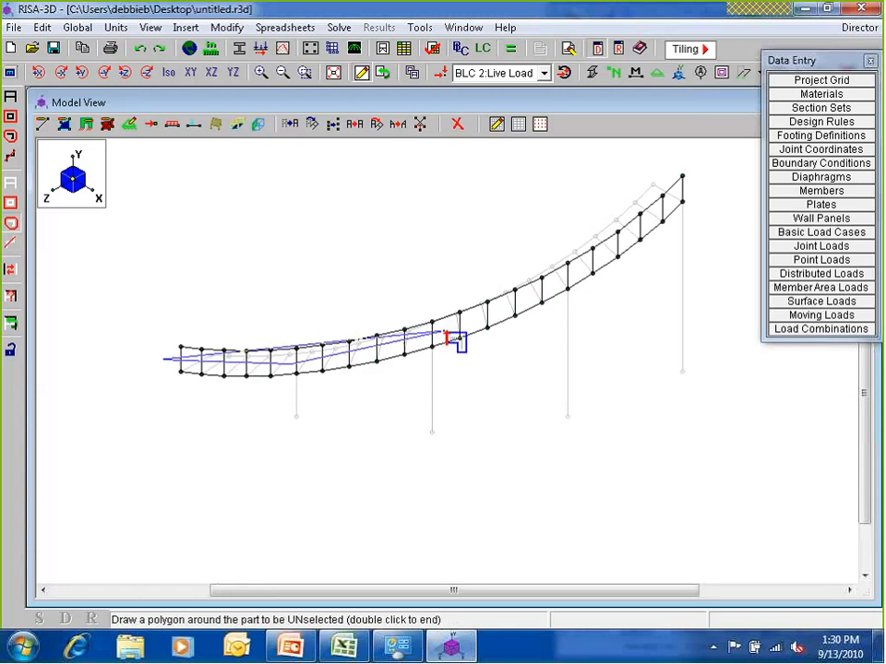
pyautogui.click(446, 333)
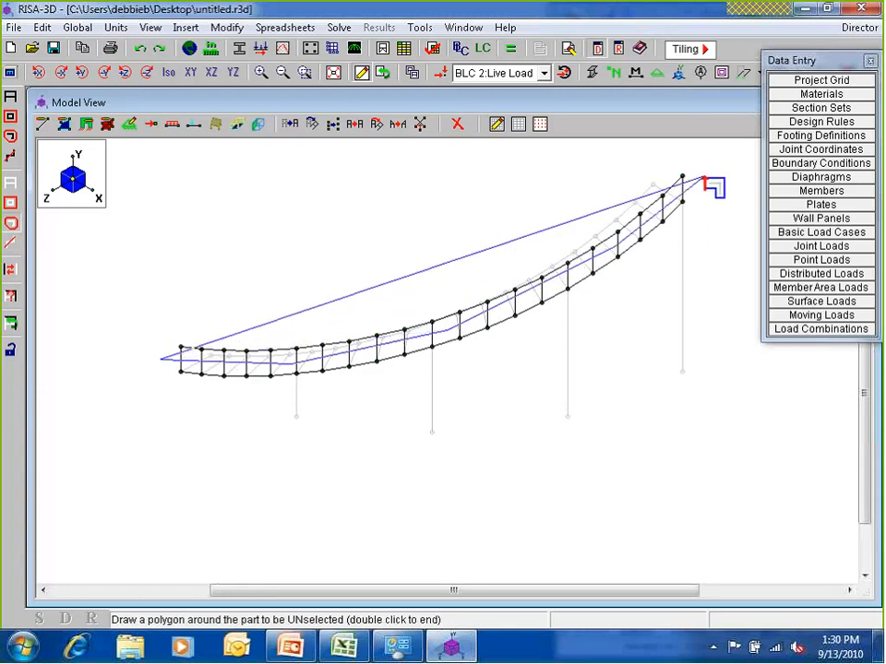
pyautogui.click(707, 176)
pyautogui.click(709, 262)
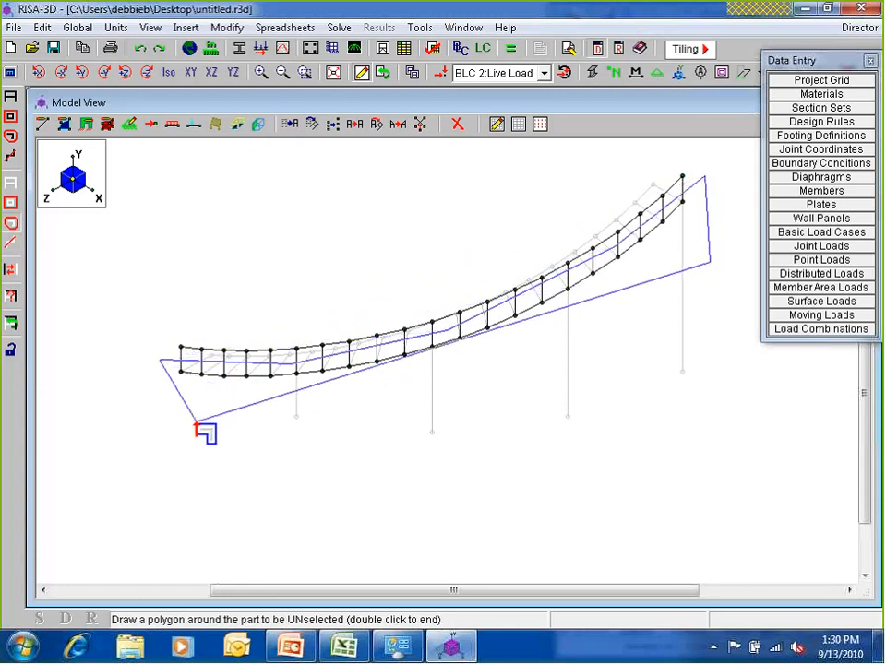
pyautogui.click(312, 430)
pyautogui.doubleClick(128, 421)
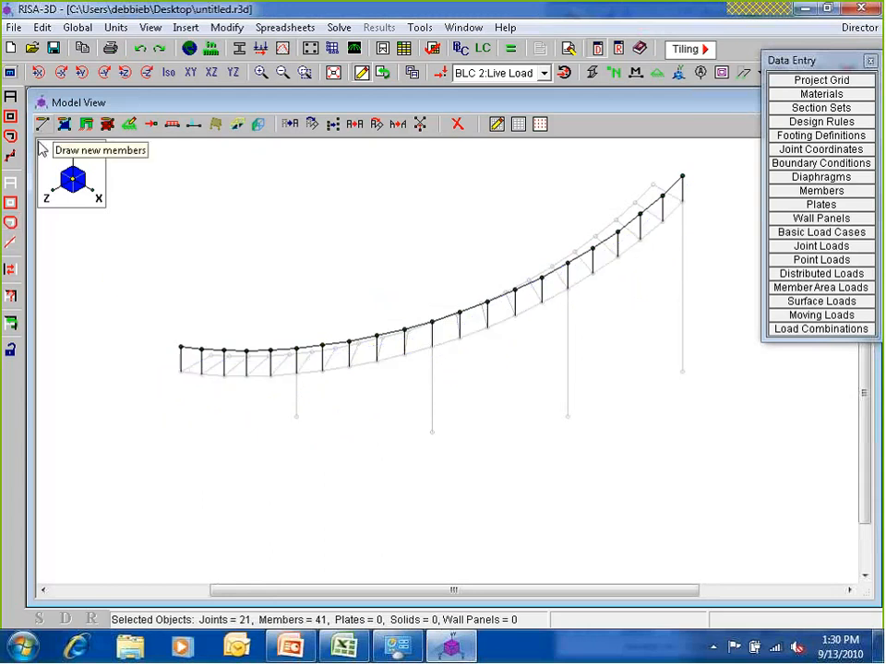
# - Assign the hot rolled Handrails section set to all selected rail and post members
pyautogui.click(228, 27)
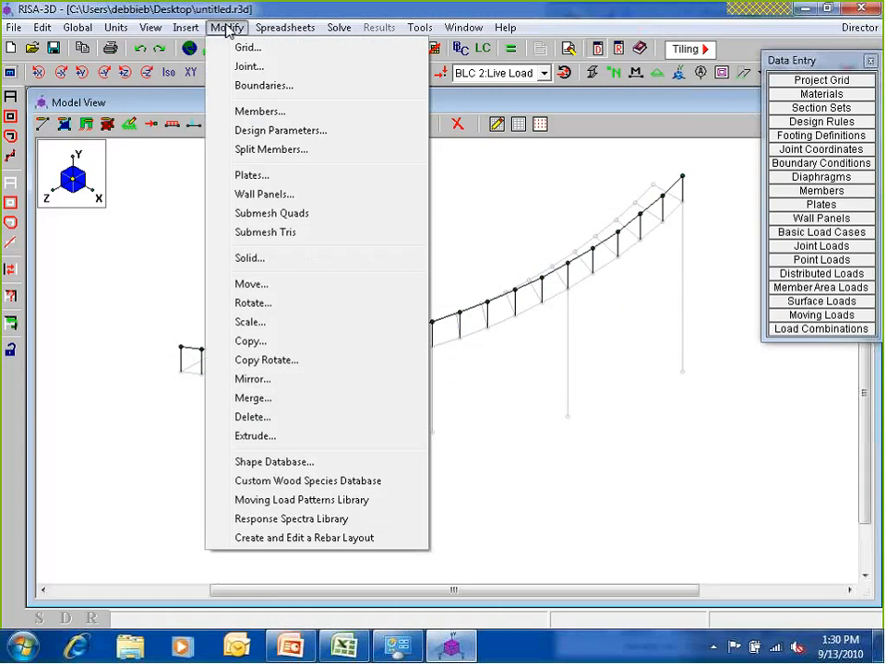
pyautogui.click(261, 111)
pyautogui.moveTo(221, 65); pyautogui.dragTo(228, 44)
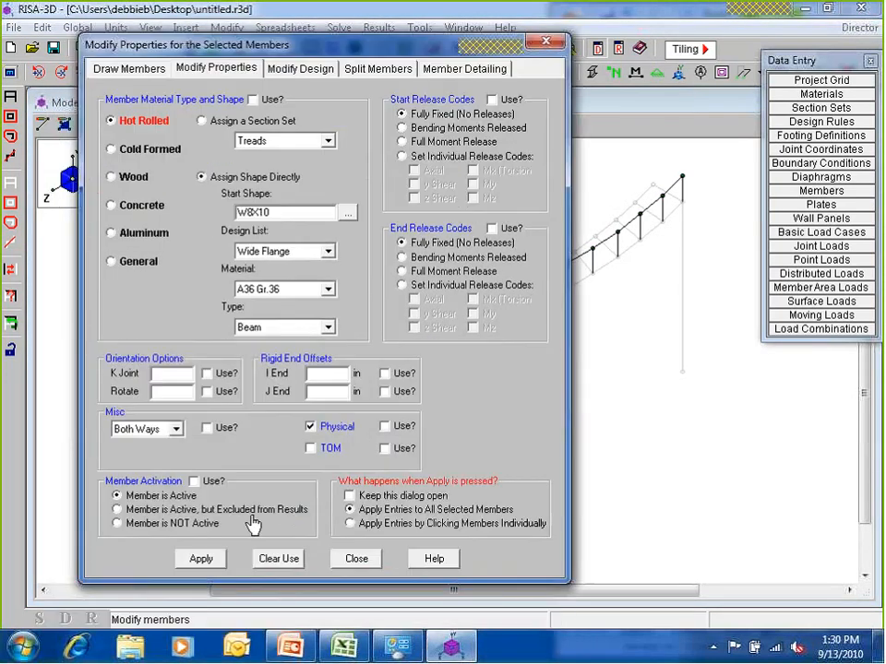
pyautogui.click(269, 101)
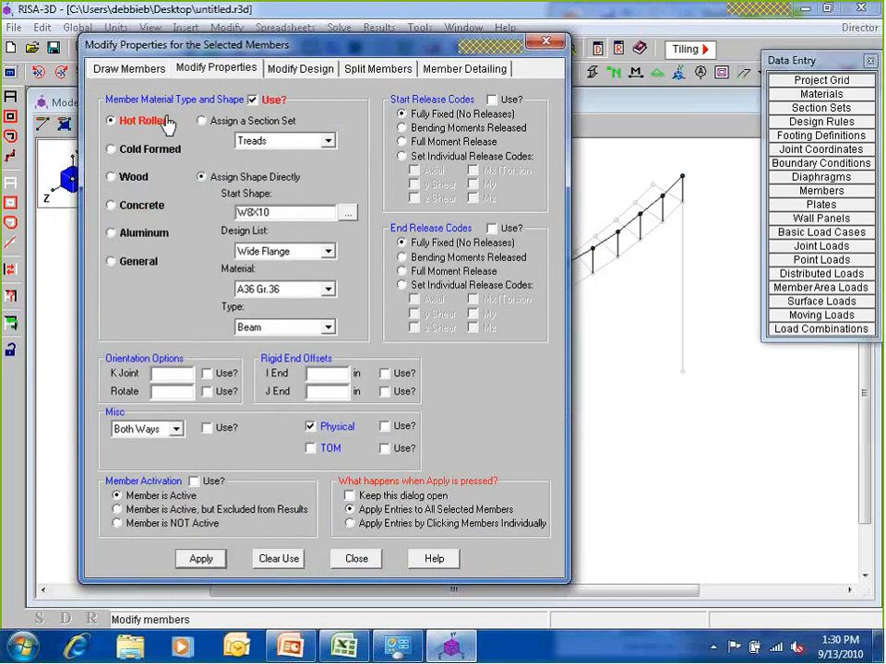
pyautogui.click(277, 144)
pyautogui.click(258, 191)
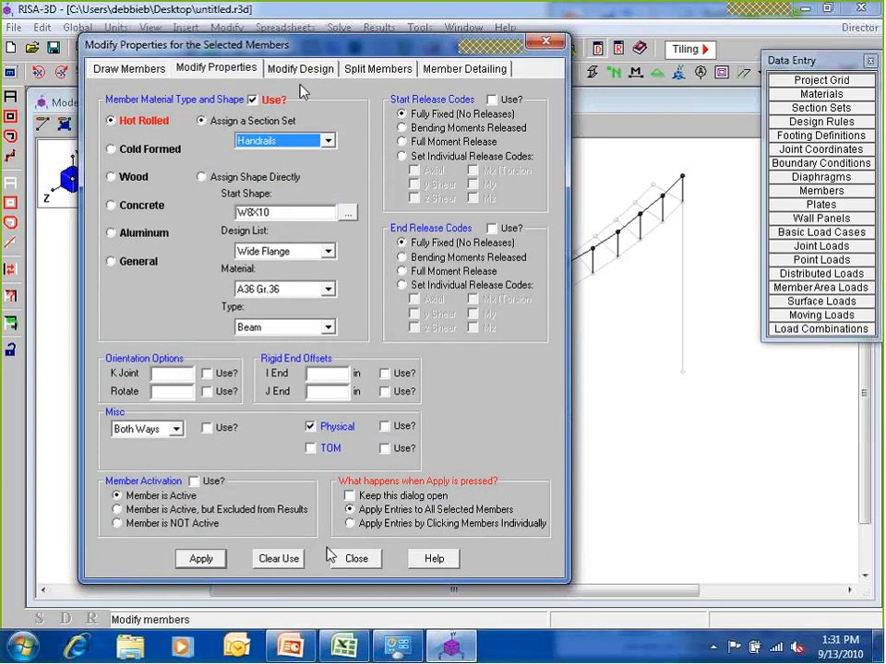
pyautogui.click(200, 559)
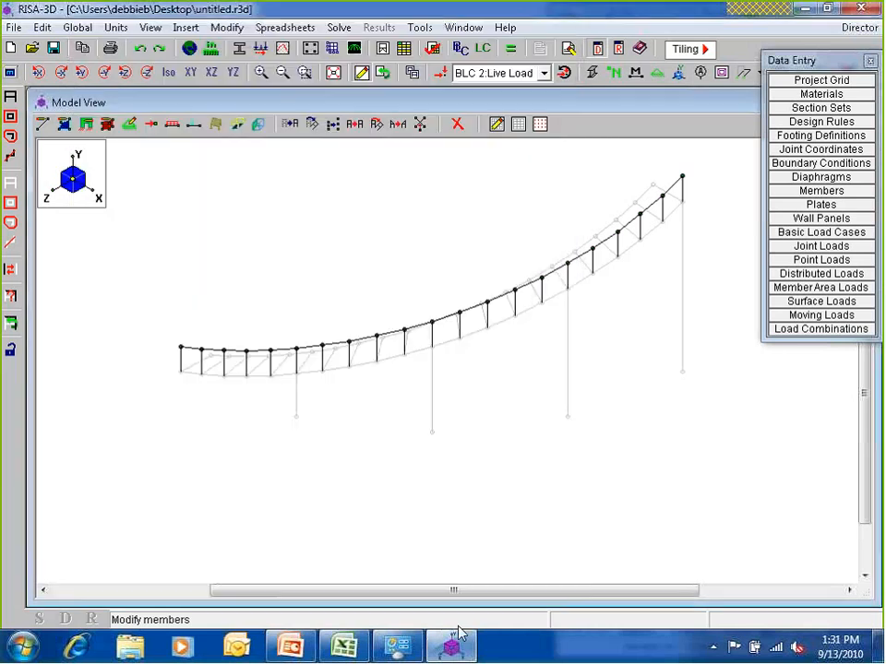
# - Display the members as rendered shapes and reselect the entire stair model
pyautogui.click(592, 72)
pyautogui.click(592, 72)
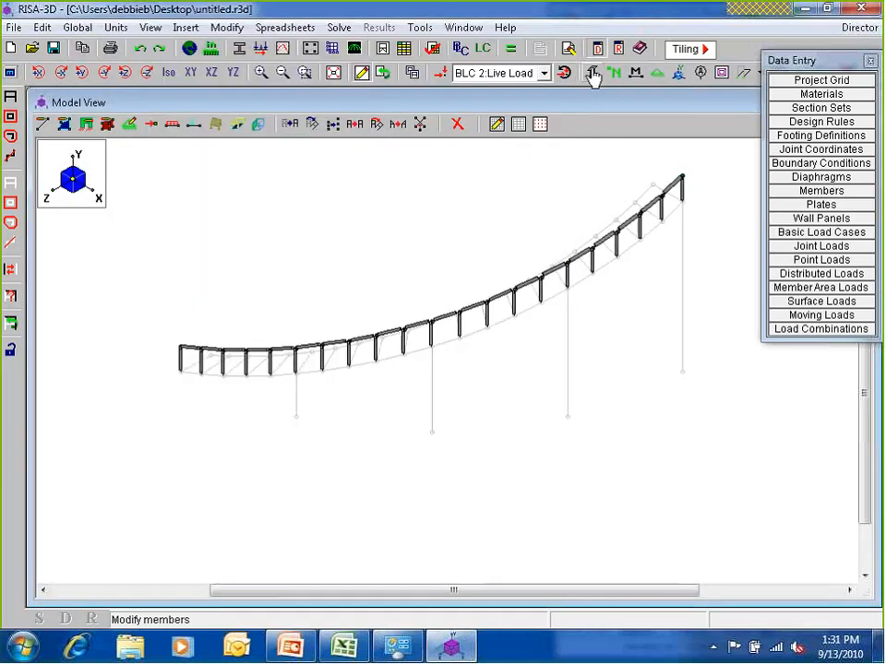
pyautogui.scroll(5, 488, 334)
pyautogui.scroll(2, 457, 309)
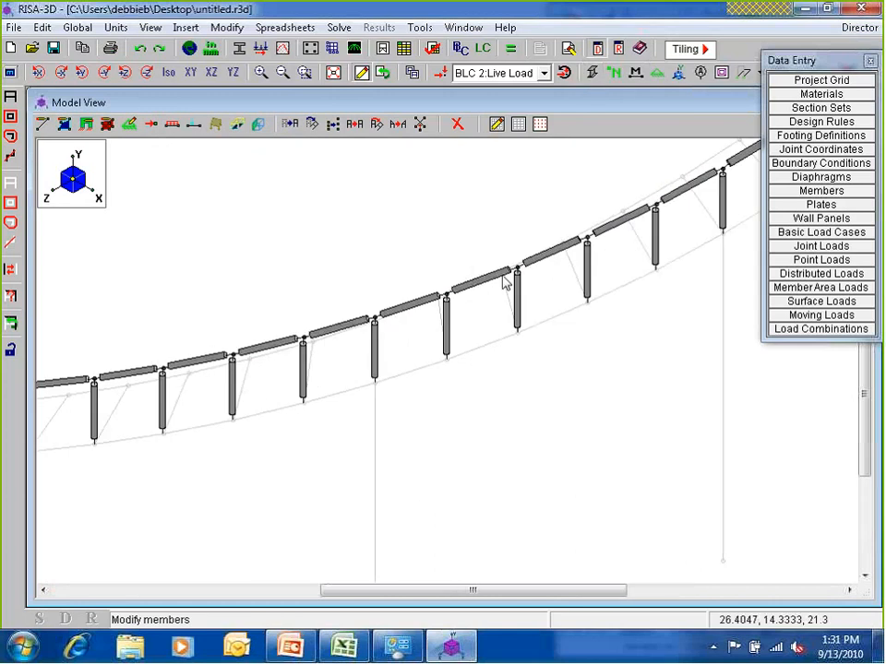
pyautogui.scroll(-2, 426, 306)
pyautogui.click(10, 99)
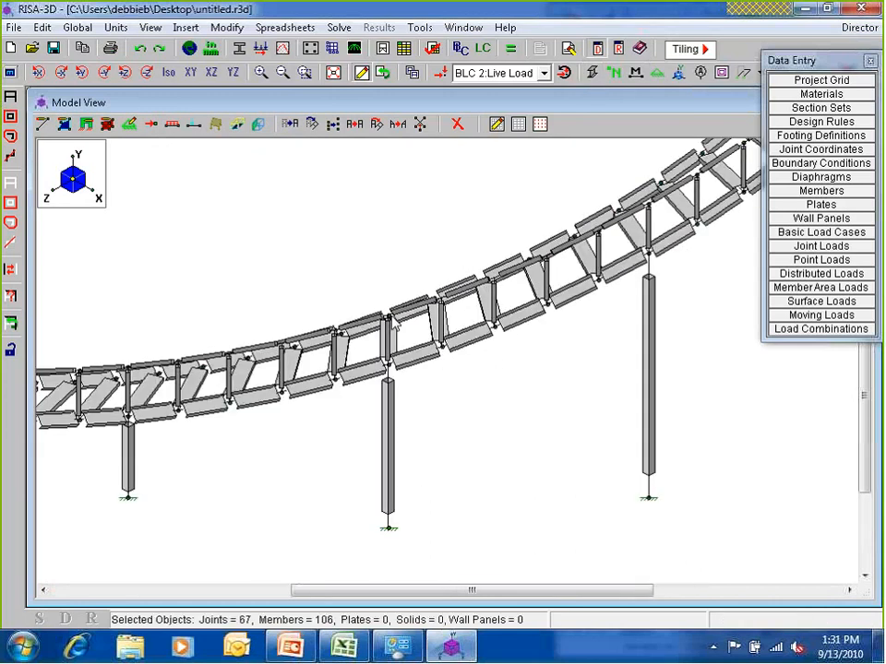
# - Examine the rendered curved stair with its handrail up close, in plan and in isometric view
pyautogui.scroll(-2, 406, 403)
pyautogui.scroll(1, 317, 419)
pyautogui.scroll(-2, 340, 406)
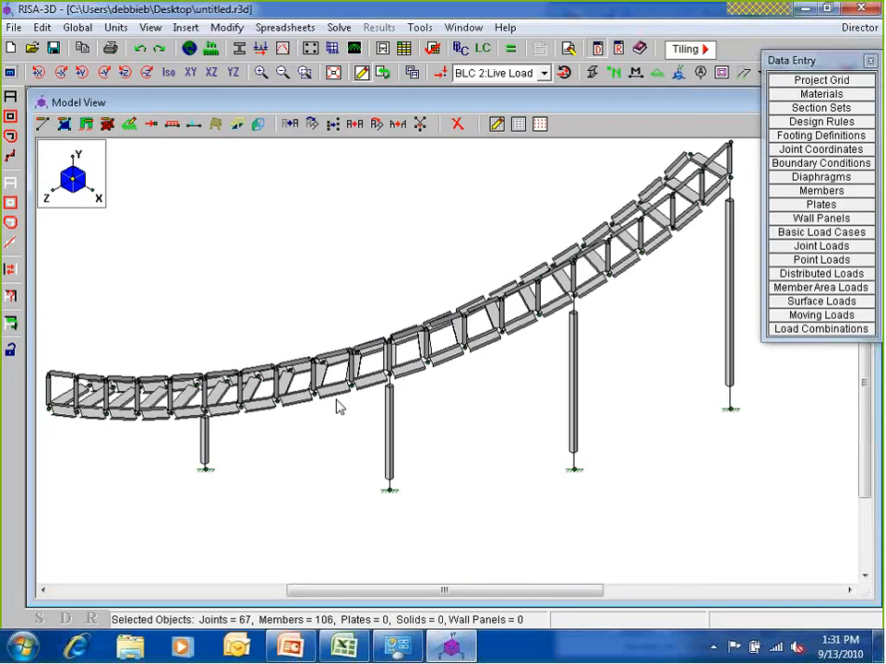
pyautogui.scroll(-1, 340, 406)
pyautogui.scroll(1, 128, 375)
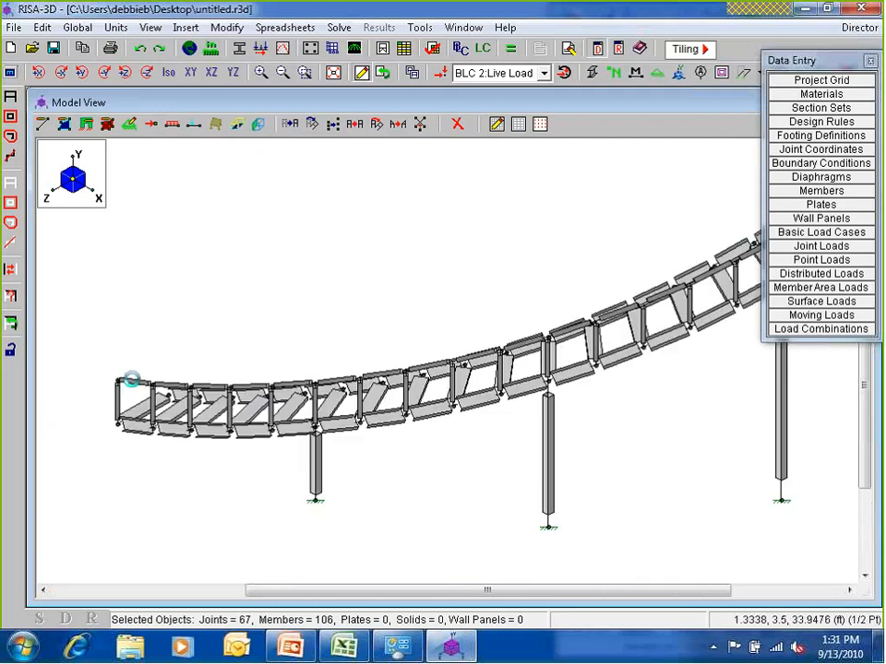
pyautogui.scroll(-1, 161, 348)
pyautogui.scroll(-1, 197, 275)
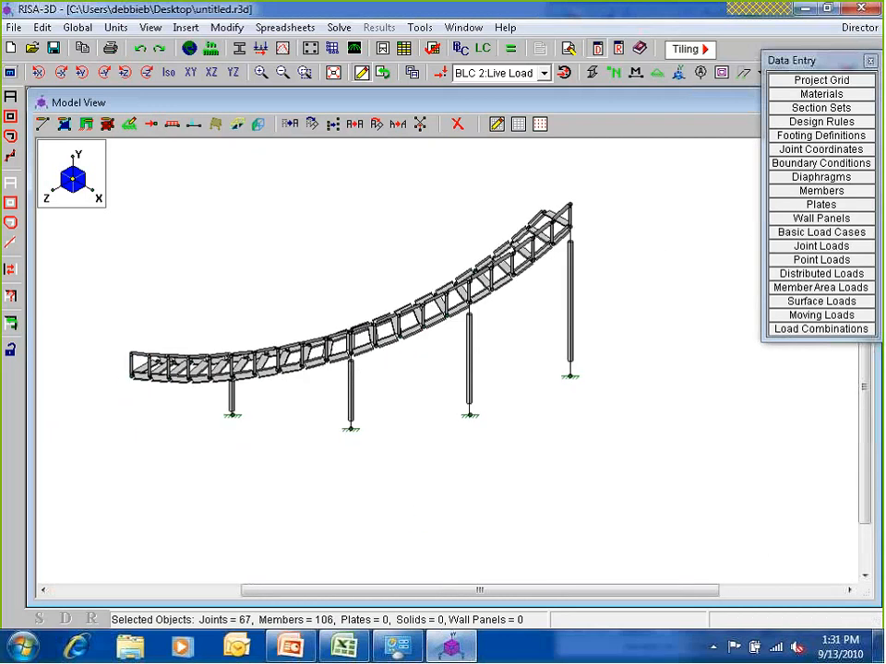
pyautogui.click(190, 74)
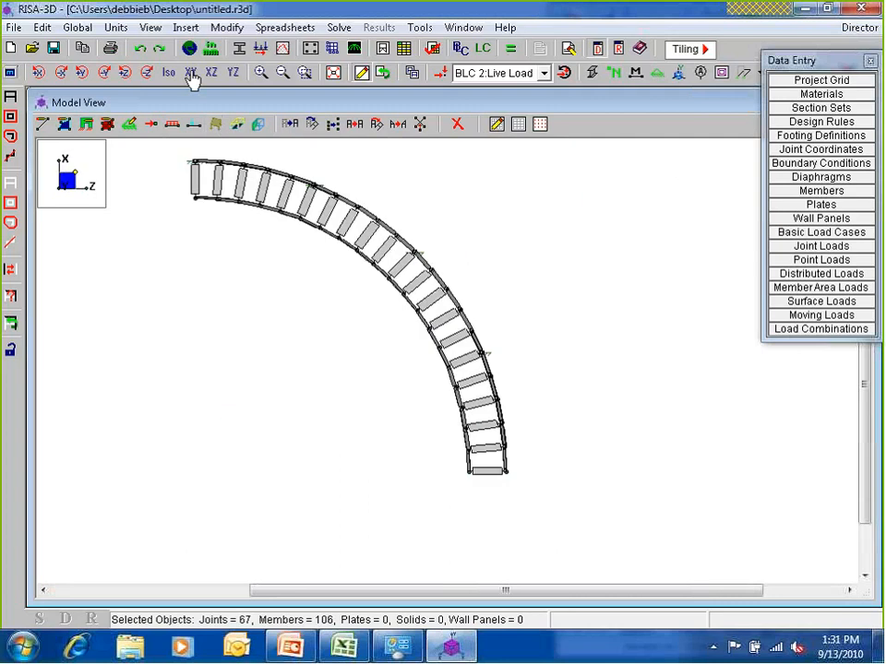
pyautogui.click(169, 73)
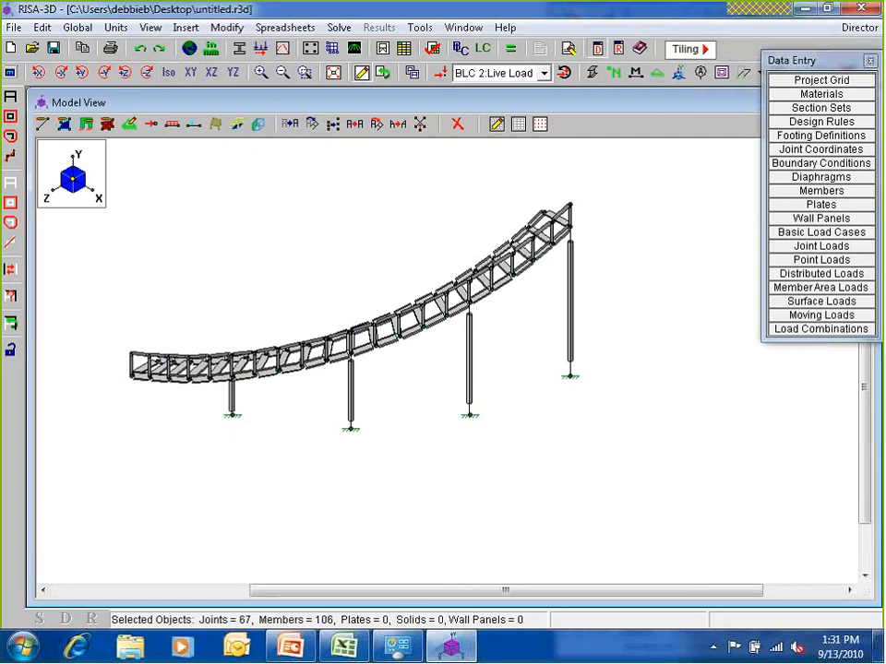
# - Save the stair model to the Desktop under the file name Stairs
pyautogui.click(52, 48)
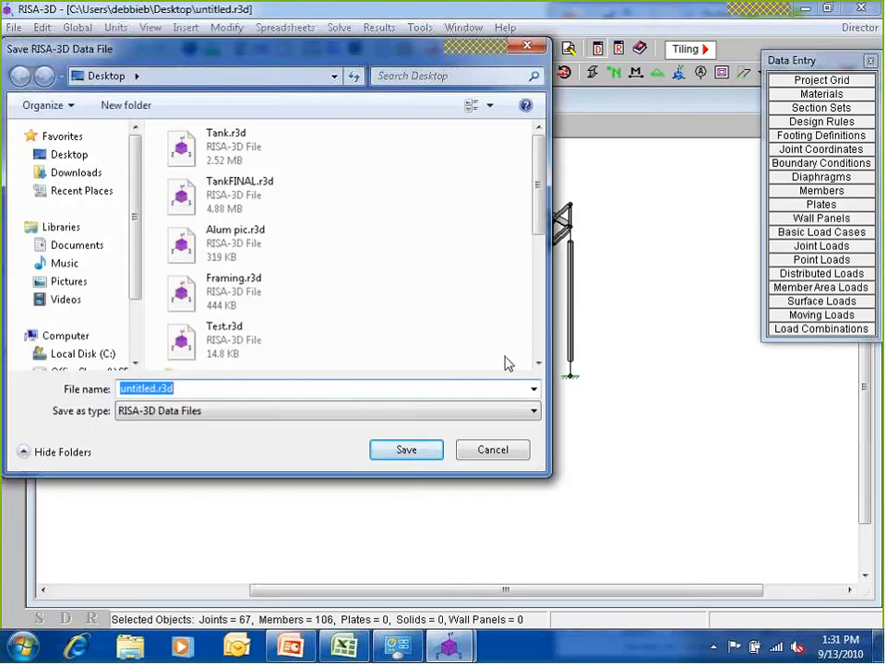
pyautogui.write('A')
pyautogui.press('BackSpace')
pyautogui.write('sT')
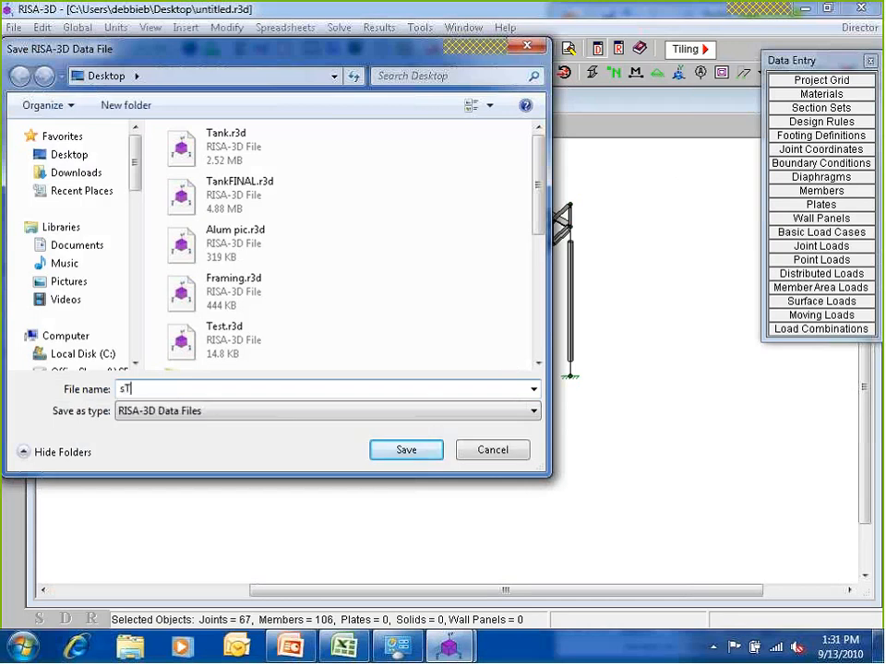
pyautogui.press('BackSpace')
pyautogui.press('BackSpace')
pyautogui.write('S')
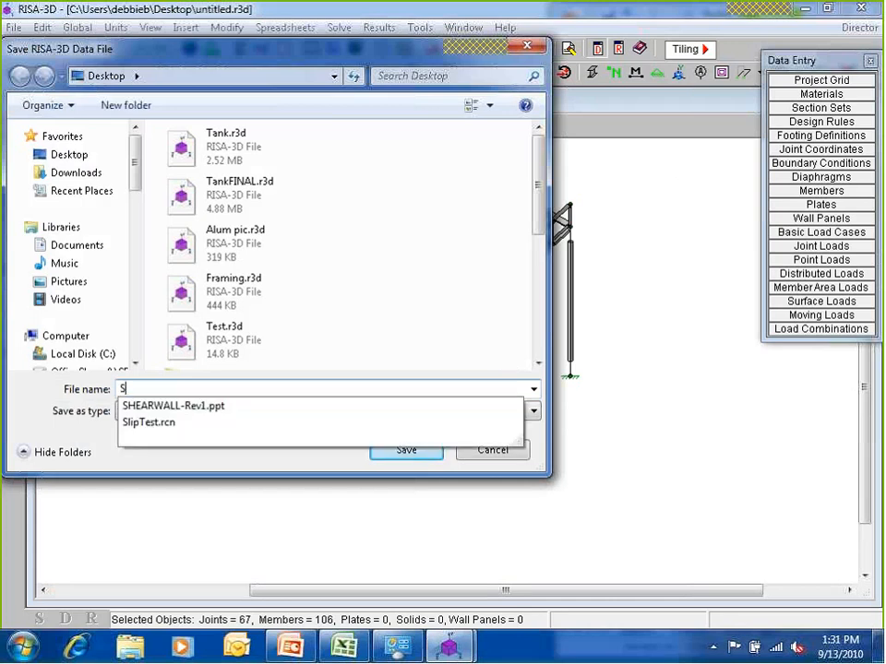
pyautogui.write('tairs')
pyautogui.press('Return')
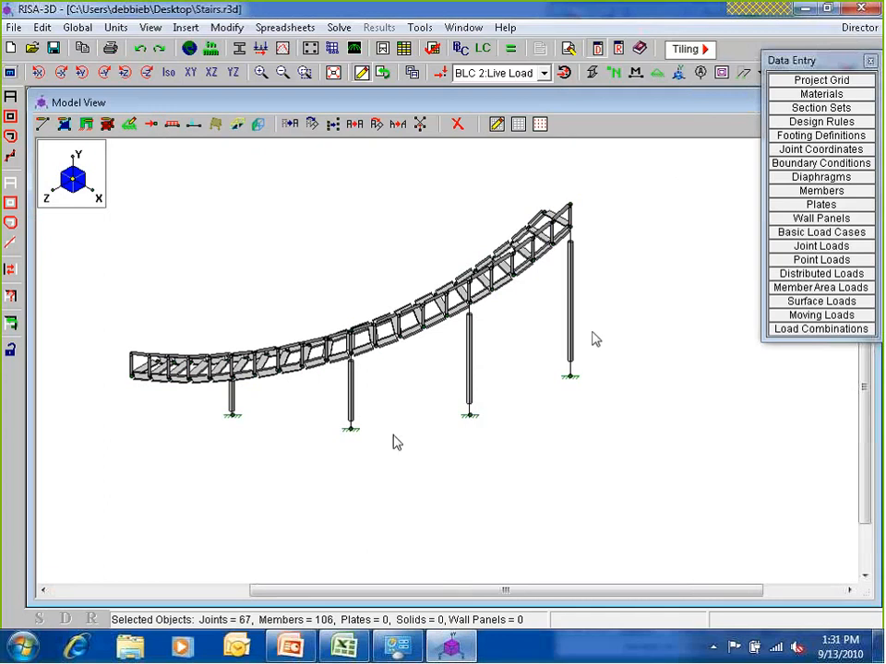
# - Open the recent model Tank.r3d and dismiss its Global Parameters without changes
pyautogui.click(16, 27)
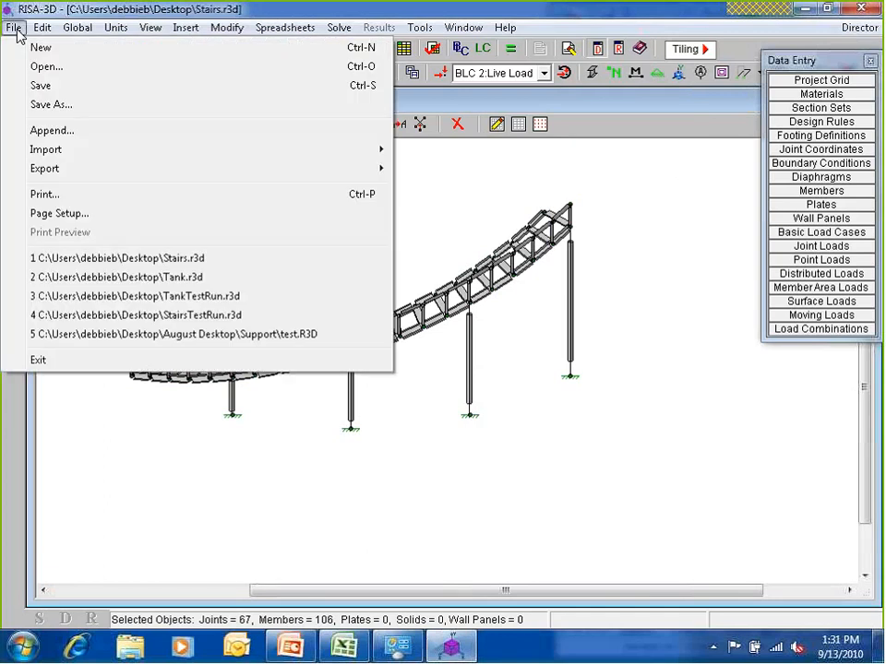
pyautogui.click(125, 277)
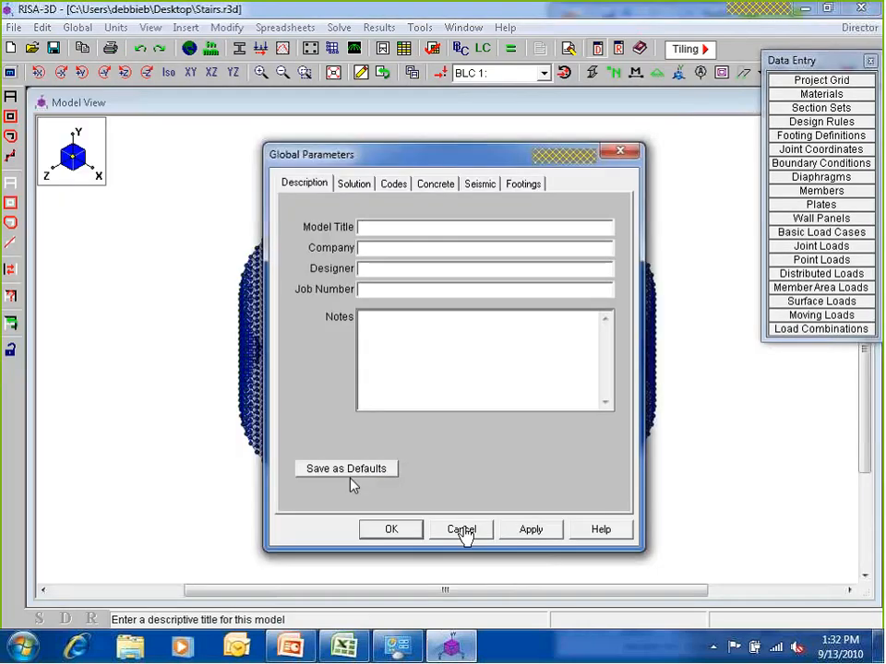
pyautogui.click(462, 532)
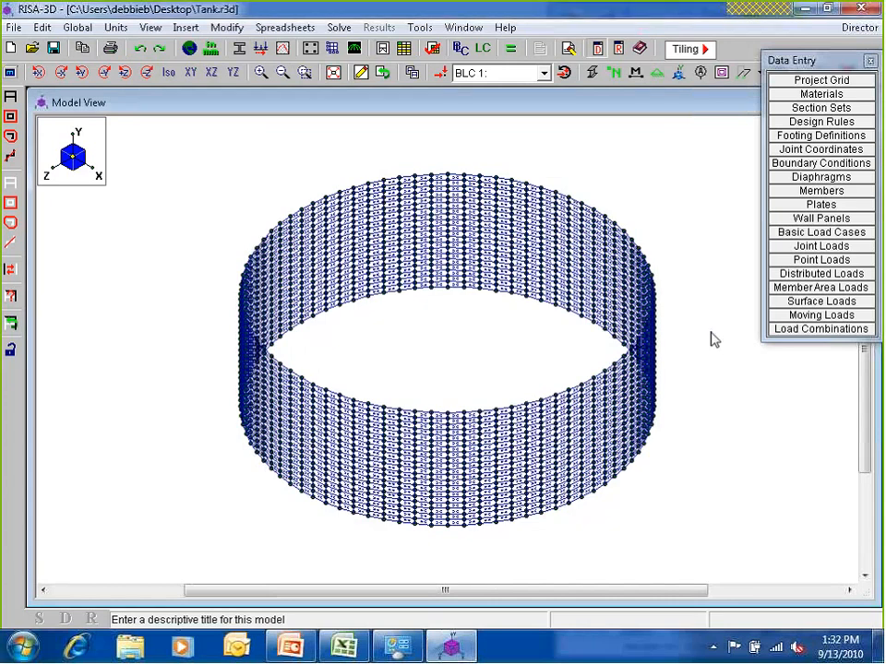
# - Append the Stairs.r3d model data from the Desktop into the tank model
pyautogui.click(14, 27)
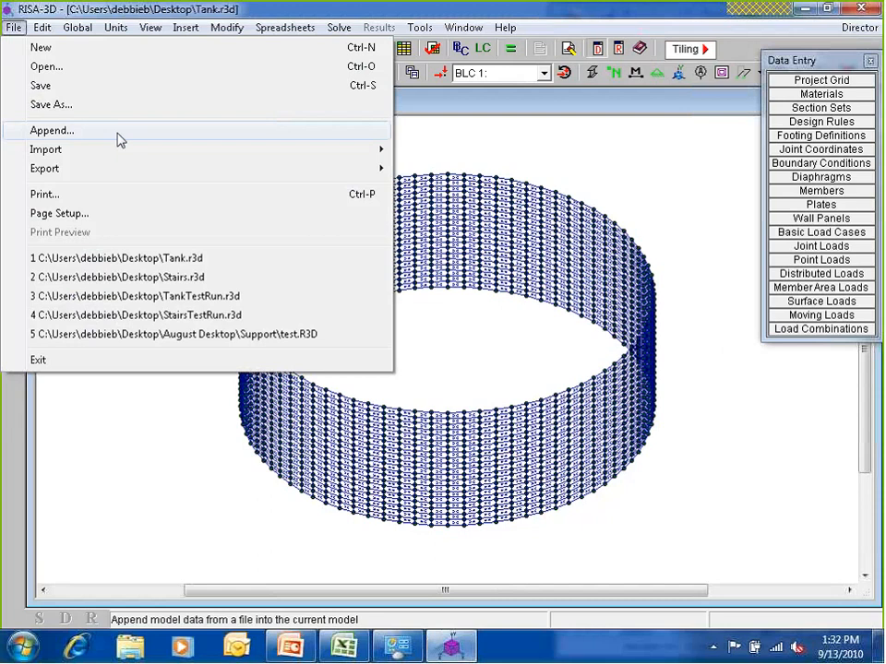
pyautogui.click(83, 130)
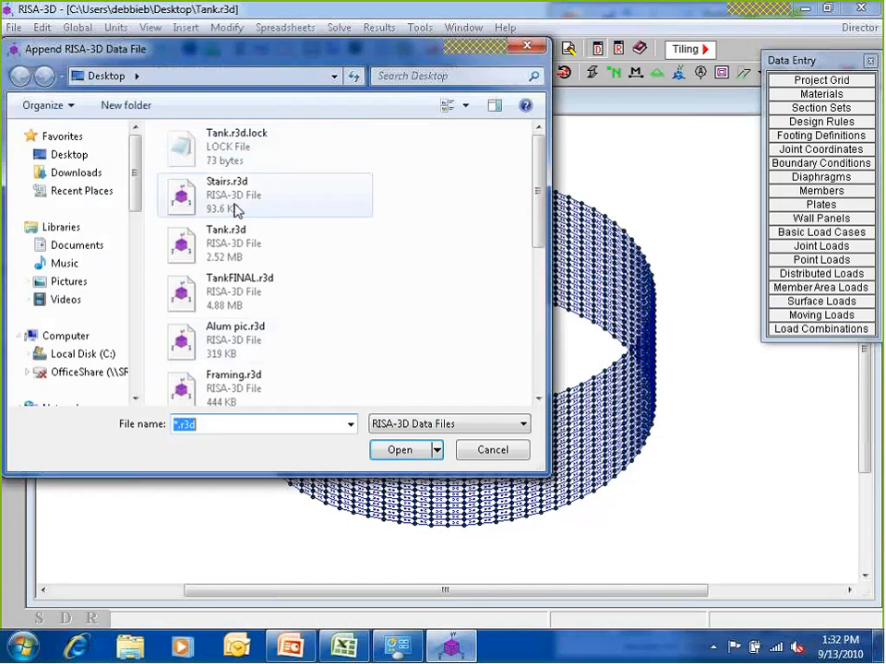
pyautogui.click(235, 208)
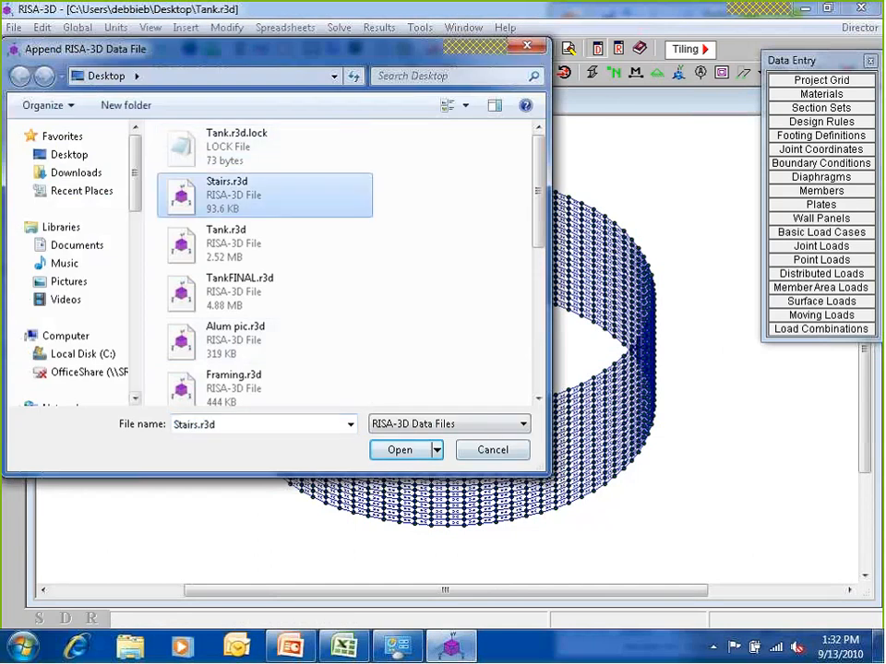
pyautogui.click(410, 452)
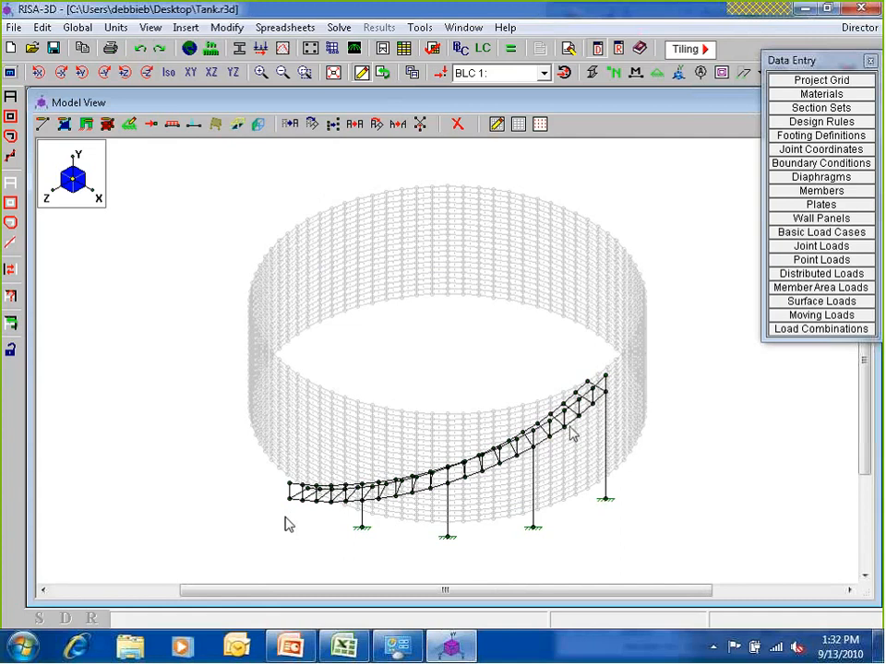
# - Examine how the appended stair sits relative to the tank wall, both up close and as a whole
pyautogui.scroll(6, 573, 425)
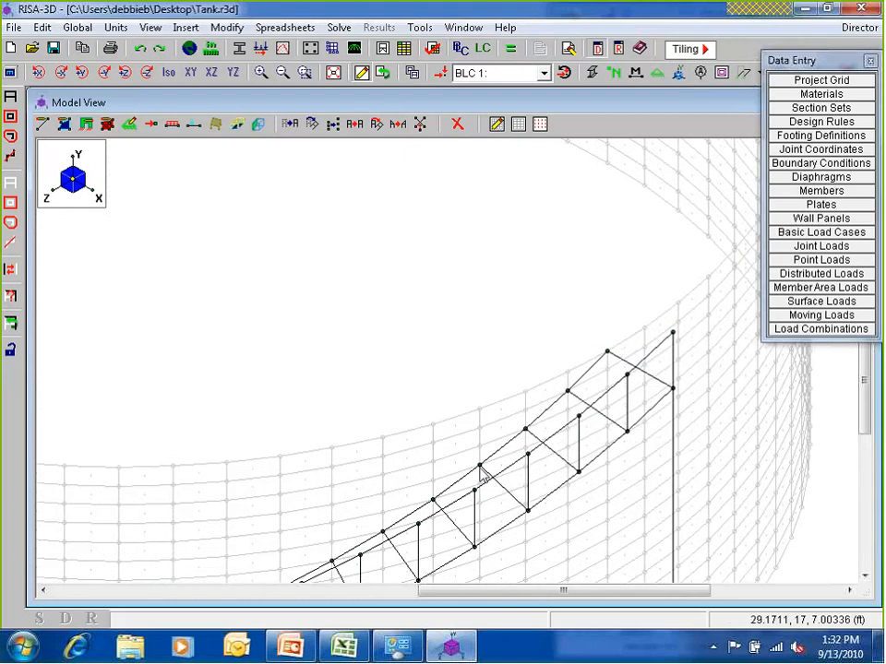
pyautogui.moveTo(489, 478); pyautogui.dragTo(544, 368, button='middle')
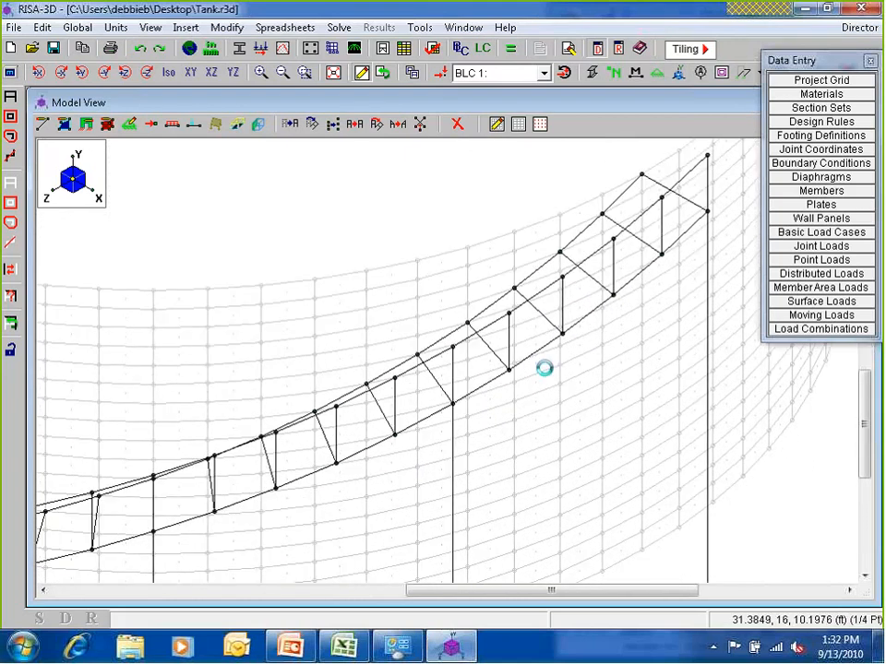
pyautogui.scroll(-4, 546, 370)
pyautogui.keyDown('ctrl'); pyautogui.moveTo(456, 522); pyautogui.dragTo(326, 229, button='middle'); pyautogui.keyUp('ctrl')
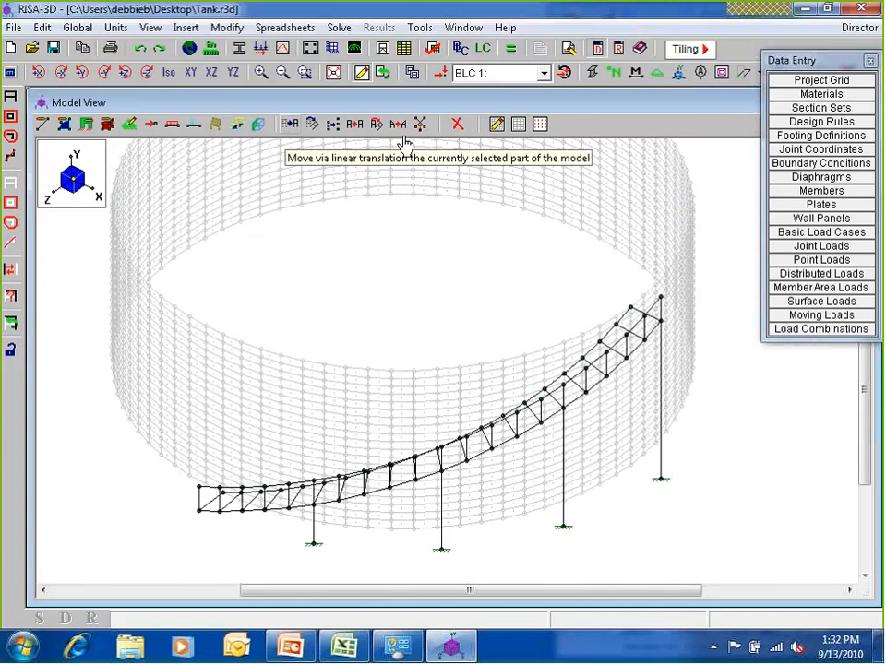
pyautogui.scroll(-2, 733, 382)
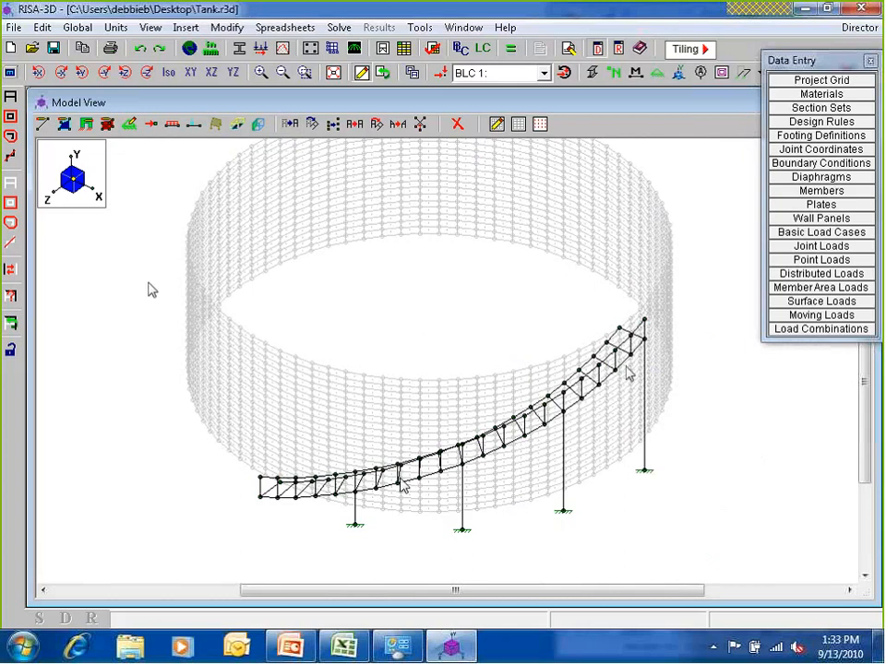
pyautogui.scroll(-2, 561, 351)
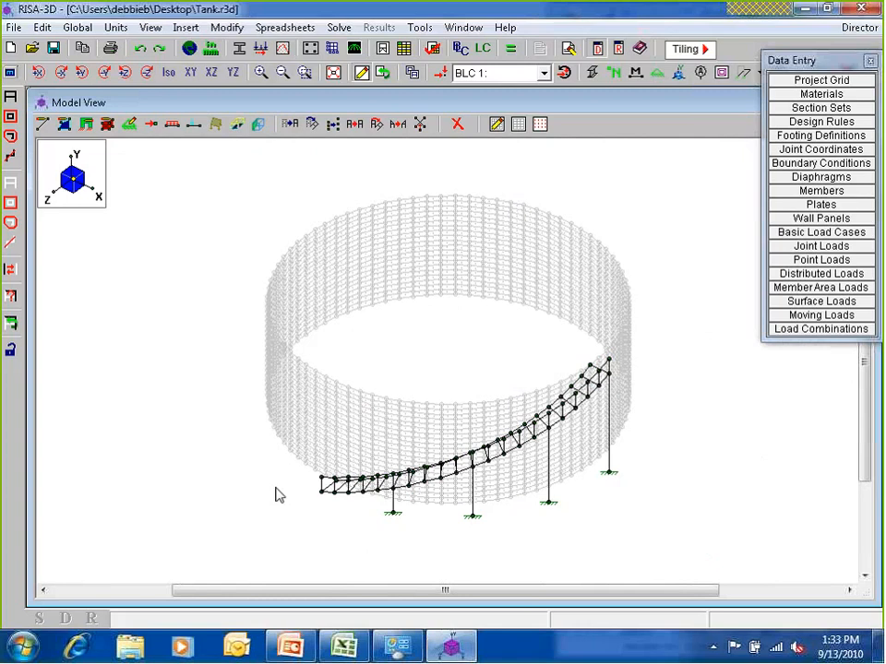
# - Save the current selection of stair members as a selection state named Stairs
pyautogui.click(11, 323)
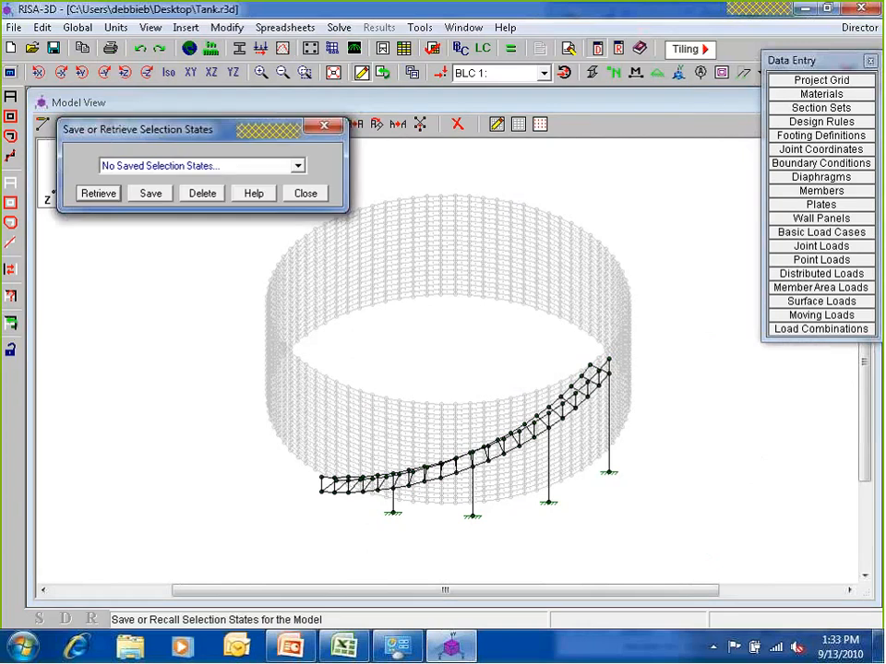
pyautogui.click(150, 200)
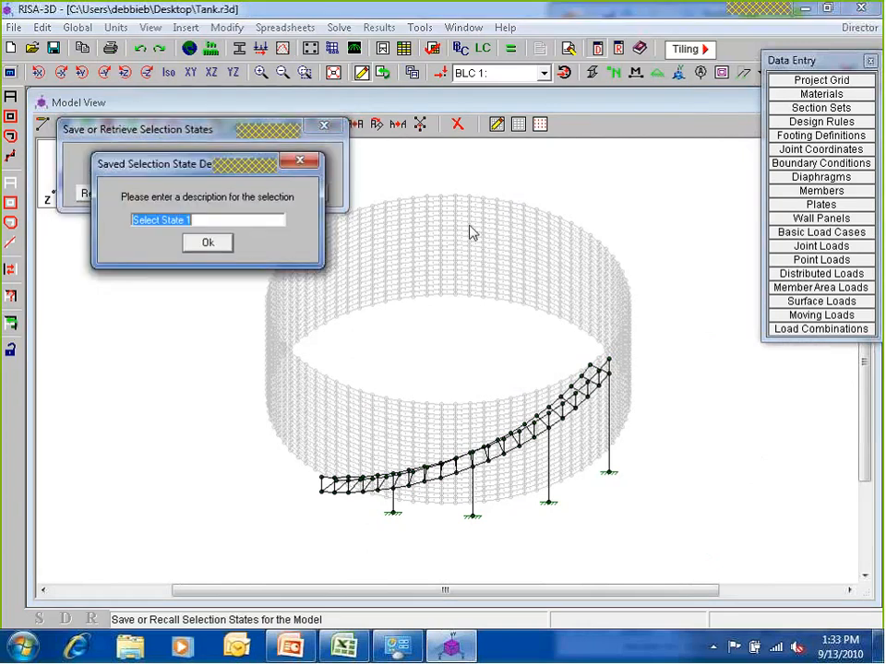
pyautogui.press('BackSpace')
pyautogui.write('Stairs')
pyautogui.press('Return')
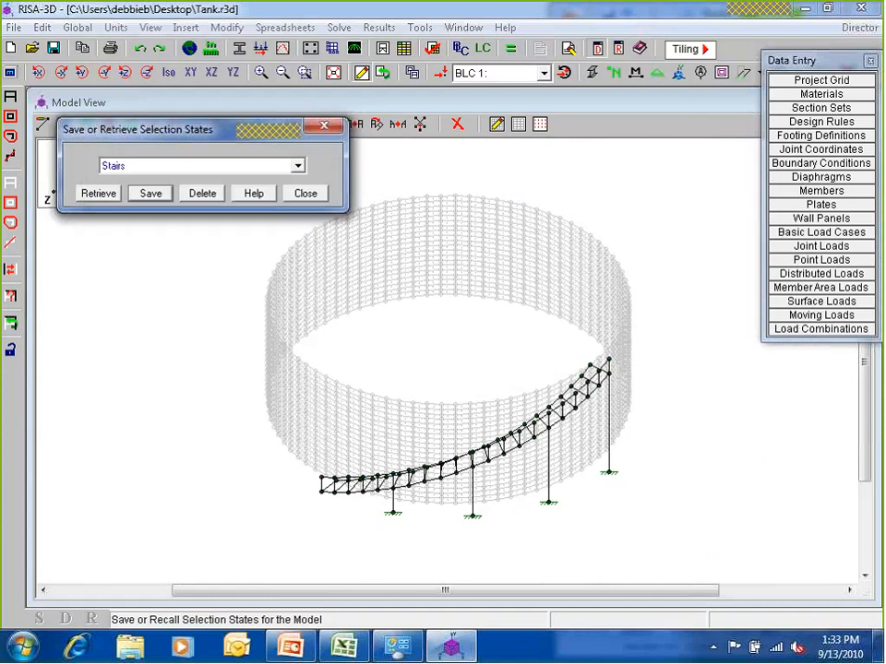
pyautogui.click(306, 193)
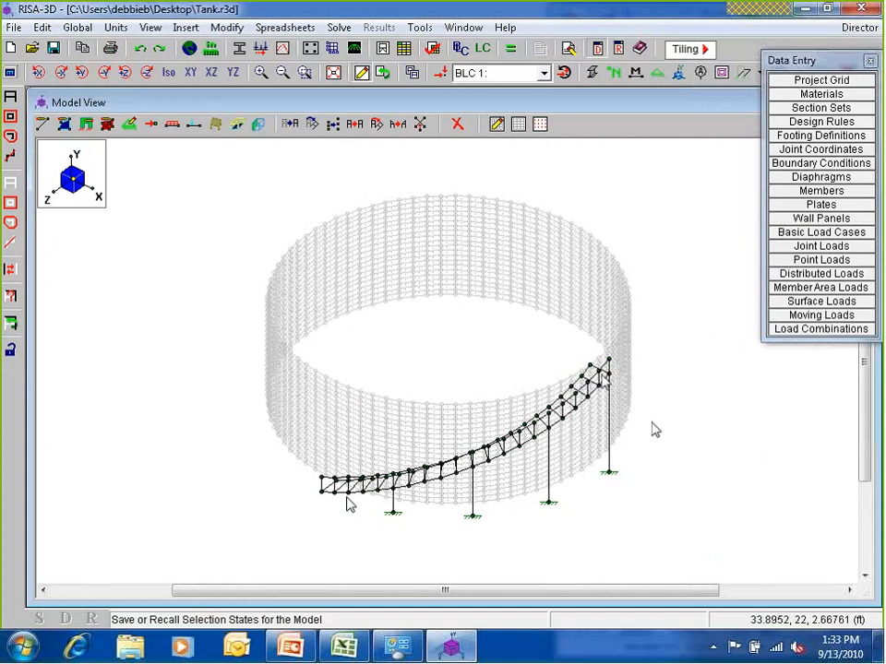
# - Invert the selection so the tank is selected and save it as a selection state named Tank
pyautogui.click(10, 272)
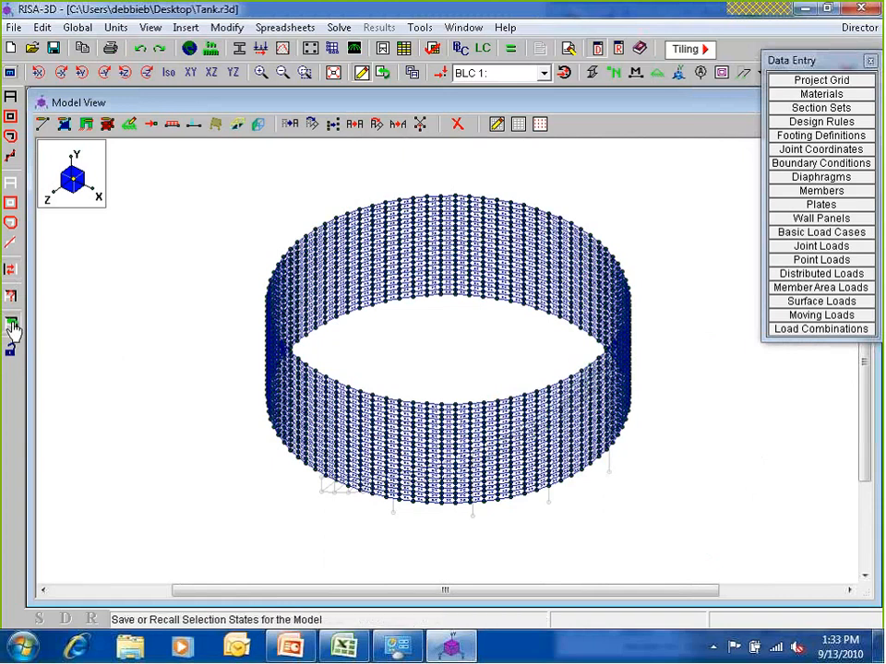
pyautogui.click(11, 325)
pyautogui.click(152, 193)
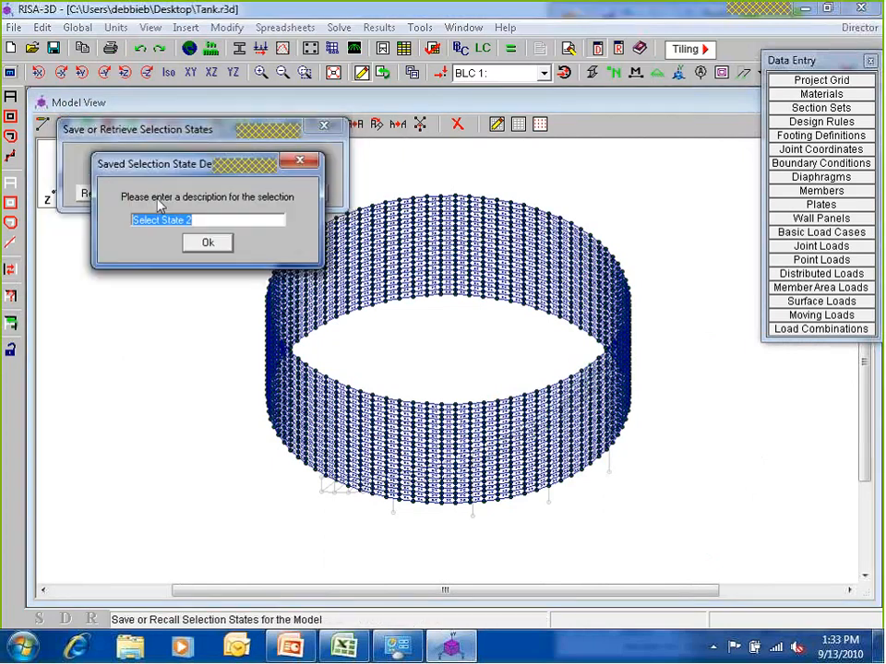
pyautogui.write('Tank')
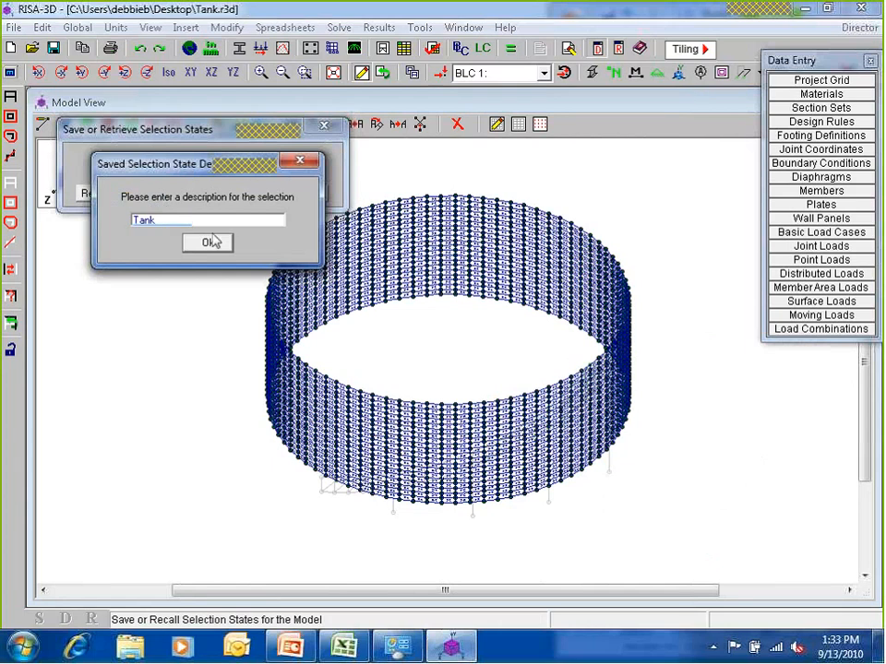
pyautogui.click(208, 242)
pyautogui.click(324, 124)
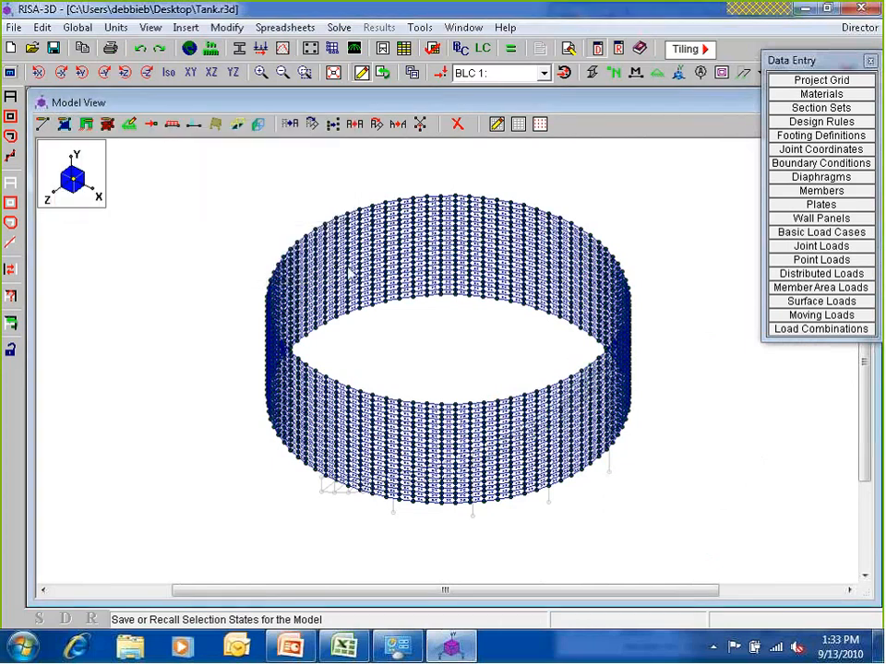
# - Review the list of saved selection states, highlighting Stairs, and leave it without retrieving one
pyautogui.click(9, 324)
pyautogui.click(154, 167)
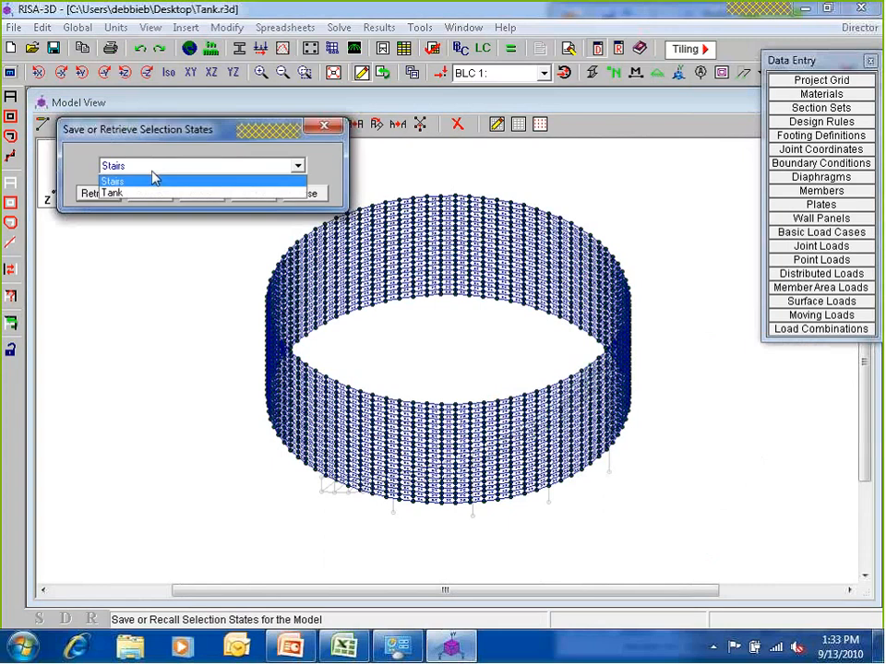
pyautogui.click(154, 180)
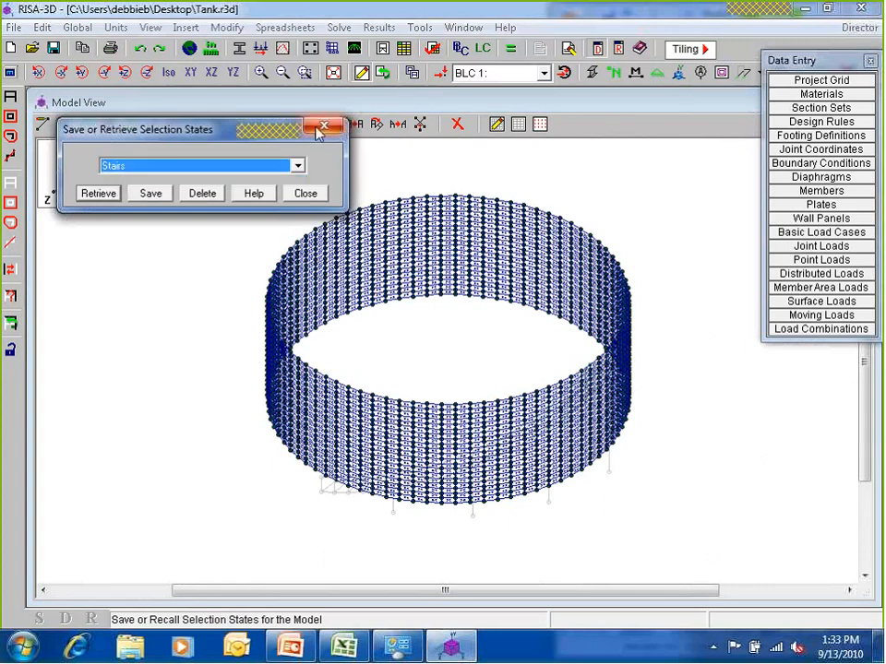
pyautogui.click(323, 126)
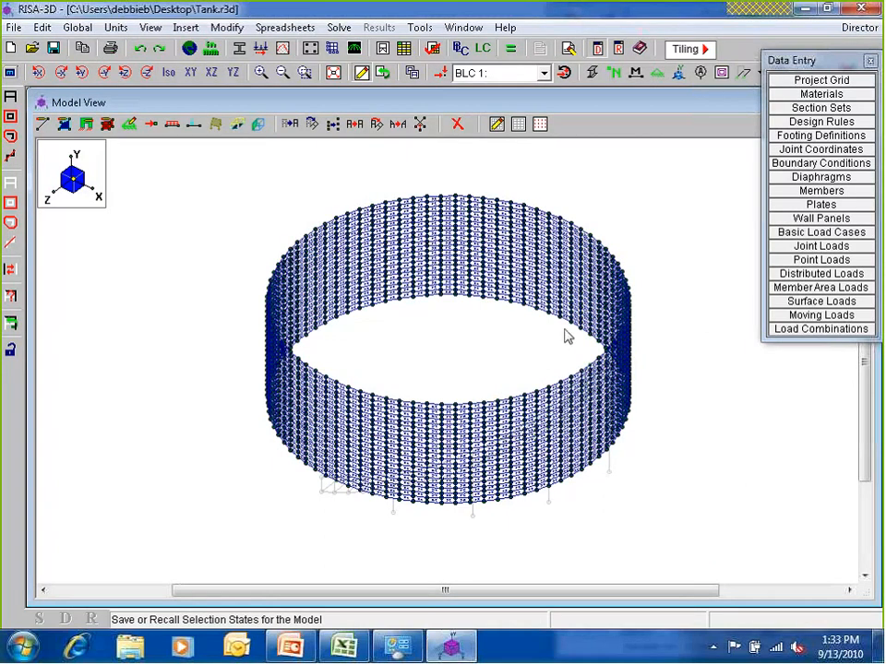
# - Lock the unselected stair part of the model so only the tank is shown
pyautogui.moveTo(551, 381); pyautogui.dragTo(339, 355, button='middle')
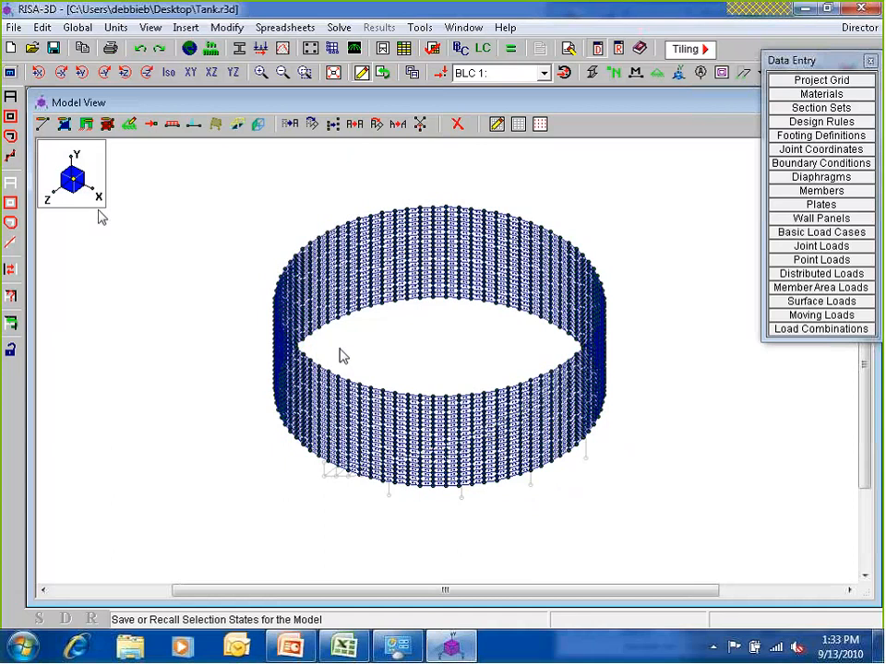
pyautogui.click(10, 350)
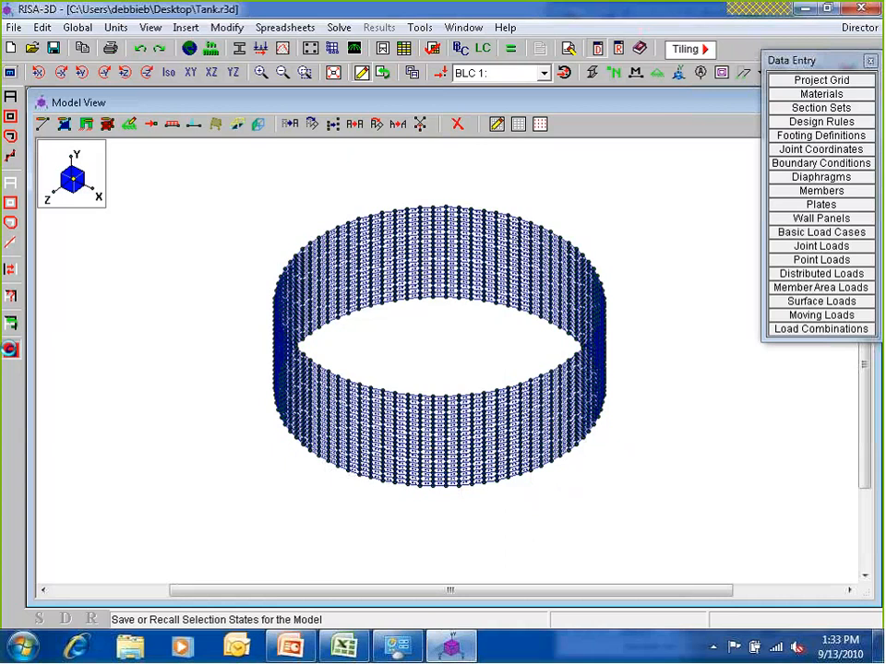
pyautogui.scroll(3, 374, 510)
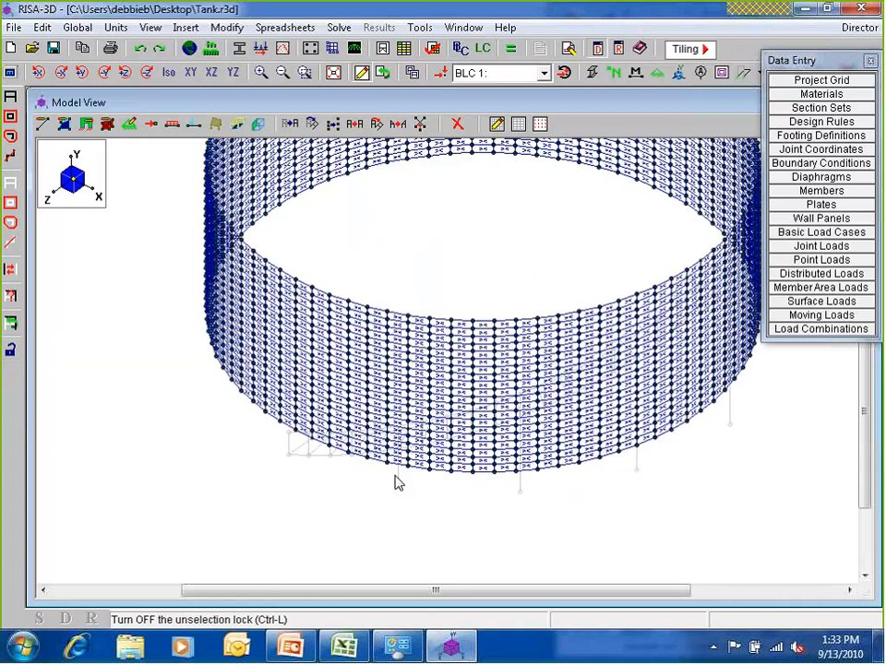
pyautogui.keyDown('ctrl'); pyautogui.moveTo(395, 476); pyautogui.dragTo(496, 550, button='middle'); pyautogui.keyUp('ctrl')
pyautogui.keyDown('ctrl'); pyautogui.moveTo(479, 343); pyautogui.dragTo(515, 383, button='middle'); pyautogui.keyUp('ctrl')
pyautogui.scroll(1, 439, 388)
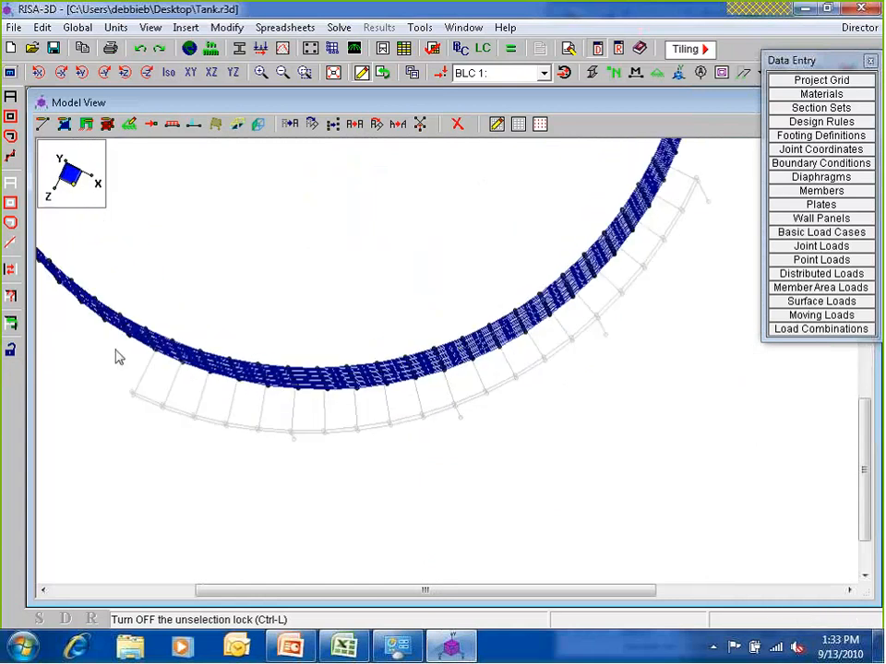
pyautogui.click(10, 356)
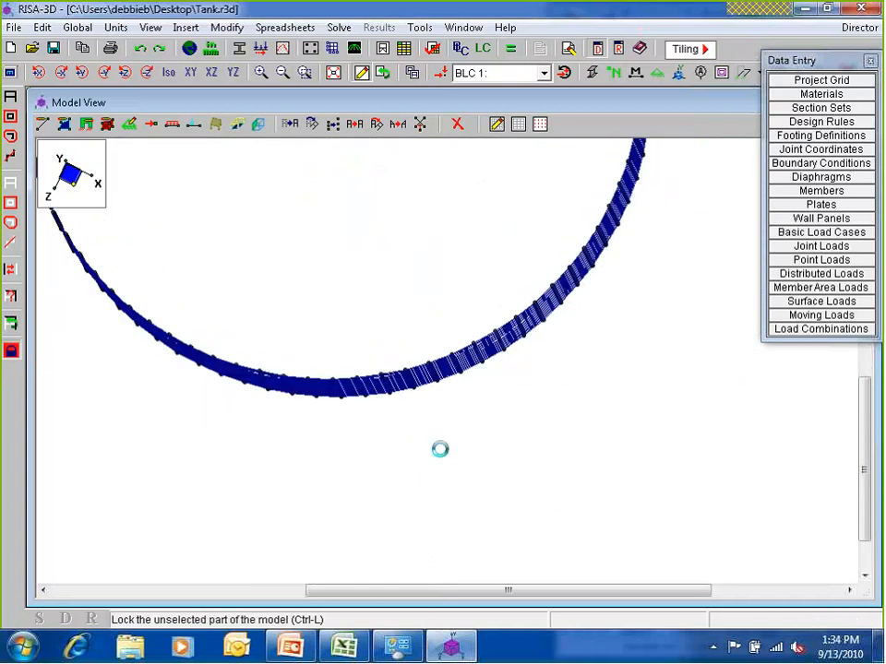
# - Examine the isolated tank from above and in an oblique view with its full height in sight
pyautogui.scroll(-4, 247, 334)
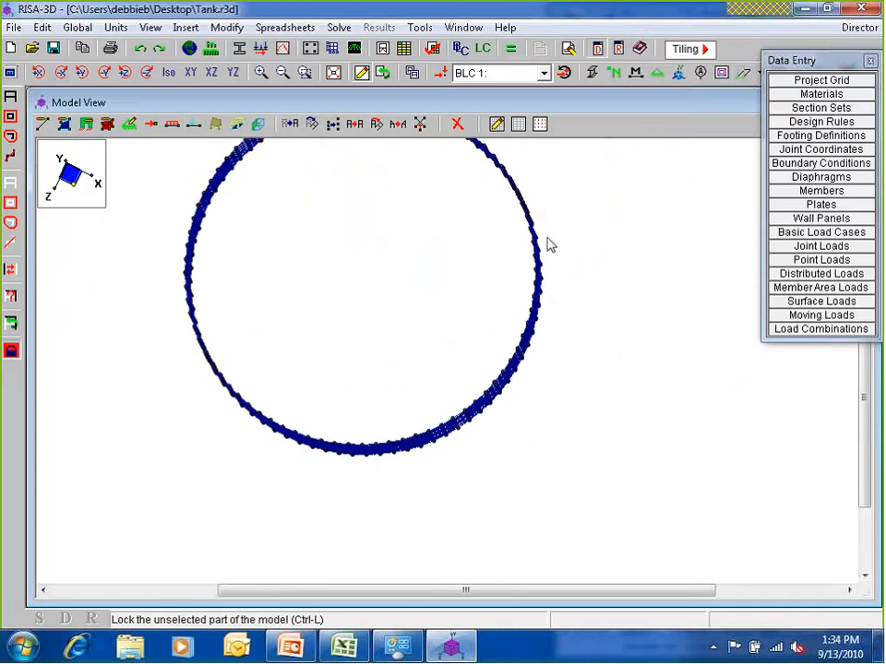
pyautogui.scroll(2, 350, 435)
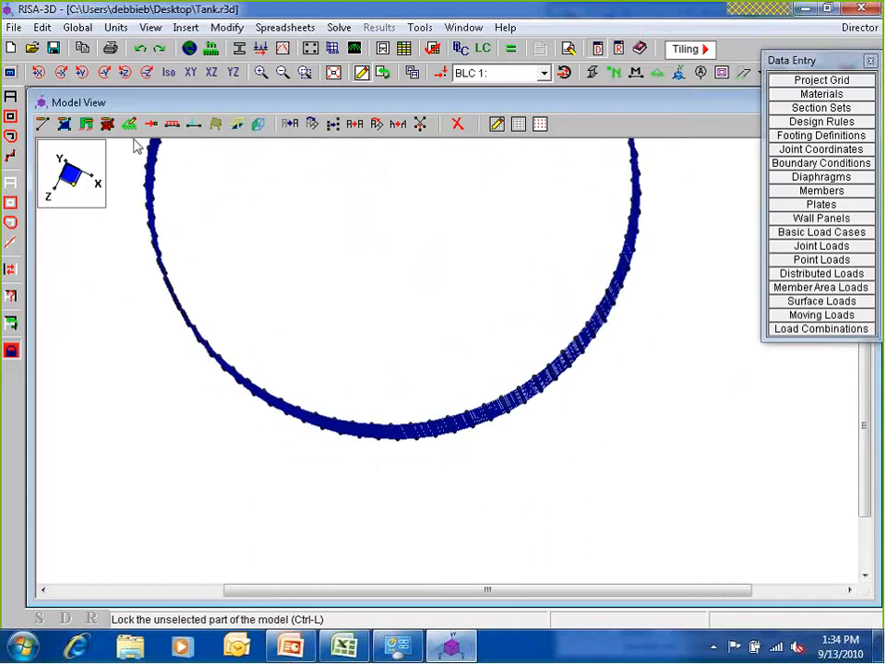
pyautogui.click(148, 73)
pyautogui.click(148, 73)
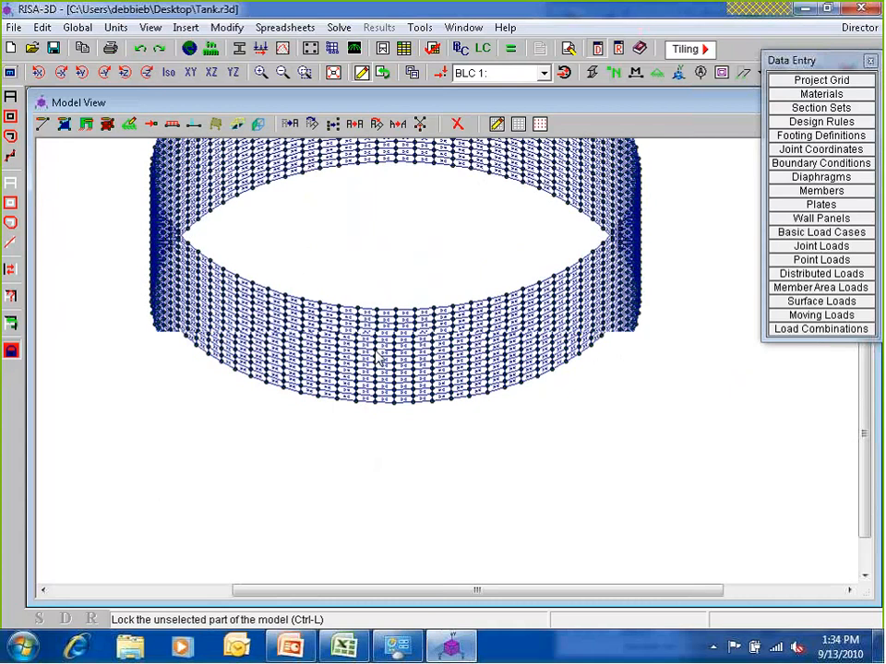
pyautogui.click(148, 73)
pyautogui.scroll(-1, 403, 426)
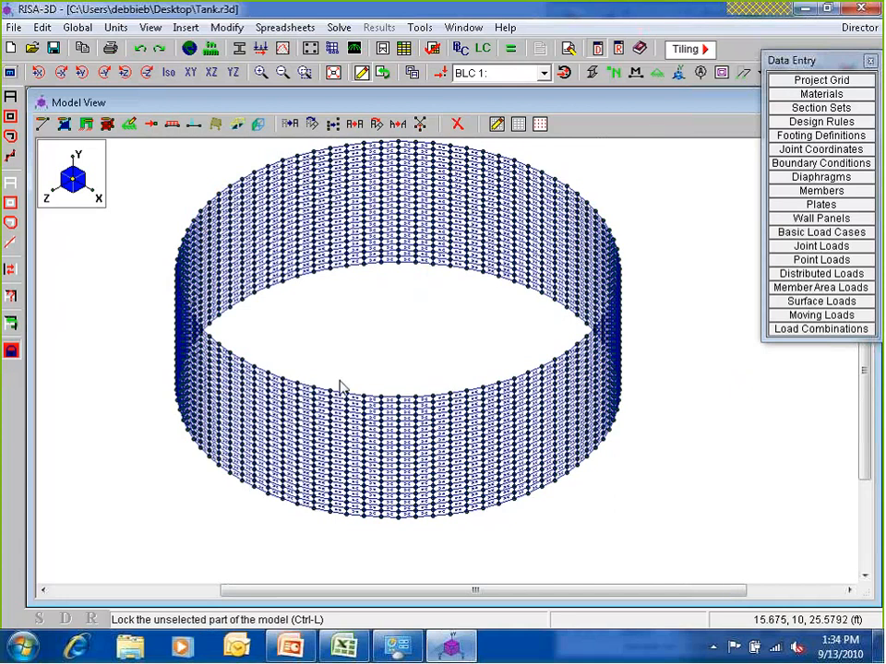
pyautogui.scroll(-3, 342, 294)
pyautogui.moveTo(347, 280); pyautogui.dragTo(354, 328, button='middle')
pyautogui.scroll(3, 354, 327)
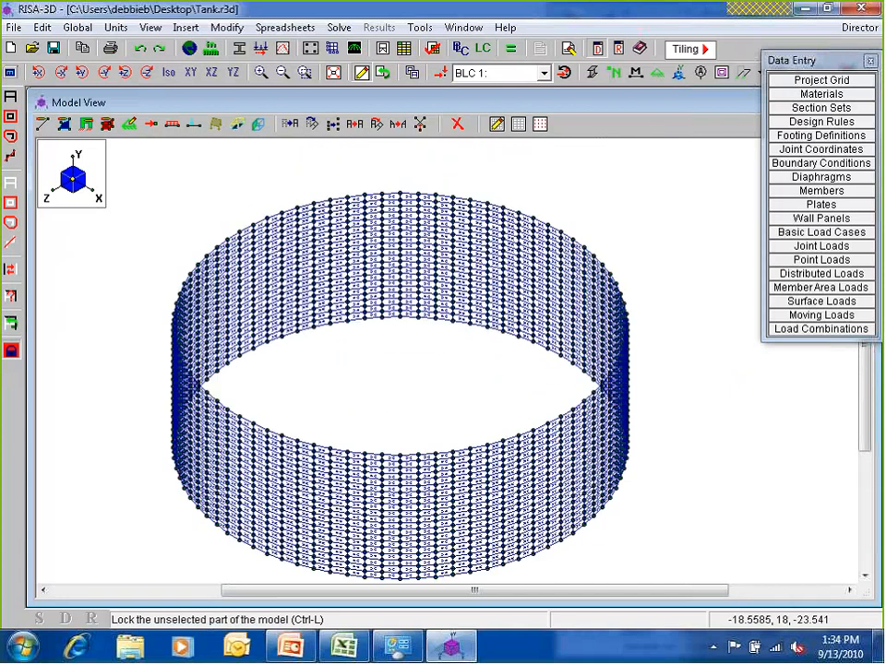
pyautogui.moveTo(472, 376); pyautogui.dragTo(461, 354, button='middle')
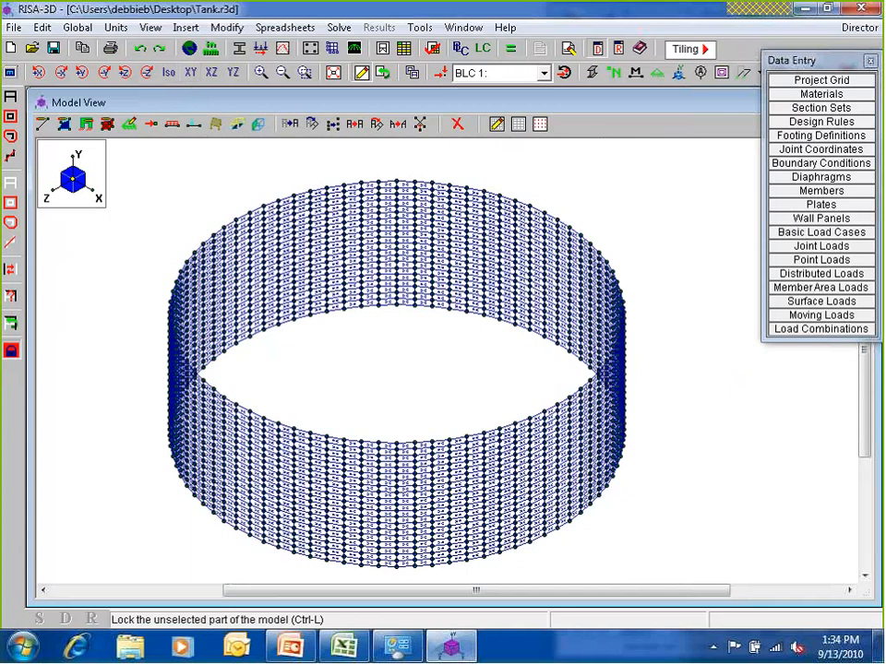
# - Unselect everything and reselect by coordinates only the lower tank joints, members and plates, using a Y bound of 7 ft
pyautogui.click(141, 48)
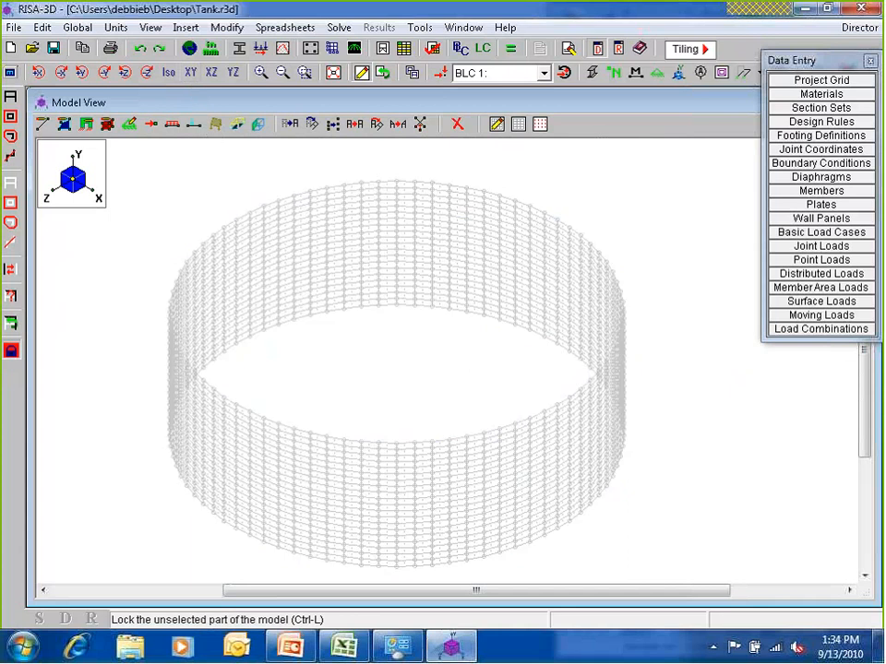
pyautogui.click(11, 298)
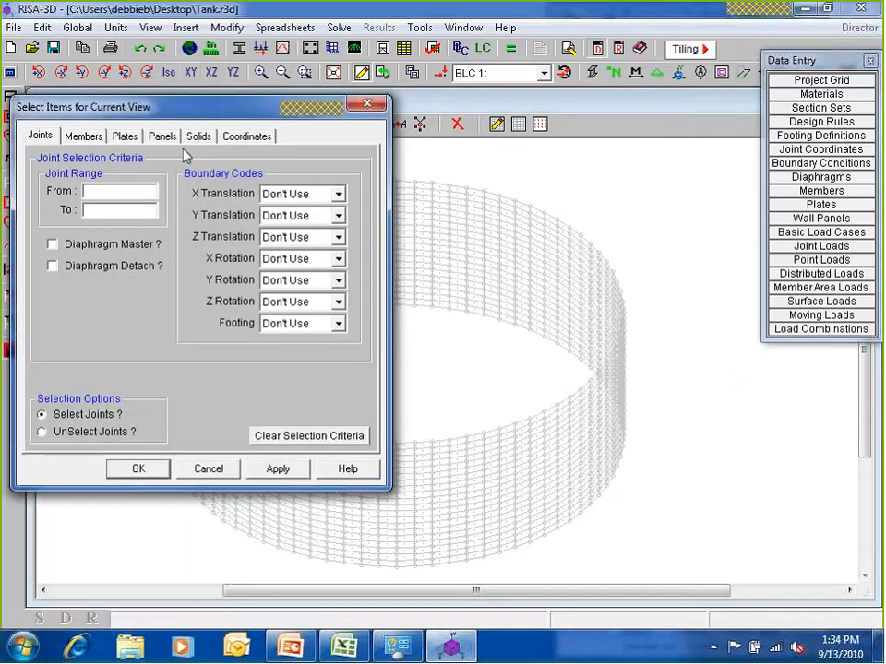
pyautogui.moveTo(197, 117); pyautogui.dragTo(692, 107)
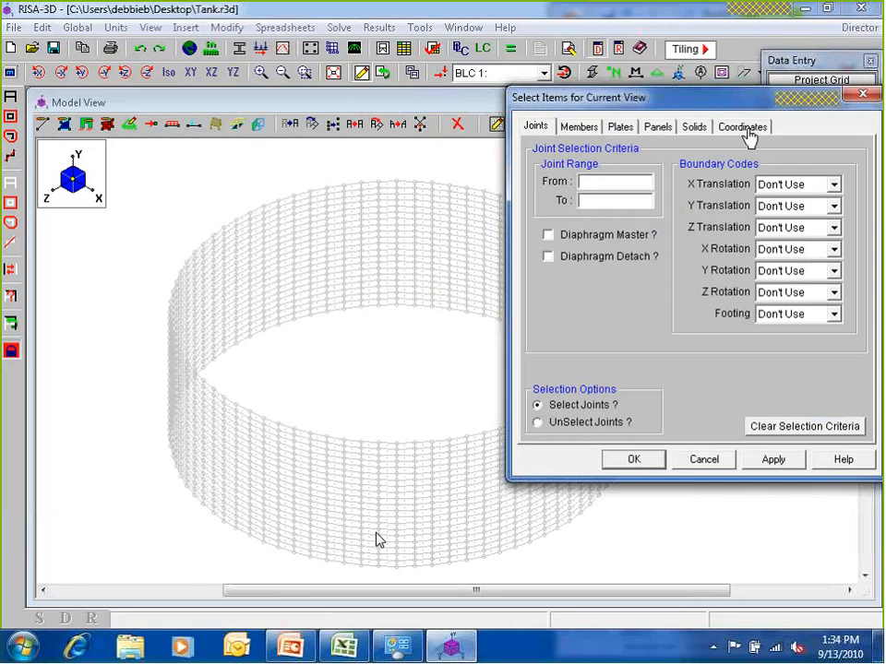
pyautogui.click(748, 132)
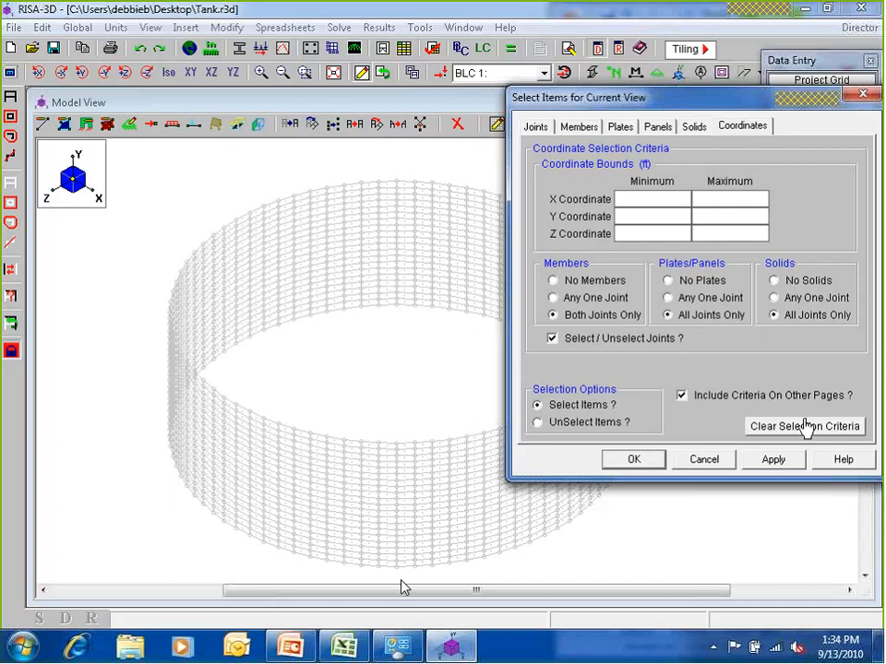
pyautogui.write('7')
pyautogui.click(634, 462)
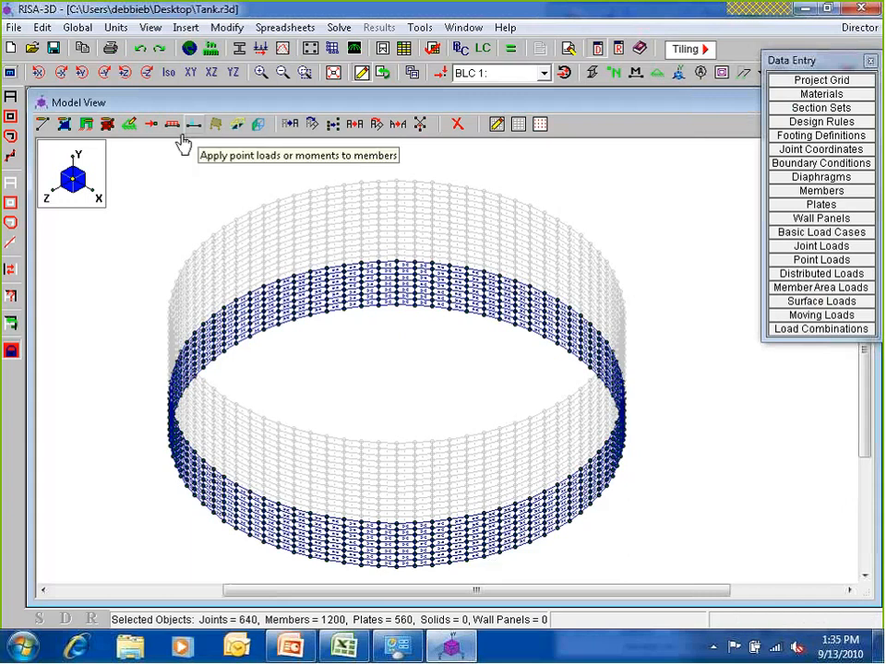
# - Look through the direction options for surface loads on the selected plates and close without applying a load
pyautogui.click(238, 134)
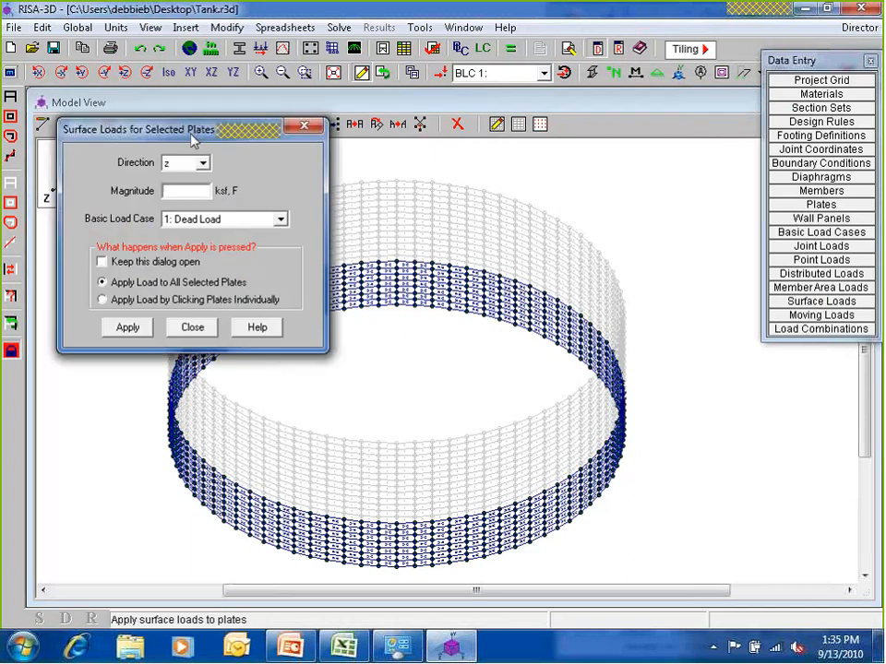
pyautogui.moveTo(129, 126); pyautogui.dragTo(550, 127)
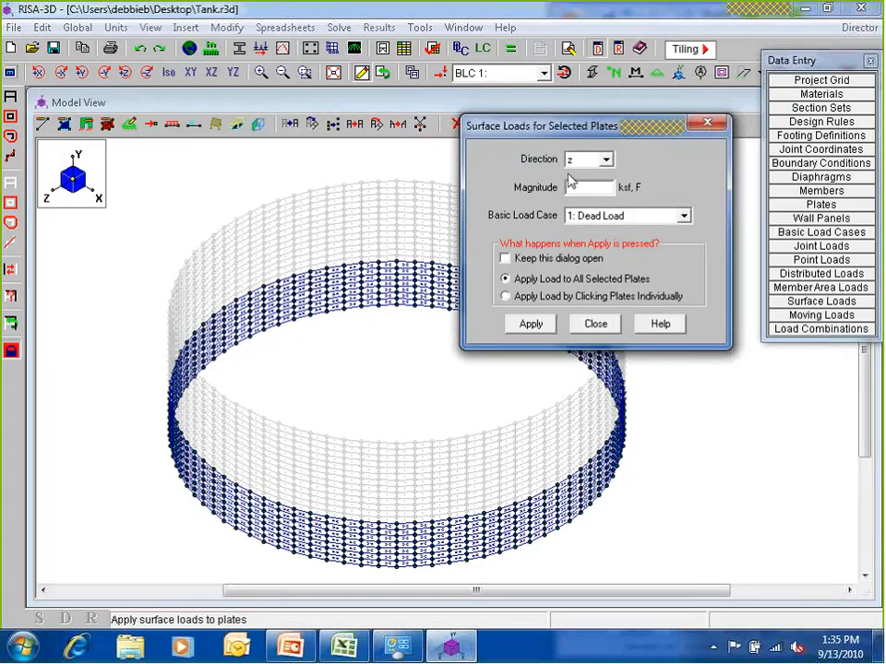
pyautogui.click(606, 160)
pyautogui.scroll(1, 597, 178)
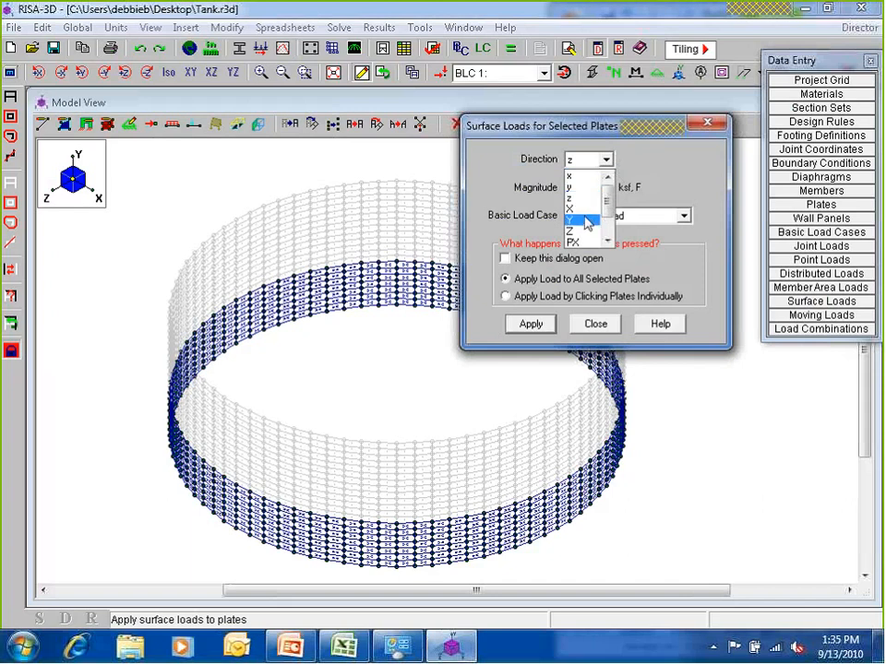
pyautogui.scroll(-1, 586, 226)
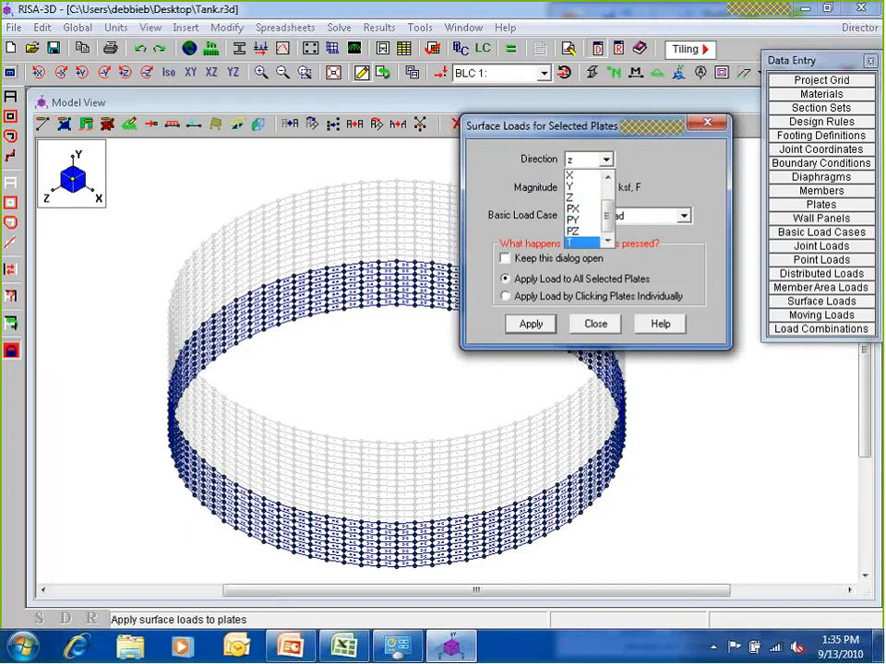
pyautogui.click(596, 323)
# - Hide the Data Entry palette and label the plates with their local axes, viewed up close
pyautogui.scroll(3, 455, 254)
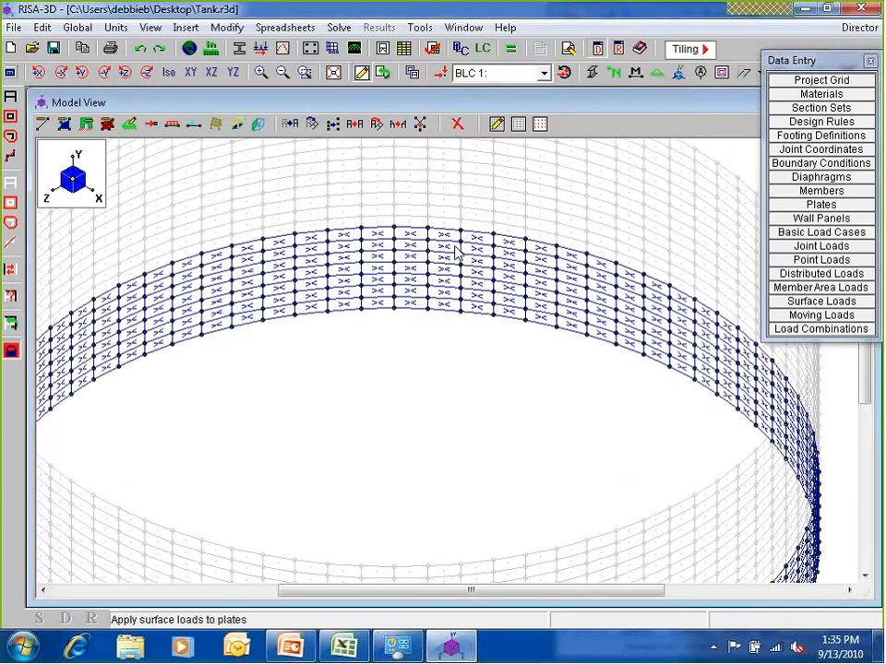
pyautogui.scroll(-3, 516, 250)
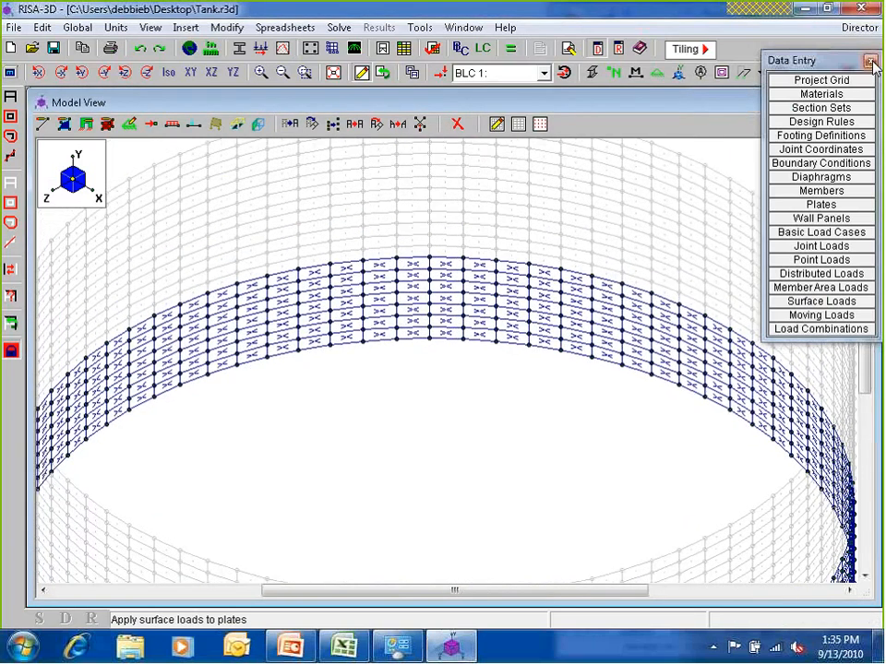
pyautogui.click(870, 60)
pyautogui.click(795, 72)
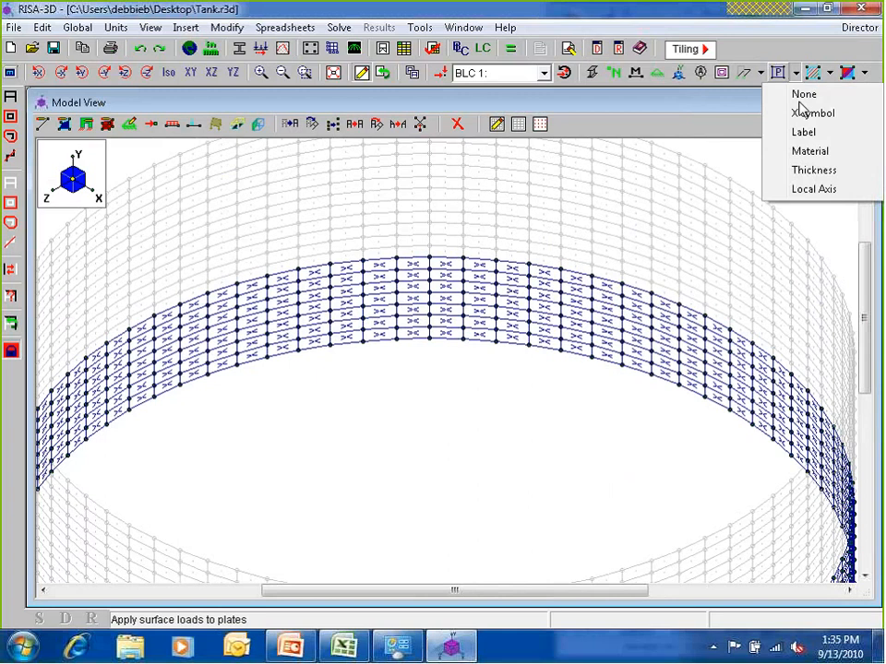
pyautogui.click(813, 188)
pyautogui.scroll(4, 445, 303)
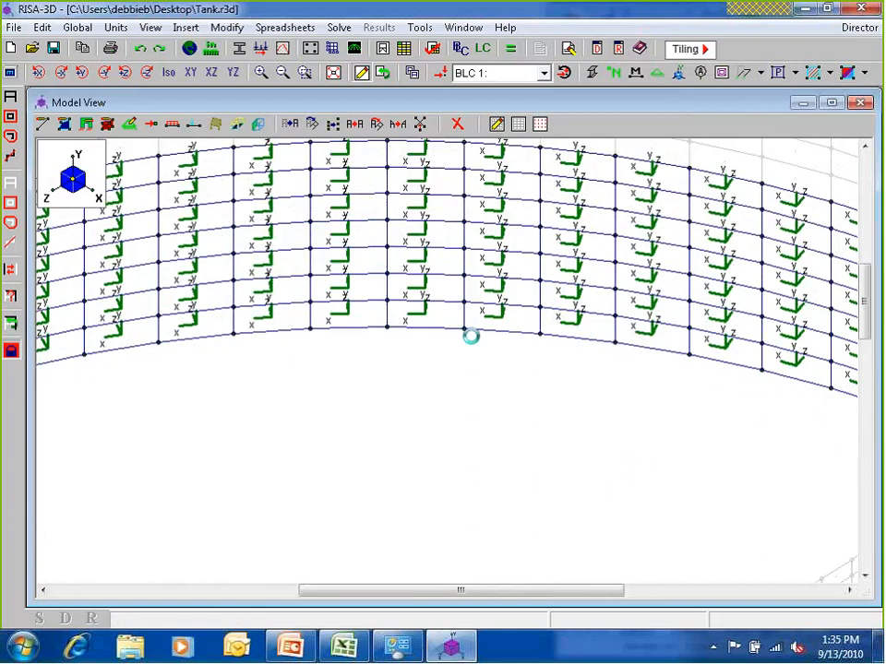
# - Examine the local axis orientation on the tank's lower plates up close, rotating the view and looking again from farther out
pyautogui.scroll(1, 514, 367)
pyautogui.scroll(1, 514, 366)
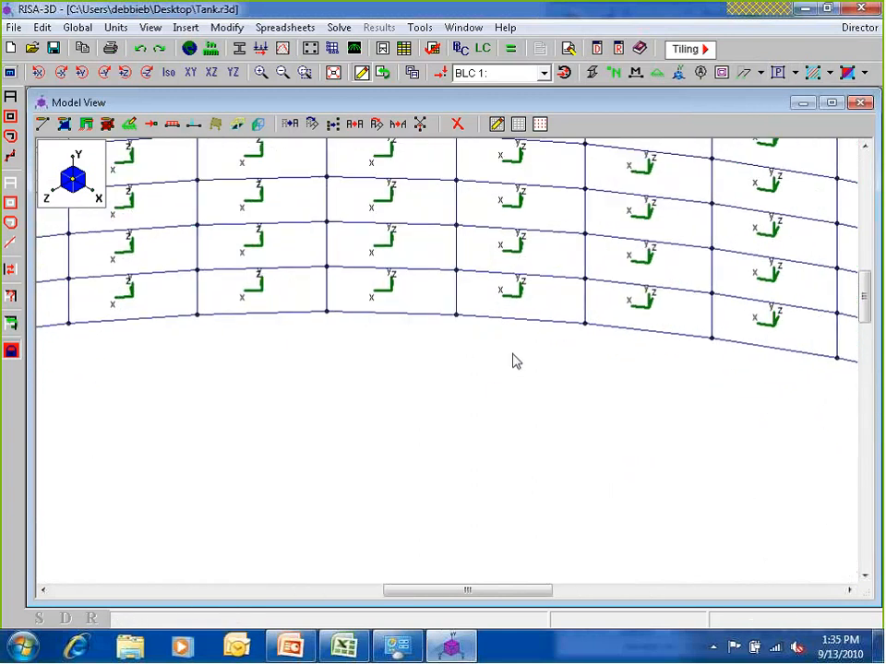
pyautogui.moveTo(518, 351); pyautogui.dragTo(437, 380, button='middle')
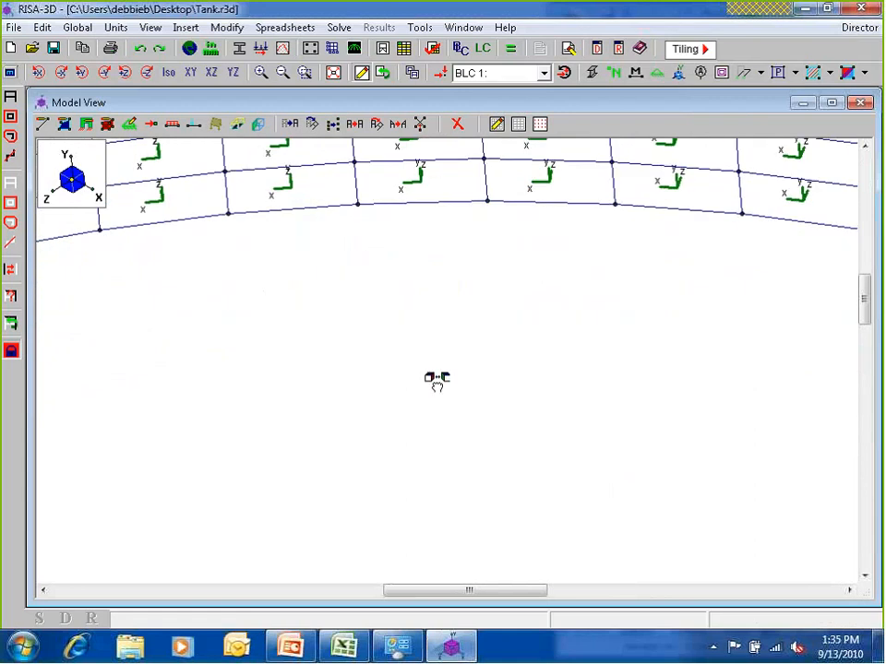
pyautogui.scroll(-2, 476, 325)
pyautogui.scroll(2, 527, 180)
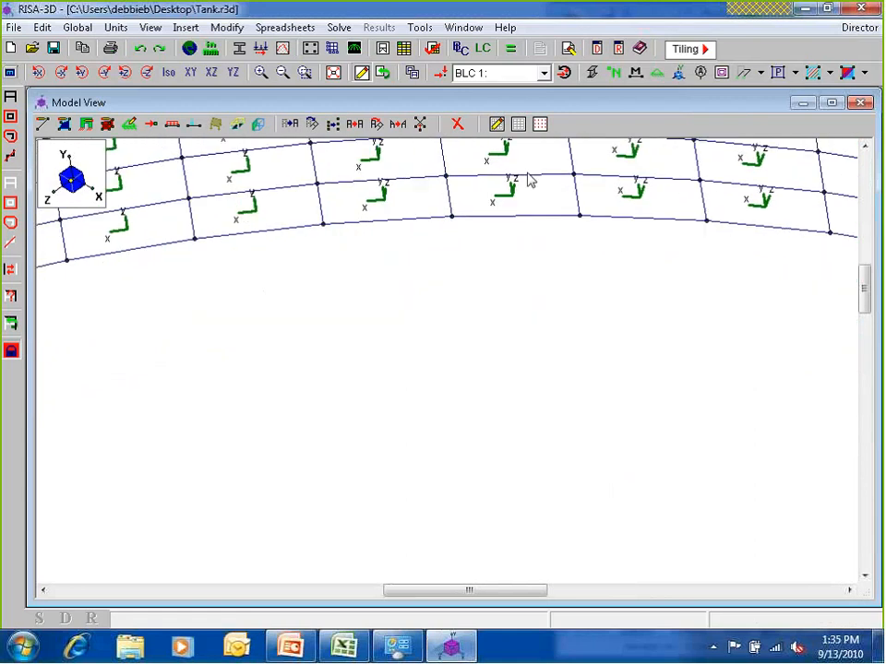
pyautogui.scroll(1, 513, 230)
pyautogui.scroll(1, 510, 225)
pyautogui.moveTo(509, 225); pyautogui.dragTo(469, 342)
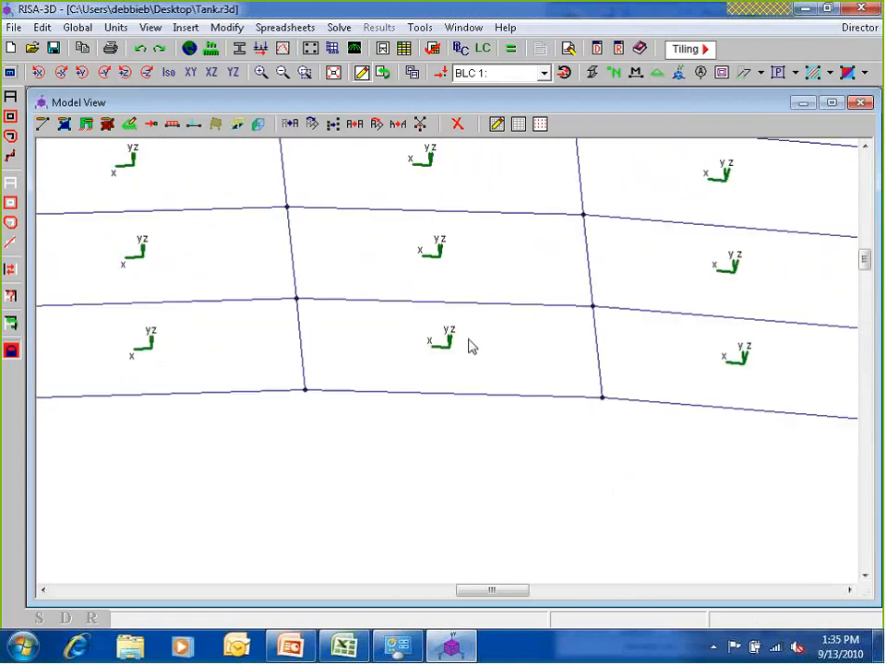
pyautogui.scroll(1, 466, 345)
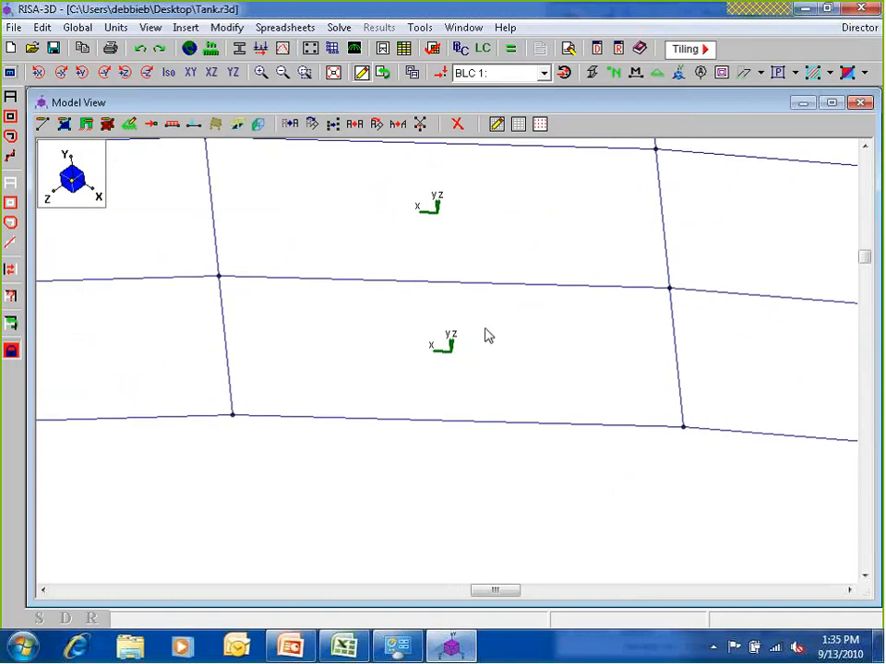
pyautogui.scroll(-2, 489, 342)
pyautogui.scroll(-3, 499, 356)
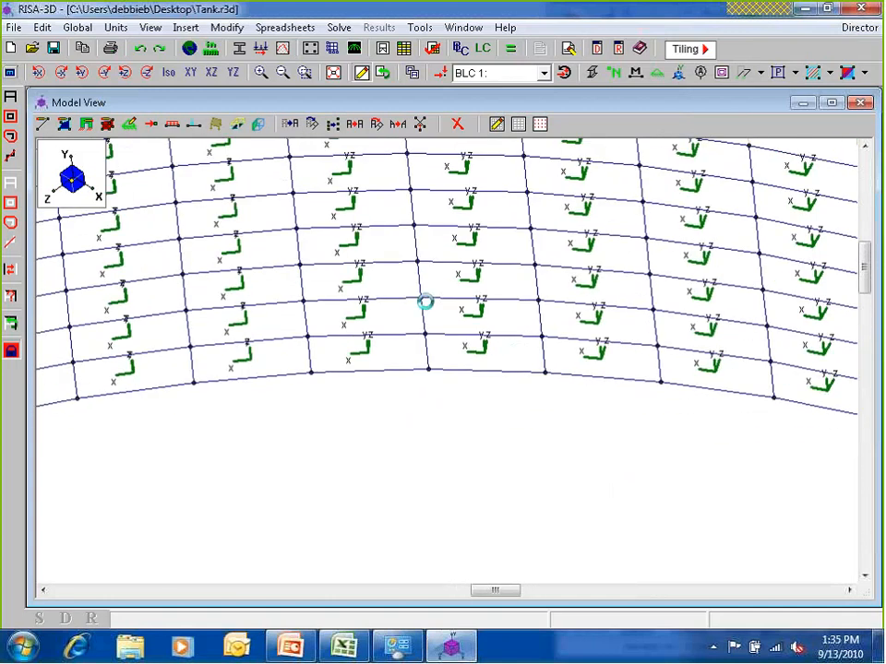
pyautogui.scroll(-4, 420, 311)
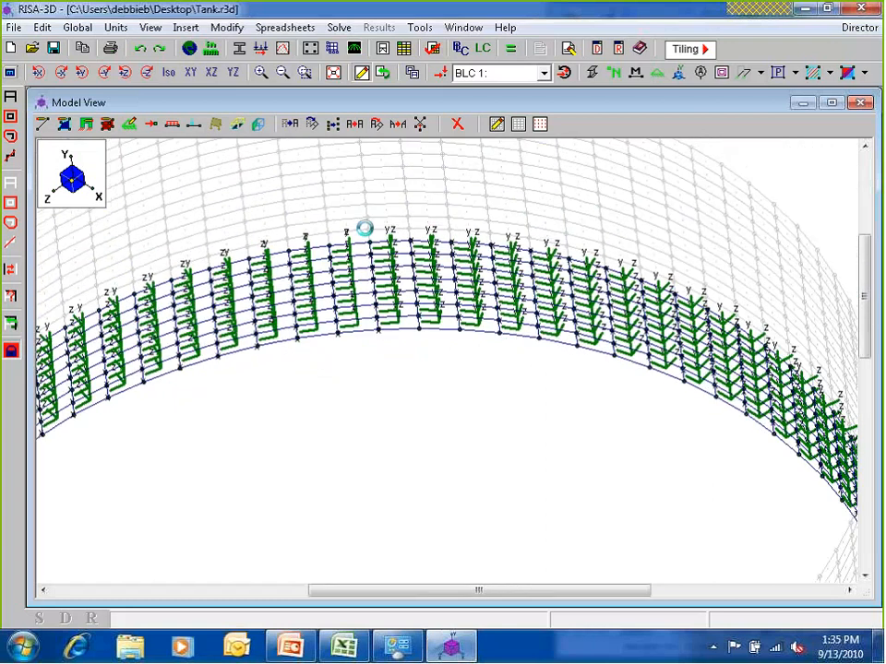
# - Leave the plate surface load dialog and set the Surface/Area Loads units to psi with conversion of existing data enabled
pyautogui.click(239, 125)
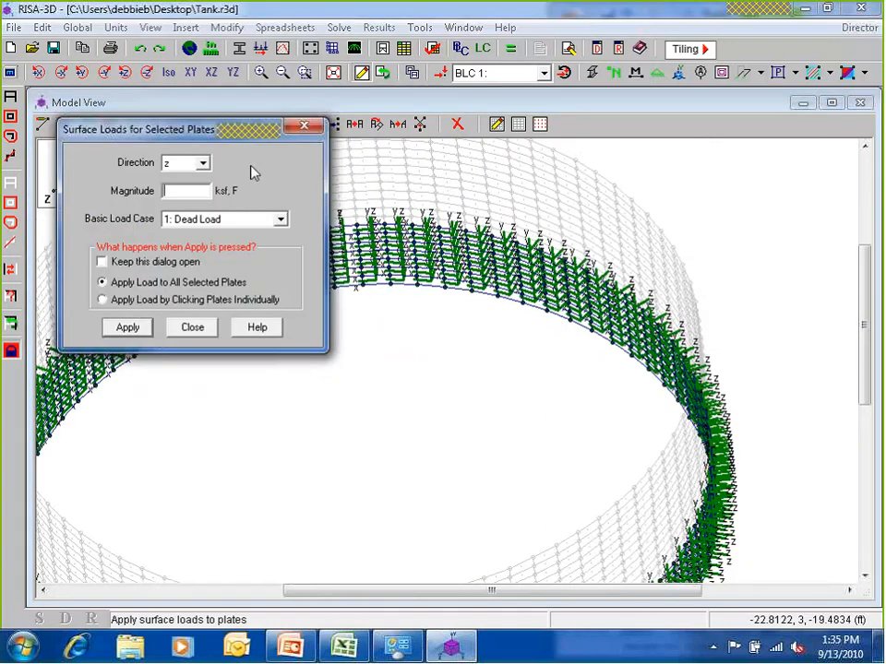
pyautogui.click(192, 326)
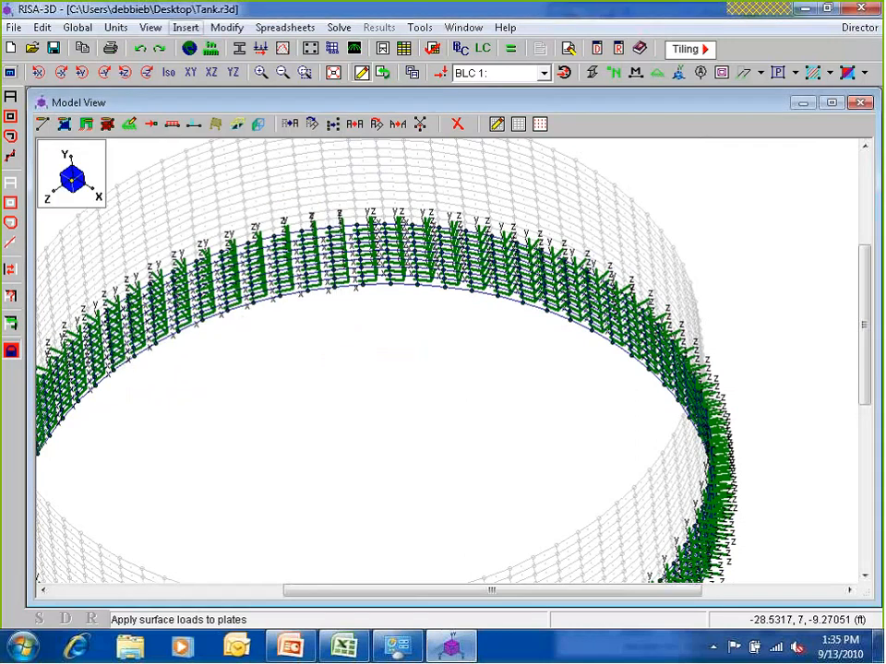
pyautogui.click(210, 48)
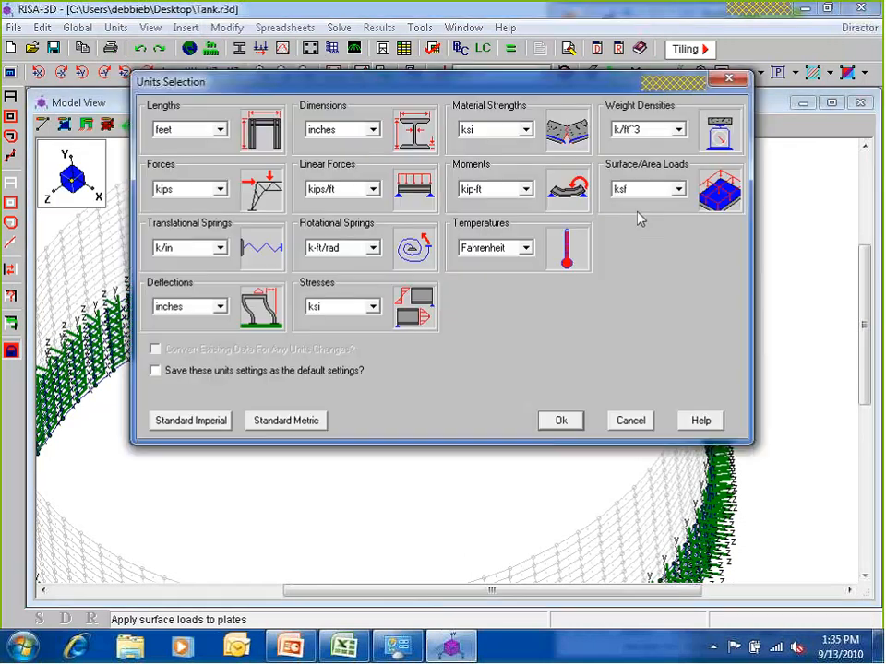
pyautogui.moveTo(337, 88); pyautogui.dragTo(303, 94)
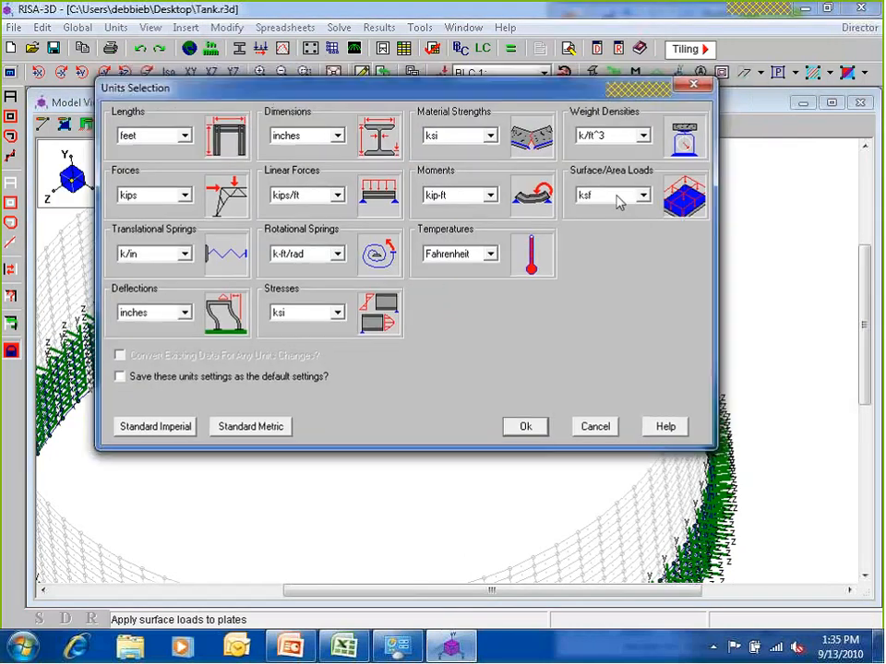
pyautogui.click(618, 198)
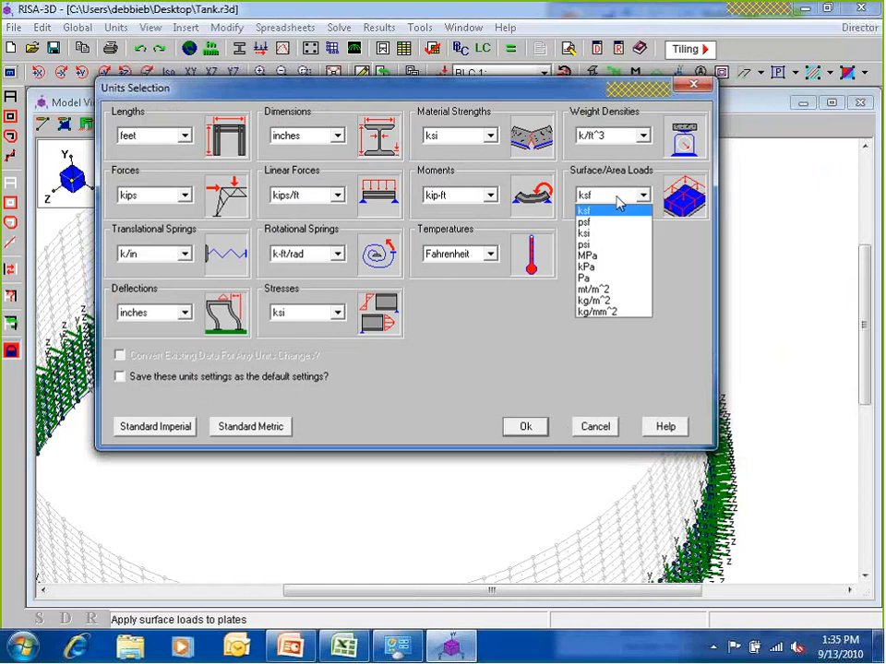
pyautogui.click(610, 245)
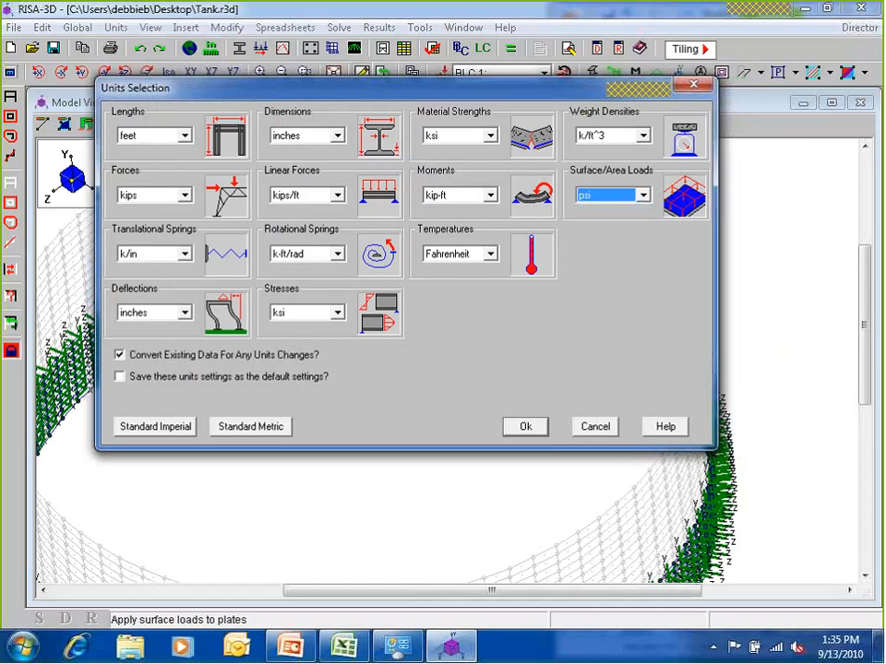
pyautogui.click(525, 426)
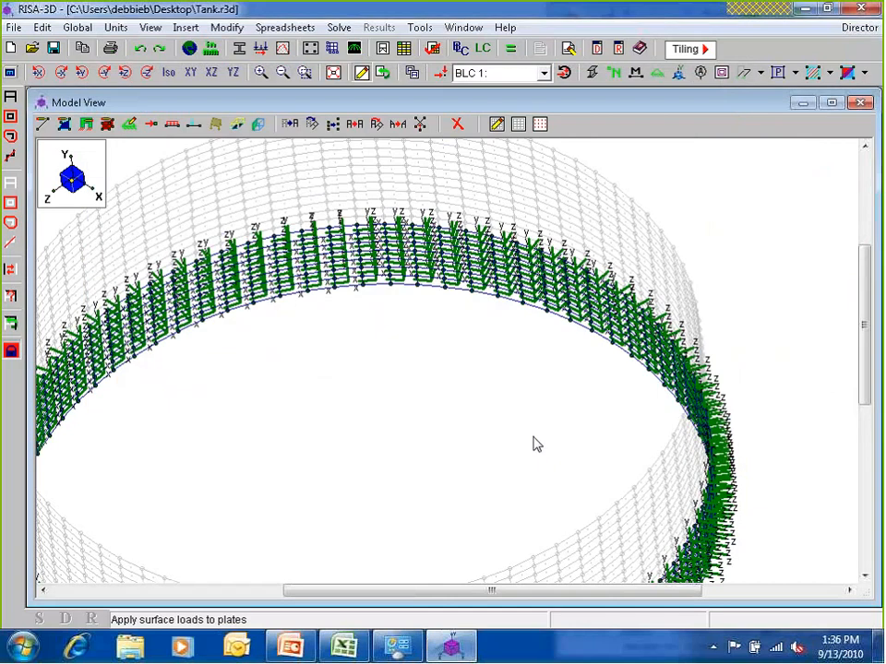
# - Apply a 2 psi surface load in the local z direction to all selected lower plates under 1: Dead Load
pyautogui.click(239, 127)
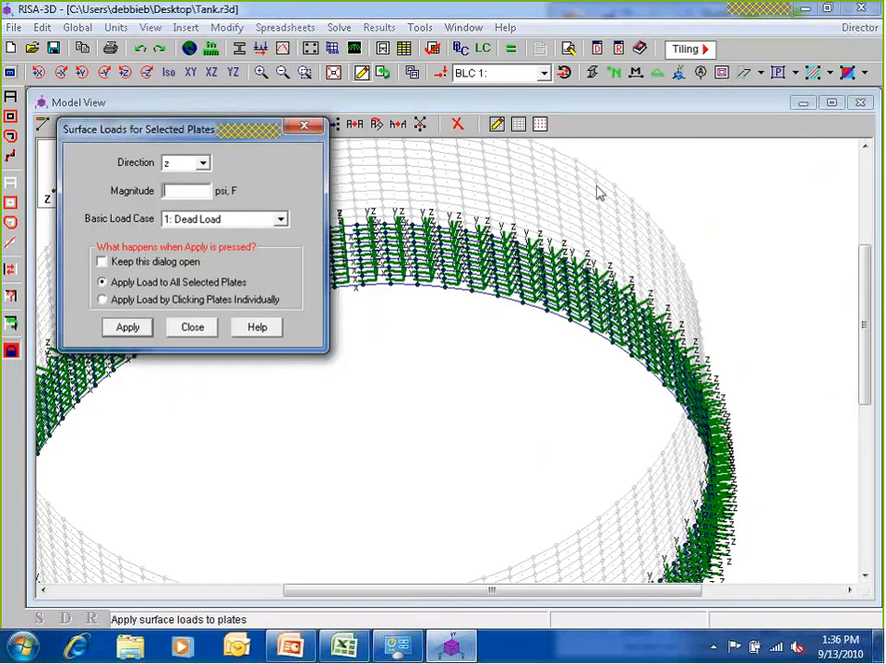
pyautogui.write('2')
pyautogui.click(128, 326)
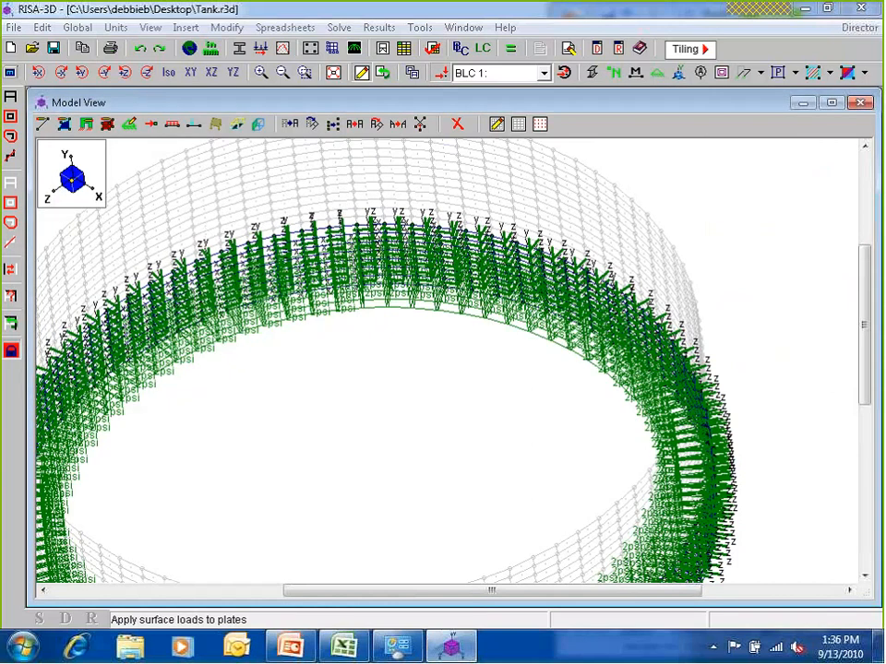
pyautogui.scroll(-1, 298, 414)
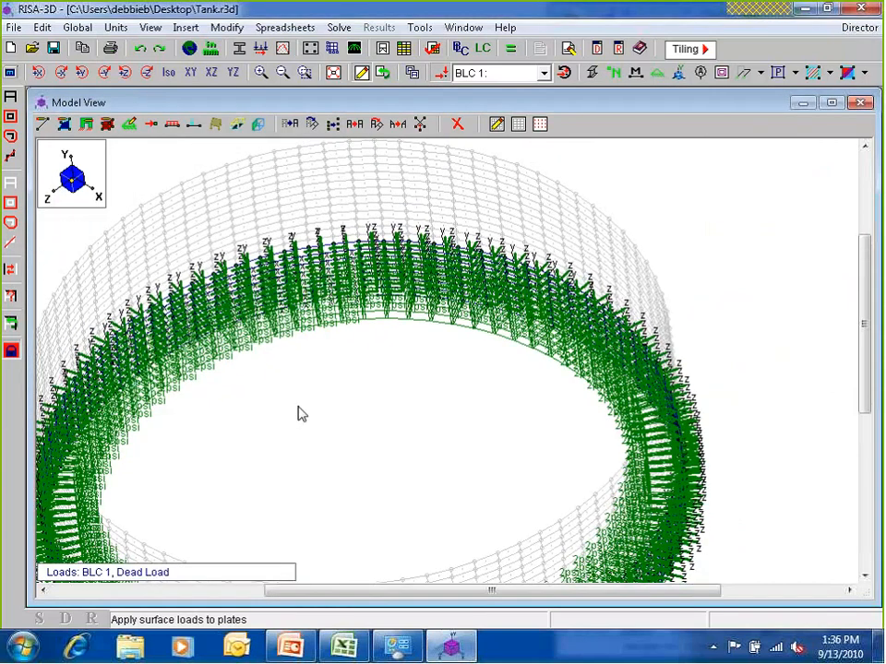
pyautogui.moveTo(298, 407); pyautogui.dragTo(370, 343, button='middle')
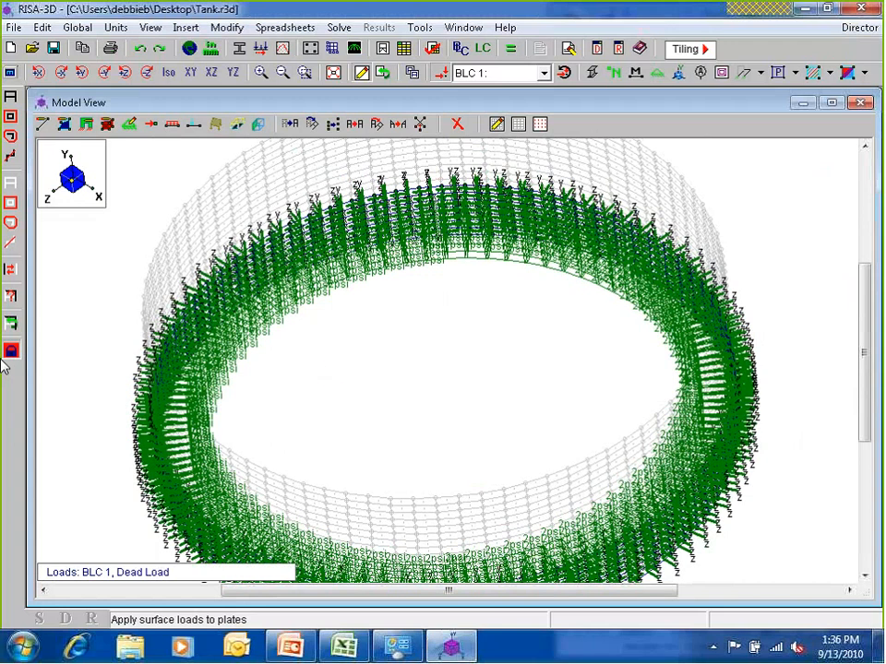
pyautogui.scroll(-1, 332, 372)
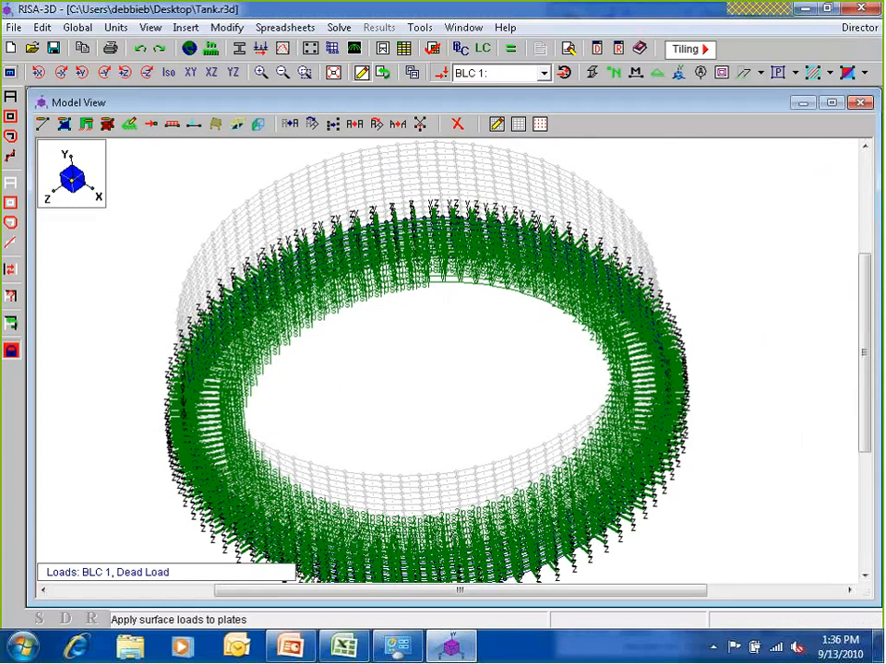
# - Invert the selection to the tank's upper part and turn off the plate local axis labels
pyautogui.click(11, 270)
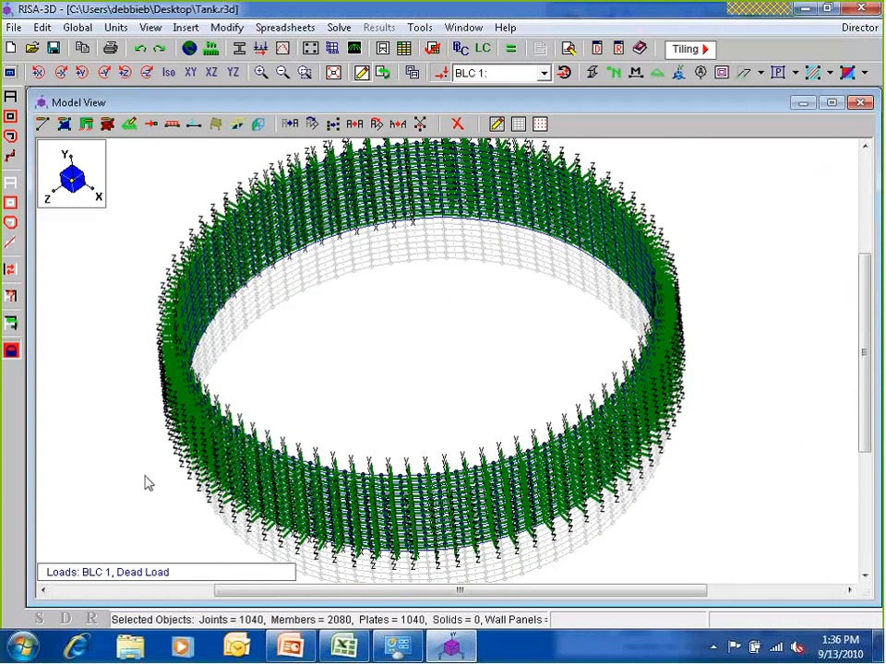
pyautogui.click(796, 74)
pyautogui.click(812, 190)
pyautogui.click(797, 74)
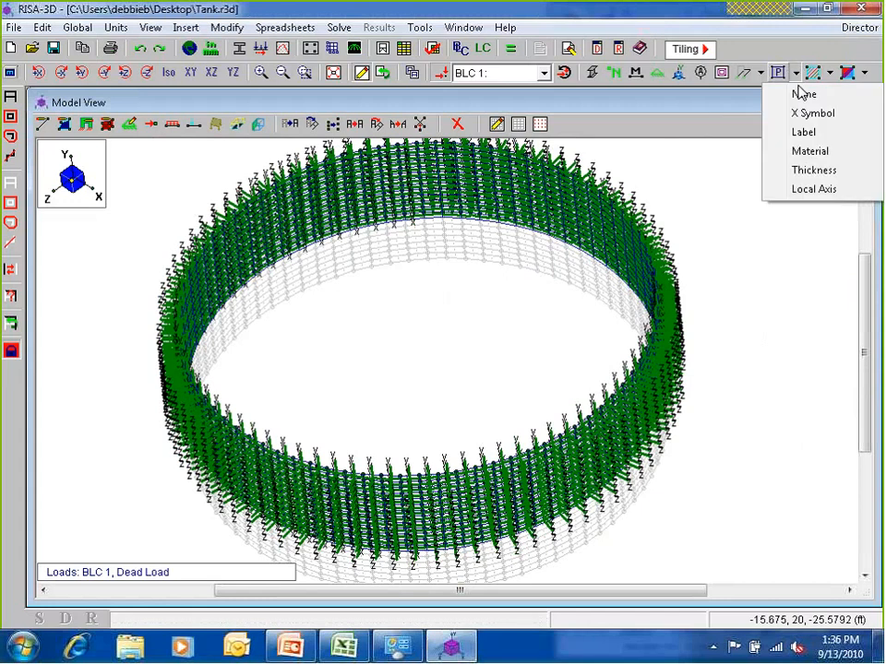
pyautogui.click(803, 93)
pyautogui.keyDown('shift'); pyautogui.moveTo(460, 278); pyautogui.dragTo(490, 233, button='middle'); pyautogui.keyUp('shift')
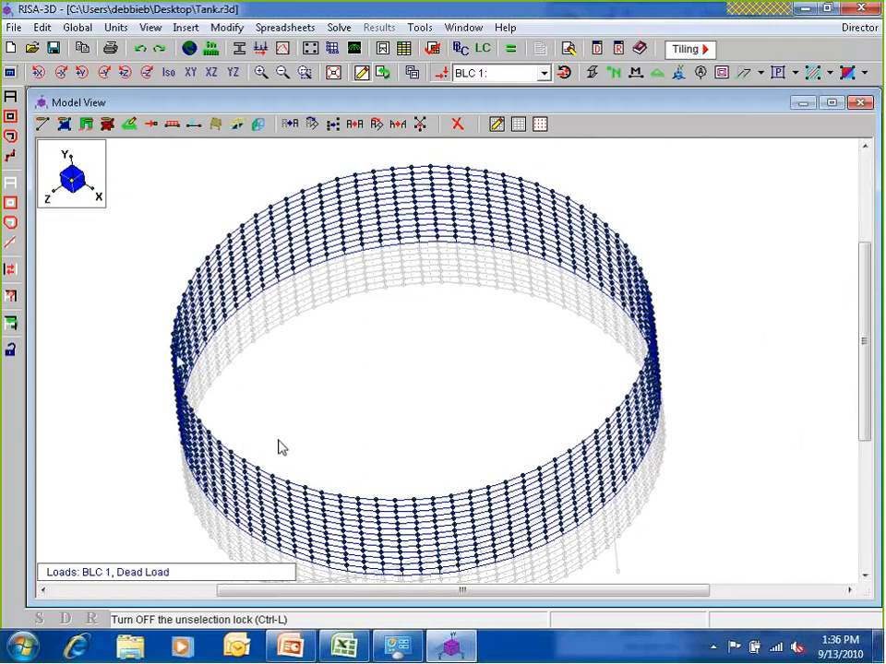
# - Lock the unselected lower band and reselect by coordinates only the remaining tank items up to a Y maximum of 14 ft
pyautogui.click(11, 359)
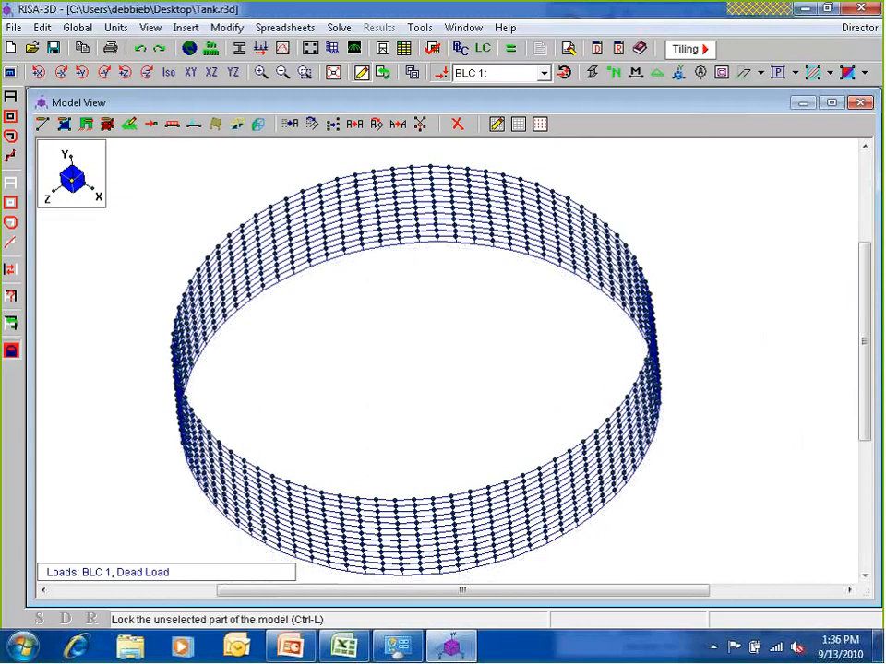
pyautogui.scroll(-3, 335, 288)
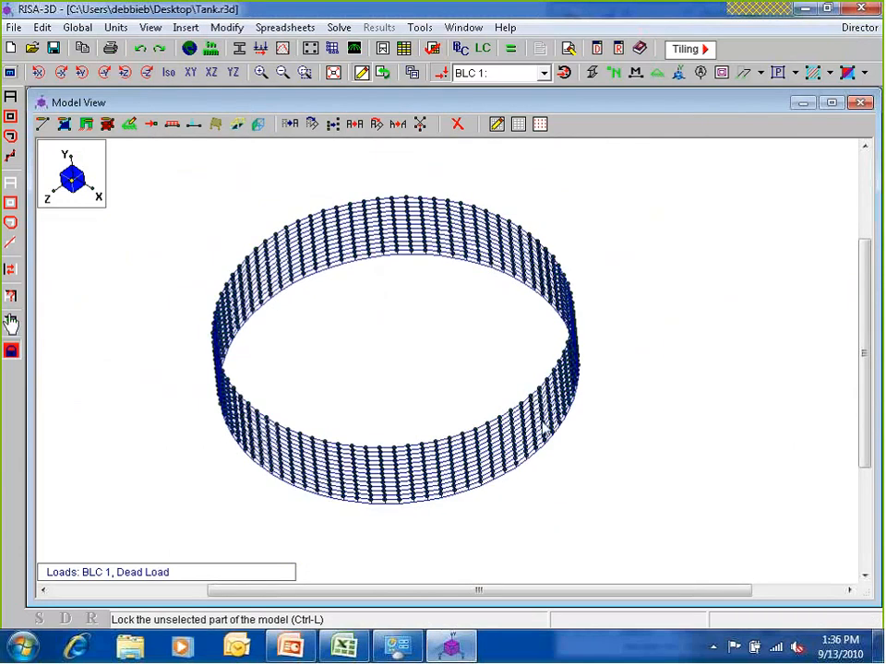
pyautogui.click(10, 295)
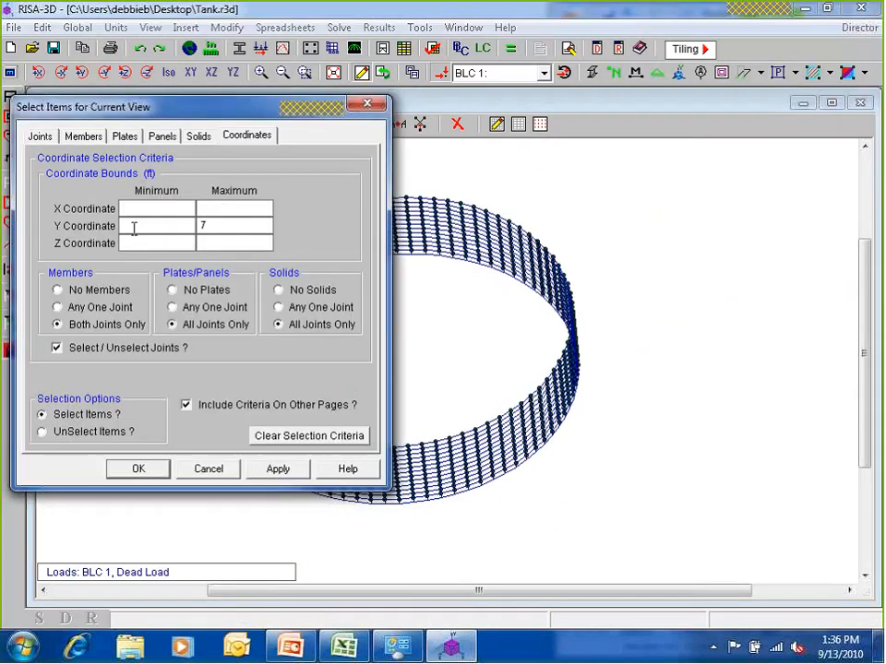
pyautogui.press('Tab')
pyautogui.write('14')
pyautogui.click(138, 468)
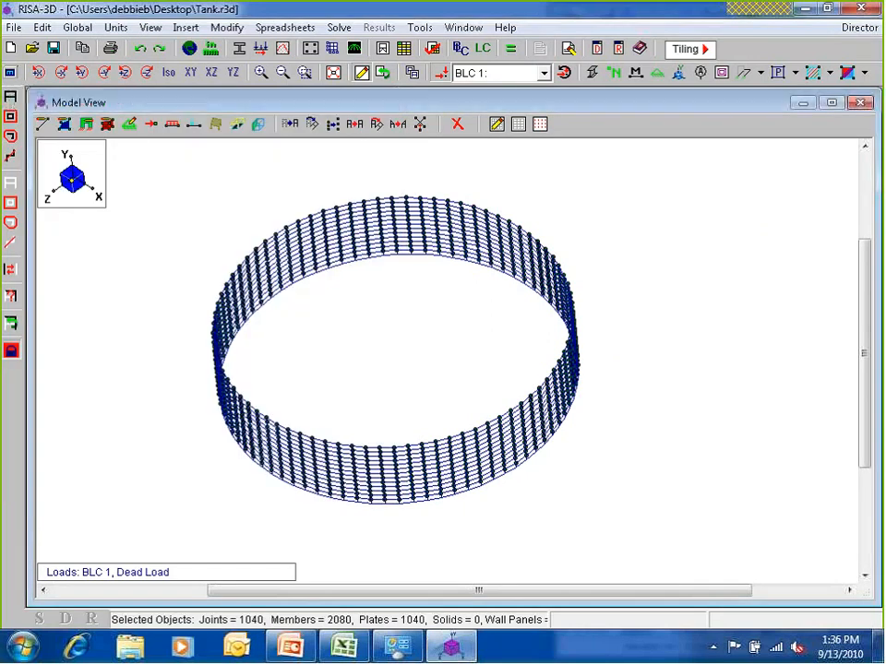
pyautogui.click(10, 183)
pyautogui.click(11, 297)
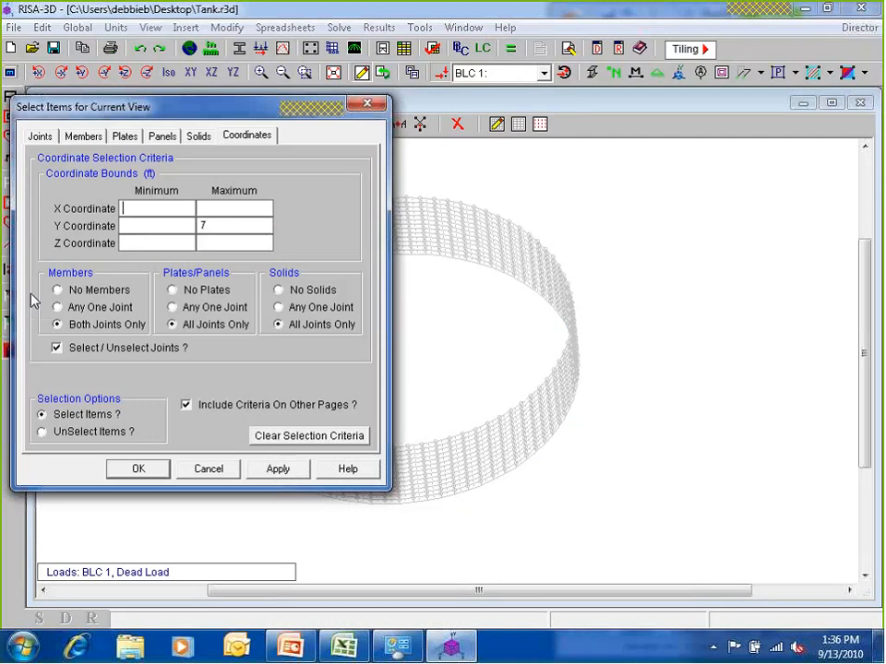
pyautogui.moveTo(218, 225); pyautogui.dragTo(102, 220)
pyautogui.click(138, 468)
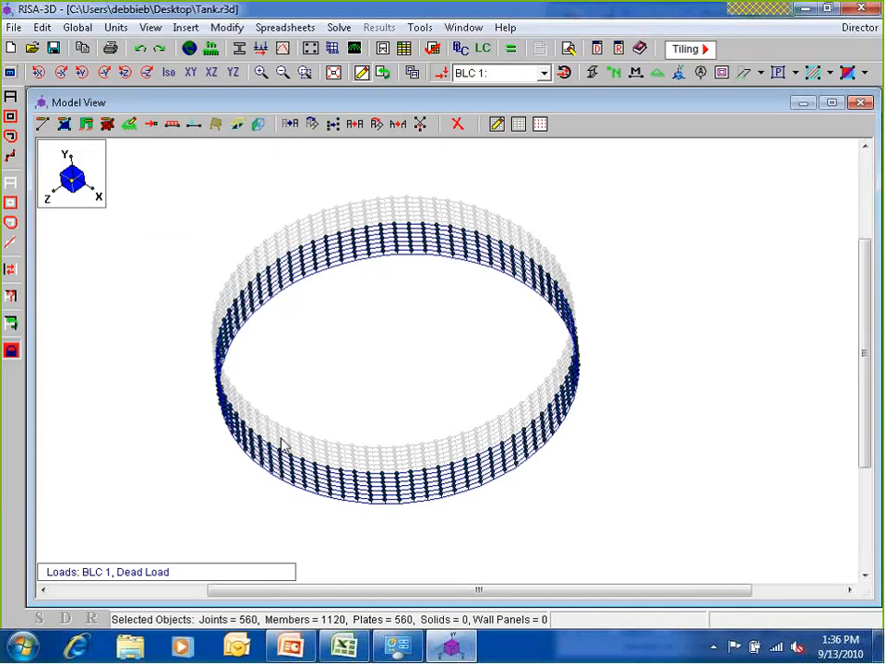
# - Apply a 1.6 psi surface load in the local z direction to the selected middle band of plates under 1: Dead Load
pyautogui.click(215, 123)
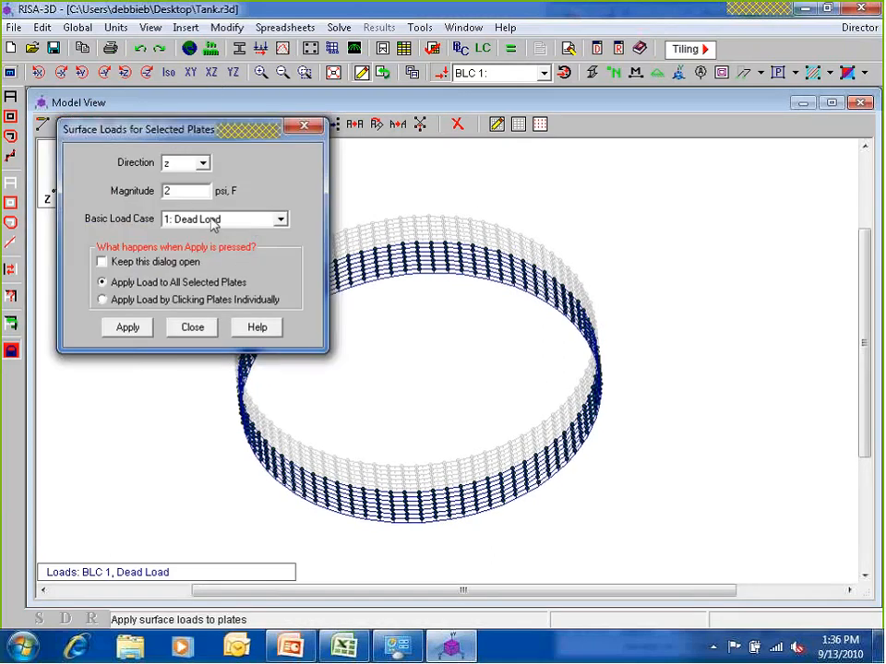
pyautogui.doubleClick(169, 191)
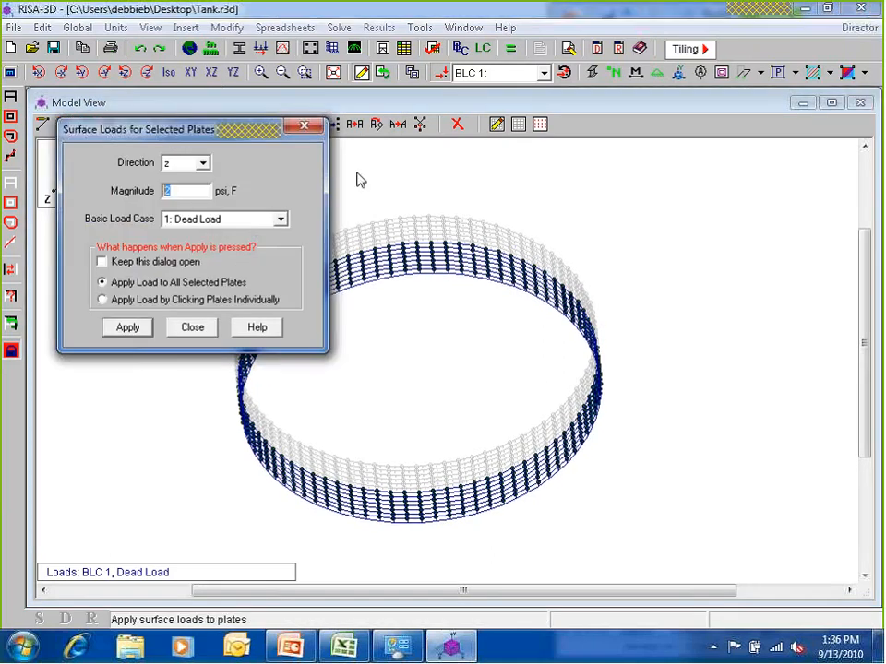
pyautogui.write('1')
pyautogui.click(126, 329)
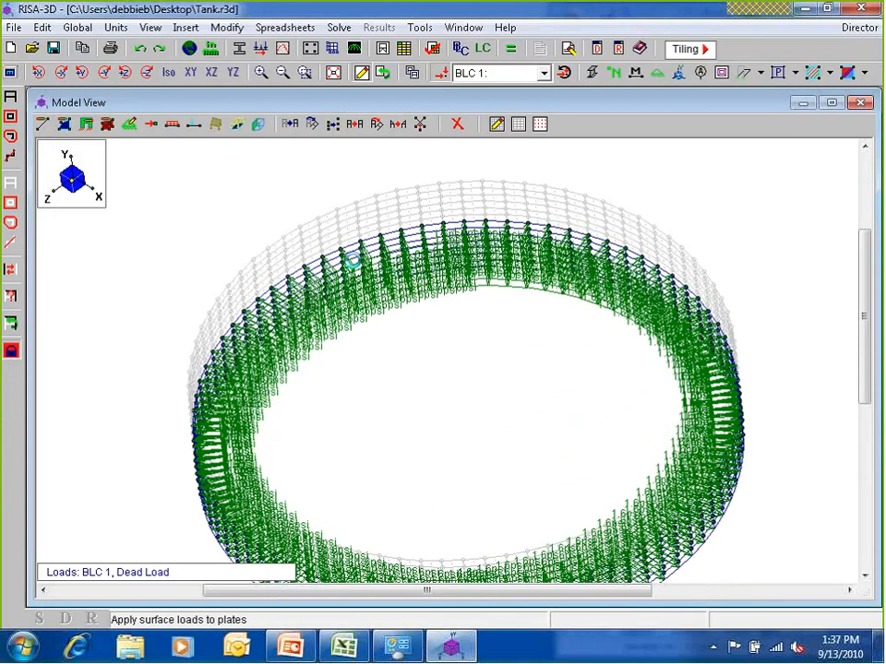
pyautogui.scroll(2, 353, 261)
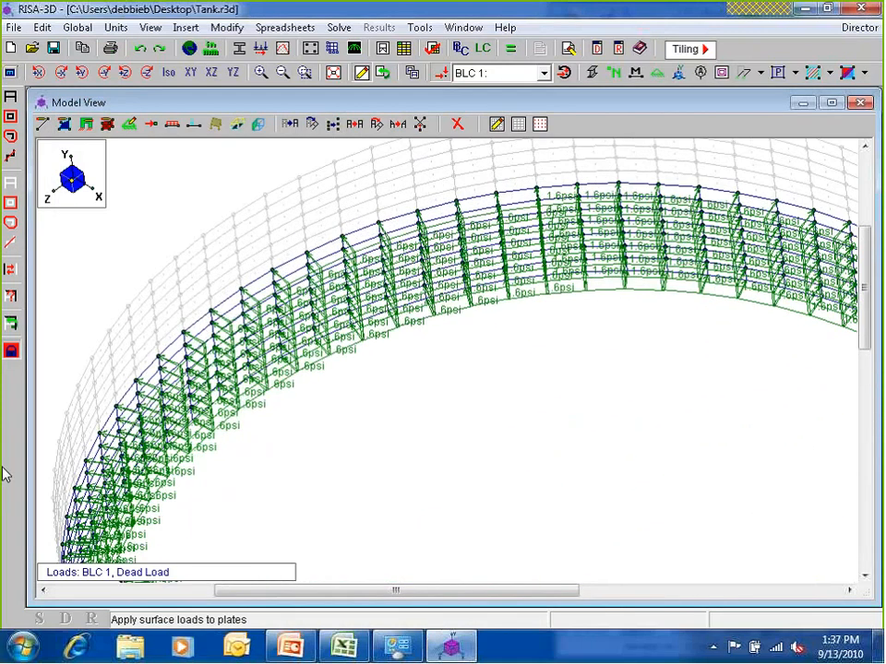
# - Invert the selection to the tank's remaining upper band and apply a 1.4 psi z-direction surface load to its plates under 1: Dead Load
pyautogui.click(11, 272)
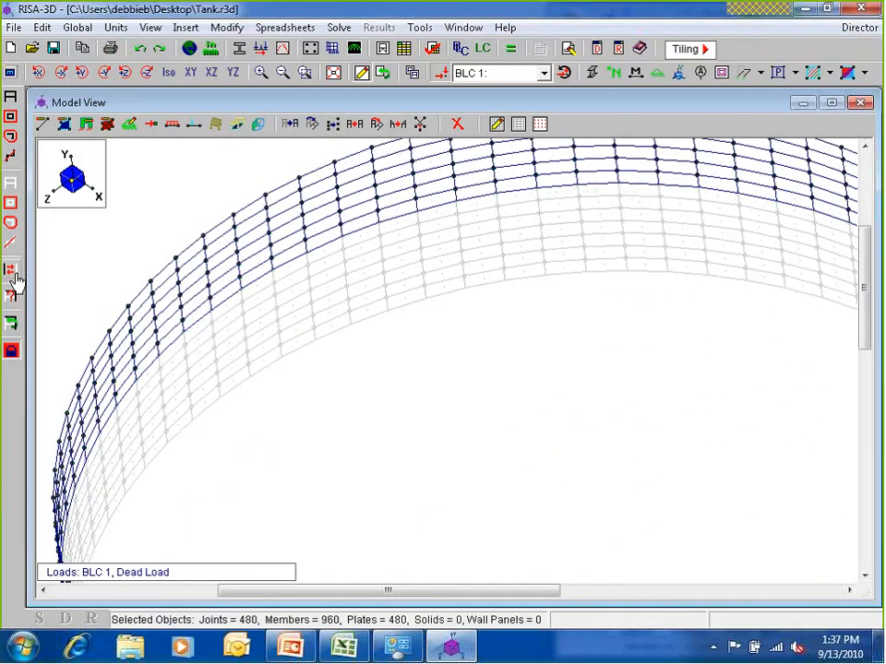
pyautogui.scroll(-2, 325, 241)
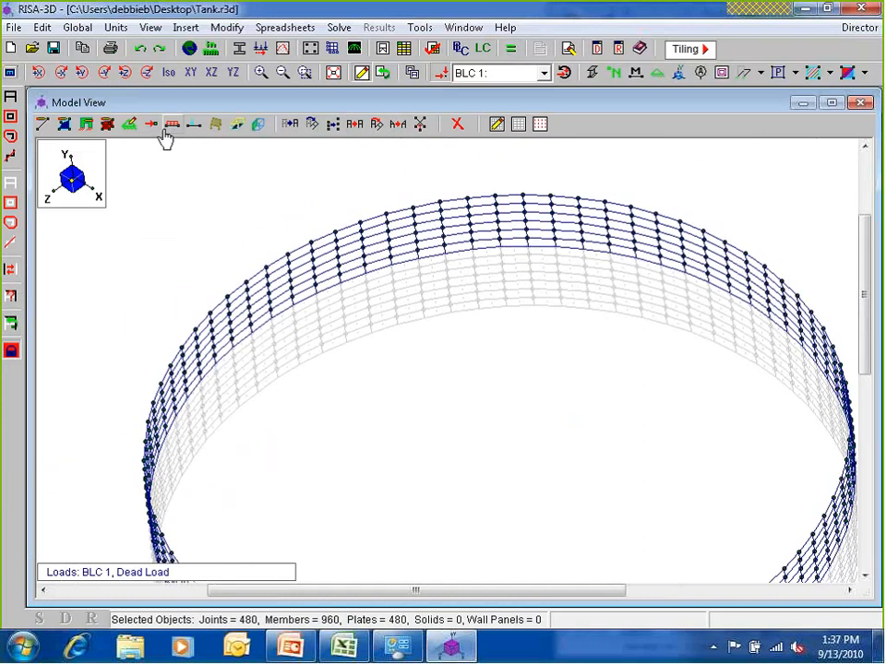
pyautogui.click(235, 127)
pyautogui.moveTo(208, 193); pyautogui.dragTo(68, 190)
pyautogui.write('1.4')
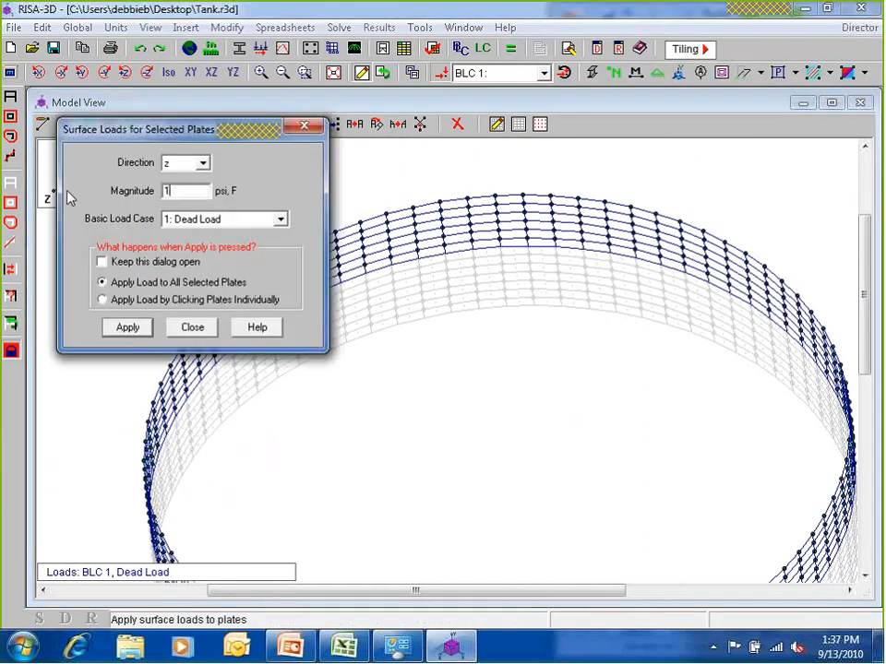
pyautogui.click(137, 334)
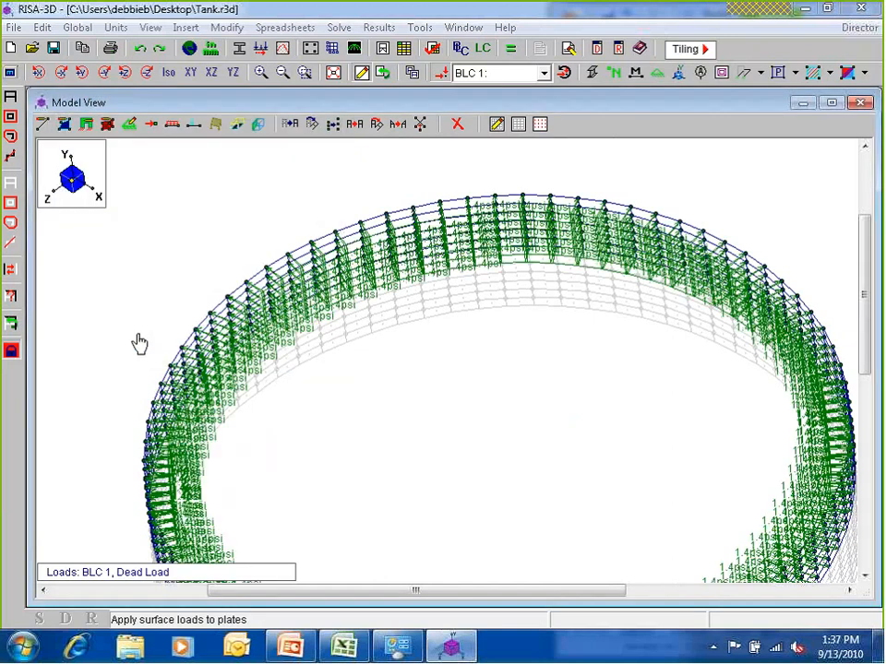
pyautogui.scroll(-3, 413, 476)
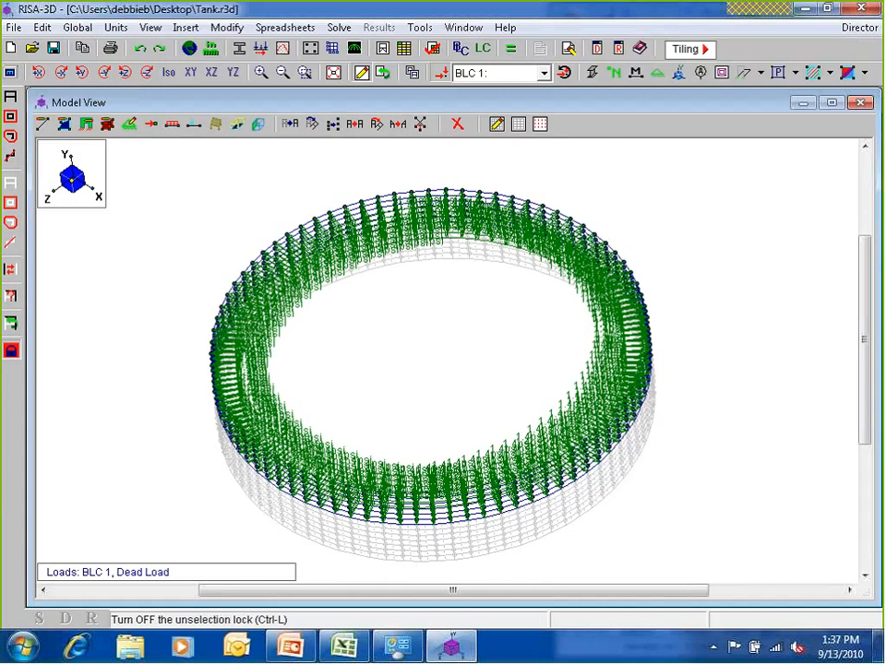
# - Release the unselection lock, reselect the entire model and hide the load display
pyautogui.click(12, 137)
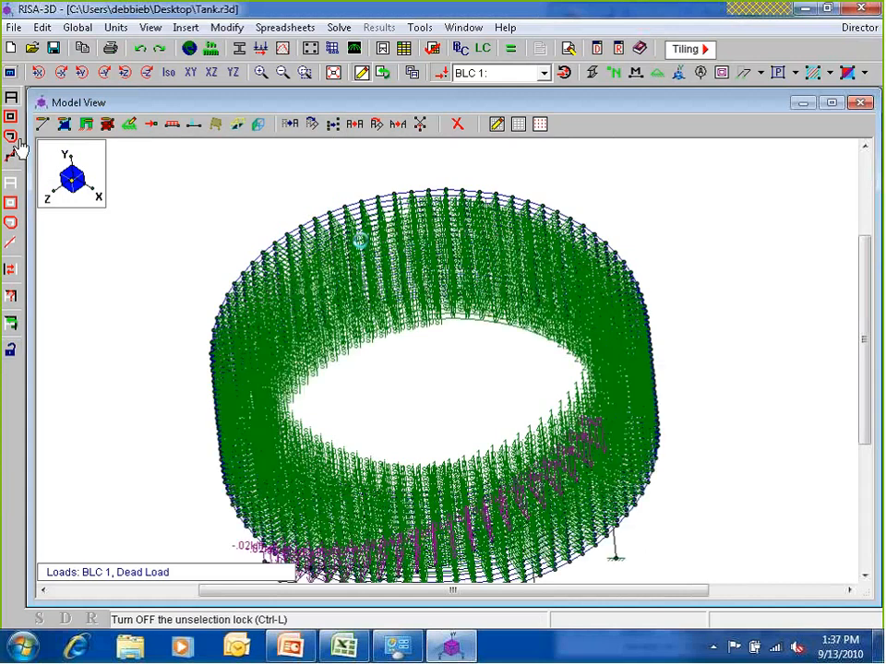
pyautogui.click(442, 74)
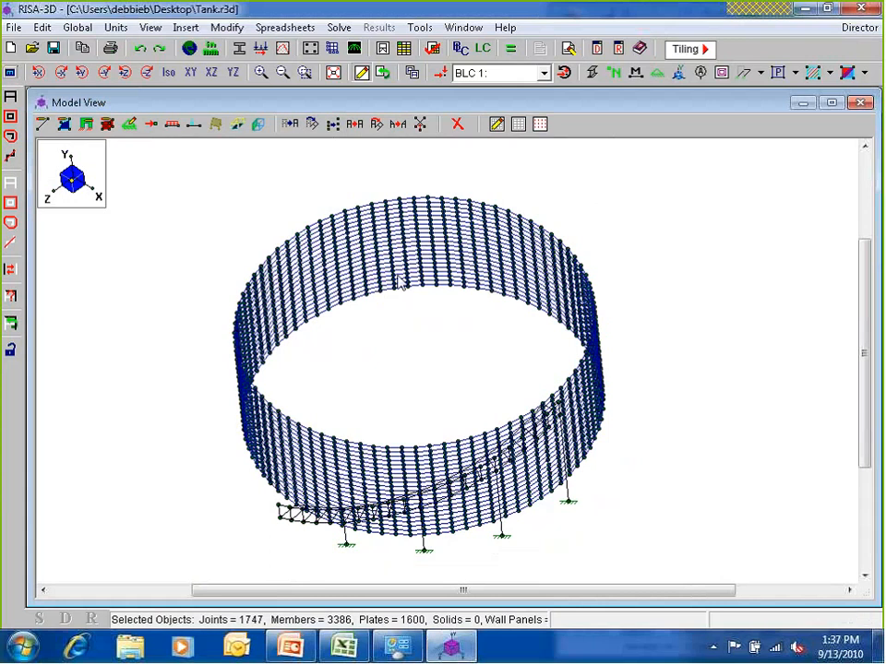
pyautogui.scroll(1, 339, 271)
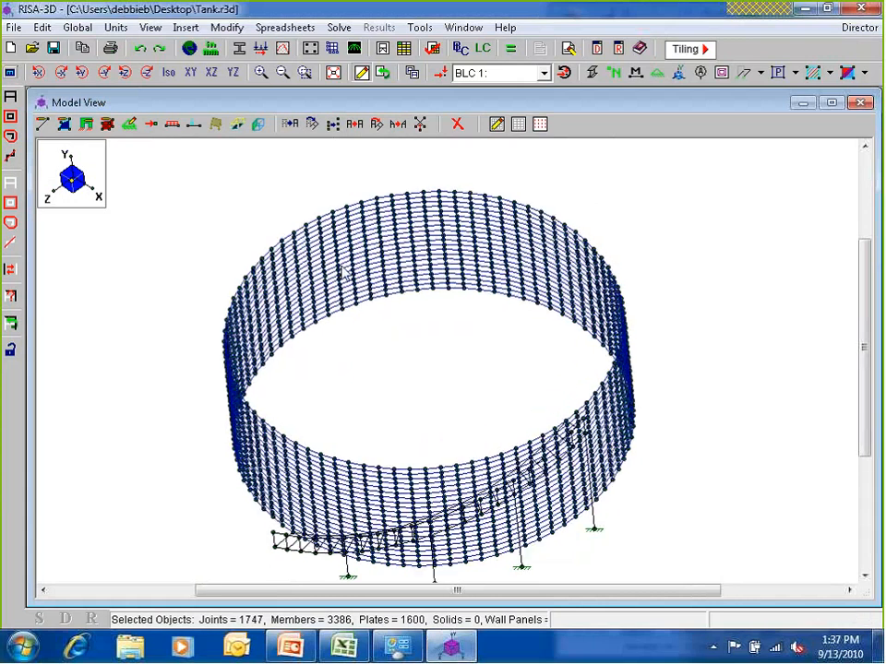
pyautogui.scroll(1, 343, 273)
pyautogui.keyDown('ctrl'); pyautogui.moveTo(524, 415); pyautogui.dragTo(474, 415, button='middle'); pyautogui.keyUp('ctrl')
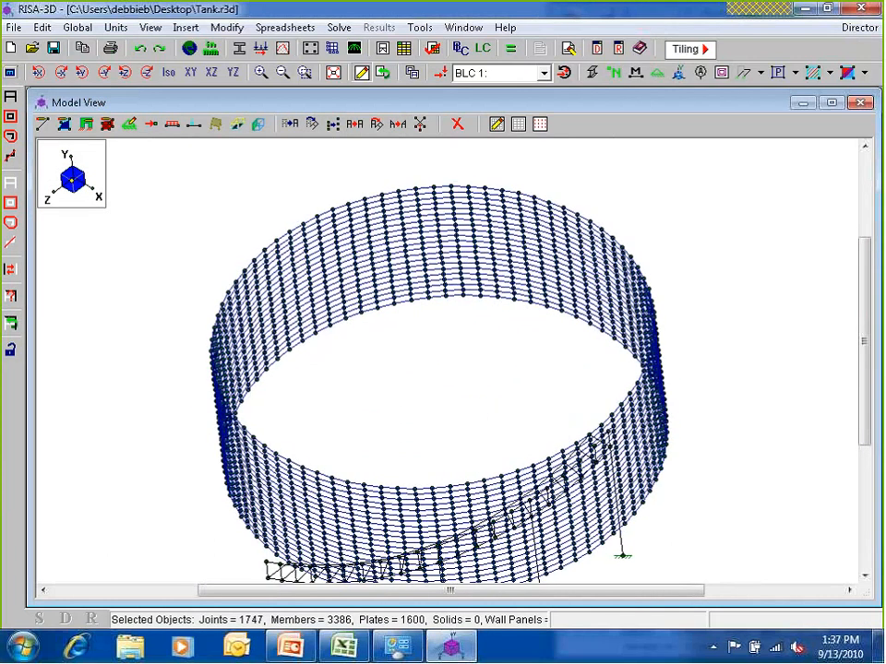
# - Start generating a cone with plates, with its polar origin at Y 20 ft and Y as the rotation axis
pyautogui.click(353, 50)
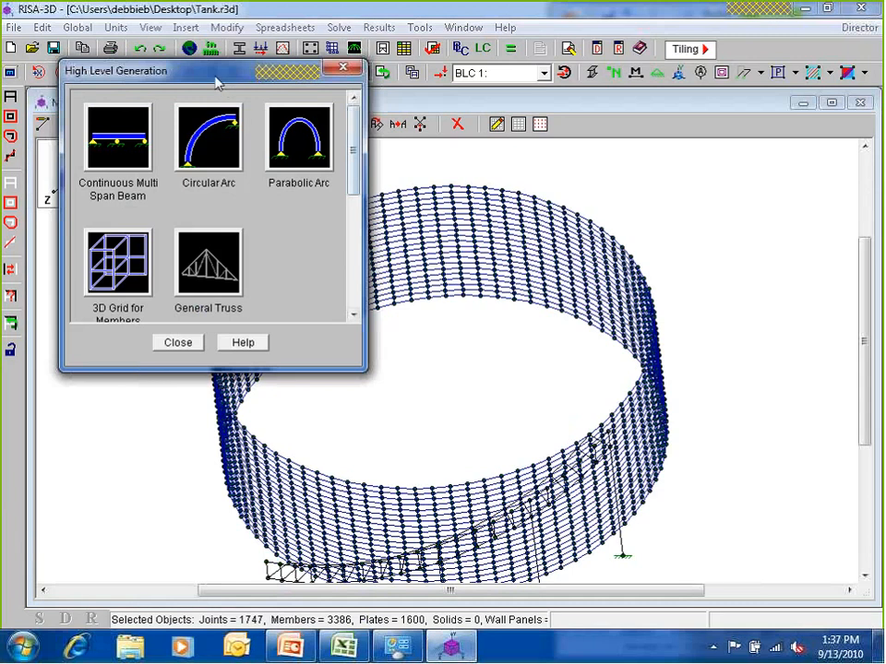
pyautogui.moveTo(214, 82); pyautogui.dragTo(241, 63)
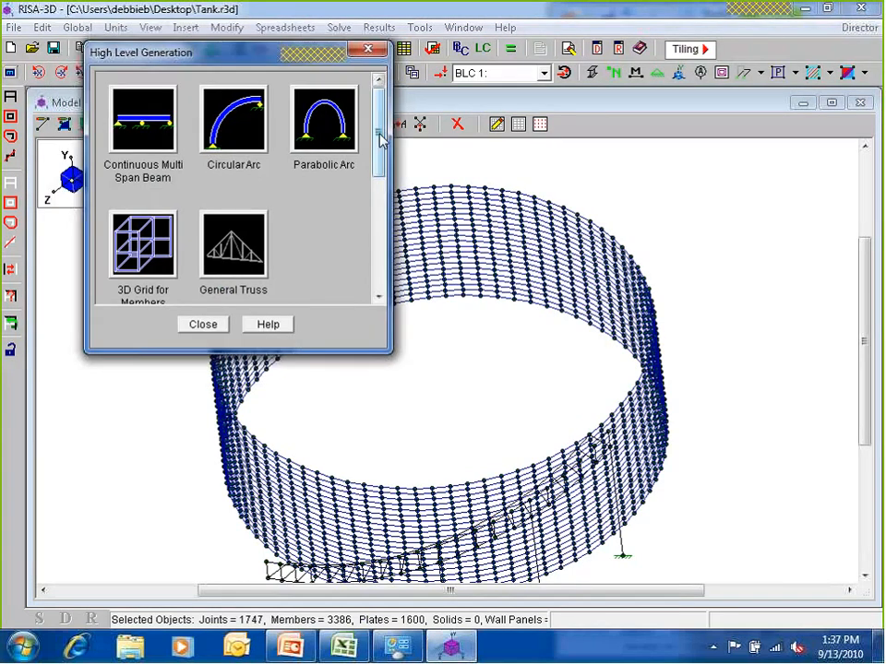
pyautogui.moveTo(382, 138); pyautogui.dragTo(381, 221)
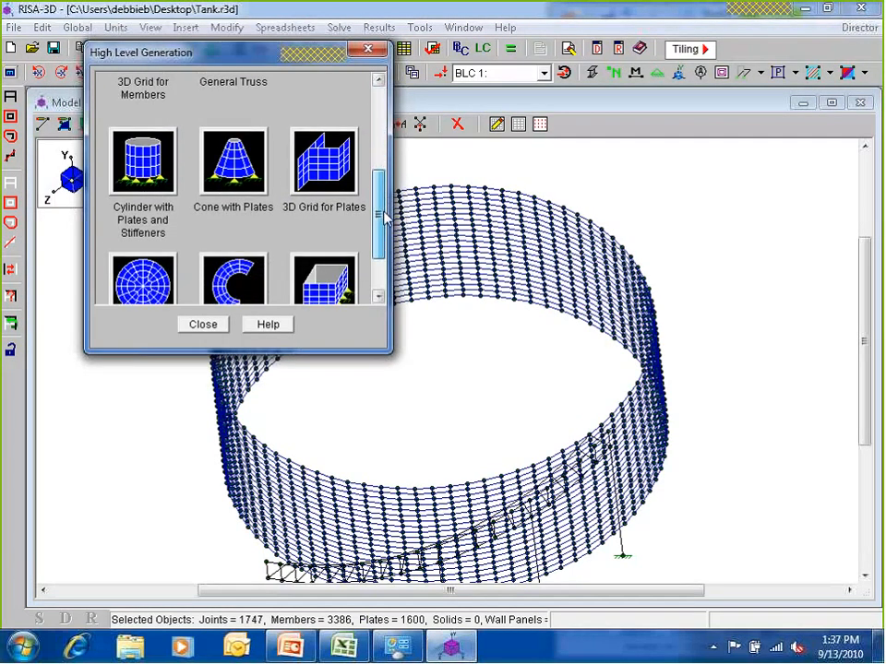
pyautogui.click(243, 184)
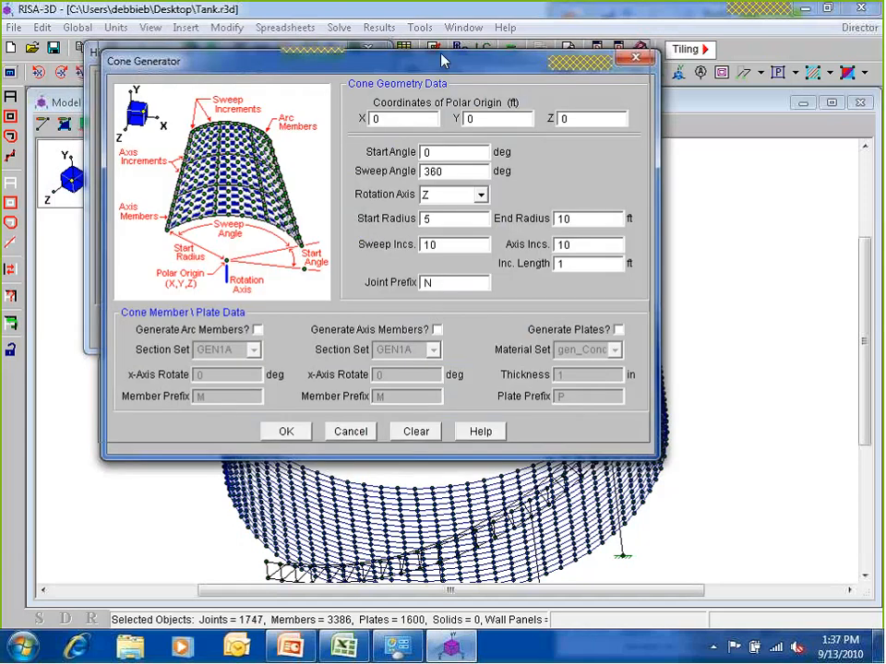
pyautogui.moveTo(443, 61); pyautogui.dragTo(435, 47)
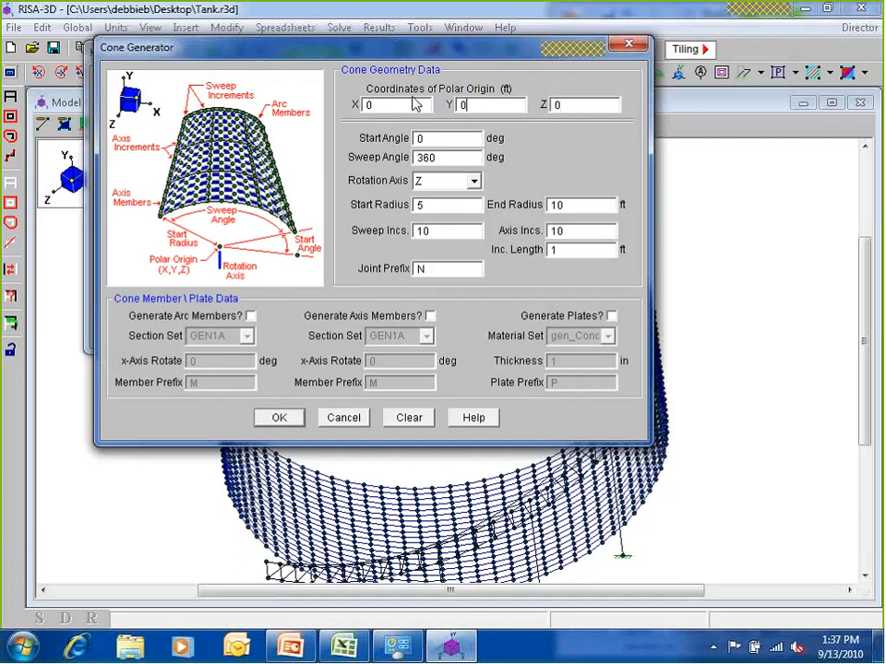
pyautogui.write('2')
pyautogui.click(473, 181)
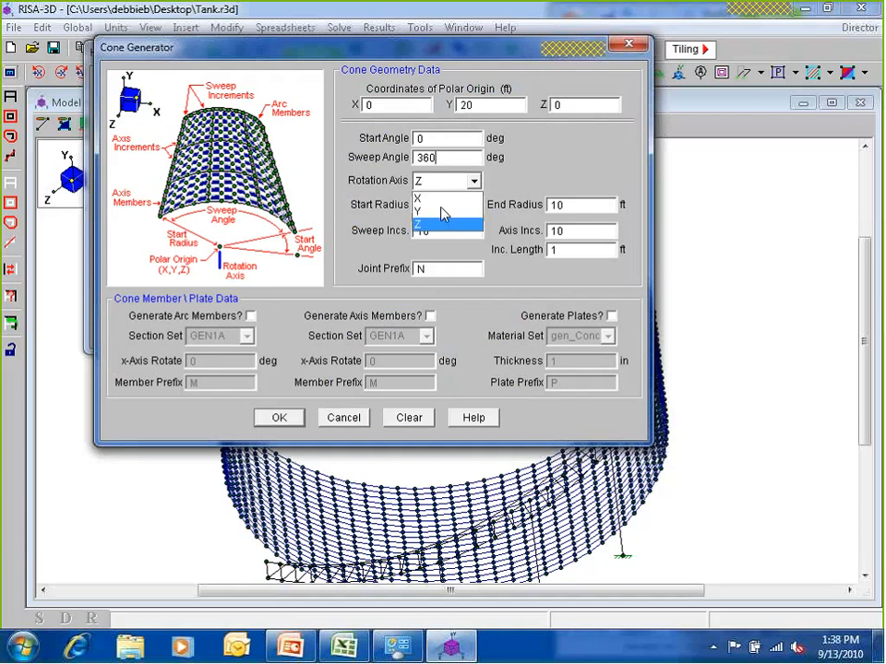
pyautogui.click(442, 212)
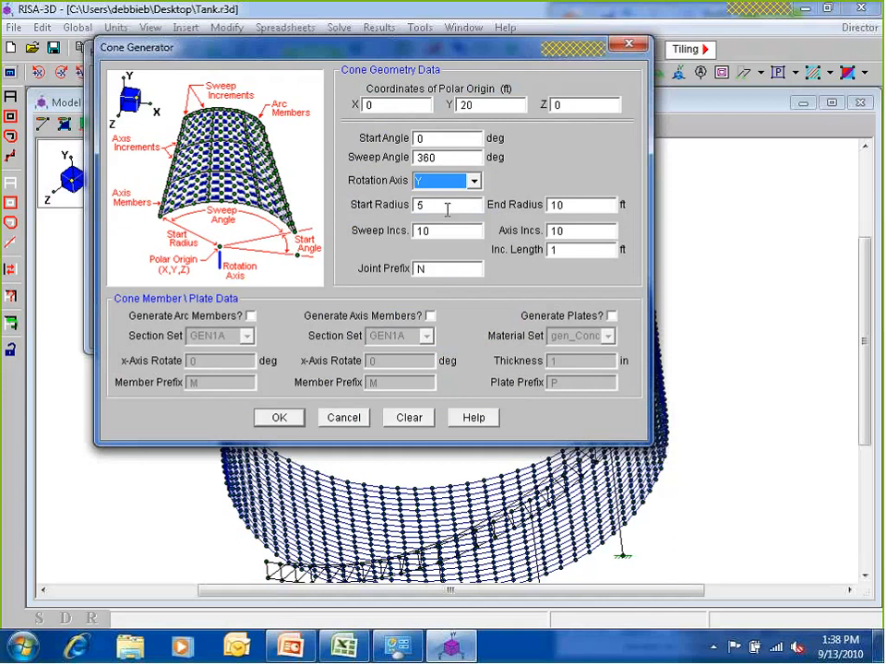
# - Set the cone's start radius to 30 ft, end radius to 20 ft and sweep increments to 30
pyautogui.press('Tab')
pyautogui.write('30')
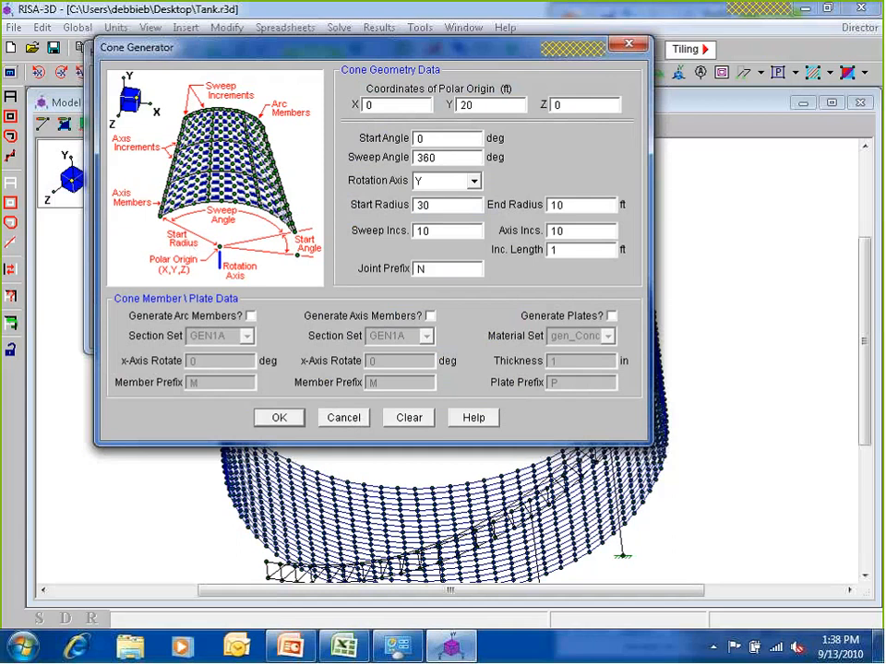
pyautogui.doubleClick(593, 202)
pyautogui.write('20')
pyautogui.moveTo(455, 227); pyautogui.dragTo(296, 278)
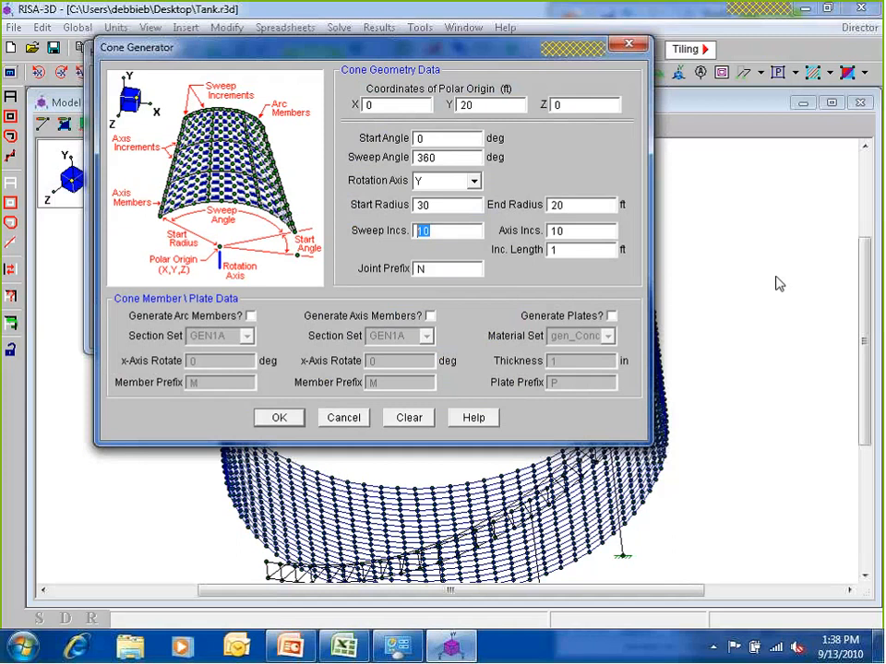
pyautogui.write('30')
pyautogui.moveTo(416, 232); pyautogui.dragTo(492, 233)
# - Enable generation of the cone's arc and axis members, assigning the arc member and axis member section sets respectively
pyautogui.click(221, 317)
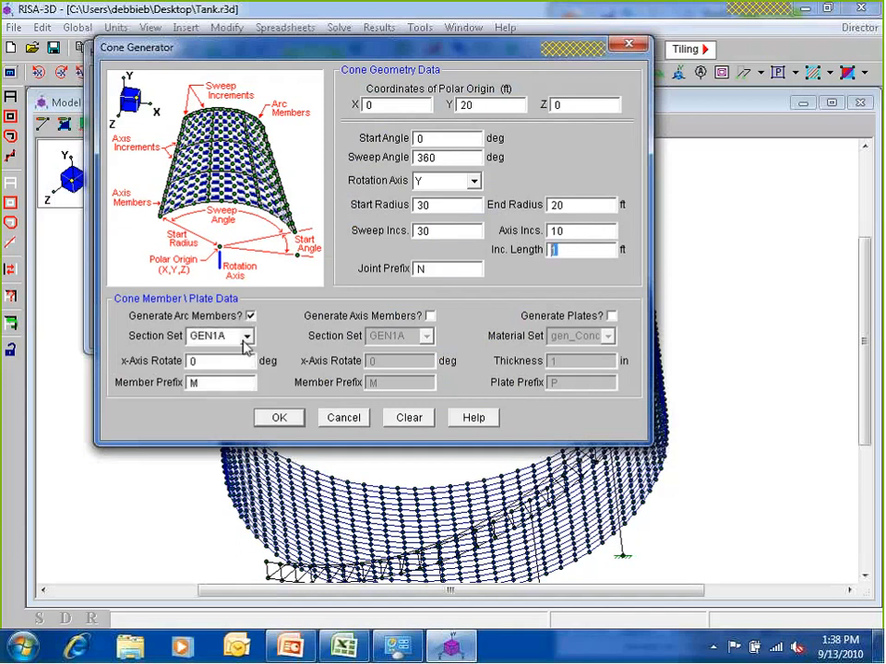
pyautogui.click(245, 338)
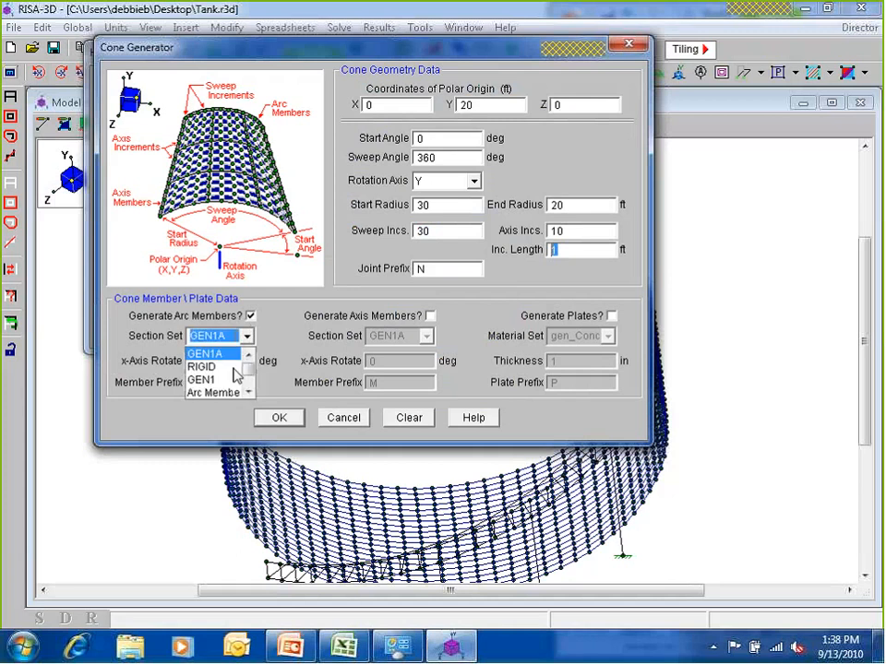
pyautogui.click(232, 392)
pyautogui.click(430, 315)
pyautogui.click(426, 336)
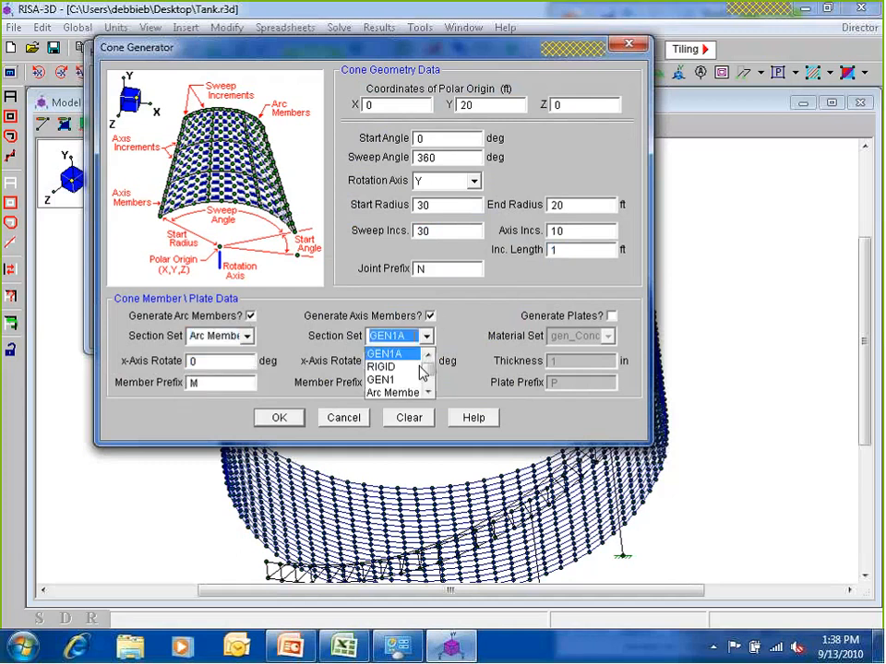
pyautogui.scroll(-1, 422, 371)
pyautogui.click(393, 367)
# - Enable plates for the cone with the gen_Steel material and a 0.5 in thickness, and generate the cone
pyautogui.click(611, 315)
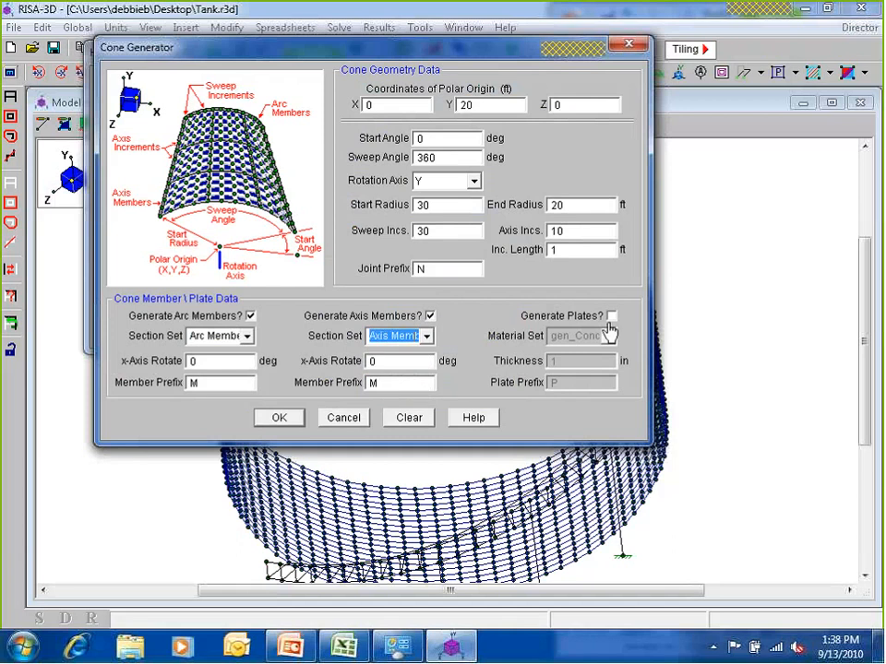
pyautogui.click(608, 337)
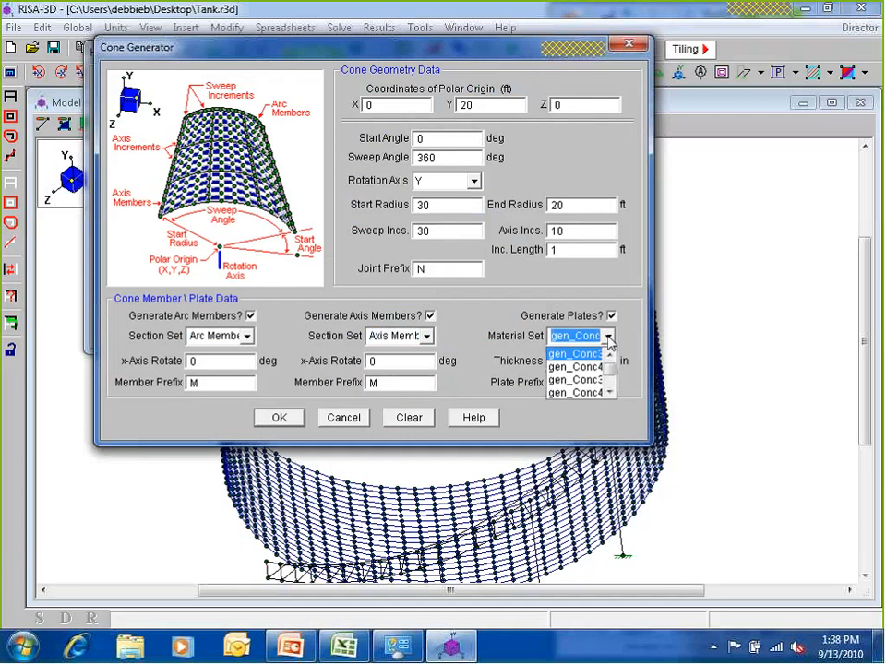
pyautogui.scroll(-1, 604, 344)
pyautogui.click(591, 377)
pyautogui.moveTo(585, 363); pyautogui.dragTo(444, 358)
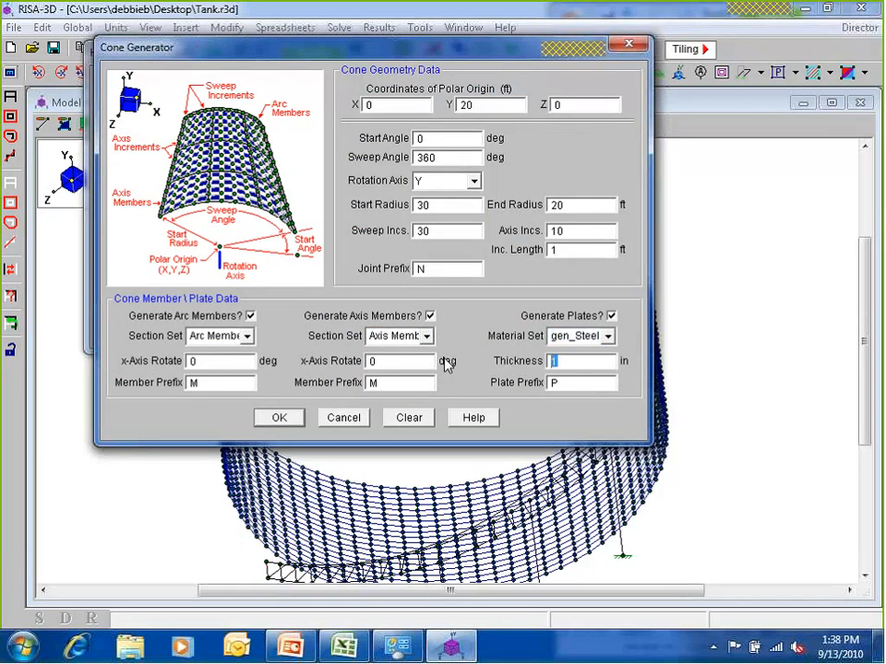
pyautogui.write('.5')
pyautogui.click(278, 417)
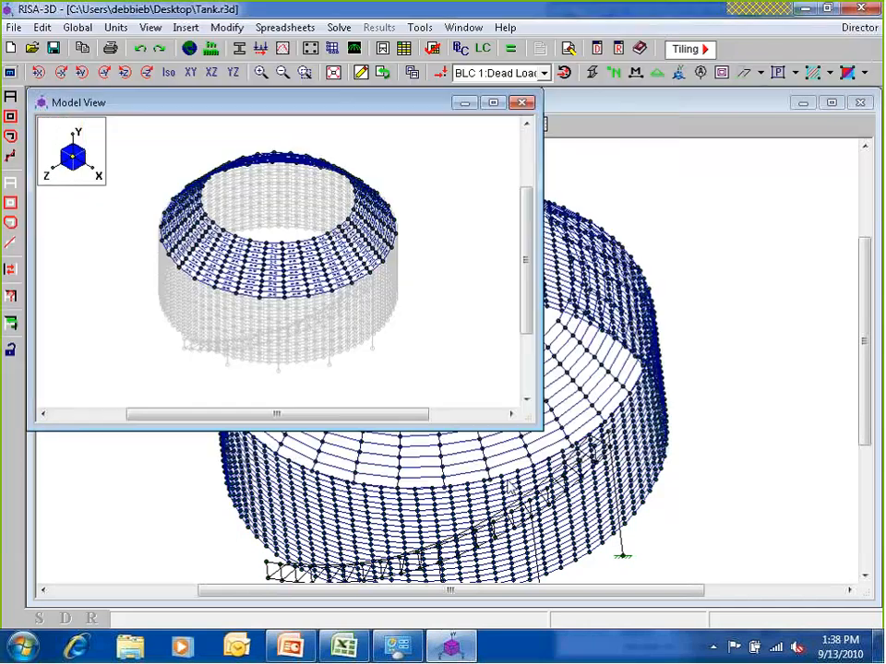
# - Maximize the new model view and select five adjacent wall plates and the shared joint along the cone's lower edge
pyautogui.click(493, 103)
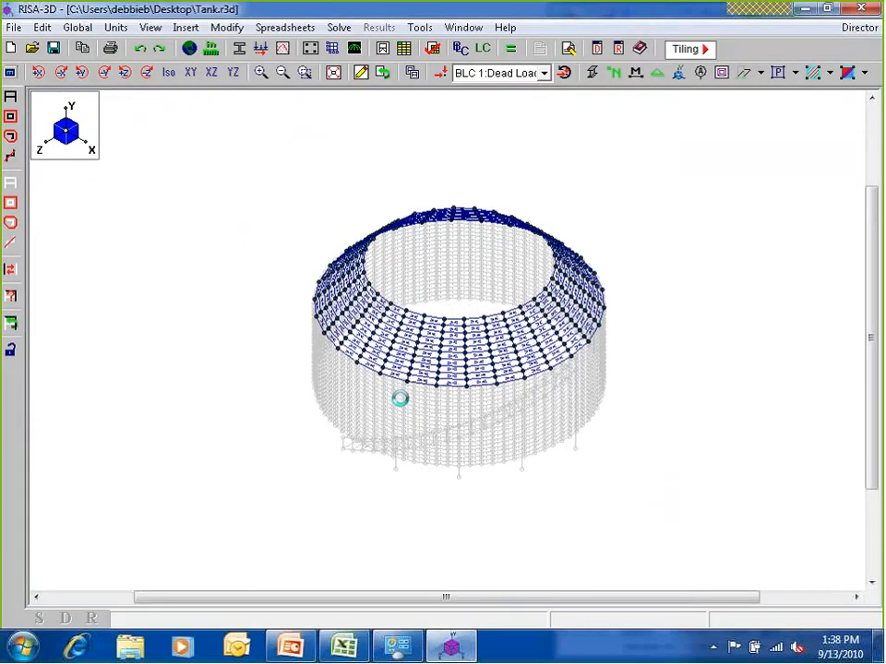
pyautogui.scroll(4, 399, 399)
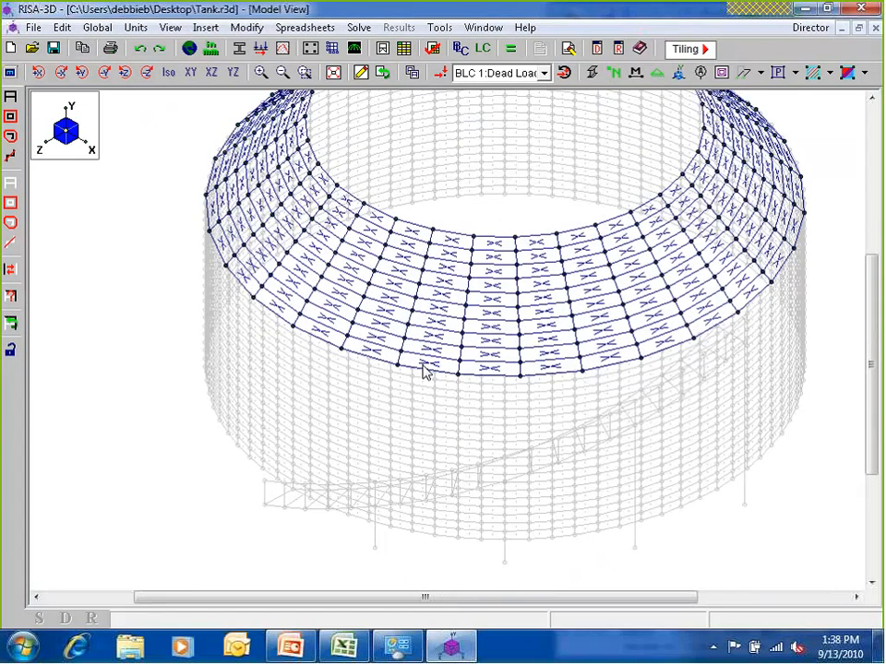
pyautogui.scroll(4, 424, 369)
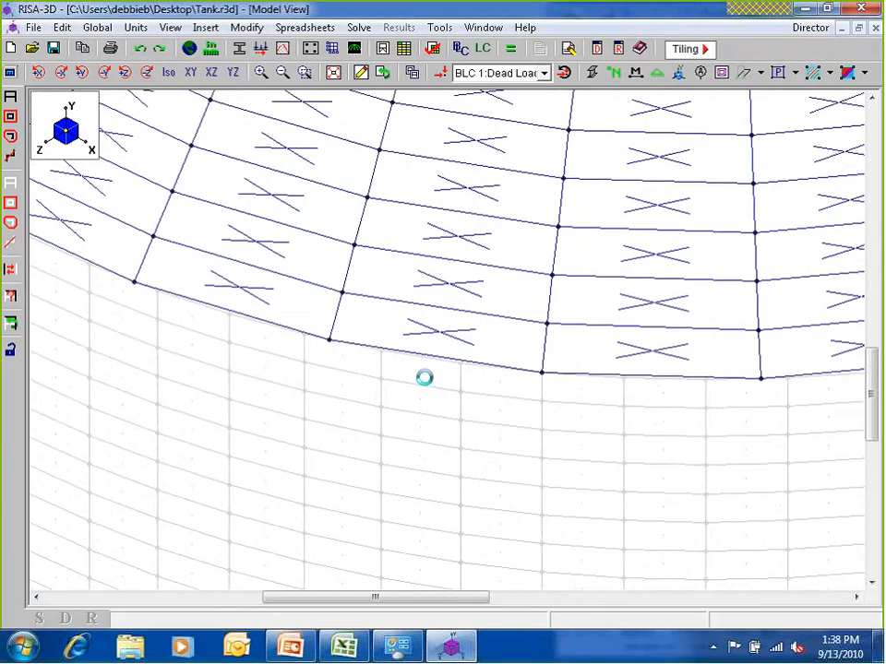
pyautogui.scroll(2, 364, 366)
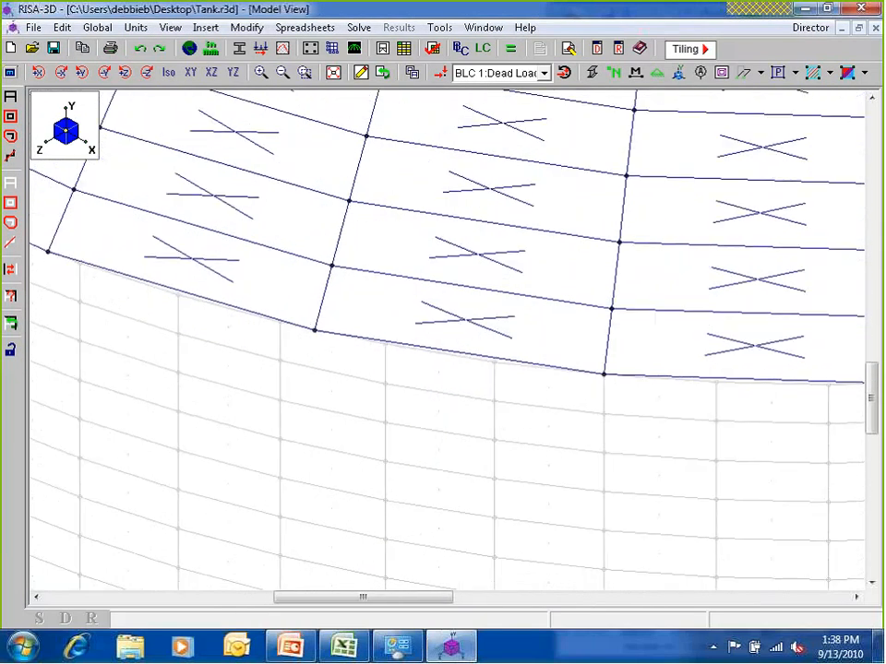
pyautogui.click(381, 368)
pyautogui.click(483, 371)
pyautogui.click(590, 376)
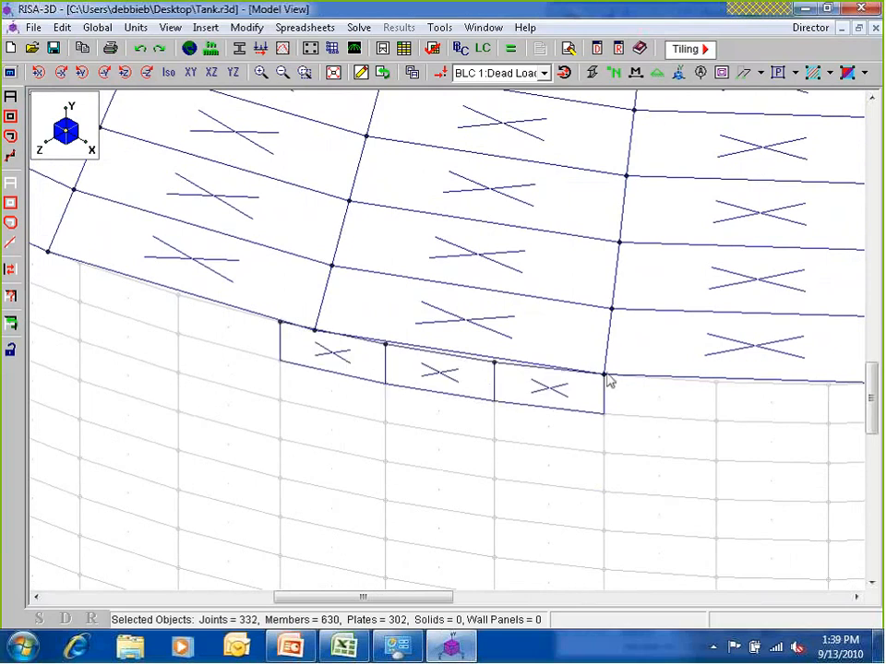
pyautogui.click(606, 373)
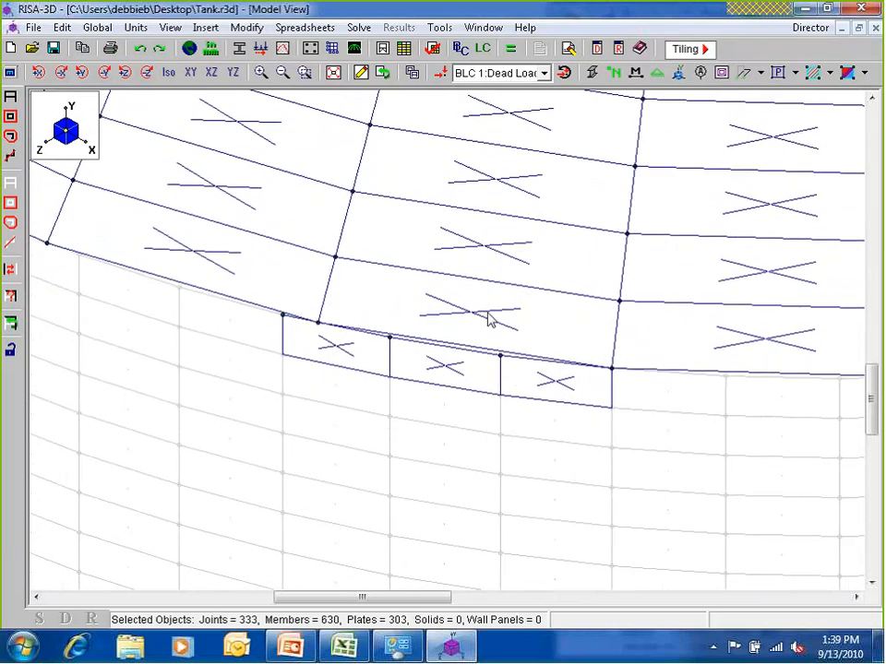
pyautogui.click(241, 320)
pyautogui.click(160, 315)
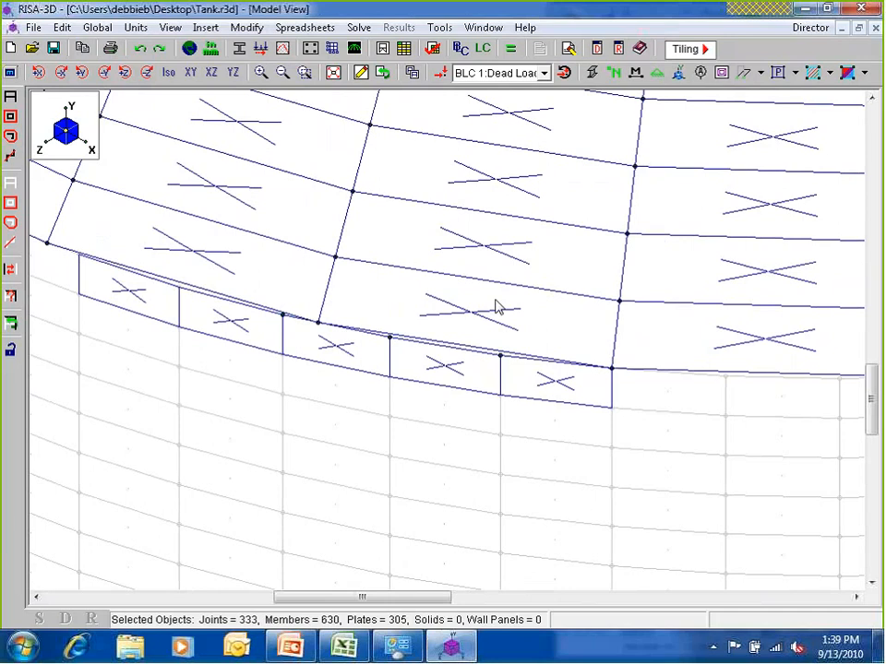
# - Open the help topics and display the Plates/Shells modeling examples
pyautogui.click(525, 27)
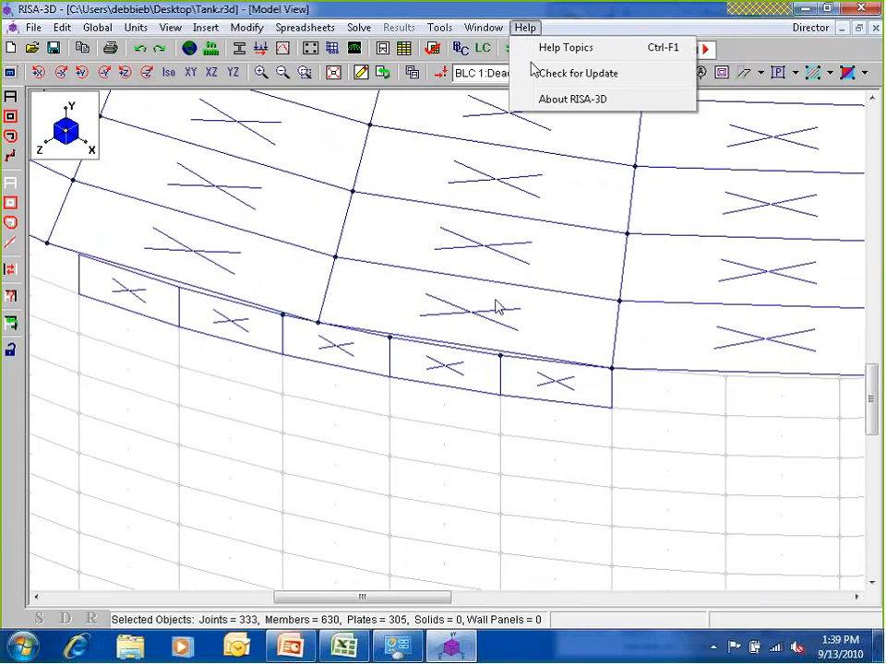
pyautogui.click(591, 59)
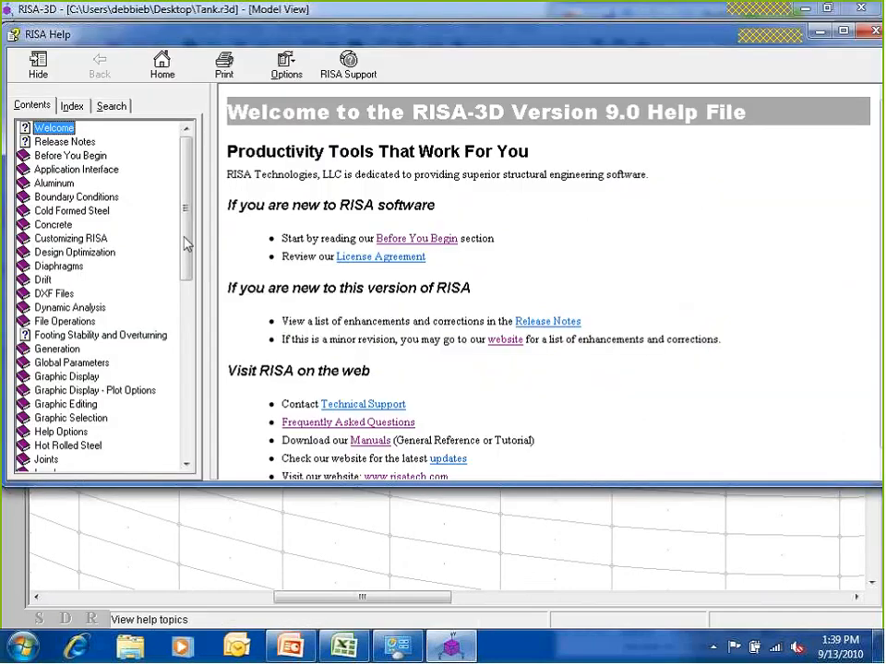
pyautogui.moveTo(188, 241); pyautogui.dragTo(194, 346)
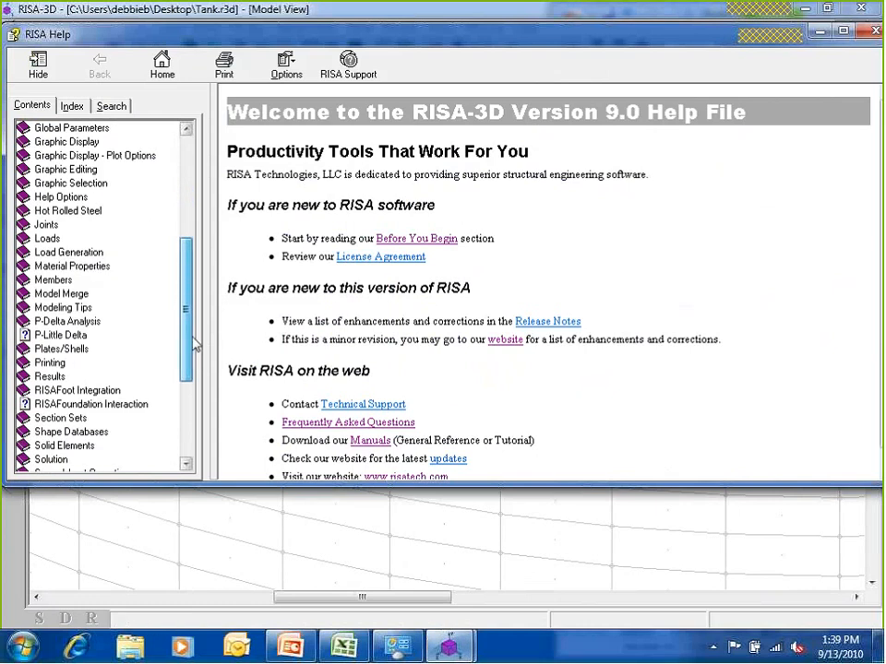
pyautogui.click(78, 351)
pyautogui.scroll(-1, 141, 448)
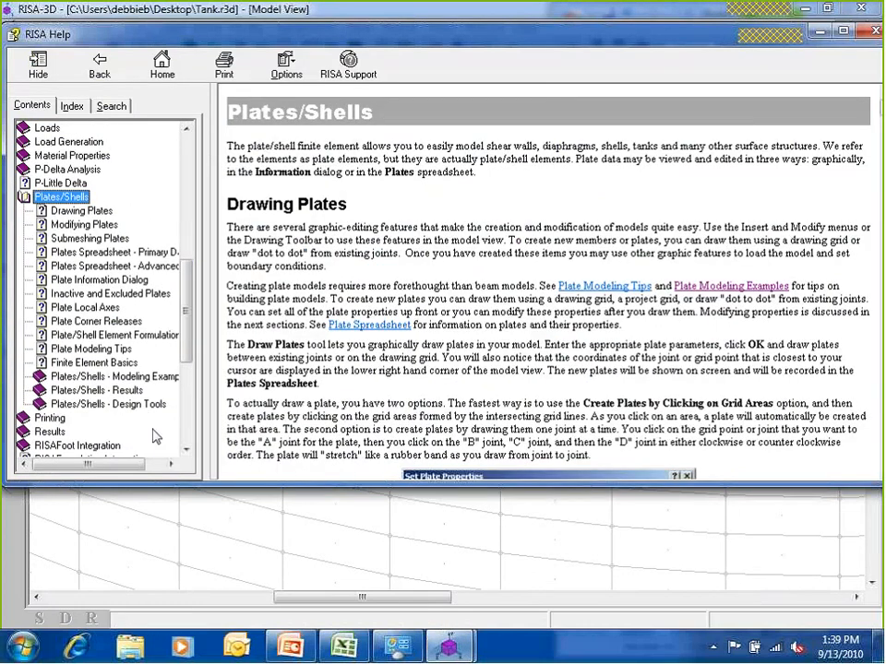
pyautogui.click(149, 405)
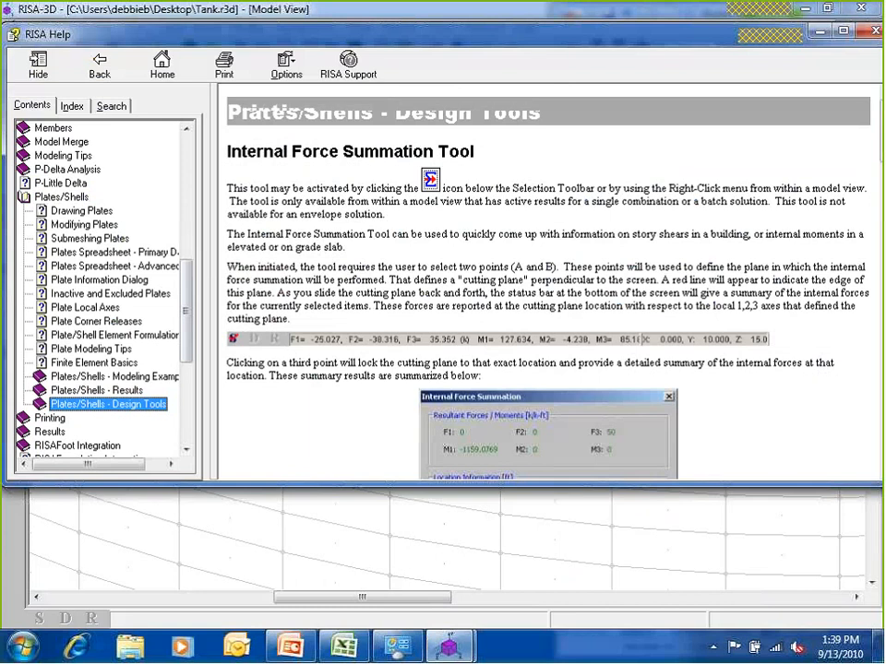
pyautogui.click(115, 376)
# - Read the Plate Connectivity Problems section of the modeling examples and minimize the help window
pyautogui.scroll(-15, 470, 346)
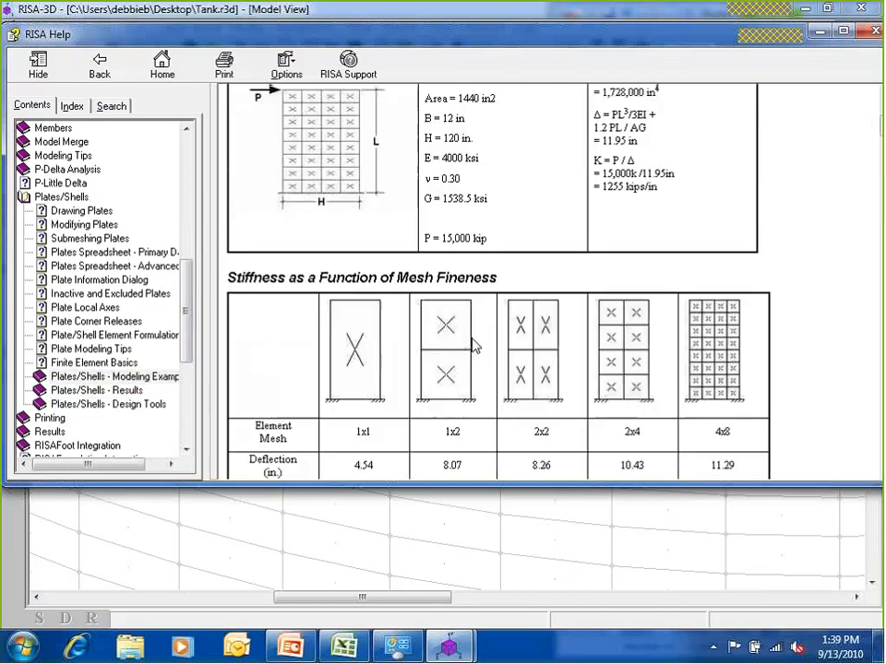
pyautogui.scroll(-20, 470, 381)
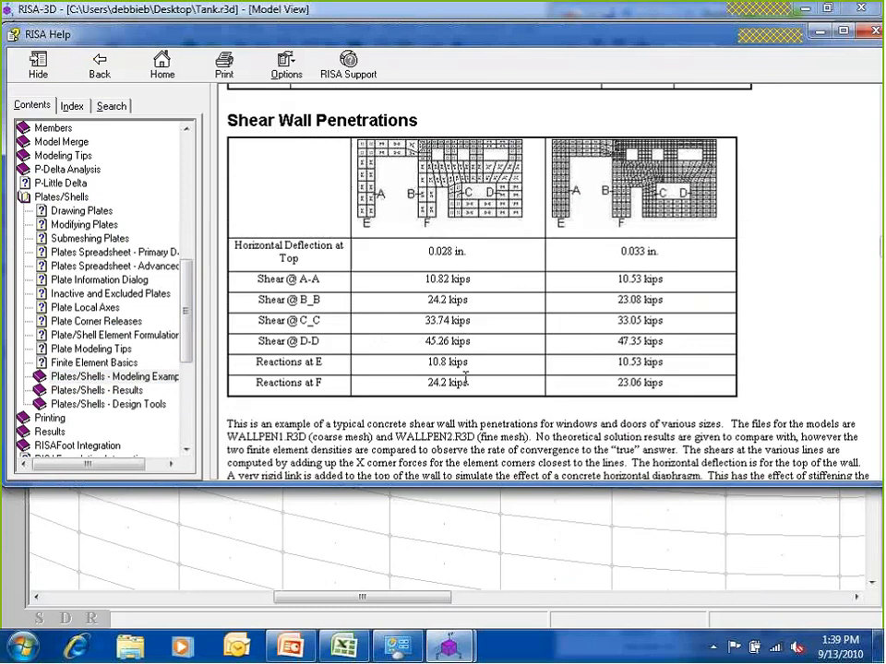
pyautogui.scroll(-20, 469, 383)
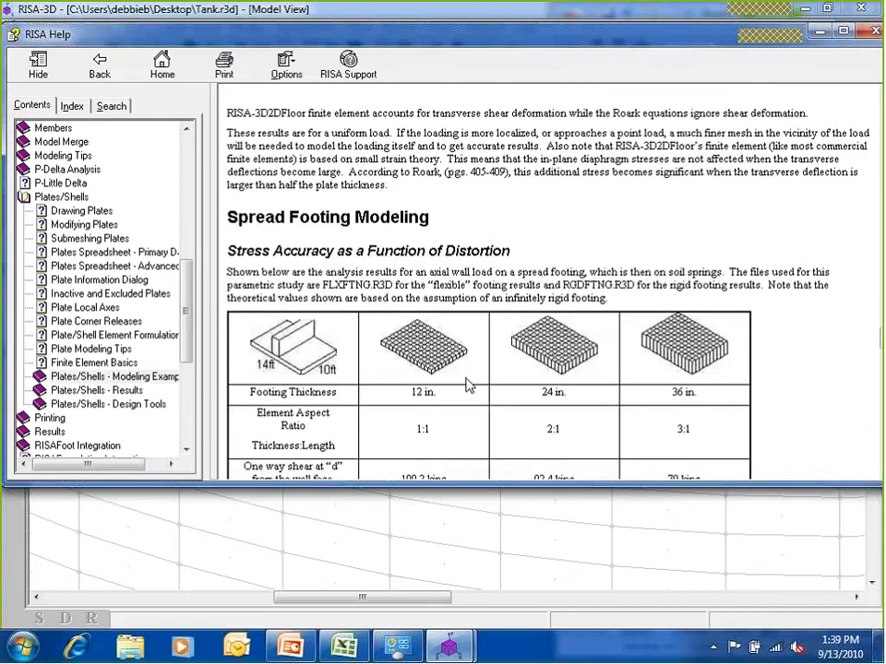
pyautogui.scroll(3, 470, 392)
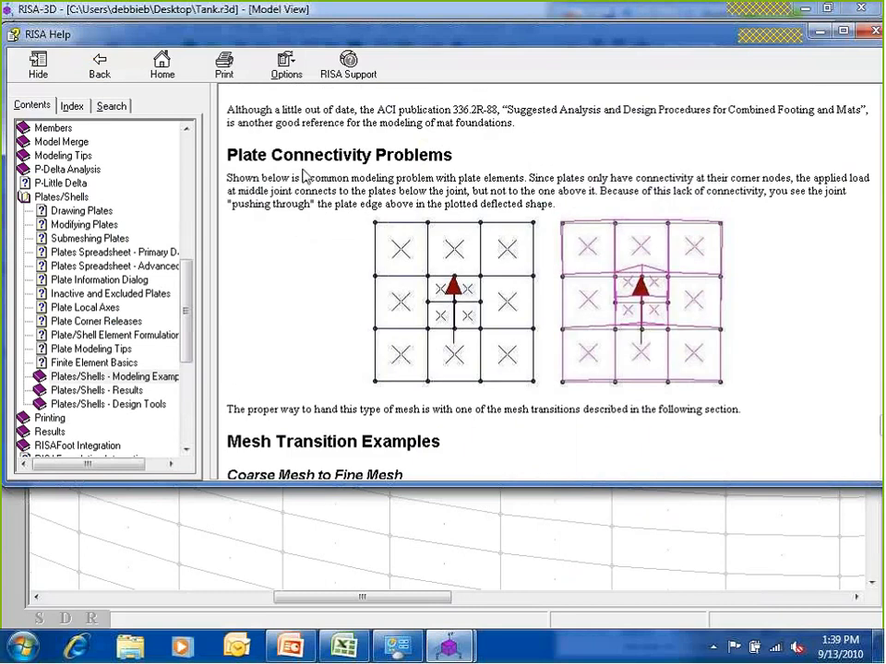
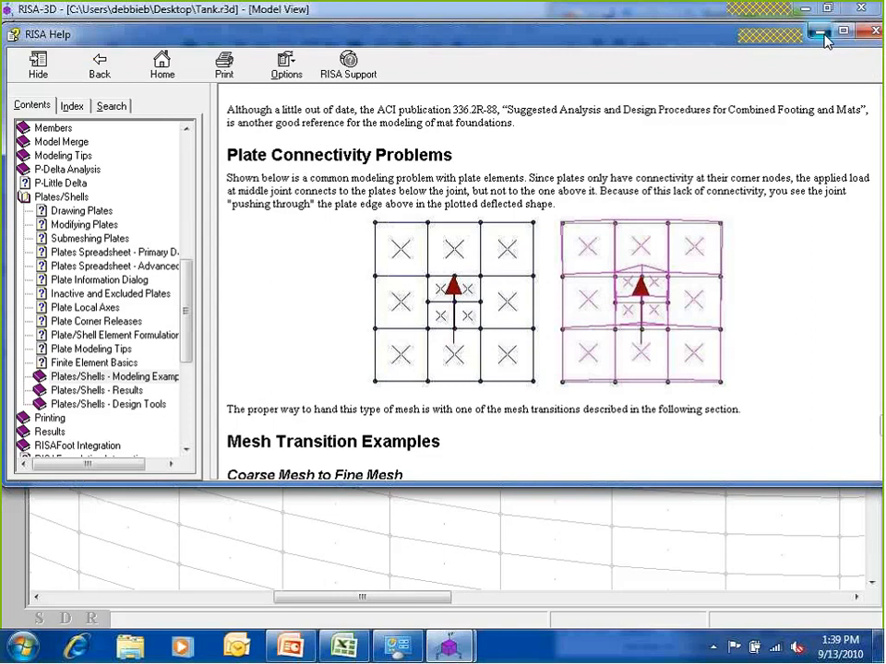
pyautogui.click(820, 34)
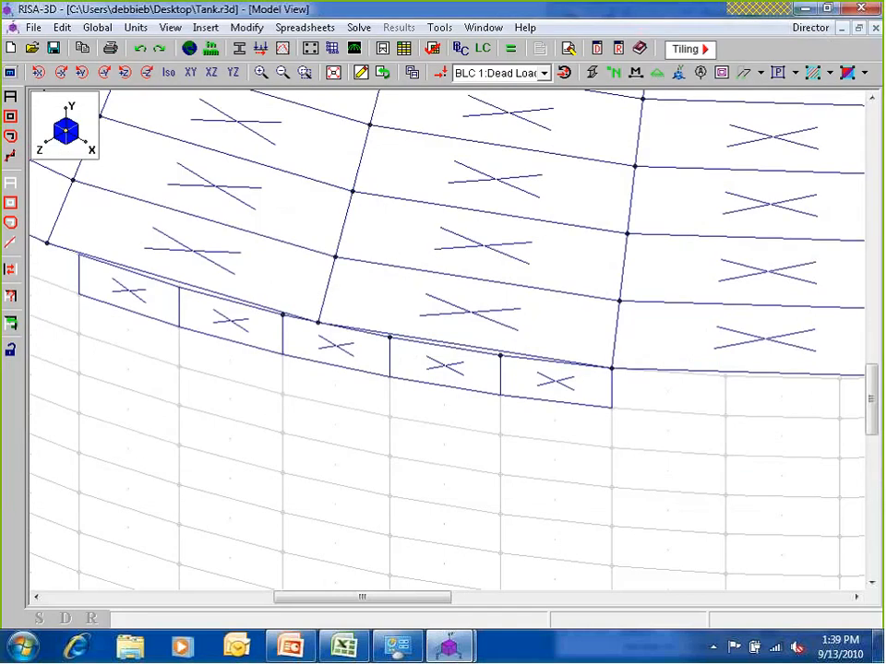
# - Inspect the mismatched joints between the coarse cone and the wall plates, and undo the cone's generation
pyautogui.scroll(-4, 362, 411)
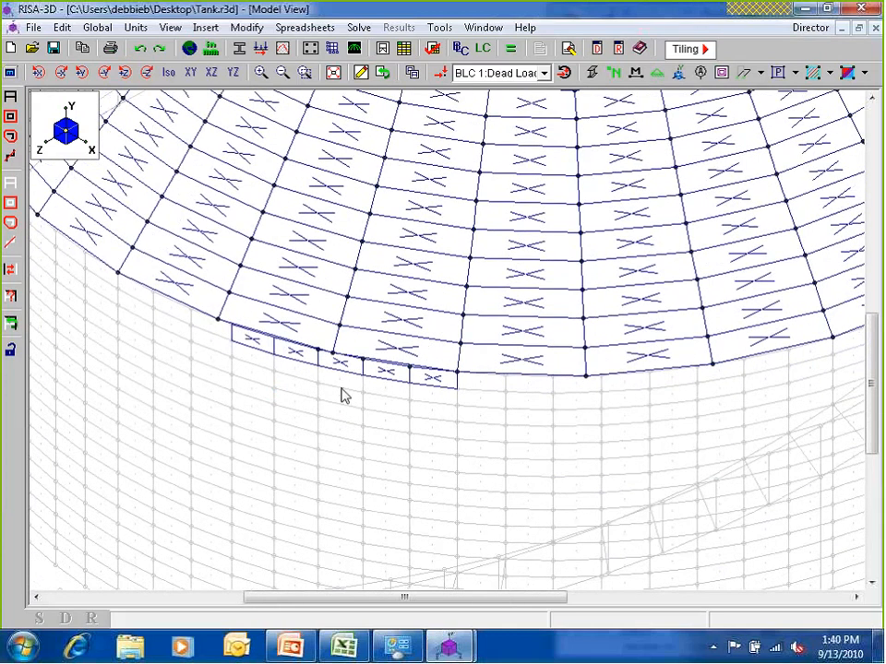
pyautogui.scroll(2, 402, 379)
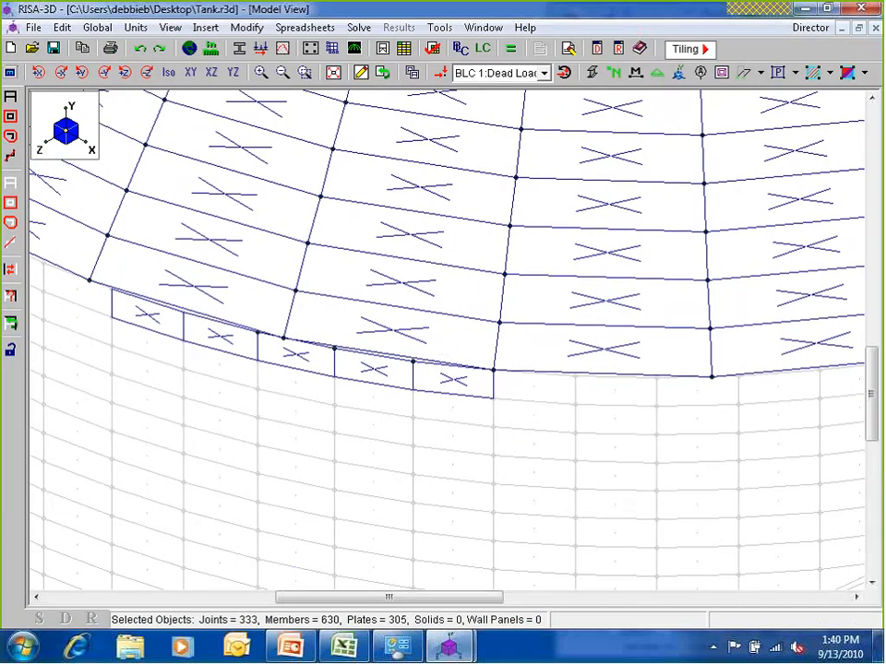
pyautogui.scroll(-2, 406, 415)
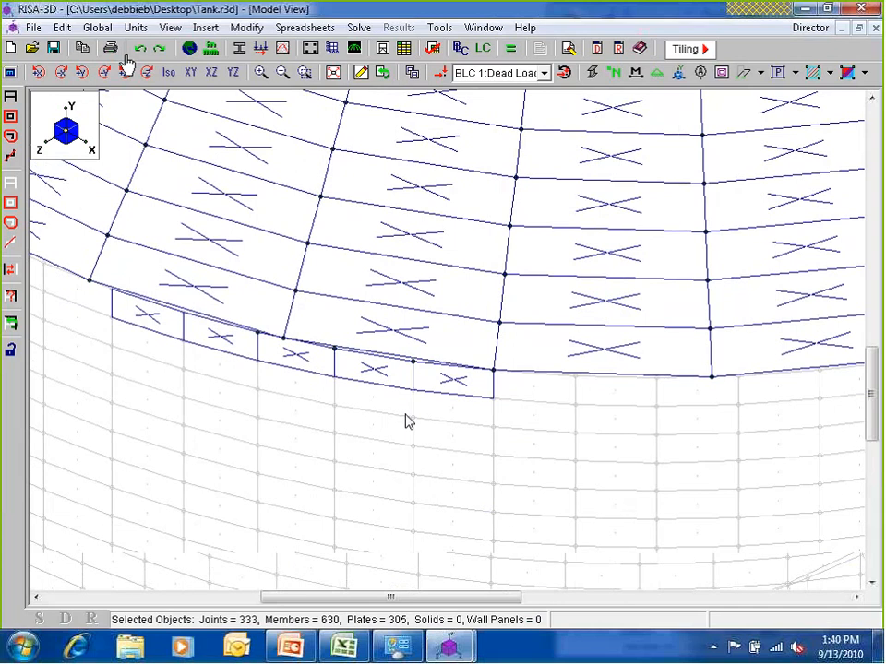
pyautogui.scroll(-2, 289, 260)
pyautogui.scroll(-2, 289, 260)
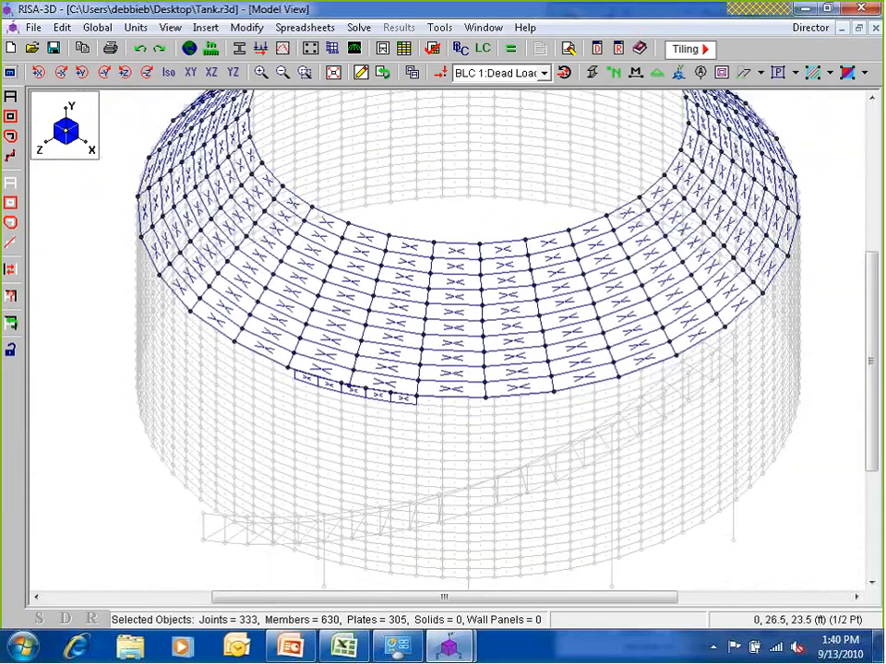
pyautogui.scroll(-1, 289, 260)
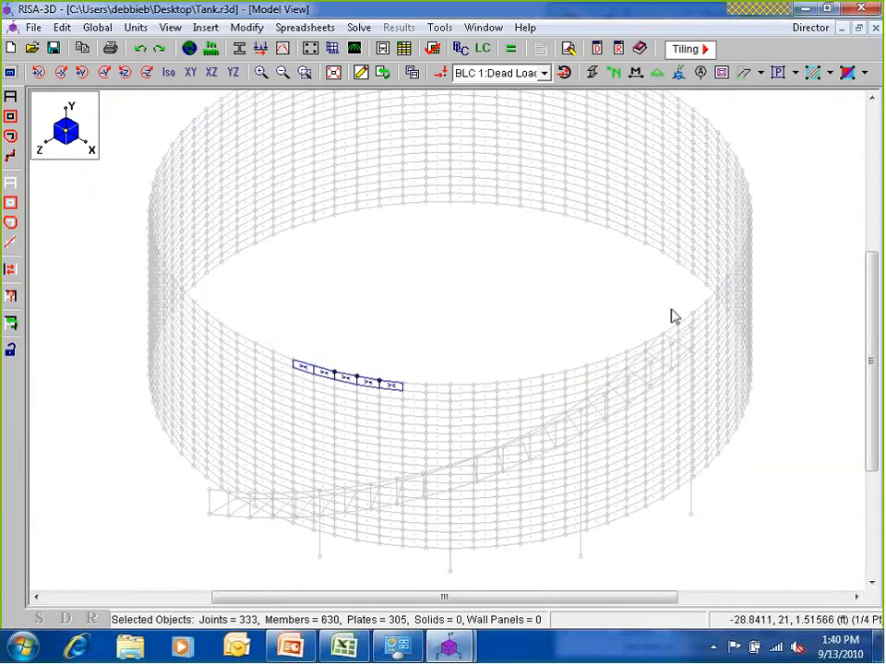
pyautogui.moveTo(577, 366); pyautogui.dragTo(559, 403, button='middle')
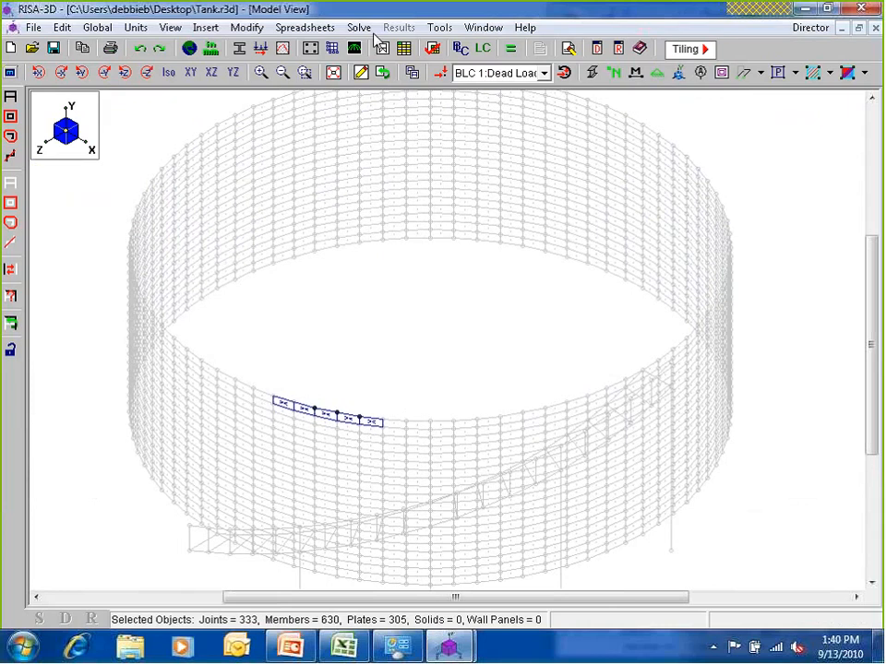
# - Regenerate the conical roof with plates using 80 sweep increments, keeping the other cone settings
pyautogui.click(282, 48)
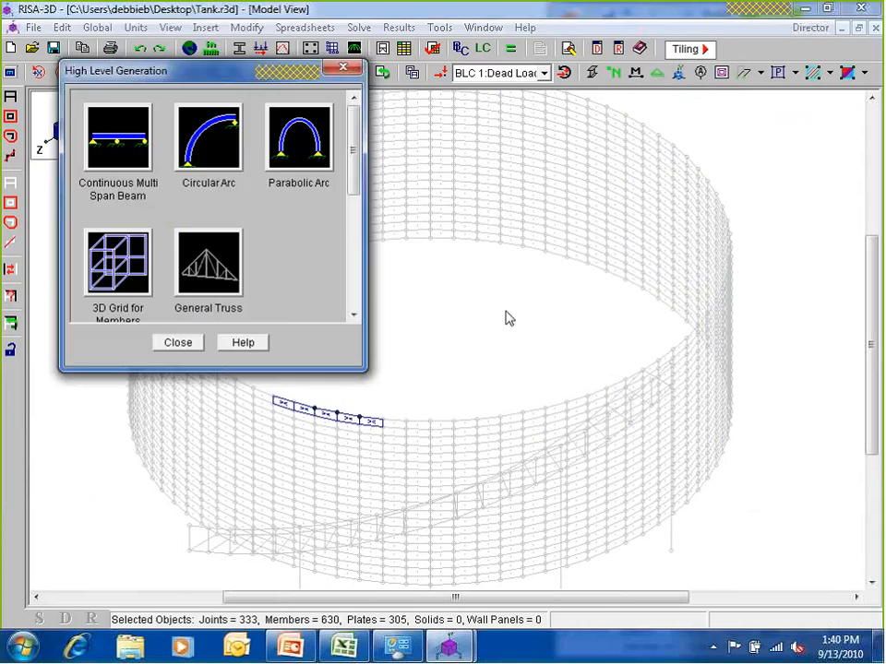
pyautogui.scroll(-3, 268, 235)
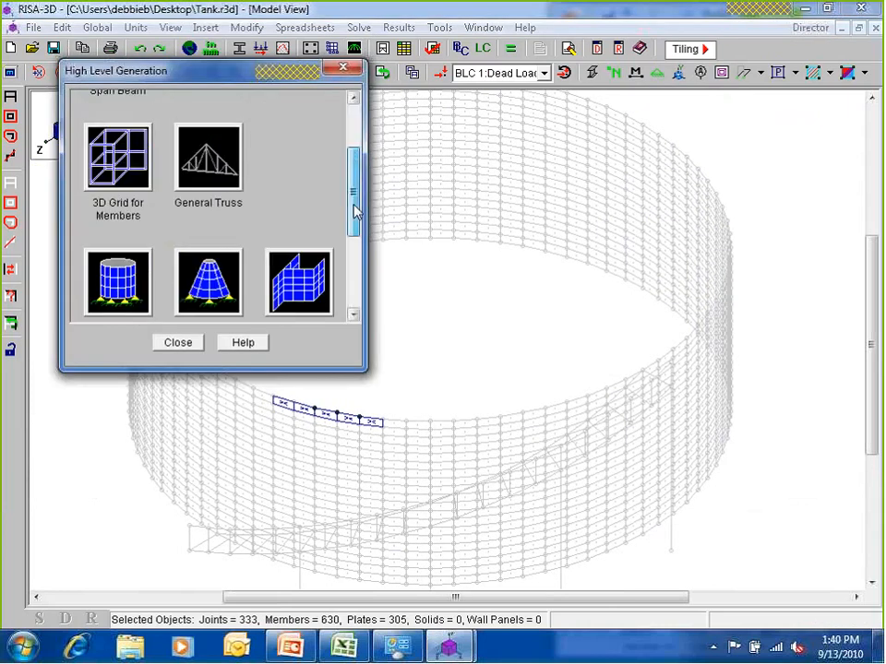
pyautogui.click(211, 242)
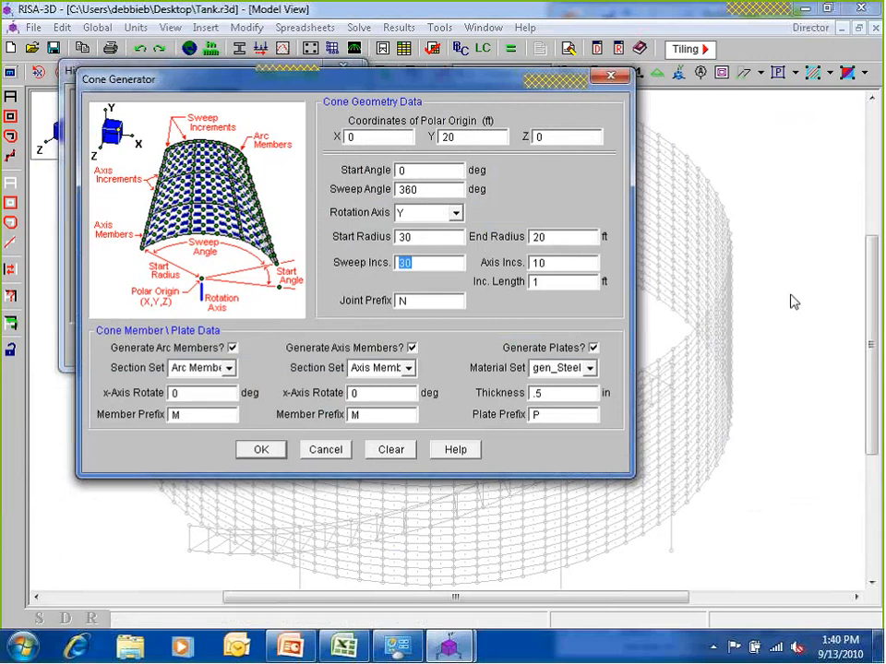
pyautogui.write('80')
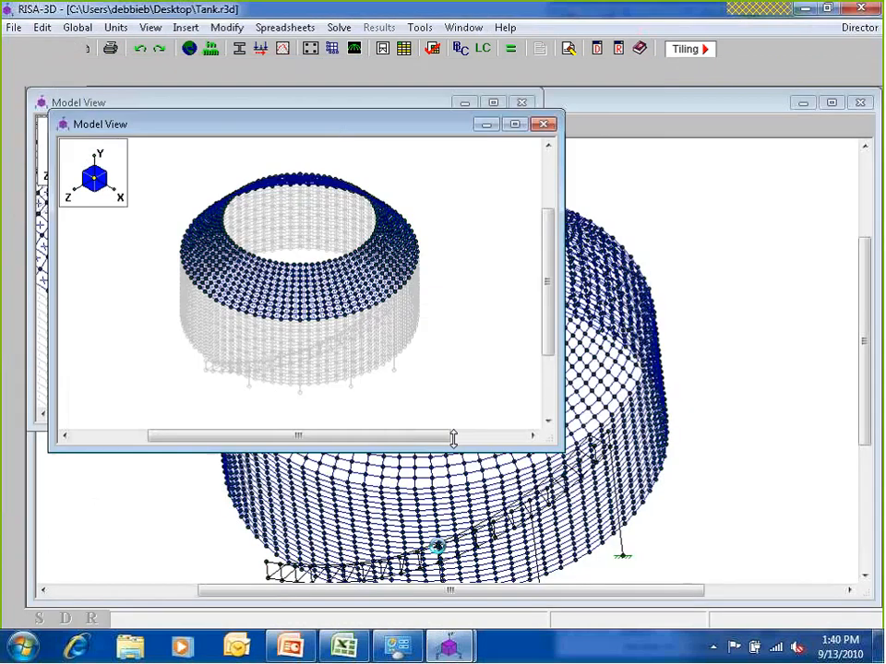
# - Maximize the new model view and examine how the finer cone mesh lines up with the wall plates
pyautogui.scroll(4, 299, 358)
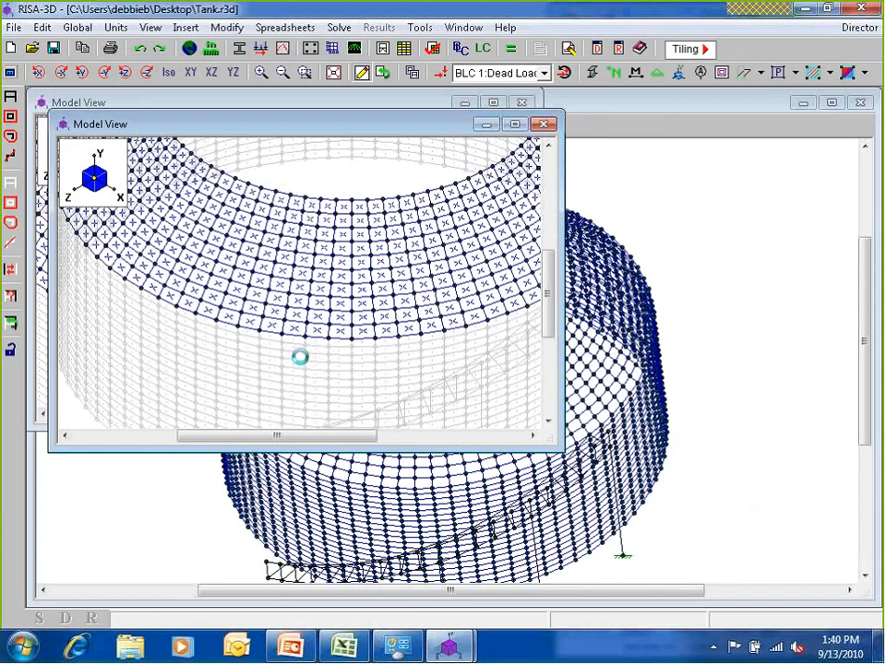
pyautogui.scroll(-5, 276, 304)
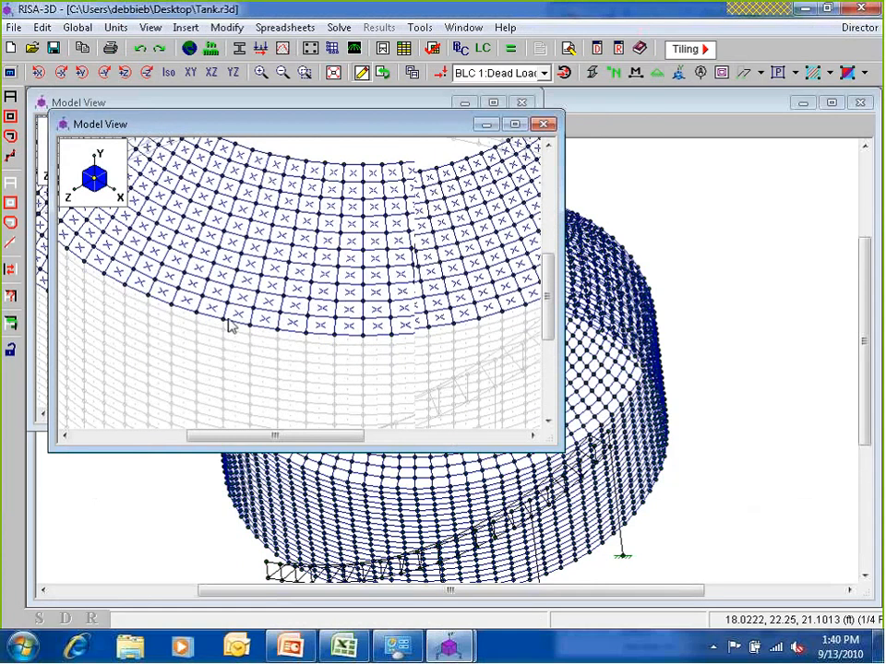
pyautogui.click(514, 124)
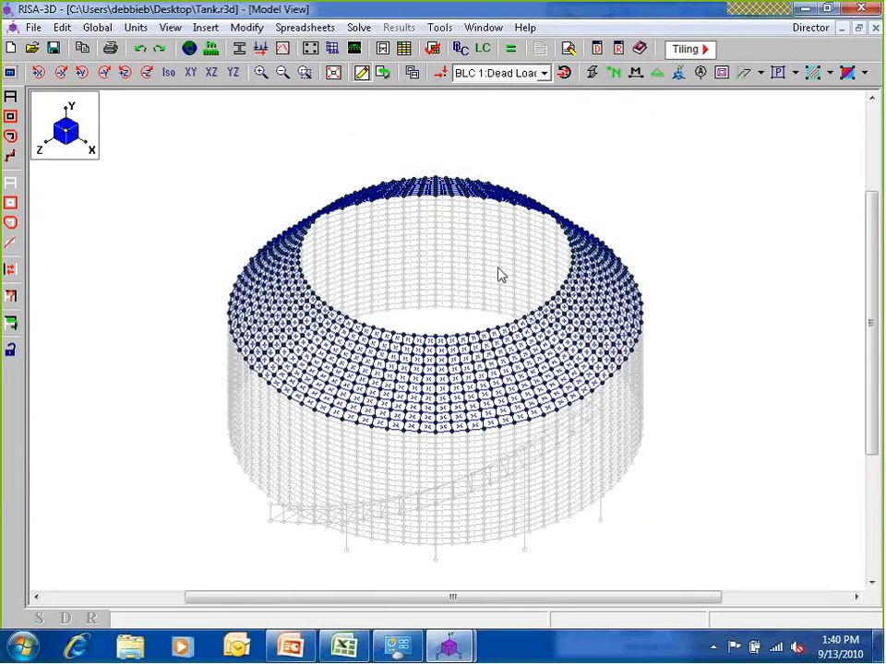
pyautogui.scroll(1, 498, 274)
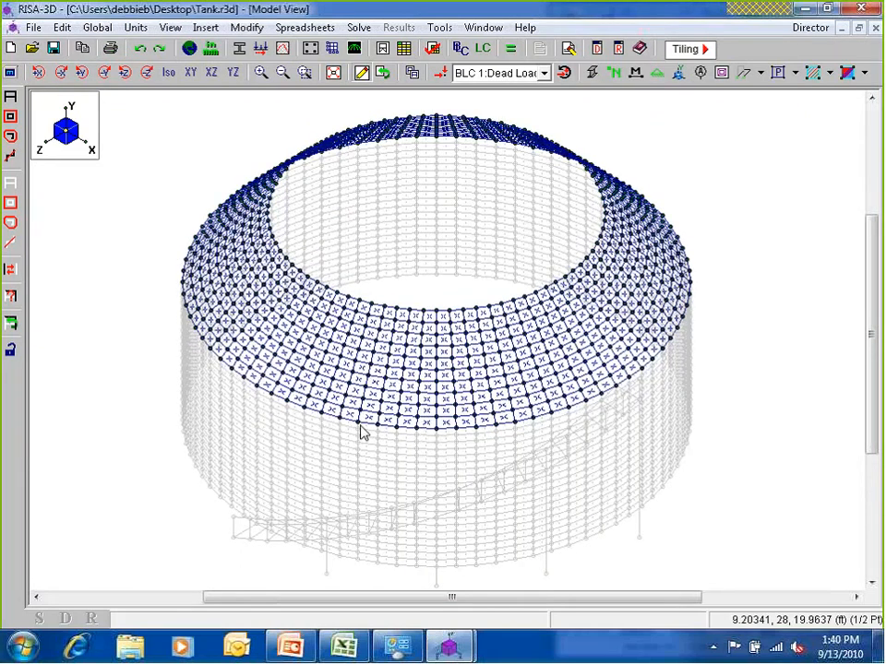
pyautogui.scroll(1, 401, 451)
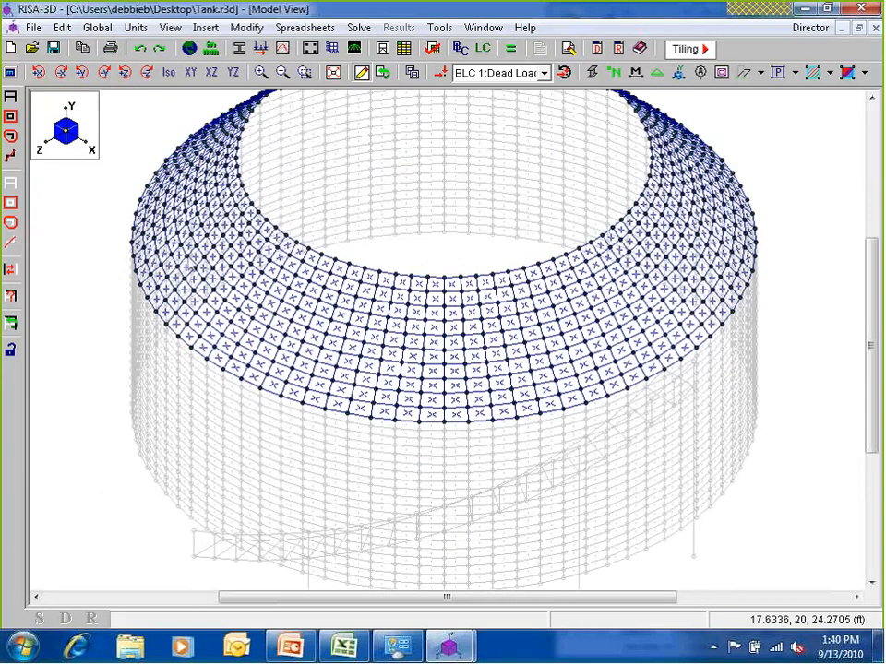
pyautogui.scroll(-1, 296, 207)
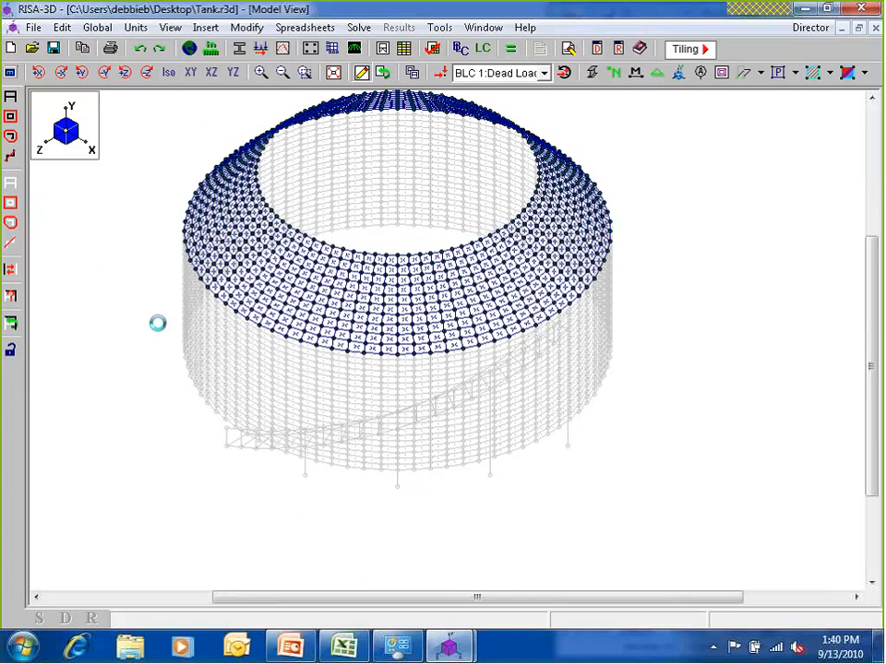
pyautogui.scroll(-1, 157, 323)
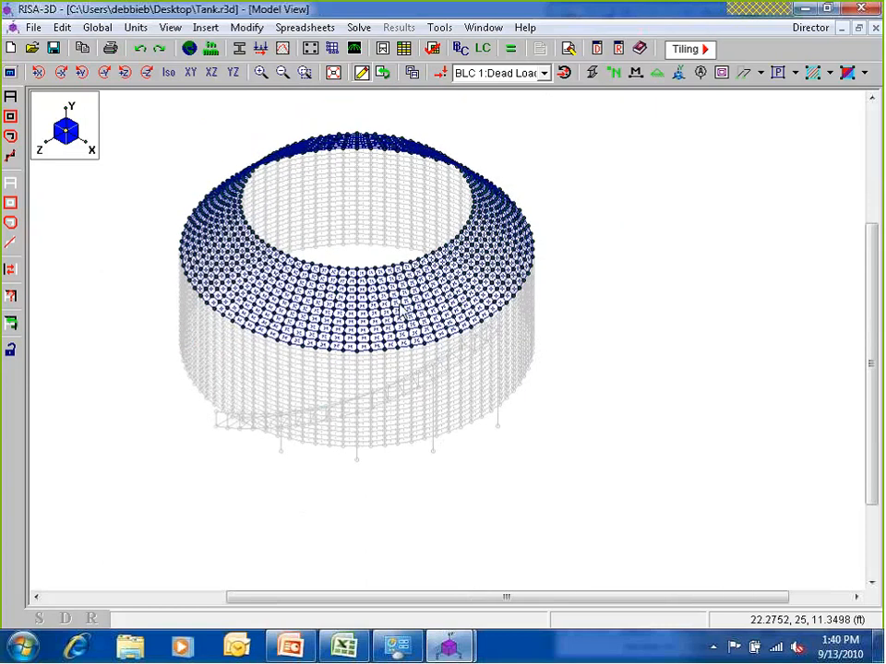
# - Open the generator for a circular disk with plates
pyautogui.click(227, 52)
pyautogui.scroll(-2, 355, 161)
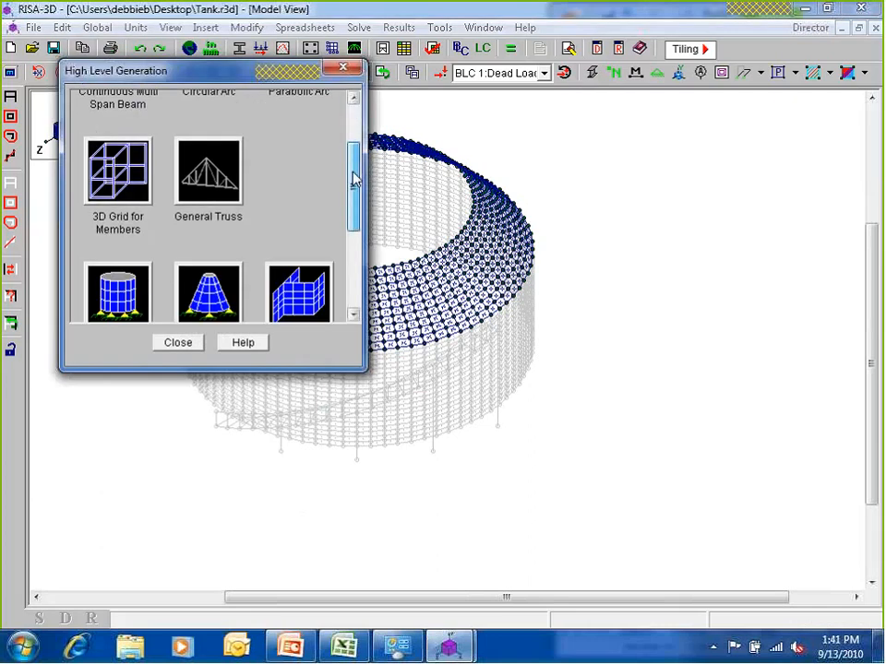
pyautogui.scroll(-3, 129, 258)
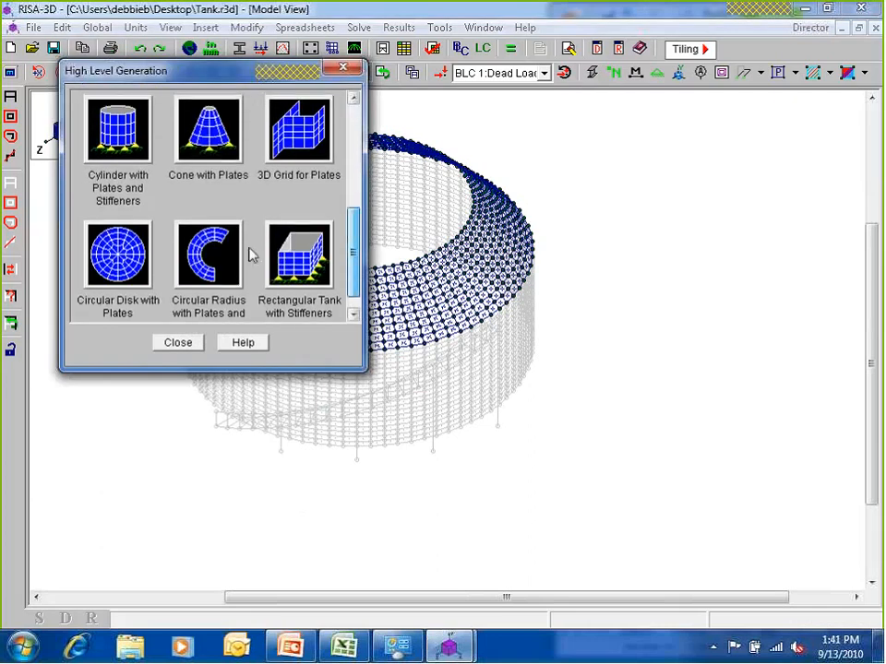
pyautogui.click(111, 268)
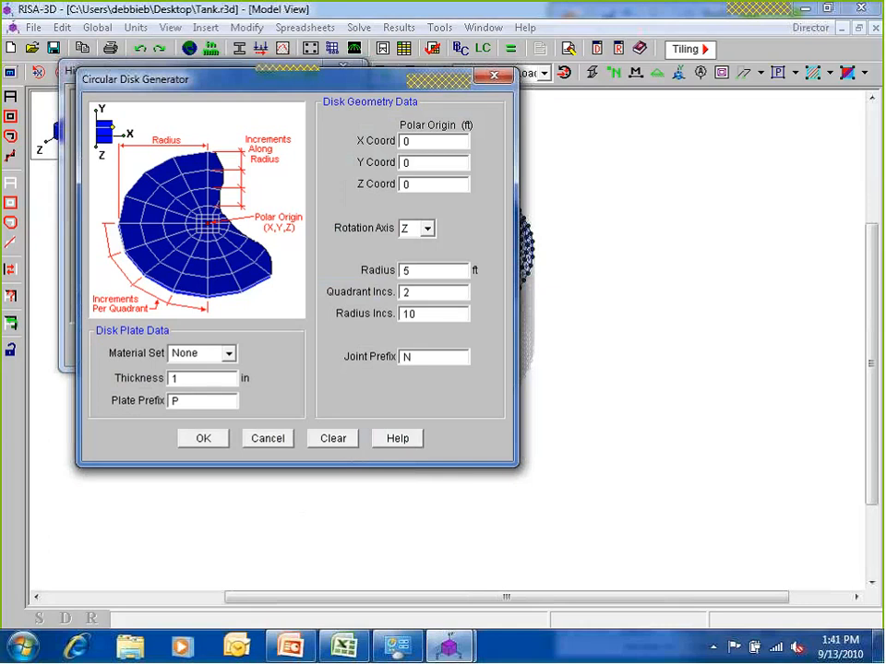
pyautogui.moveTo(249, 88); pyautogui.dragTo(233, 79)
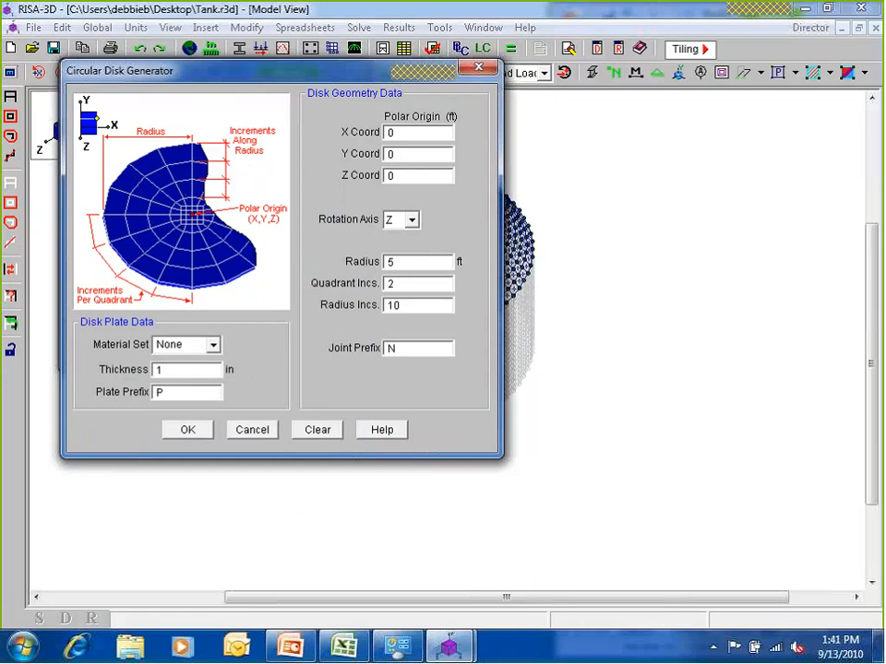
# - Keep the disk's polar origin at 0, 0, 0 and set its rotation axis to Y and radius to 30 ft
pyautogui.doubleClick(392, 132)
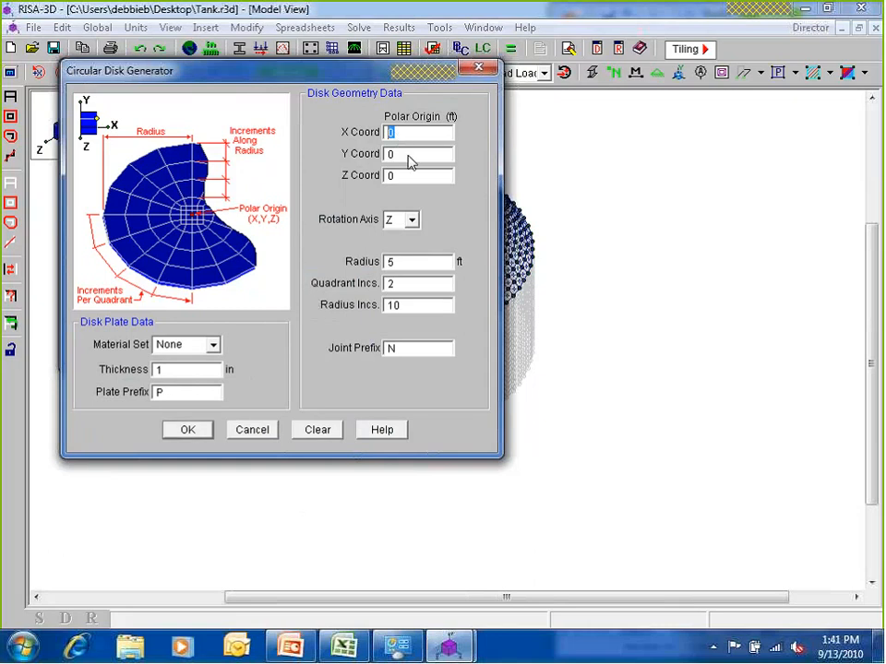
pyautogui.press('Tab')
pyautogui.press('Tab')
pyautogui.click(412, 224)
pyautogui.click(398, 250)
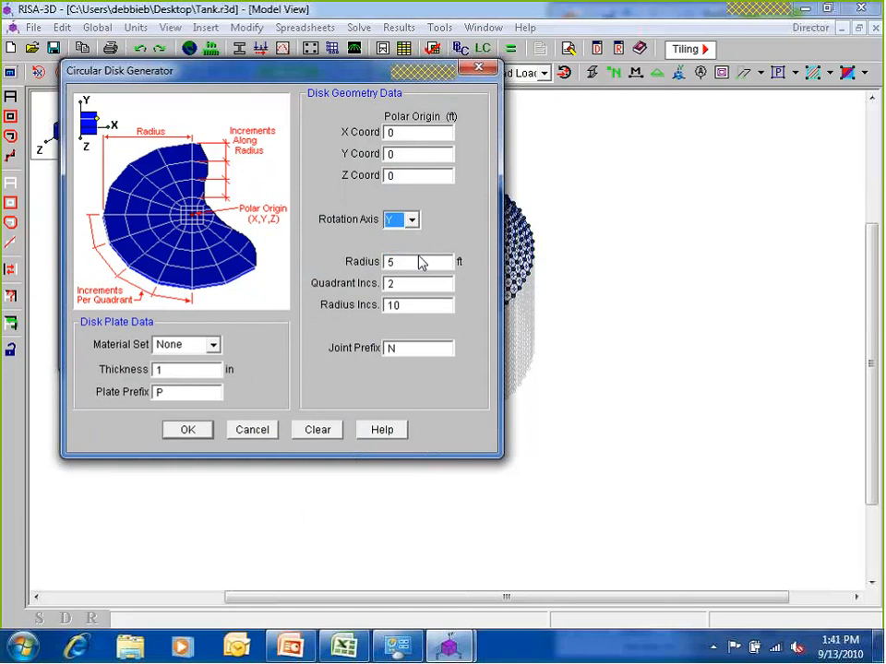
pyautogui.press('Tab')
pyautogui.write('30')
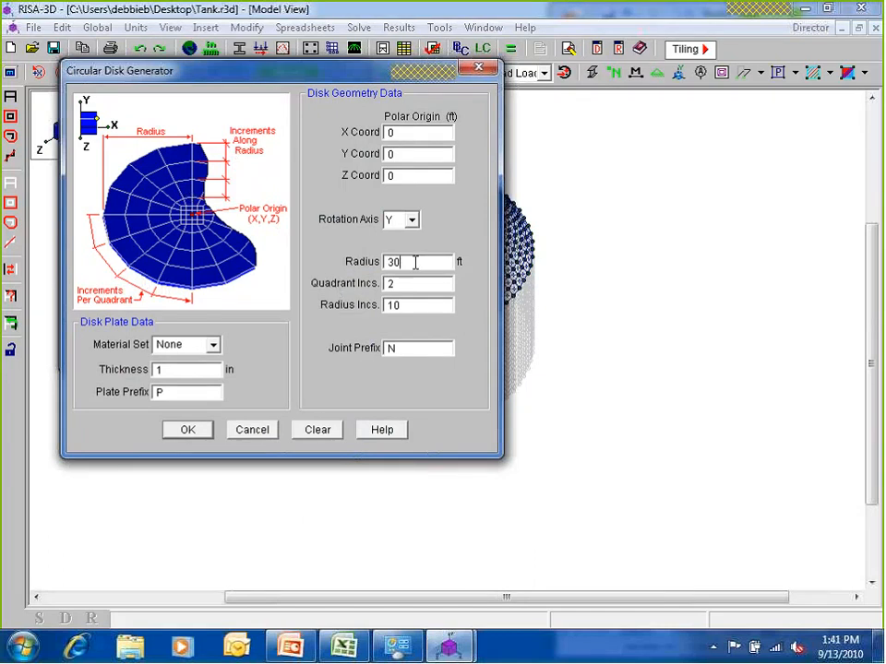
# - Set the disk's radius to 30 ft, with 20 quadrant increments and 20 radius increments
pyautogui.moveTo(414, 263); pyautogui.dragTo(318, 257)
pyautogui.write('20')
pyautogui.press('Tab')
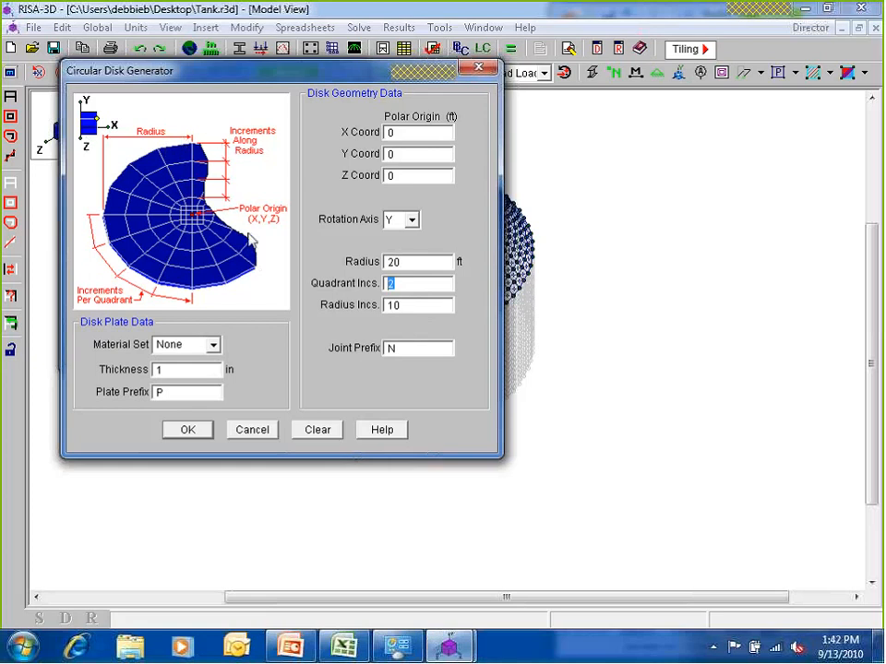
pyautogui.write('20')
pyautogui.doubleClick(415, 285)
pyautogui.doubleClick(414, 263)
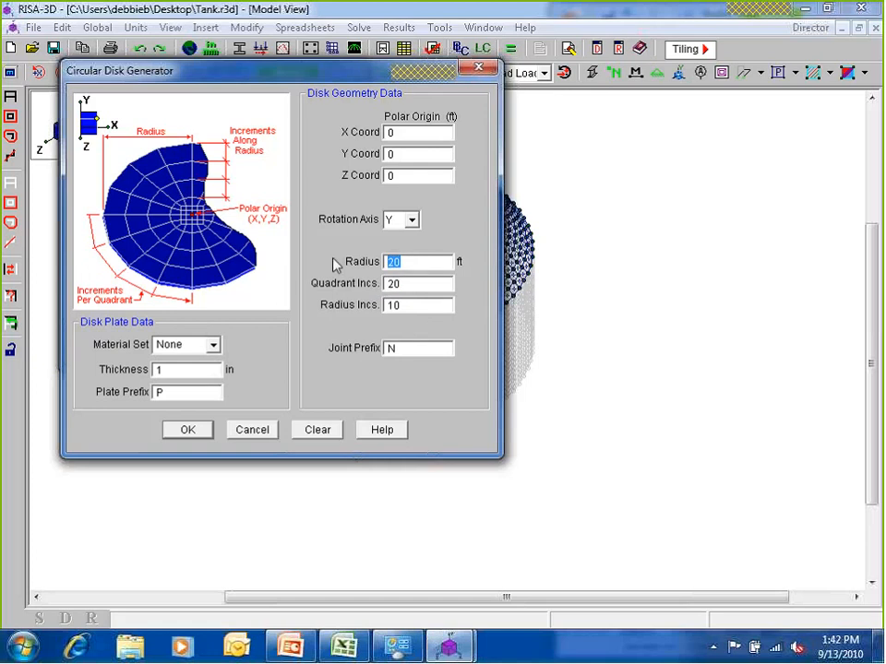
pyautogui.doubleClick(411, 305)
pyautogui.write('20')
pyautogui.doubleClick(420, 264)
pyautogui.write('30')
pyautogui.click(399, 303)
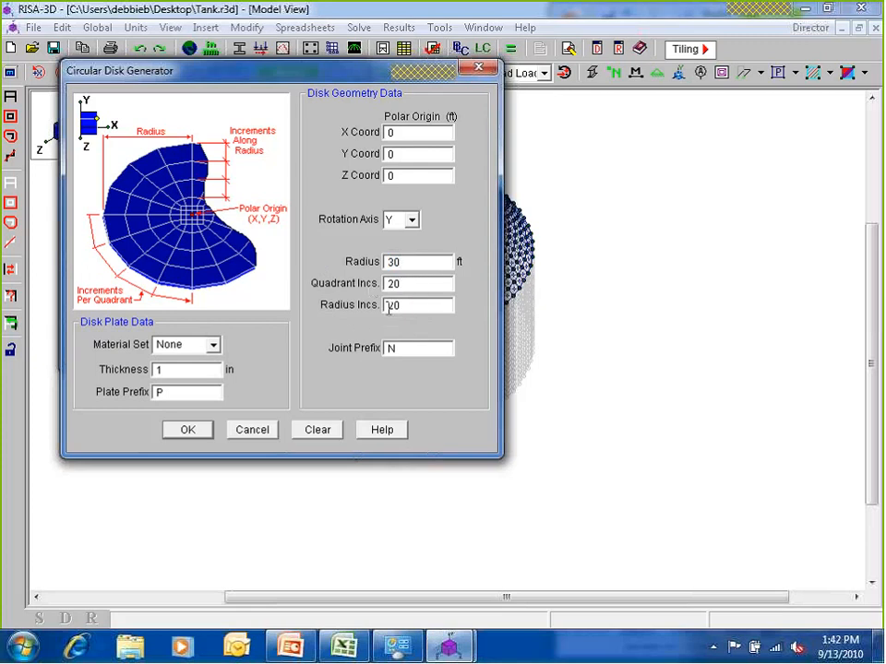
# - Assign the gen_Steel material set and joint prefix B to the disk, and generate it
pyautogui.click(213, 345)
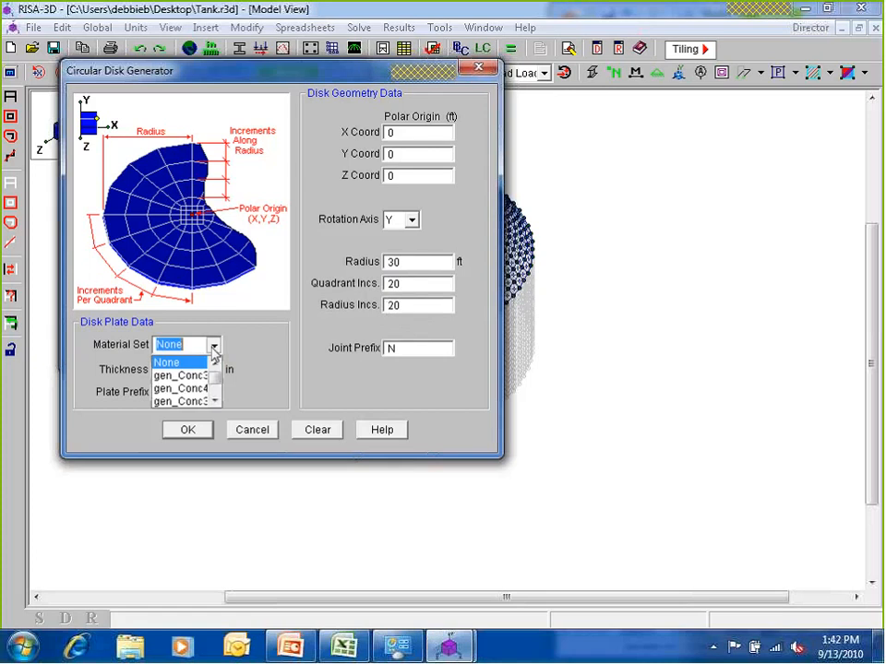
pyautogui.moveTo(214, 379); pyautogui.dragTo(220, 395)
pyautogui.click(198, 375)
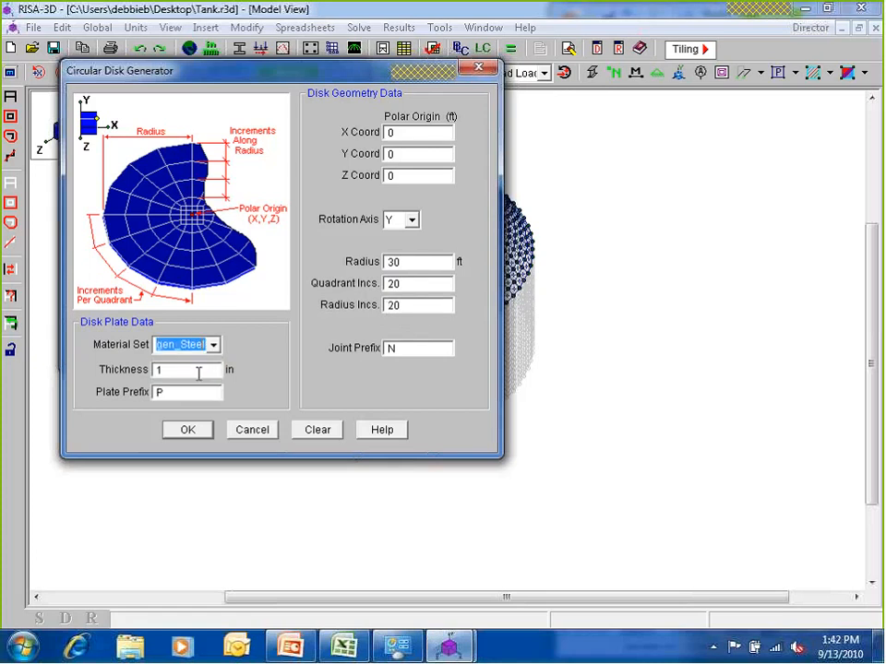
pyautogui.doubleClick(392, 348)
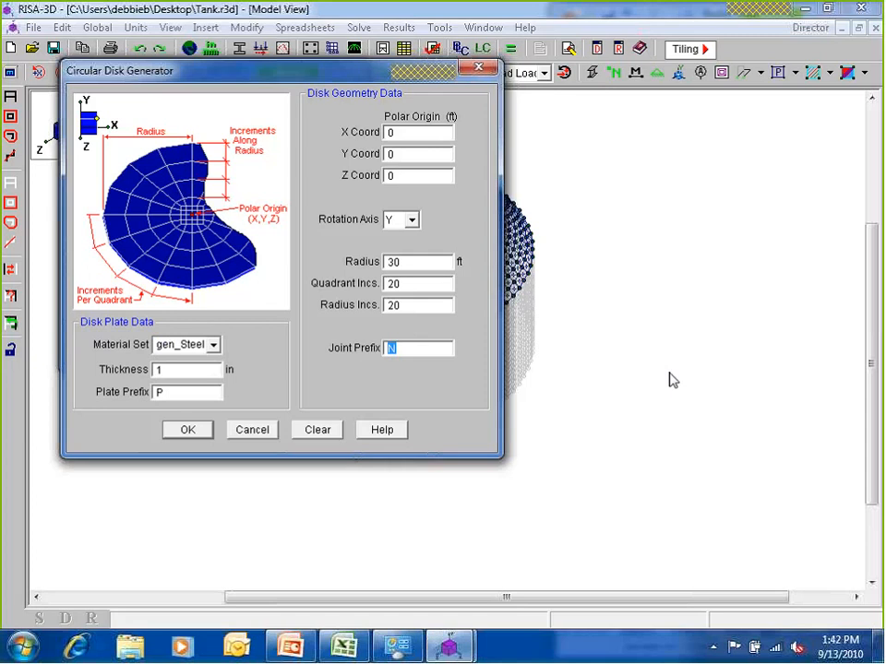
pyautogui.write('B')
pyautogui.click(189, 430)
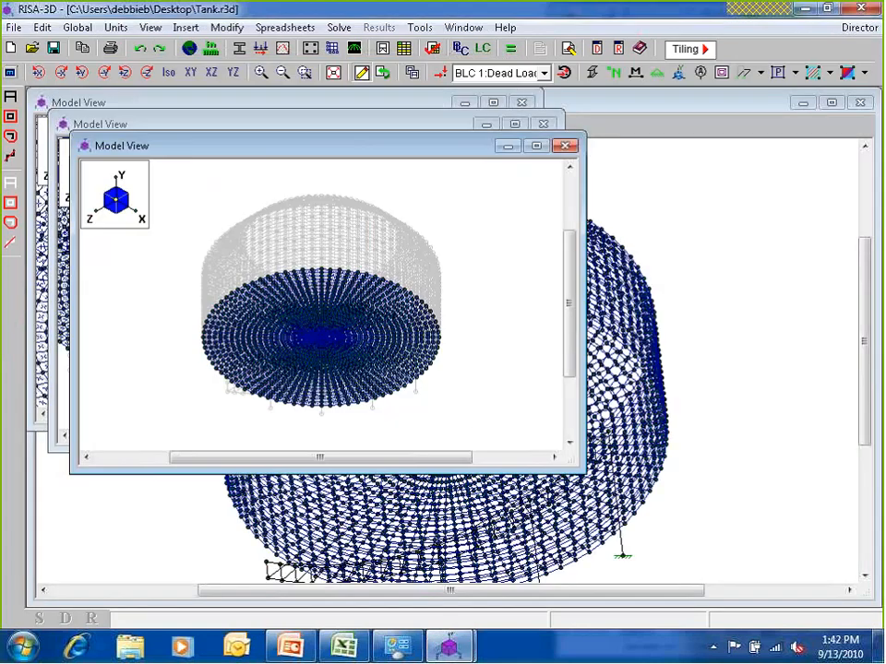
# - Maximize the new model view, display joint labels, and examine the B-prefixed joints along the disk's outer edge
pyautogui.click(536, 146)
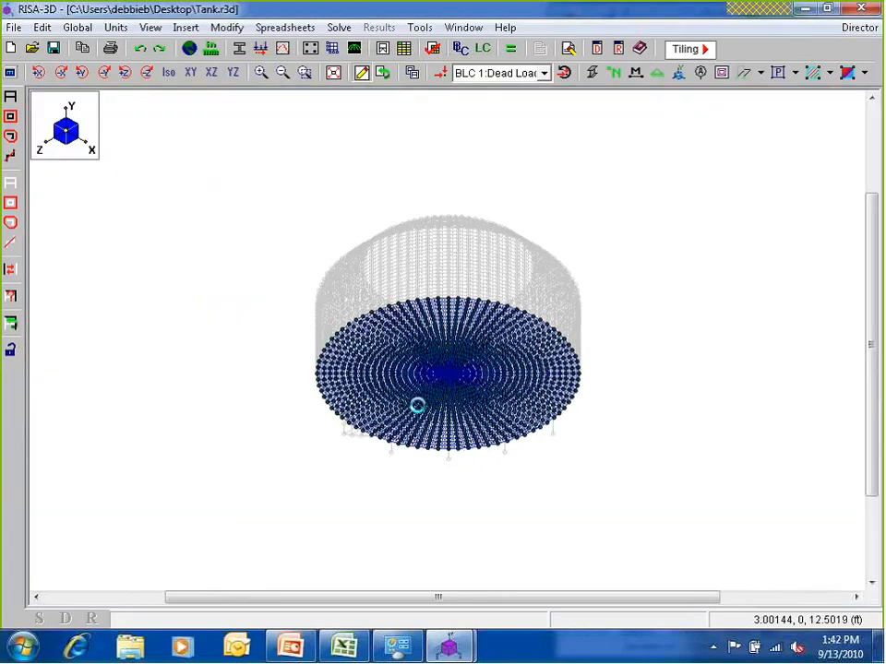
pyautogui.scroll(6, 426, 394)
pyautogui.scroll(1, 425, 395)
pyautogui.click(611, 81)
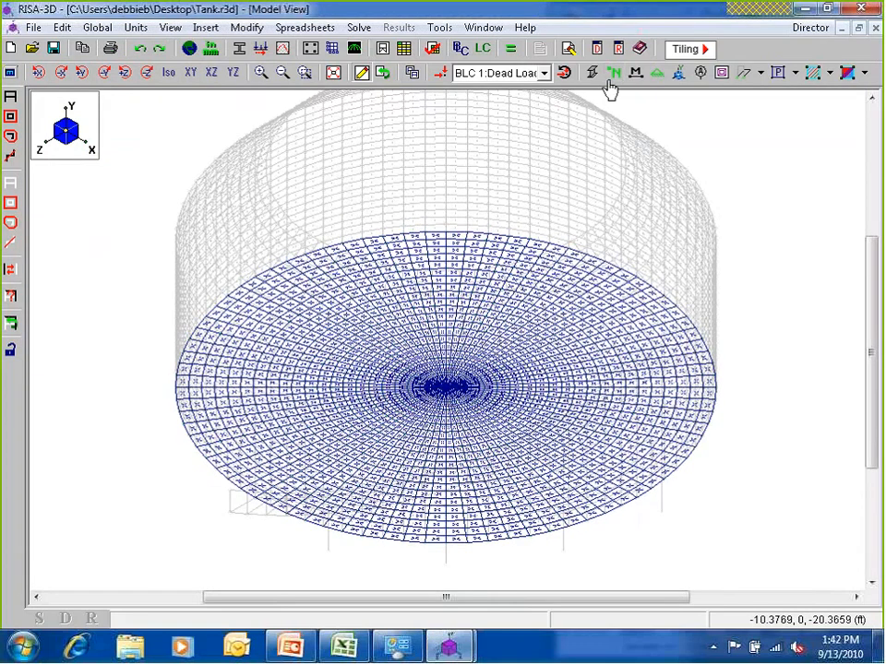
pyautogui.click(614, 81)
pyautogui.scroll(4, 484, 331)
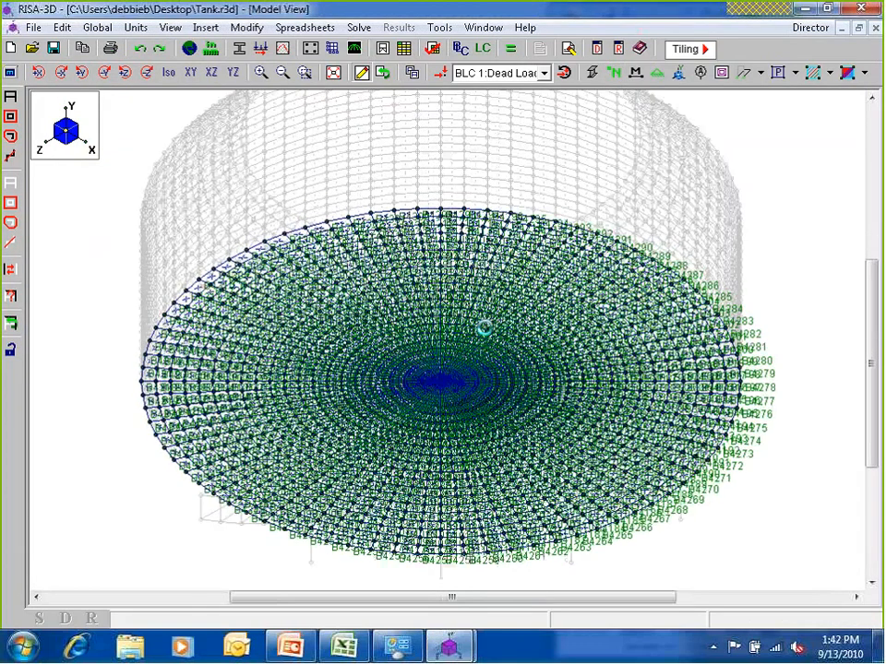
pyautogui.scroll(2, 436, 389)
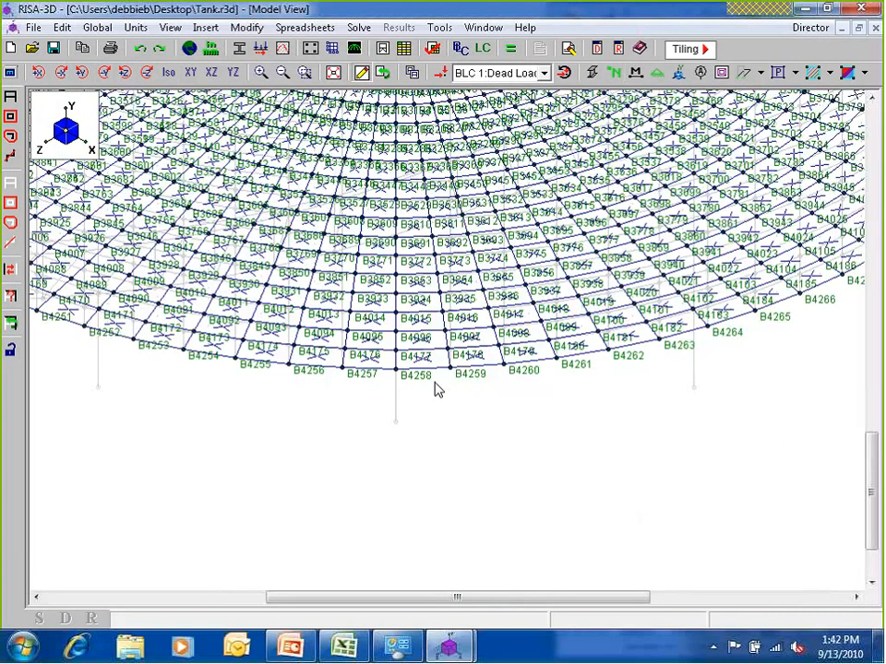
pyautogui.scroll(1, 436, 388)
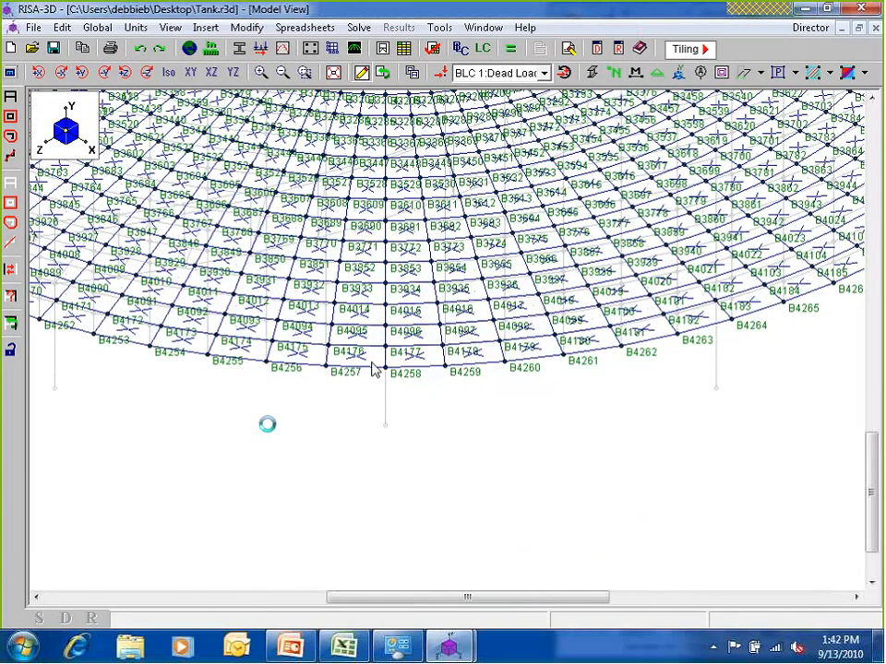
pyautogui.scroll(-1, 278, 449)
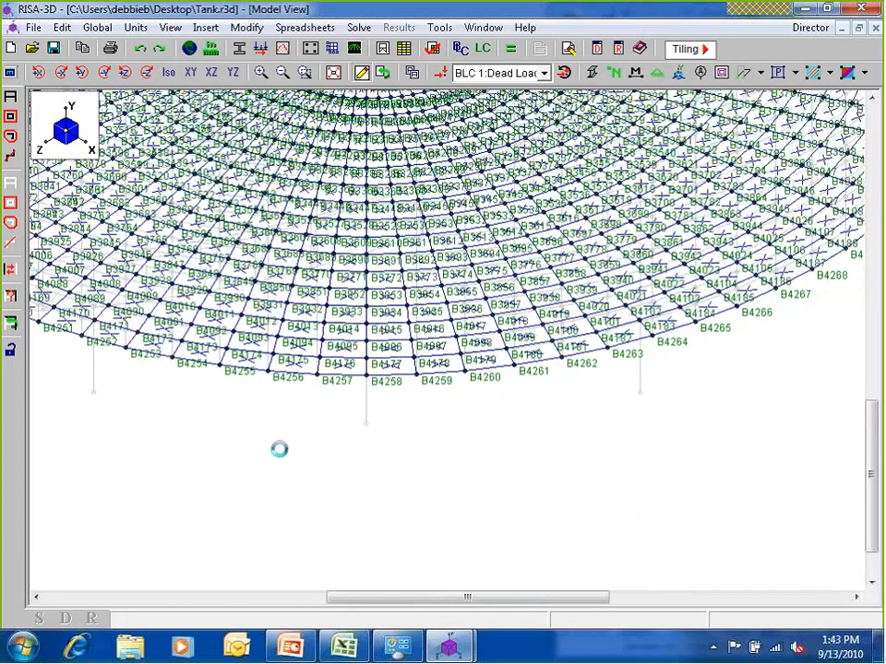
pyautogui.scroll(-3, 338, 401)
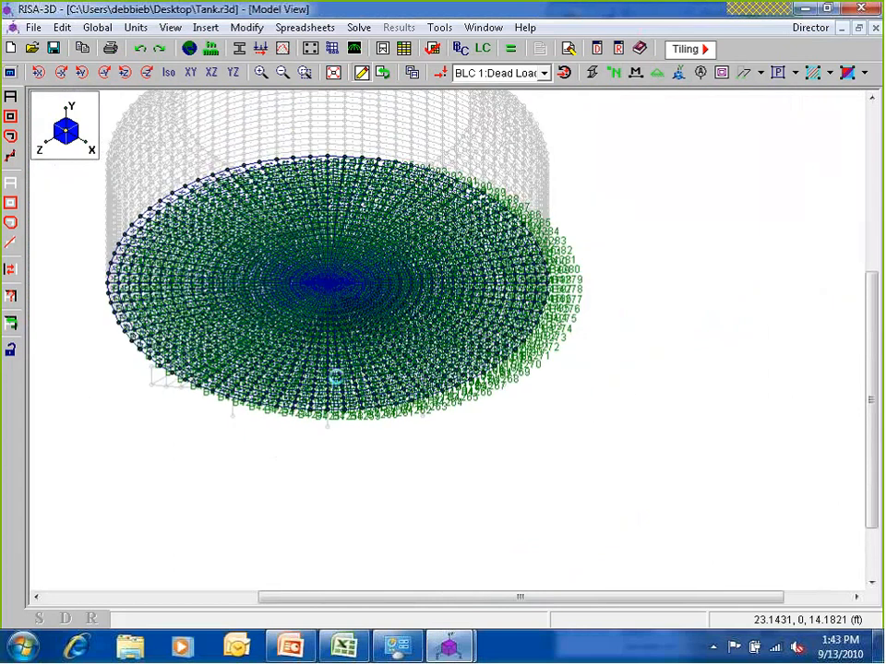
pyautogui.scroll(-2, 360, 387)
pyautogui.scroll(1, 366, 238)
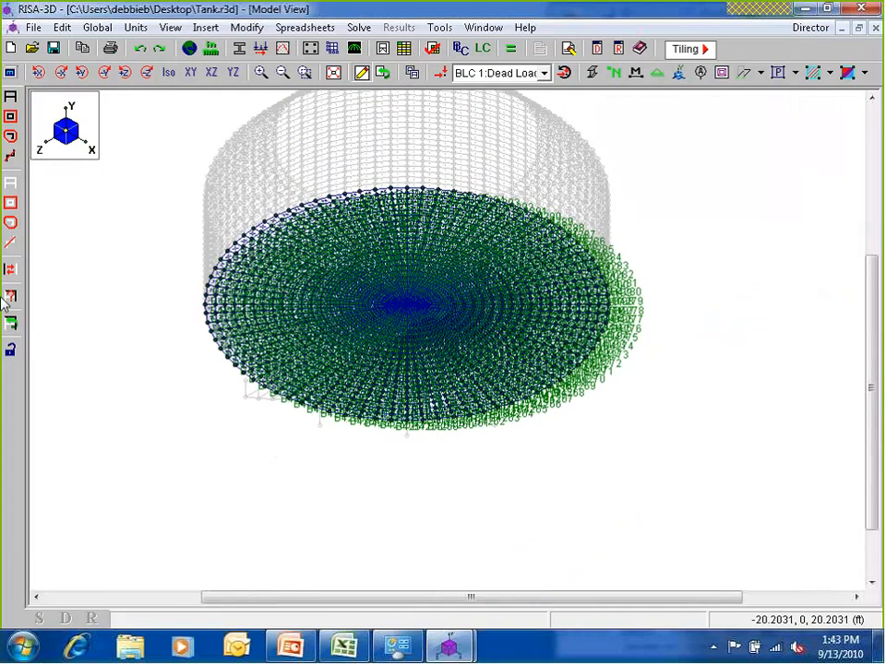
# - Lock the unselected part of the model, hide the joint labels, and inspect the mesh at the disk's centre
pyautogui.click(7, 297)
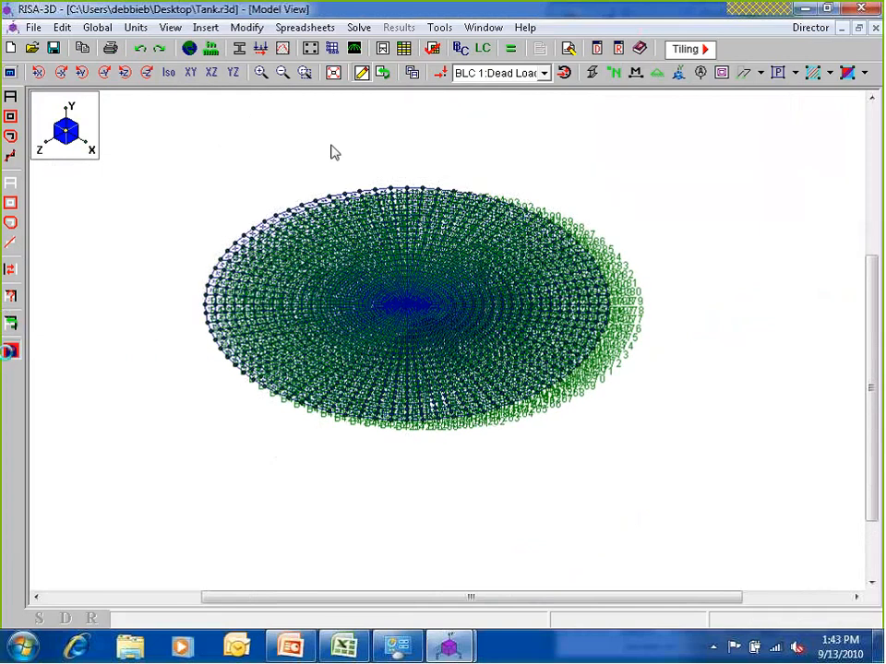
pyautogui.click(615, 74)
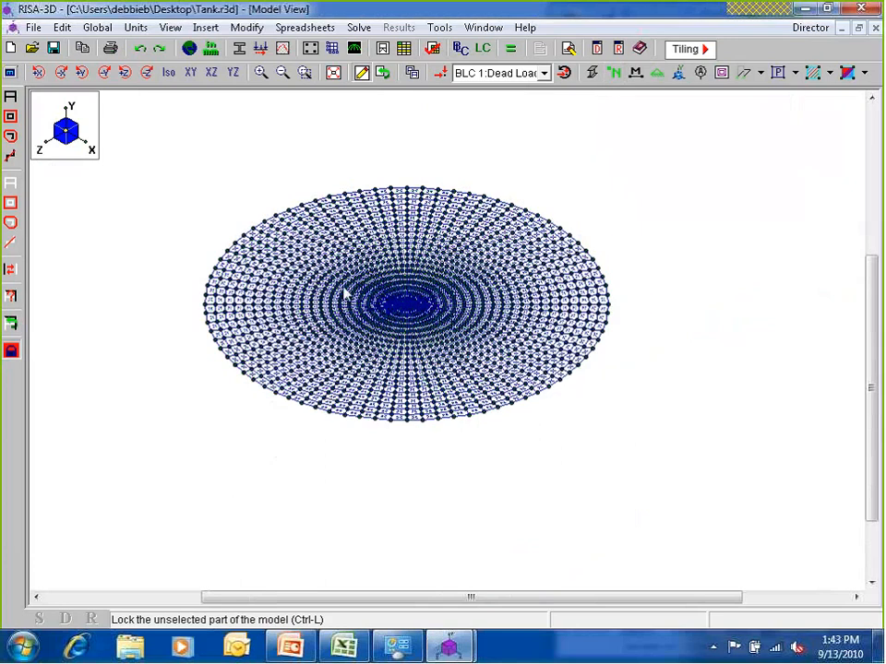
pyautogui.scroll(4, 406, 310)
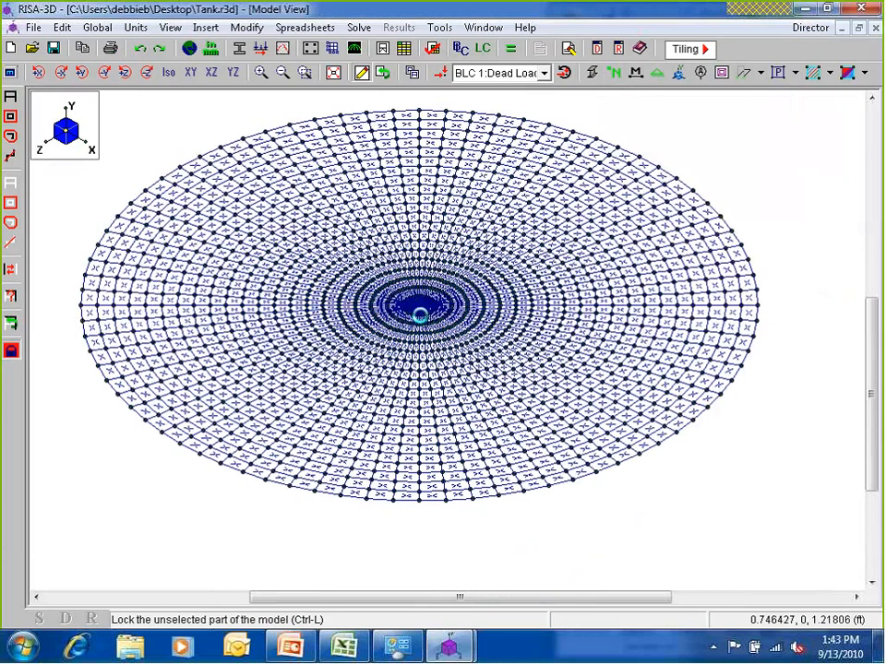
pyautogui.scroll(2, 431, 263)
pyautogui.scroll(1, 414, 242)
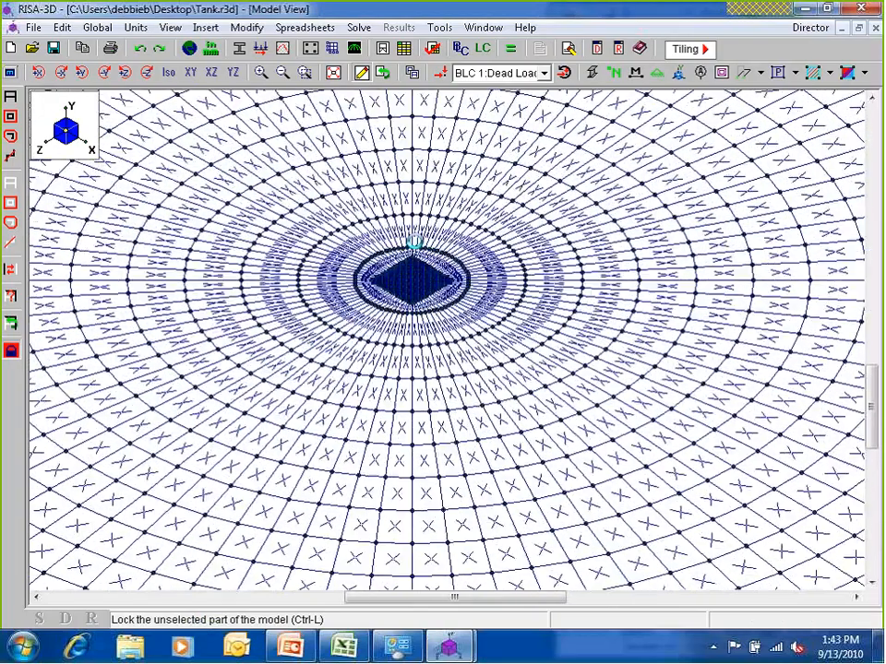
pyautogui.scroll(-1, 415, 242)
pyautogui.scroll(-5, 409, 342)
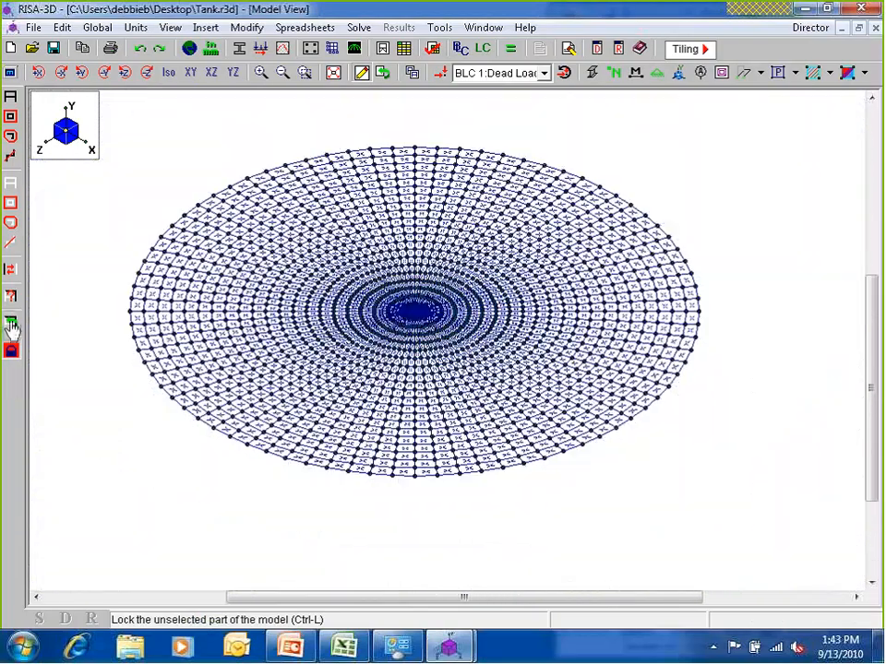
# - Save the isolated disk as a selection state named Base
pyautogui.click(11, 324)
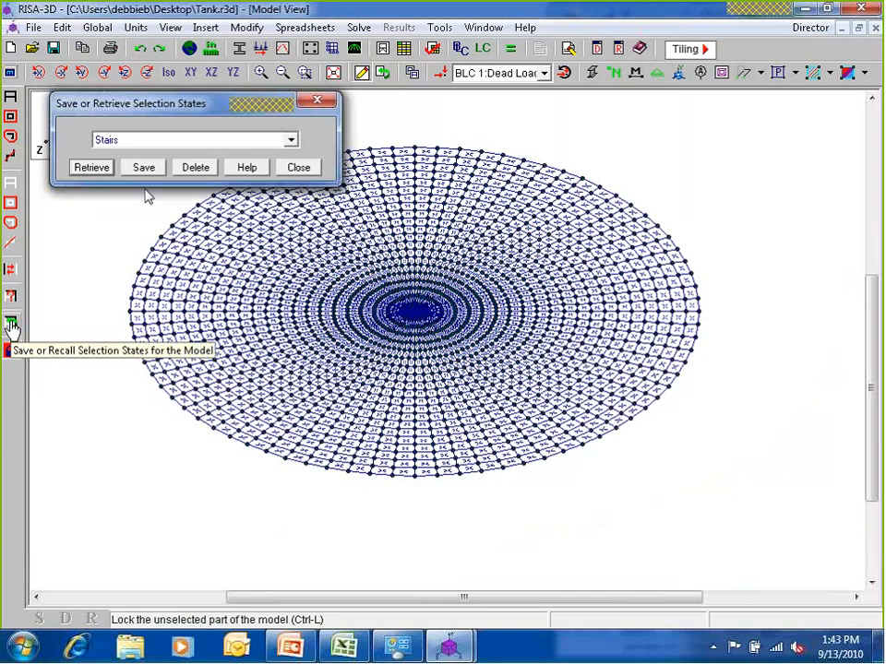
pyautogui.click(143, 168)
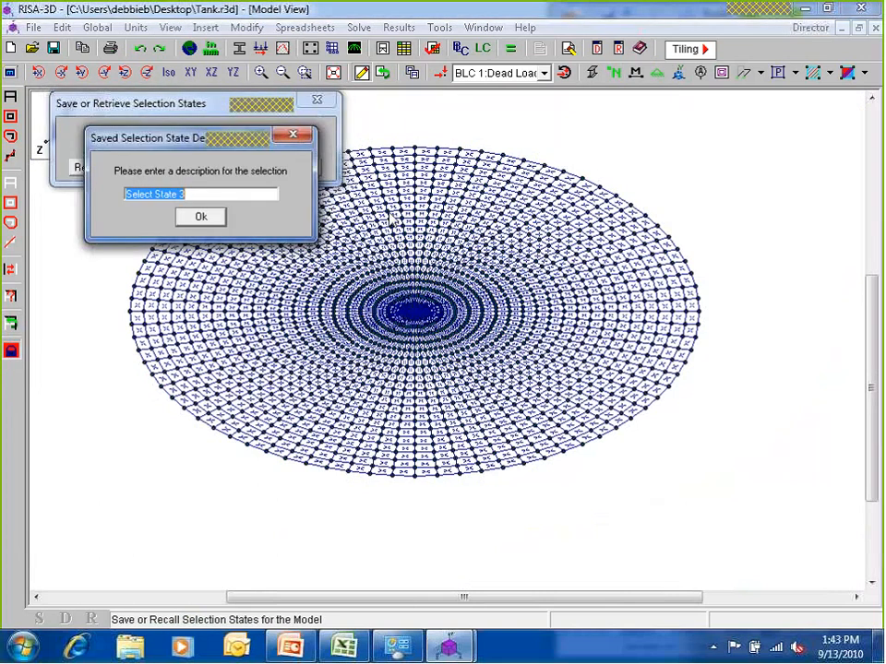
pyautogui.write('Ba')
pyautogui.press('Return')
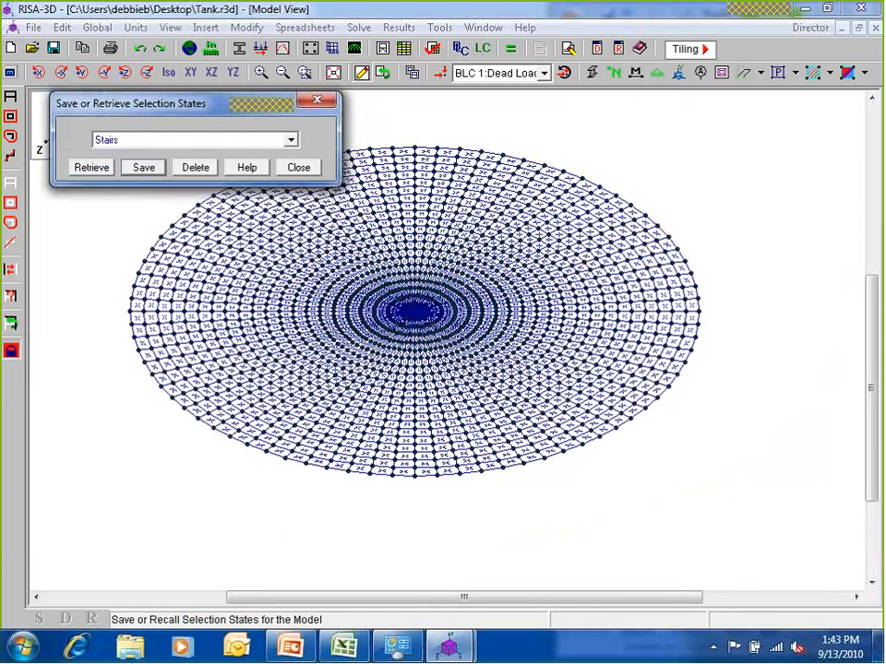
# - Retrieve the saved Tank selection state
pyautogui.click(290, 139)
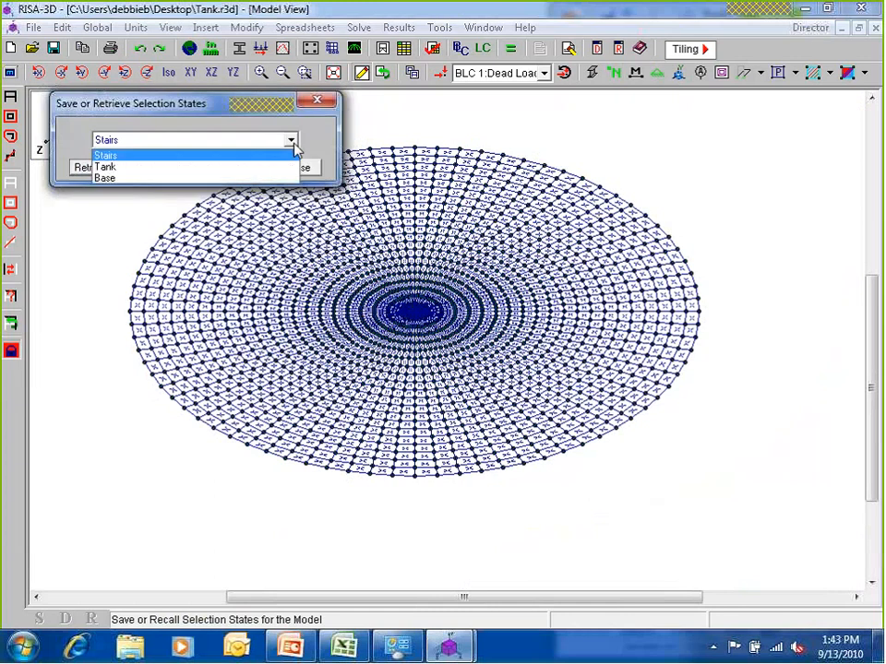
pyautogui.click(156, 165)
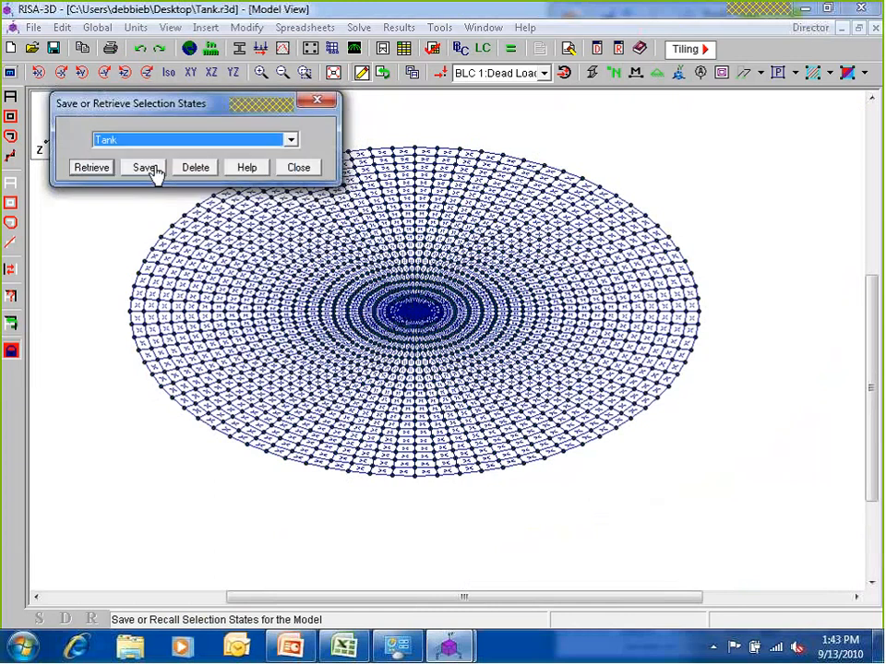
pyautogui.click(86, 170)
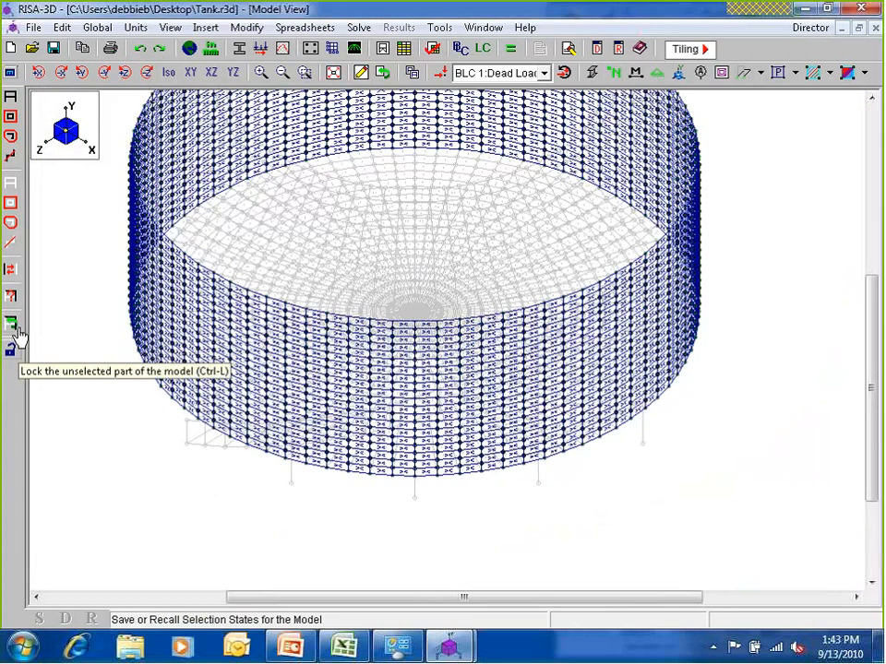
# - Retrieve the saved Base selection state to isolate the bottom disk again
pyautogui.click(14, 326)
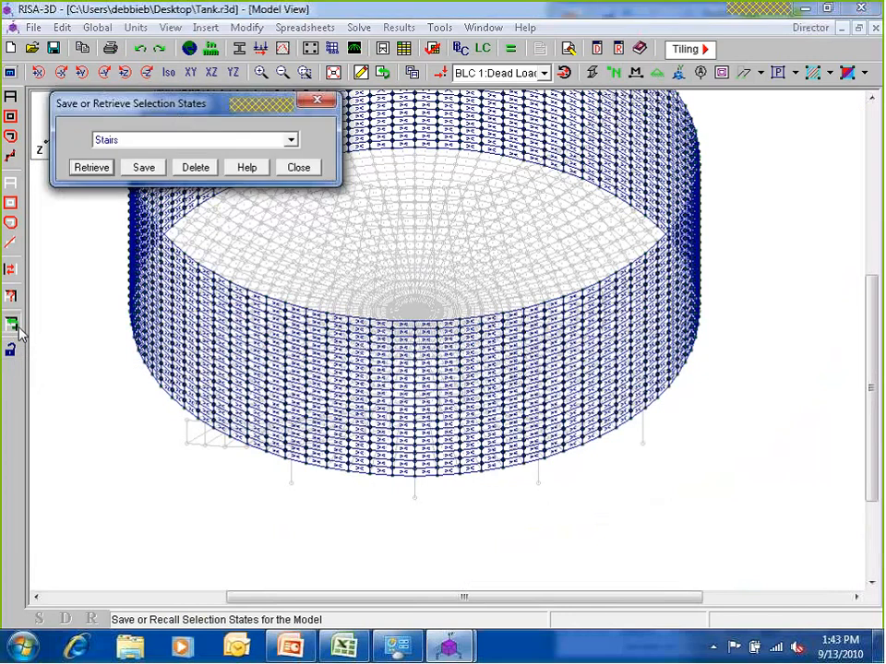
pyautogui.click(290, 139)
pyautogui.click(104, 178)
pyautogui.click(93, 172)
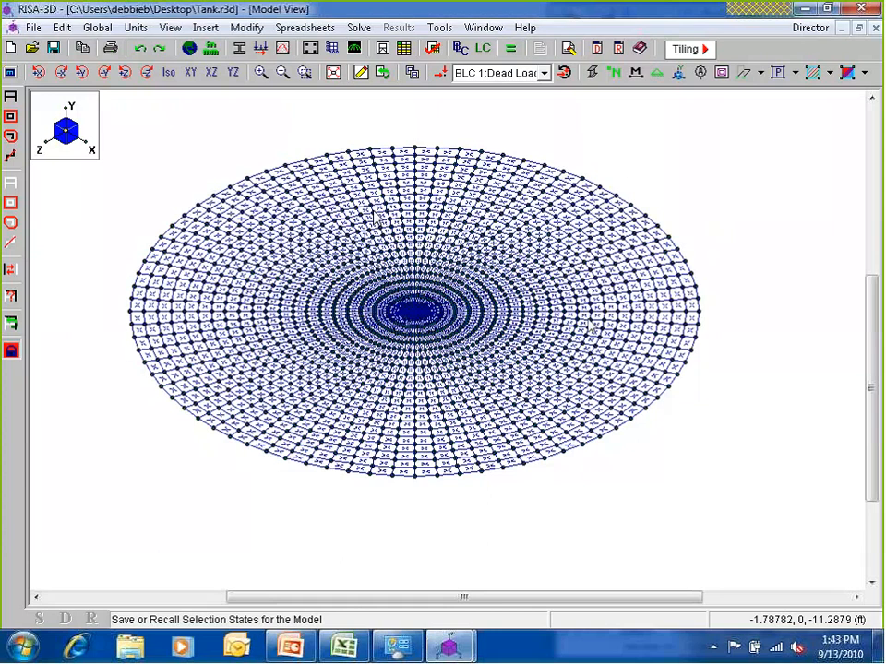
# - Show the drawing tools and review the surface load options for the selected plates without applying a load
pyautogui.click(362, 74)
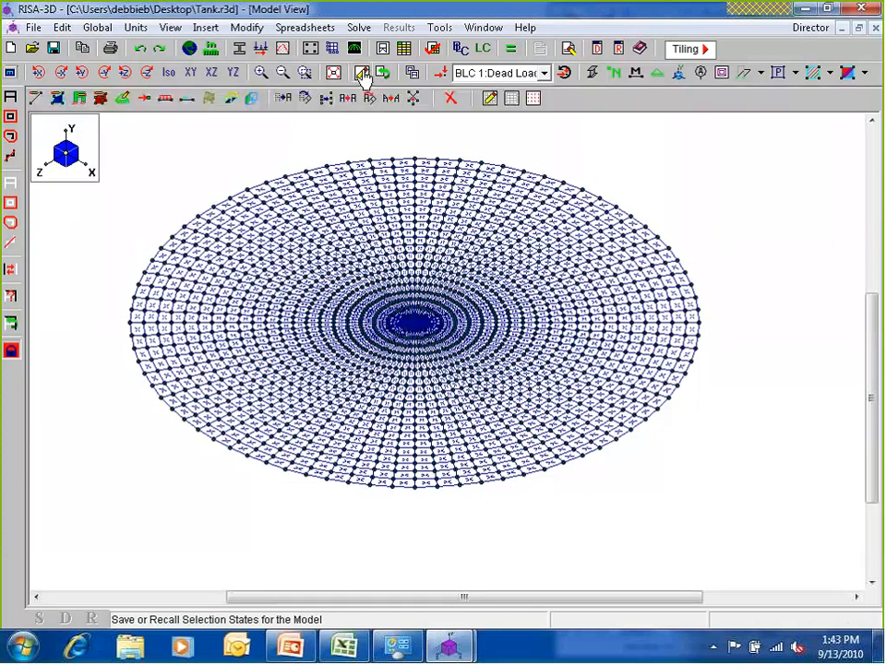
pyautogui.click(361, 74)
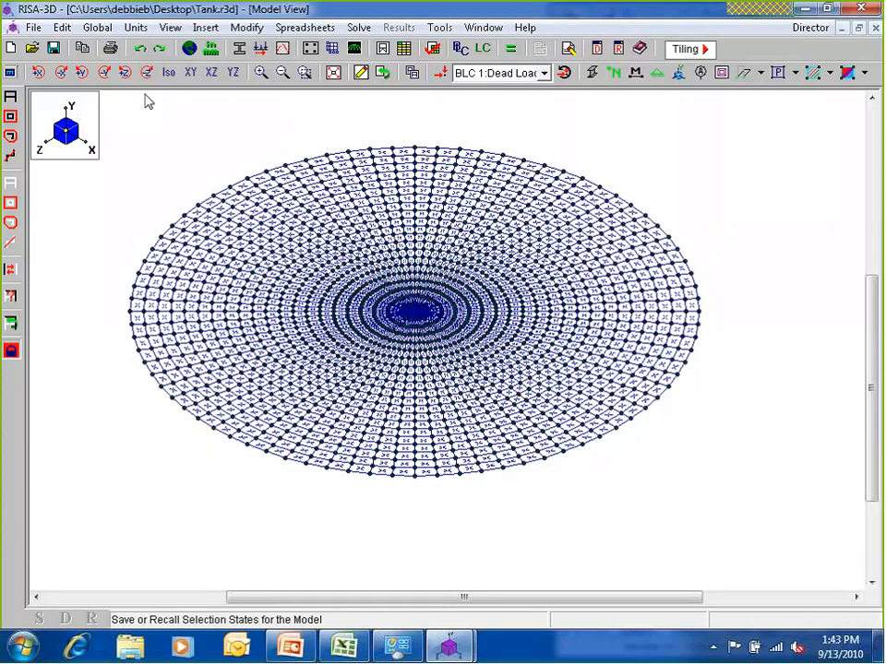
pyautogui.click(362, 74)
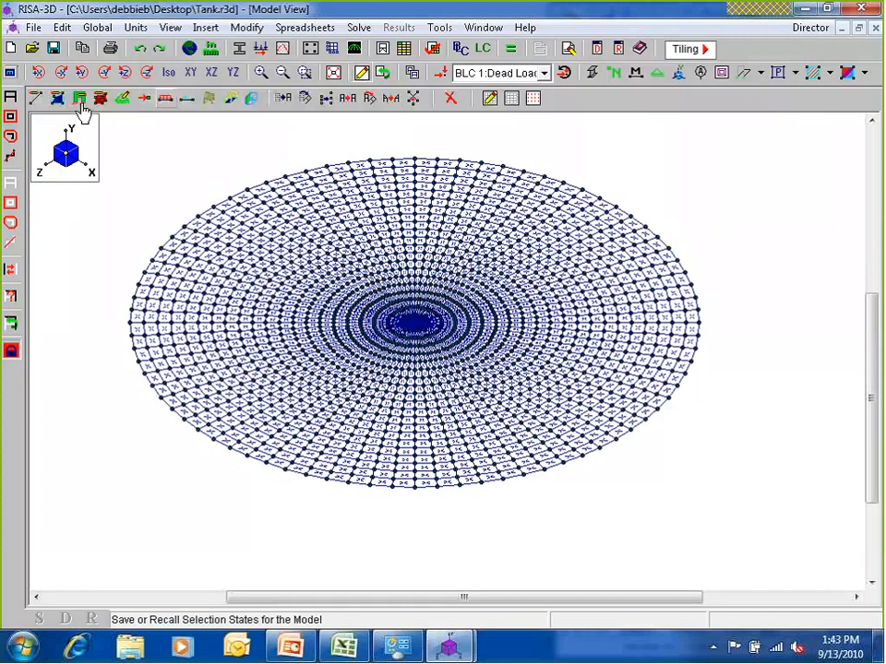
pyautogui.click(231, 100)
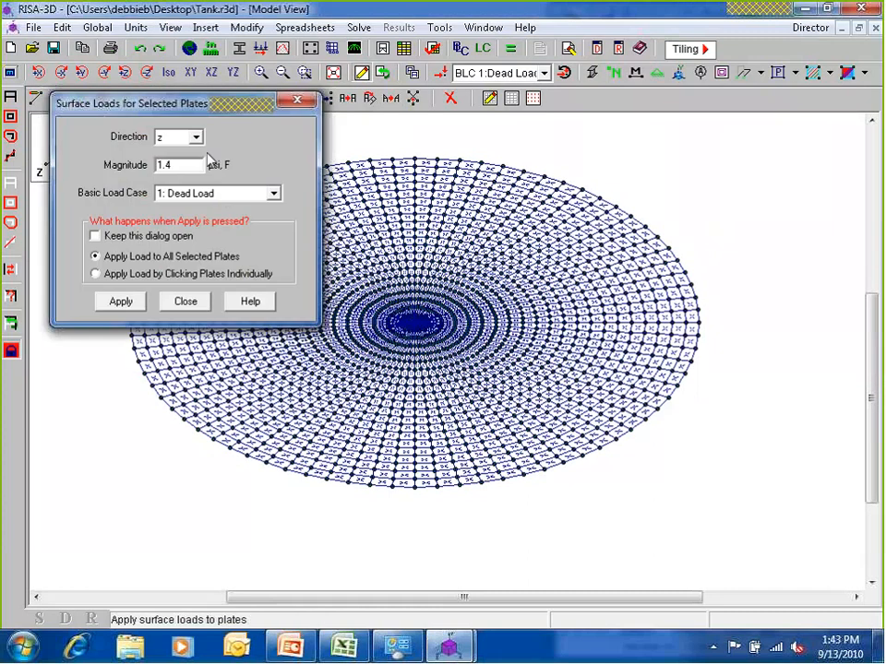
pyautogui.click(184, 299)
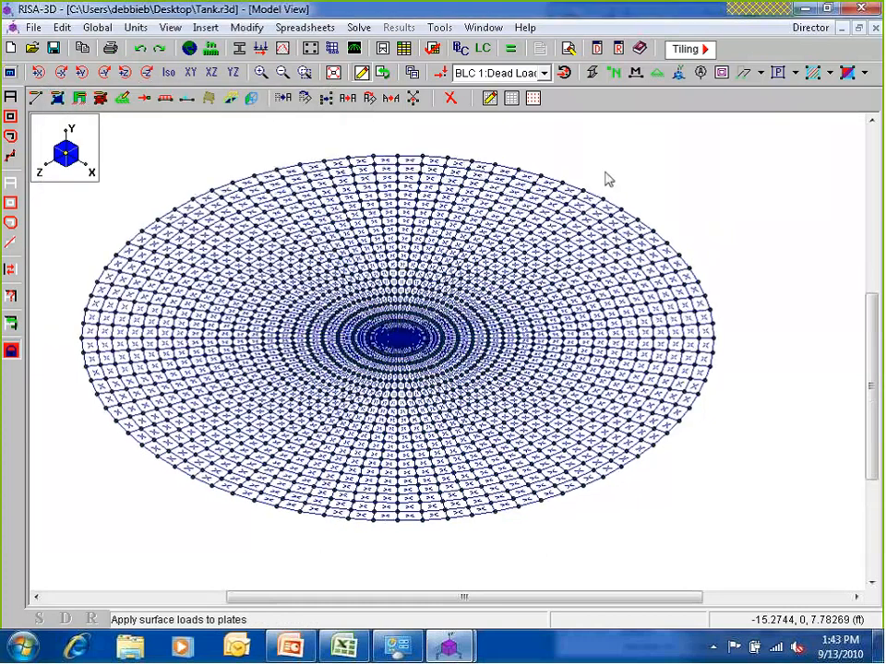
# - Display the local axes of the plates in the base disk
pyautogui.scroll(1, 711, 138)
pyautogui.scroll(1, 711, 138)
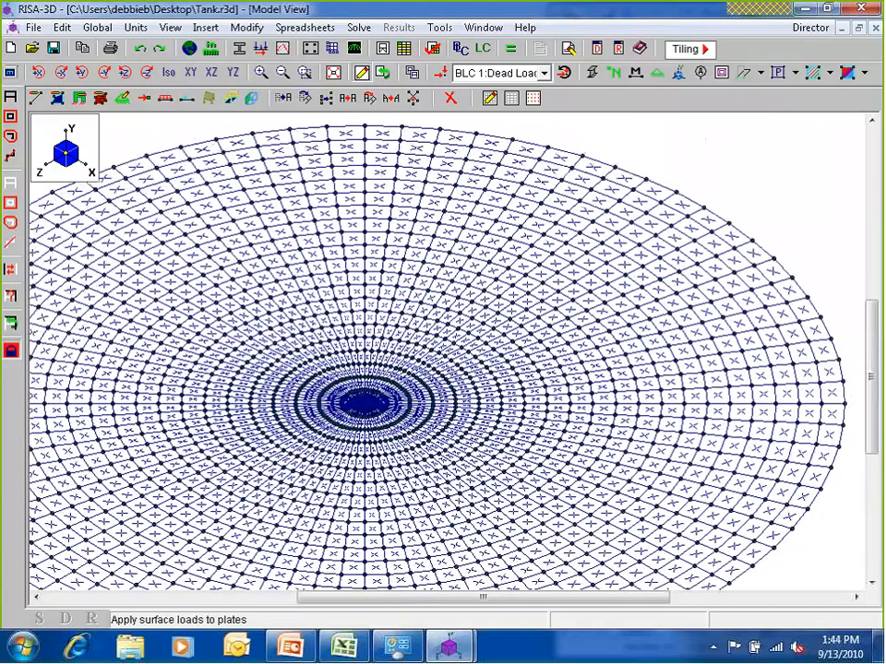
pyautogui.click(795, 72)
pyautogui.click(804, 188)
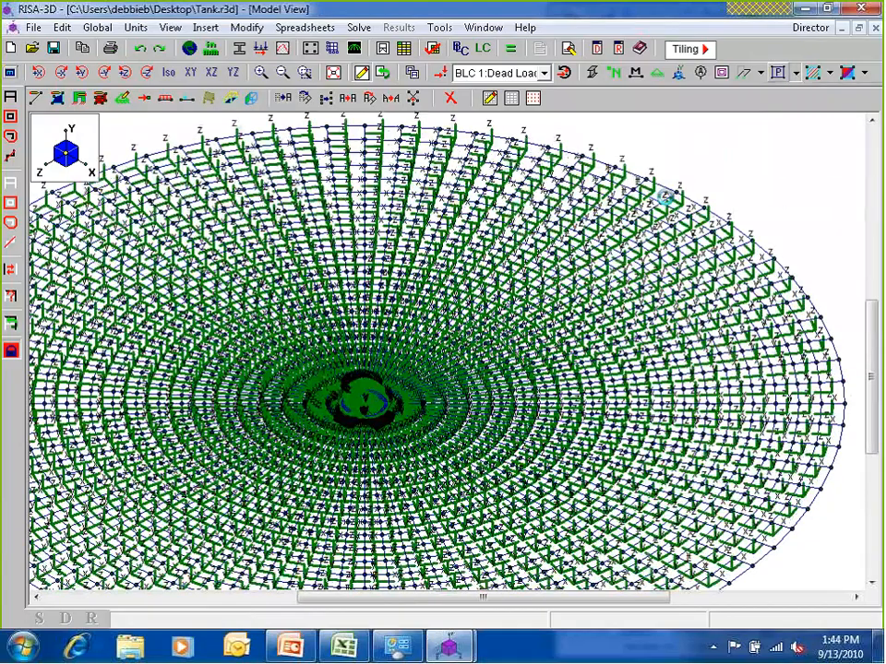
# - Inspect the local axis directions of the base disk plates near the rim, and turn off the plate axes display
pyautogui.scroll(4, 664, 195)
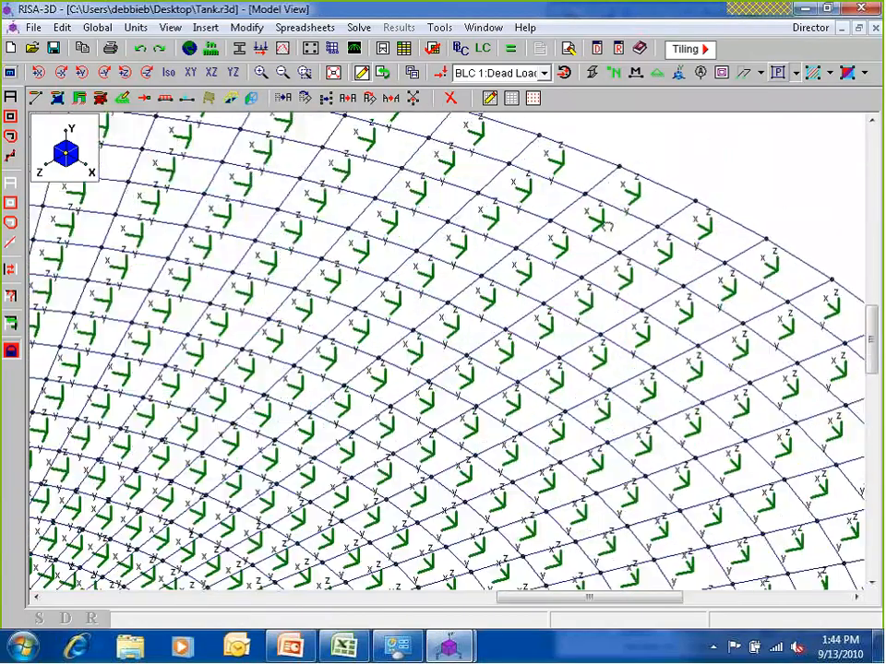
pyautogui.scroll(2, 589, 375)
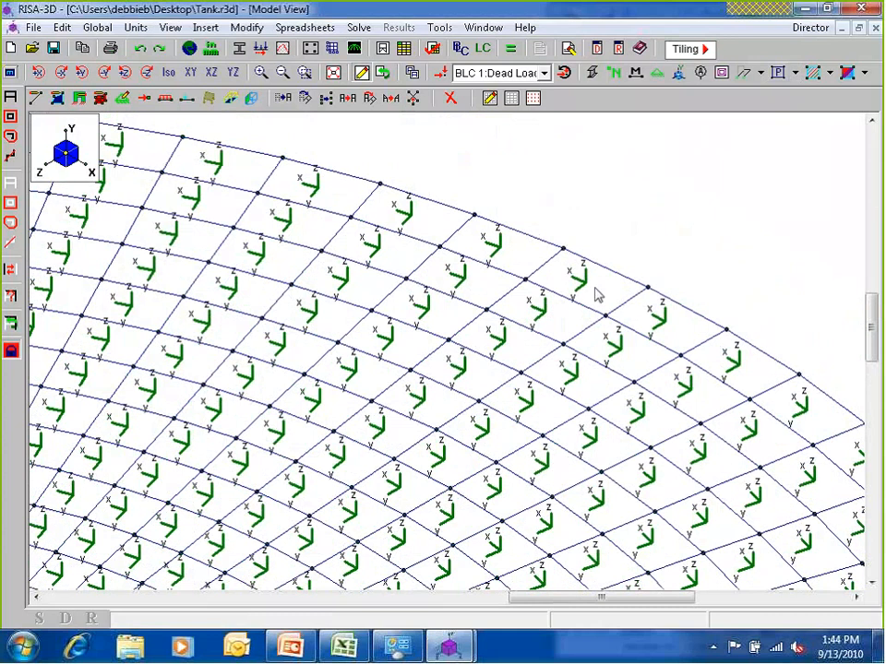
pyautogui.scroll(-1, 567, 287)
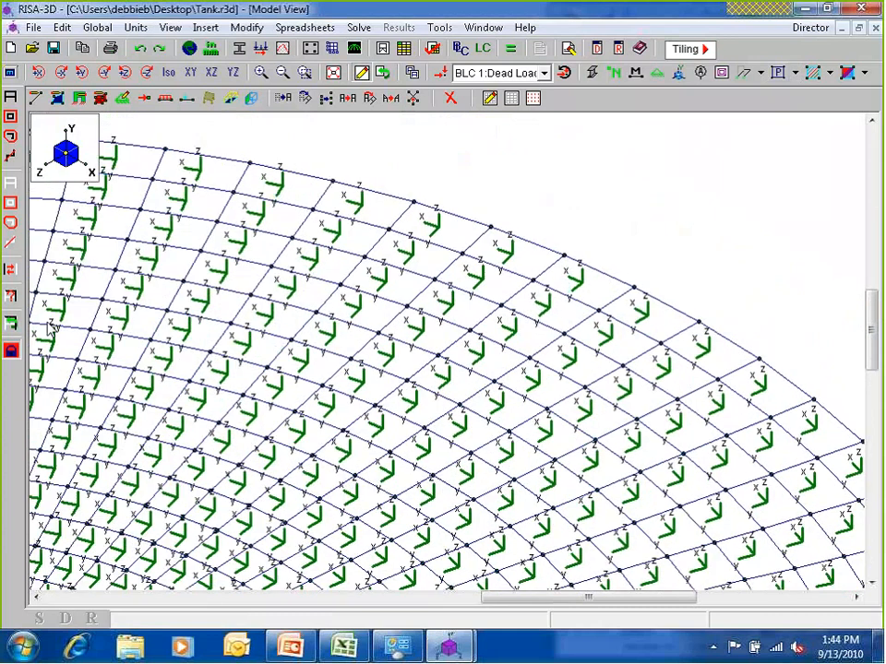
pyautogui.scroll(-2, 604, 236)
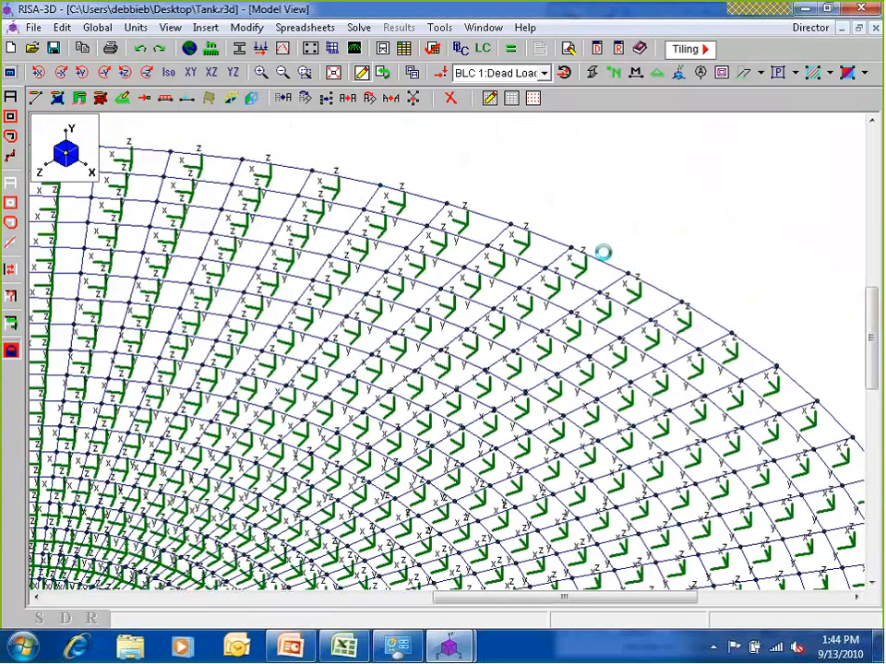
pyautogui.scroll(-2, 604, 235)
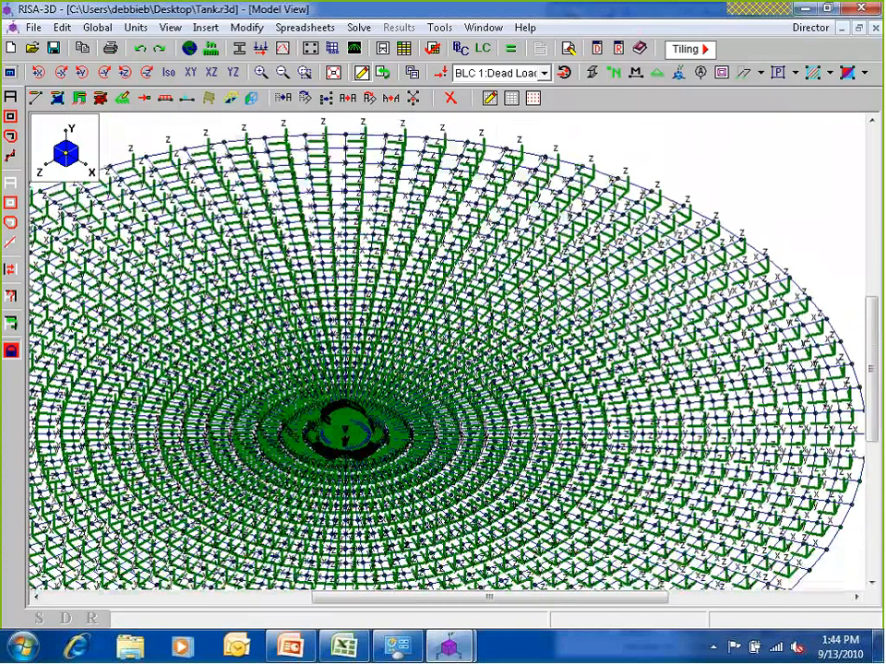
pyautogui.click(795, 72)
pyautogui.click(802, 94)
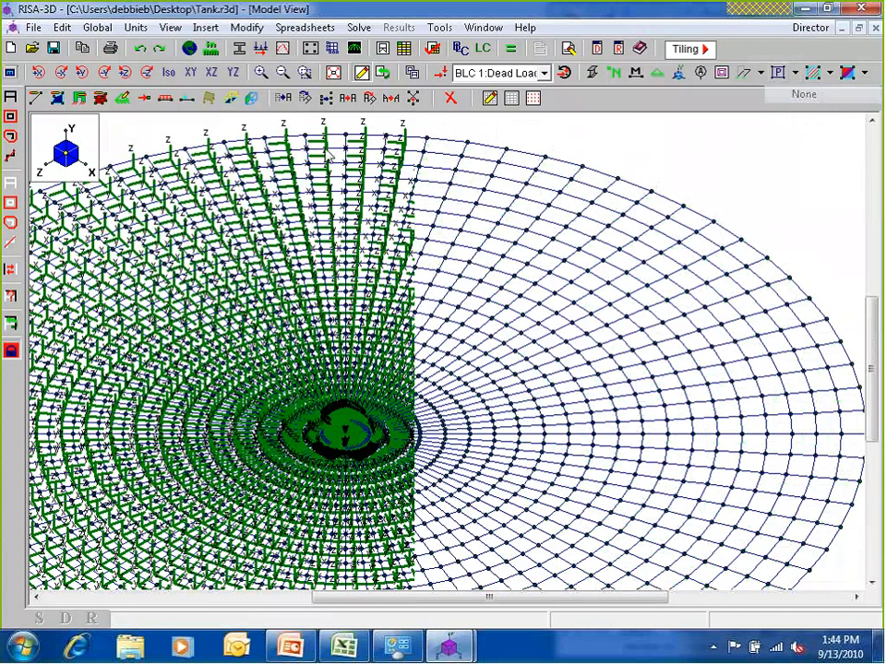
# - Apply a -2 psi surface load in the local z direction to all selected base plates under load case 1: Dead Load
pyautogui.click(211, 98)
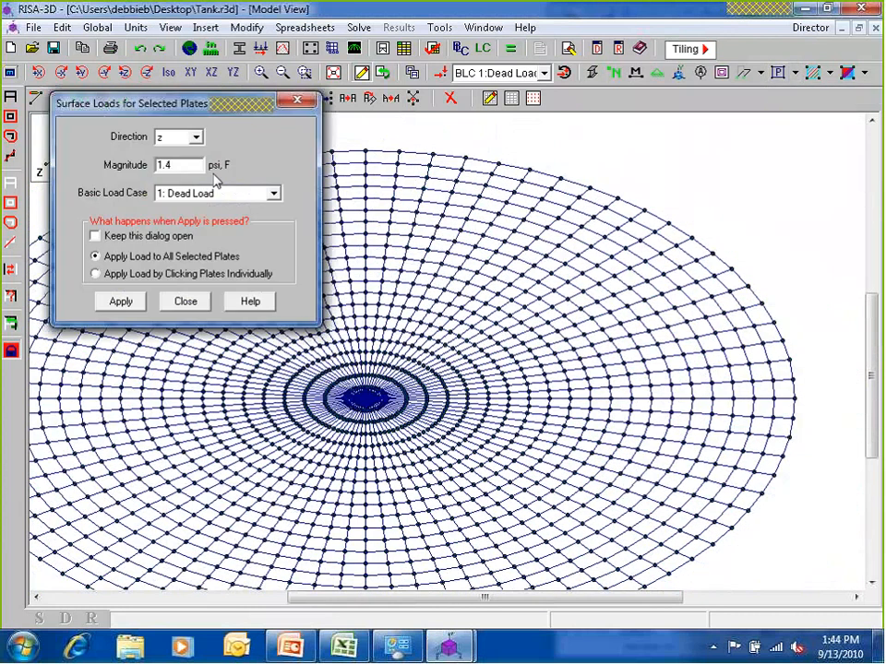
pyautogui.doubleClick(164, 164)
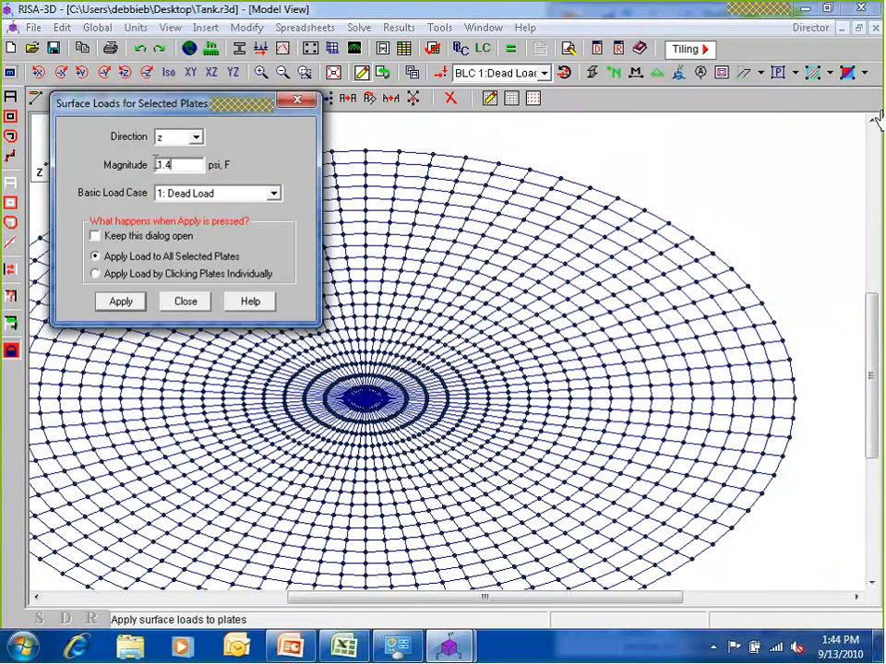
pyautogui.write('2')
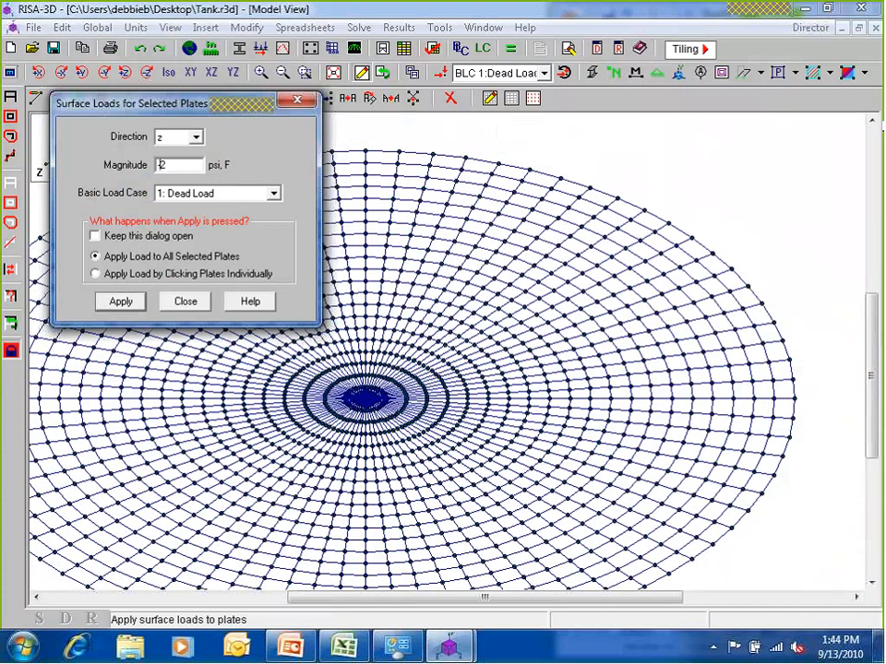
pyautogui.write('-')
pyautogui.click(121, 302)
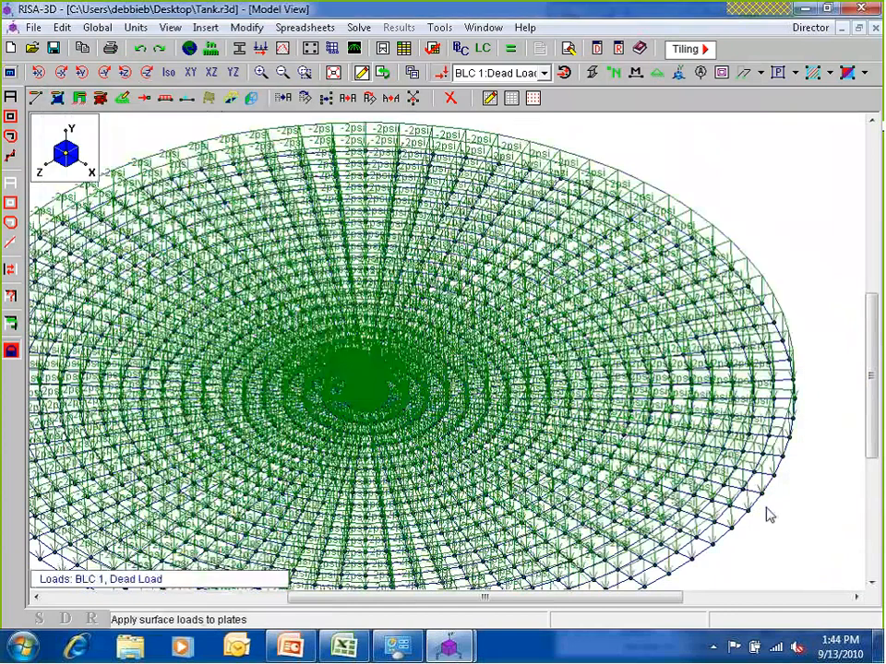
# - Examine the direction and magnitude labels of the surface loads across the base disk
pyautogui.moveTo(665, 537); pyautogui.dragTo(676, 381, button='middle')
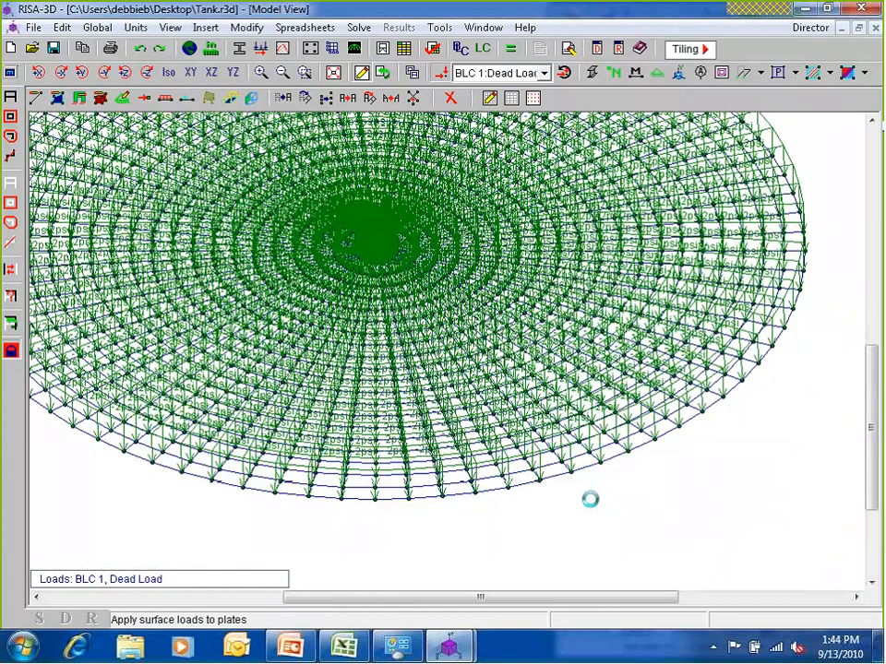
pyautogui.scroll(1, 589, 499)
pyautogui.scroll(1, 604, 478)
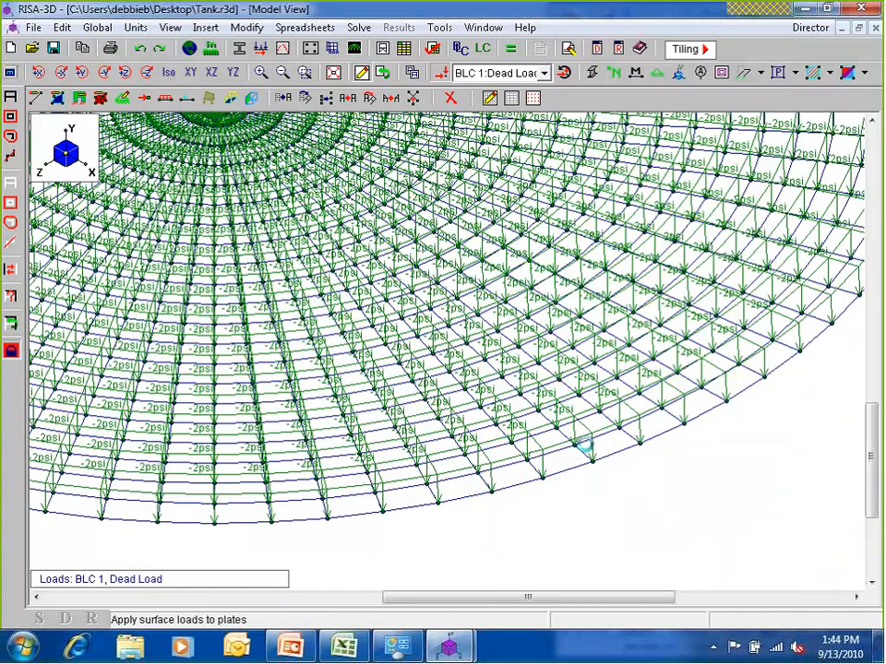
pyautogui.scroll(-3, 587, 447)
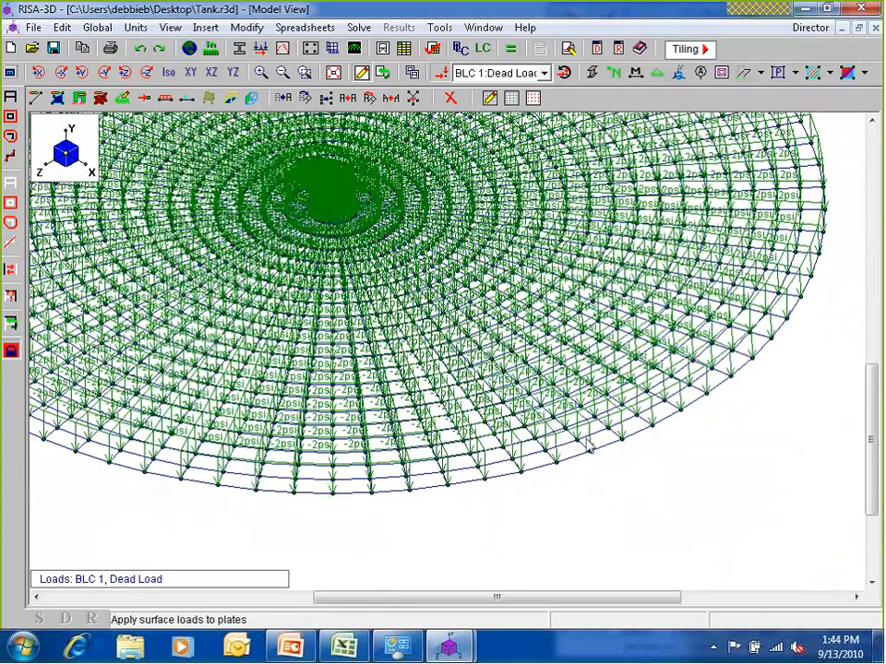
pyautogui.scroll(-2, 604, 455)
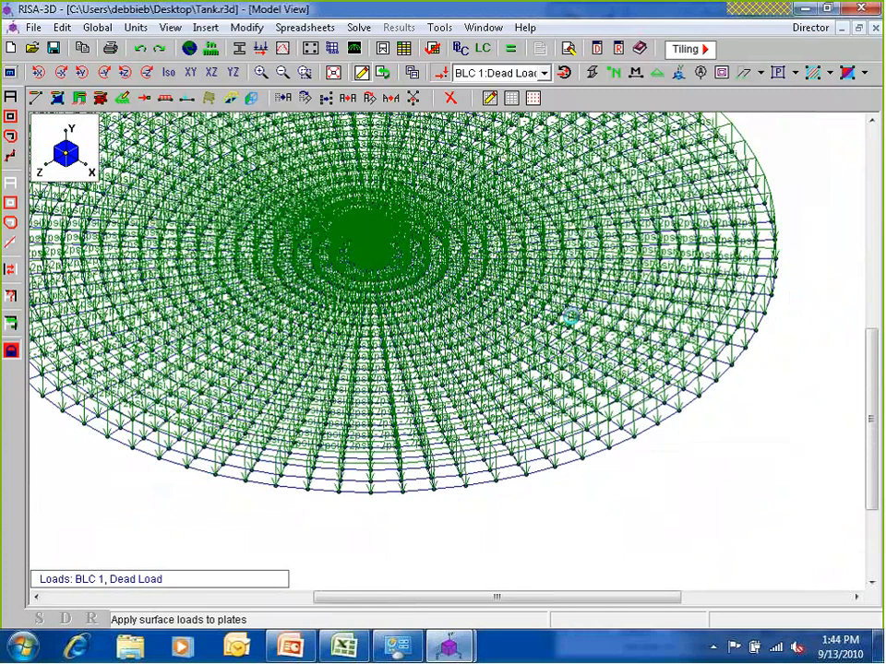
pyautogui.scroll(-1, 572, 316)
pyautogui.moveTo(572, 316); pyautogui.dragTo(607, 351, button='middle')
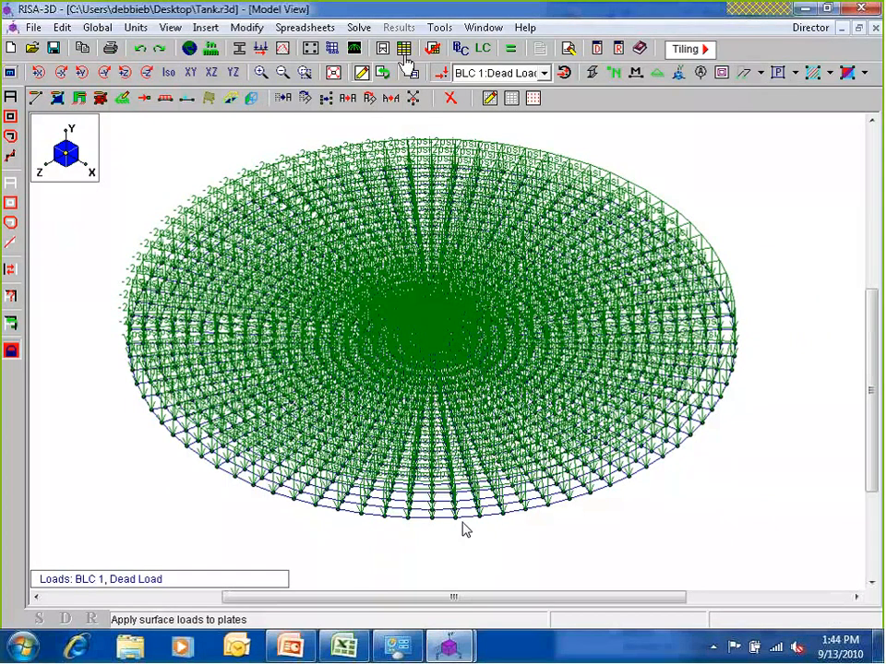
pyautogui.scroll(-1, 309, 299)
# - Unlock the selection, select the entire tank model, and hide the load display to show the truss and column supports
pyautogui.click(10, 351)
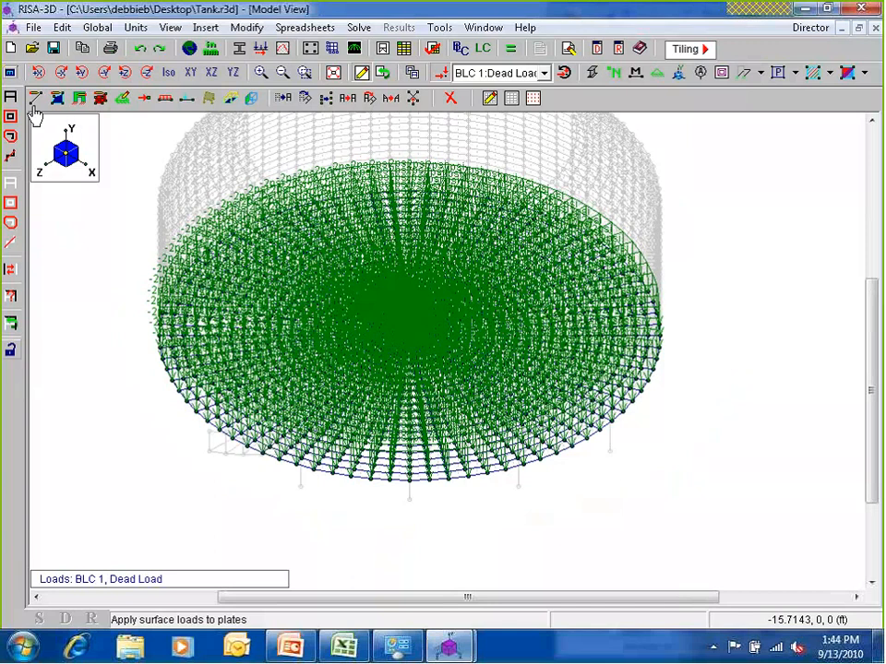
pyautogui.click(10, 117)
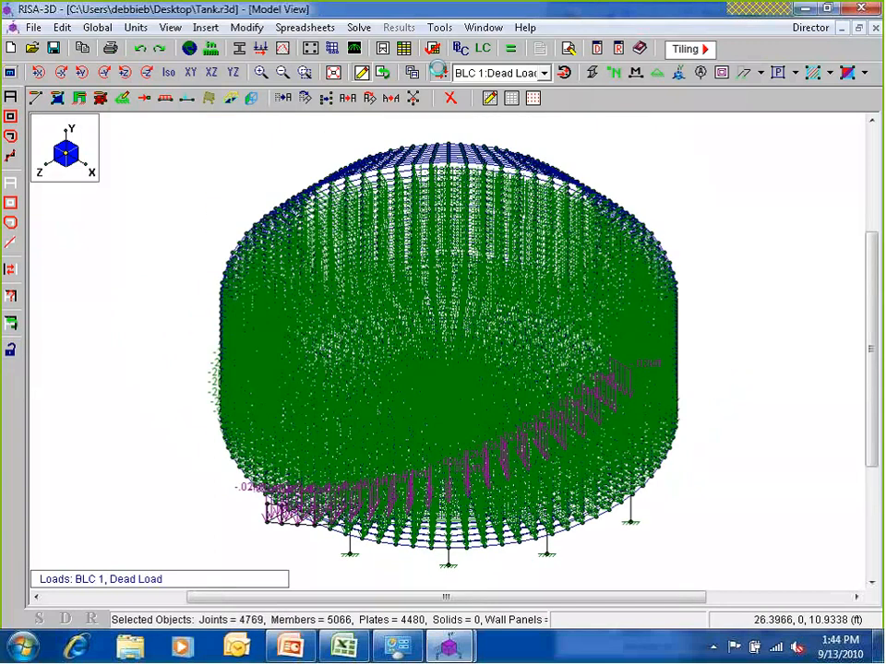
pyautogui.click(439, 72)
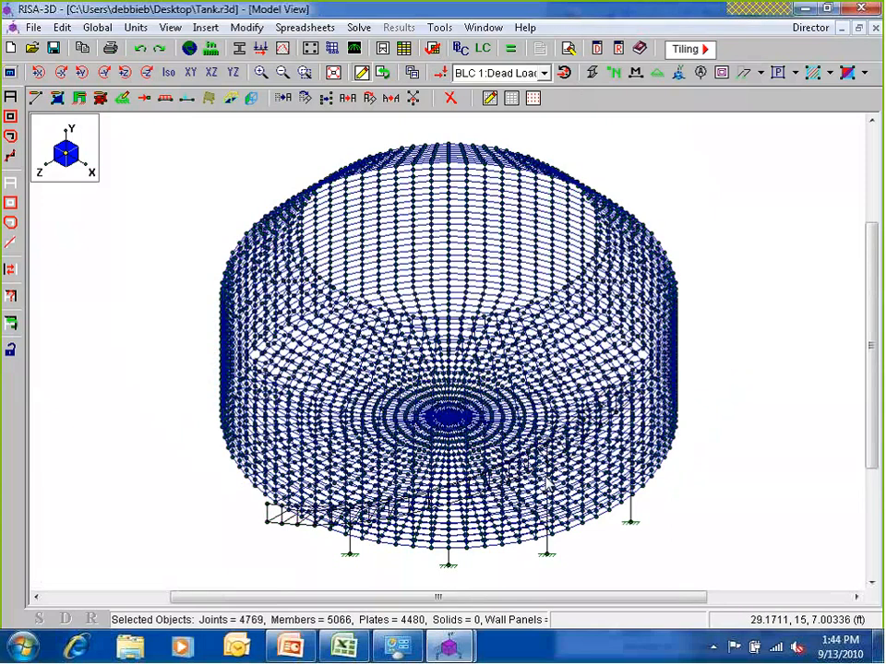
pyautogui.scroll(-1, 453, 443)
pyautogui.scroll(1, 453, 446)
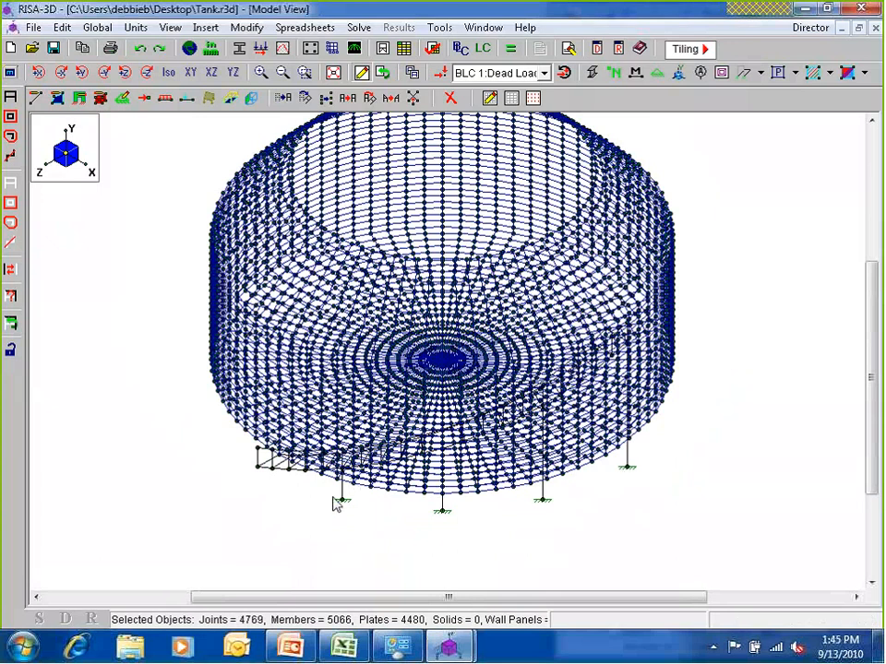
pyautogui.keyDown('ctrl'); pyautogui.moveTo(426, 516); pyautogui.dragTo(637, 511, button='middle'); pyautogui.keyUp('ctrl')
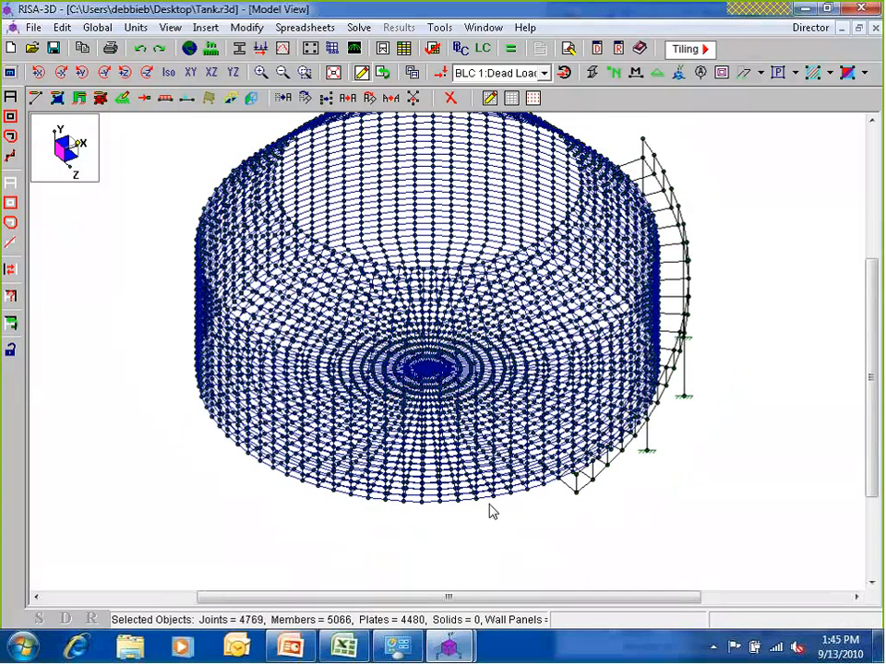
pyautogui.moveTo(489, 505); pyautogui.dragTo(644, 430, button='middle')
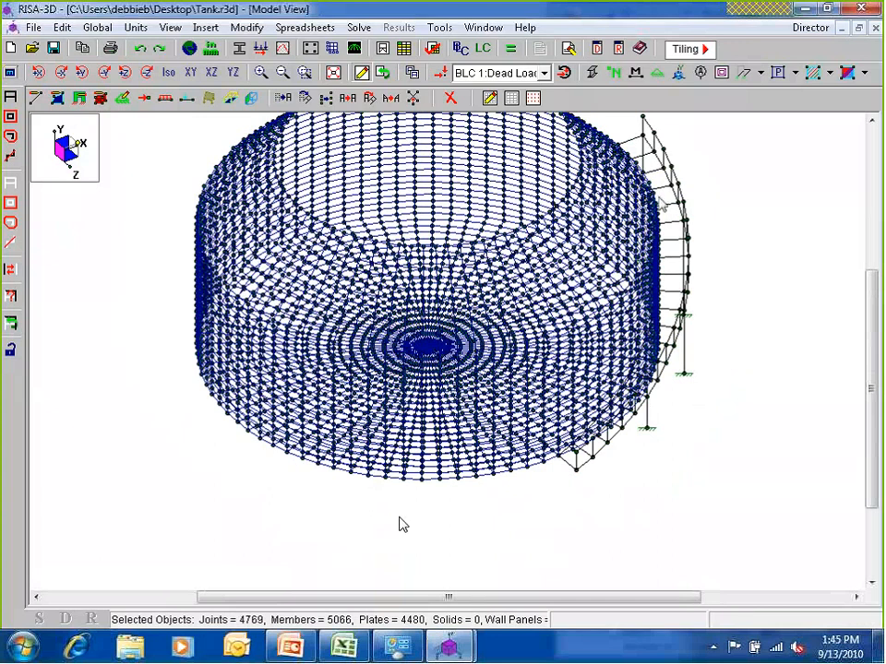
# - Add three hot rolled section sets labelled Truss Support, Webs and Column below Handrails
pyautogui.click(597, 50)
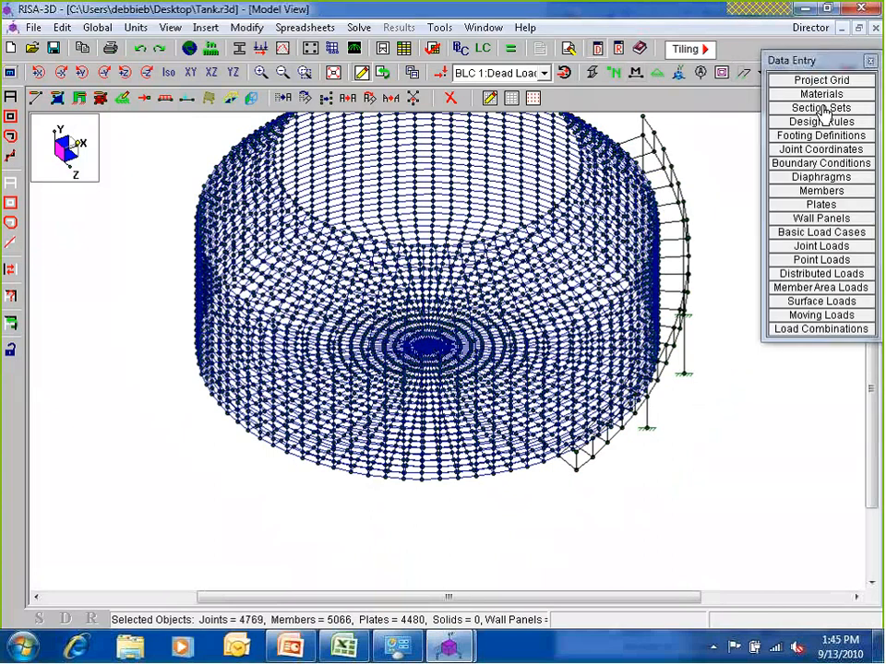
pyautogui.click(821, 108)
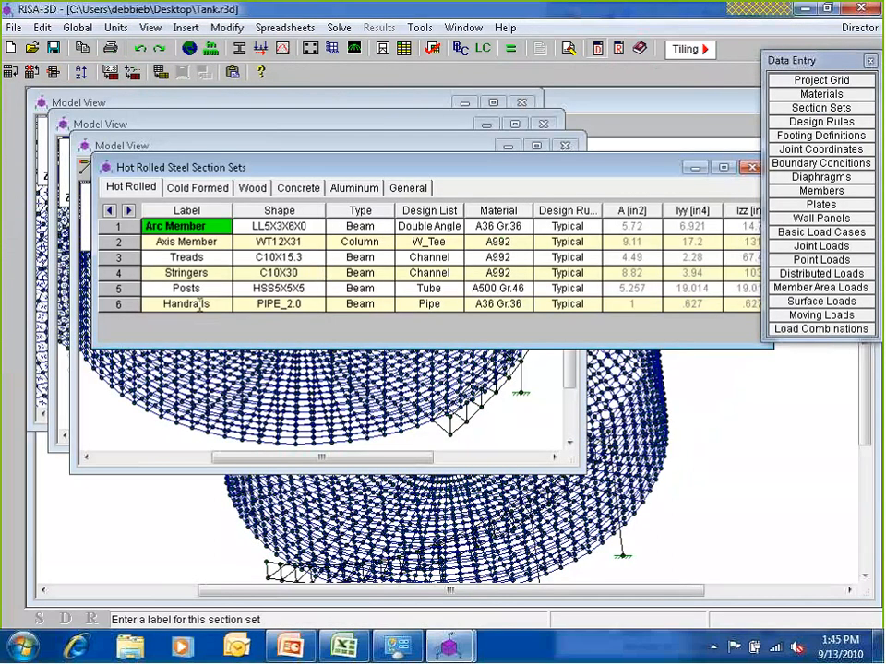
pyautogui.click(198, 304)
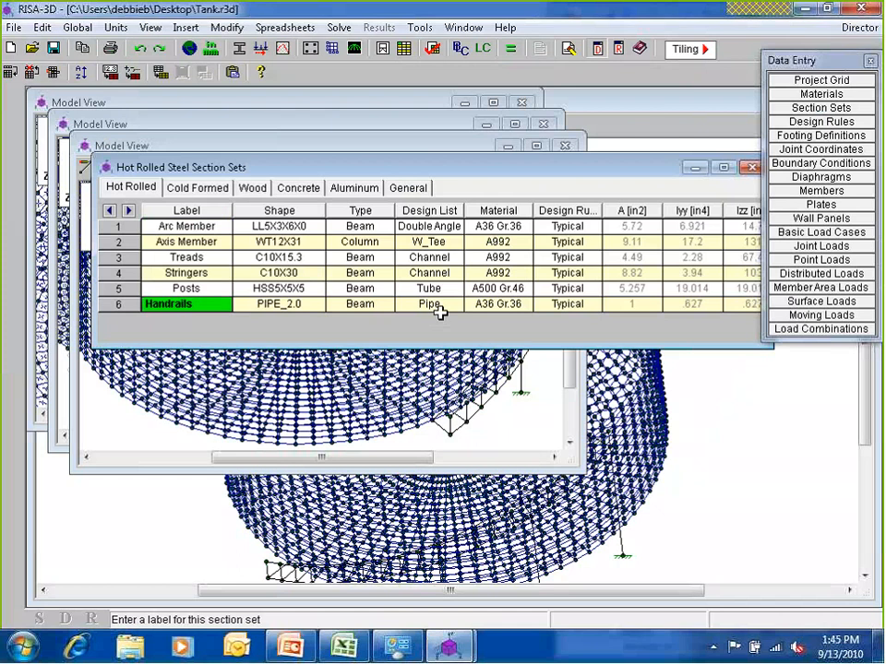
pyautogui.press('Return')
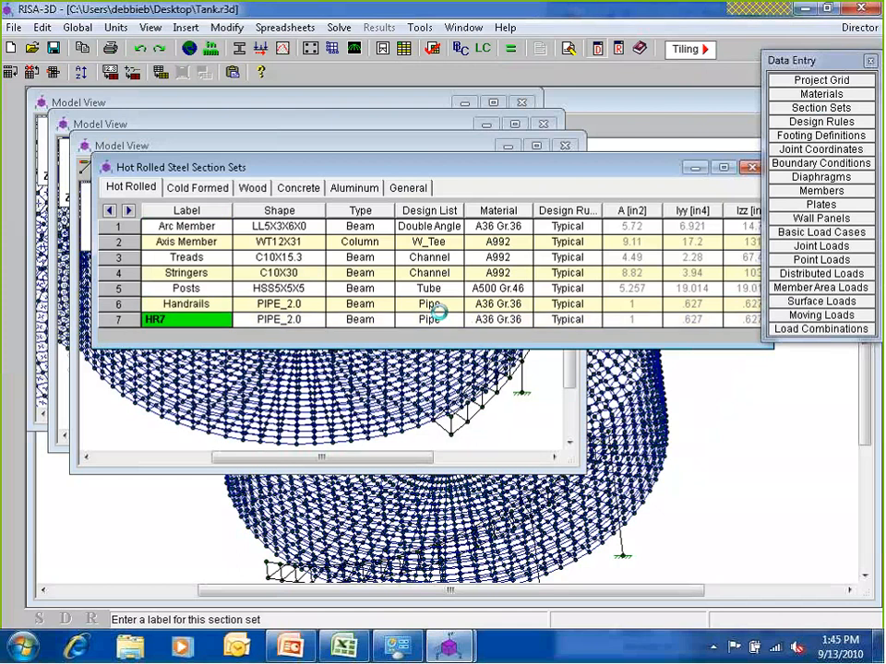
pyautogui.write('Truss Support')
pyautogui.press('Return')
pyautogui.write('Webs')
pyautogui.press('Return')
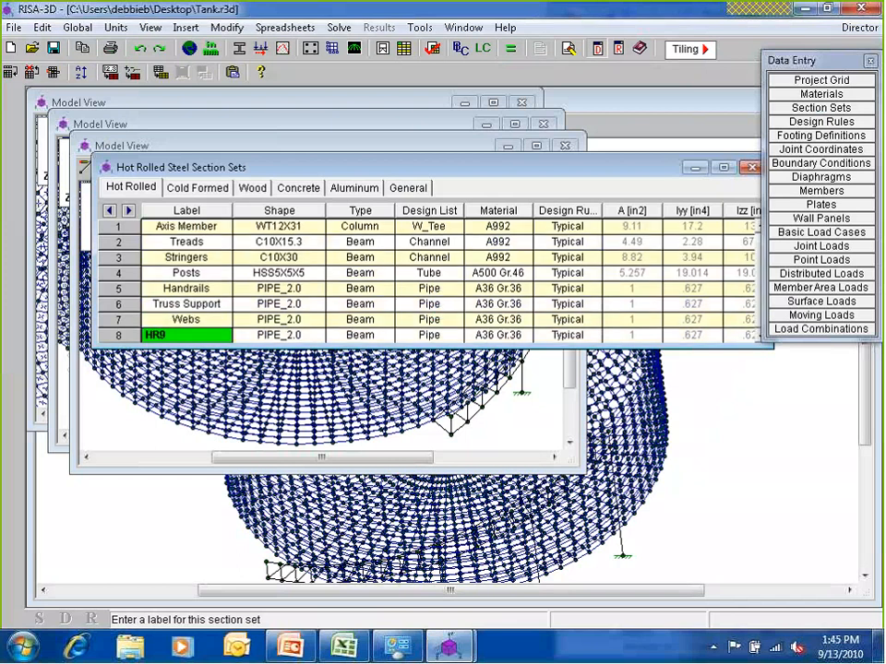
pyautogui.write('Column')
# - Close the extra model view windows and reposition the Hot Rolled Steel Section Sets spreadsheet
pyautogui.click(277, 304)
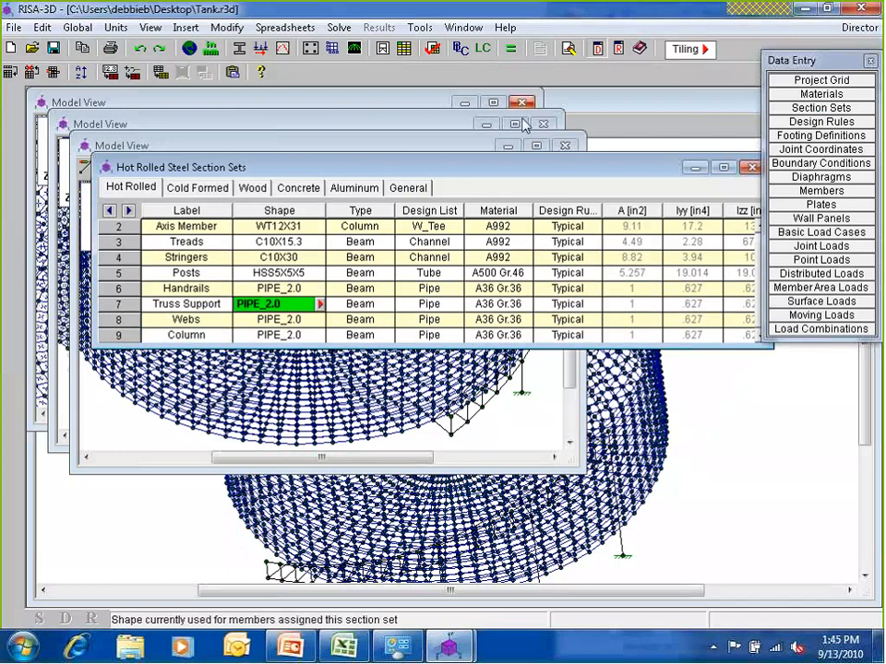
pyautogui.click(564, 144)
pyautogui.click(542, 122)
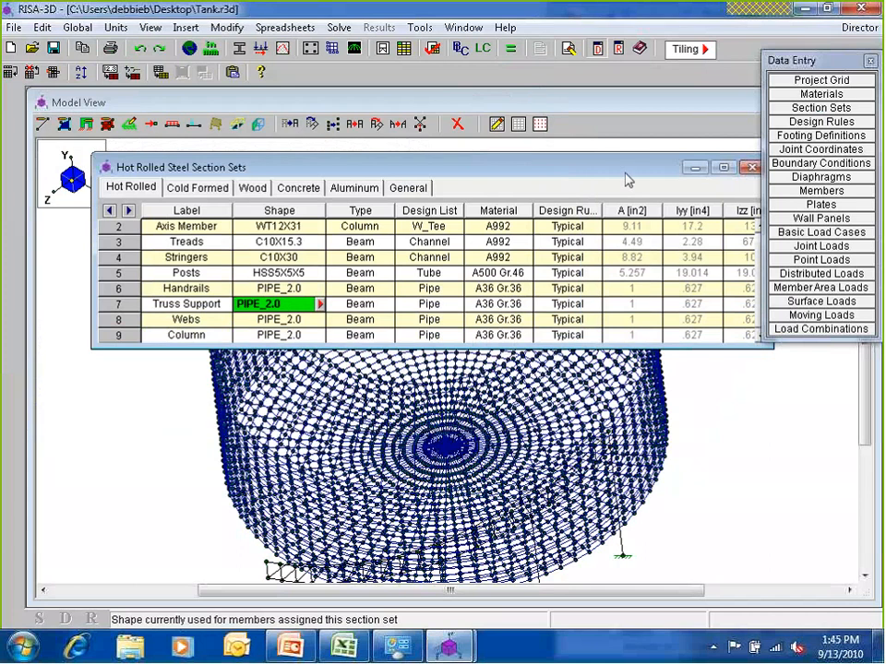
pyautogui.moveTo(625, 174); pyautogui.dragTo(572, 126)
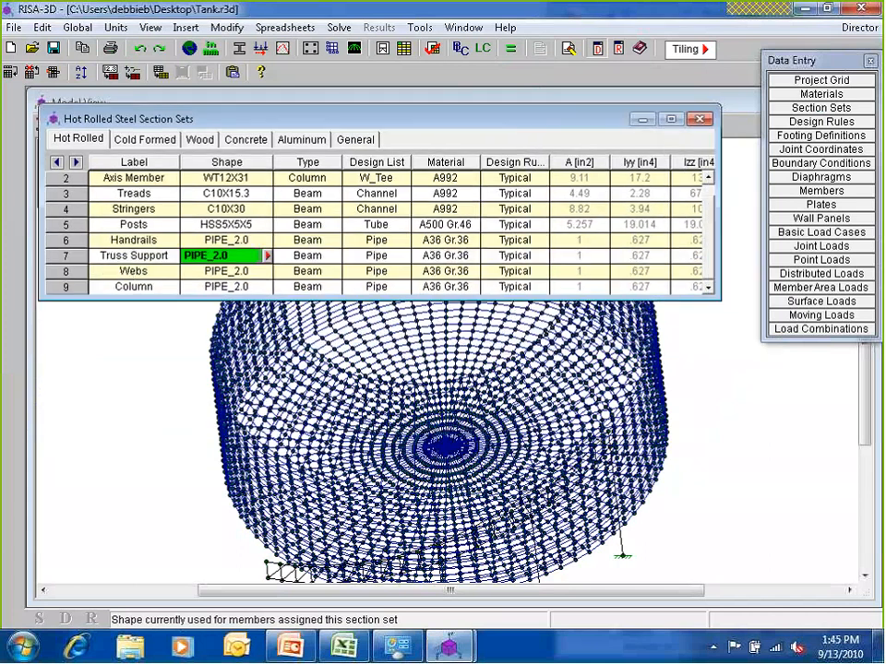
# - Assign the AISC tube shape HSS12X12X4 to the Truss Support section set
pyautogui.click(268, 257)
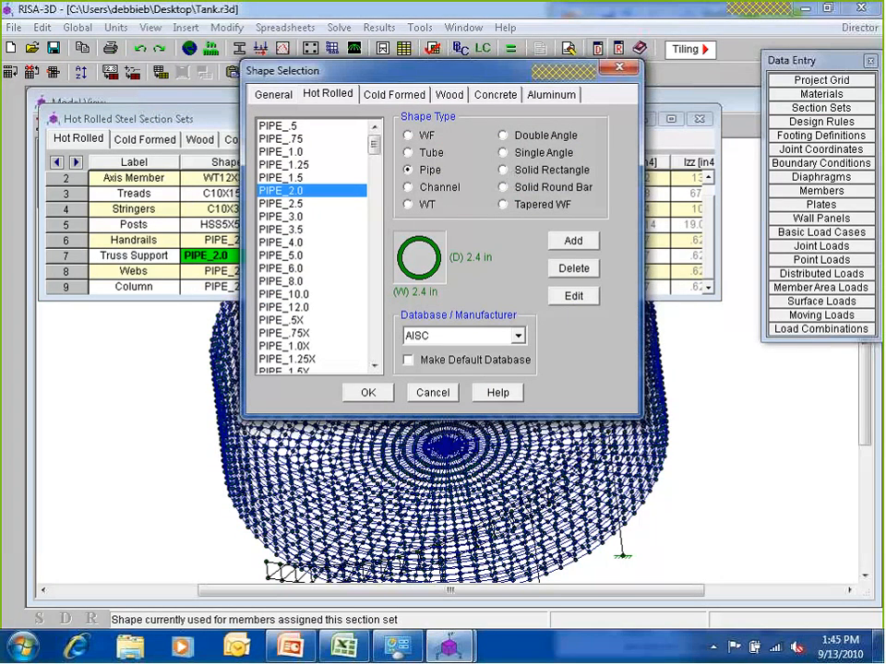
pyautogui.click(424, 152)
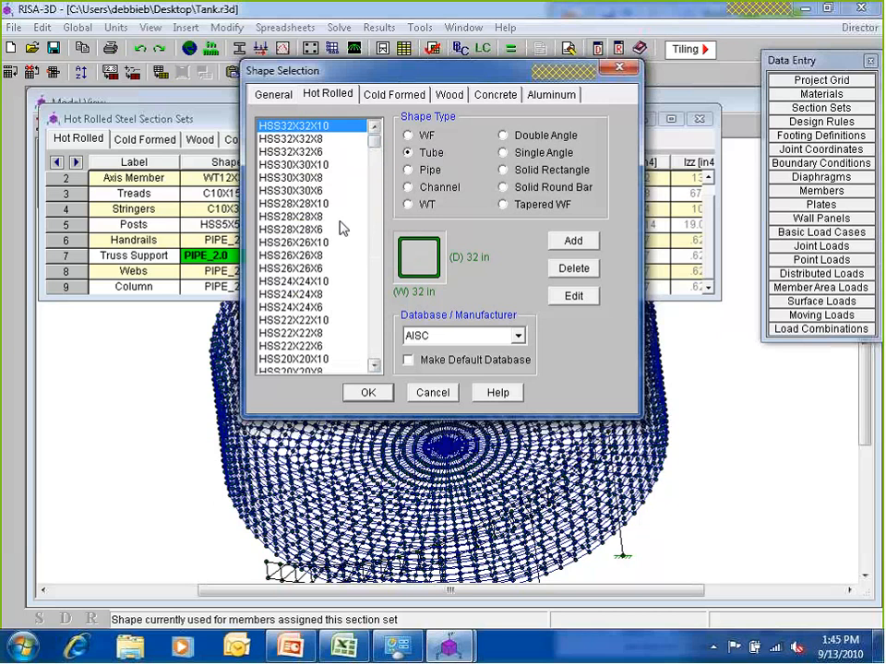
pyautogui.scroll(-7, 340, 227)
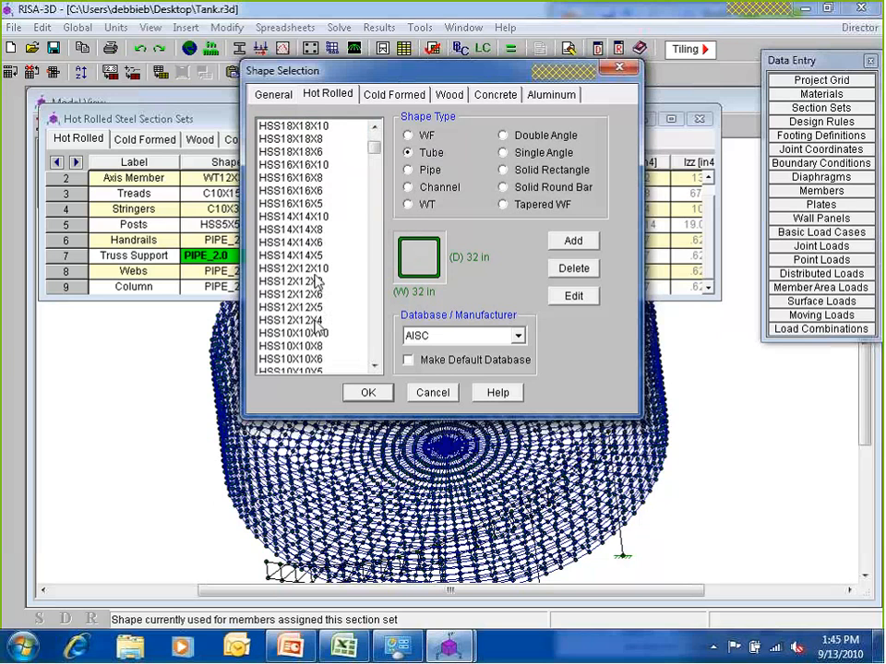
pyautogui.click(312, 320)
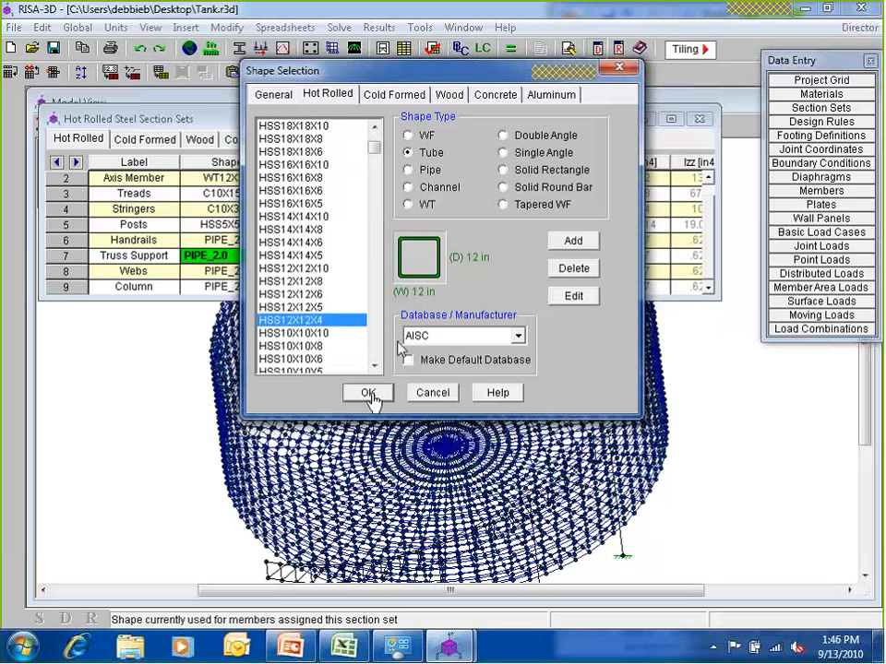
pyautogui.click(368, 394)
# - Assign the AISC tube shape HSS12X12X6 to the Webs section set
pyautogui.click(268, 273)
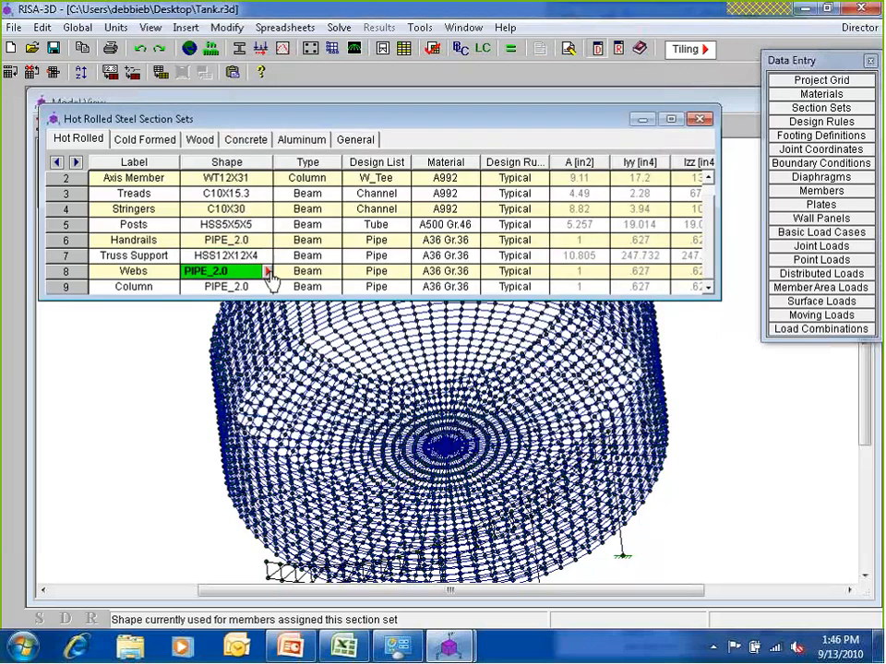
pyautogui.click(268, 272)
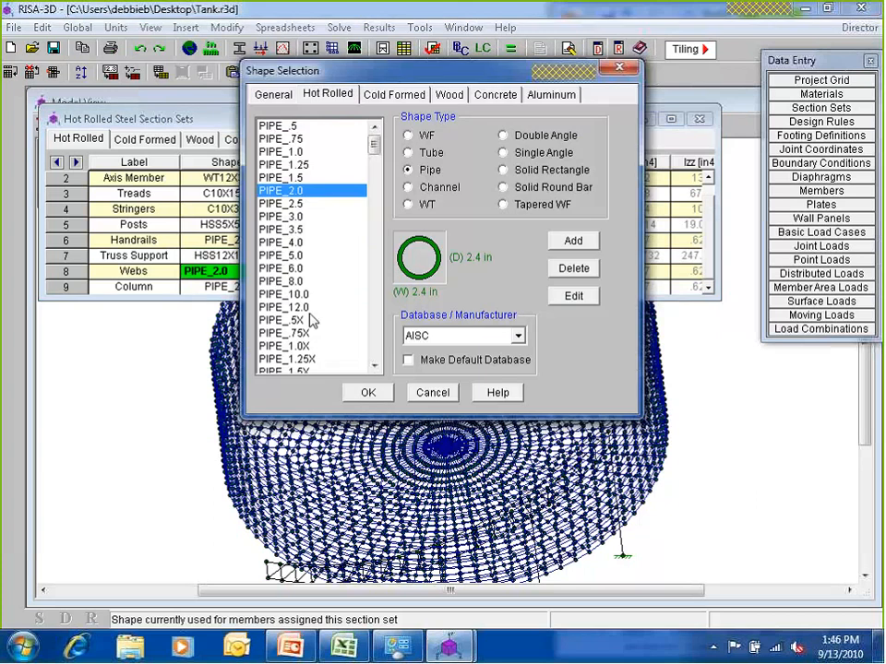
pyautogui.click(409, 154)
pyautogui.scroll(-4, 353, 319)
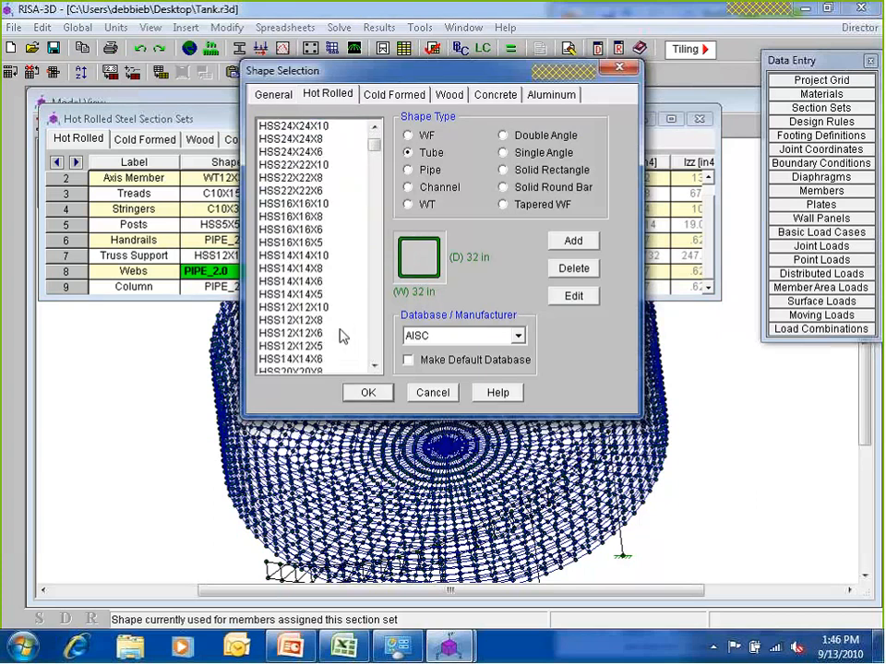
pyautogui.scroll(-2, 341, 332)
pyautogui.click(314, 293)
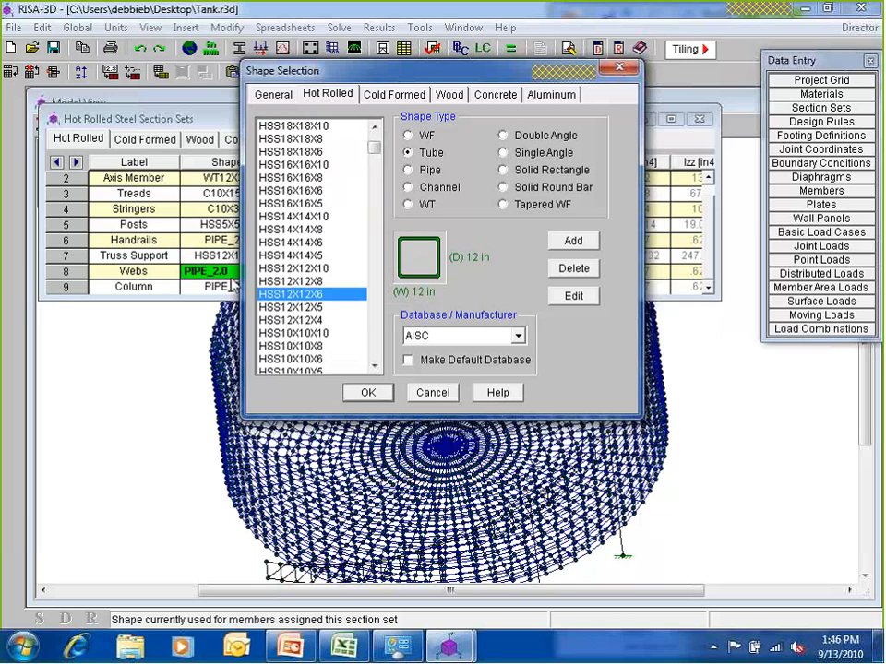
pyautogui.press('Return')
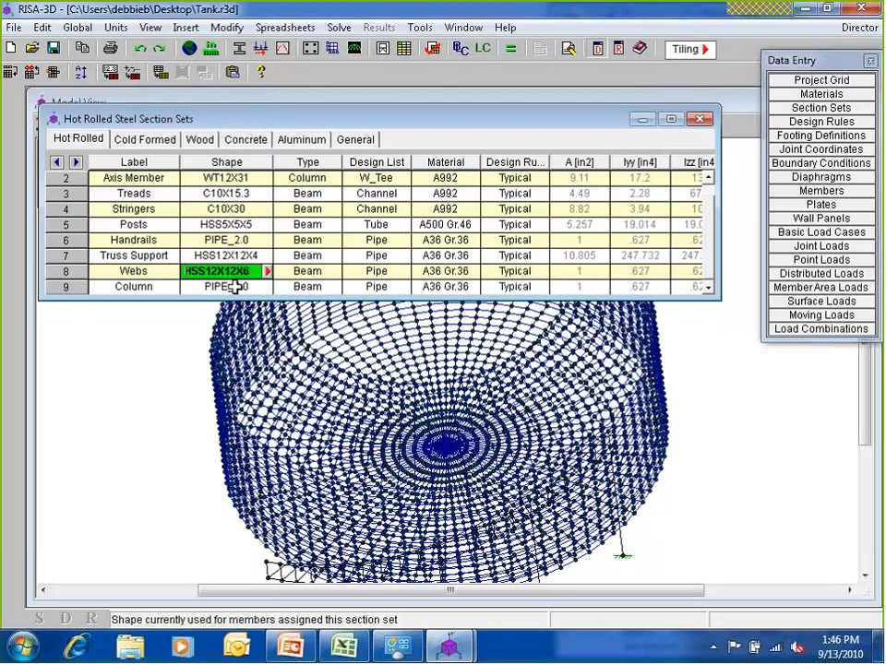
# - Assign the AISC wide flange shape W10X54 to the Column section set
pyautogui.click(235, 287)
pyautogui.click(268, 286)
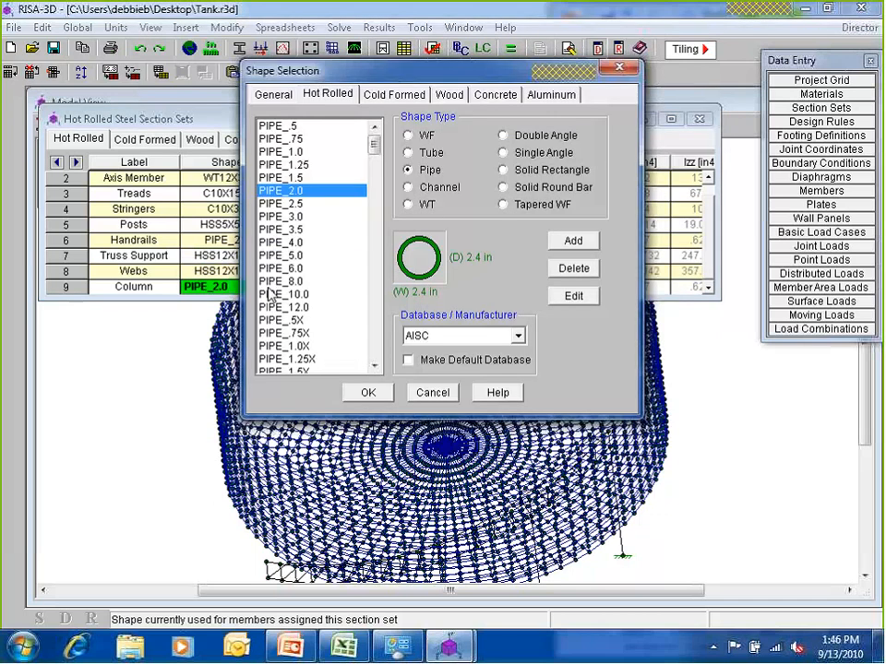
pyautogui.click(413, 136)
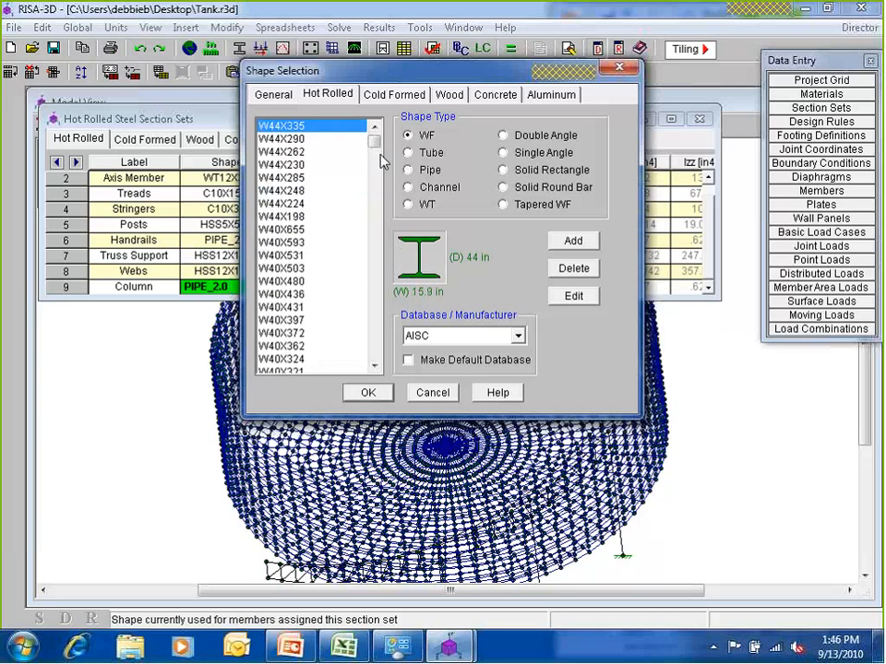
pyautogui.moveTo(374, 142); pyautogui.dragTo(395, 306)
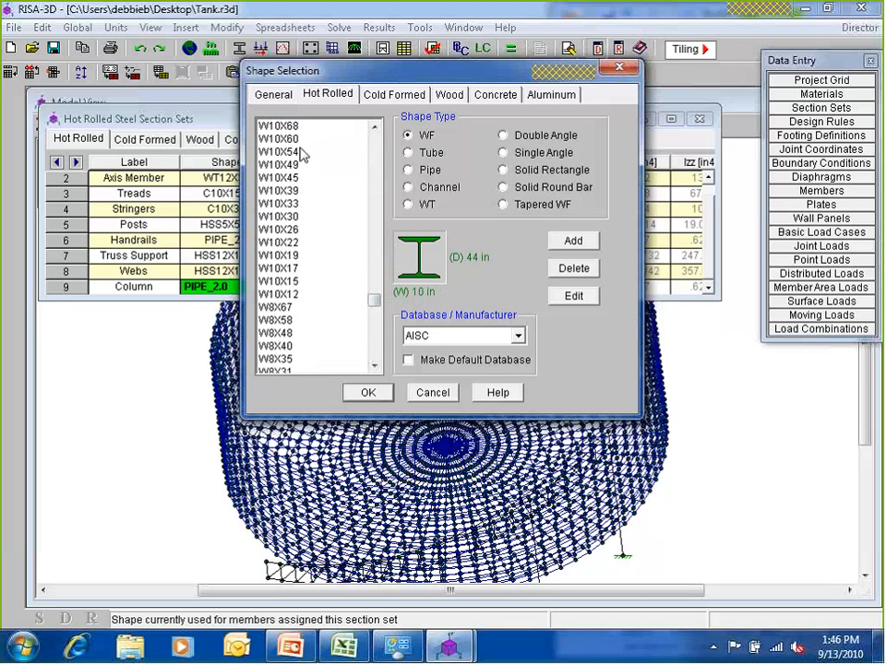
pyautogui.click(302, 151)
pyautogui.click(367, 393)
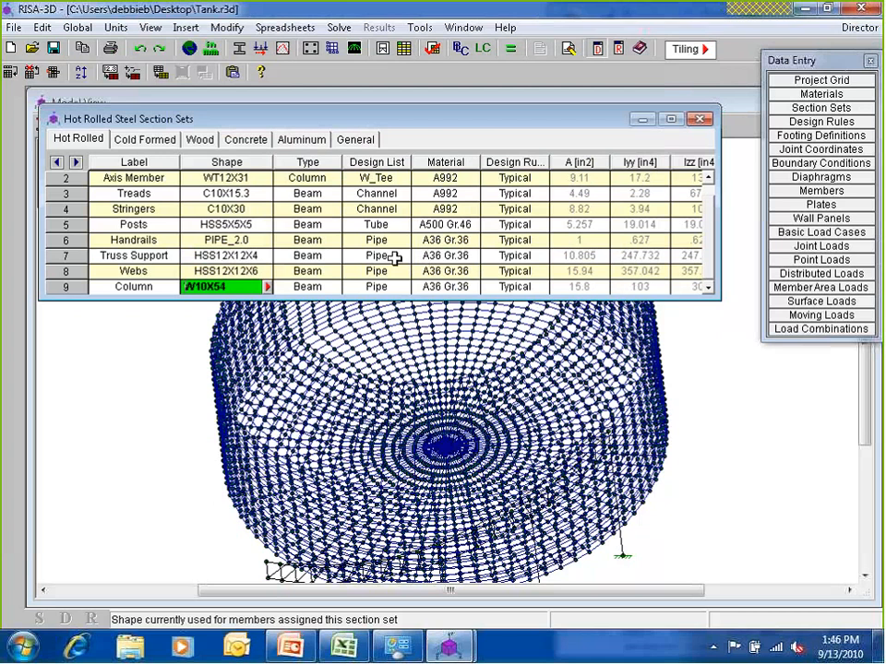
# - Set the design list to Tube for Truss Support and Webs, and to Wide Flange for Column
pyautogui.click(397, 259)
pyautogui.click(401, 260)
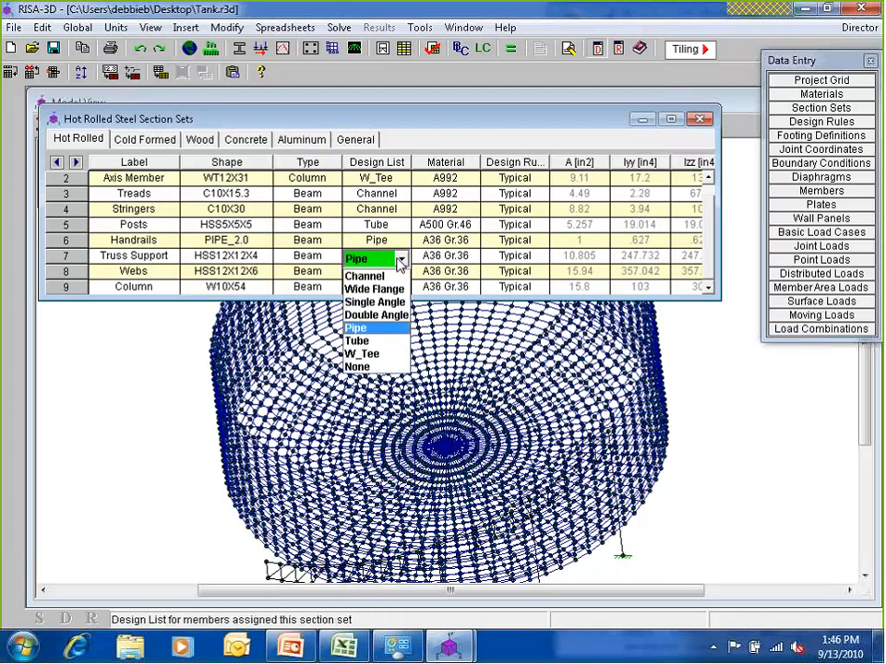
pyautogui.click(357, 341)
pyautogui.click(378, 274)
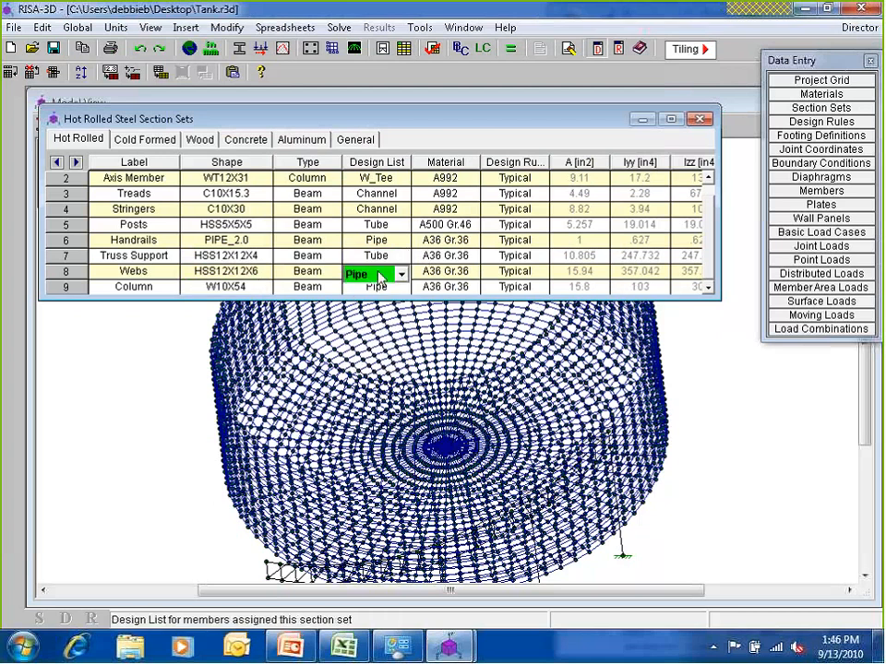
pyautogui.click(400, 274)
pyautogui.click(357, 356)
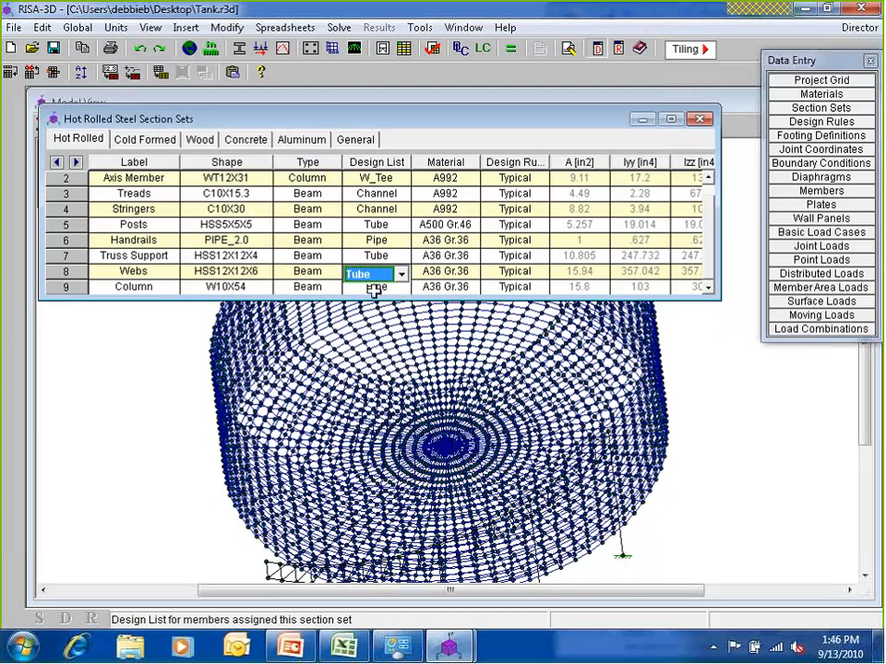
pyautogui.click(378, 287)
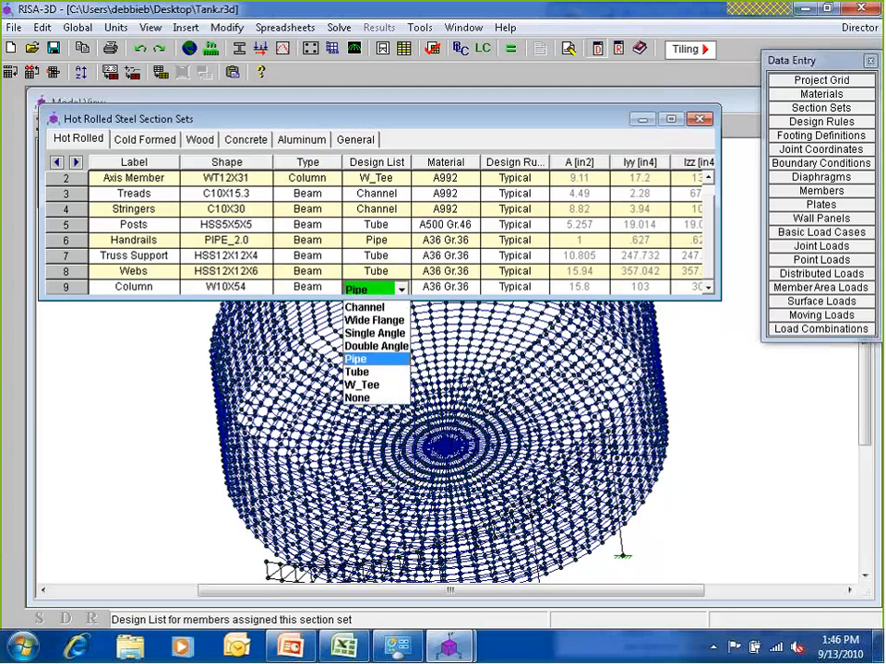
pyautogui.click(374, 320)
# - Set the material to A500 Gr.46 for Truss Support and Webs and A992 for Column, and return to the model view
pyautogui.click(436, 259)
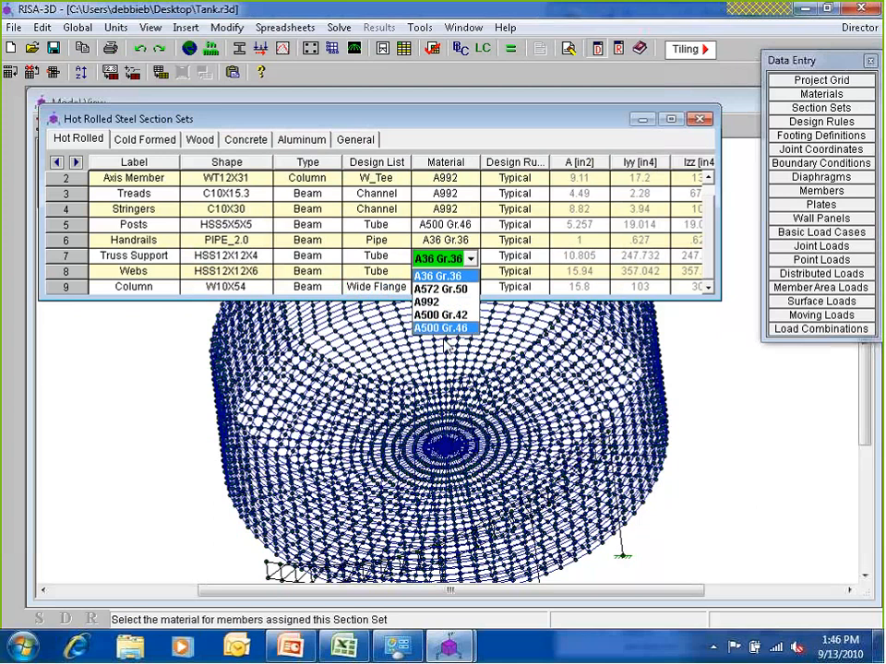
pyautogui.click(441, 328)
pyautogui.click(435, 271)
pyautogui.click(440, 343)
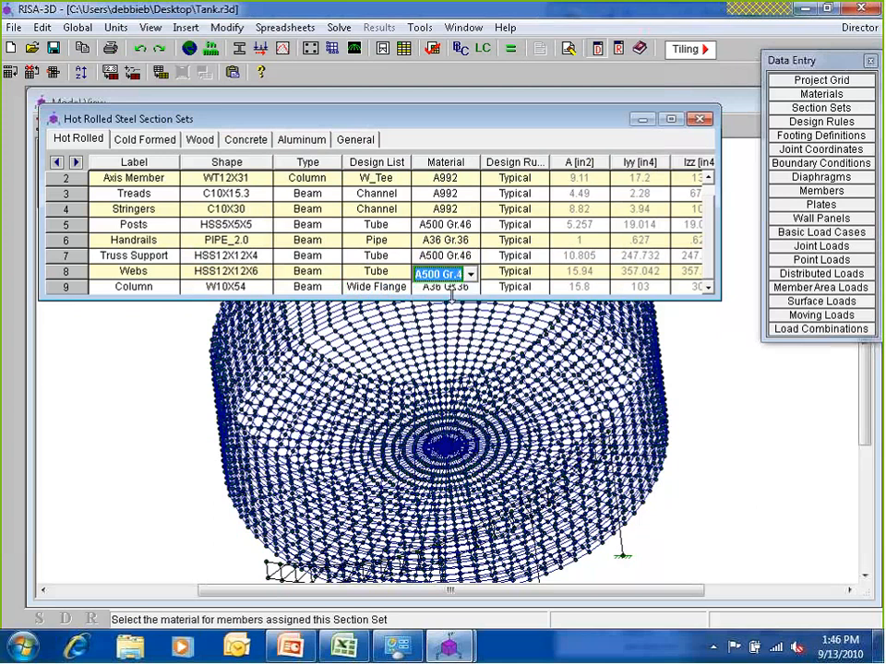
pyautogui.click(448, 287)
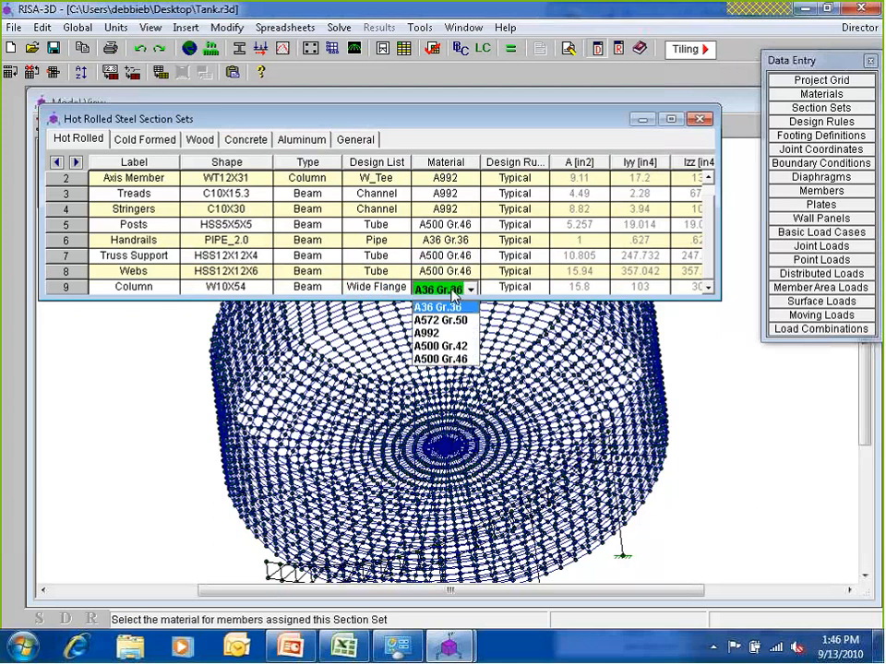
pyautogui.click(456, 333)
pyautogui.click(674, 398)
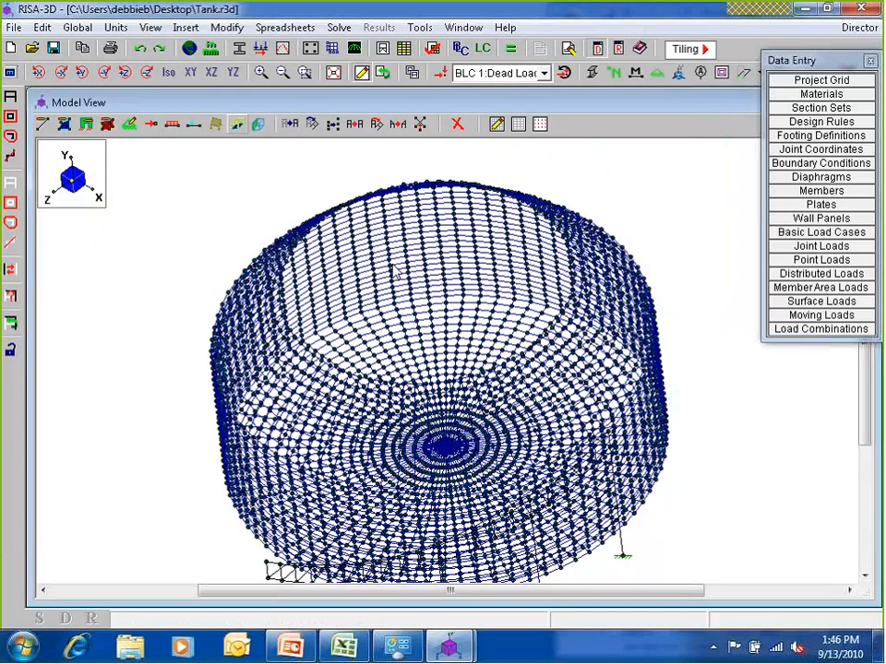
# - Start a circular arc generation and set its polar origin Y coordinate to -4 ft
pyautogui.scroll(-2, 310, 359)
pyautogui.scroll(-1, 309, 354)
pyautogui.moveTo(305, 345); pyautogui.dragTo(278, 341, button='middle')
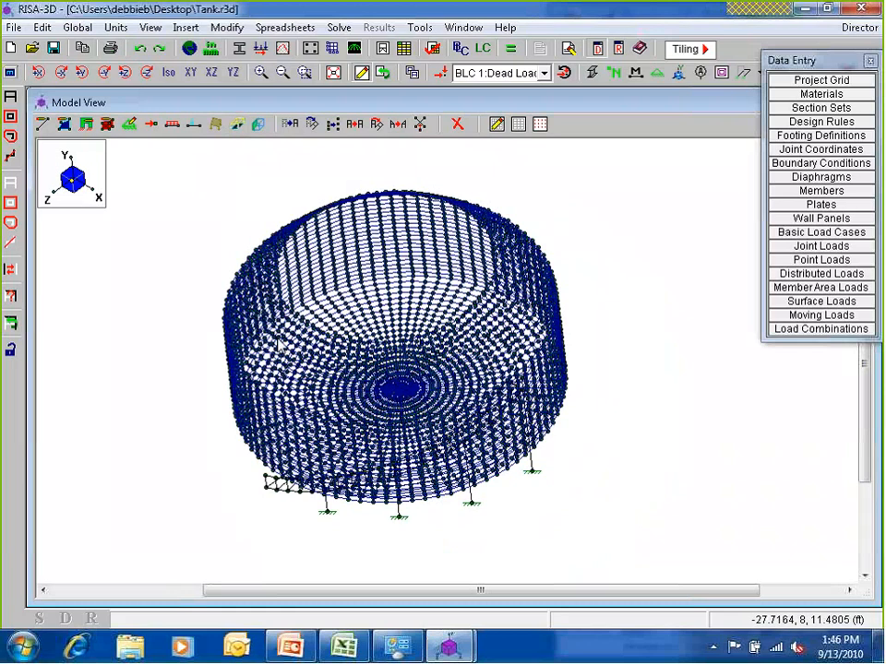
pyautogui.click(169, 72)
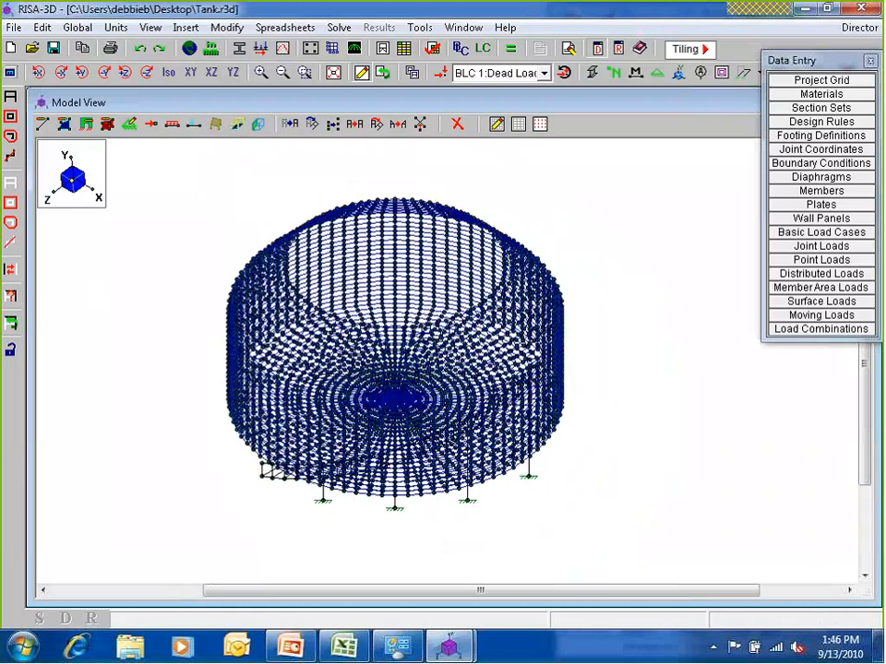
pyautogui.click(189, 49)
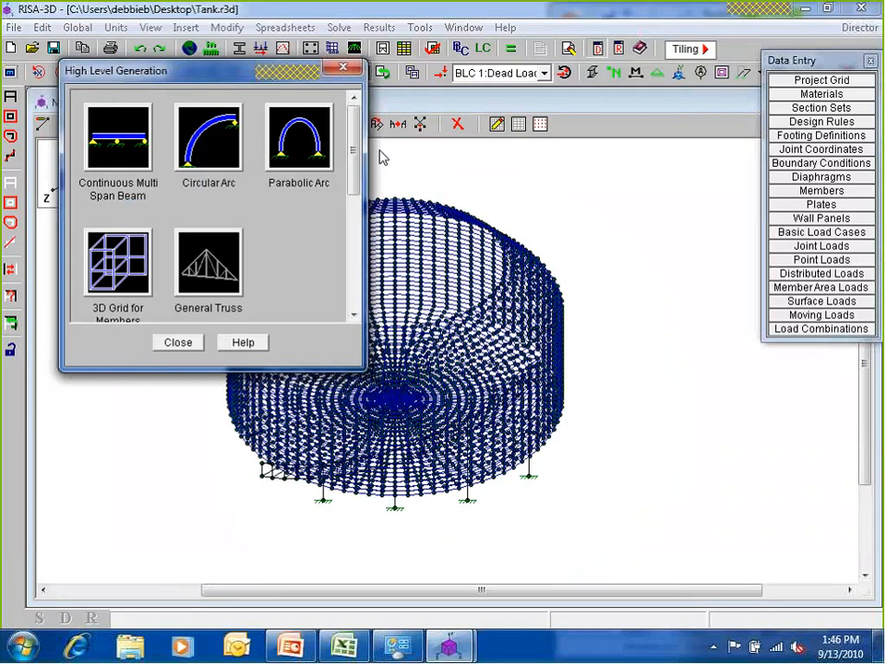
pyautogui.click(208, 166)
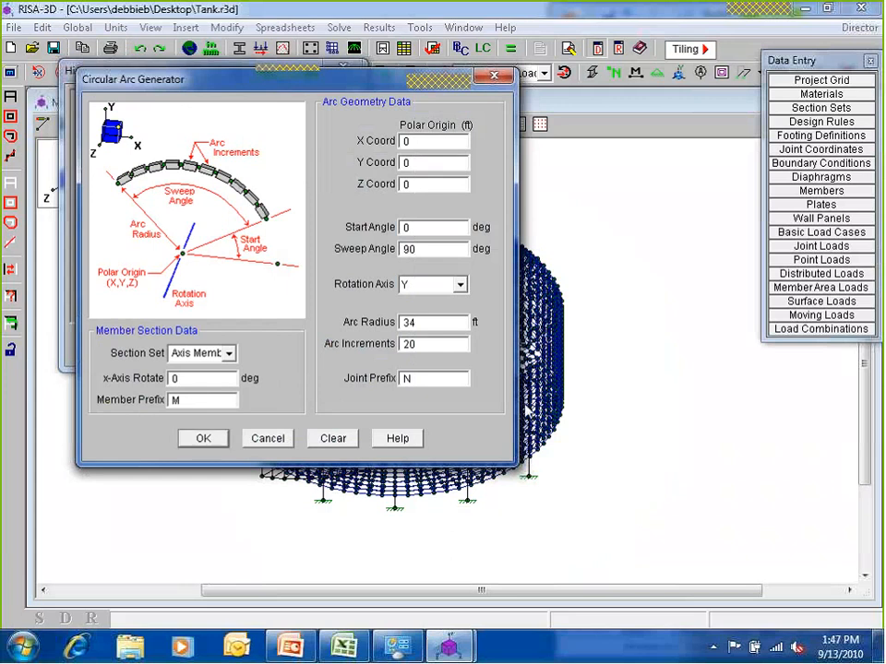
pyautogui.doubleClick(406, 163)
pyautogui.write('-4')
pyautogui.moveTo(421, 163); pyautogui.dragTo(369, 165)
# - Define the arc geometry with a 360 degree sweep angle, 30 ft radius and 80 increments
pyautogui.click(427, 228)
pyautogui.moveTo(421, 249); pyautogui.dragTo(353, 256)
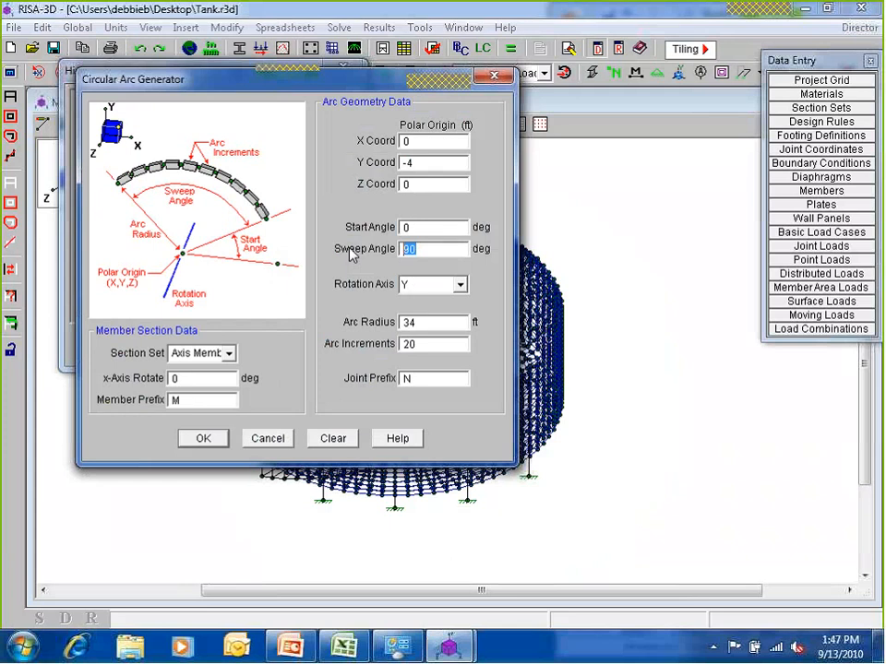
pyautogui.write('360')
pyautogui.moveTo(433, 327); pyautogui.dragTo(358, 318)
pyautogui.write('30')
pyautogui.doubleClick(439, 343)
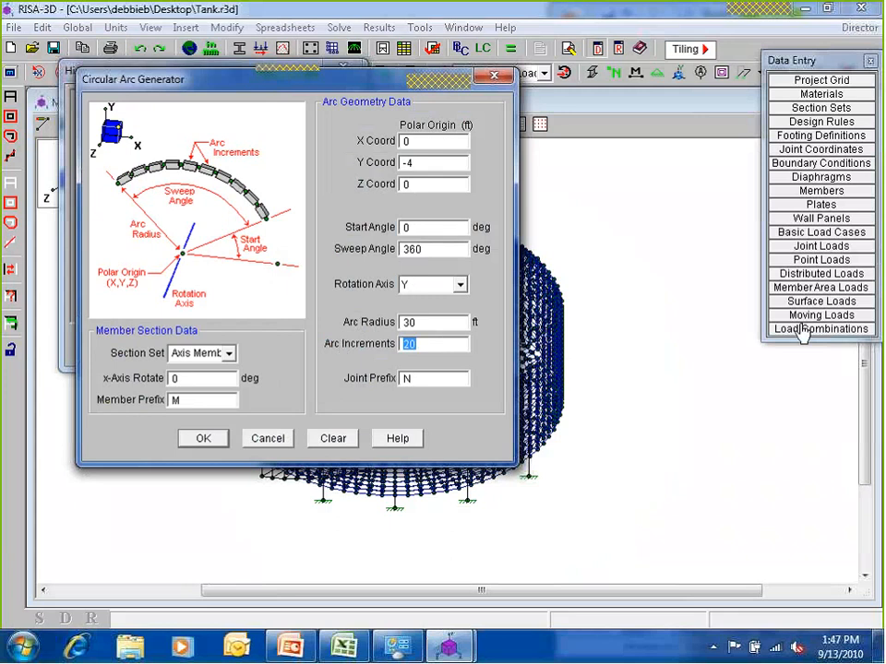
pyautogui.write('80')
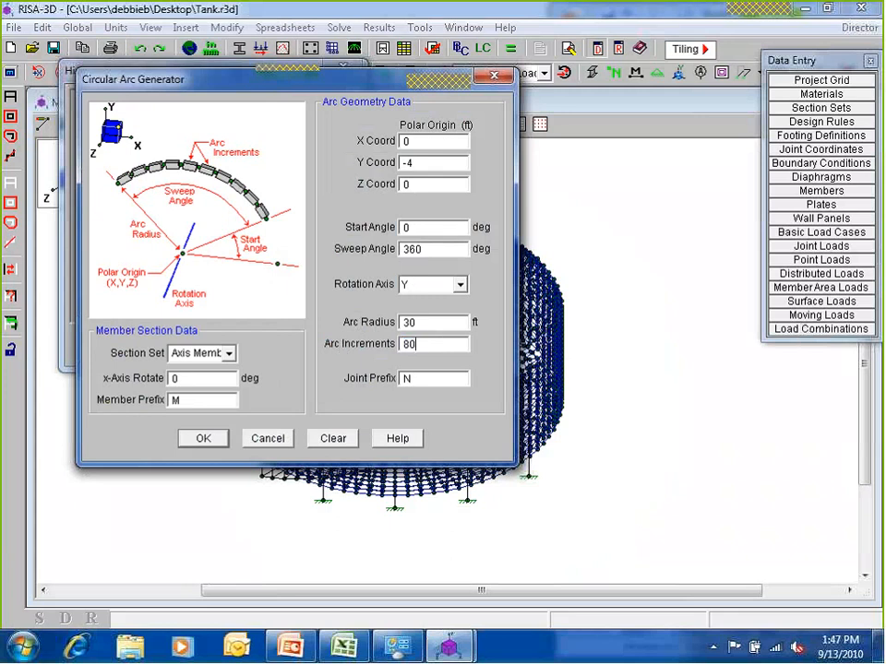
# - Assign the Truss Support section set to the circular arc members and generate the ring
pyautogui.click(229, 354)
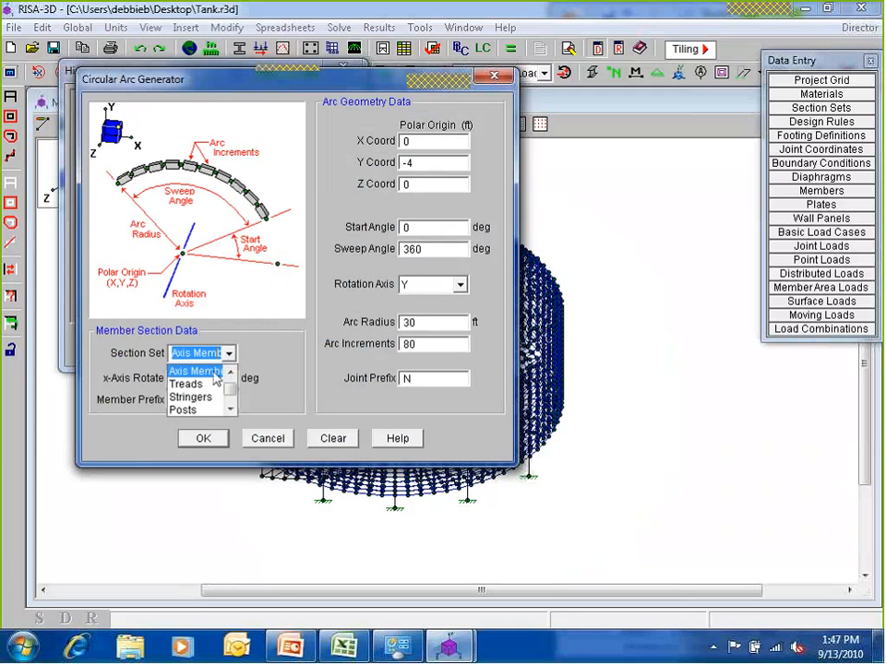
pyautogui.scroll(1, 216, 375)
pyautogui.click(194, 396)
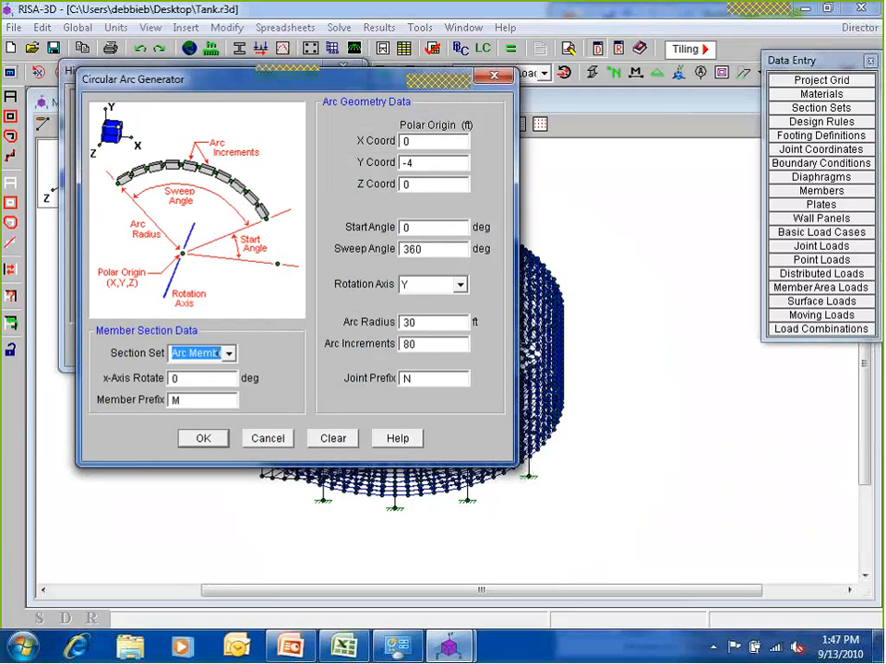
pyautogui.click(228, 353)
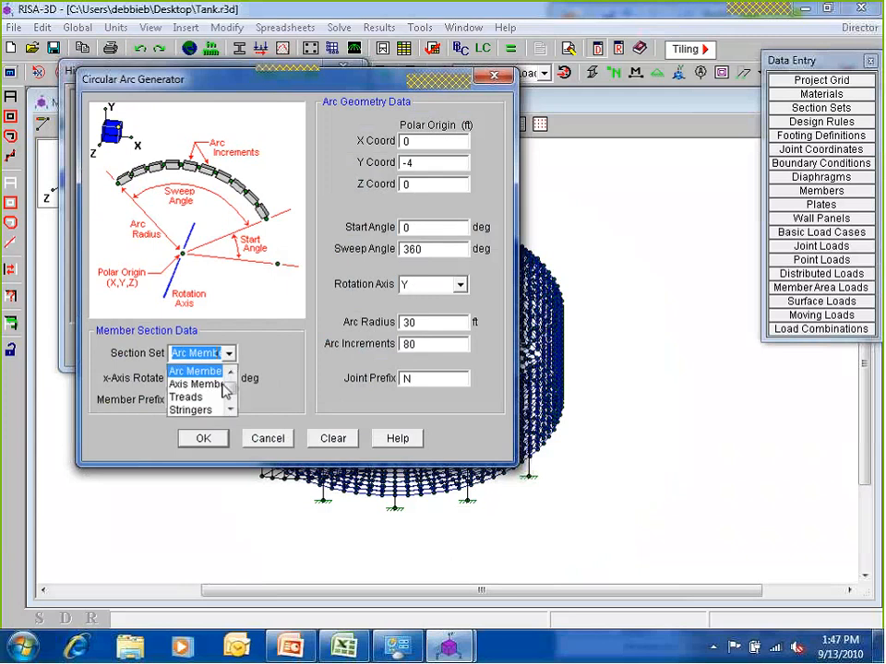
pyautogui.scroll(-1, 224, 396)
pyautogui.click(222, 410)
pyautogui.click(228, 354)
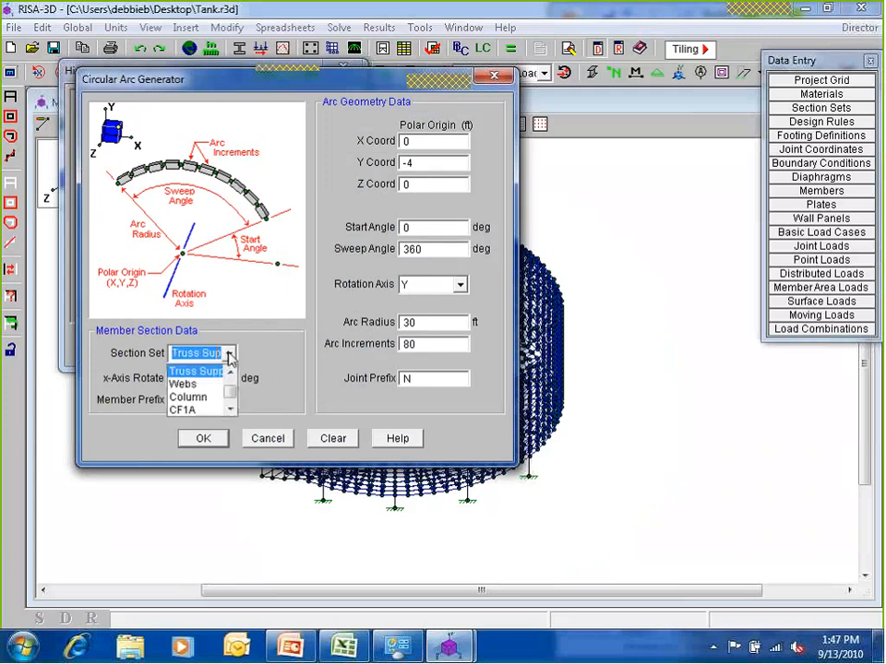
pyautogui.click(329, 490)
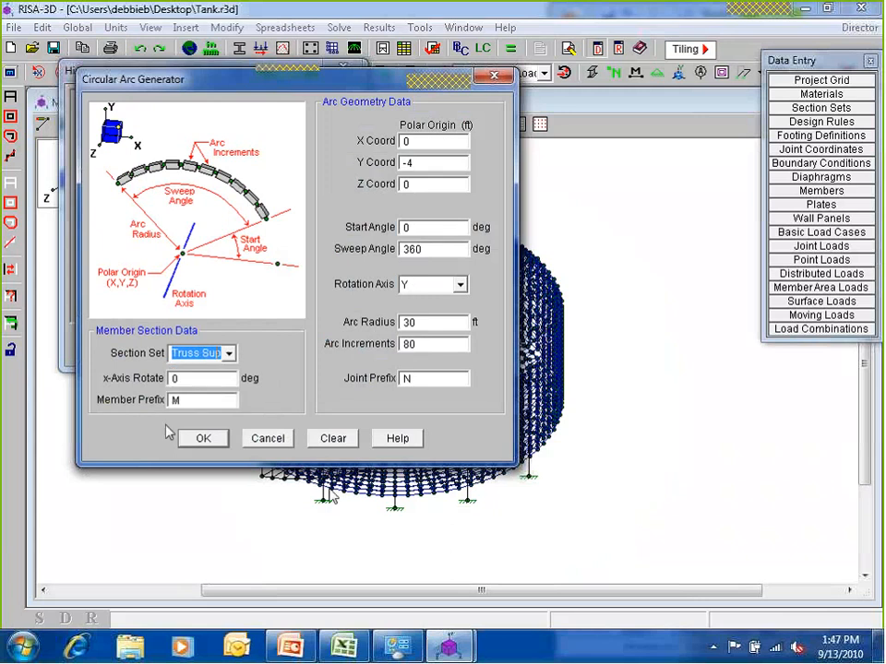
pyautogui.click(199, 445)
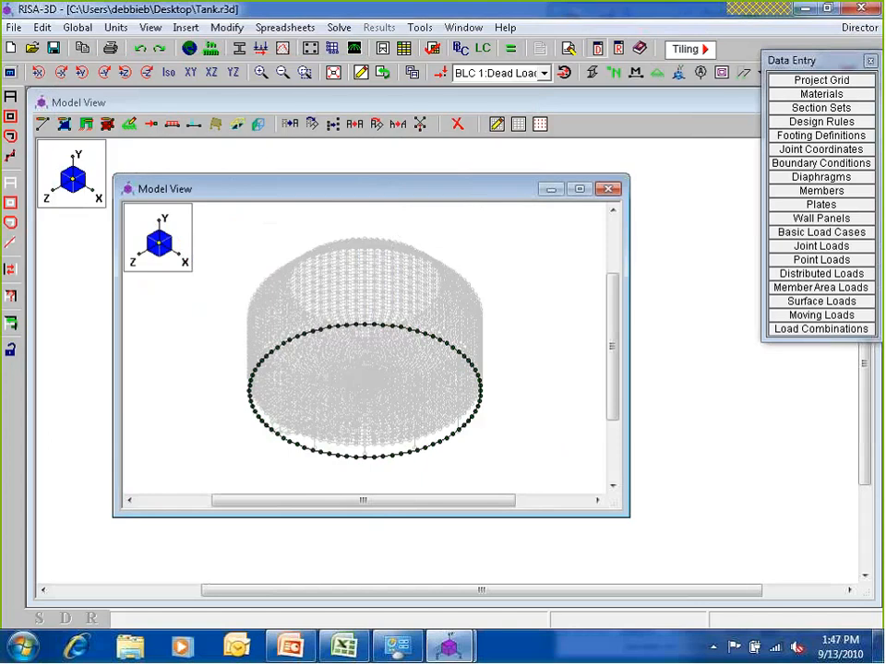
# - Maximize the new model view and display the ring members as rendered shapes
pyautogui.click(580, 189)
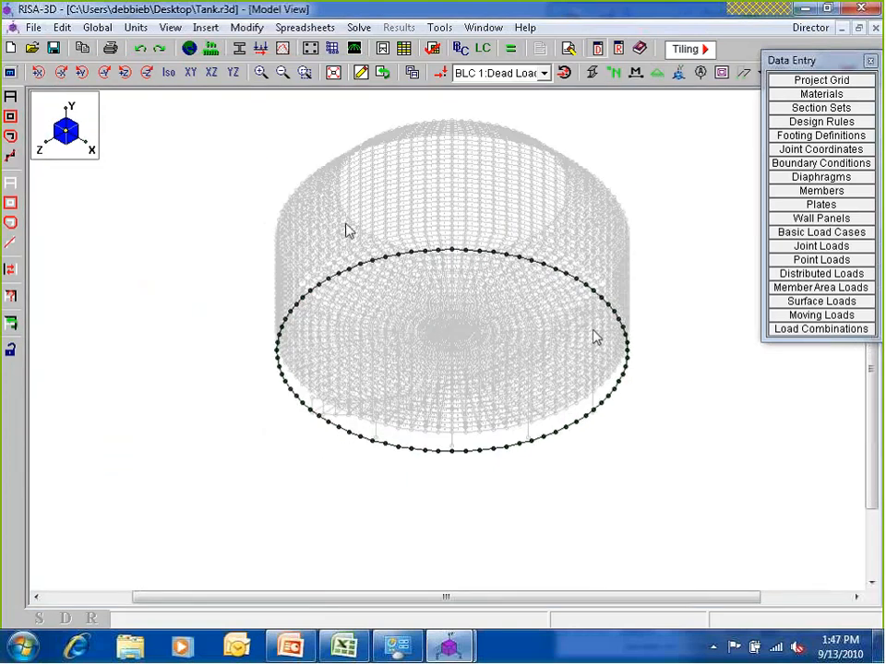
pyautogui.scroll(2, 394, 309)
pyautogui.click(593, 73)
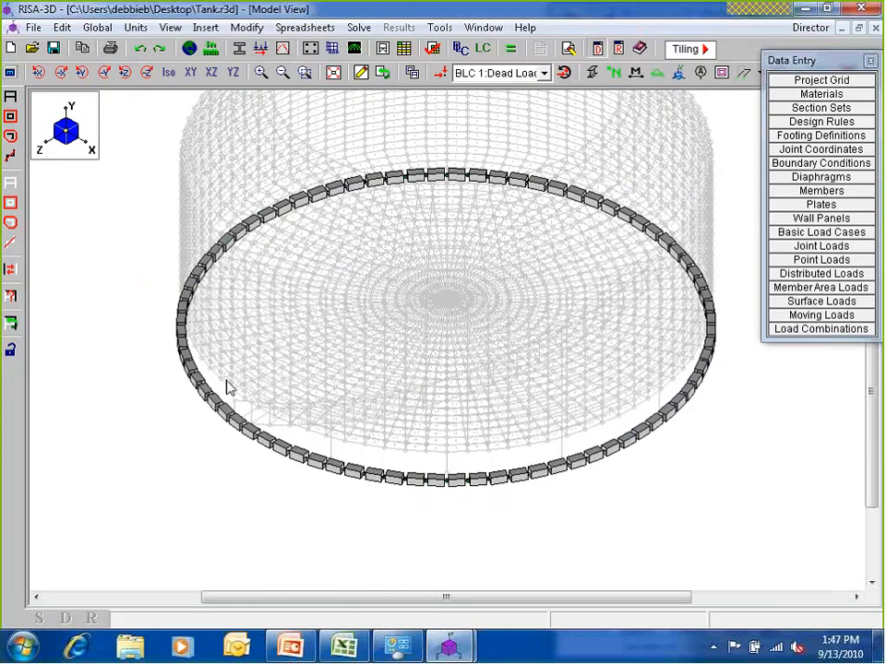
# - Copy the selected truss ring with a Y increment of -4 ft to form a second chord below it
pyautogui.click(363, 76)
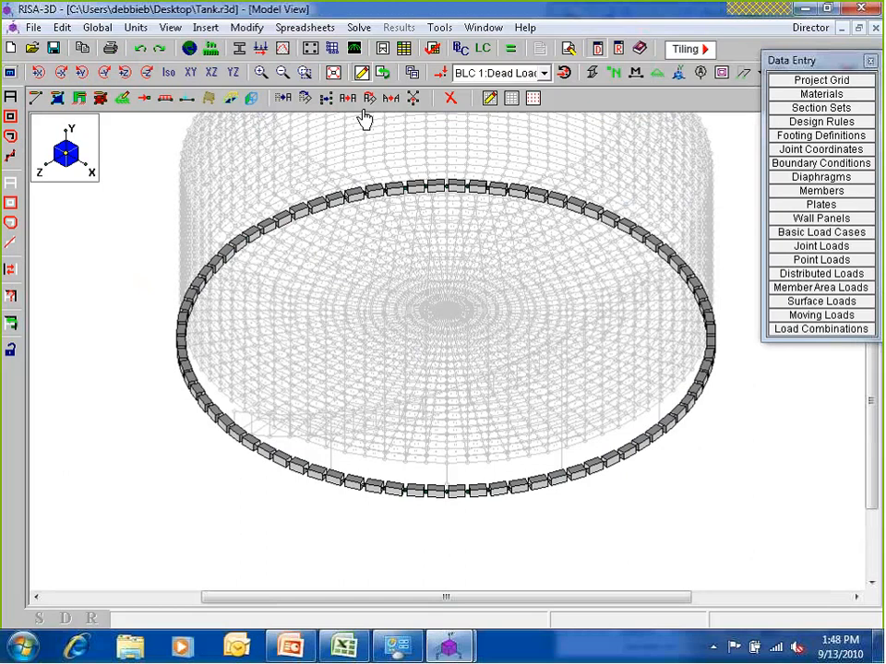
pyautogui.click(347, 99)
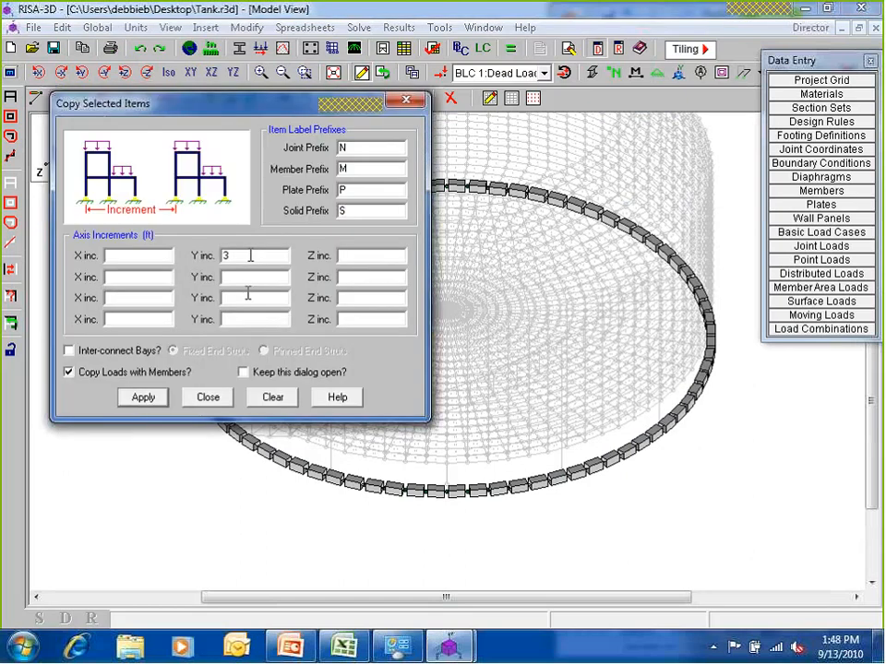
pyautogui.press('BackSpace')
pyautogui.write('-4')
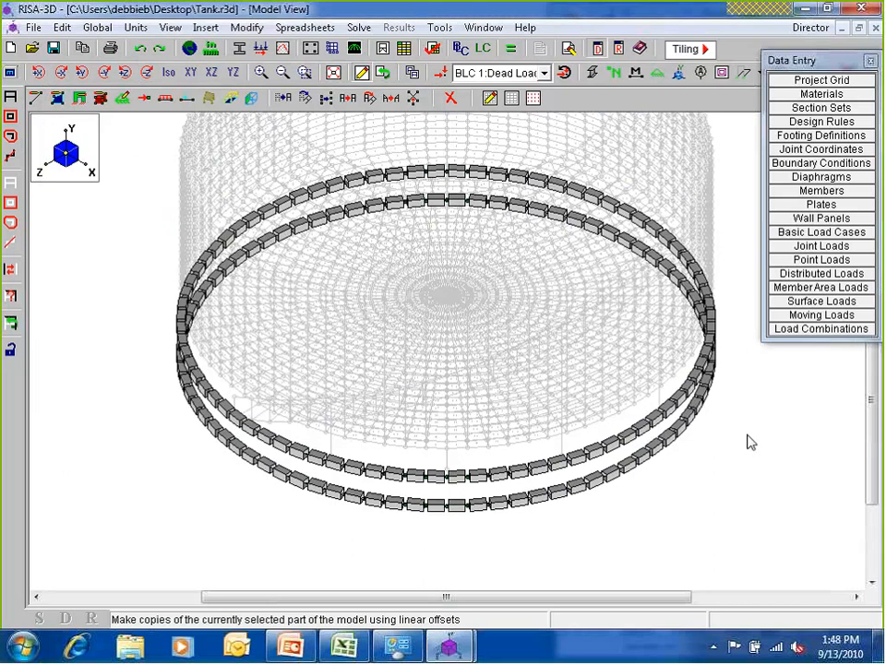
# - Display the truss rings as wireframe and select three neighbouring joints on the tank's bottom edge directly above them
pyautogui.scroll(1, 644, 473)
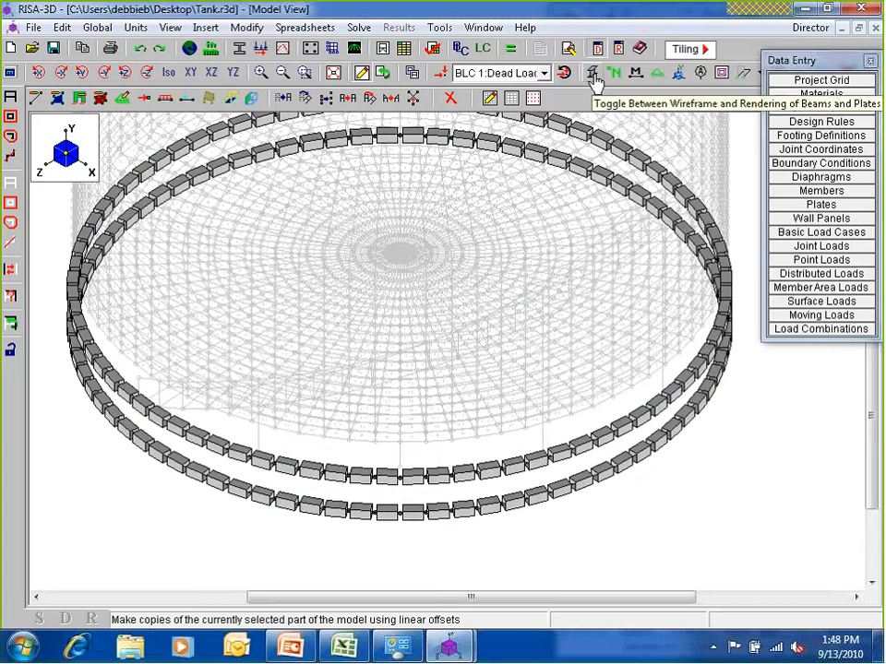
pyautogui.click(593, 74)
pyautogui.scroll(1, 443, 508)
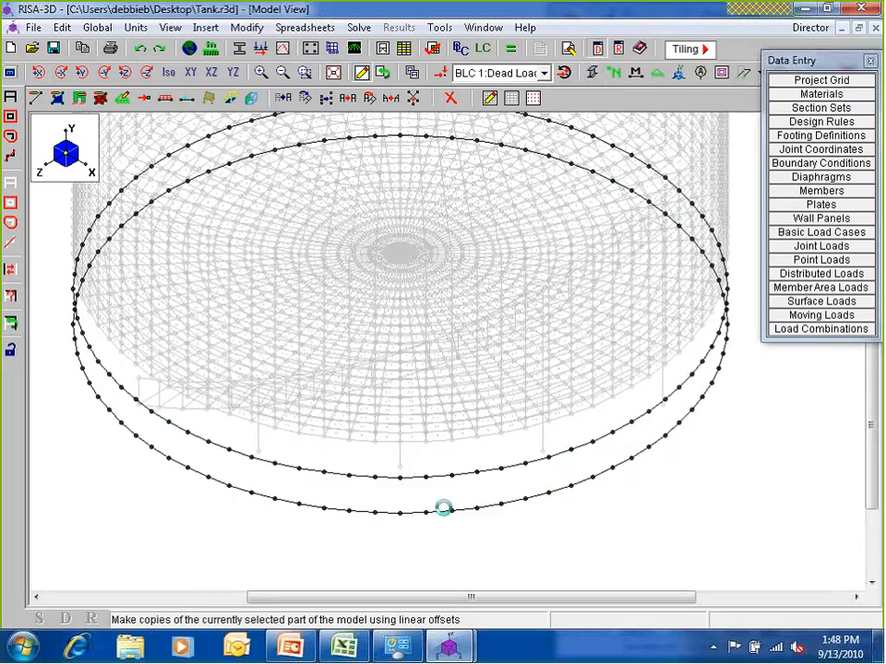
pyautogui.moveTo(427, 458); pyautogui.dragTo(388, 453, button='middle')
pyautogui.scroll(1, 388, 453)
pyautogui.scroll(1, 388, 461)
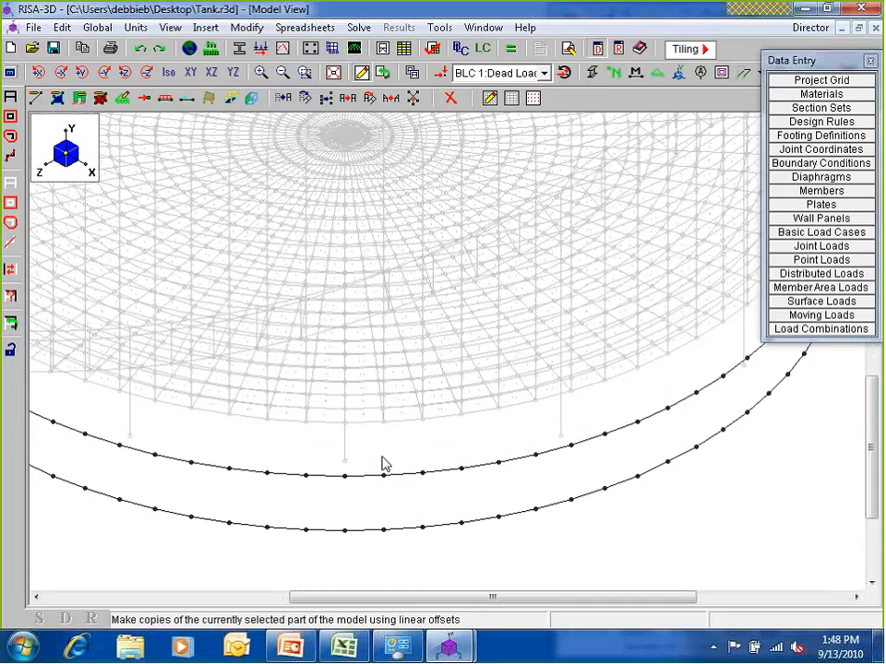
pyautogui.click(383, 422)
pyautogui.click(422, 420)
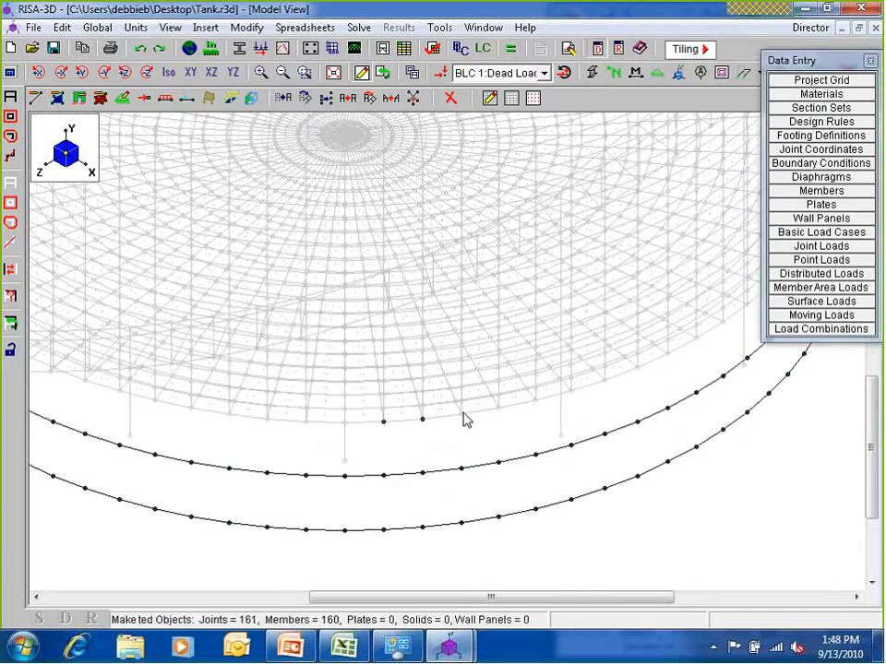
pyautogui.click(461, 414)
# - Set up point-to-point drawing of hot rolled members with the Webs section set assigned
pyautogui.click(36, 97)
pyautogui.moveTo(222, 100)
pyautogui.mouseDown()
pyautogui.moveTo(288, 63)
pyautogui.moveTo(357, 54)
pyautogui.mouseUp()
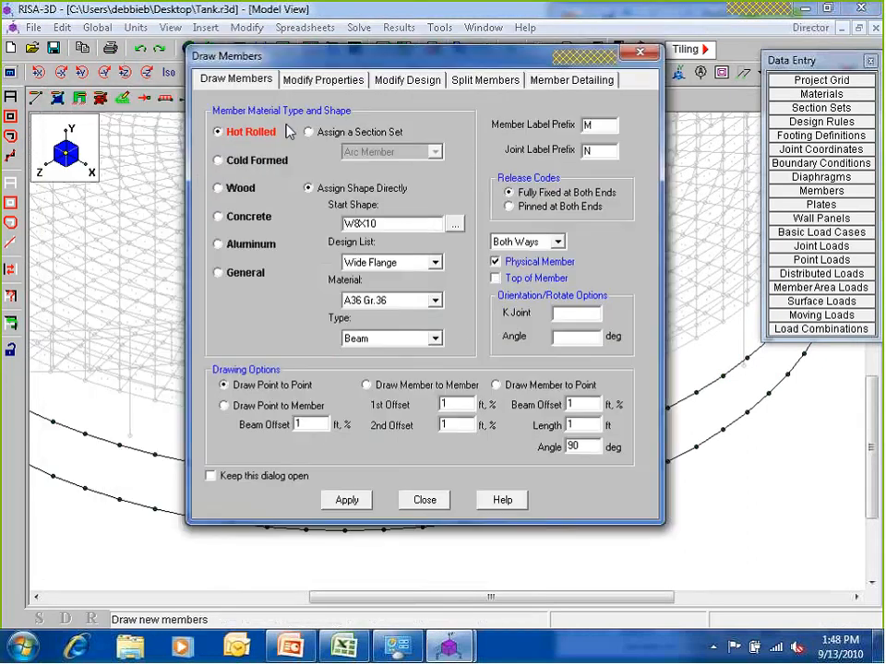
pyautogui.click(310, 131)
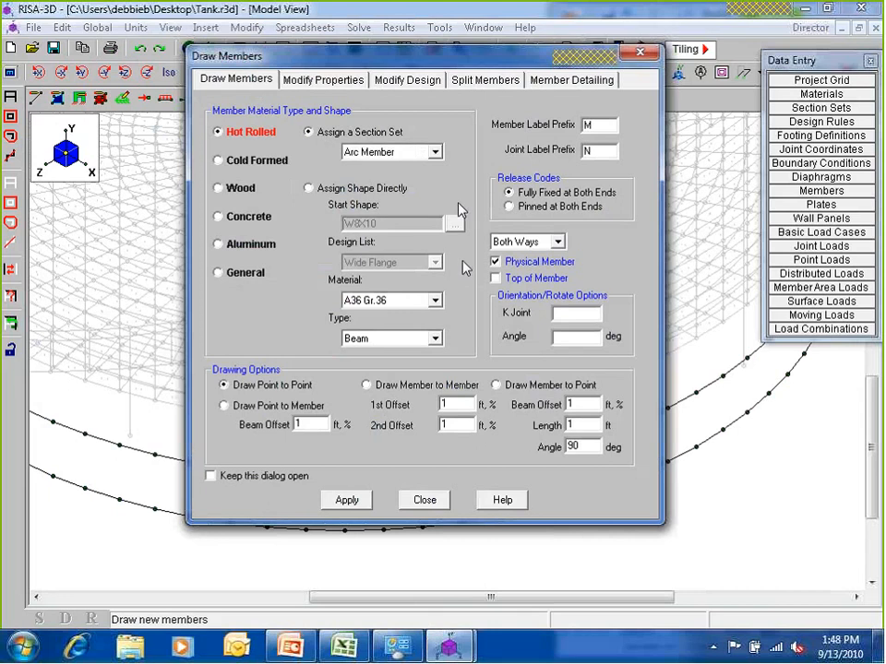
pyautogui.click(434, 151)
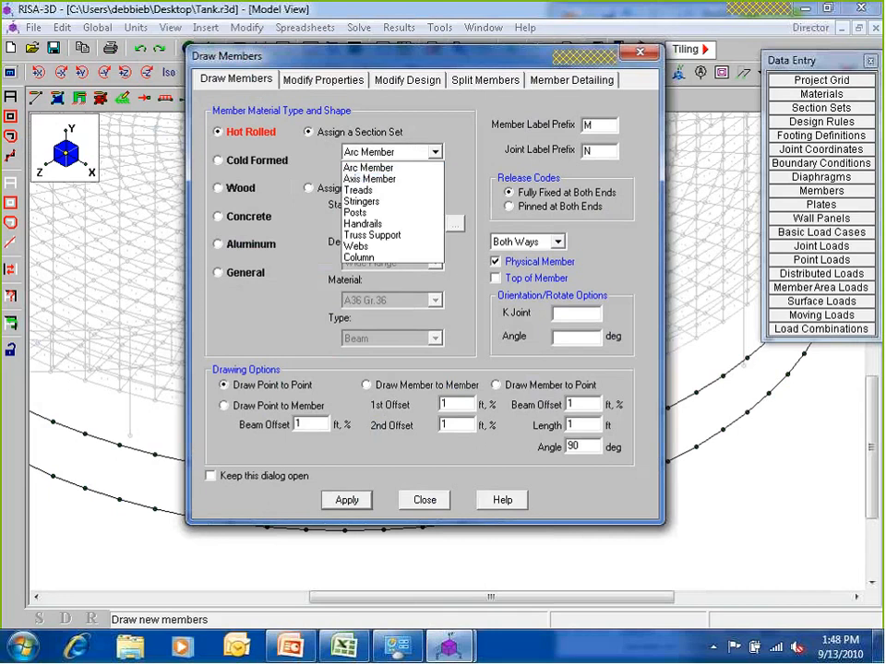
pyautogui.click(393, 246)
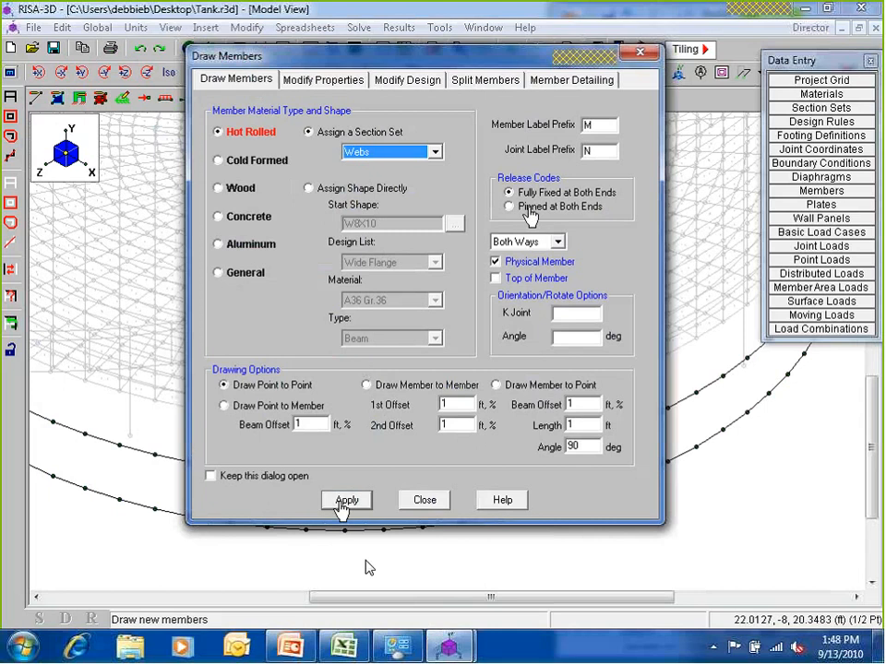
pyautogui.click(345, 501)
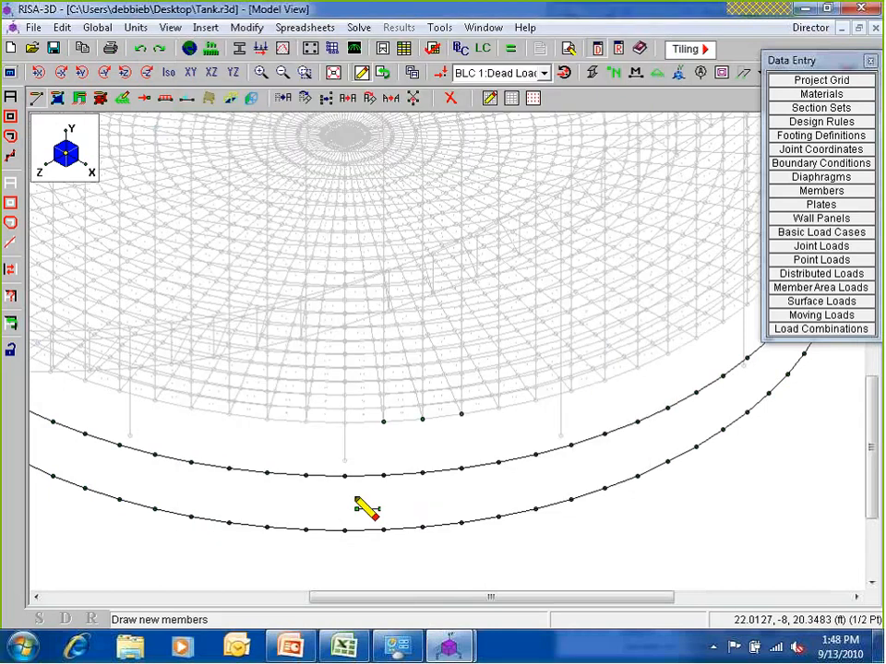
# - Draw two vertical web members from the outer two selected tank-edge joints down to the lower truss ring
pyautogui.click(384, 423)
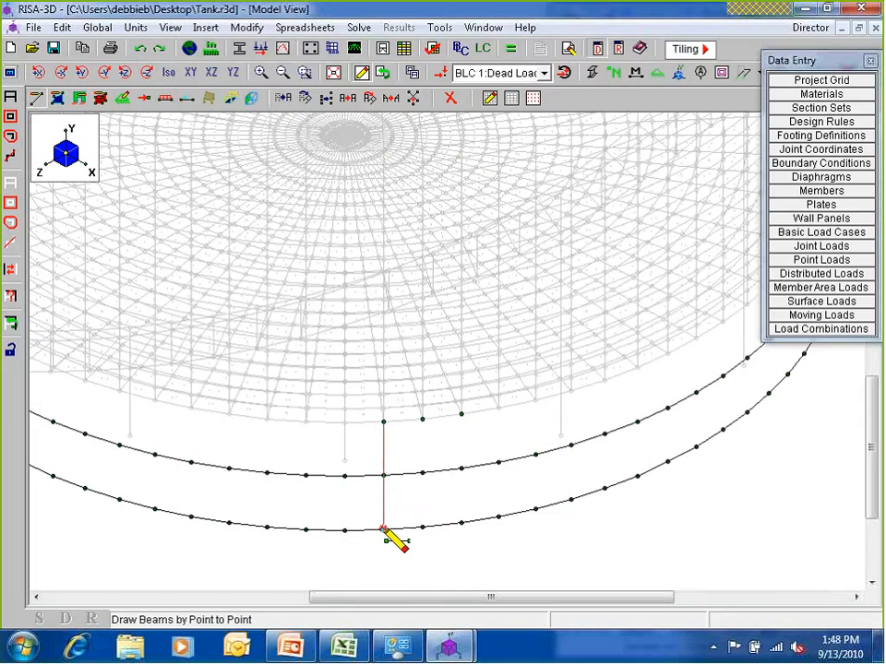
pyautogui.click(385, 528)
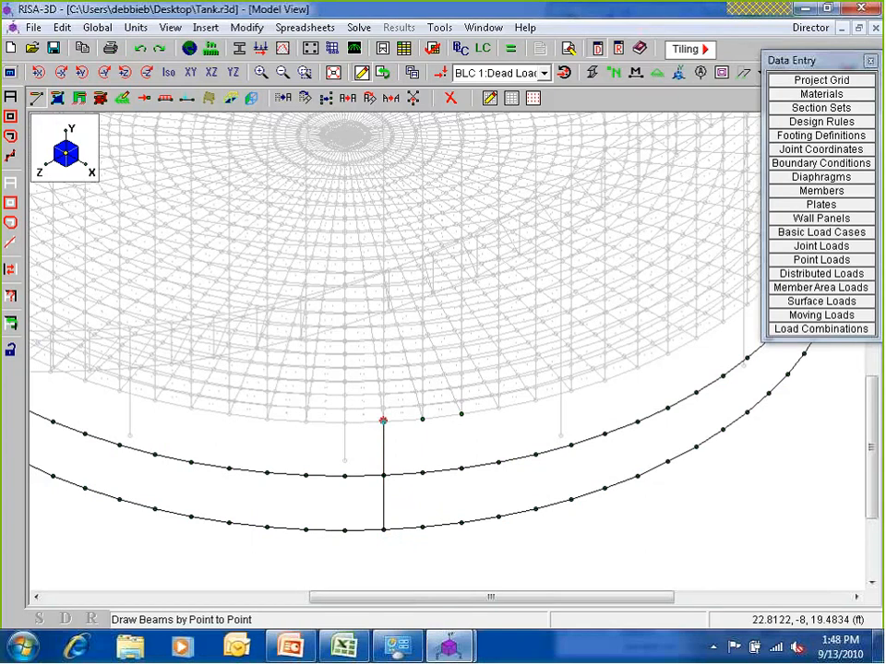
pyautogui.click(461, 415)
pyautogui.click(462, 523)
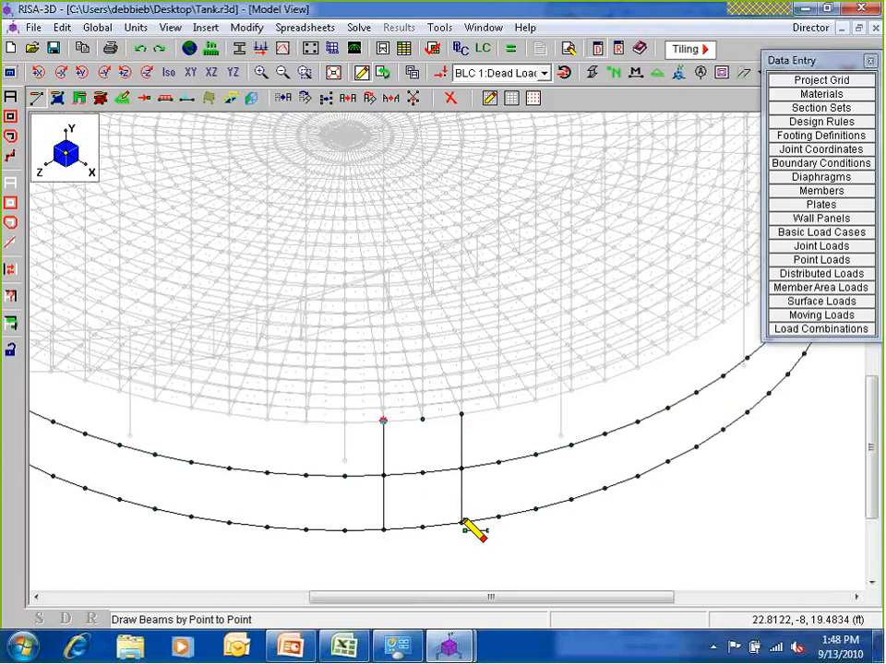
# - Draw four diagonal webs forming a diamond between the two verticals, meeting at mid-bay on the tank edge and lower ring
pyautogui.click(382, 475)
pyautogui.click(421, 421)
pyautogui.click(459, 468)
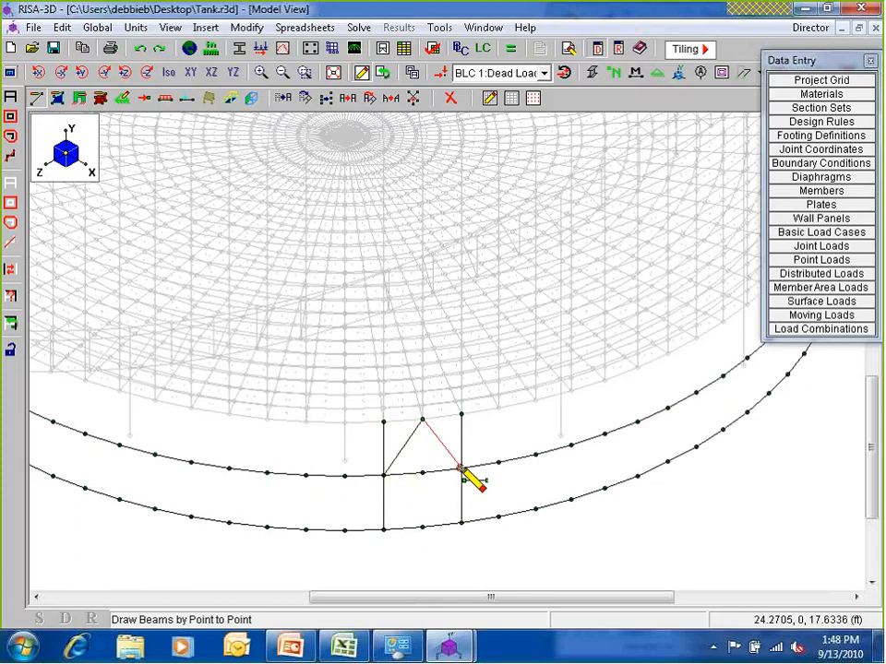
pyautogui.click(421, 529)
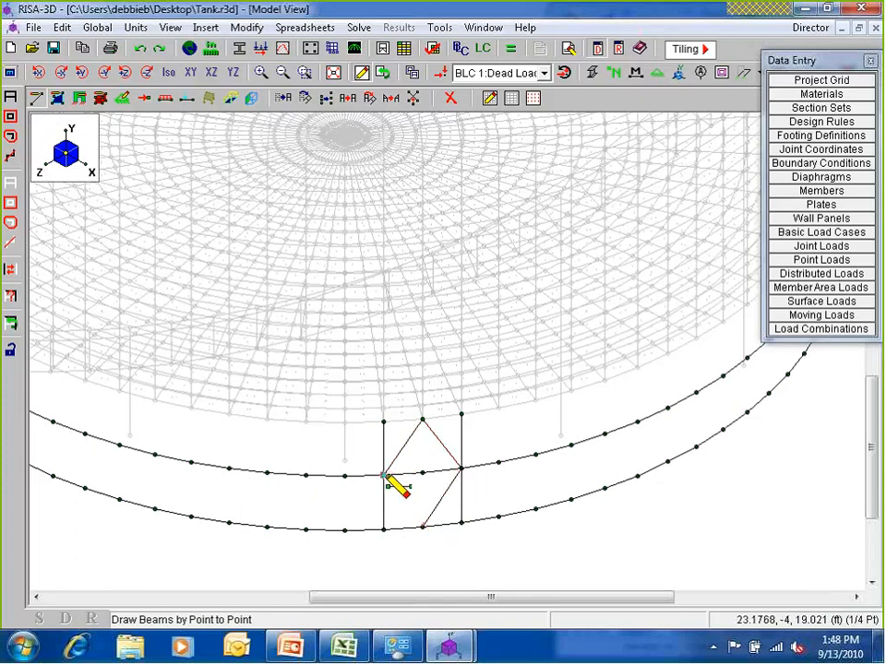
pyautogui.click(383, 476)
pyautogui.rightClick(330, 487)
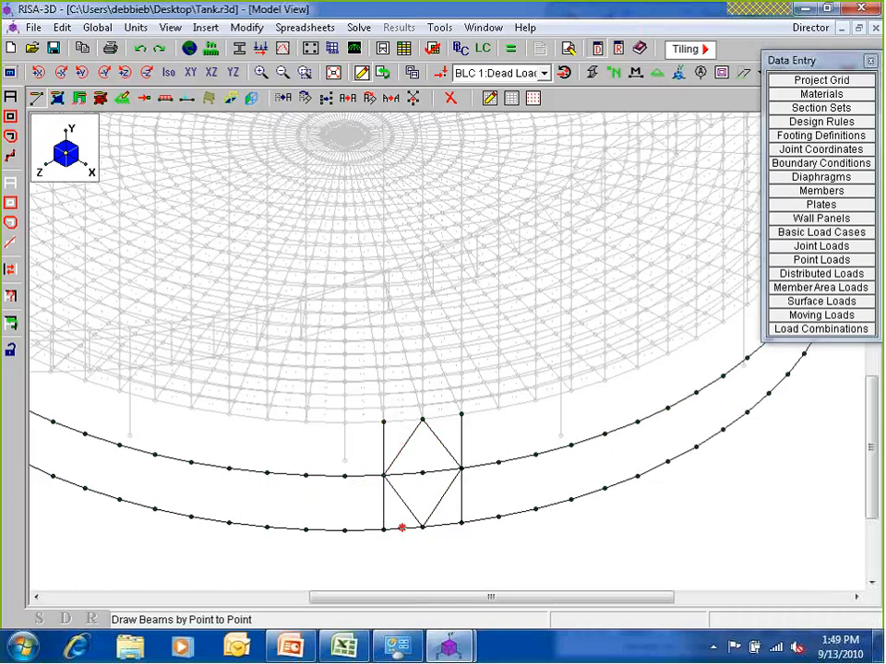
# - Inspect the general information of the second vertical web member
pyautogui.doubleClick(462, 452)
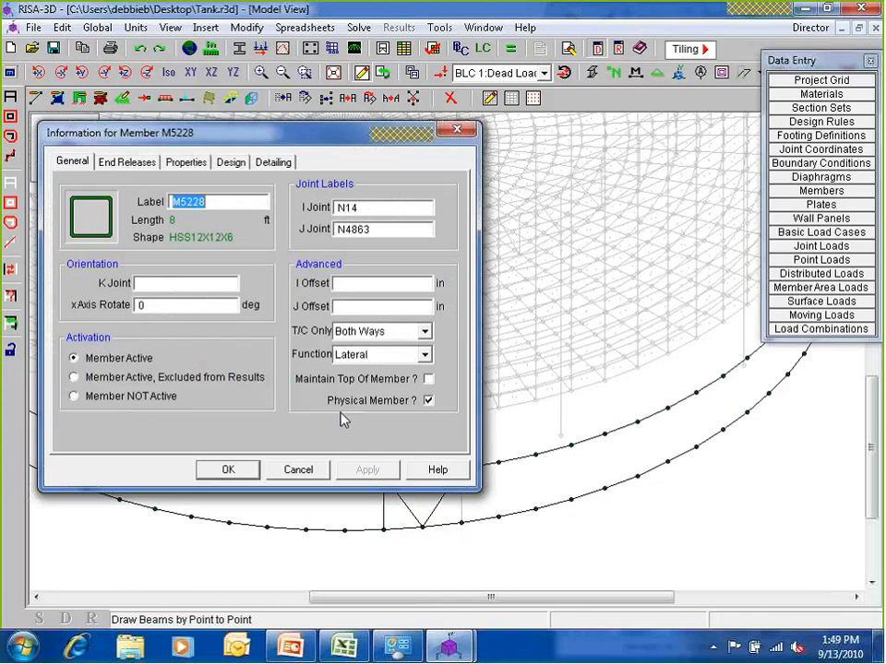
pyautogui.click(300, 471)
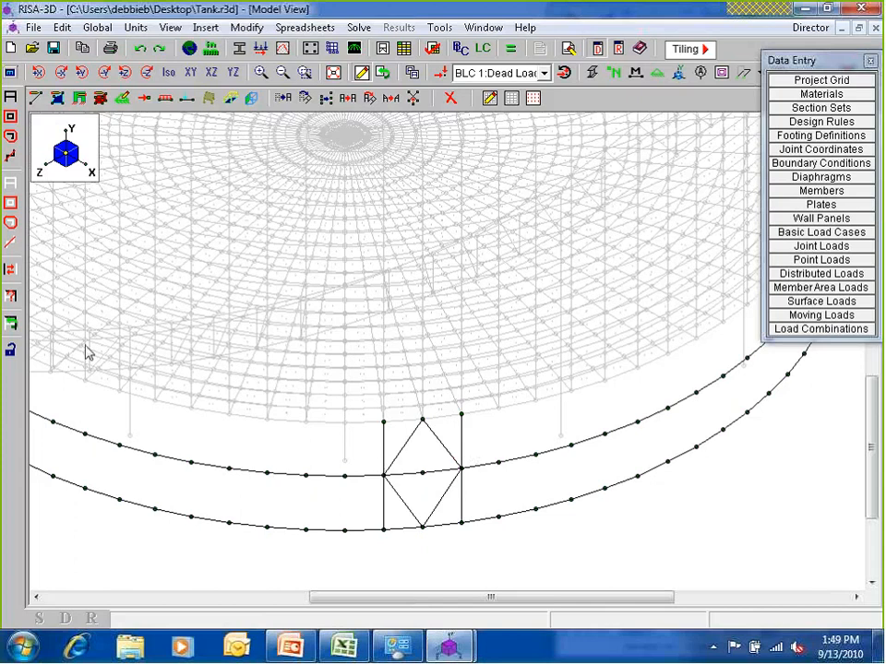
# - Deselect the whole model and select only the vertical and diagonal web members of the drawn bay
pyautogui.scroll(-1, 425, 453)
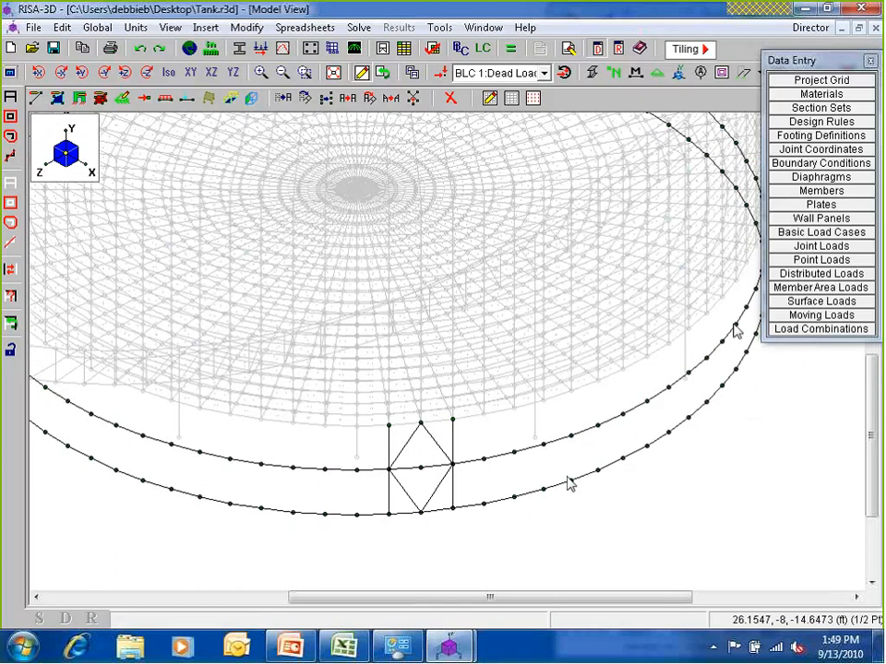
pyautogui.click(7, 187)
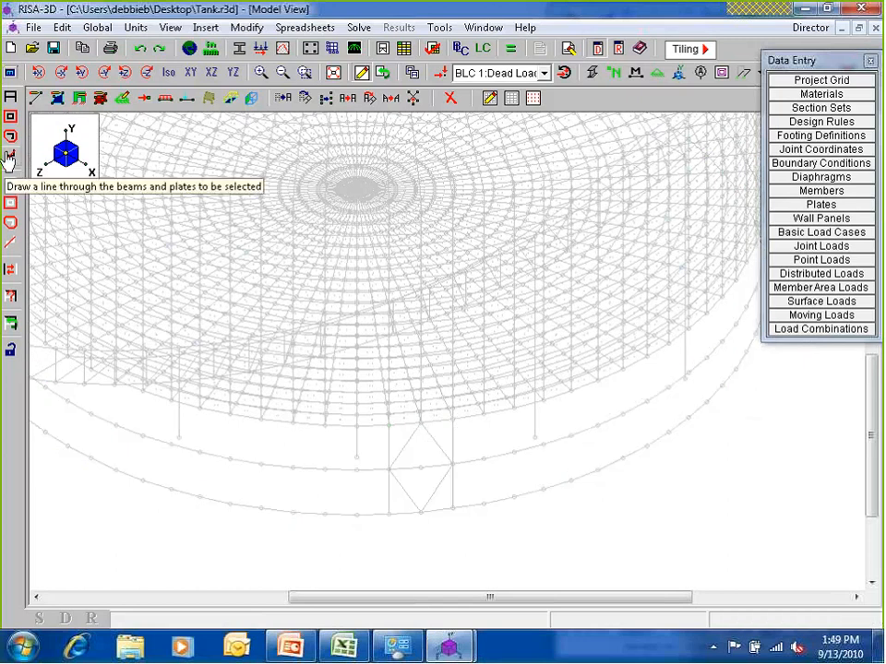
pyautogui.click(7, 159)
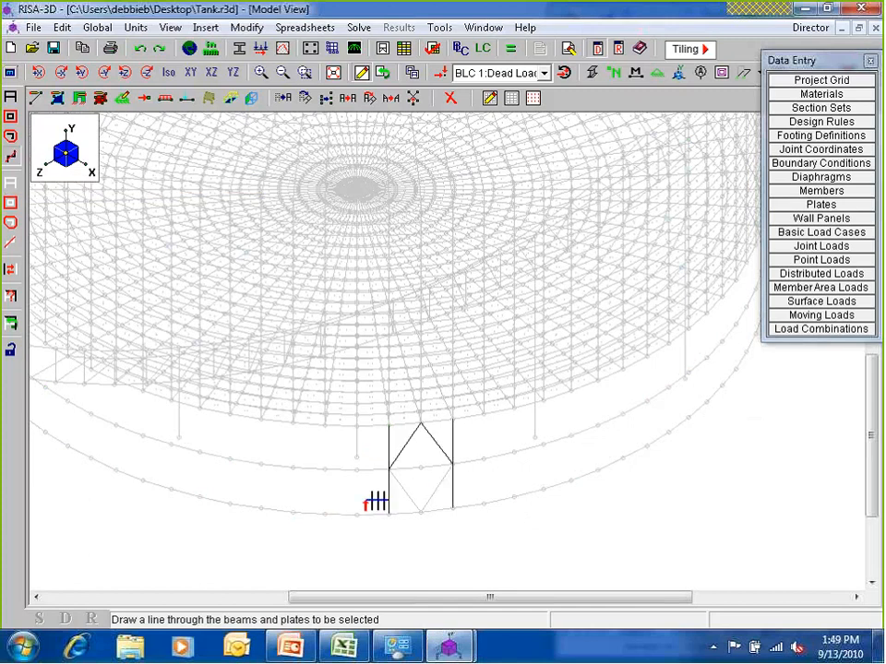
pyautogui.moveTo(366, 502); pyautogui.dragTo(470, 496)
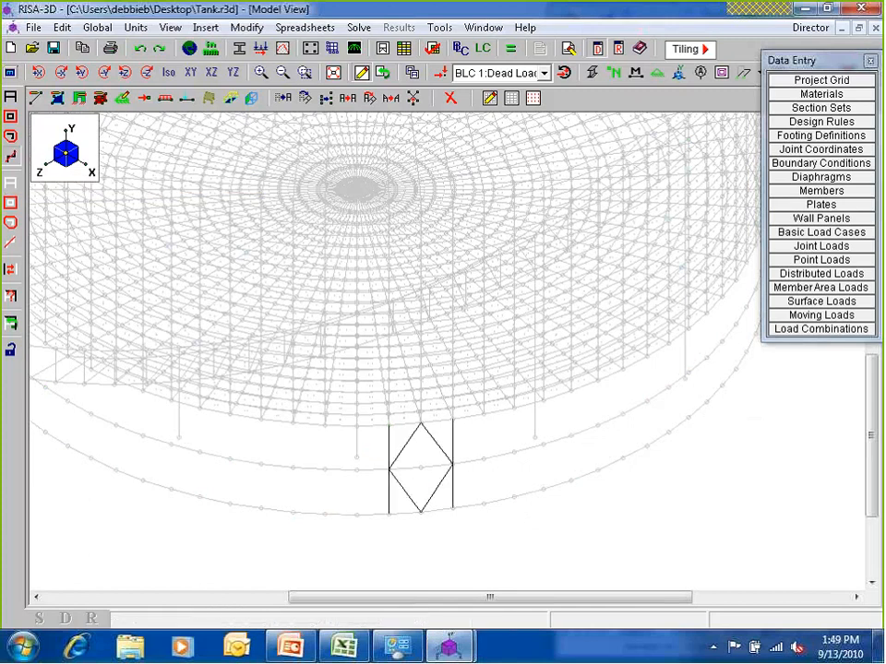
# - Copy the selected webs by rotation about the Y axis through 360 degrees in 40 increments
pyautogui.click(369, 102)
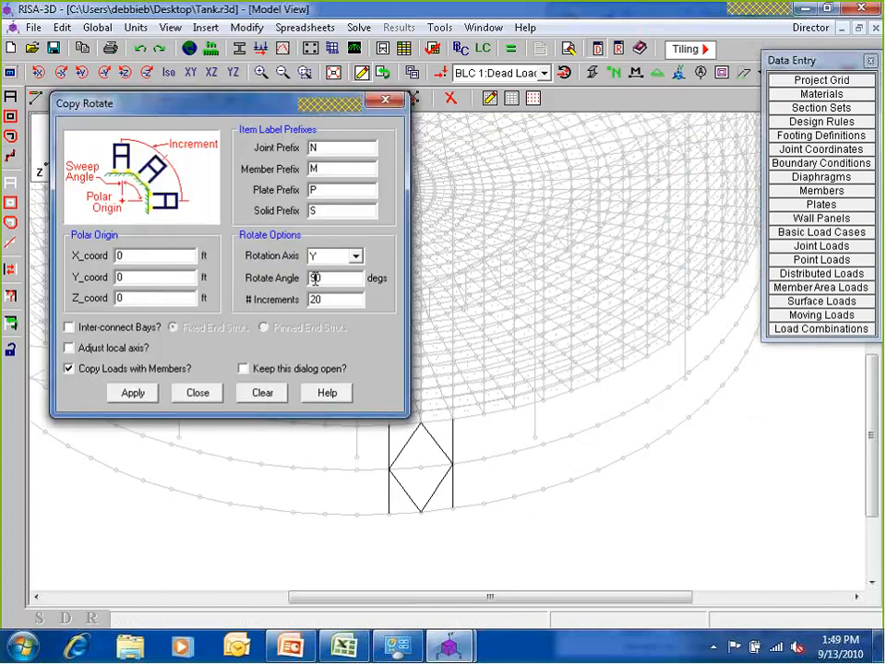
pyautogui.moveTo(234, 109); pyautogui.dragTo(223, 90)
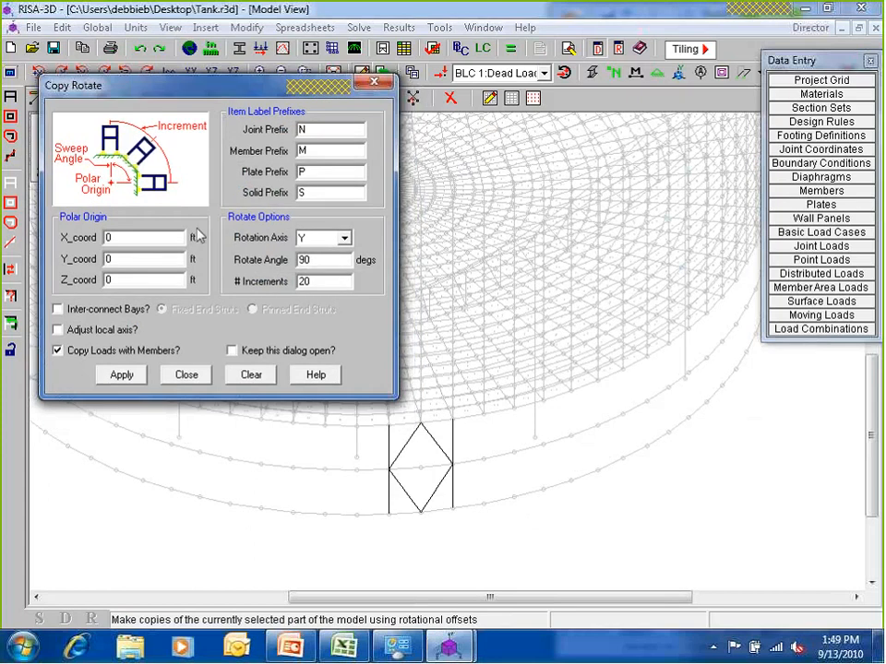
pyautogui.click(324, 239)
pyautogui.click(317, 260)
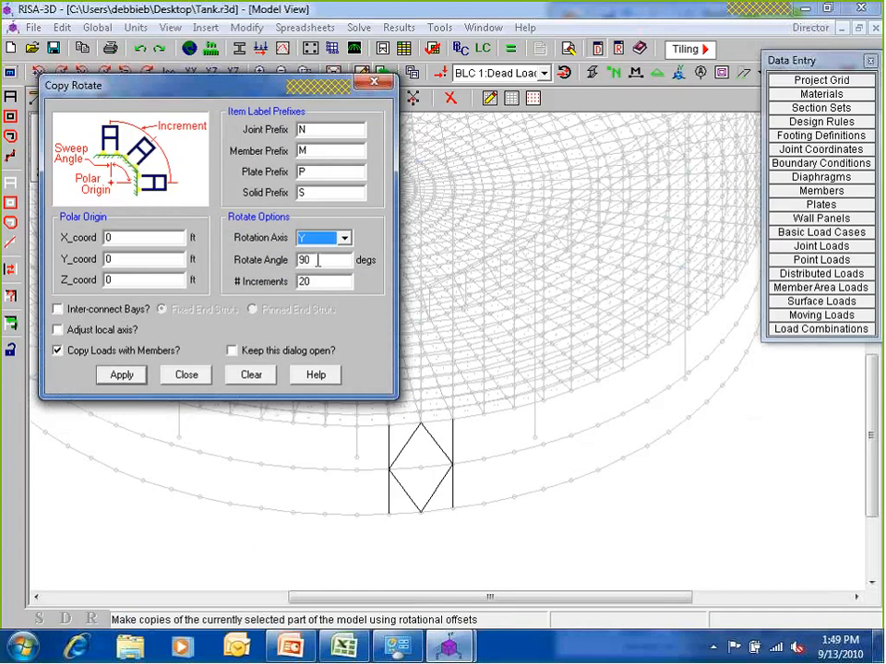
pyautogui.press('Tab')
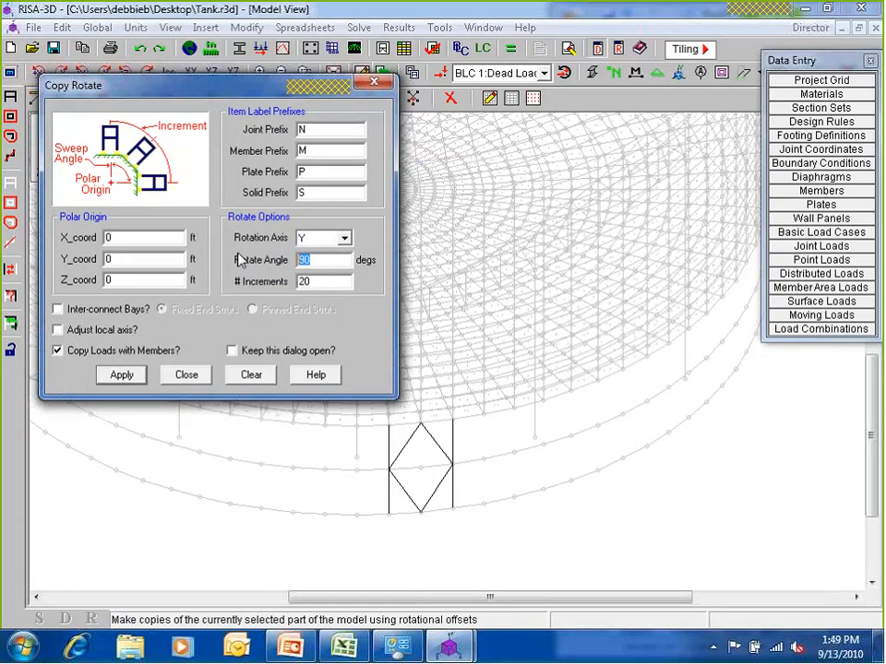
pyautogui.write('360')
pyautogui.press('Tab')
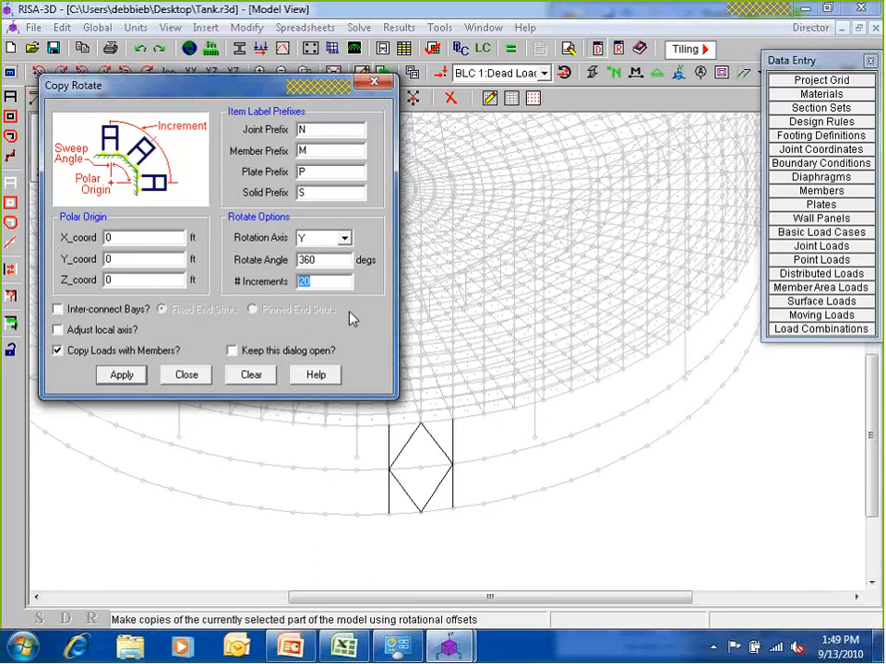
pyautogui.write('40')
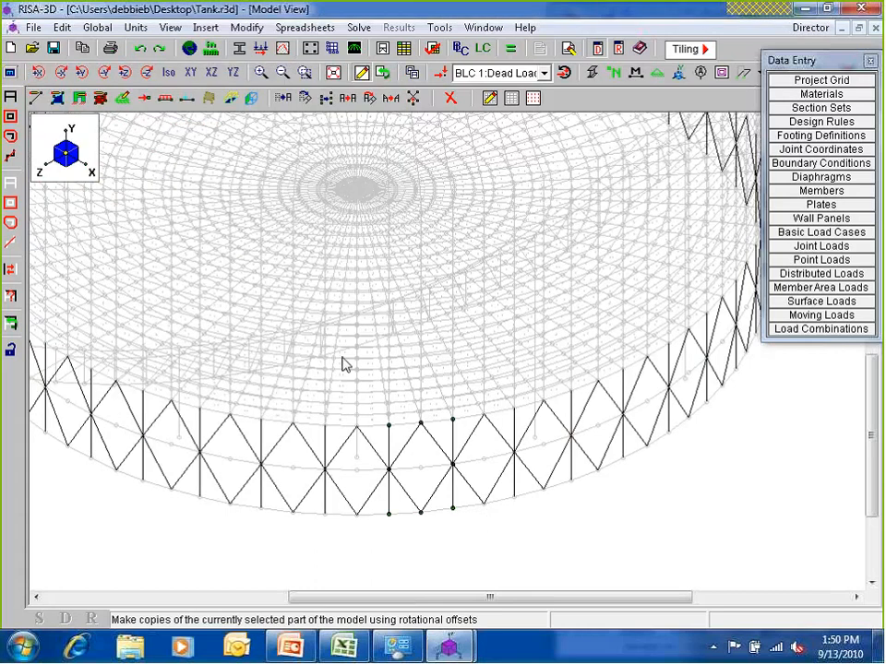
# - Run a full model merge to combine the duplicate web members around the ring
pyautogui.scroll(-2, 352, 380)
pyautogui.scroll(-1, 326, 414)
pyautogui.moveTo(310, 379); pyautogui.dragTo(353, 415, button='middle')
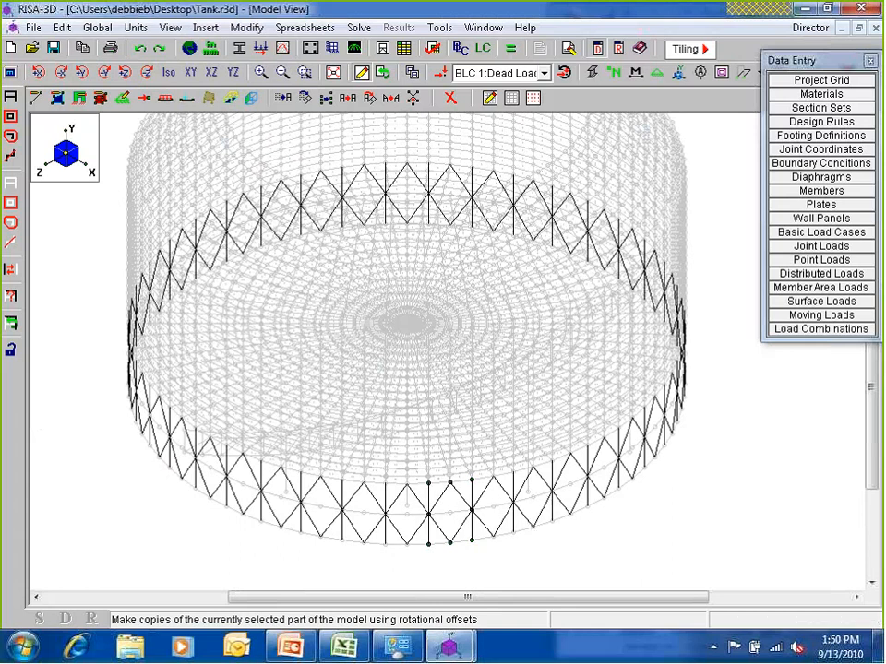
pyautogui.click(443, 26)
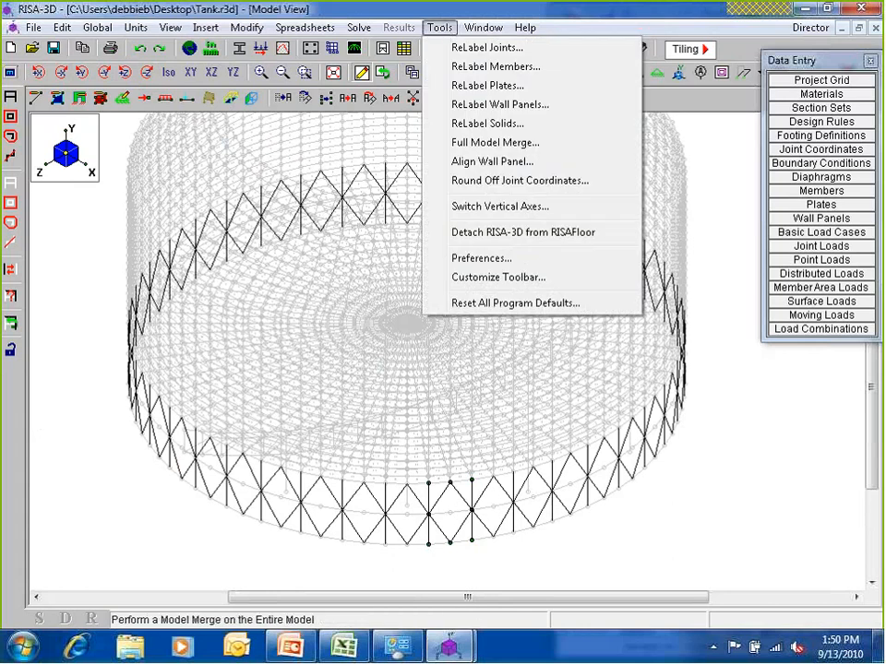
pyautogui.click(486, 143)
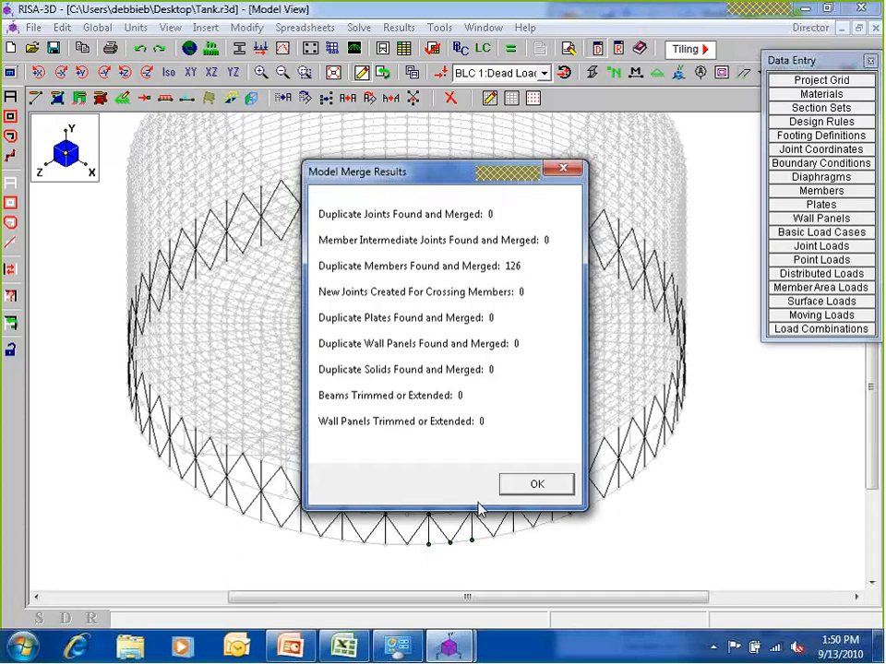
pyautogui.click(531, 486)
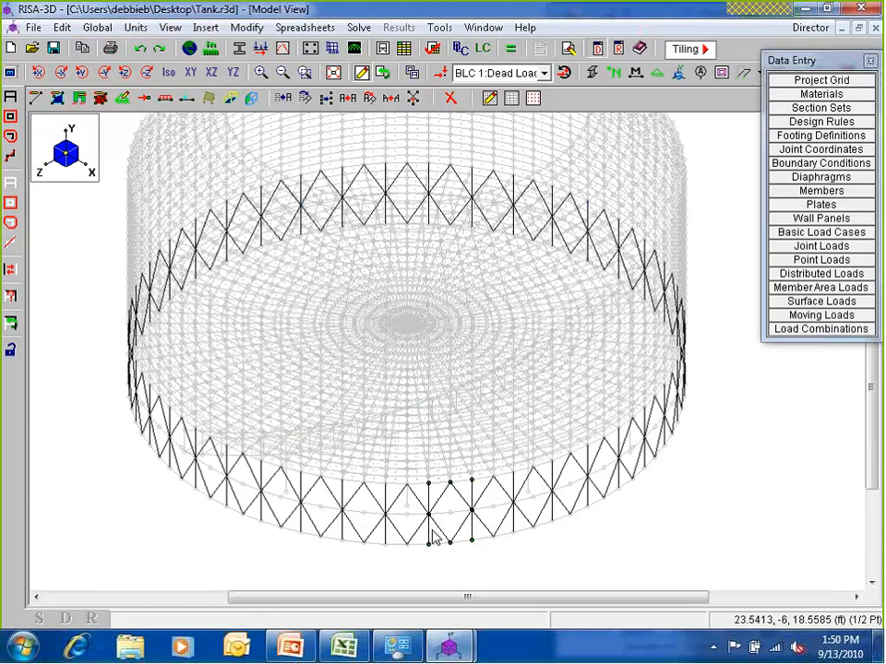
# - In the XY view, select only the truss band below the tank wall and lock the unselected part of the model
pyautogui.click(8, 182)
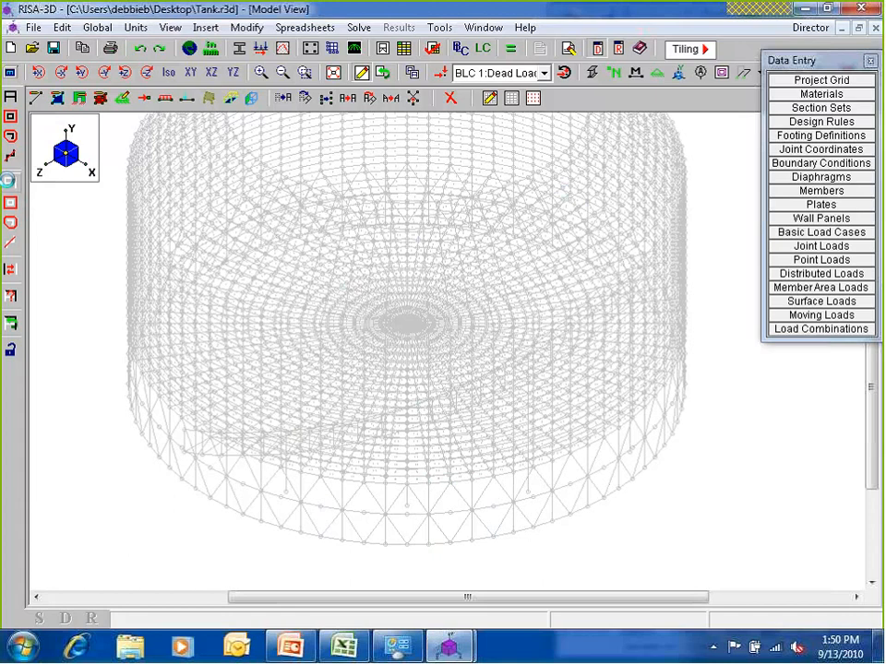
pyautogui.click(188, 72)
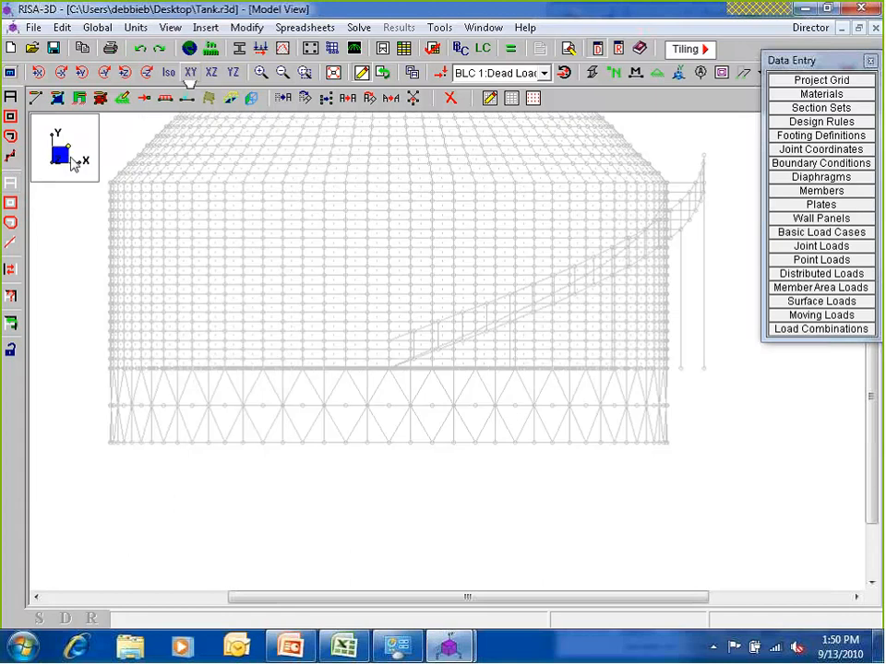
pyautogui.click(10, 117)
pyautogui.moveTo(80, 360); pyautogui.dragTo(686, 472)
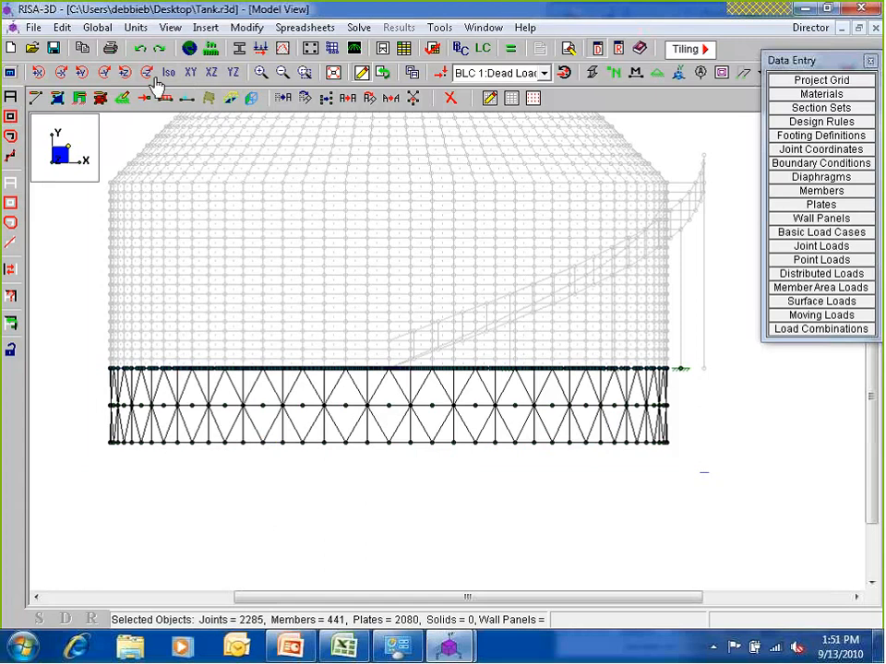
pyautogui.click(11, 350)
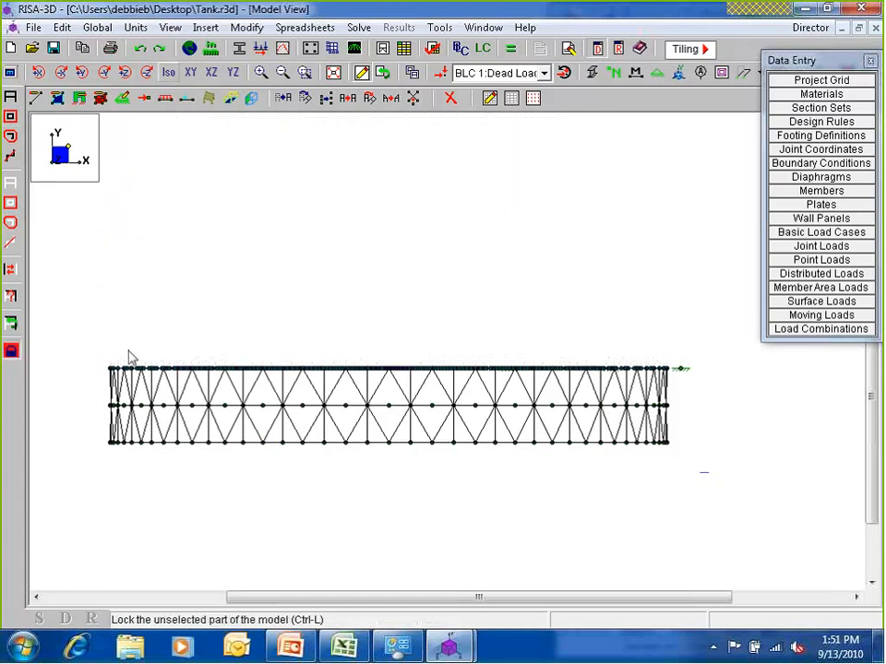
# - Deselect the stray joints and member lying outside the truss ring and relock the unselected part of the model
pyautogui.scroll(-1, 129, 358)
pyautogui.click(169, 73)
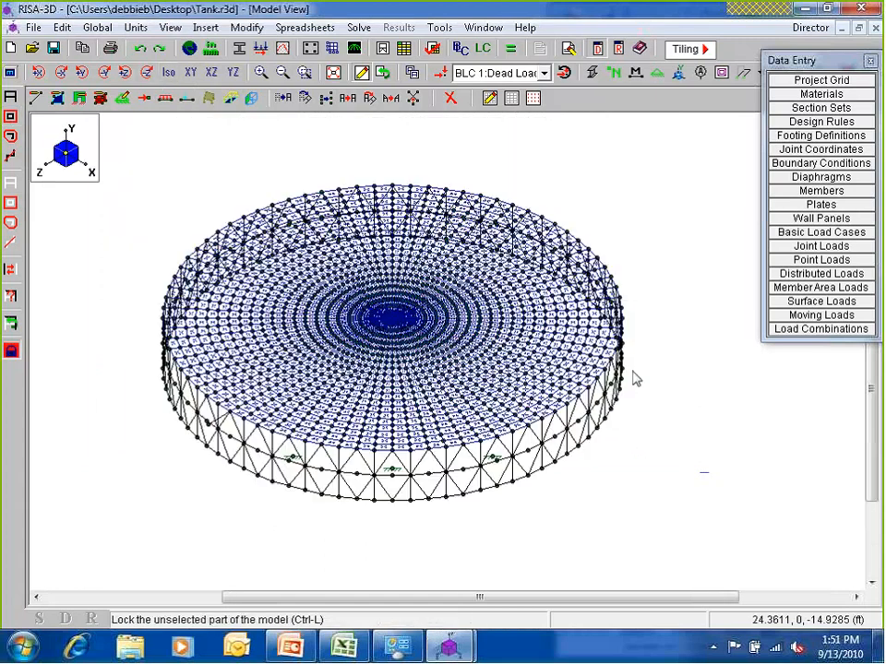
pyautogui.keyDown('ctrl'); pyautogui.moveTo(456, 474); pyautogui.dragTo(656, 487, button='middle'); pyautogui.keyUp('ctrl')
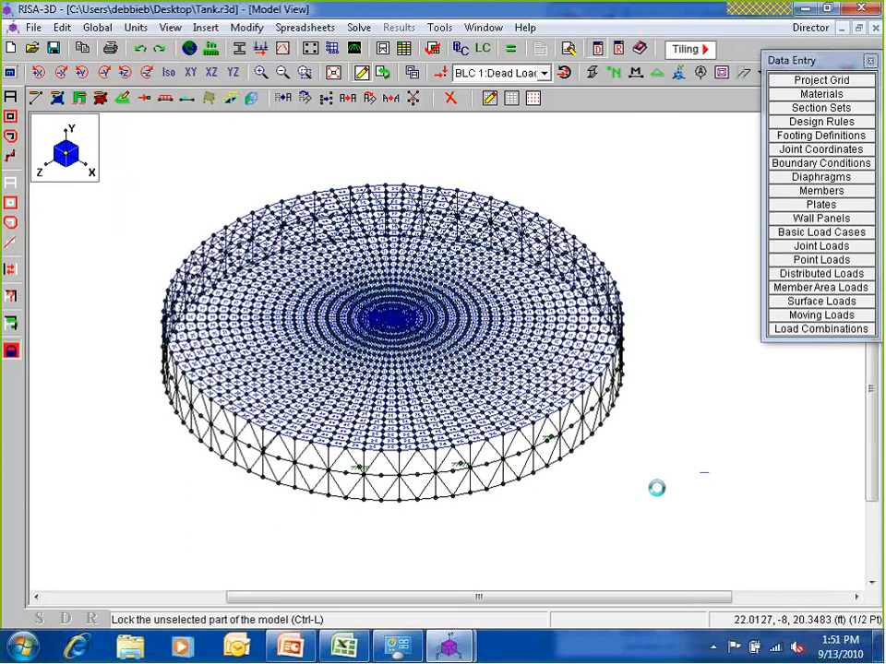
pyautogui.click(640, 333)
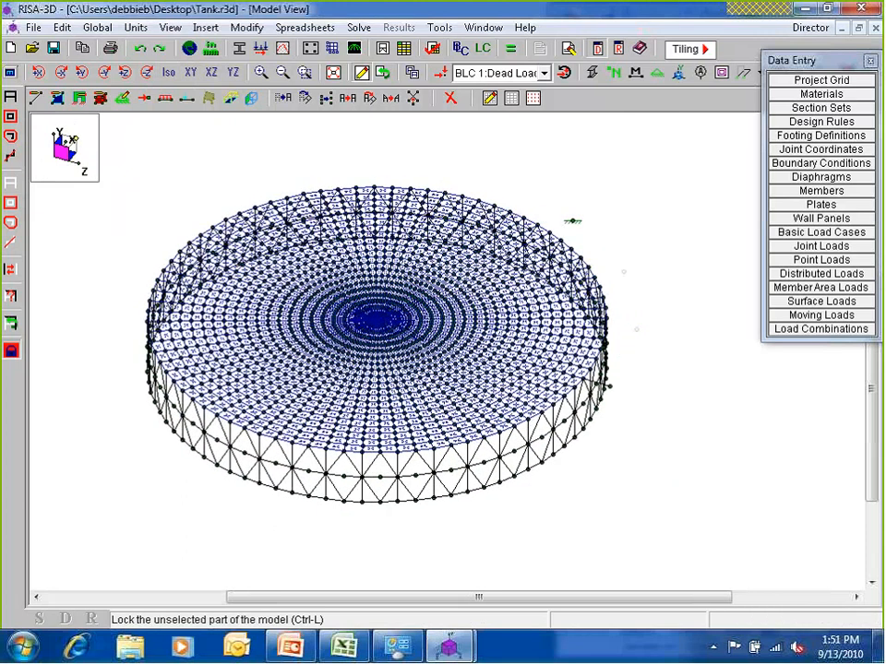
pyautogui.click(624, 274)
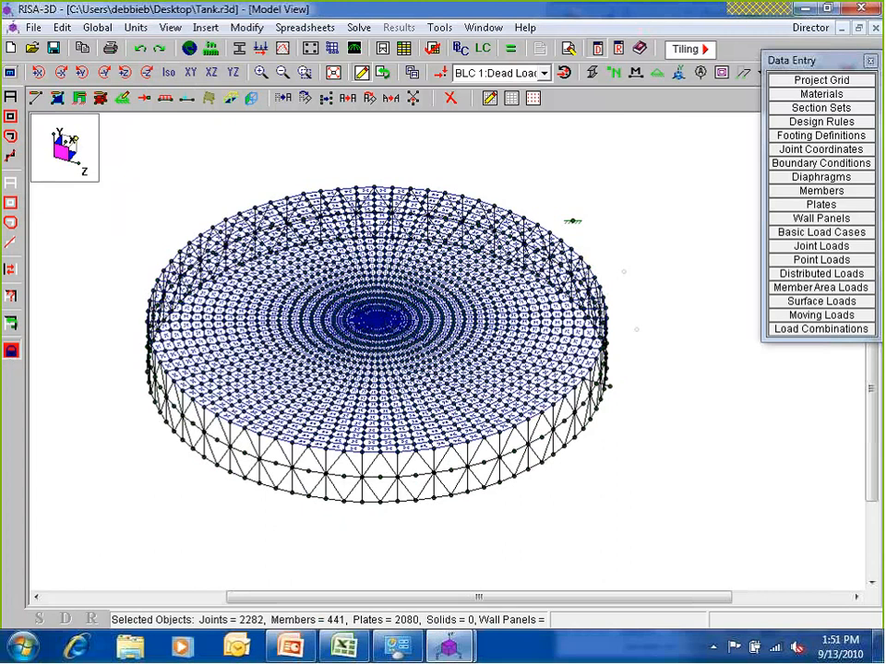
pyautogui.moveTo(516, 410); pyautogui.dragTo(256, 355, button='middle')
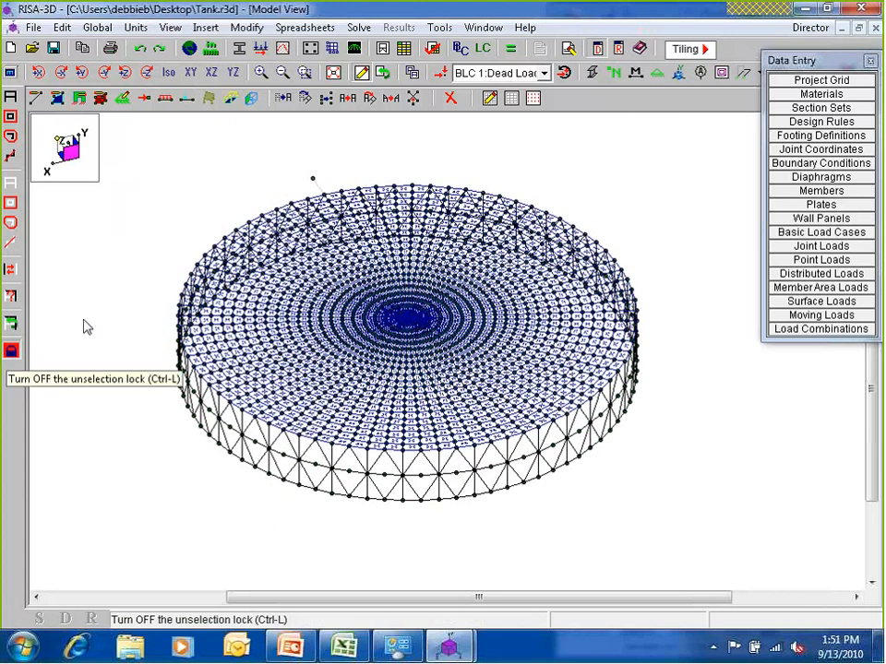
pyautogui.scroll(1, 288, 276)
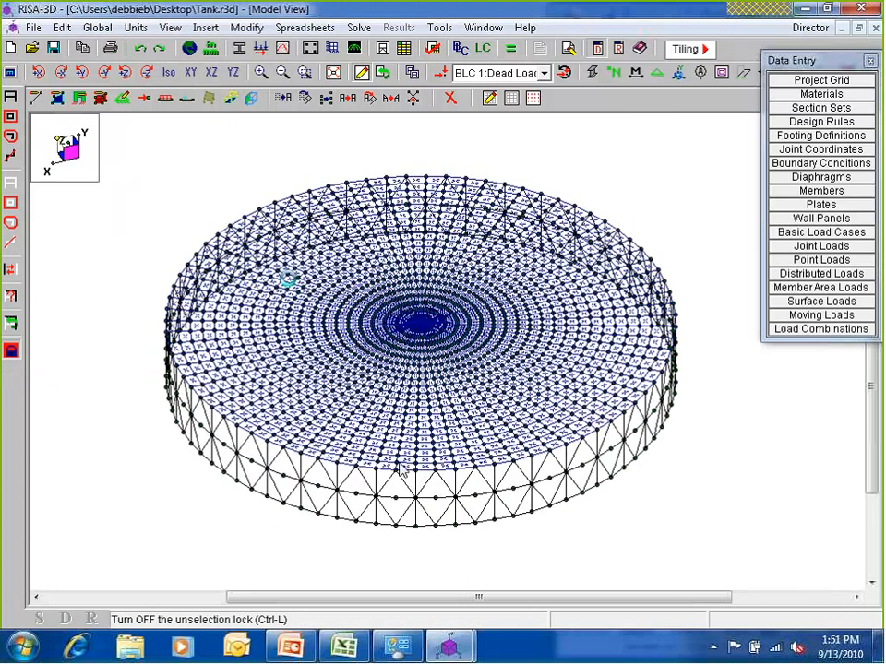
pyautogui.scroll(-2, 396, 462)
pyautogui.moveTo(456, 562); pyautogui.dragTo(483, 492, button='middle')
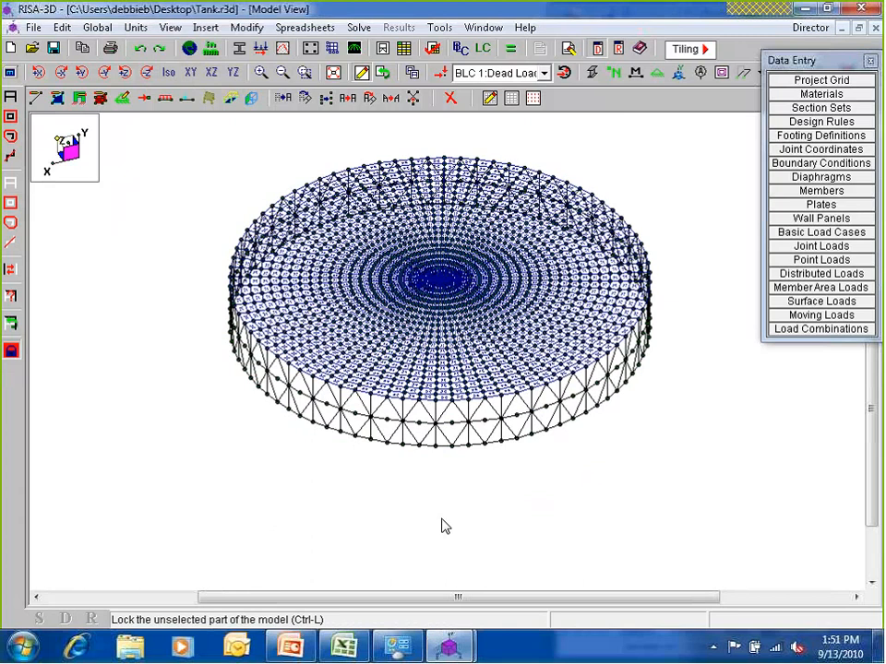
# - Deselect one bottom-chord joint below a truss vertical and the tank's center joint, and invert the selection so only these two are selected
pyautogui.scroll(1, 439, 458)
pyautogui.scroll(1, 438, 452)
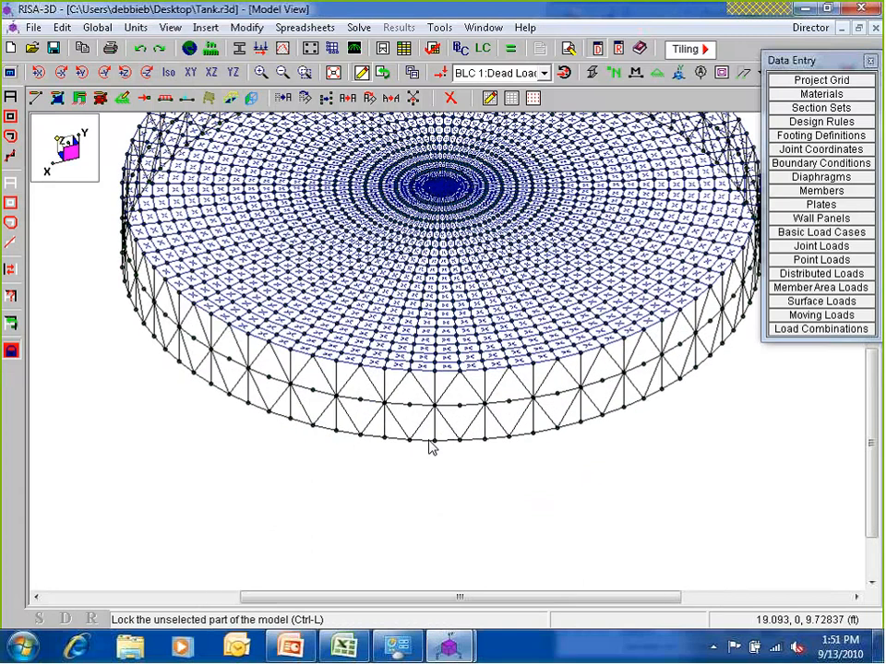
pyautogui.click(169, 73)
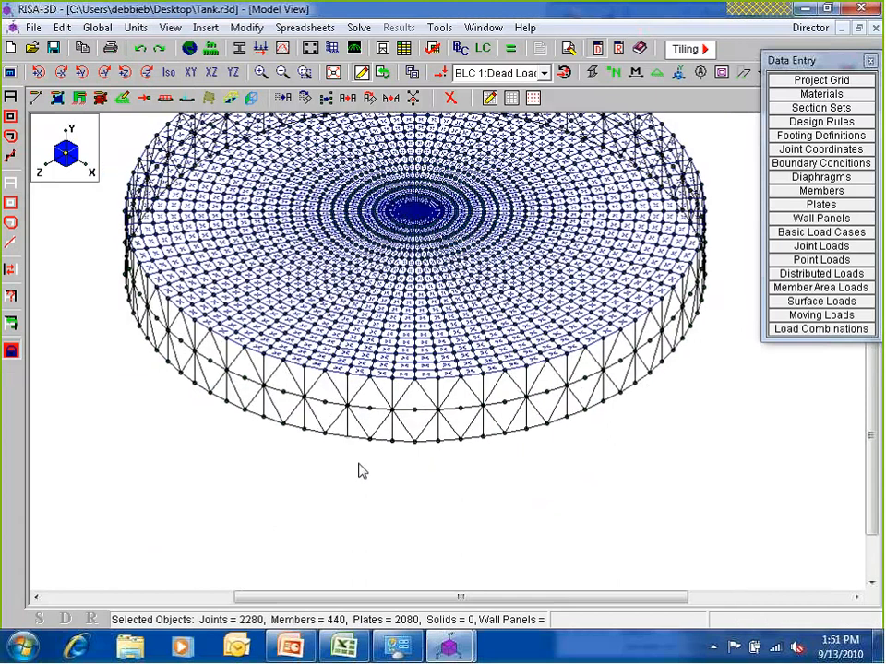
pyautogui.scroll(1, 427, 208)
pyautogui.scroll(4, 427, 208)
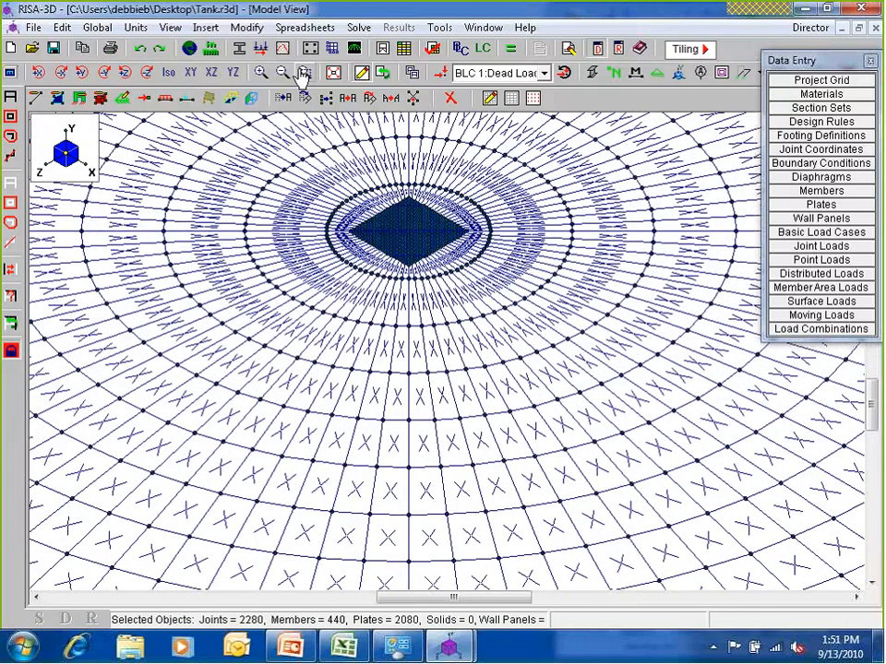
pyautogui.click(301, 73)
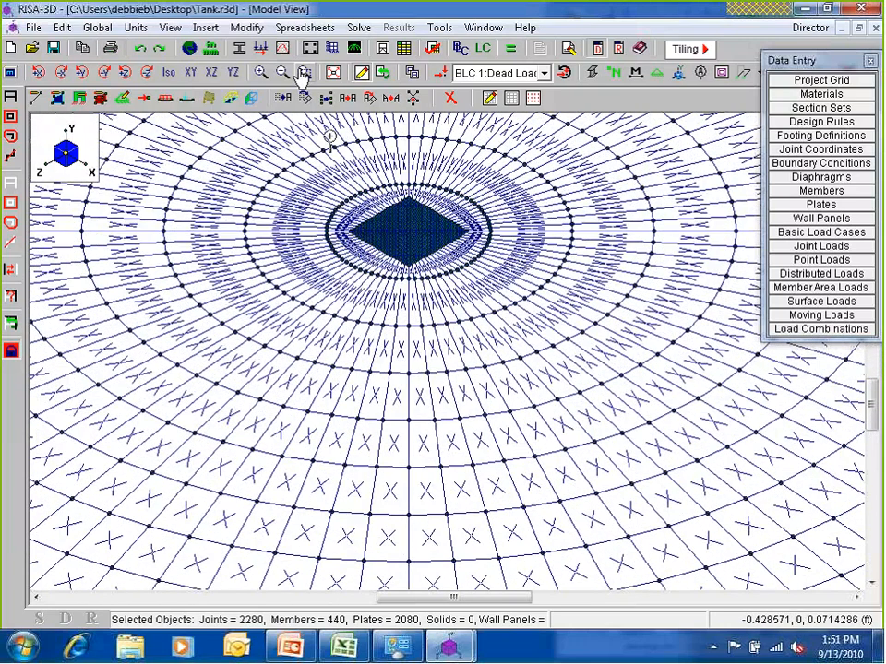
pyautogui.moveTo(391, 212); pyautogui.dragTo(449, 277)
pyautogui.scroll(2, 385, 265)
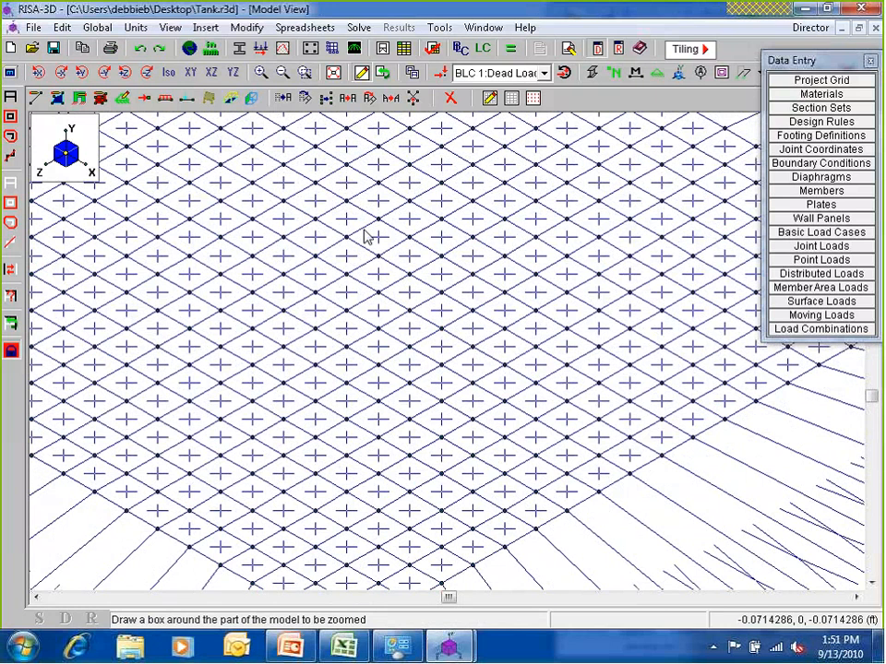
pyautogui.scroll(-3, 369, 240)
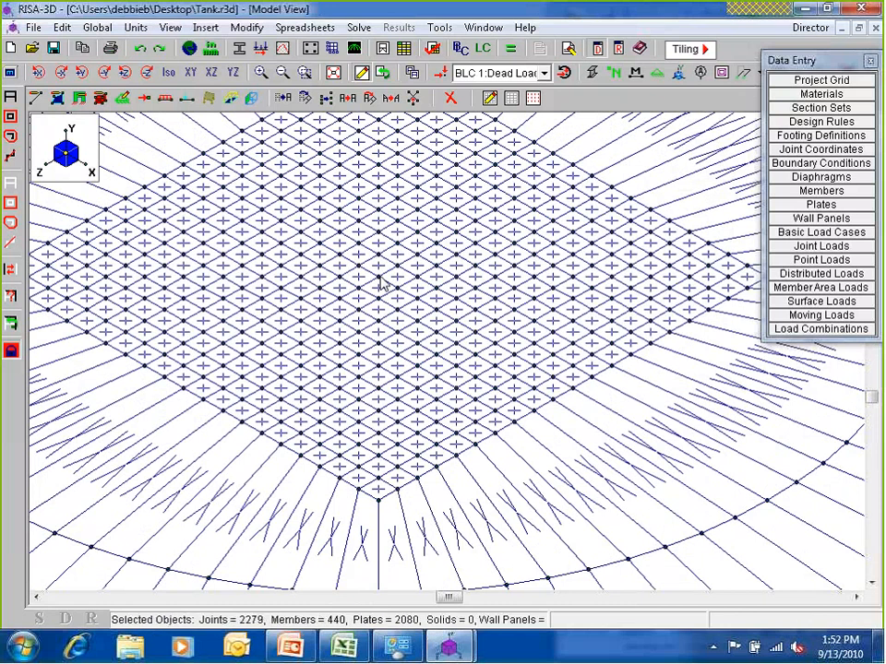
pyautogui.scroll(-6, 381, 284)
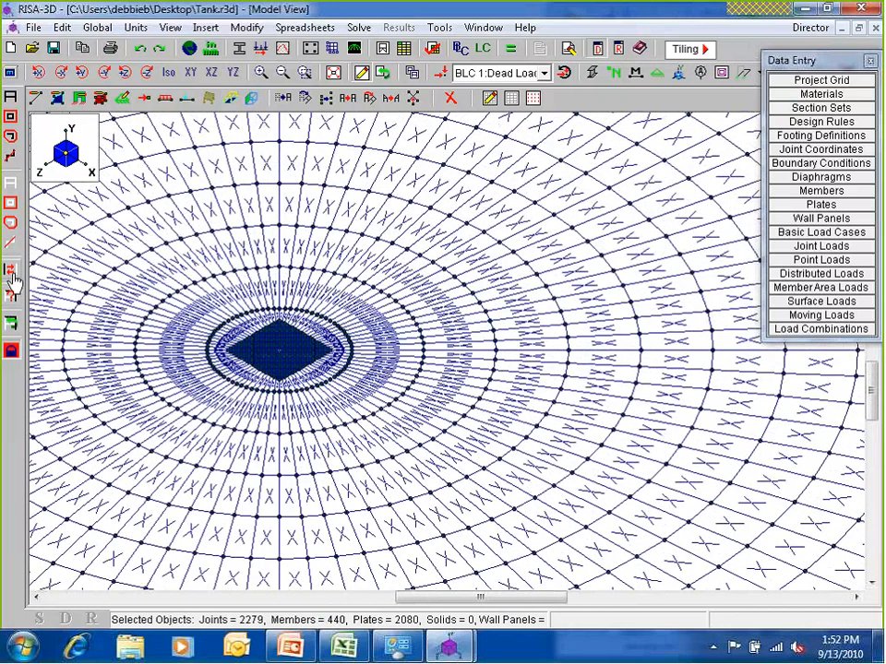
pyautogui.click(12, 273)
# - Copy the two selected joints straight down with a single linear Y increment
pyautogui.scroll(-4, 457, 309)
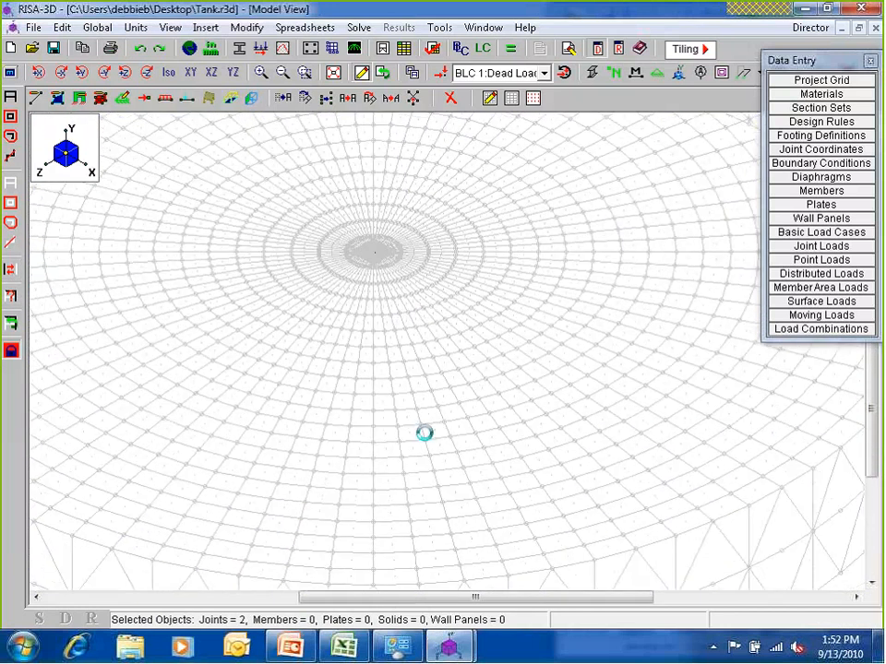
pyautogui.scroll(-3, 424, 433)
pyautogui.moveTo(437, 446); pyautogui.dragTo(462, 335, button='middle')
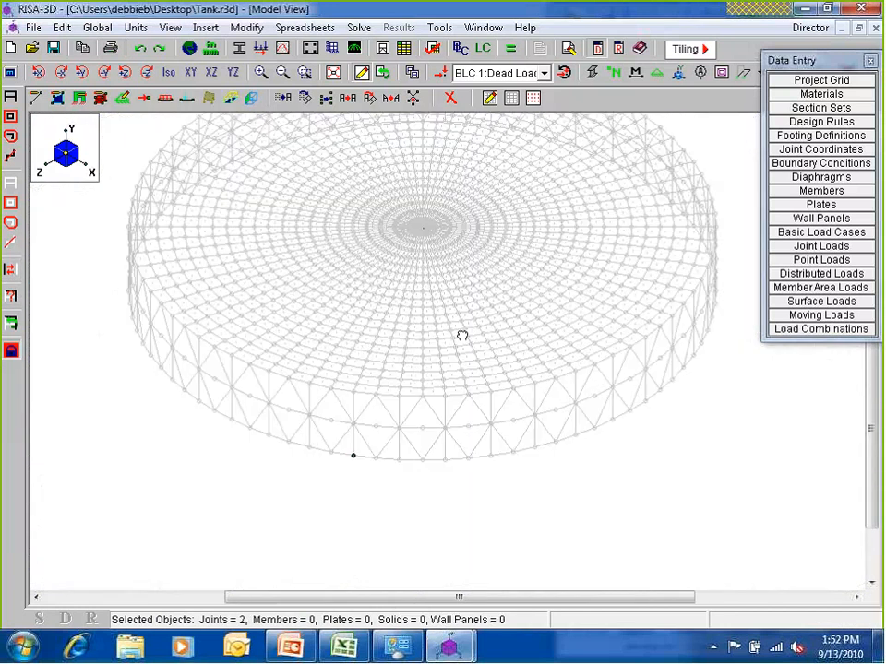
pyautogui.click(347, 99)
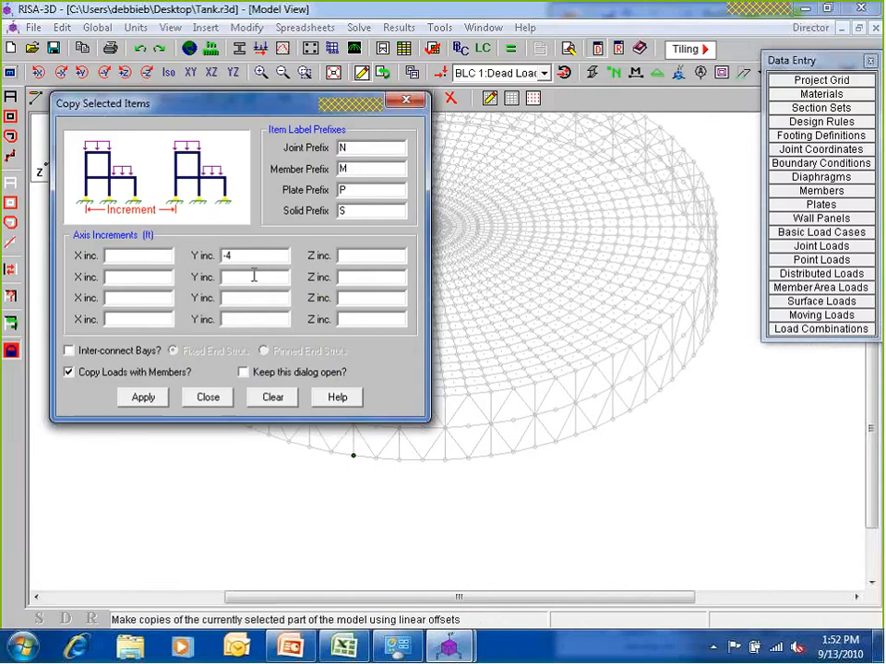
pyautogui.moveTo(242, 255); pyautogui.dragTo(188, 254)
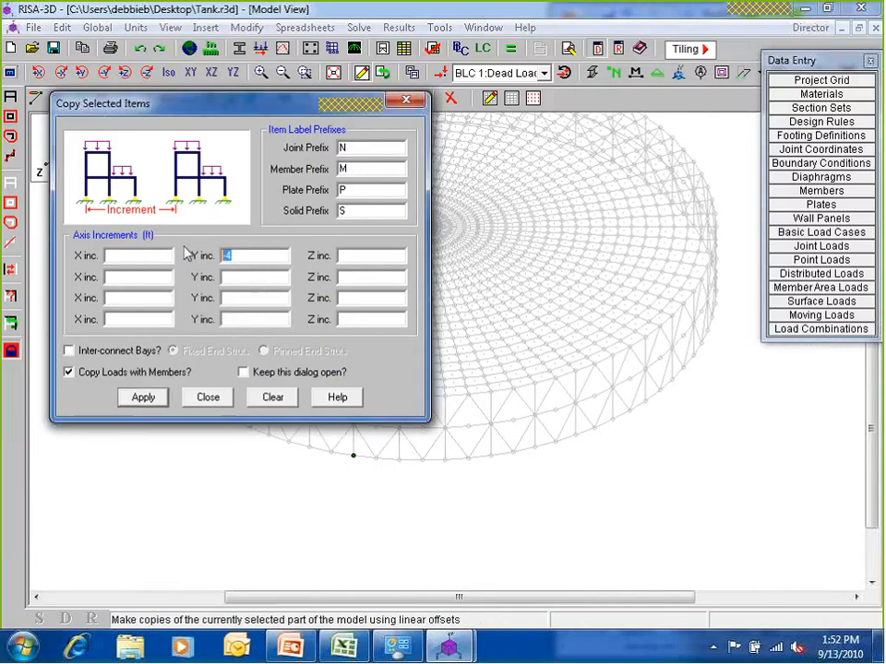
pyautogui.click(143, 396)
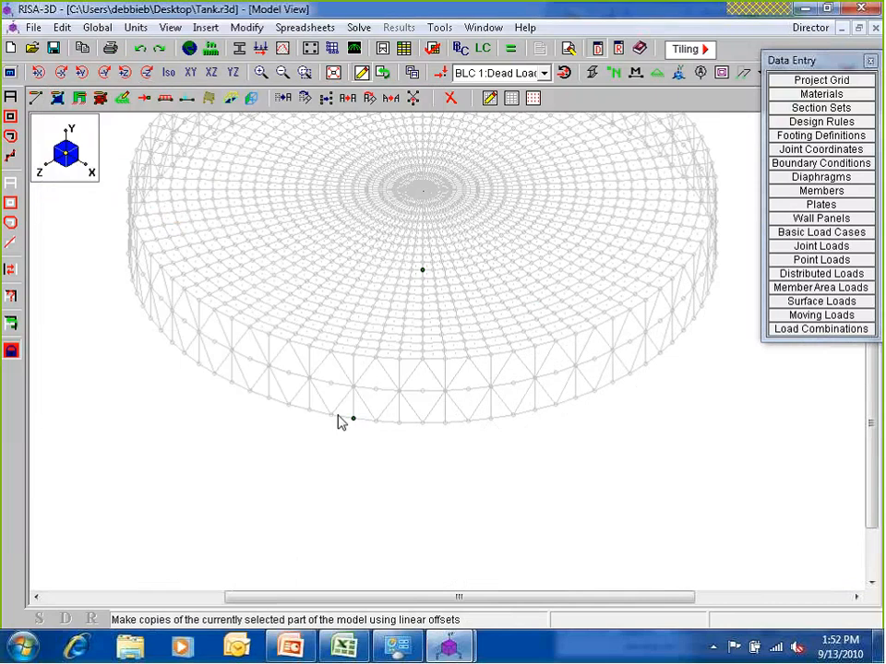
pyautogui.scroll(-3, 419, 394)
pyautogui.scroll(5, 426, 267)
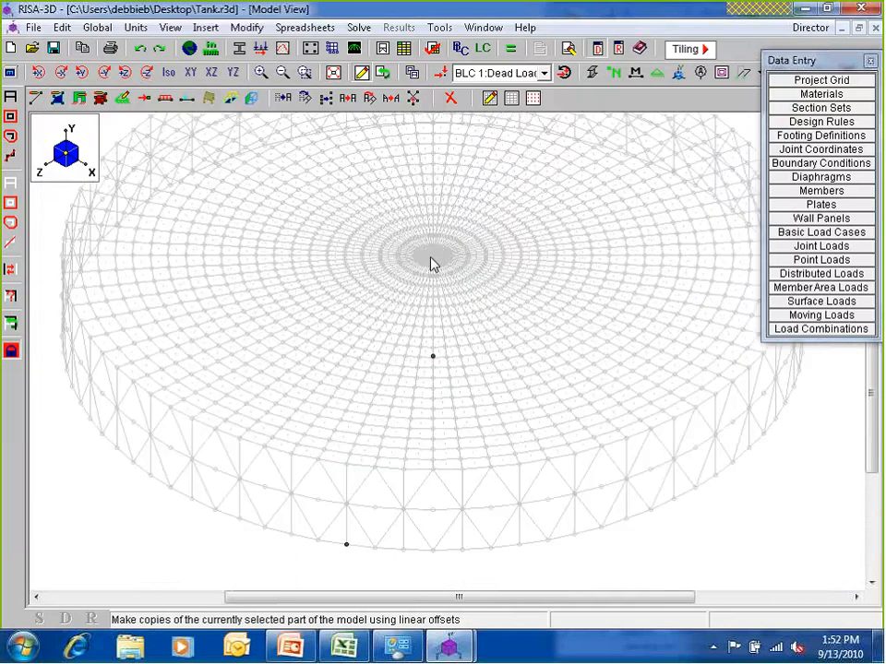
# - Draw two vertical members with the Column section set: one from the lower joint to the tank's bottom edge, one at its centre
pyautogui.scroll(-2, 439, 433)
pyautogui.scroll(-2, 460, 234)
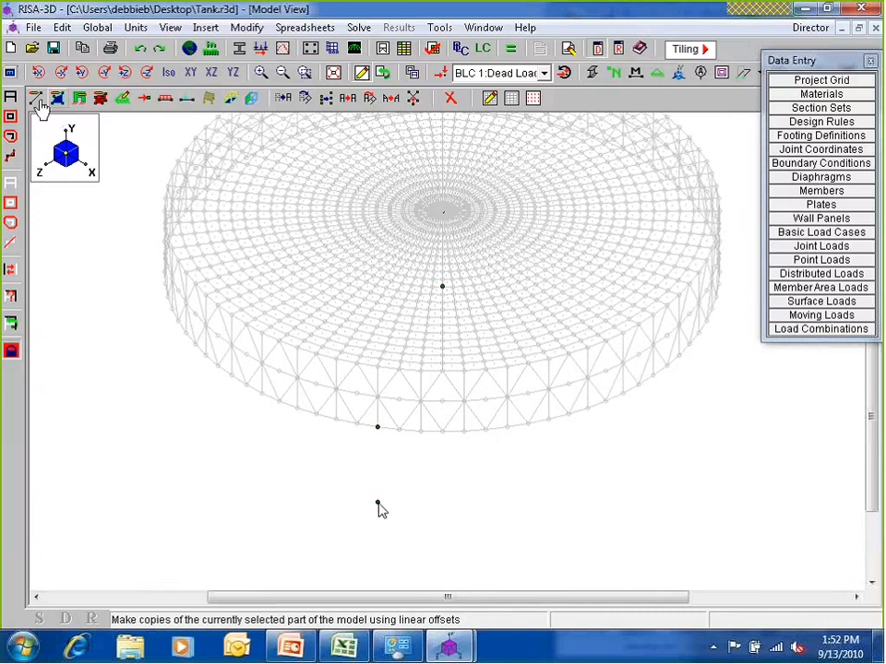
pyautogui.click(37, 97)
pyautogui.click(254, 199)
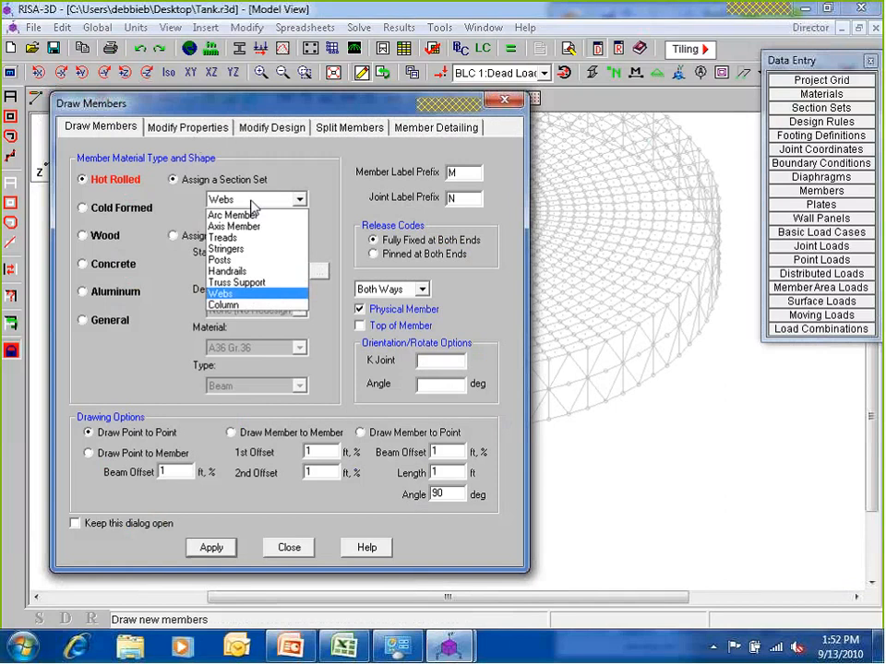
pyautogui.click(224, 305)
pyautogui.click(211, 547)
pyautogui.click(377, 503)
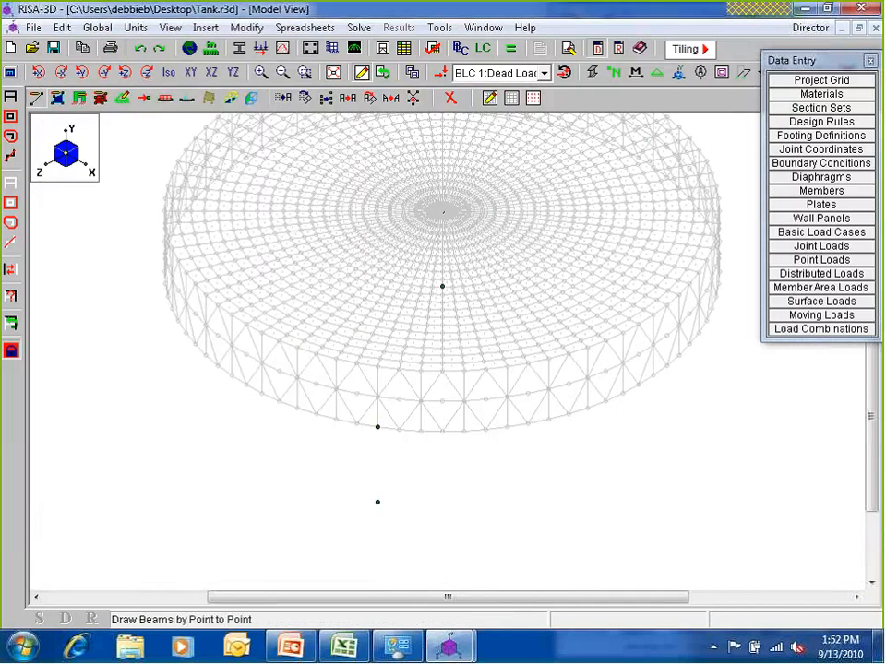
pyautogui.click(377, 427)
pyautogui.click(442, 212)
# - Assign a fixed boundary condition to the base joint of the edge column
pyautogui.click(122, 98)
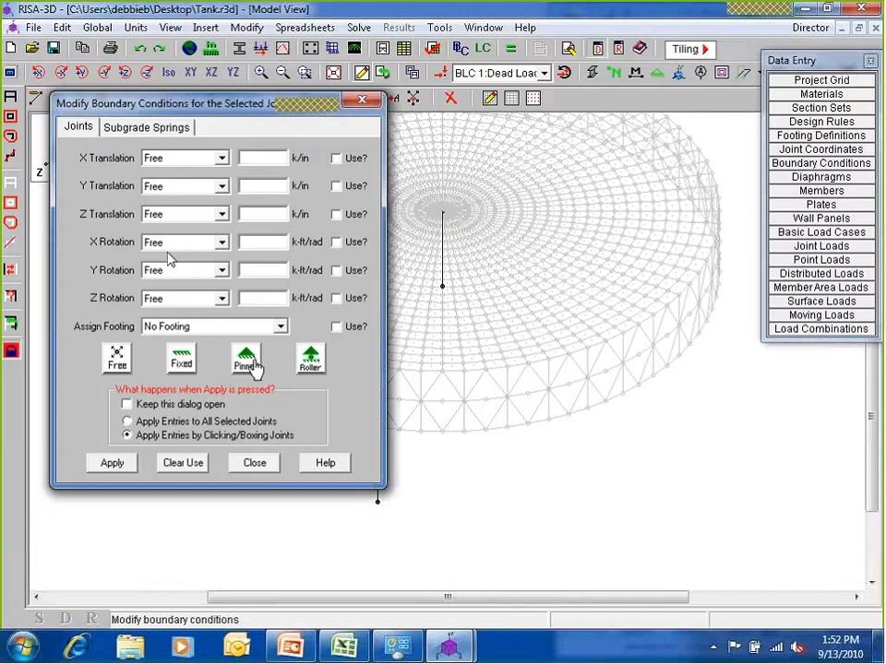
pyautogui.click(112, 461)
pyautogui.click(376, 503)
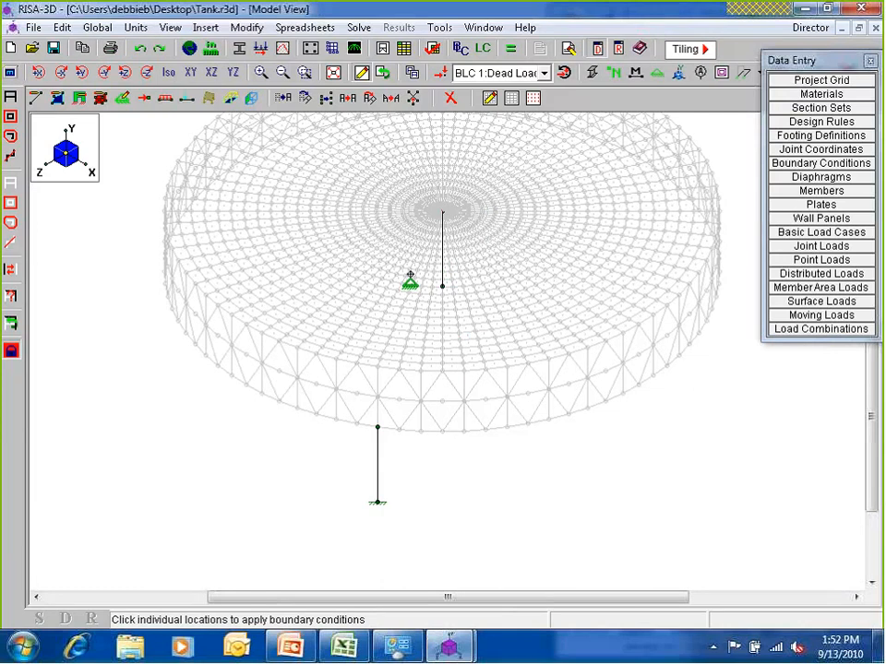
# - Unselect the centre column and rotate-copy the edge column 360 degrees about the Y axis in 10 increments
pyautogui.click(10, 222)
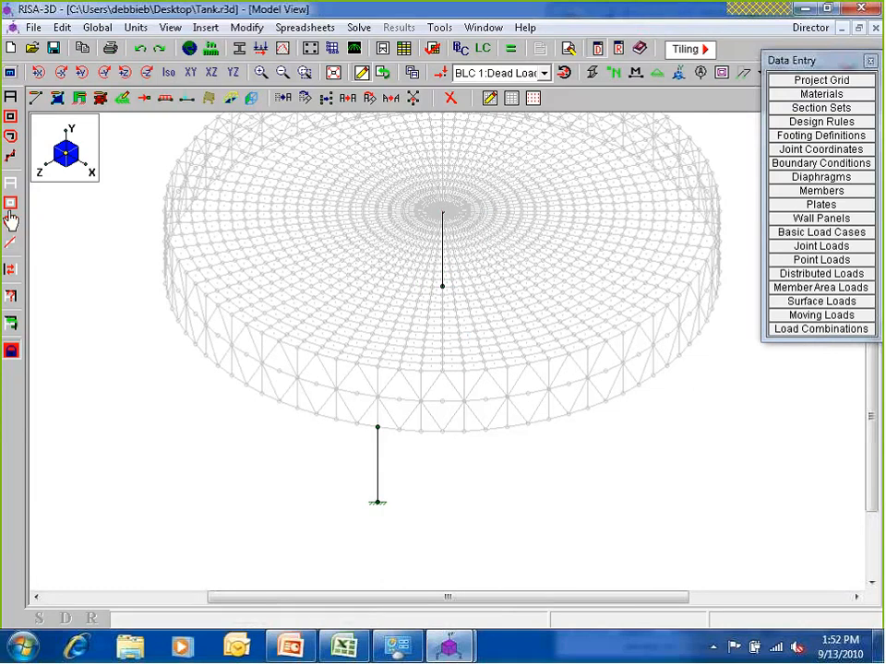
pyautogui.moveTo(384, 187); pyautogui.dragTo(489, 315)
pyautogui.click(369, 97)
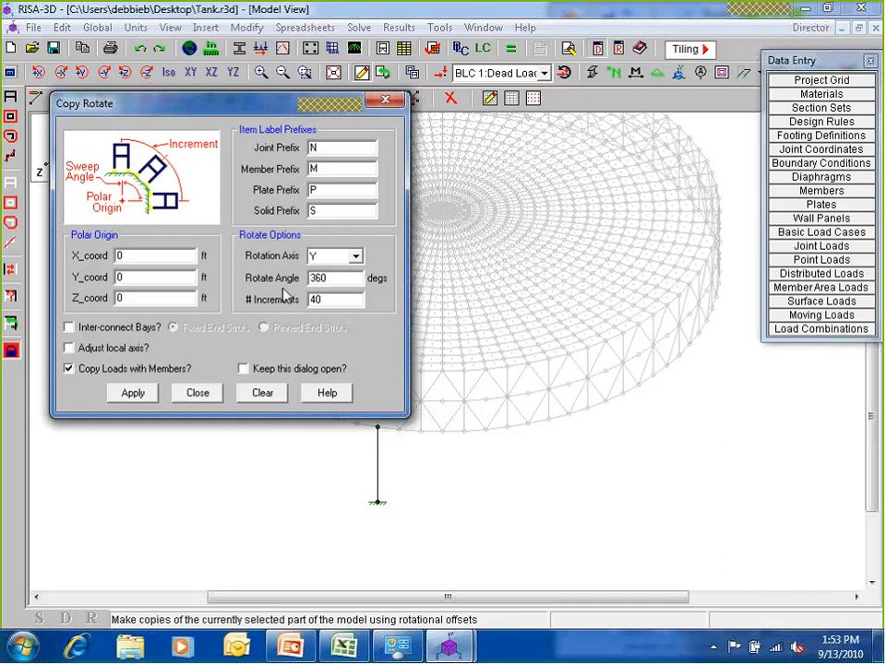
pyautogui.moveTo(309, 300); pyautogui.dragTo(703, 259)
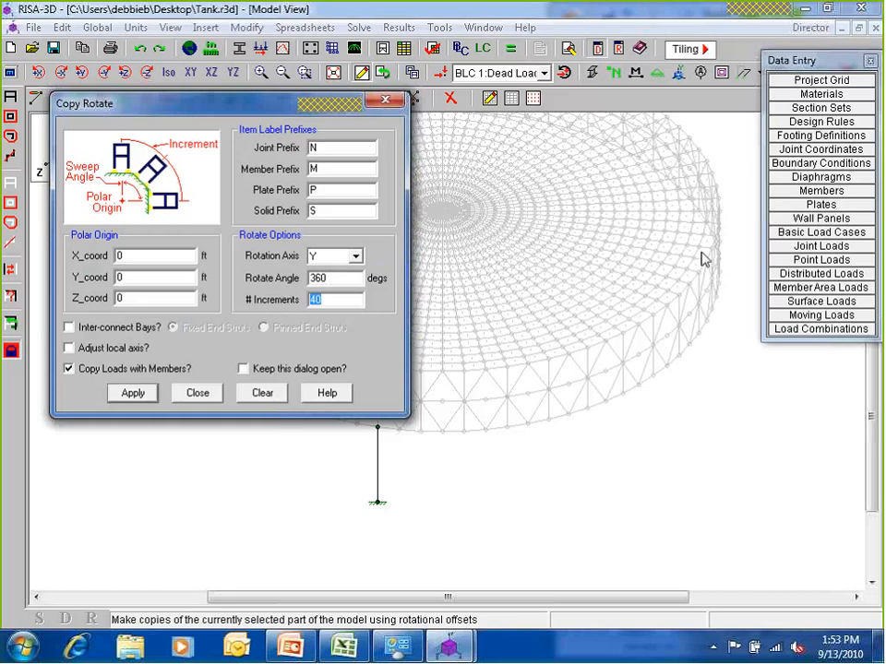
pyautogui.write('10')
pyautogui.click(133, 394)
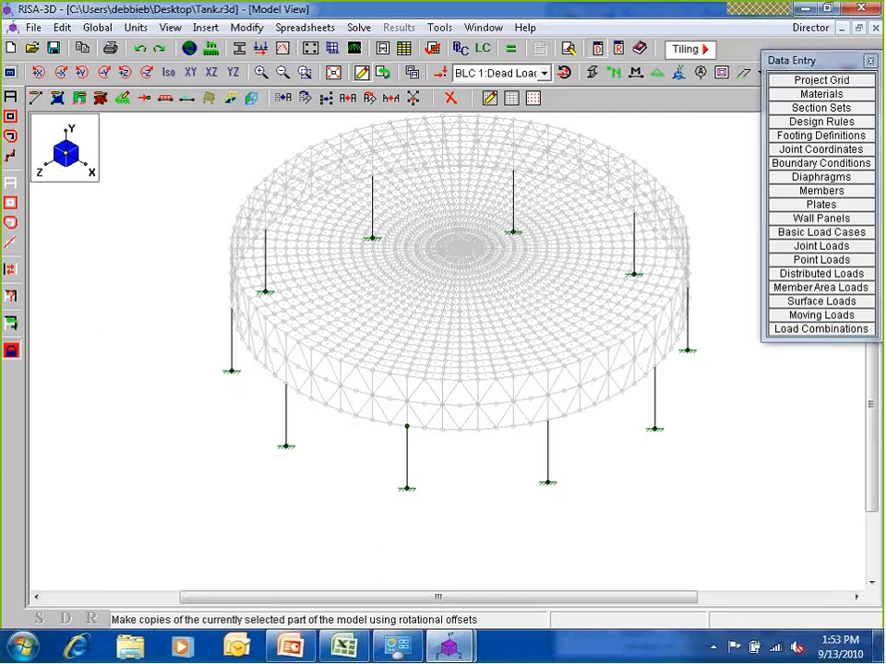
# - Add the top rim joints above the front and rear perimeter columns to the selection
pyautogui.scroll(1, 399, 367)
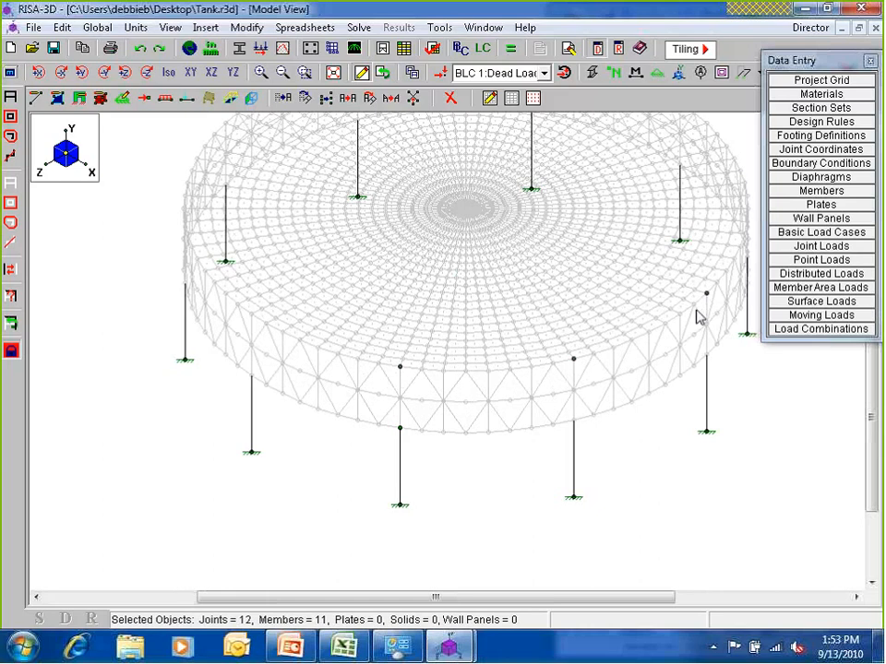
pyautogui.moveTo(695, 310); pyautogui.dragTo(605, 447, button='middle')
pyautogui.scroll(2, 609, 208)
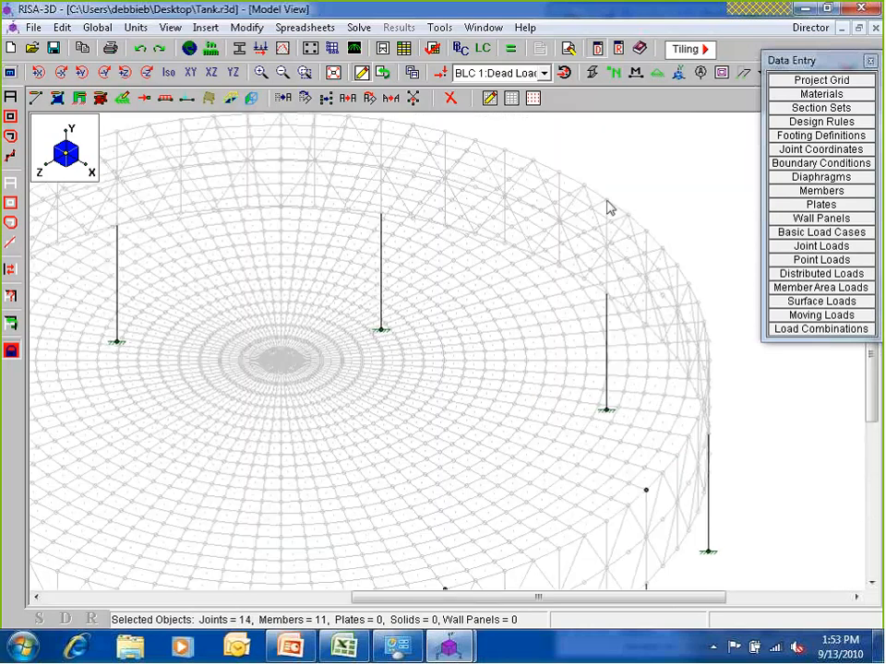
pyautogui.click(606, 201)
pyautogui.scroll(-1, 604, 201)
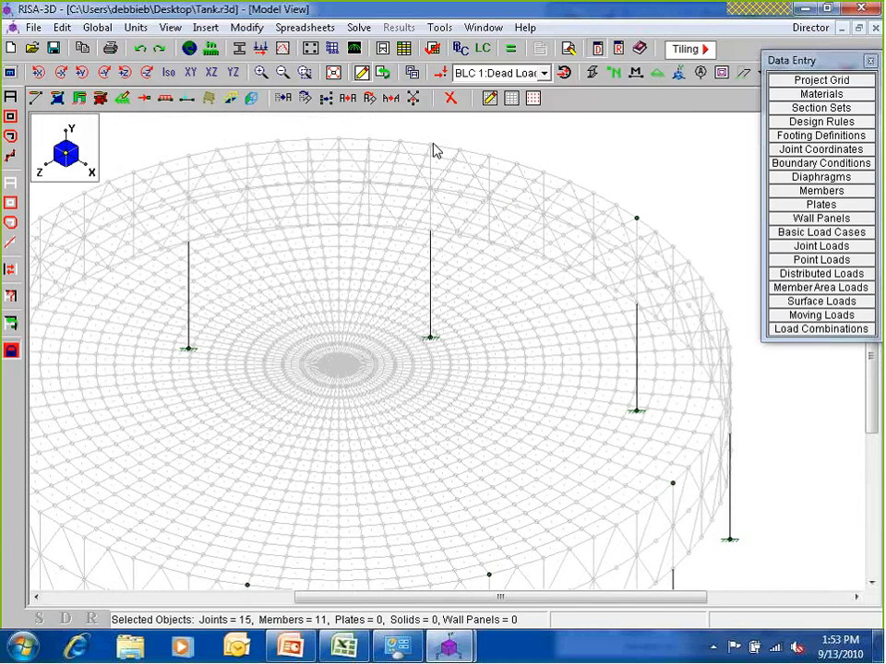
pyautogui.click(187, 156)
pyautogui.moveTo(213, 256); pyautogui.dragTo(484, 228, button='middle')
pyautogui.click(276, 218)
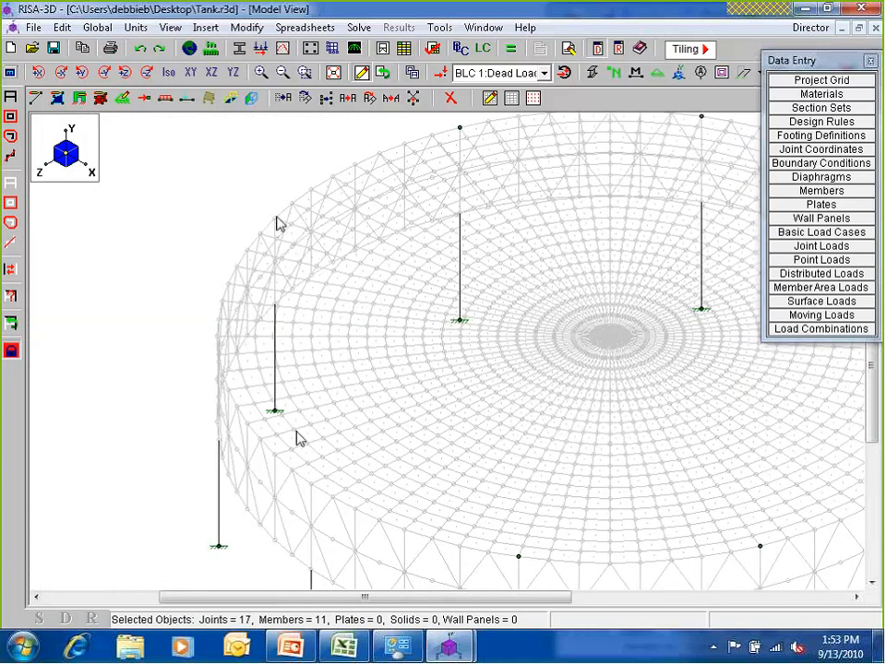
pyautogui.scroll(-2, 297, 432)
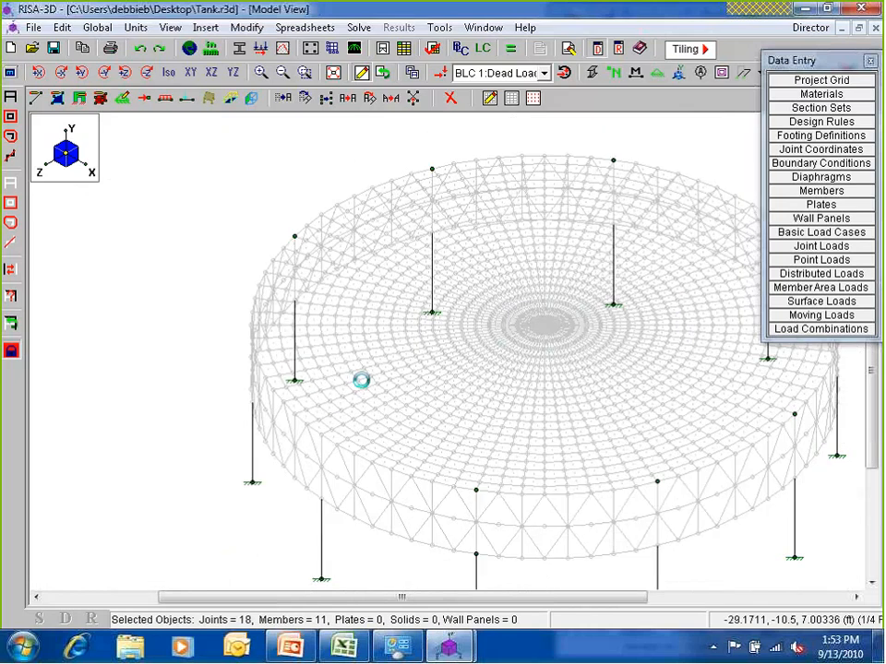
# - Add the two remaining top rim joints above the columns on the tank's negative-X side to the selection
pyautogui.keyDown('ctrl'); pyautogui.moveTo(361, 379); pyautogui.dragTo(322, 317, button='middle'); pyautogui.keyUp('ctrl')
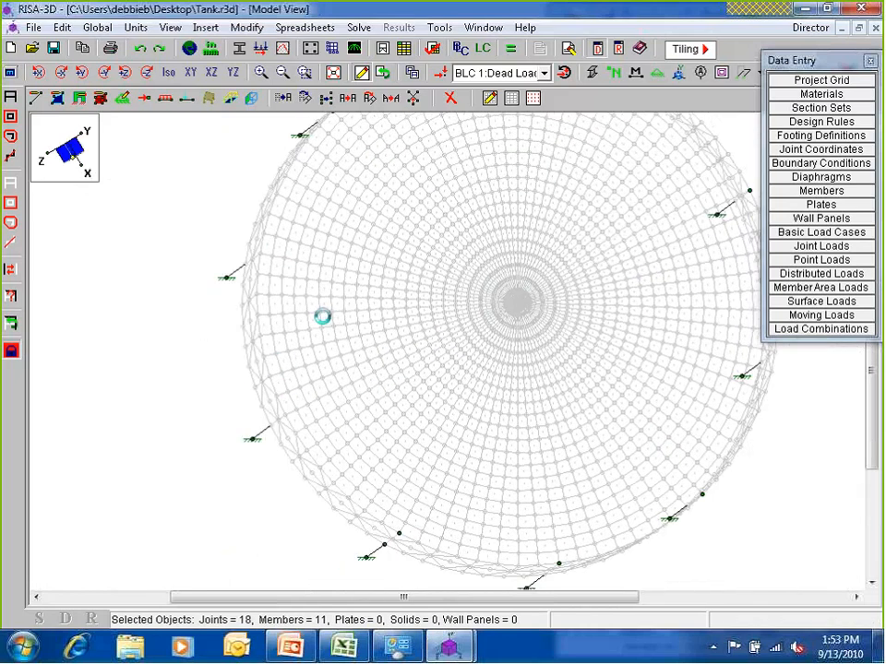
pyautogui.scroll(2, 269, 249)
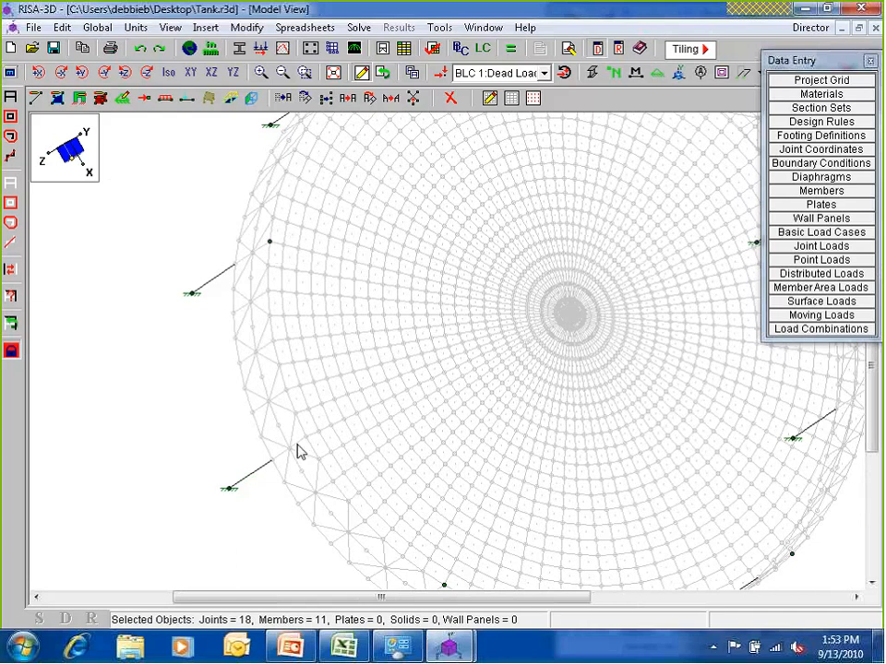
pyautogui.scroll(-1, 268, 461)
pyautogui.moveTo(572, 304); pyautogui.dragTo(511, 259, button='middle')
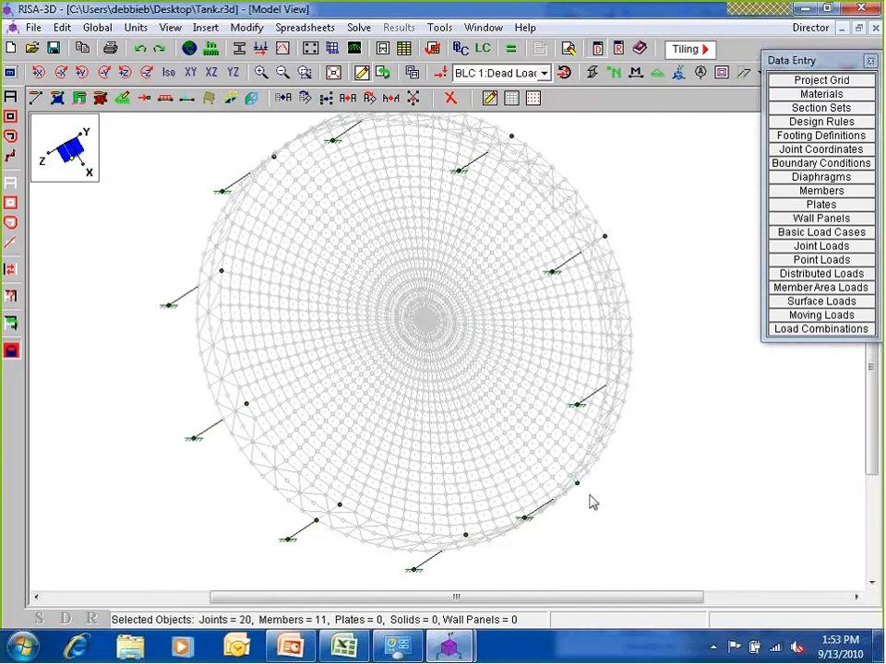
# - Unselect all columns and their base joints in an elevation view, keeping the top rim joints, and restore the isometric view
pyautogui.click(212, 73)
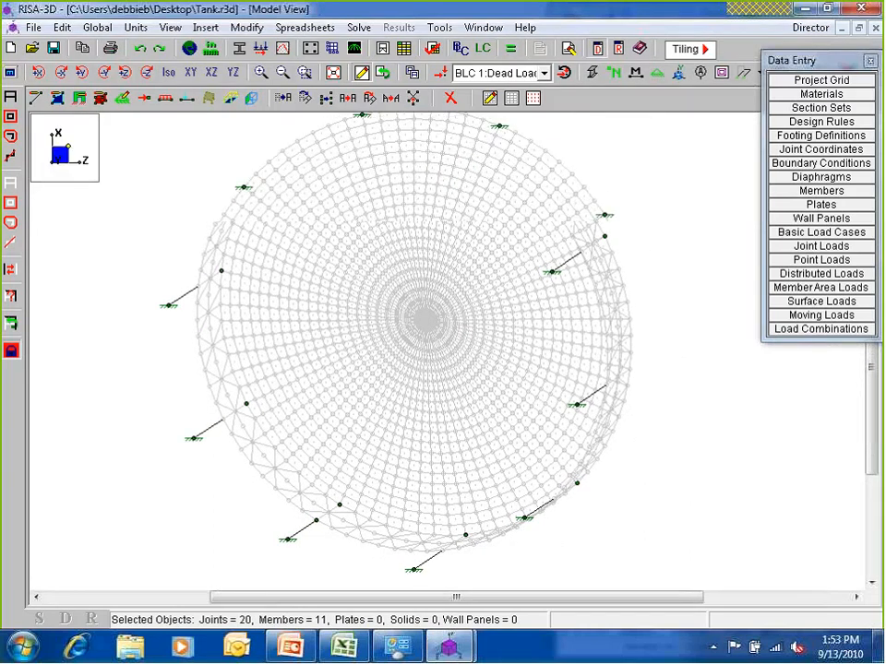
pyautogui.click(191, 73)
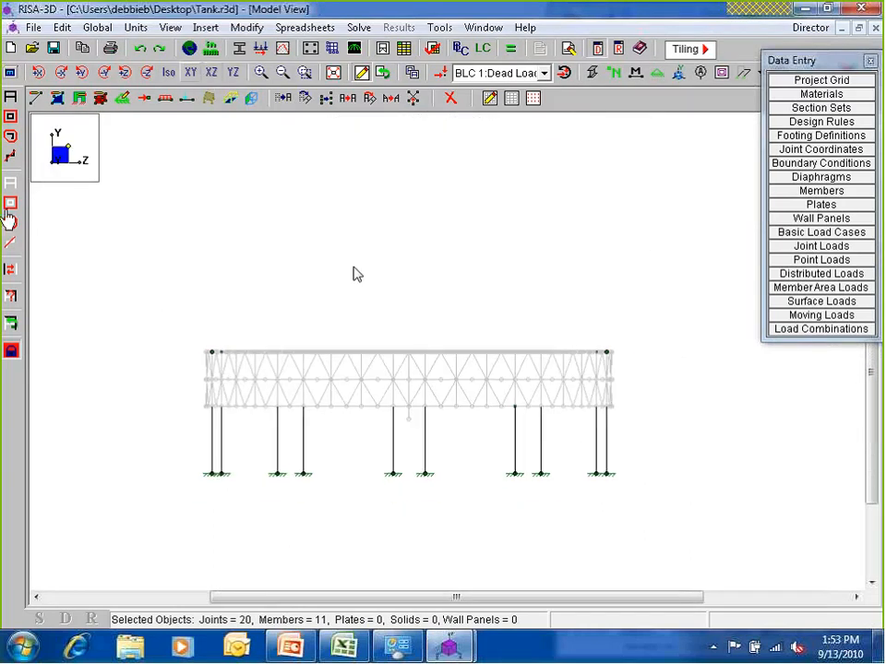
pyautogui.moveTo(145, 386); pyautogui.dragTo(686, 542)
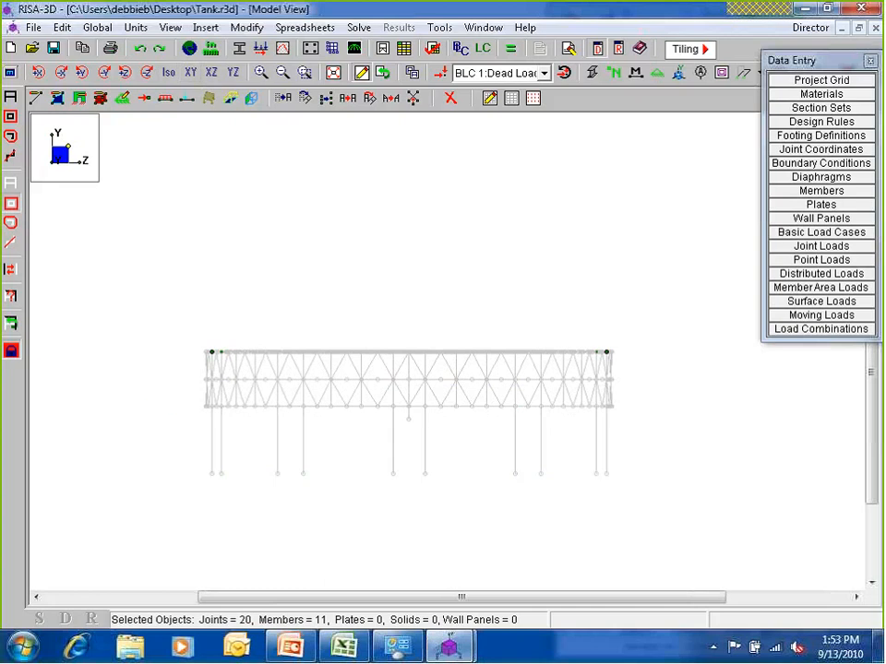
pyautogui.click(168, 72)
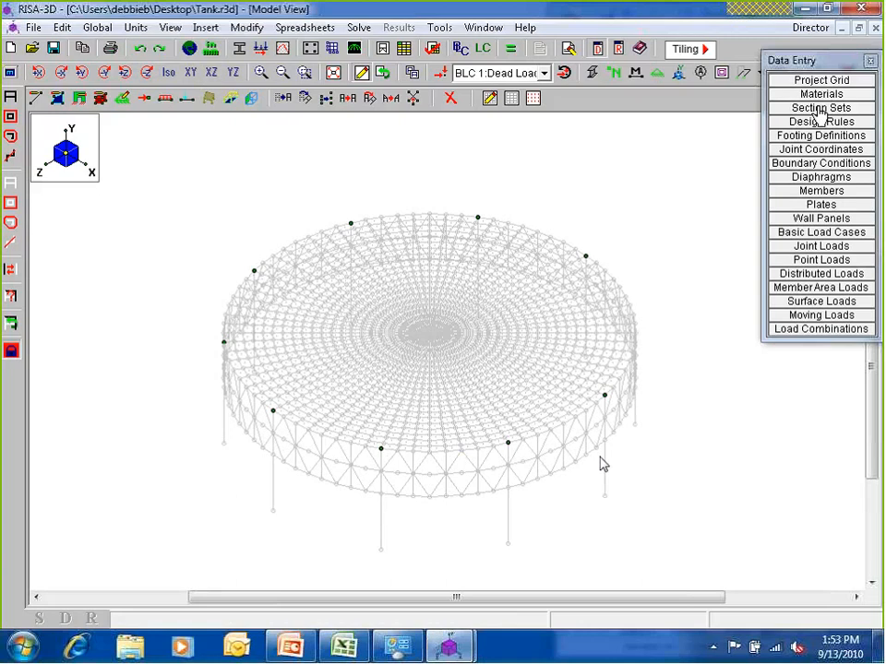
# - Set new members to have their shape assigned directly, with the hot-rolled wide flange W14X99 as start shape
pyautogui.click(36, 98)
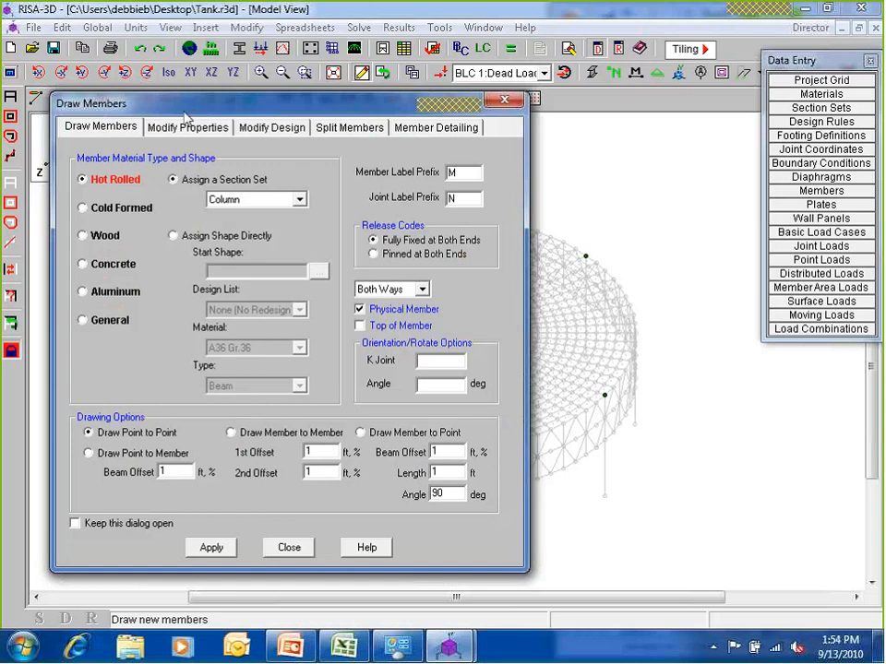
pyautogui.moveTo(183, 110)
pyautogui.mouseDown()
pyautogui.moveTo(351, 81)
pyautogui.moveTo(399, 83)
pyautogui.mouseUp()
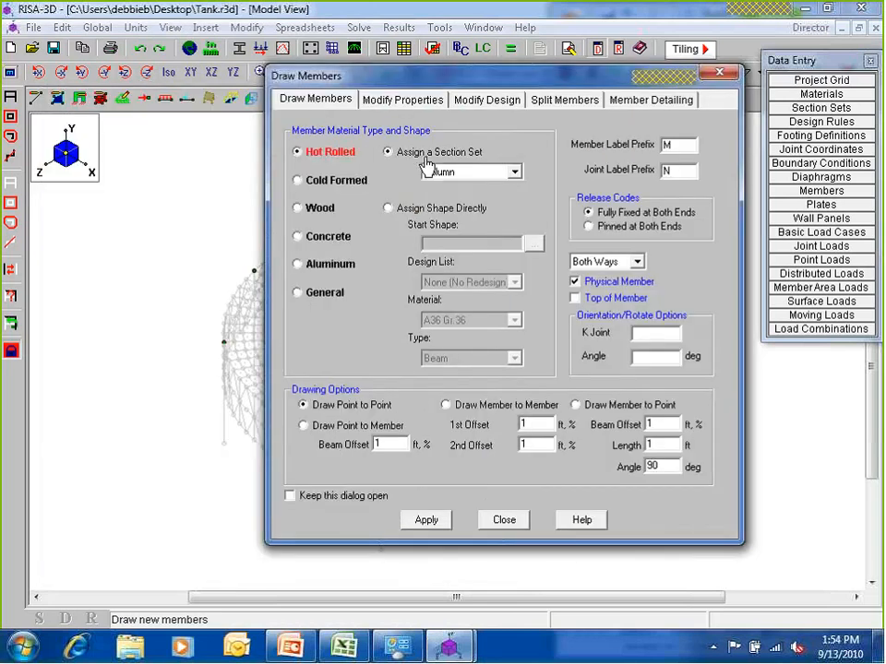
pyautogui.click(391, 211)
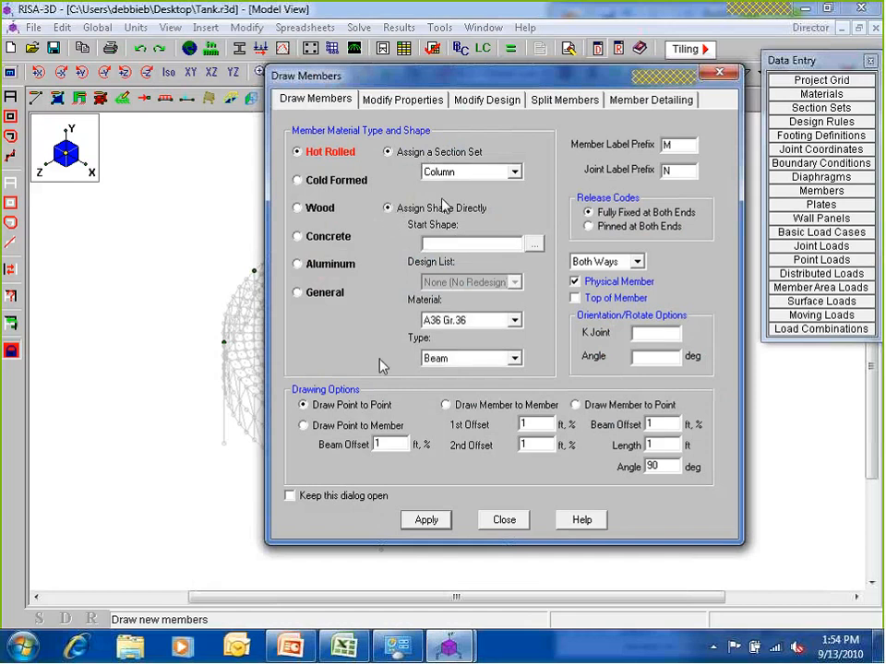
pyautogui.click(535, 245)
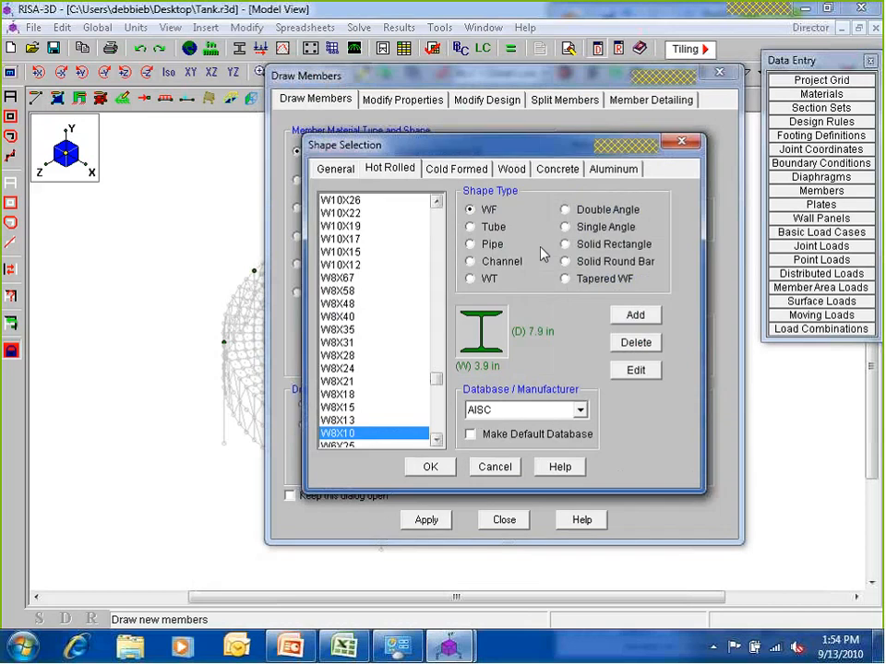
pyautogui.scroll(6, 445, 303)
pyautogui.scroll(10, 445, 291)
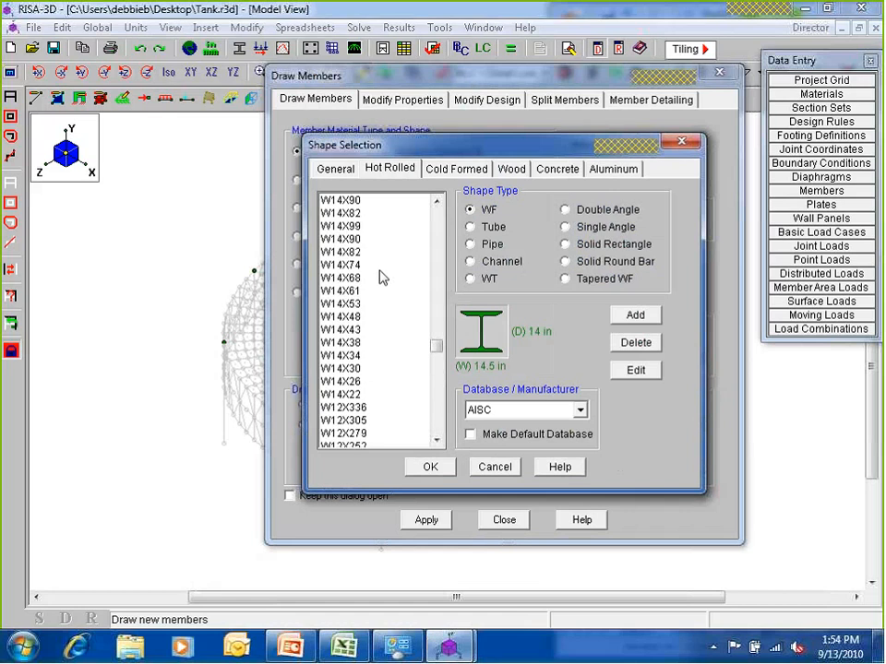
pyautogui.scroll(1, 382, 277)
pyautogui.click(364, 240)
pyautogui.press('Up')
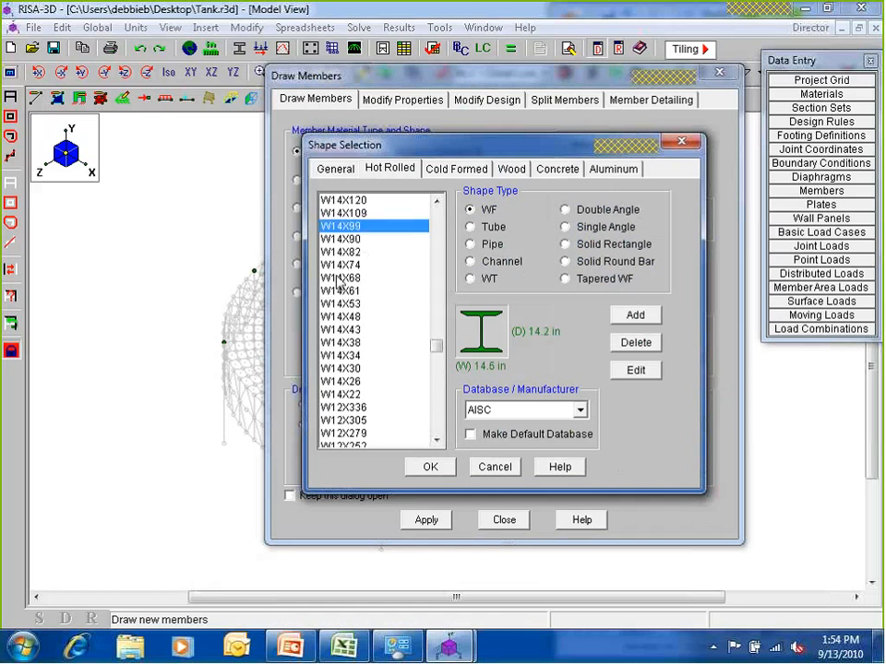
pyautogui.click(430, 466)
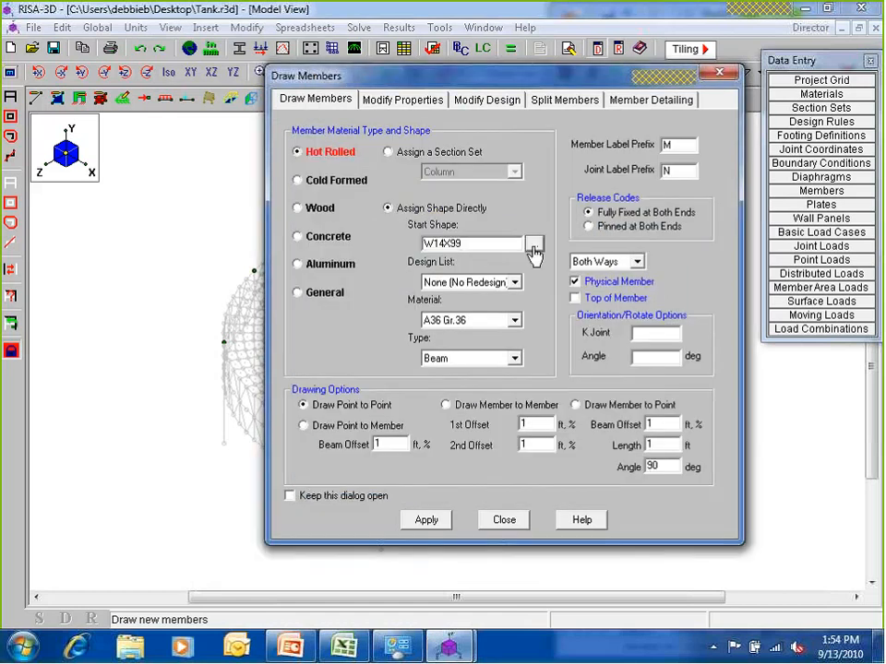
# - Set the design list to Wide Flange, material A992 and type Beam, and apply the settings for point-to-point drawing
pyautogui.click(514, 282)
pyautogui.click(462, 305)
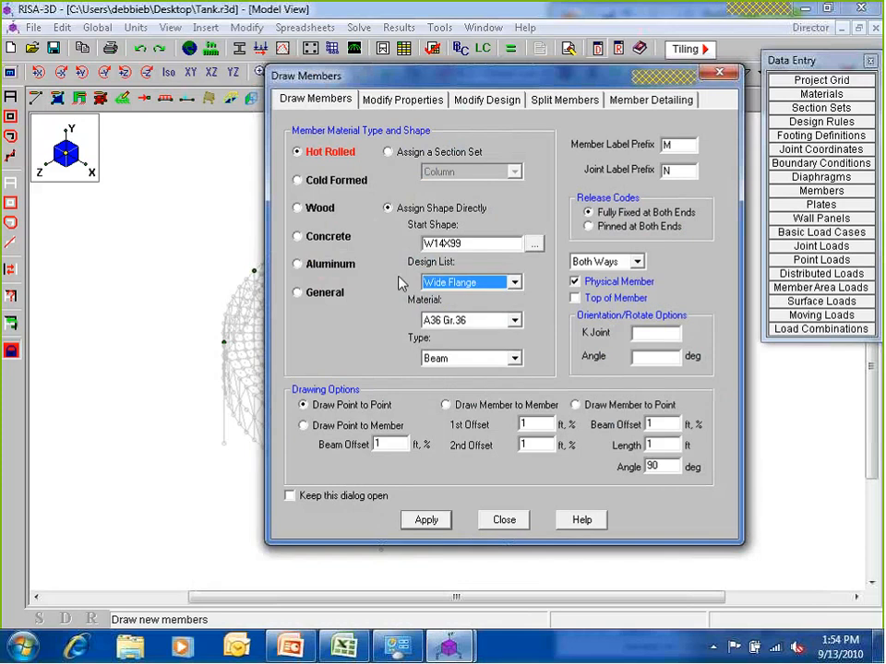
pyautogui.click(514, 320)
pyautogui.click(434, 359)
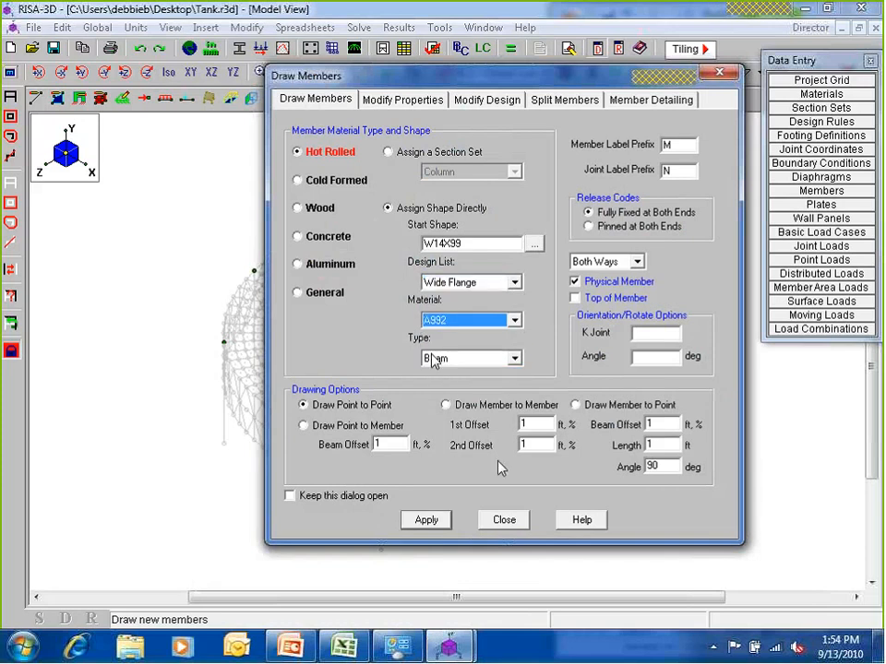
pyautogui.click(433, 359)
pyautogui.click(438, 368)
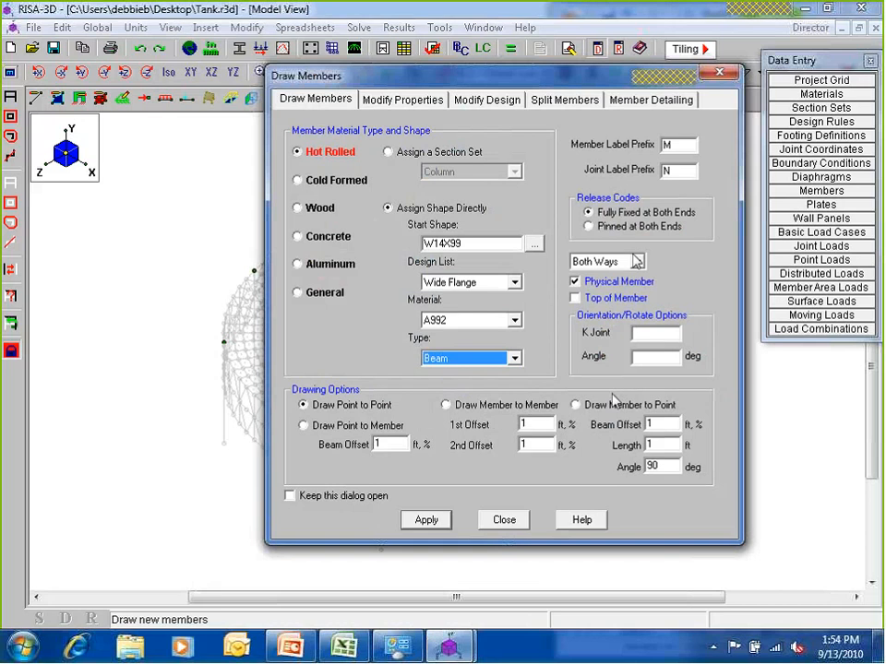
pyautogui.press('Return')
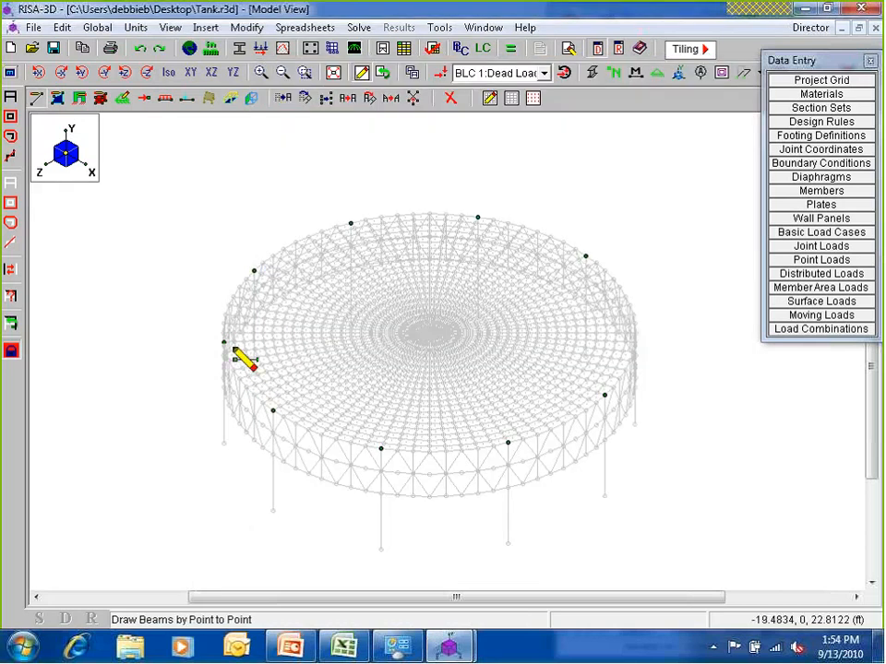
# - Select the missing top rim joint above the perimeter column on the tank's positive-X side
pyautogui.scroll(3, 573, 344)
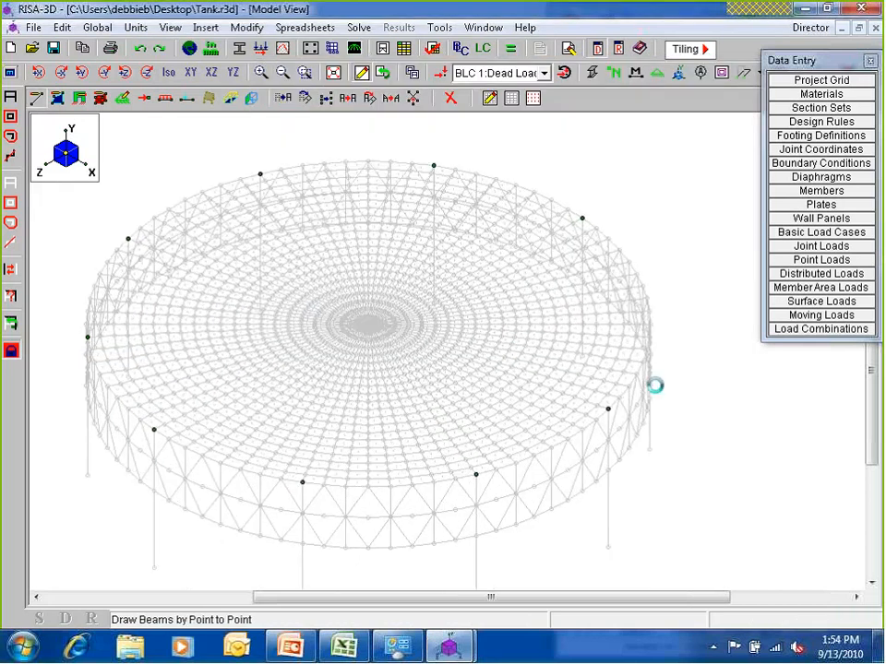
pyautogui.keyDown('ctrl'); pyautogui.moveTo(652, 384); pyautogui.dragTo(609, 293, button='middle'); pyautogui.keyUp('ctrl')
pyautogui.scroll(2, 611, 289)
pyautogui.moveTo(638, 217); pyautogui.dragTo(614, 294, button='middle')
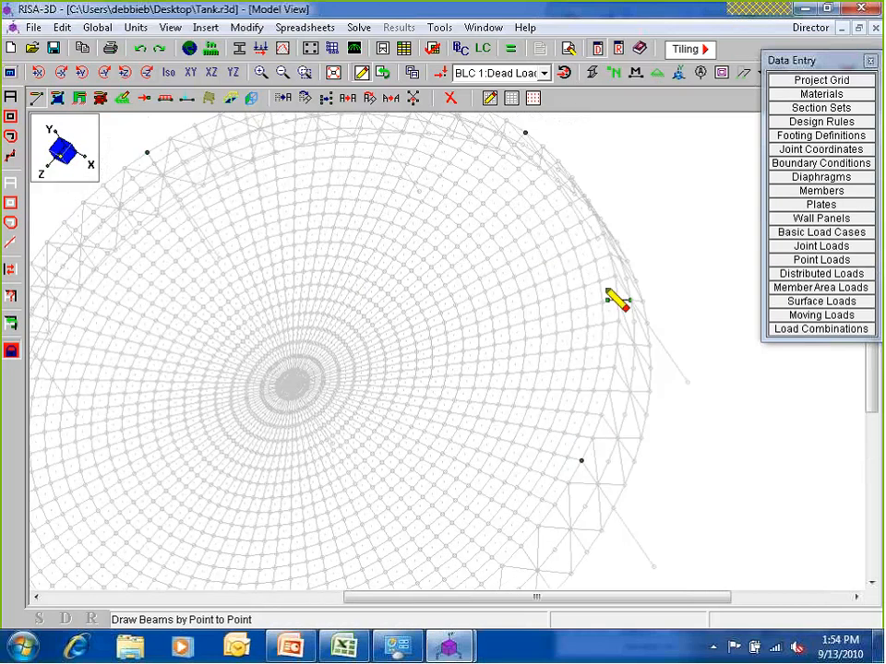
pyautogui.scroll(3, 617, 297)
pyautogui.click(622, 285)
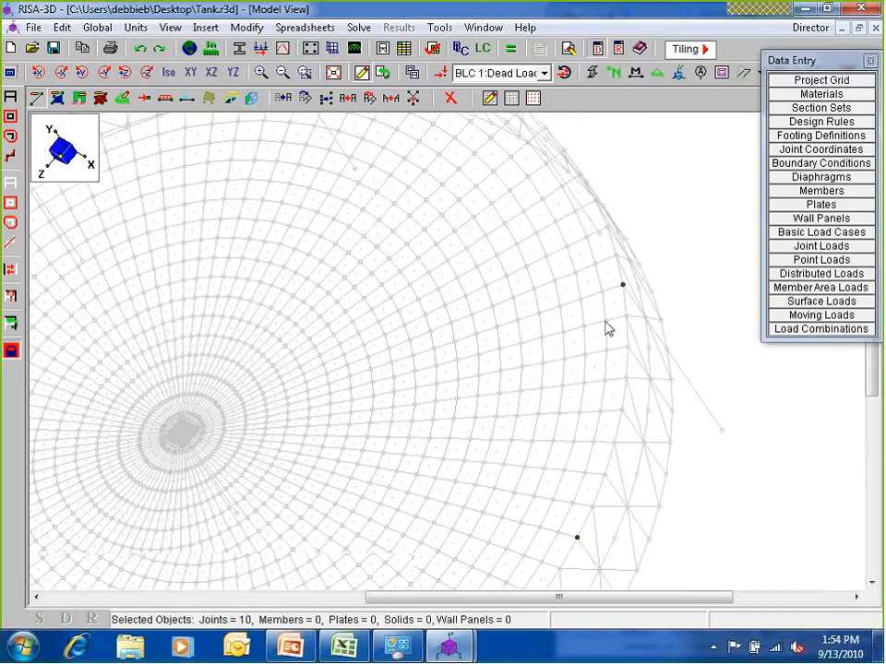
# - Reapply the W14X99 point-to-point beam drawing settings and draw the first beam across the tank between two opposite rim joints
pyautogui.scroll(-5, 657, 340)
pyautogui.moveTo(458, 375); pyautogui.dragTo(73, 221, button='middle')
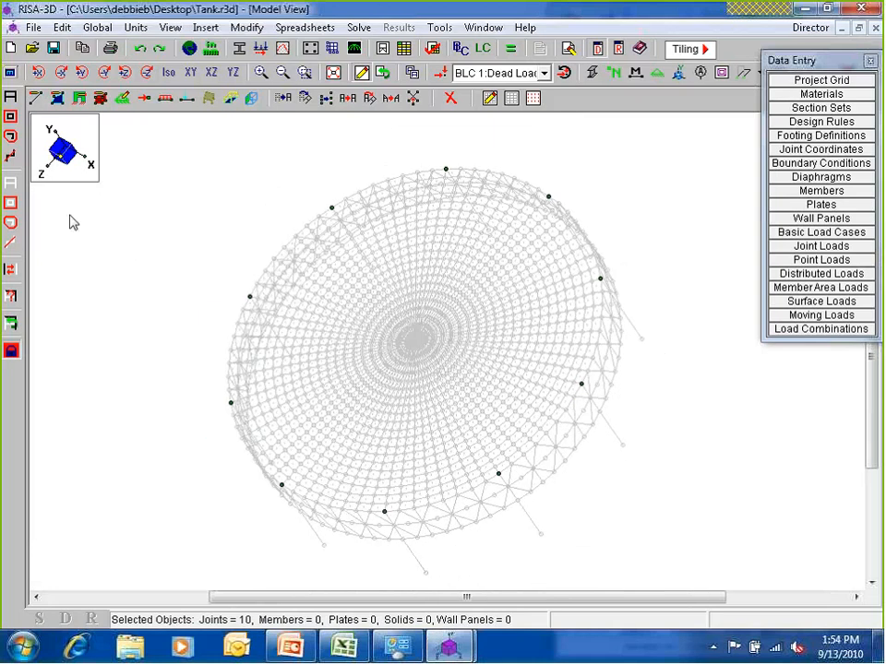
pyautogui.rightClick(223, 180)
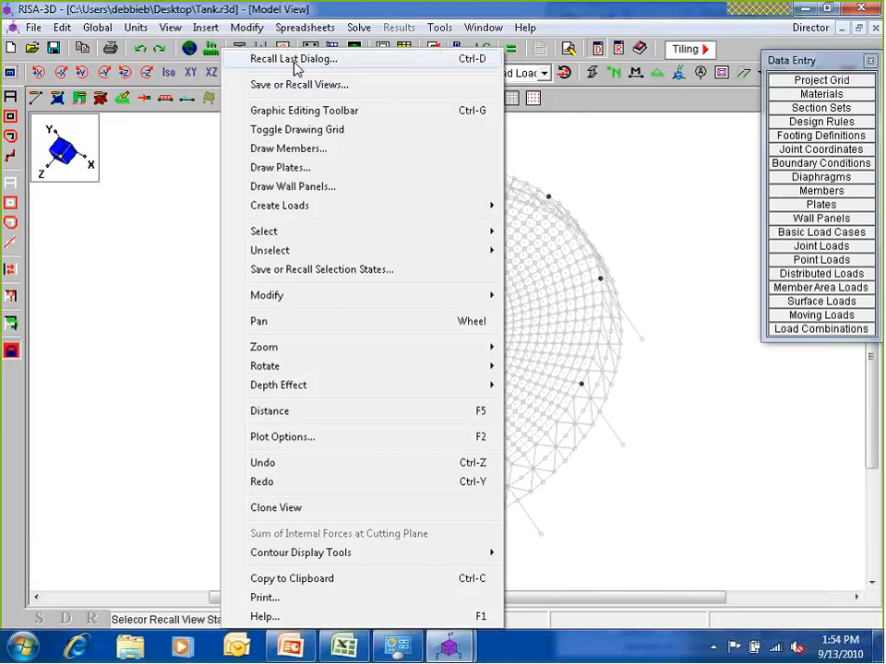
pyautogui.click(295, 61)
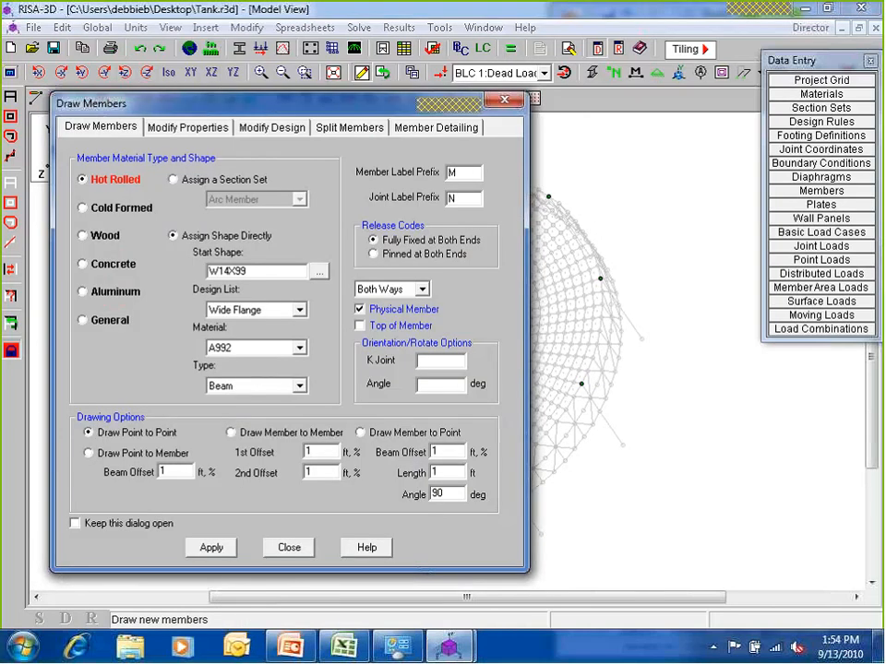
pyautogui.click(214, 551)
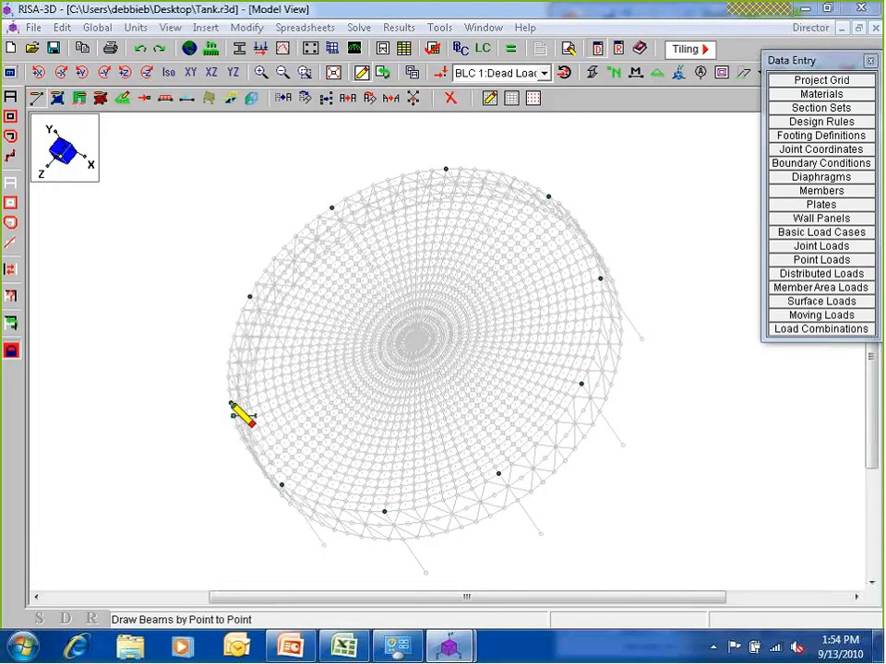
pyautogui.click(231, 402)
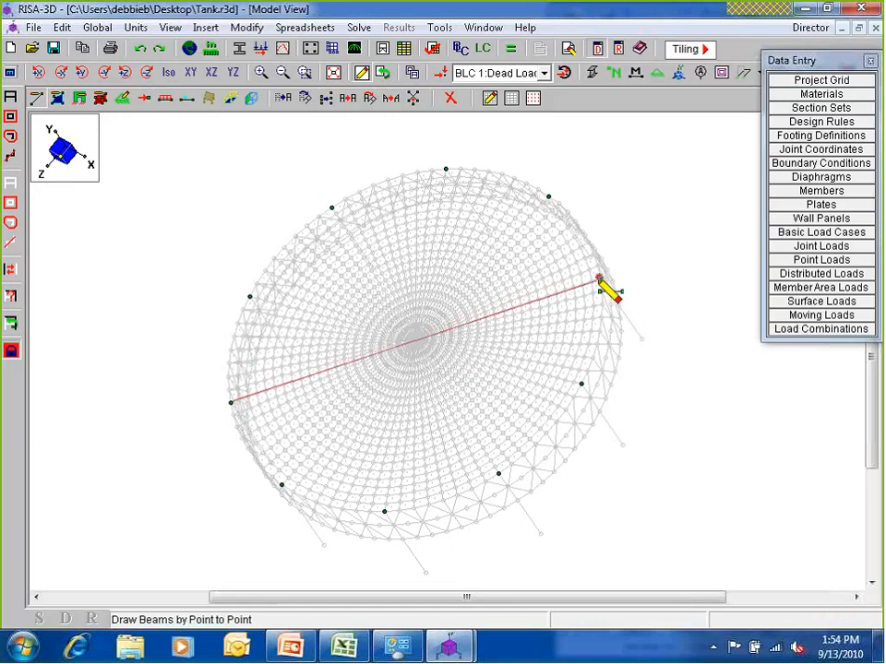
pyautogui.click(600, 278)
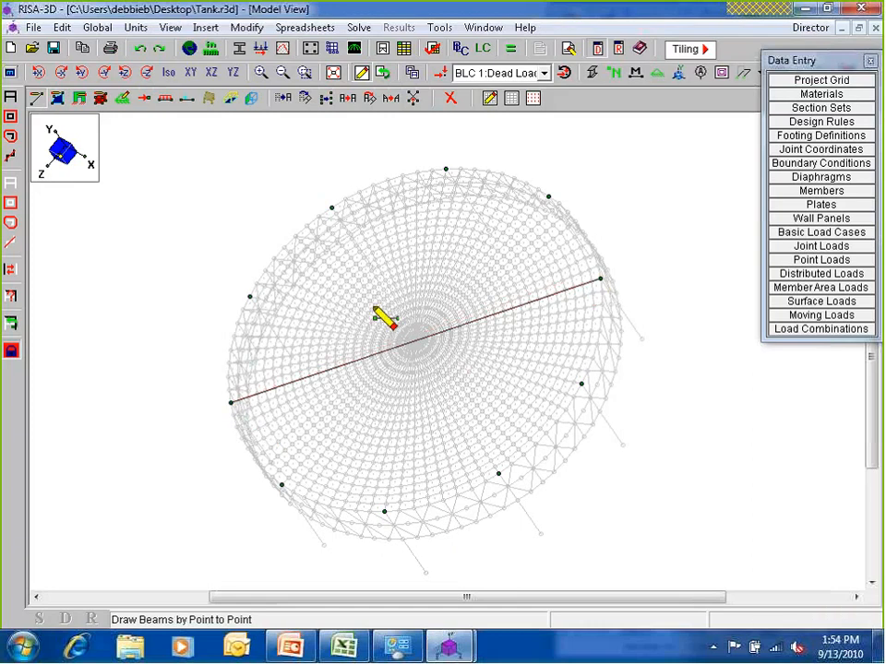
# - Draw four more beams through the tank's center, connecting each remaining pair of diametrically opposite selected rim joints
pyautogui.click(498, 473)
pyautogui.click(331, 208)
pyautogui.click(446, 171)
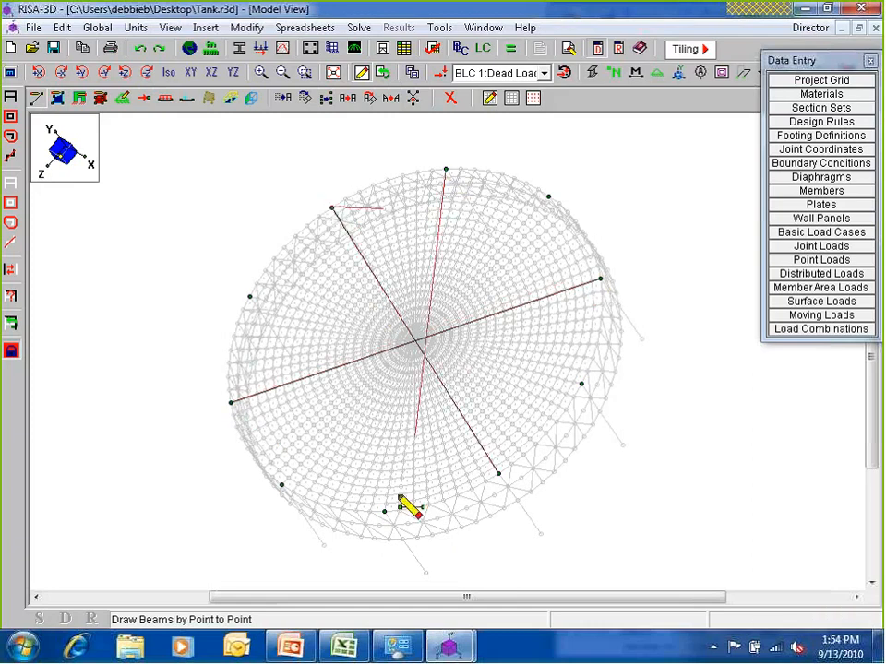
pyautogui.click(383, 510)
pyautogui.click(283, 485)
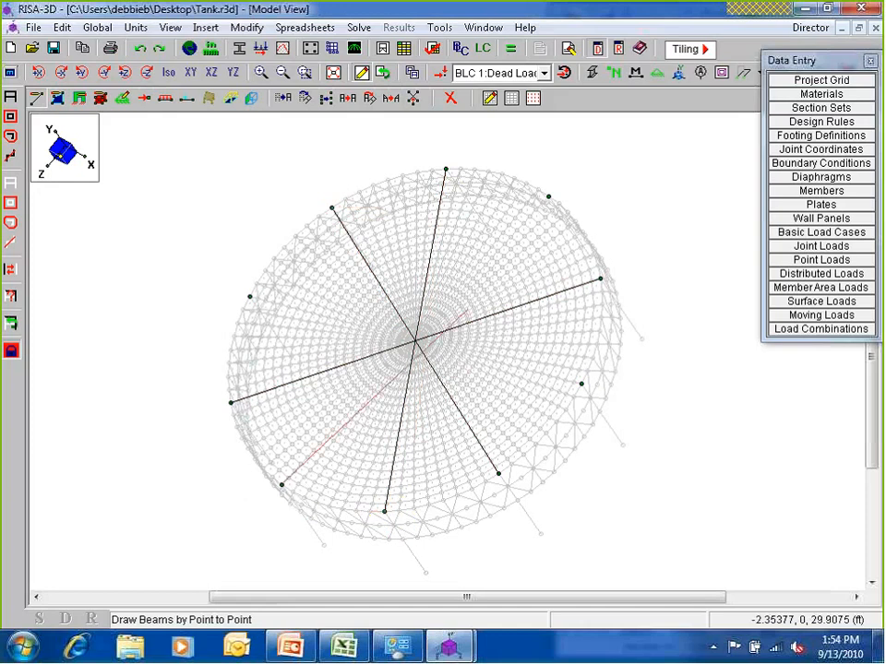
pyautogui.click(548, 196)
pyautogui.rightClick(587, 292)
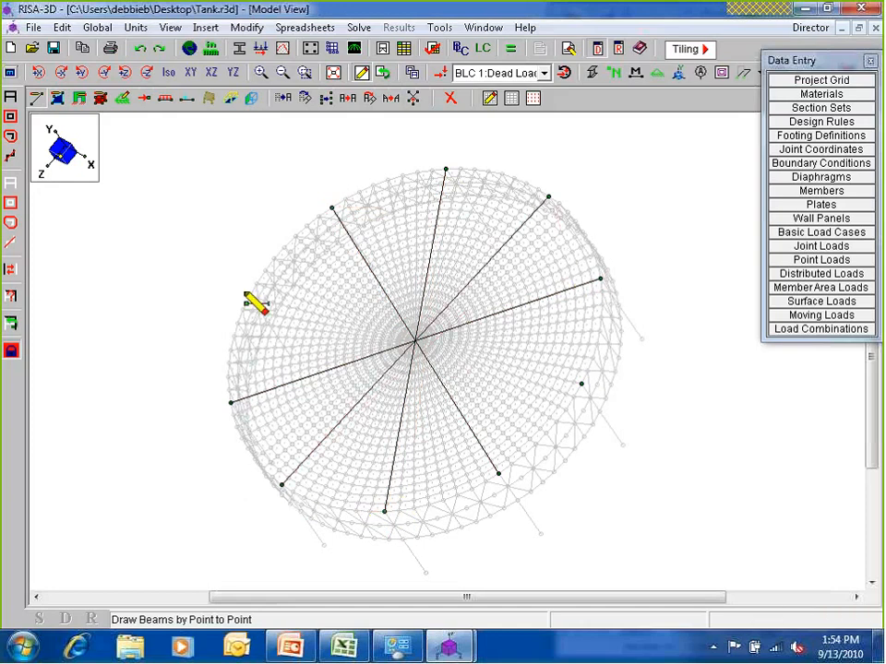
pyautogui.click(250, 297)
pyautogui.click(582, 384)
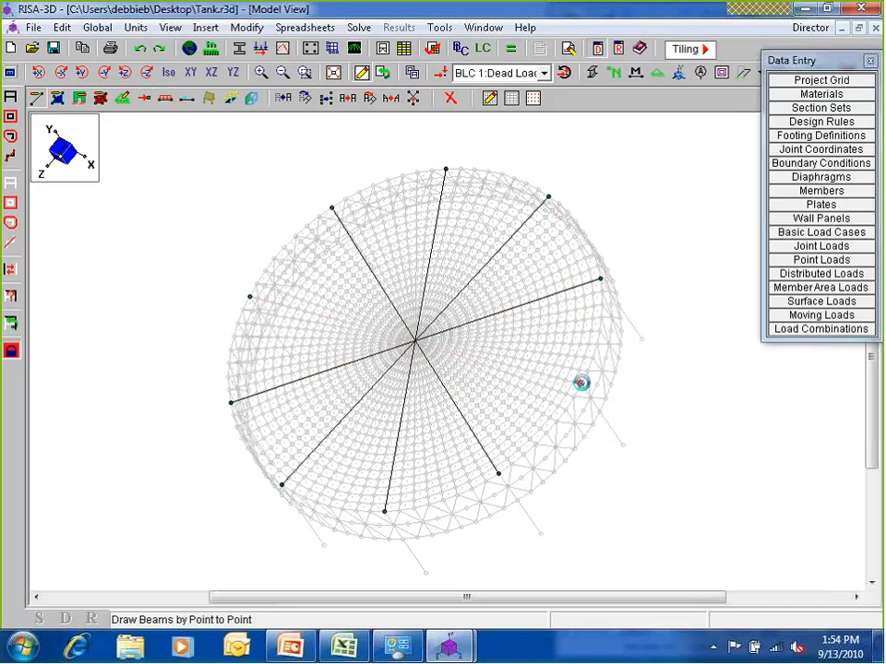
pyautogui.rightClick(665, 392)
pyautogui.scroll(1, 383, 173)
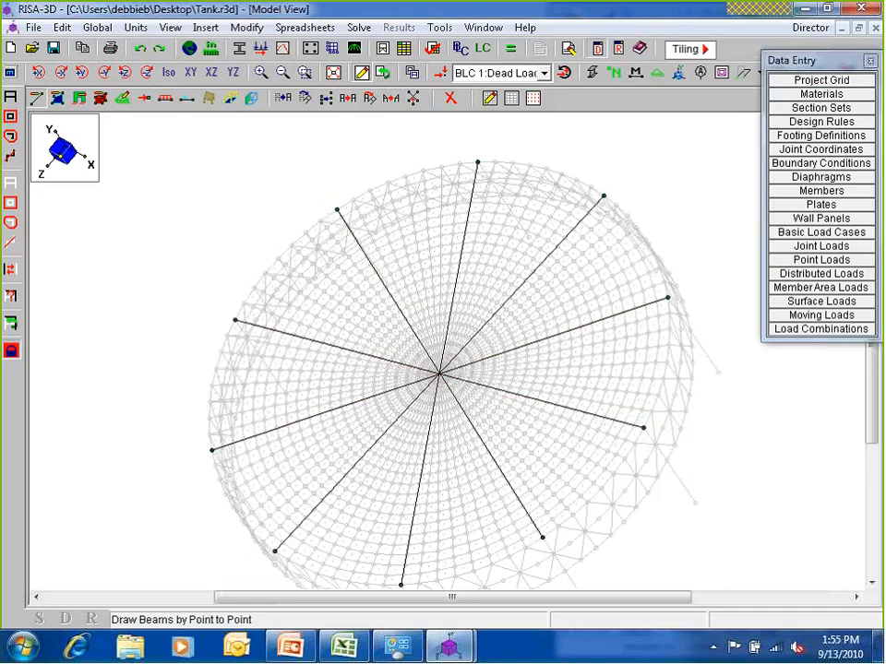
# - Run a model merge limited to the selected items, with crossing members merged, and check where the beams meet at the tank's center
pyautogui.click(413, 99)
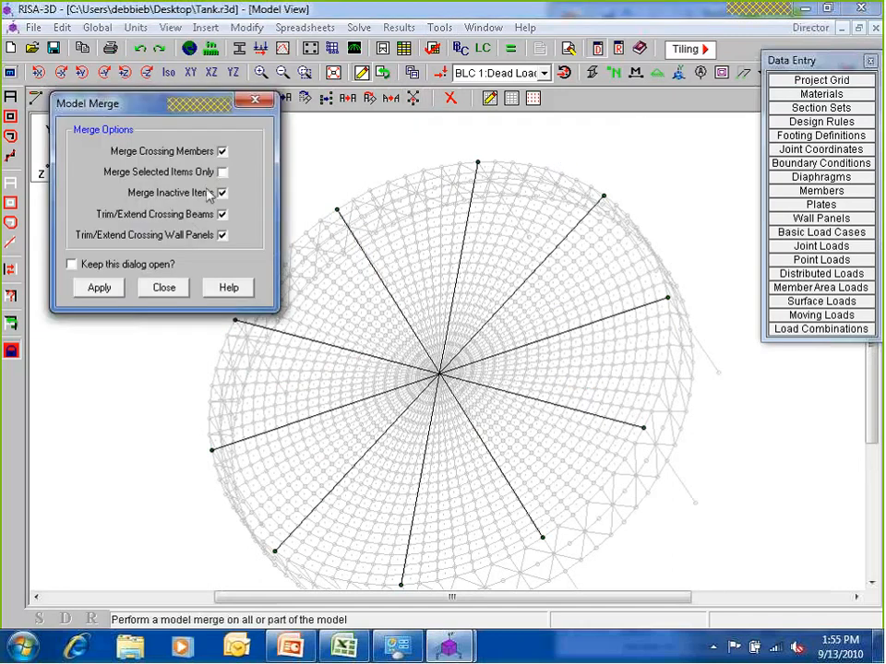
pyautogui.click(99, 287)
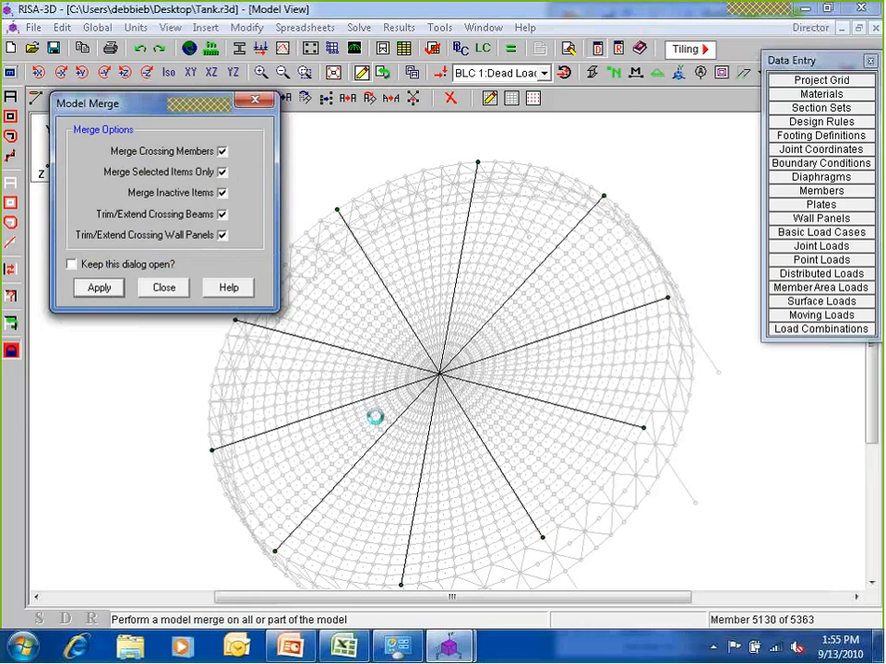
pyautogui.click(536, 486)
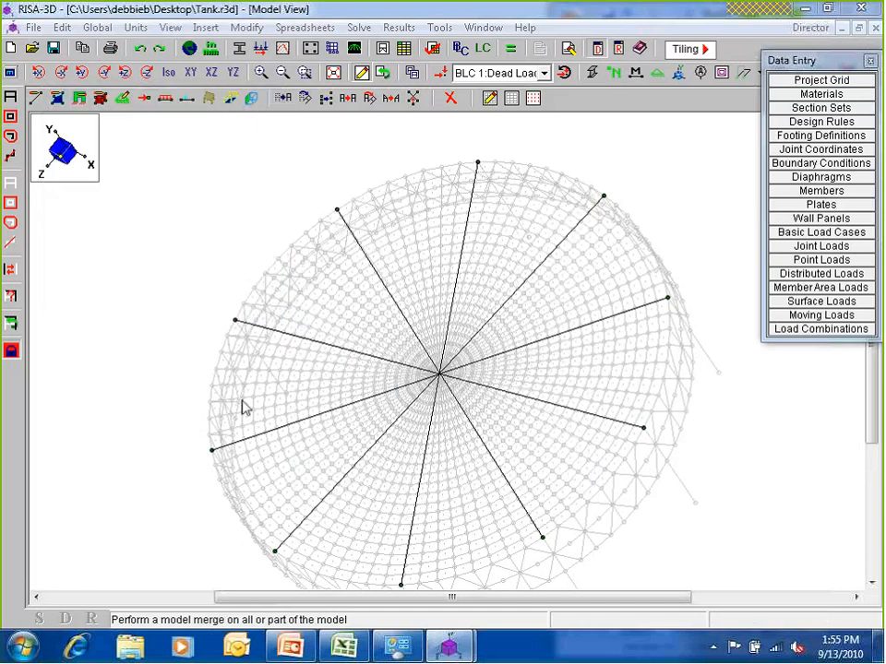
pyautogui.scroll(1, 441, 383)
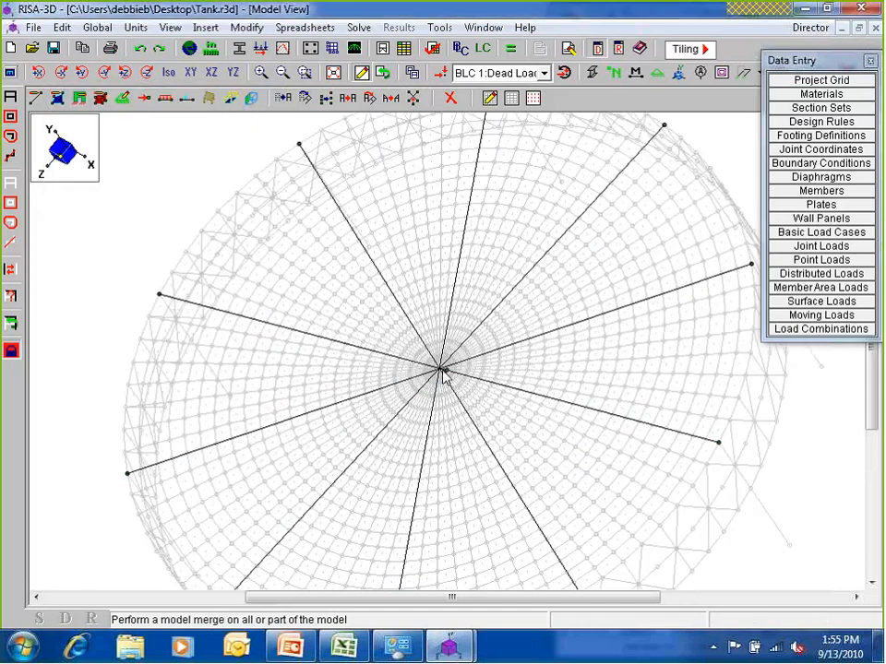
pyautogui.click(443, 371)
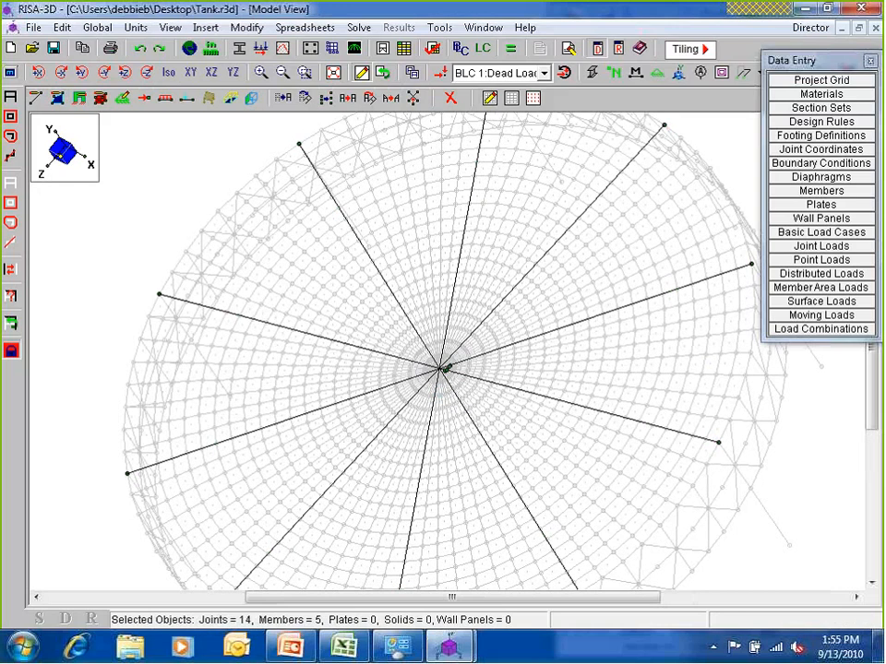
pyautogui.scroll(-2, 432, 403)
pyautogui.moveTo(430, 403); pyautogui.dragTo(433, 342, button='middle')
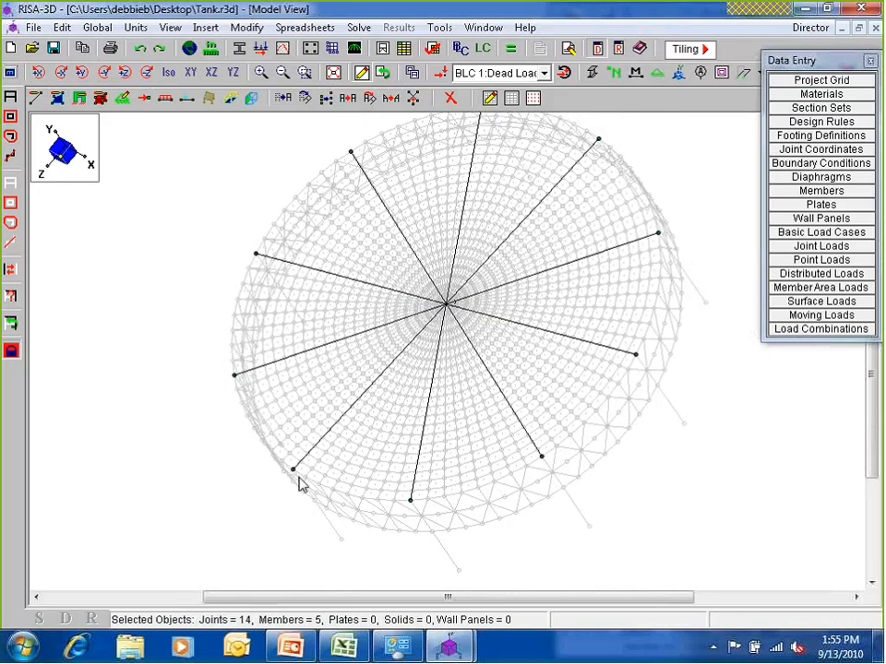
# - Turn off the unselection lock and reselect the entire tank model, including the walls and roof
pyautogui.click(11, 96)
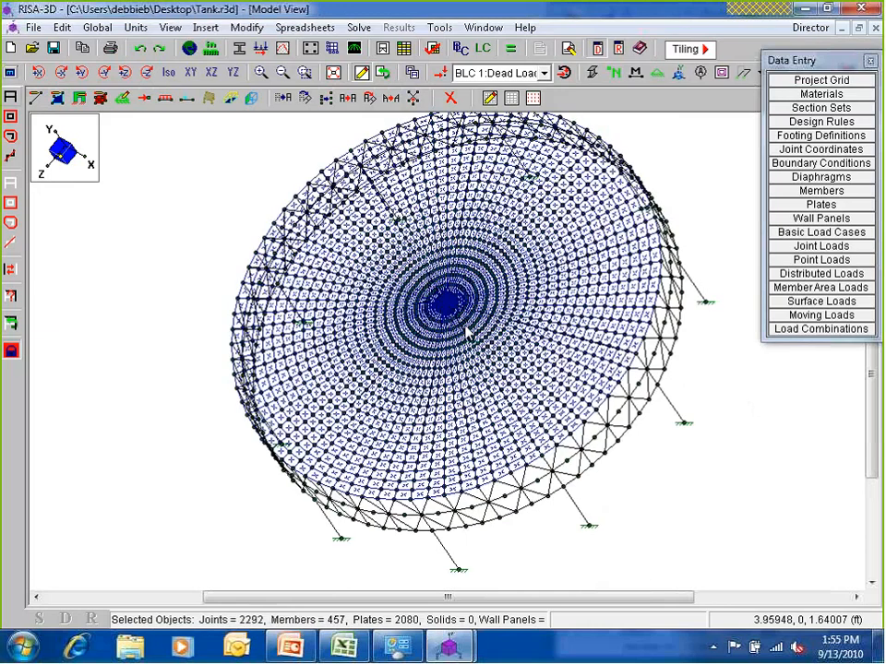
pyautogui.scroll(-2, 466, 333)
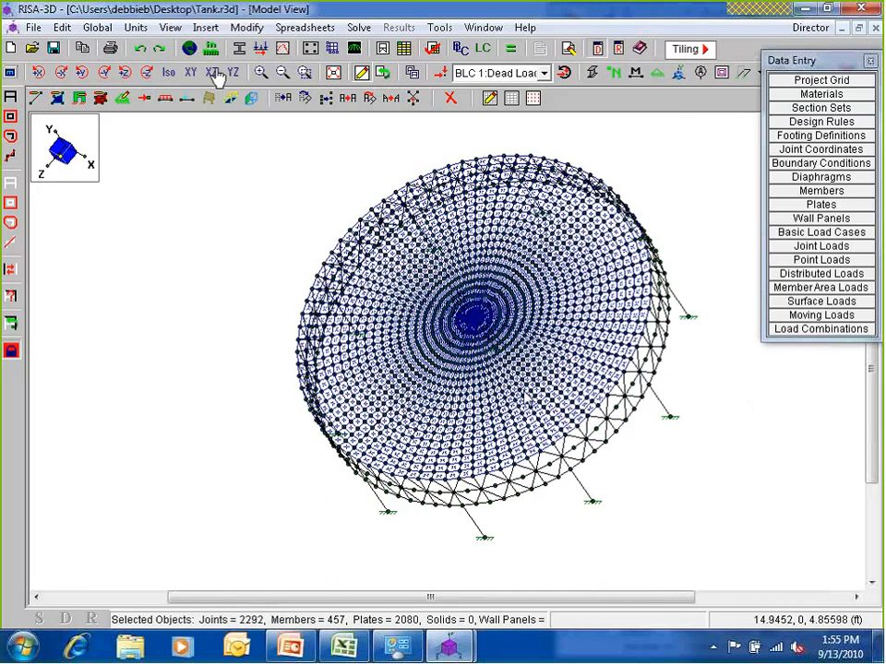
pyautogui.click(590, 73)
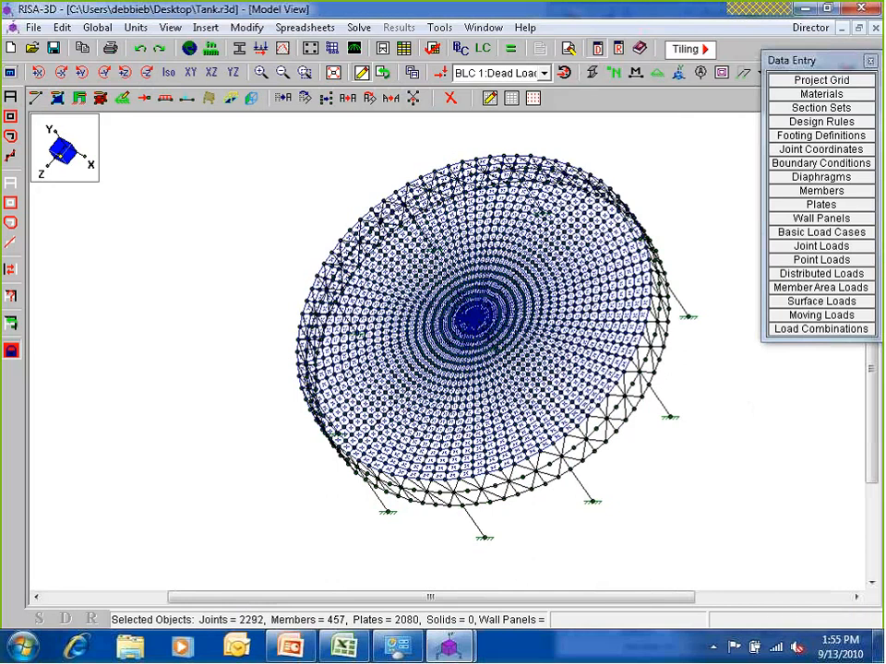
pyautogui.hotkey('ctrl', 'a')
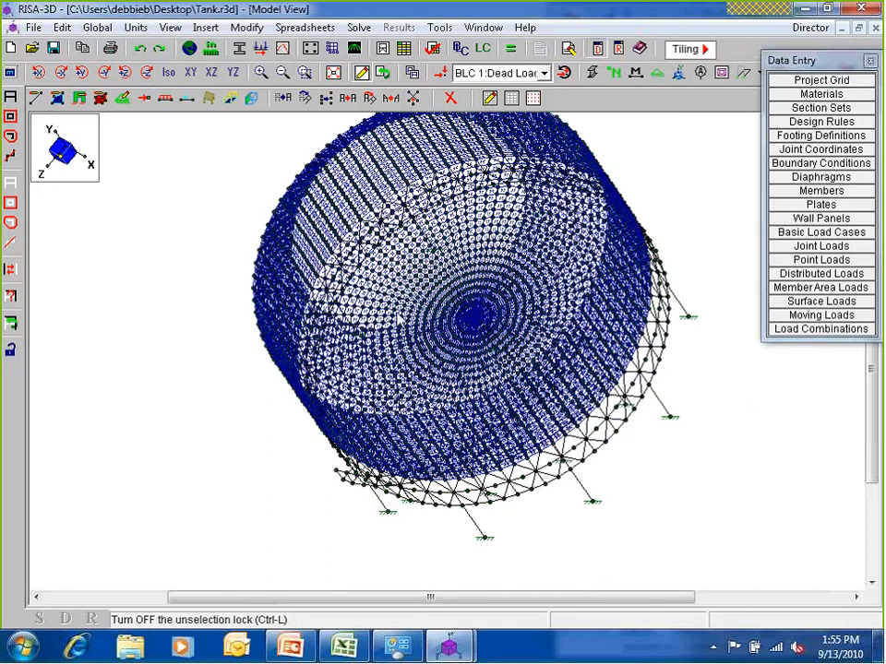
pyautogui.keyDown('ctrl'); pyautogui.moveTo(427, 314); pyautogui.dragTo(382, 340, button='middle'); pyautogui.keyUp('ctrl')
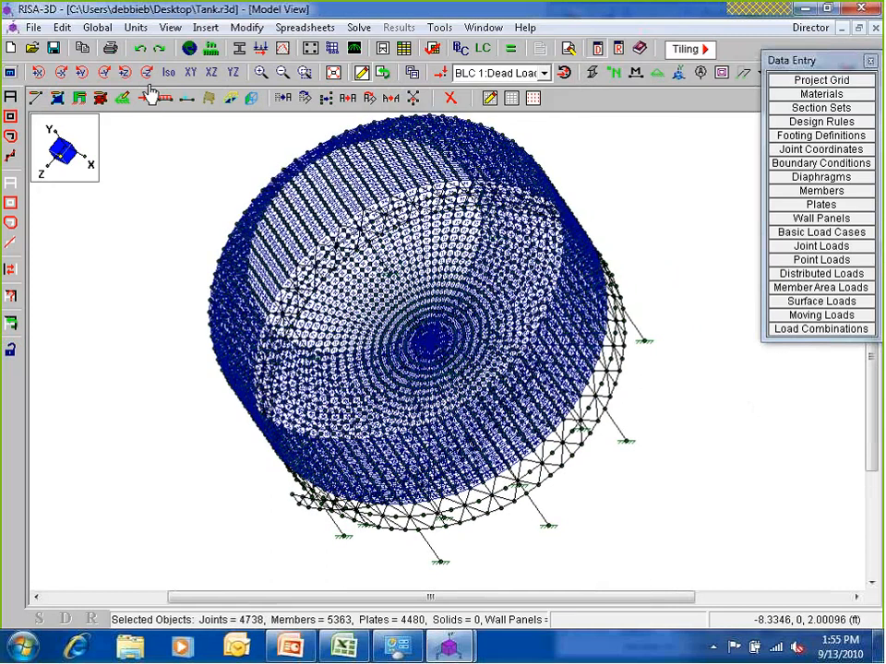
# - Show the rendered tank in isometric view and examine its columns, truss ring and stairway from other sides
pyautogui.click(172, 72)
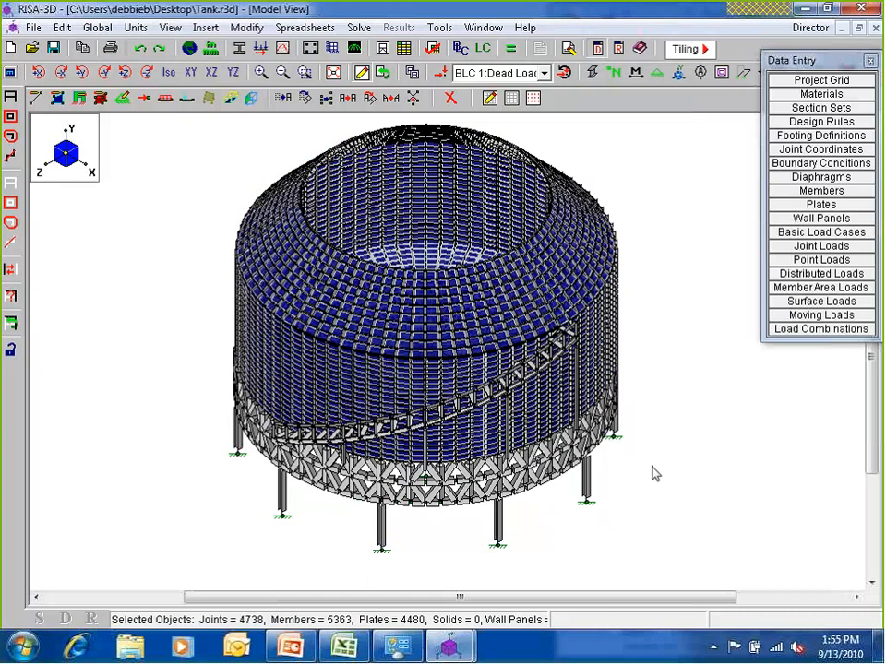
pyautogui.keyDown('ctrl'); pyautogui.moveTo(526, 513); pyautogui.dragTo(733, 281, button='middle'); pyautogui.keyUp('ctrl')
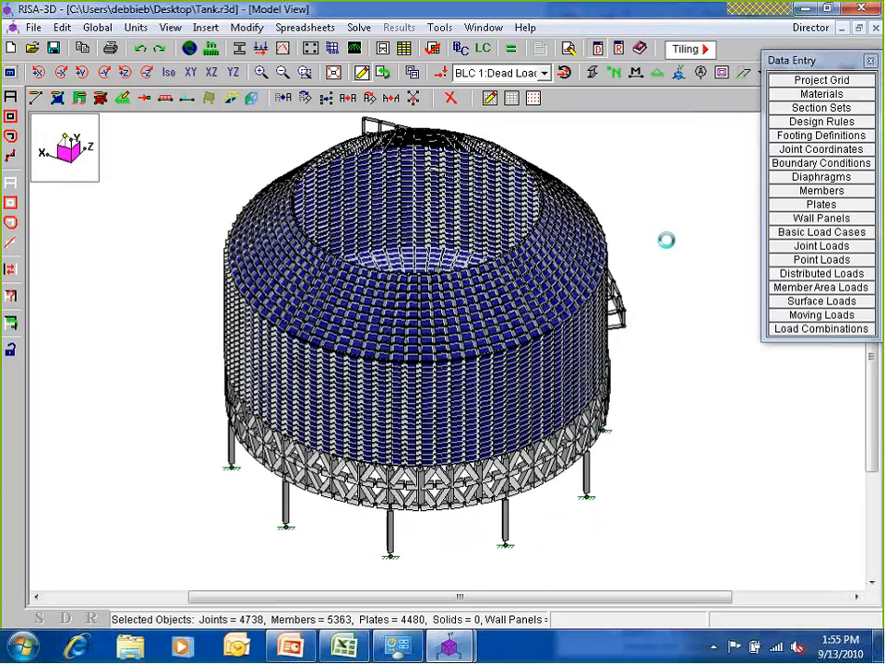
pyautogui.keyDown('ctrl'); pyautogui.moveTo(471, 333); pyautogui.dragTo(651, 385, button='middle'); pyautogui.keyUp('ctrl')
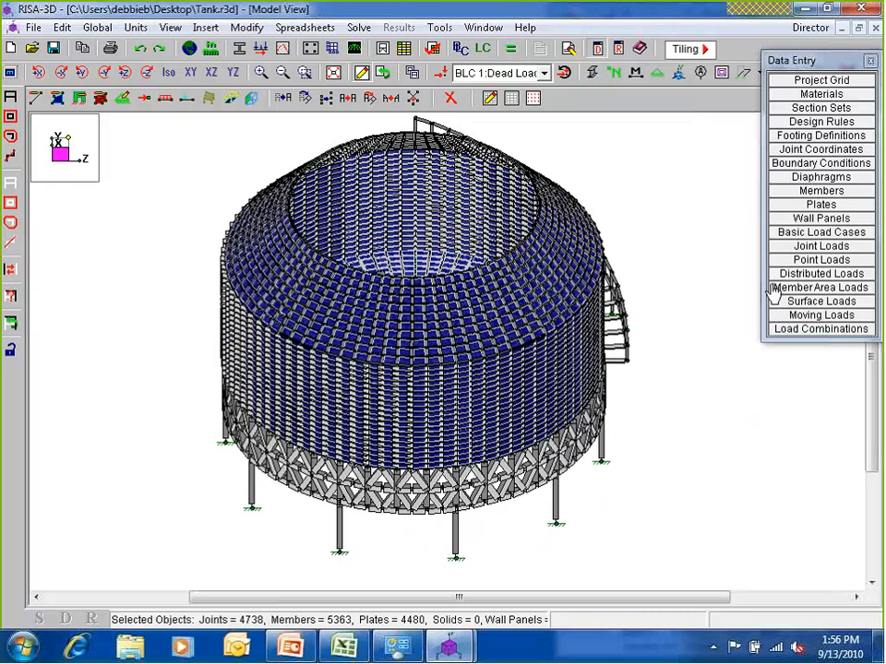
# - Open the Load Combinations spreadsheet and close the rendered model view, leaving the wireframe model behind the spreadsheet
pyautogui.click(815, 330)
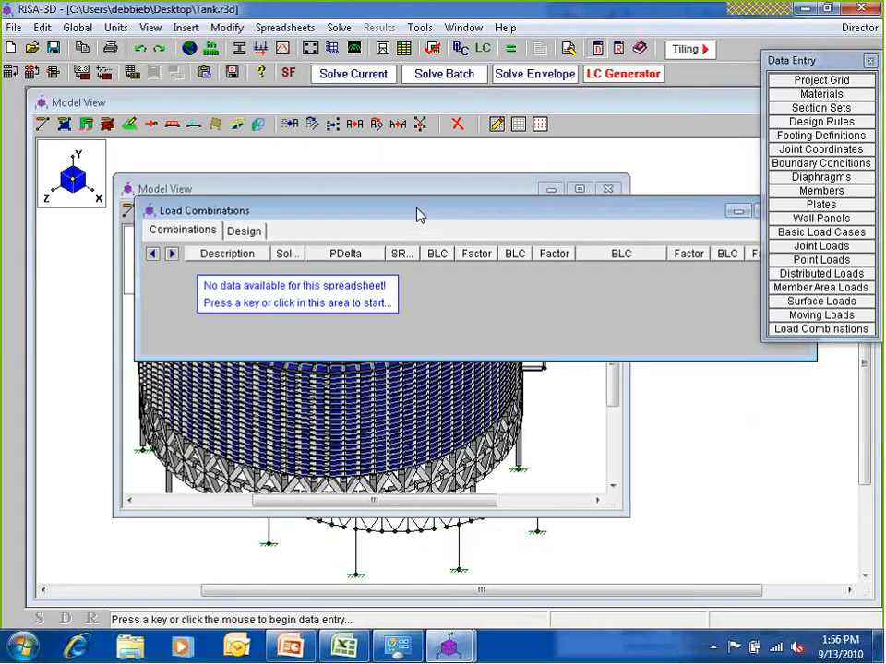
pyautogui.moveTo(416, 214); pyautogui.dragTo(347, 167)
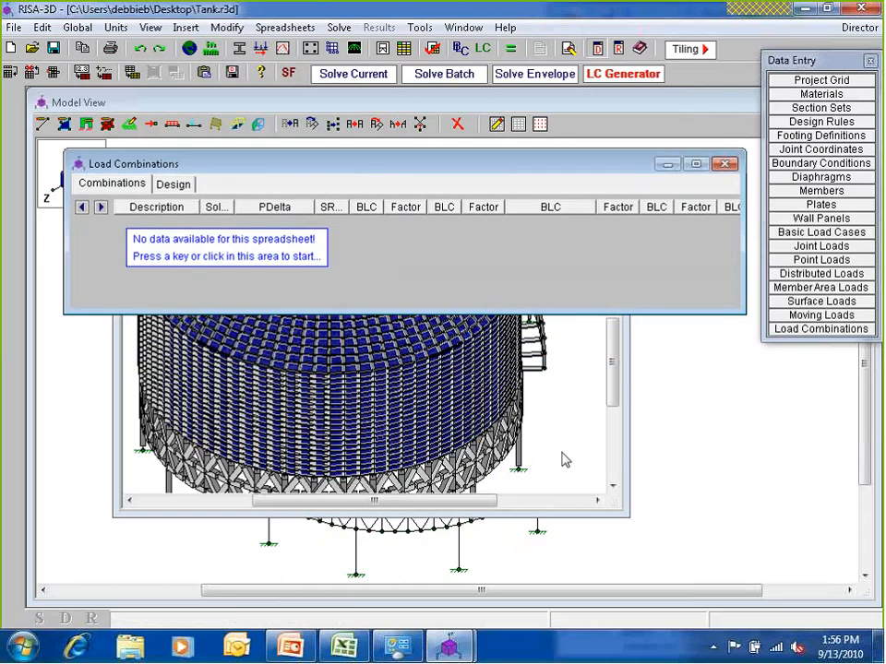
pyautogui.click(609, 189)
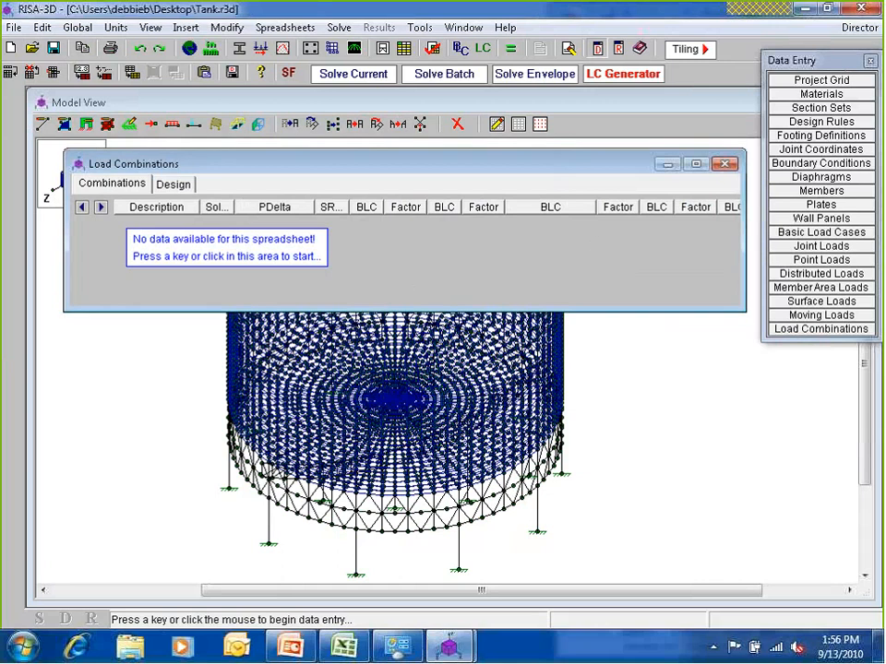
pyautogui.moveTo(223, 165); pyautogui.dragTo(200, 146)
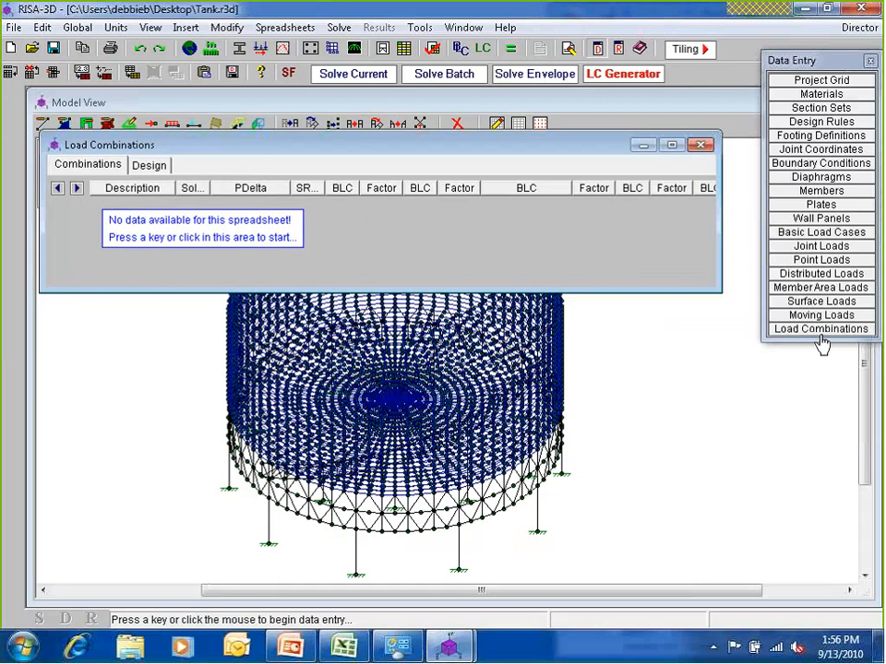
# - Open the load combination generator and set the gravity LC code to IBC 2006 ASD
pyautogui.click(627, 79)
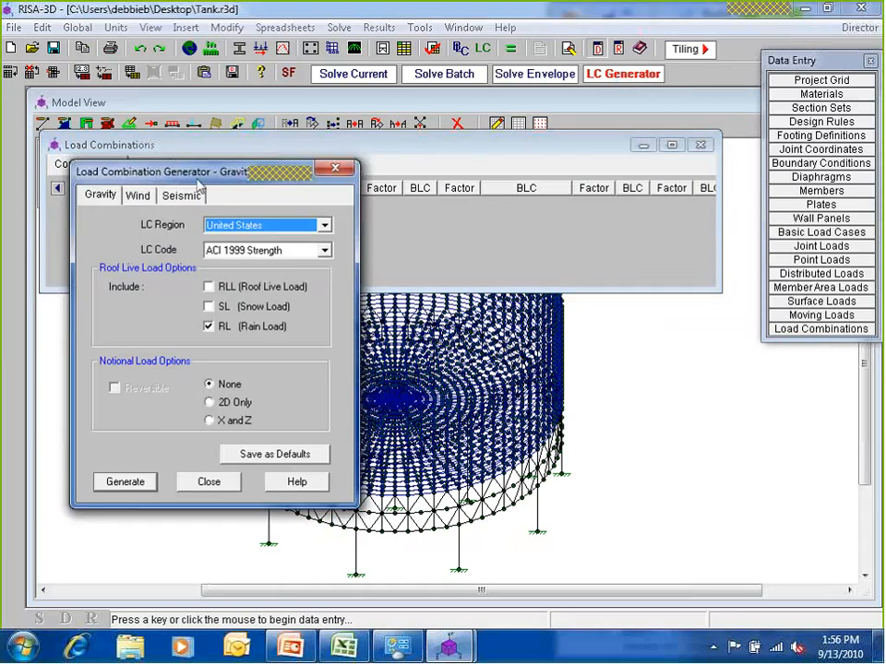
pyautogui.moveTo(189, 171); pyautogui.dragTo(168, 141)
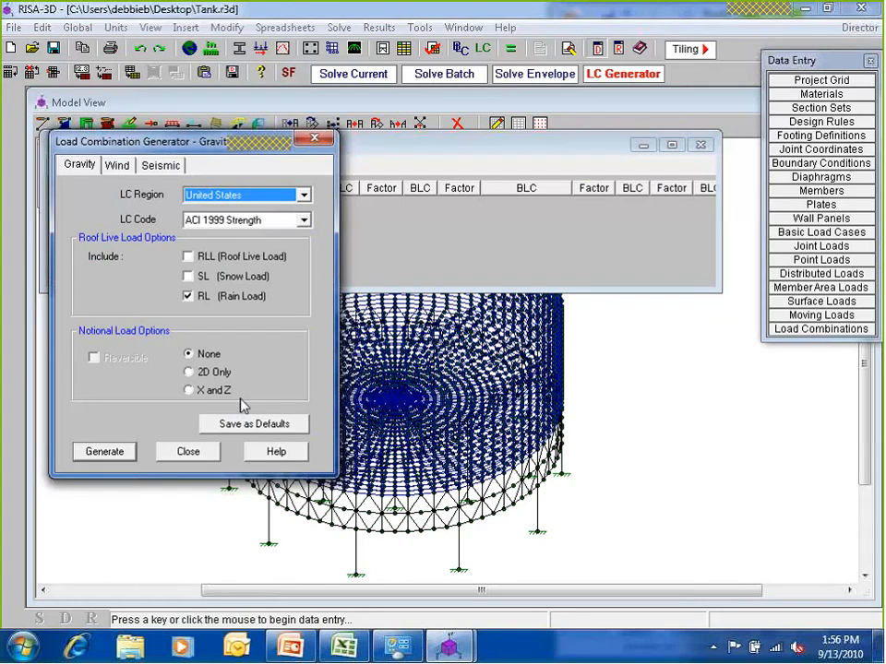
pyautogui.moveTo(122, 142); pyautogui.dragTo(116, 145)
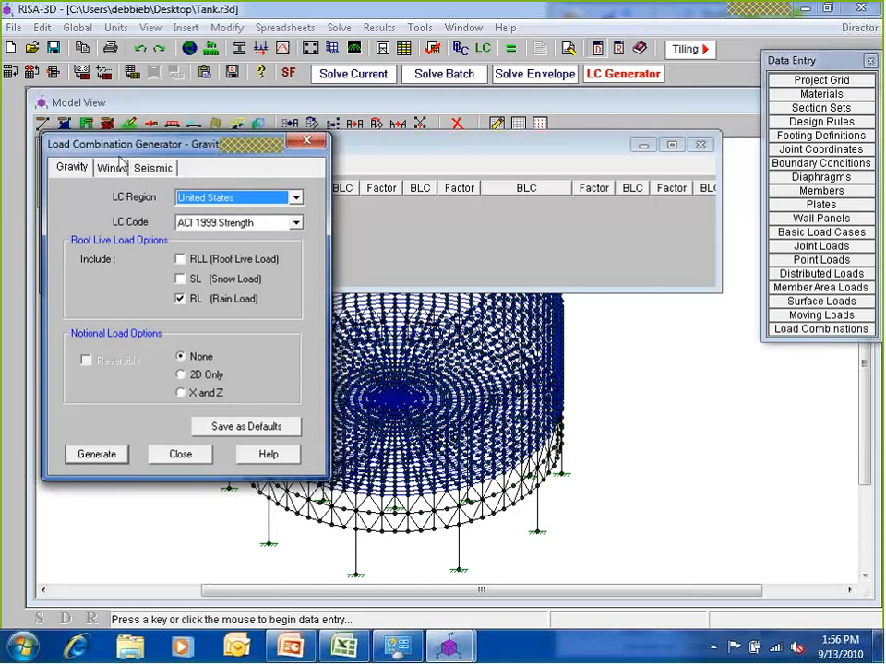
pyautogui.click(98, 171)
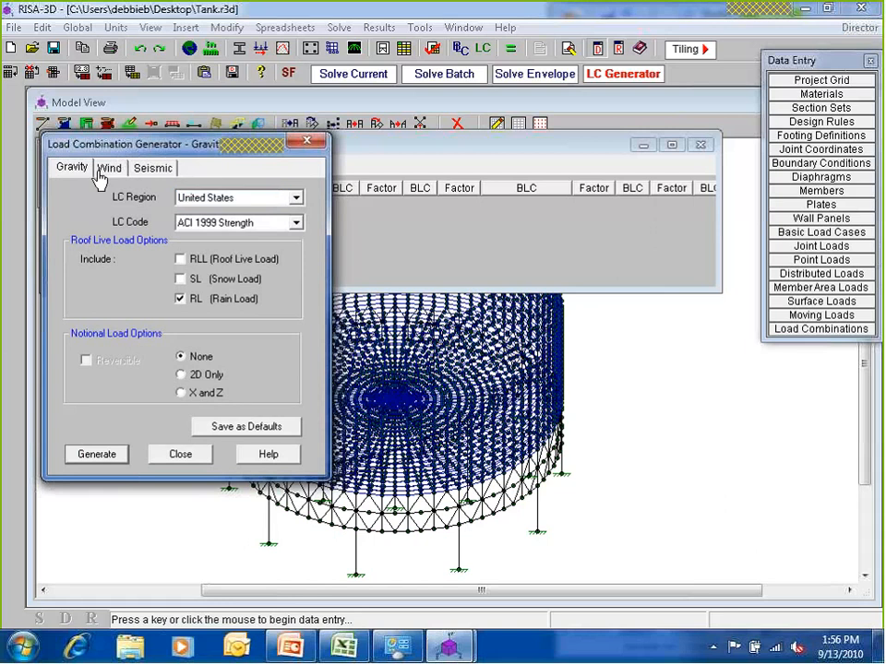
pyautogui.click(231, 224)
pyautogui.scroll(-2, 262, 281)
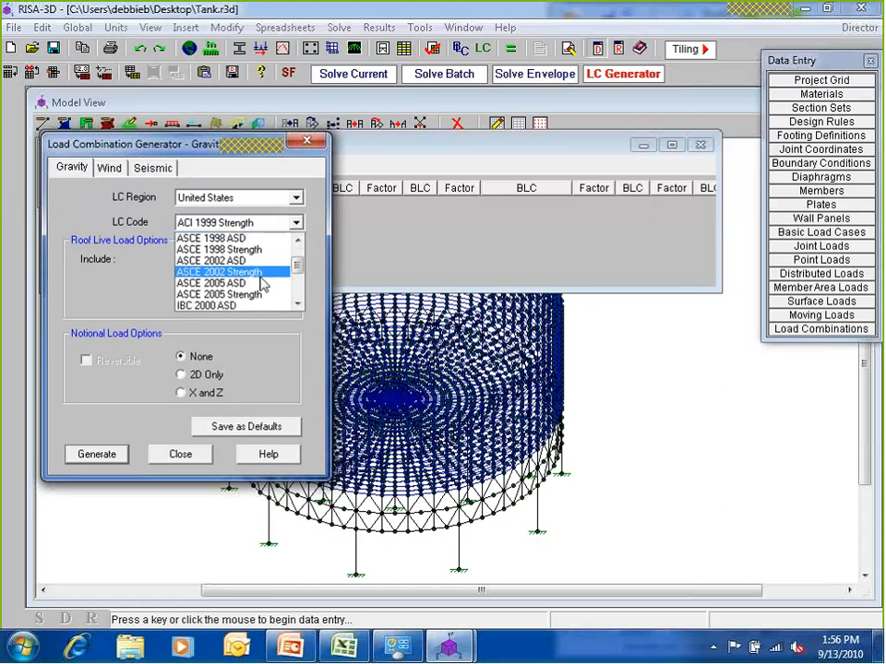
pyautogui.scroll(-2, 263, 299)
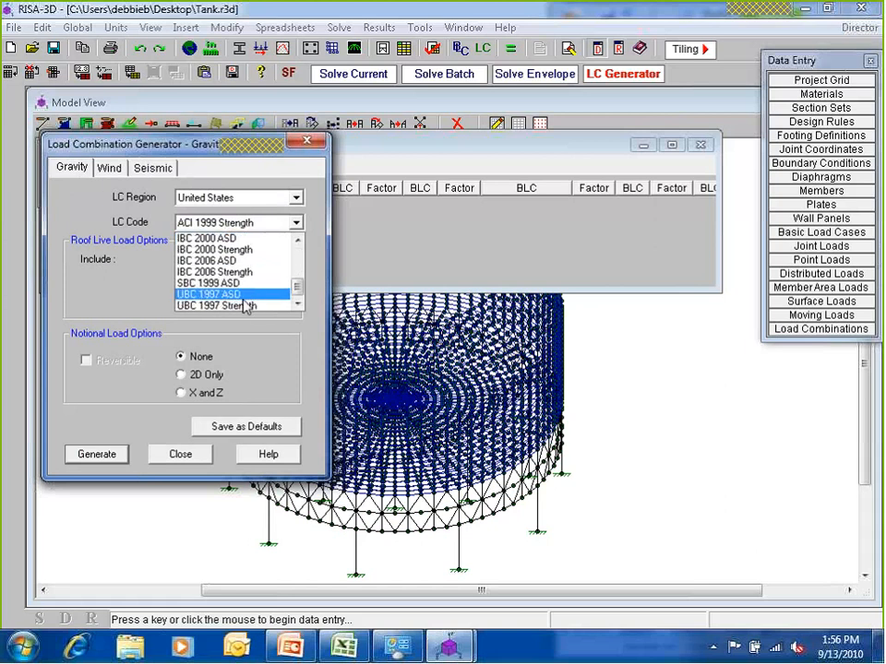
pyautogui.click(195, 261)
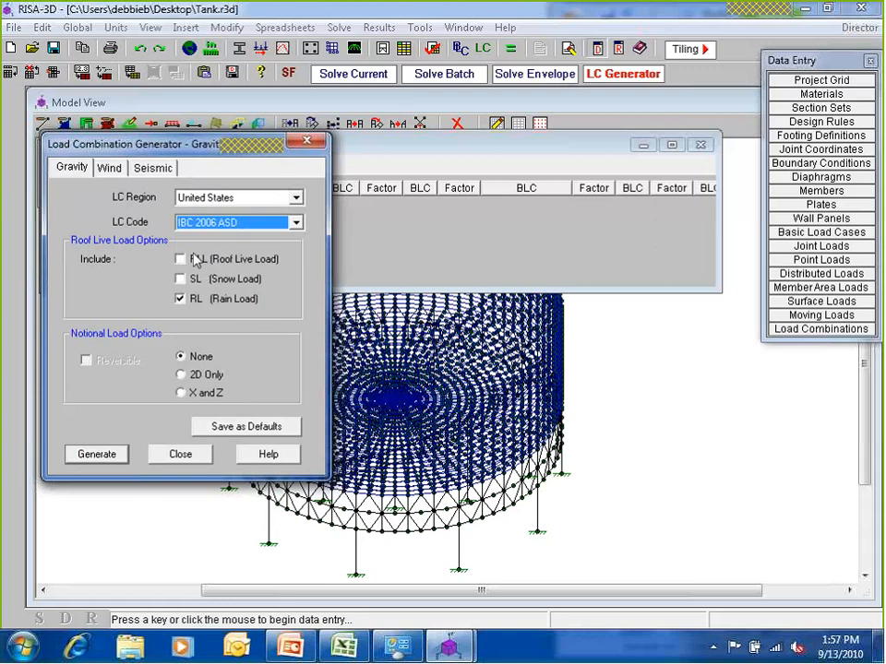
# - Exclude the rain load, keep notional loads at None and generate the gravity load combinations
pyautogui.click(217, 298)
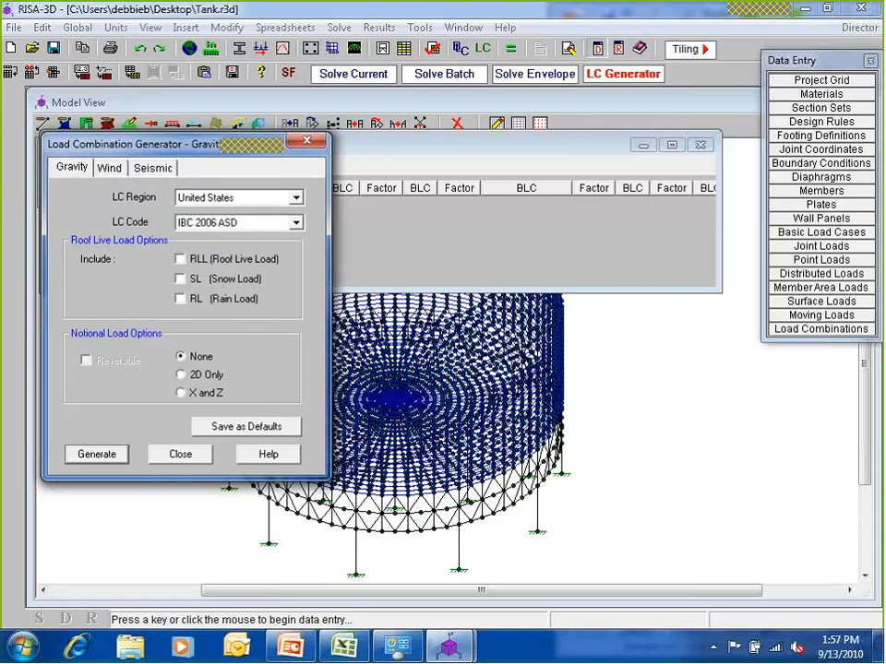
pyautogui.click(198, 377)
pyautogui.press('Up')
pyautogui.click(116, 456)
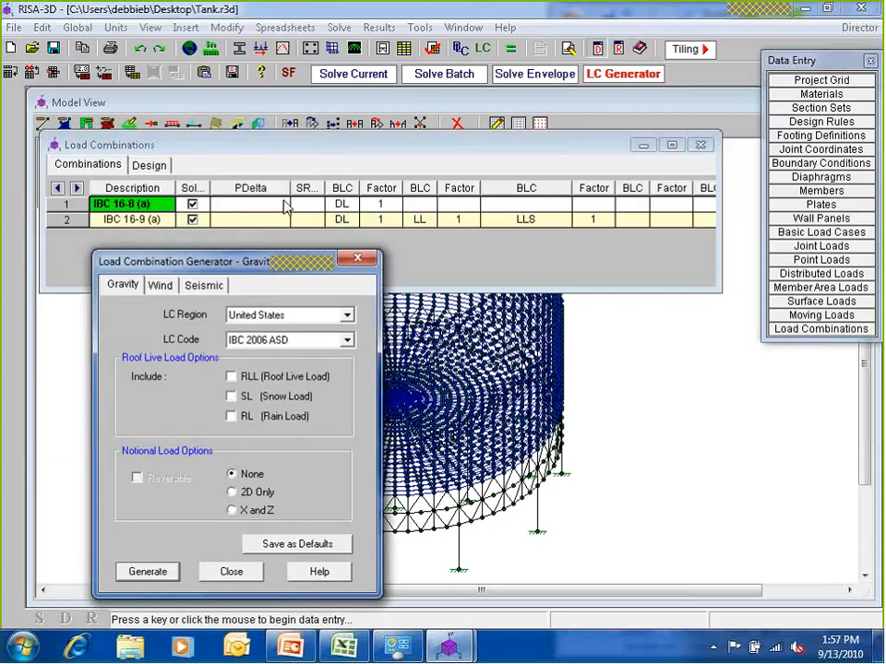
# - Review the generator's wind and seismic options, set notional loads to 2D Only, and close it without generating more combinations
pyautogui.click(164, 287)
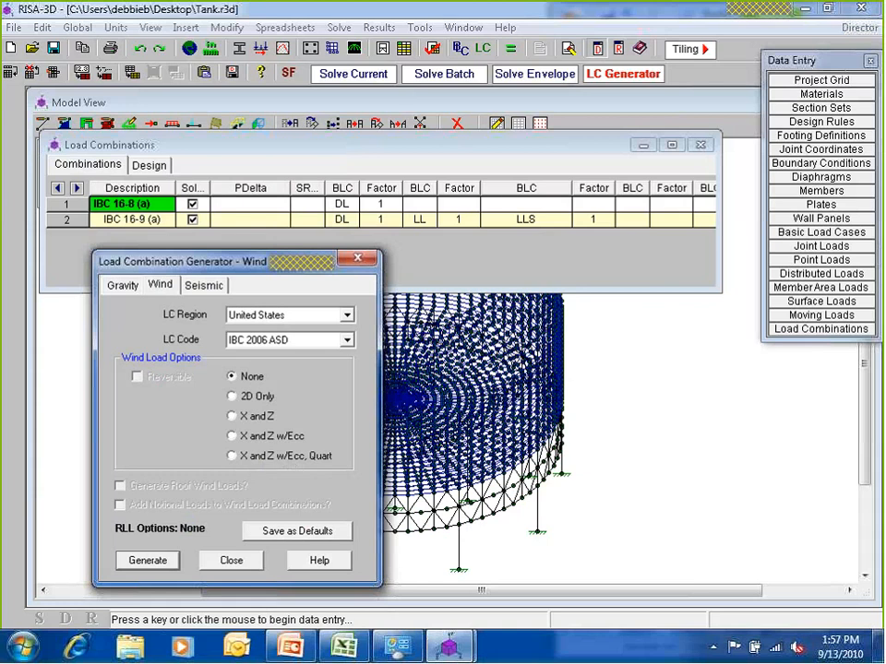
pyautogui.click(123, 285)
pyautogui.click(232, 492)
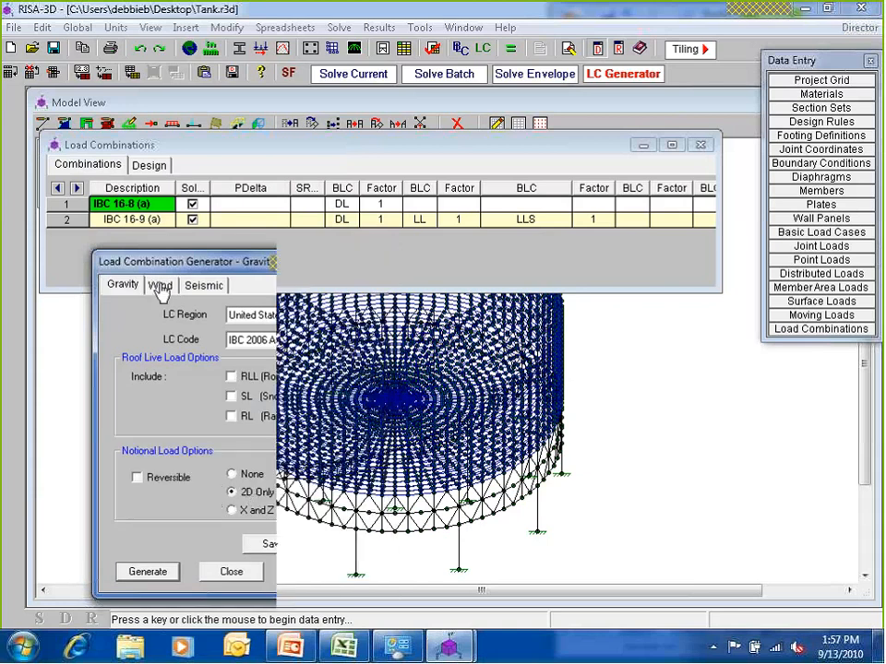
pyautogui.click(160, 285)
pyautogui.click(203, 285)
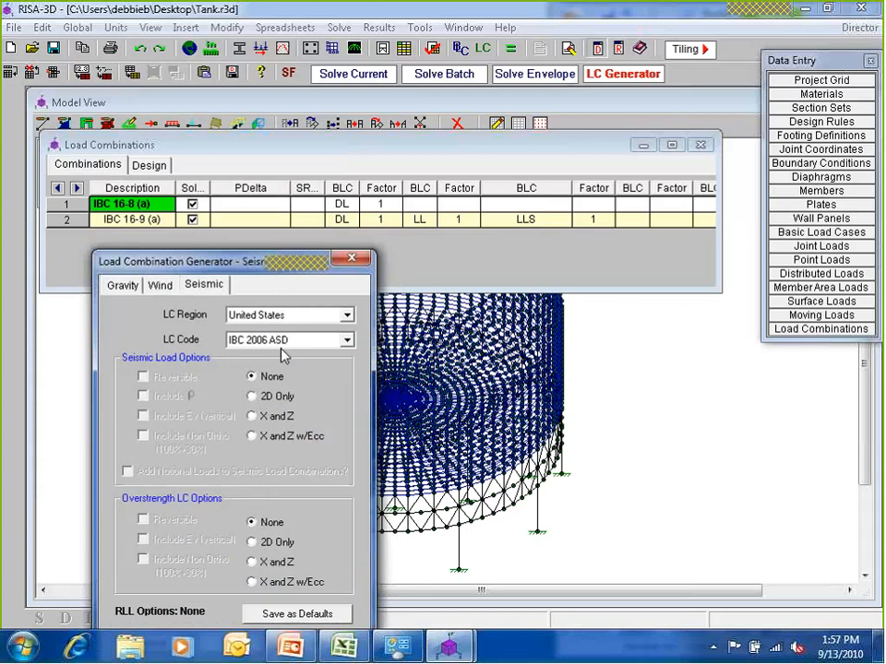
pyautogui.moveTo(212, 263); pyautogui.dragTo(175, 147)
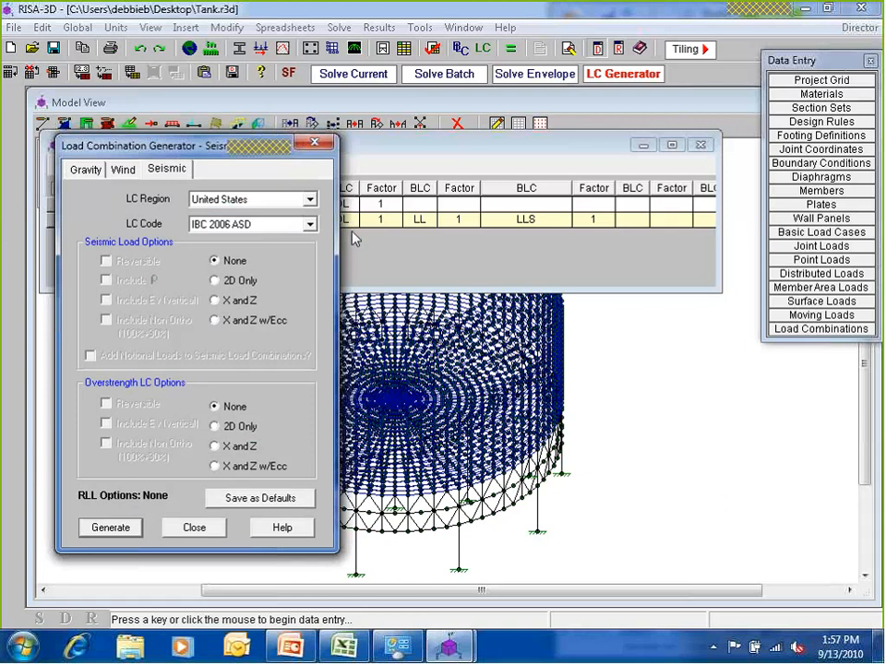
pyautogui.press('Return')
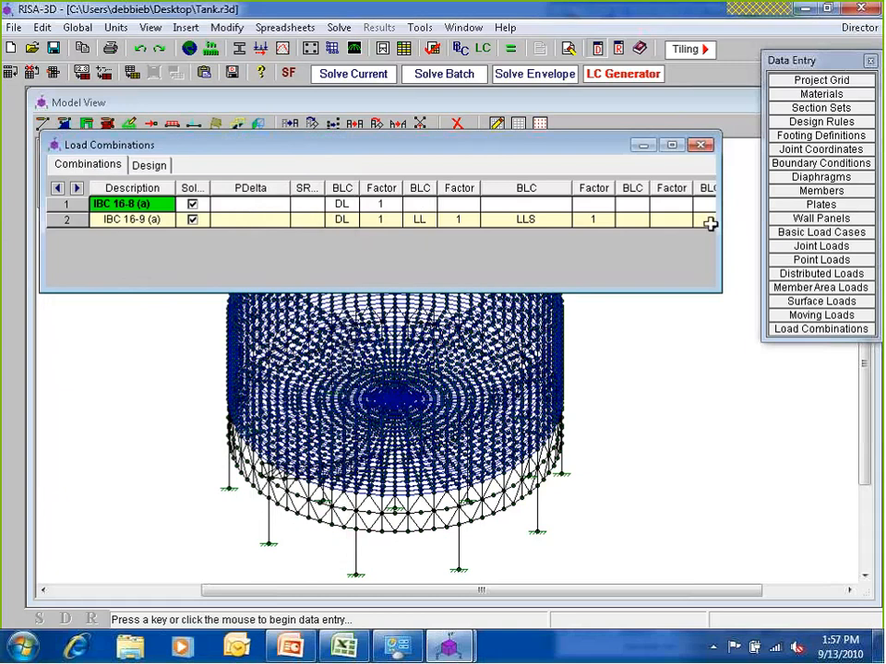
# - Check the hot rolled steel design code and its stiffness adjustment option in the global parameters, then close them
pyautogui.click(254, 204)
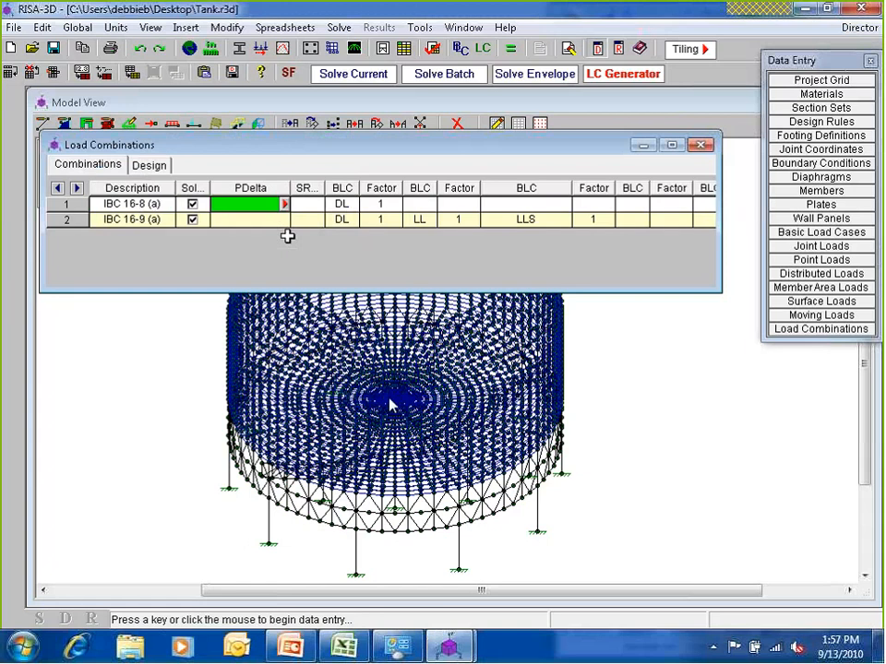
pyautogui.click(189, 48)
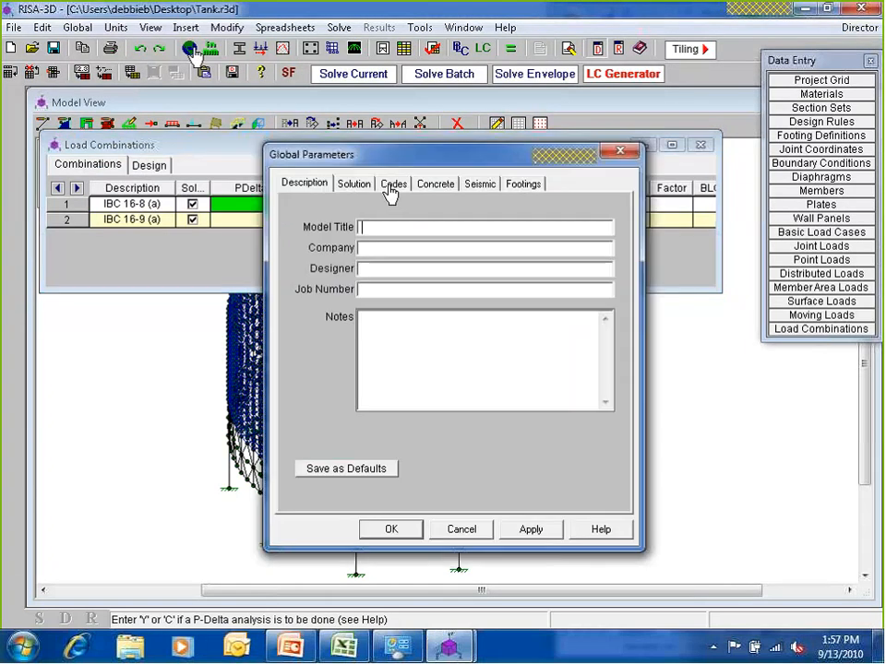
pyautogui.click(354, 183)
pyautogui.click(394, 186)
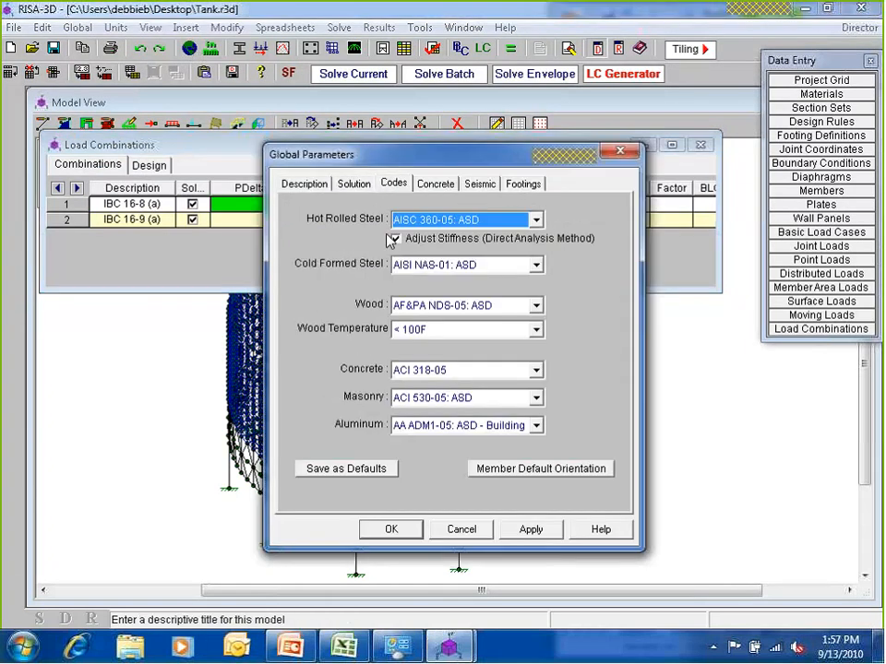
pyautogui.moveTo(511, 152); pyautogui.dragTo(558, 139)
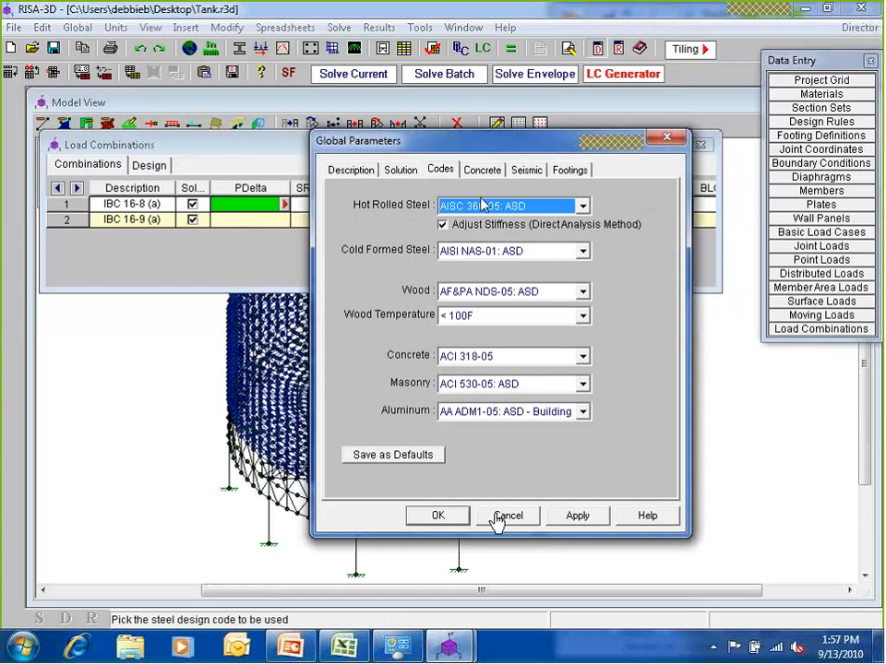
pyautogui.click(459, 516)
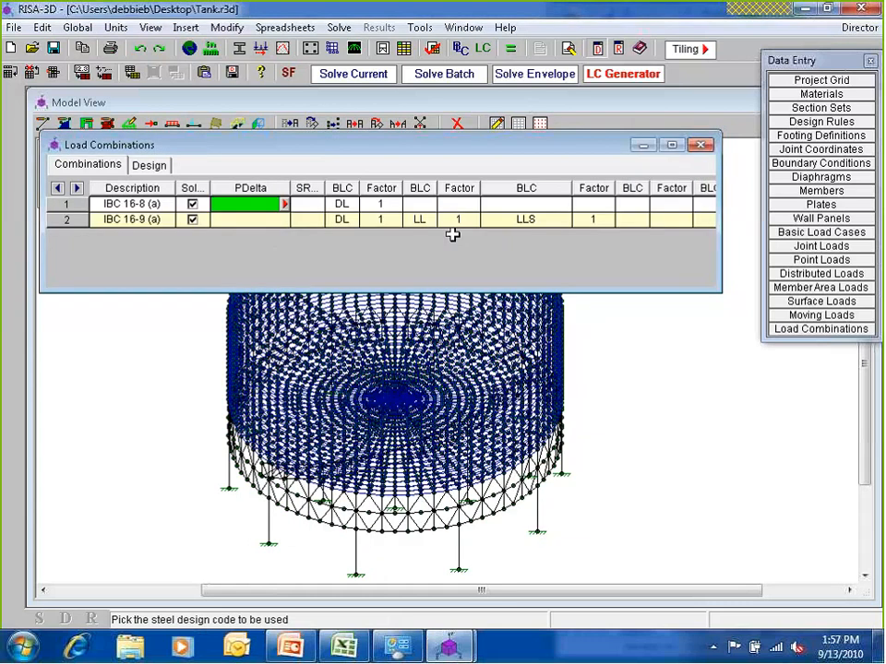
# - Solve the model for the single combination 2: IBC 16-9 (a), opening Basic Load Cases during the run, and acknowledge the solution warning
pyautogui.click(462, 103)
pyautogui.click(511, 54)
pyautogui.click(416, 275)
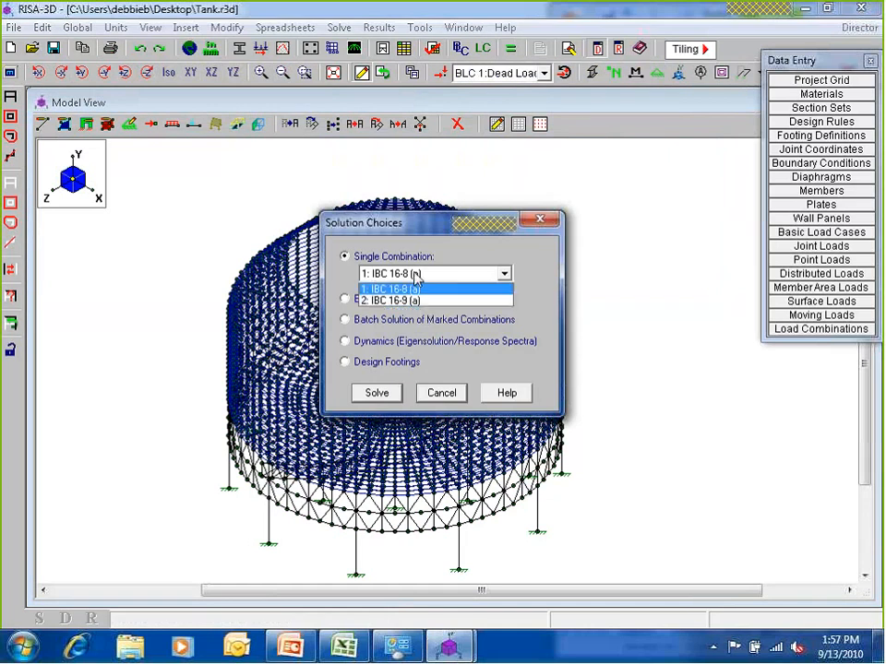
pyautogui.click(379, 301)
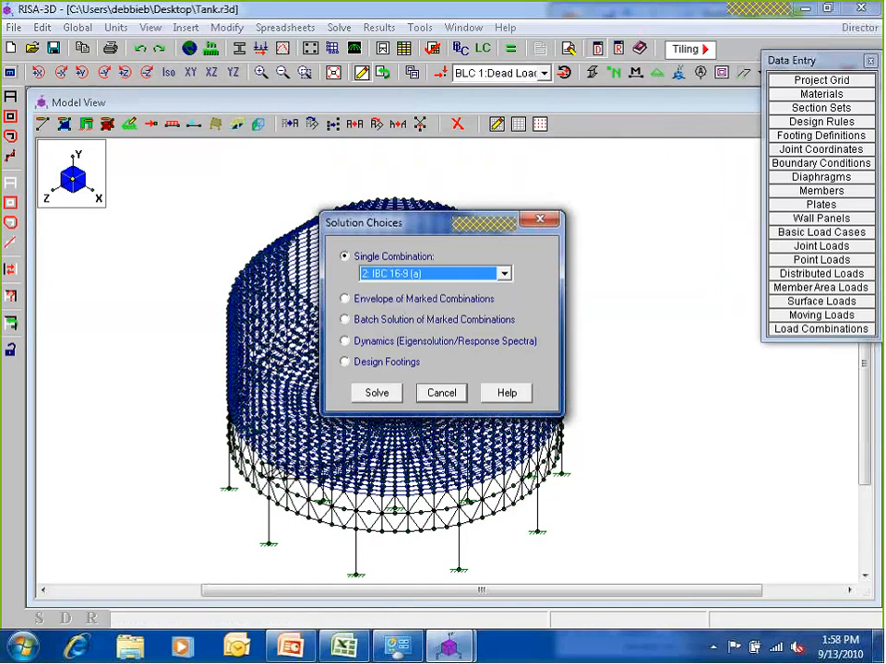
pyautogui.click(378, 393)
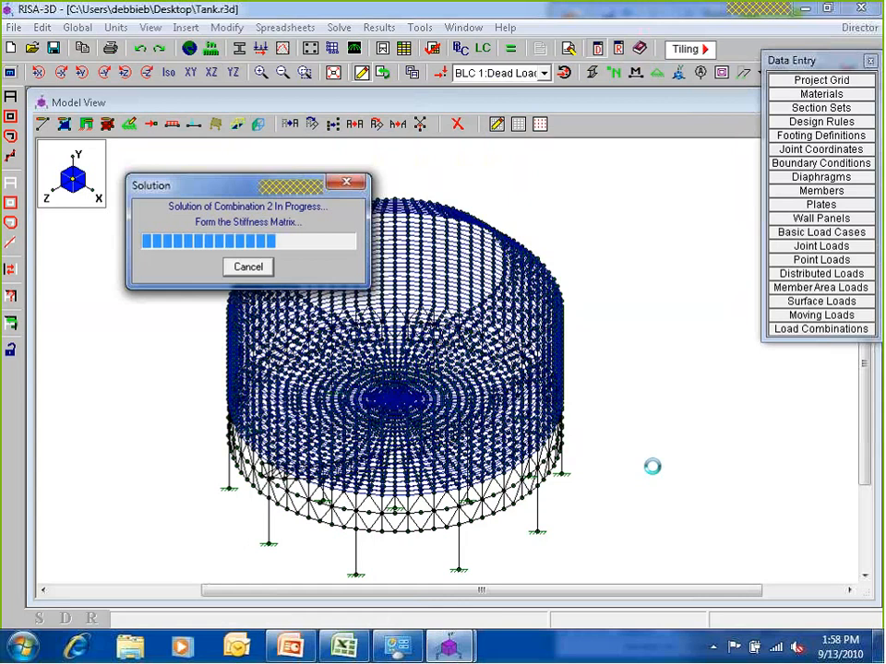
pyautogui.click(828, 233)
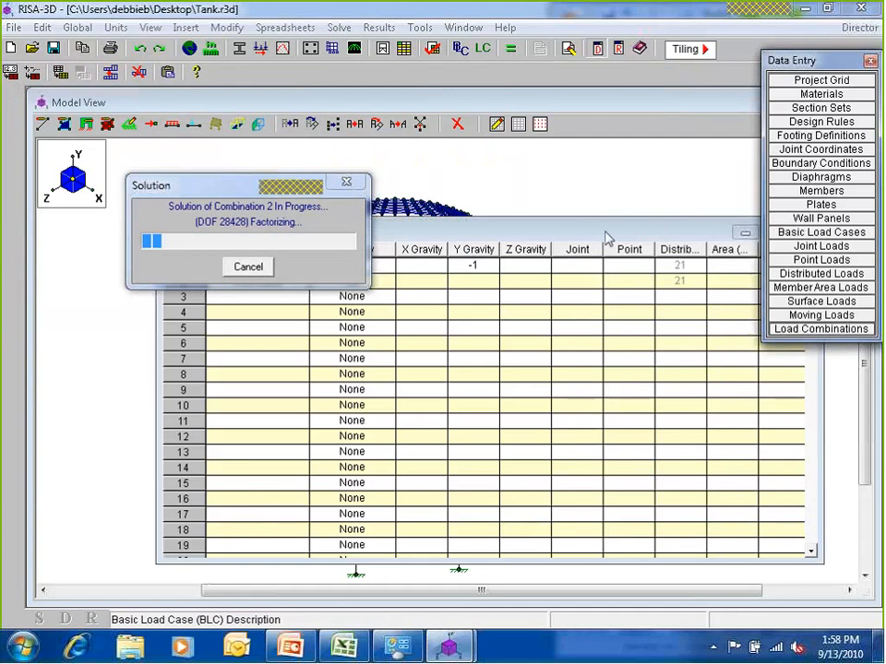
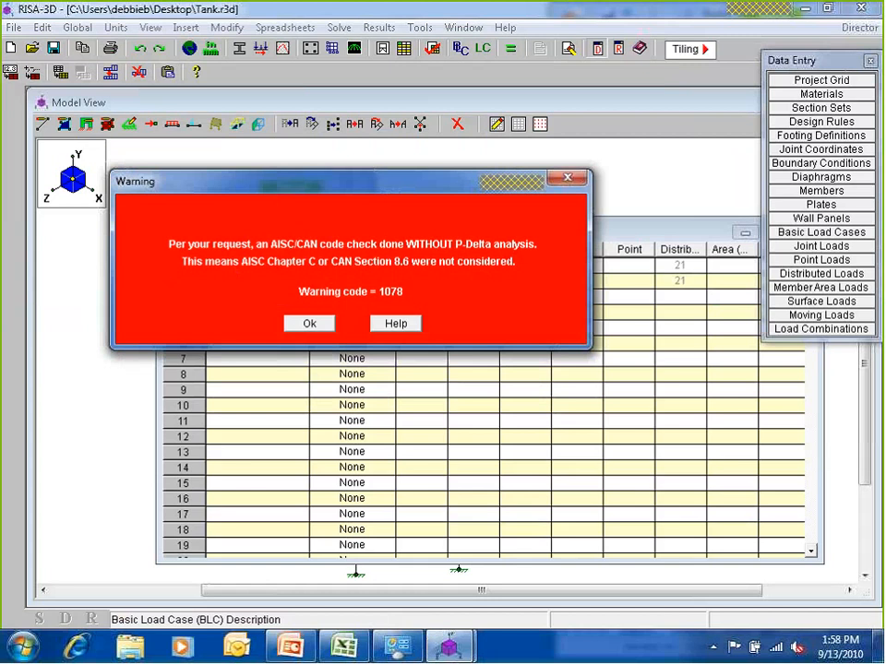
pyautogui.click(306, 324)
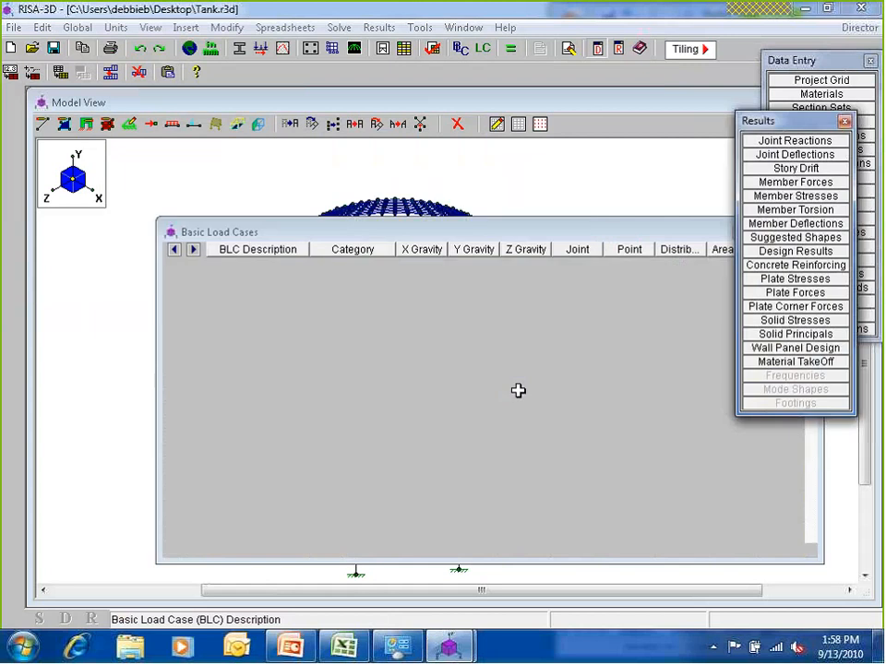
# - Close the Basic Load Cases spreadsheet and bring the solved tank model fully into view
pyautogui.moveTo(546, 232); pyautogui.dragTo(401, 225)
pyautogui.moveTo(536, 262); pyautogui.dragTo(538, 262)
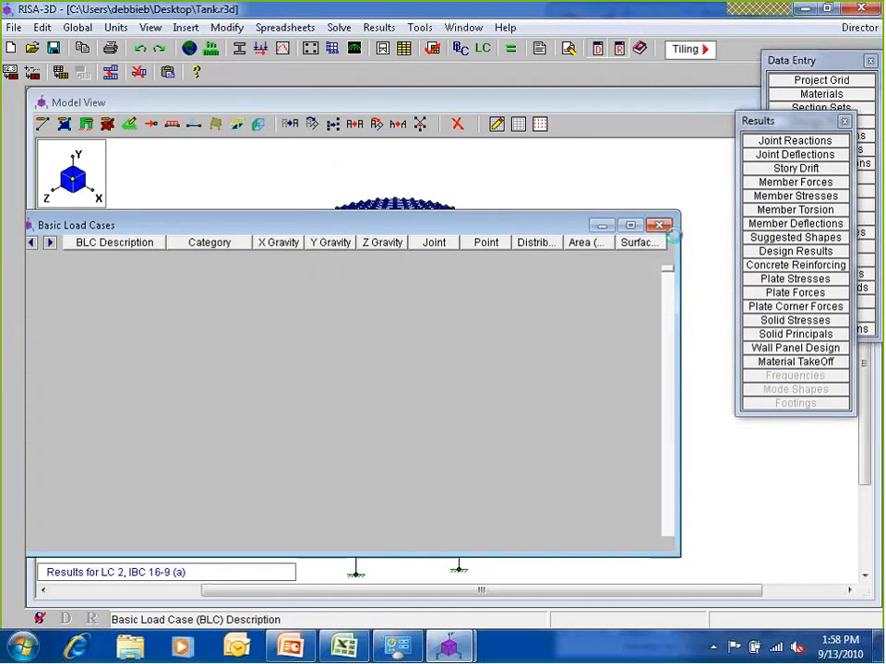
pyautogui.click(659, 225)
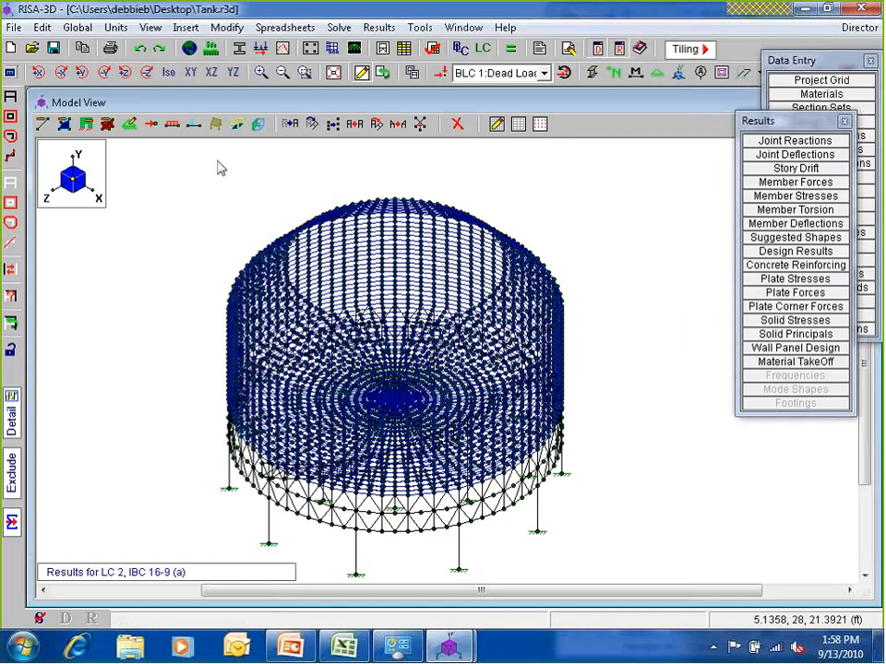
pyautogui.moveTo(392, 336); pyautogui.dragTo(420, 307, button='middle')
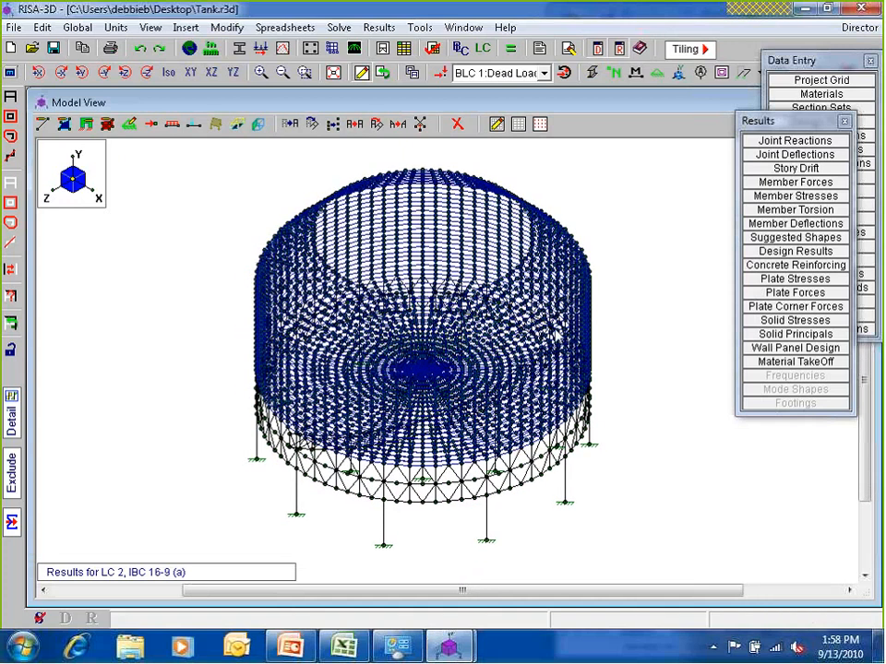
# - Open the member design results and arrange the steel code check spreadsheet so more rows show clear of the results list
pyautogui.moveTo(760, 122); pyautogui.dragTo(758, 105)
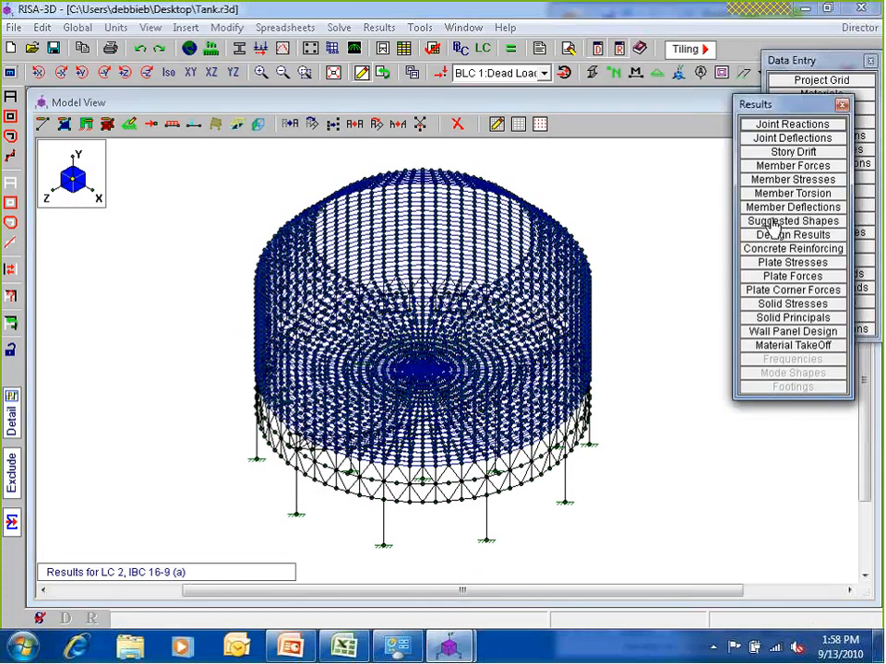
pyautogui.click(817, 237)
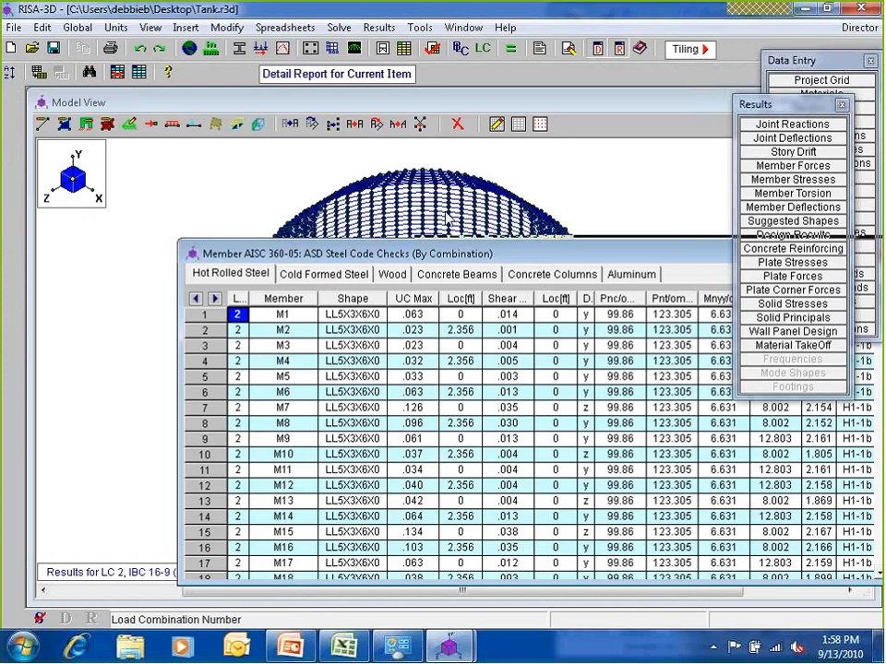
pyautogui.moveTo(445, 212); pyautogui.dragTo(397, 124)
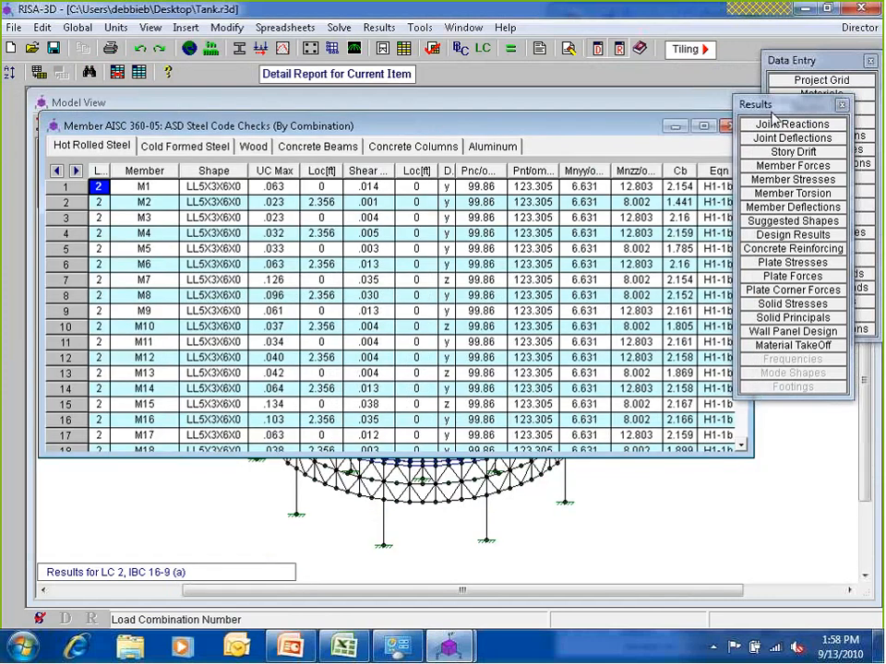
pyautogui.moveTo(795, 105); pyautogui.dragTo(819, 94)
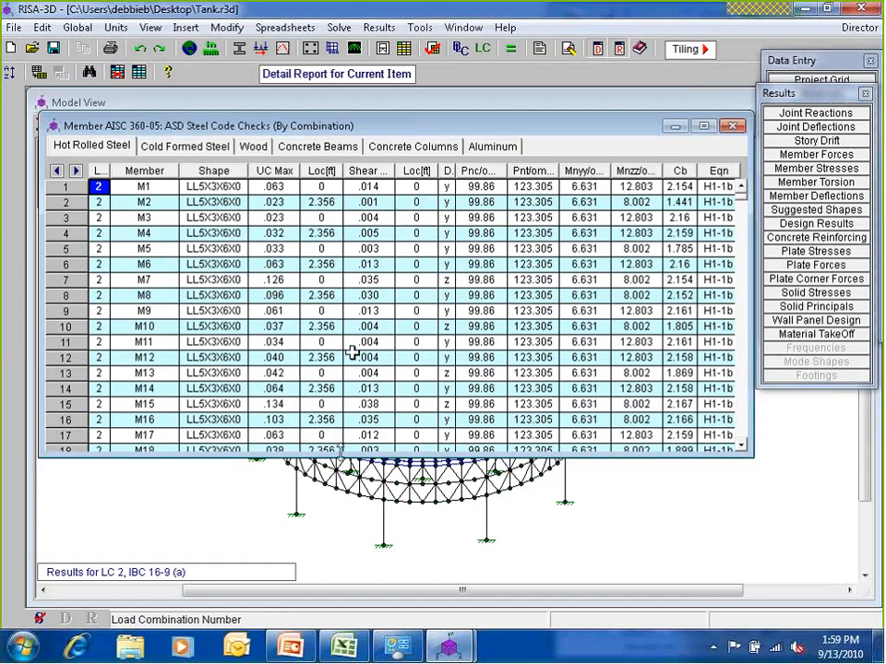
pyautogui.moveTo(340, 455); pyautogui.dragTo(340, 551)
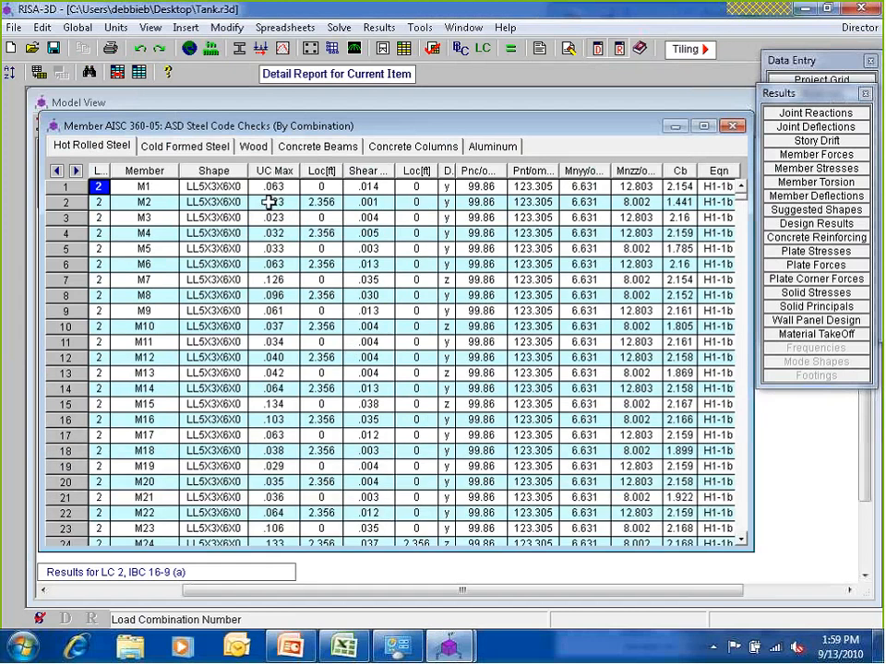
# - Sort the hot rolled code checks by UC Max from maximum to minimum and highlight the unity checks exceeding 1.0
pyautogui.click(276, 171)
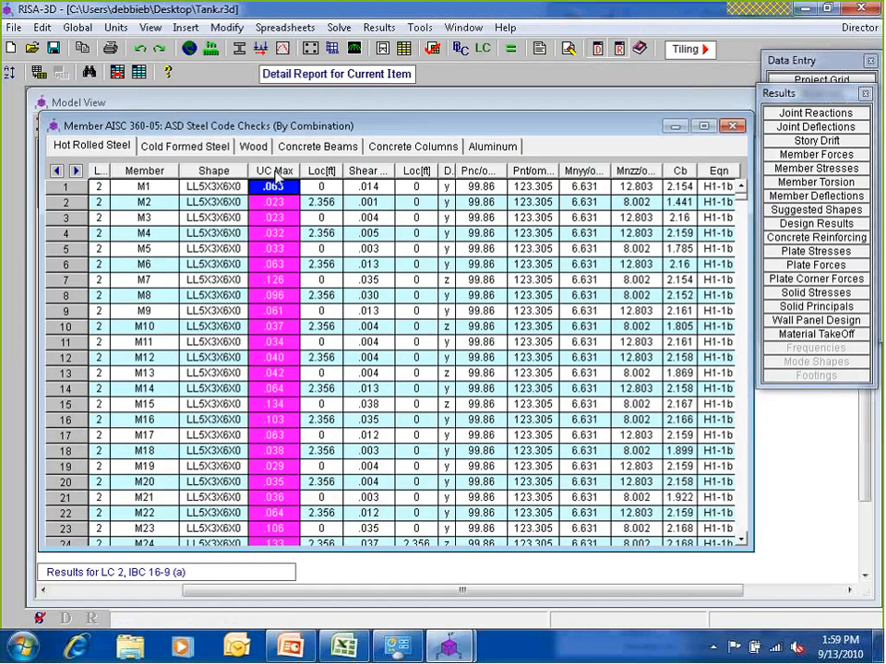
pyautogui.rightClick(279, 176)
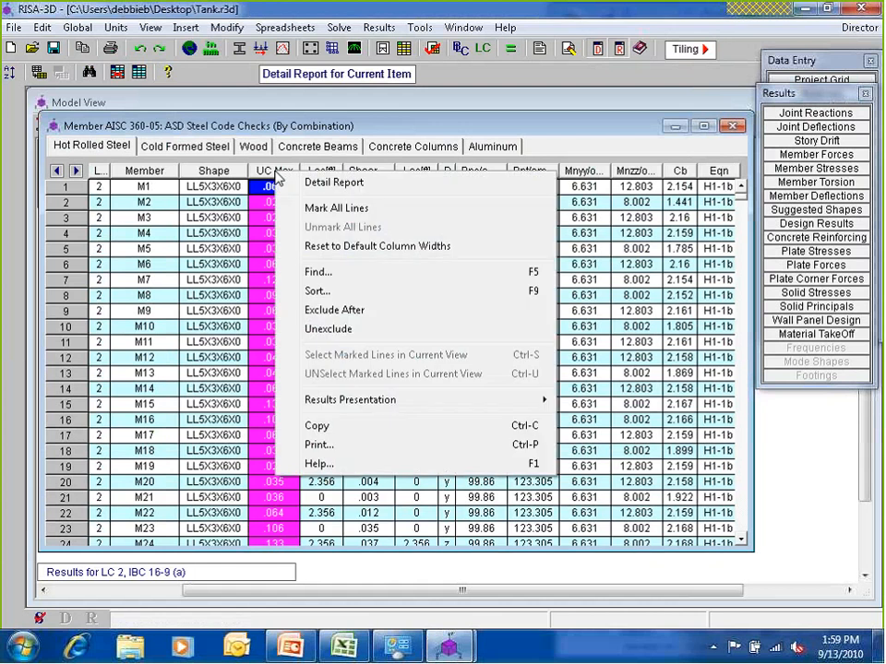
pyautogui.click(352, 291)
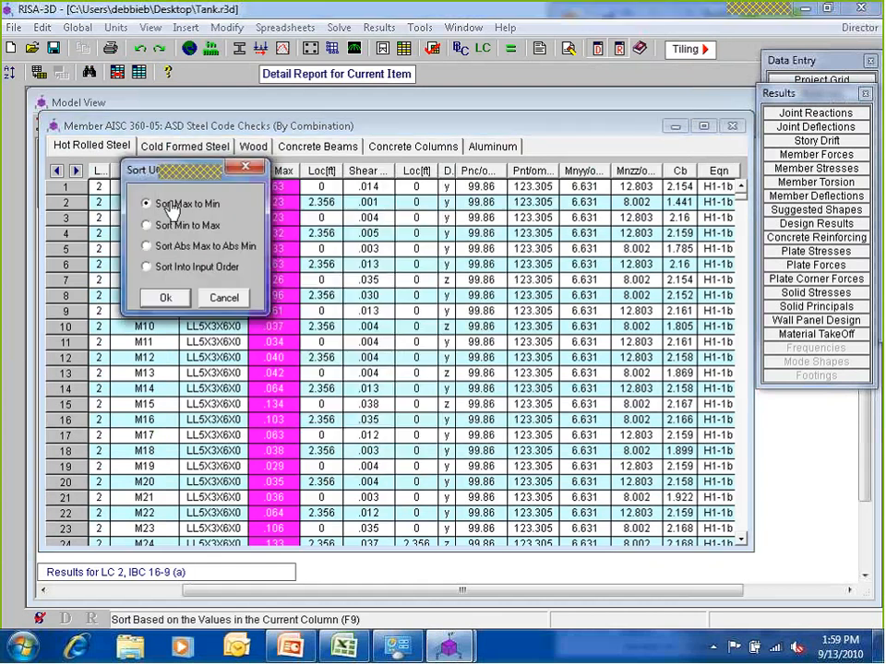
pyautogui.moveTo(175, 170); pyautogui.dragTo(526, 179)
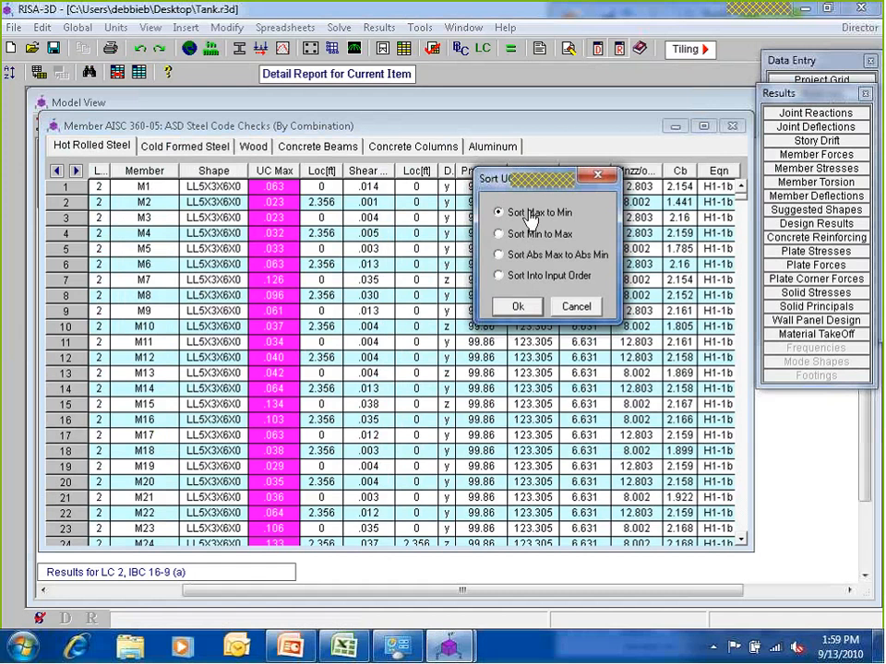
pyautogui.click(517, 307)
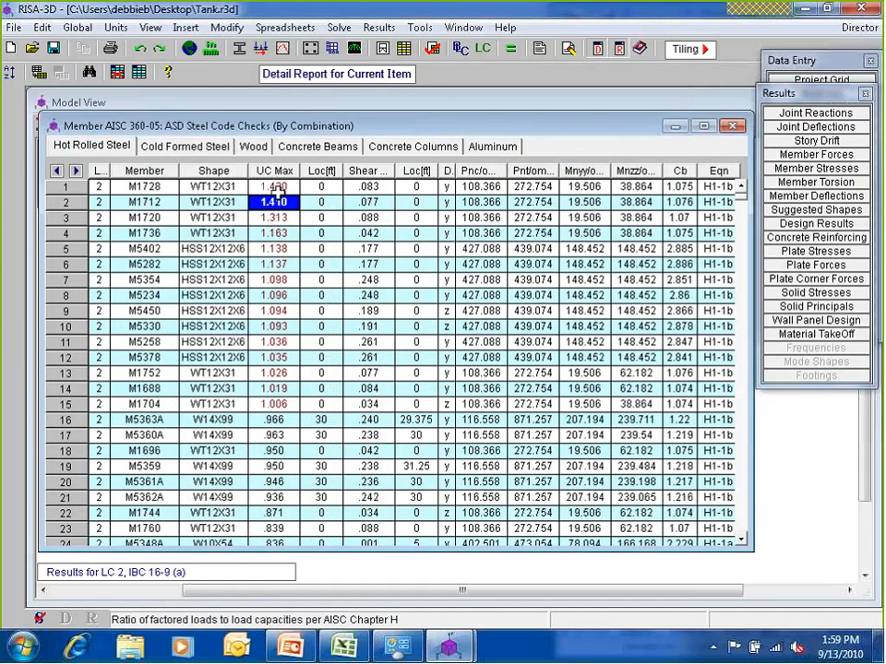
pyautogui.click(274, 188)
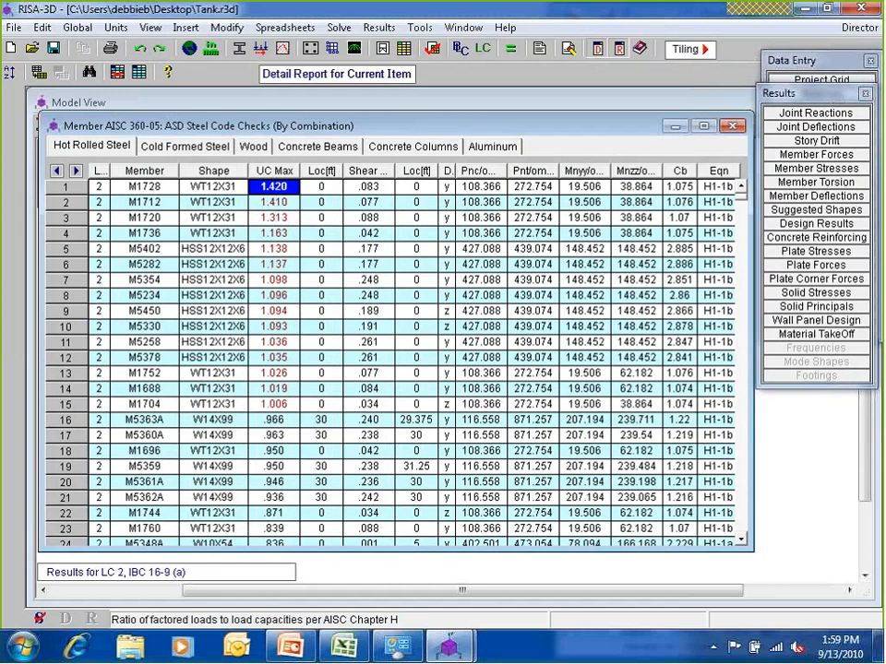
pyautogui.moveTo(274, 189); pyautogui.dragTo(273, 226)
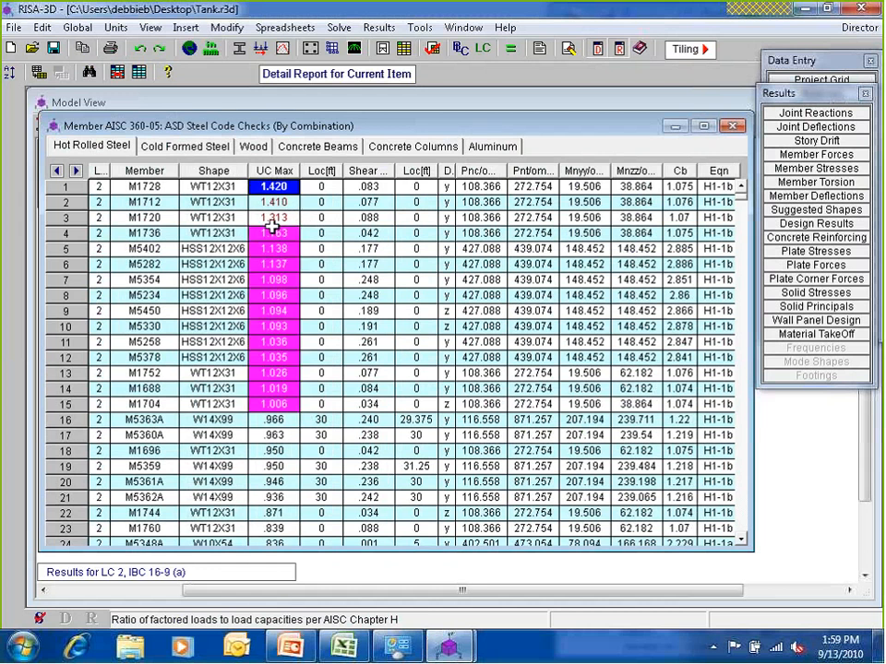
# - Bring the tank model view forward and unselect all plates, leaving every selection criterion empty
pyautogui.click(794, 503)
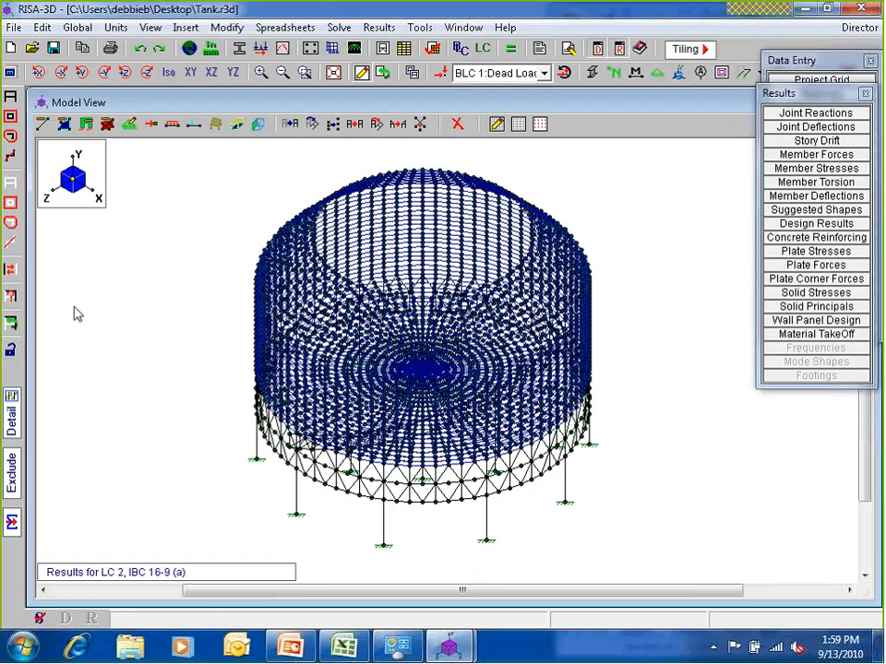
pyautogui.click(11, 300)
pyautogui.click(126, 136)
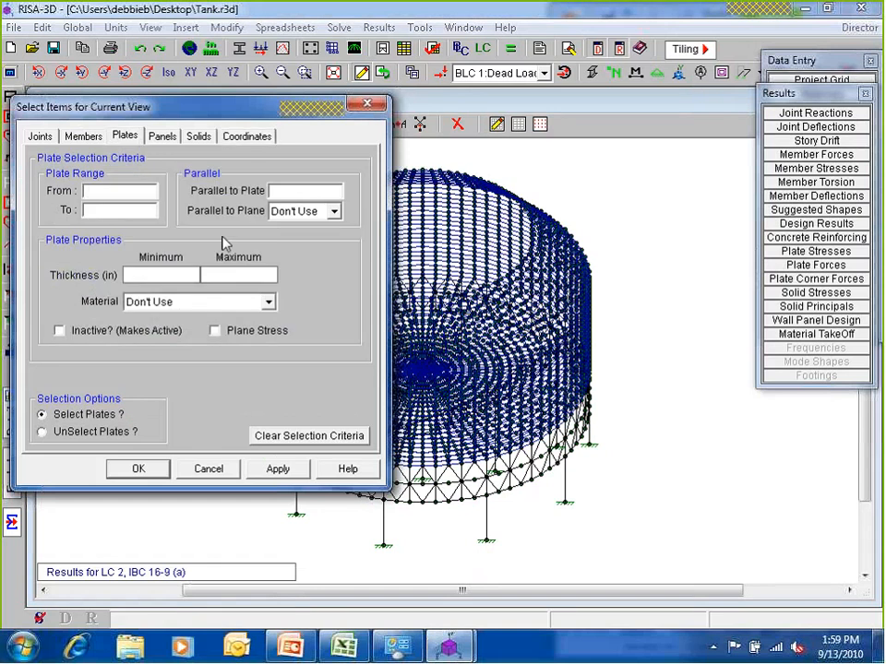
pyautogui.click(93, 432)
pyautogui.click(155, 478)
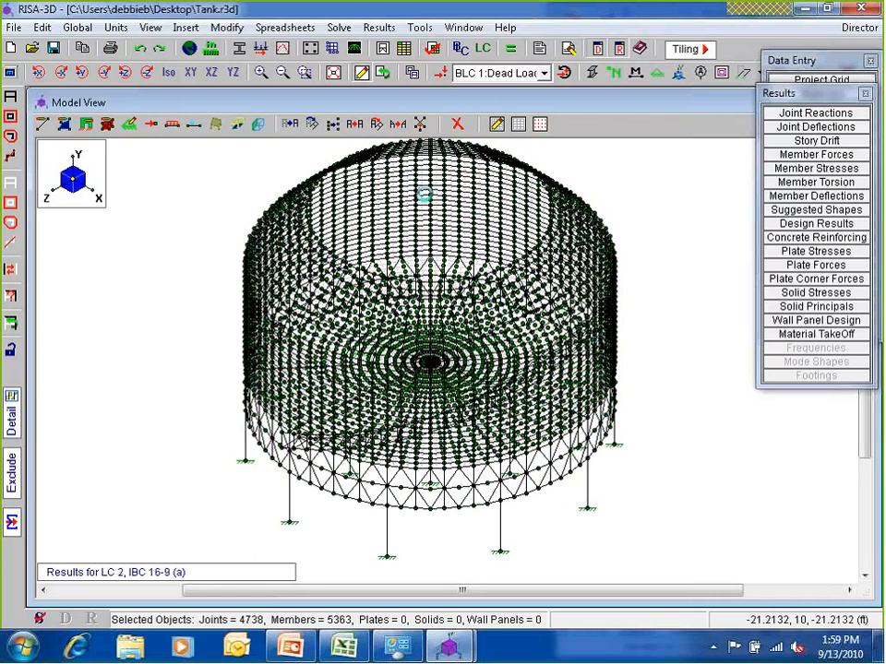
# - Turn off the joint display in the model view so only the member lines show
pyautogui.scroll(2, 425, 198)
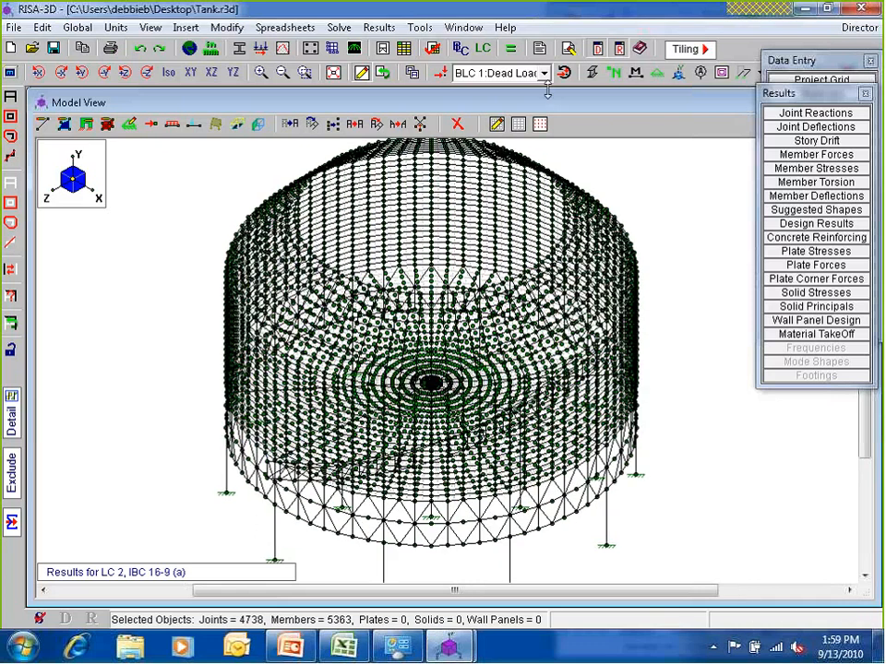
pyautogui.click(614, 72)
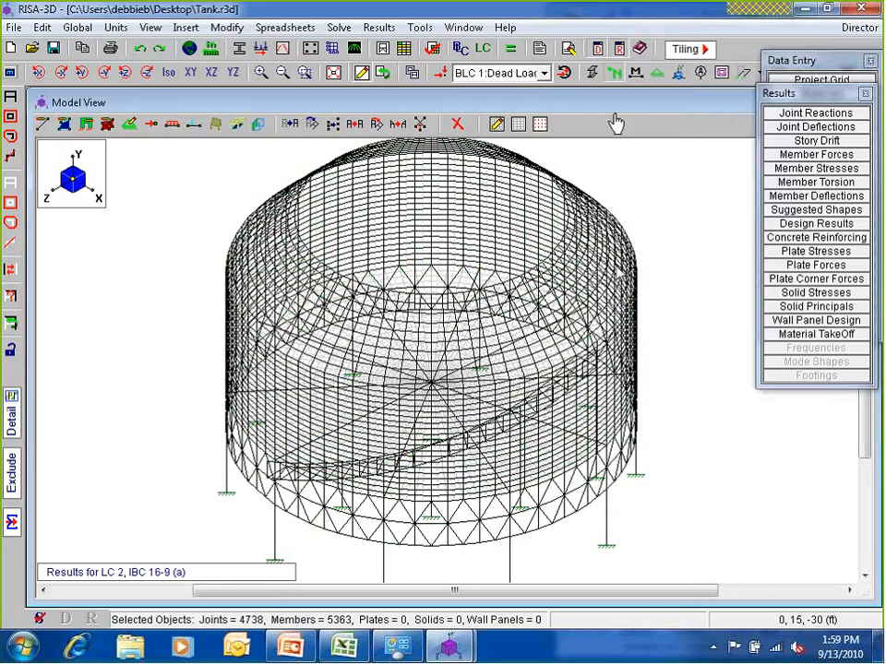
pyautogui.scroll(-1, 328, 283)
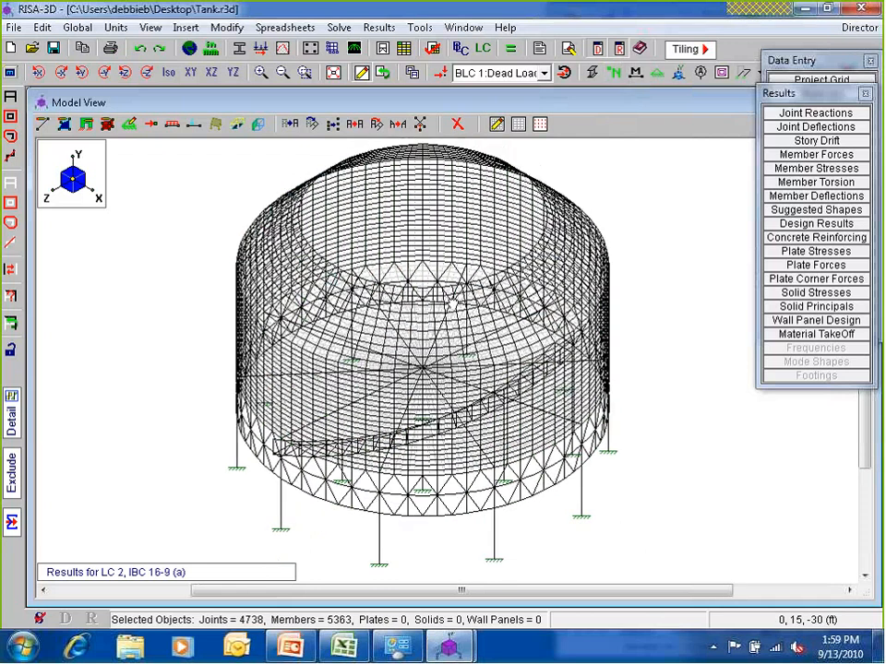
pyautogui.moveTo(461, 280); pyautogui.dragTo(451, 286, button='middle')
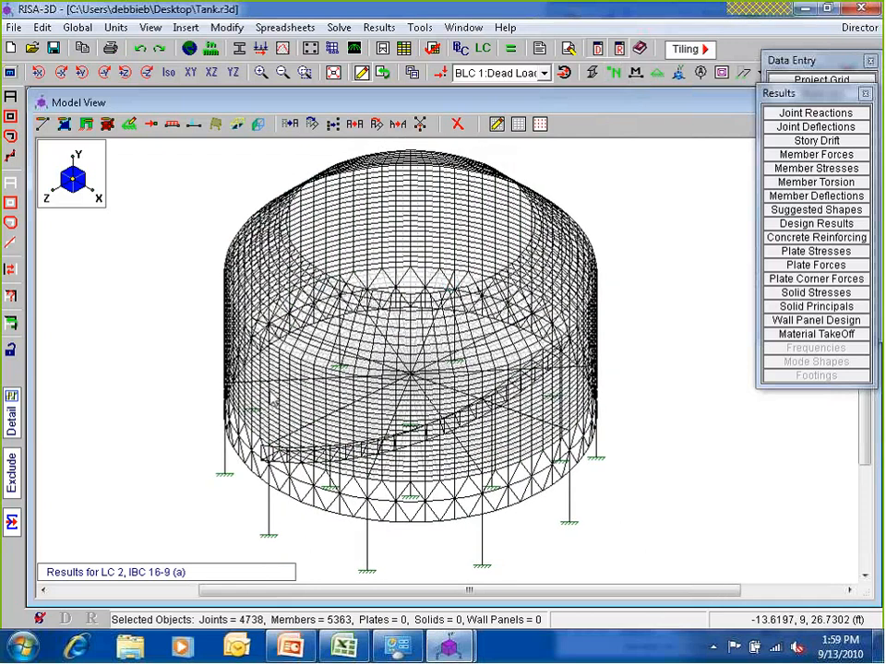
# - Draw the members color coded by unity (bending) check and label them with their unity check values
pyautogui.click(9, 74)
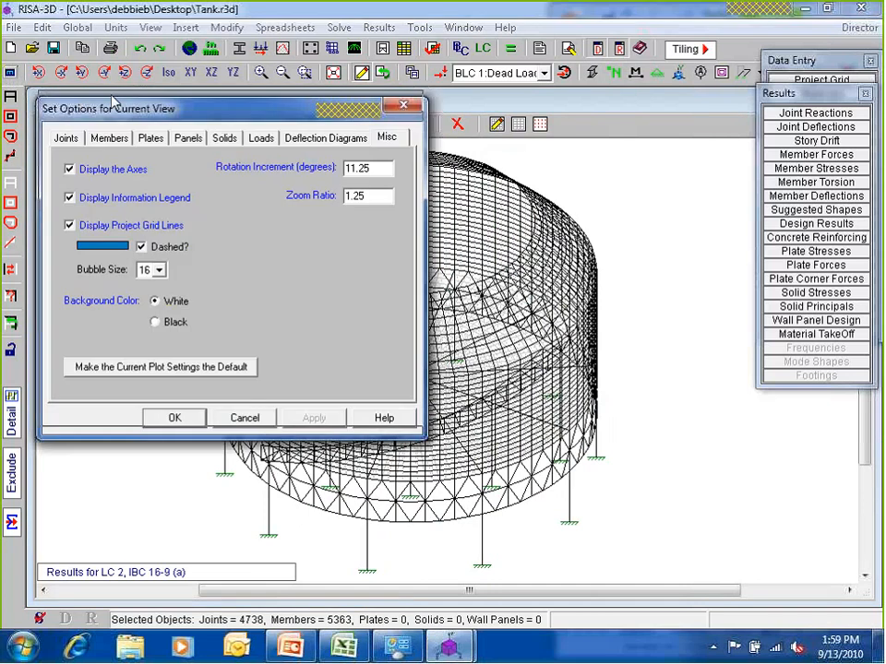
pyautogui.moveTo(113, 103); pyautogui.dragTo(109, 91)
pyautogui.click(105, 125)
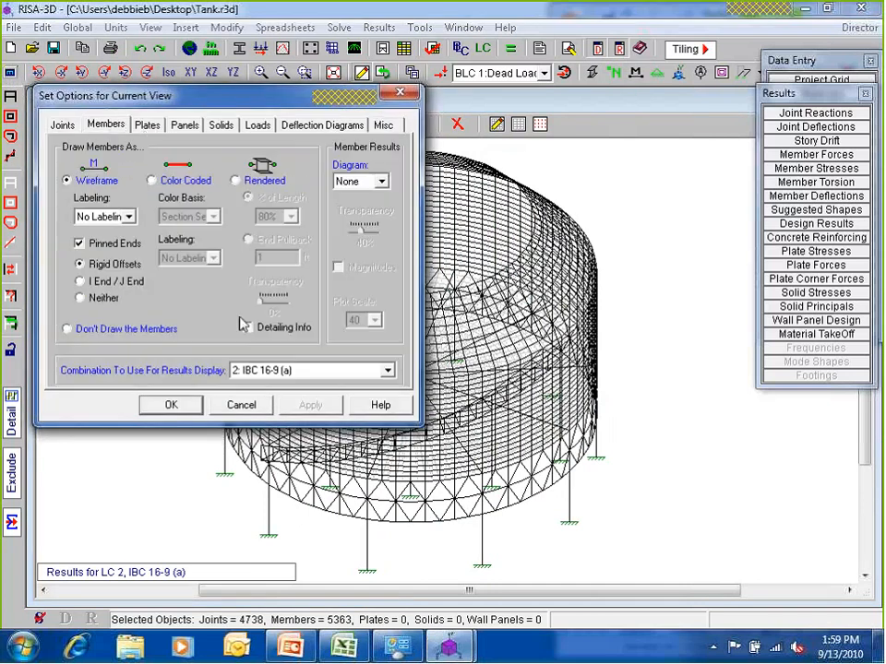
pyautogui.click(200, 184)
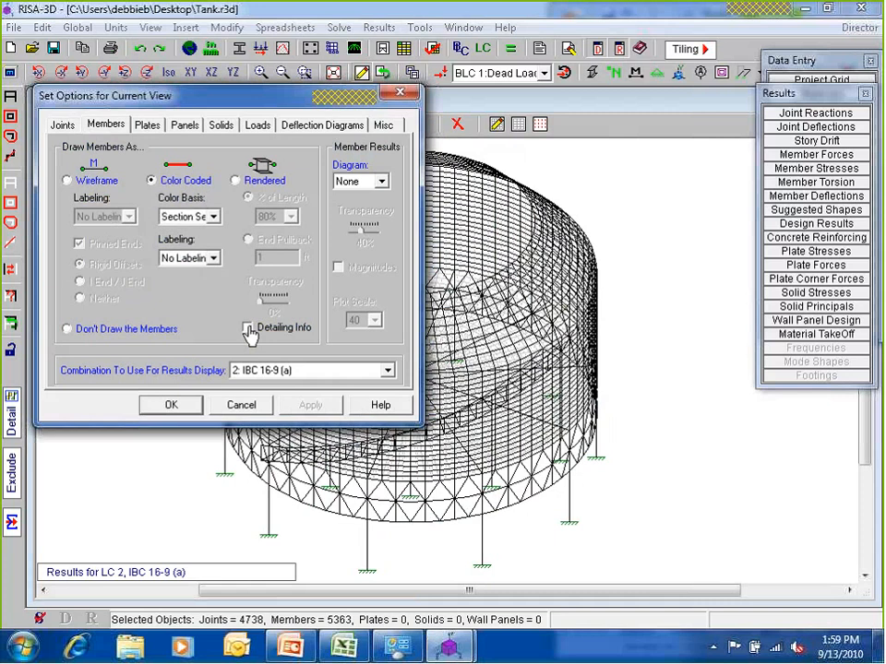
pyautogui.click(190, 216)
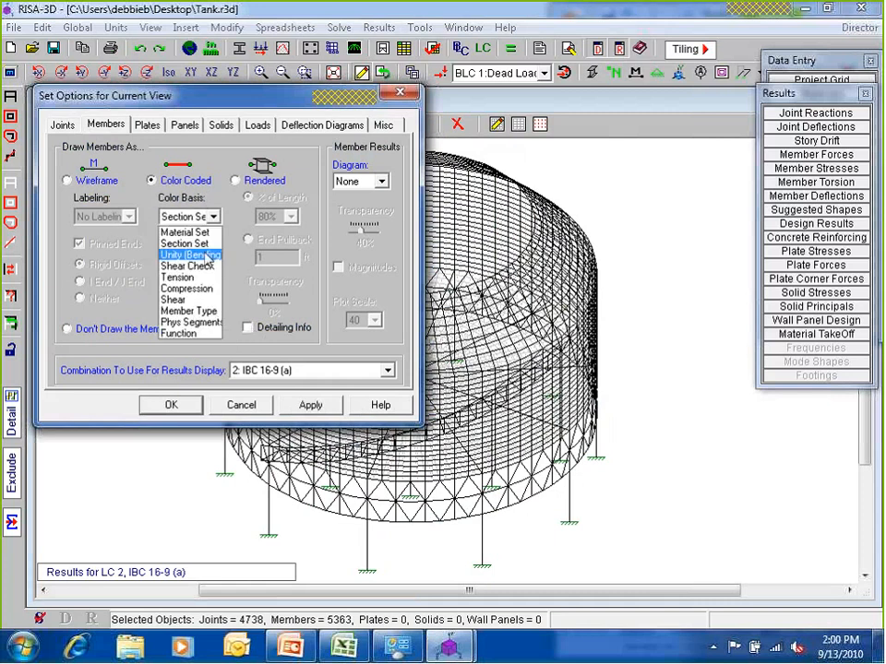
pyautogui.click(189, 254)
pyautogui.click(194, 258)
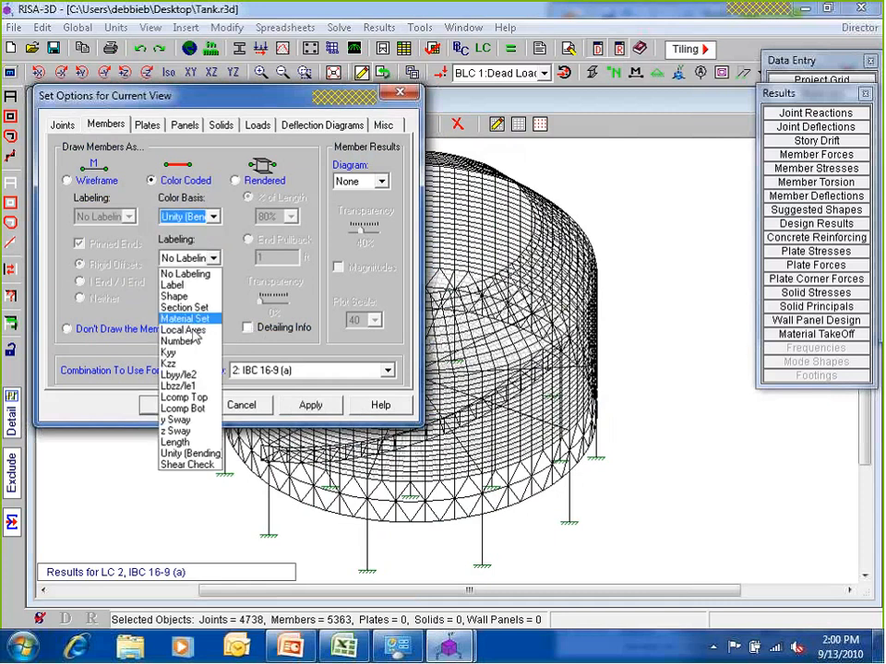
pyautogui.click(189, 453)
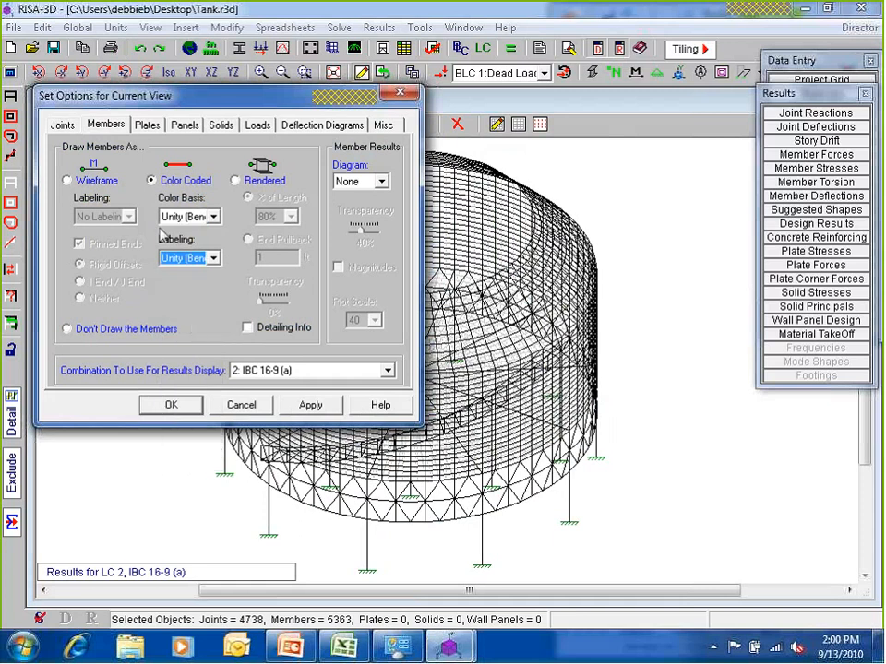
pyautogui.click(171, 405)
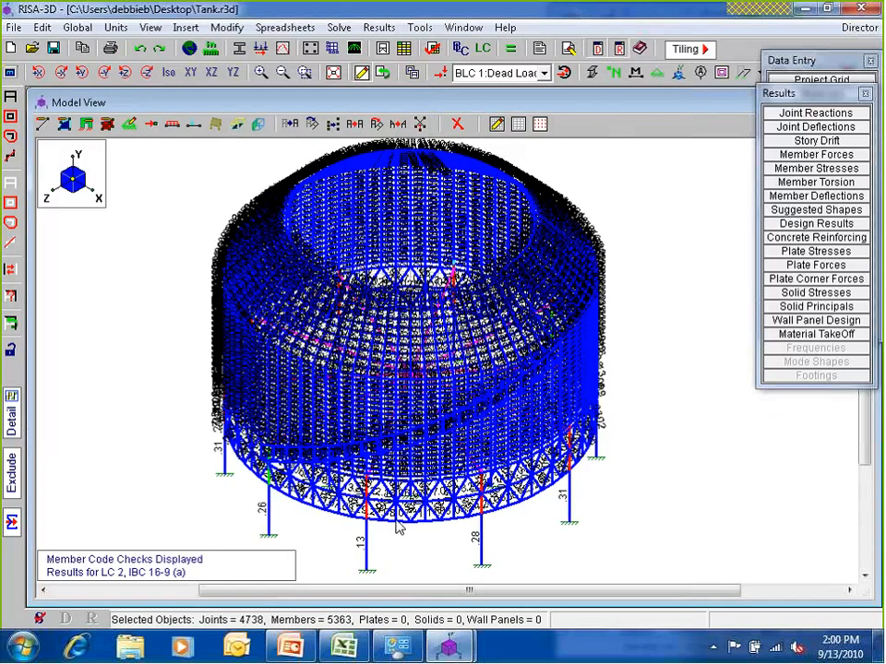
# - Set the color-coded members to No Labeling in the view options
pyautogui.moveTo(507, 562); pyautogui.dragTo(518, 544, button='middle')
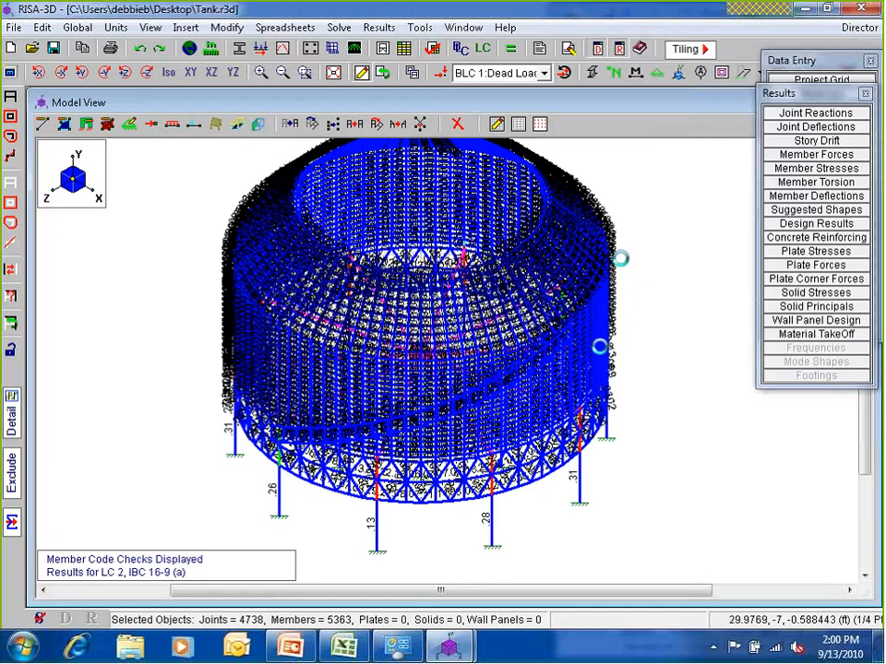
pyautogui.click(11, 74)
pyautogui.click(216, 270)
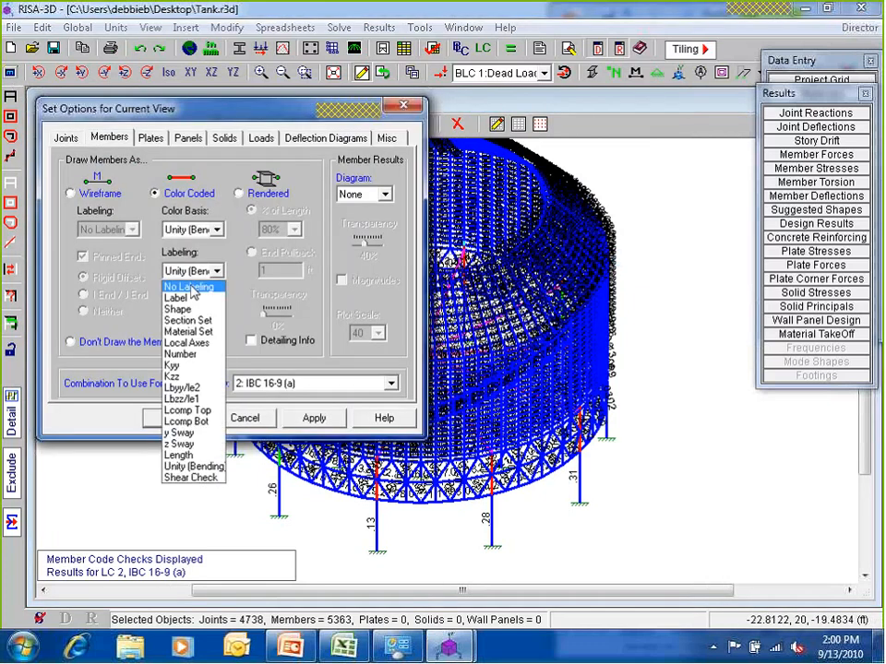
pyautogui.click(184, 287)
pyautogui.click(174, 418)
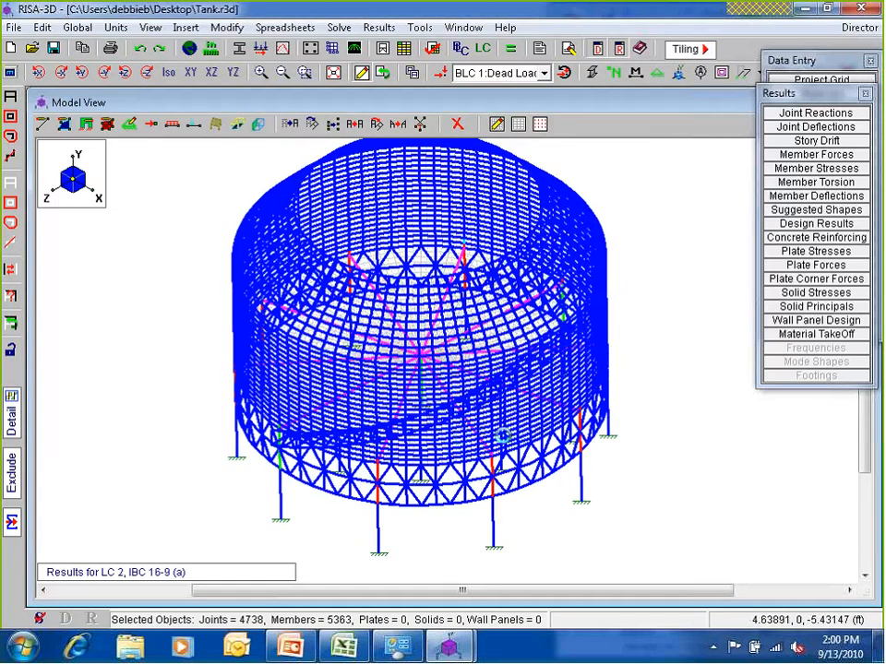
# - Tilt the tank to look inside it and close the Data Entry and Results palettes covering the code check legend
pyautogui.keyDown('ctrl'); pyautogui.moveTo(503, 435); pyautogui.dragTo(383, 306, button='middle'); pyautogui.keyUp('ctrl')
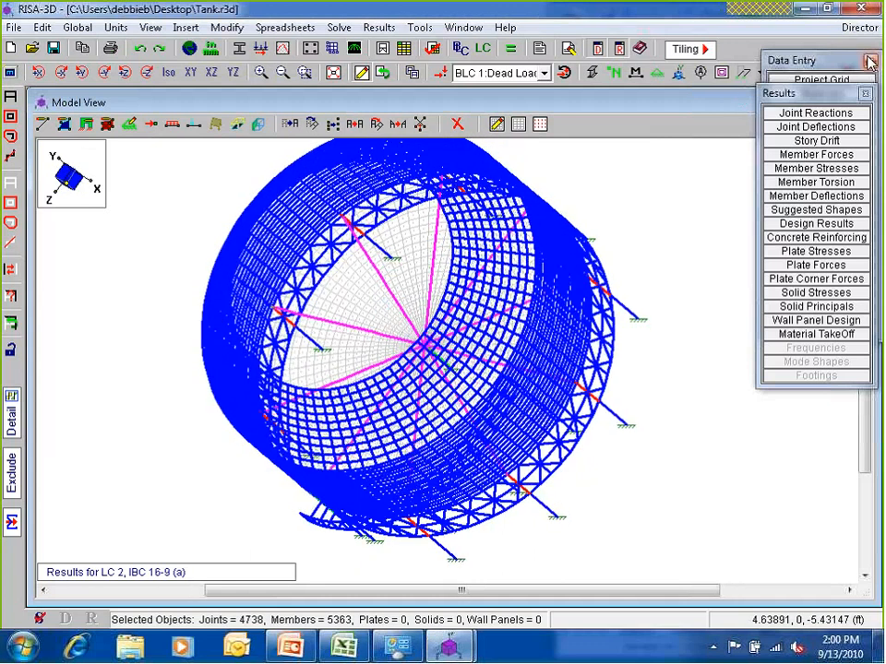
pyautogui.click(869, 62)
pyautogui.click(864, 93)
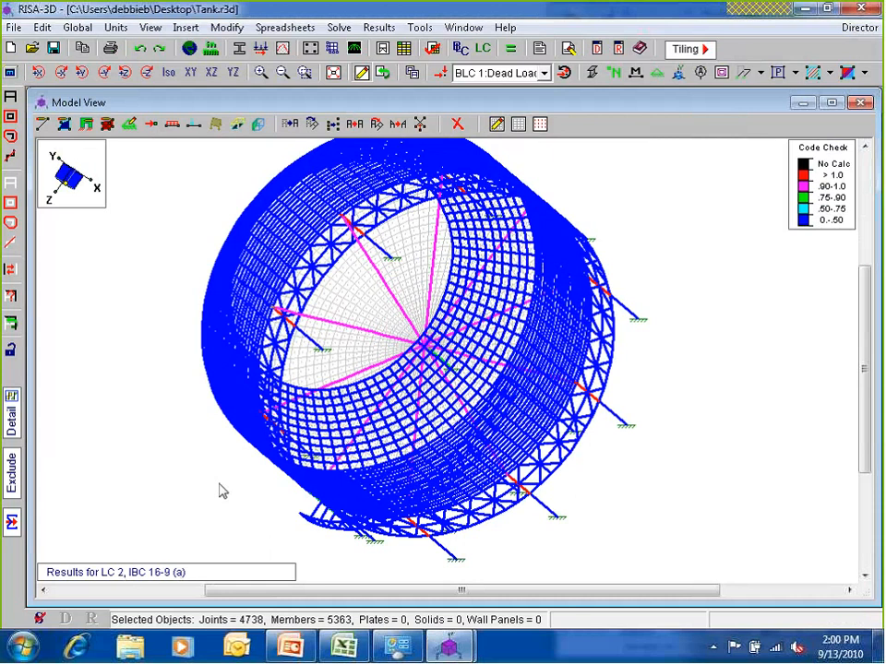
# - Restore the isometric view, inspect the section properties of red web member M5450 and the hot rolled shape list, and cancel without changes
pyautogui.click(169, 73)
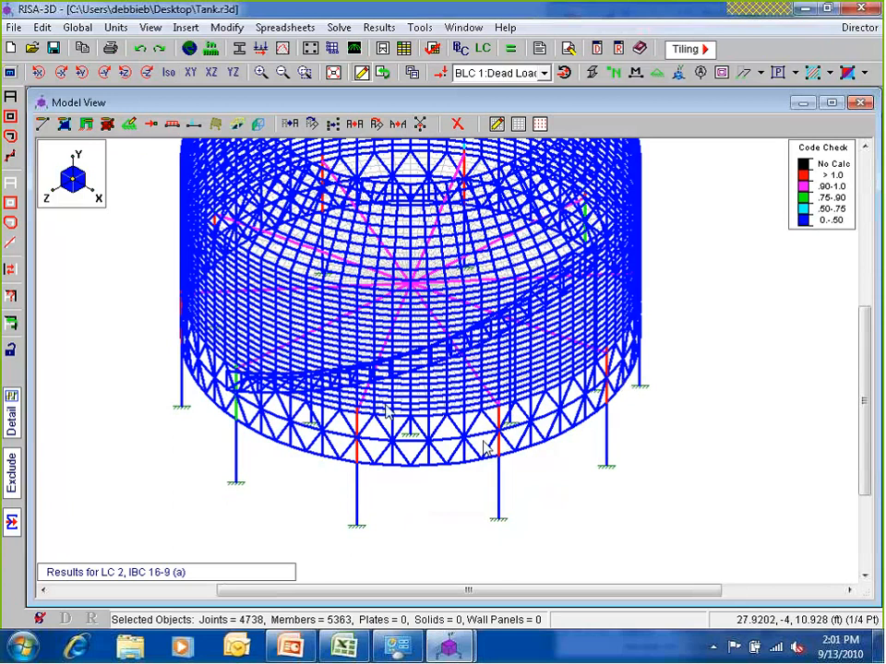
pyautogui.scroll(1, 264, 460)
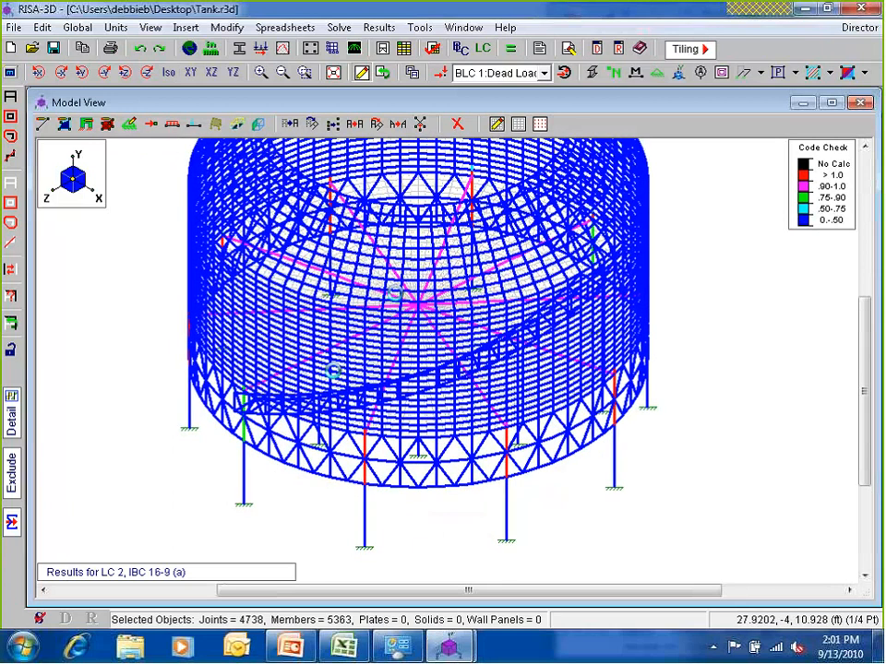
pyautogui.scroll(-1, 268, 466)
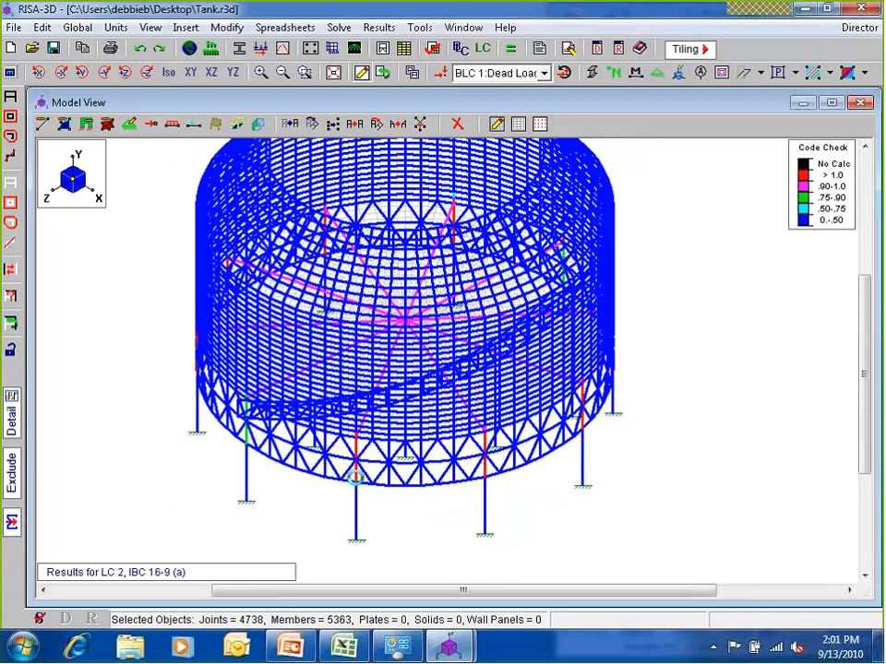
pyautogui.scroll(1, 264, 377)
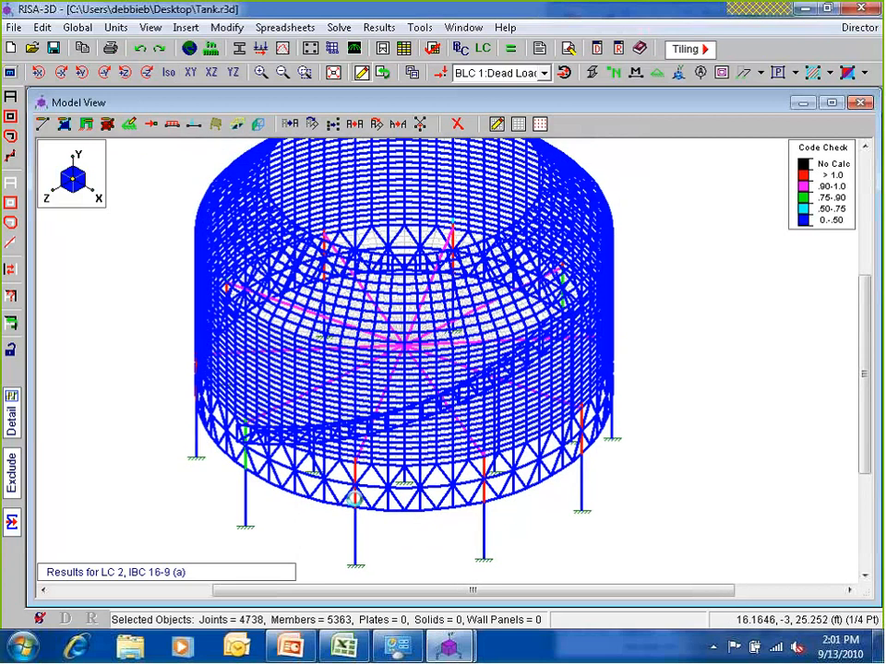
pyautogui.doubleClick(326, 234)
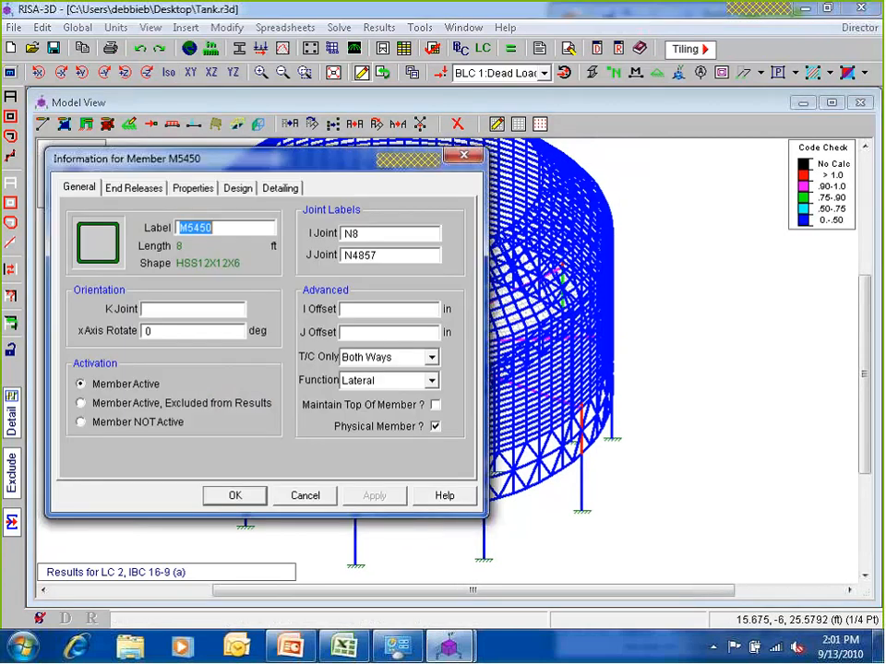
pyautogui.click(238, 188)
pyautogui.click(204, 189)
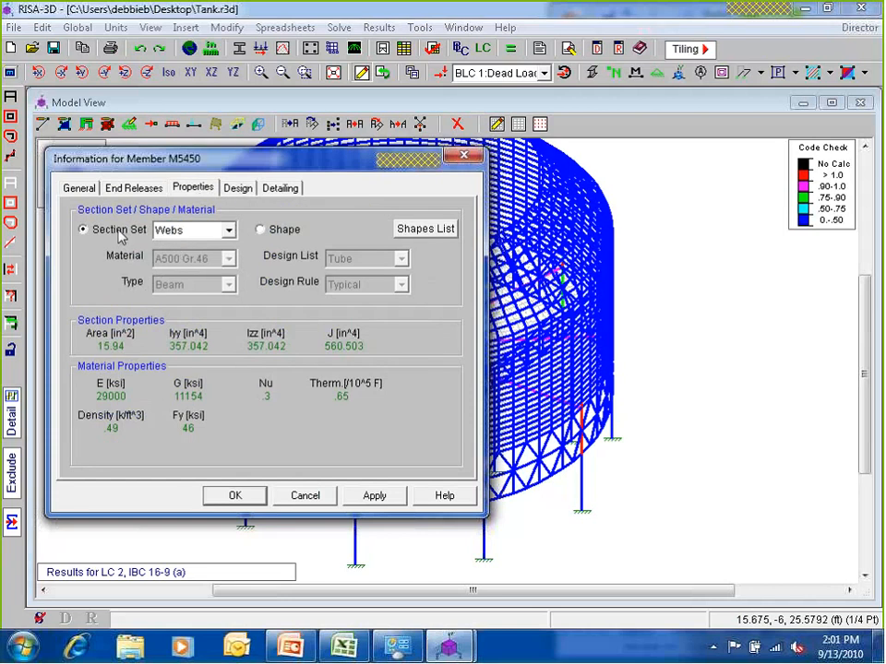
pyautogui.click(446, 237)
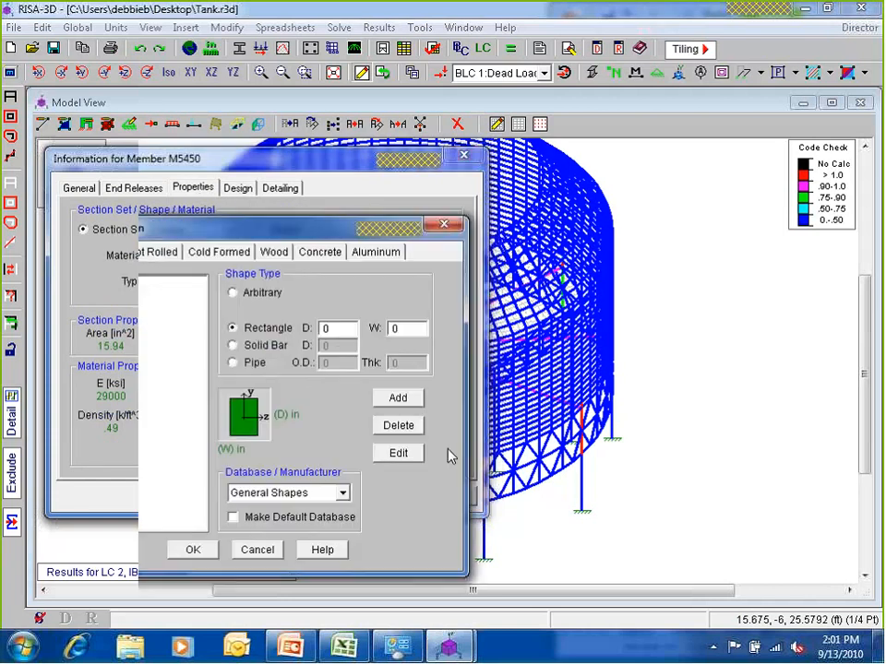
pyautogui.click(137, 253)
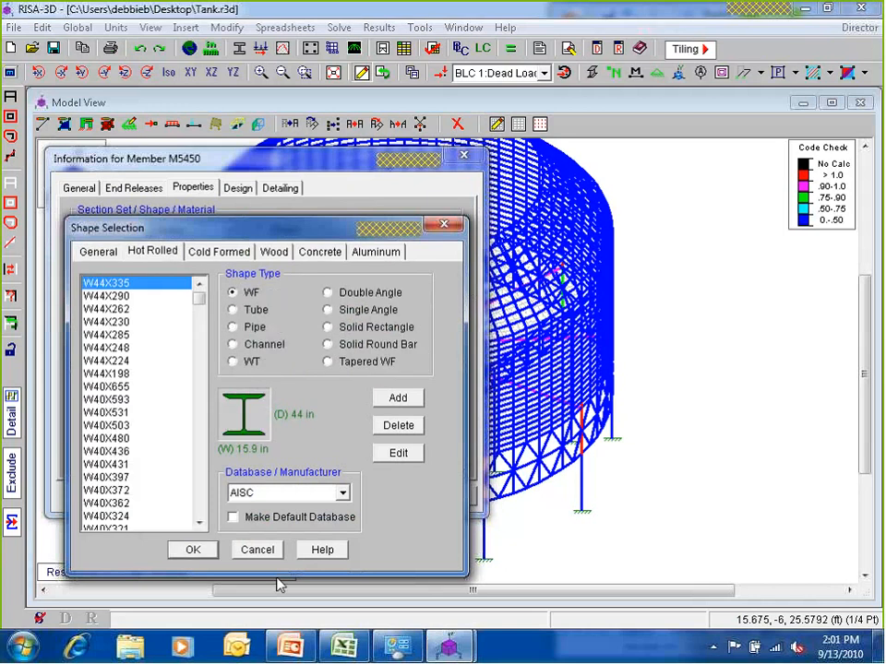
pyautogui.click(258, 550)
pyautogui.click(305, 494)
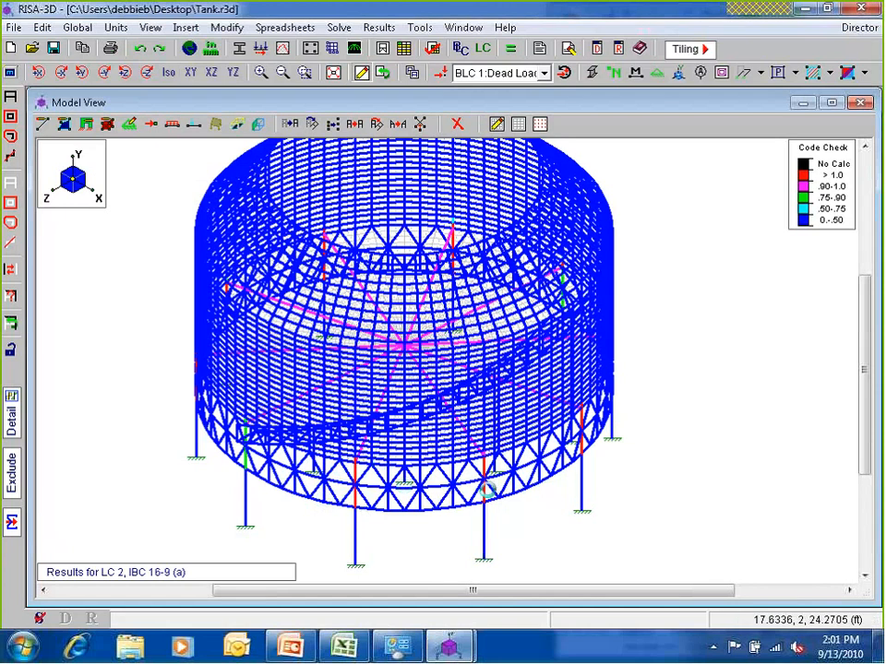
# - Reopen the Data Entry and Results palettes and arrange them so the full Results list is accessible
pyautogui.scroll(-1, 429, 313)
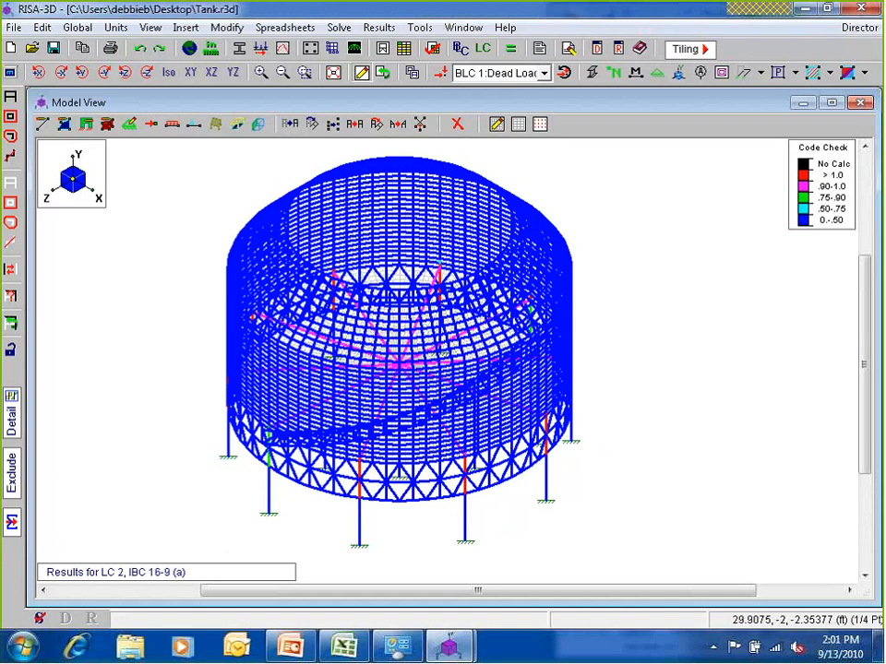
pyautogui.click(596, 49)
pyautogui.click(596, 50)
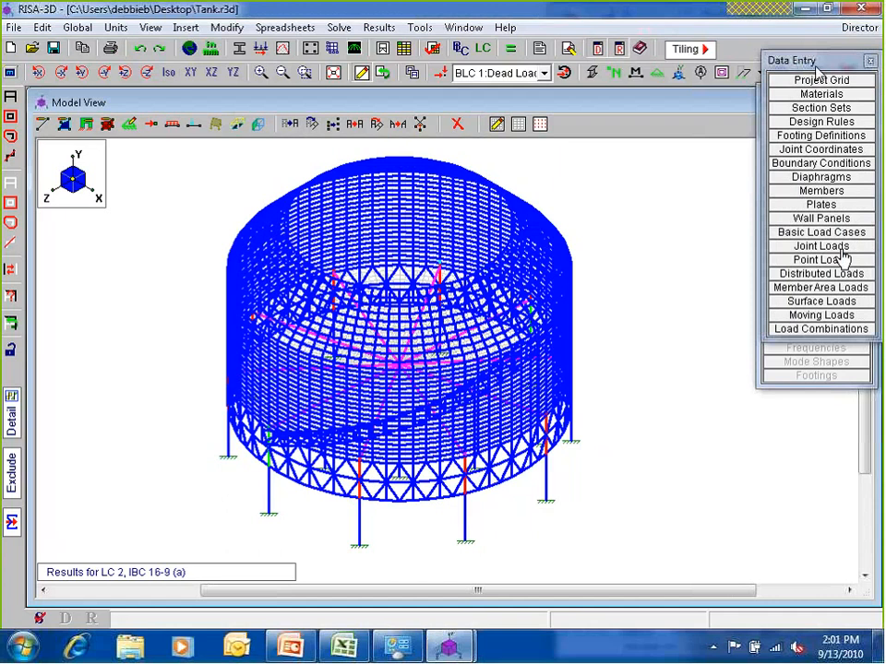
pyautogui.moveTo(816, 65); pyautogui.dragTo(813, 212)
pyautogui.click(821, 109)
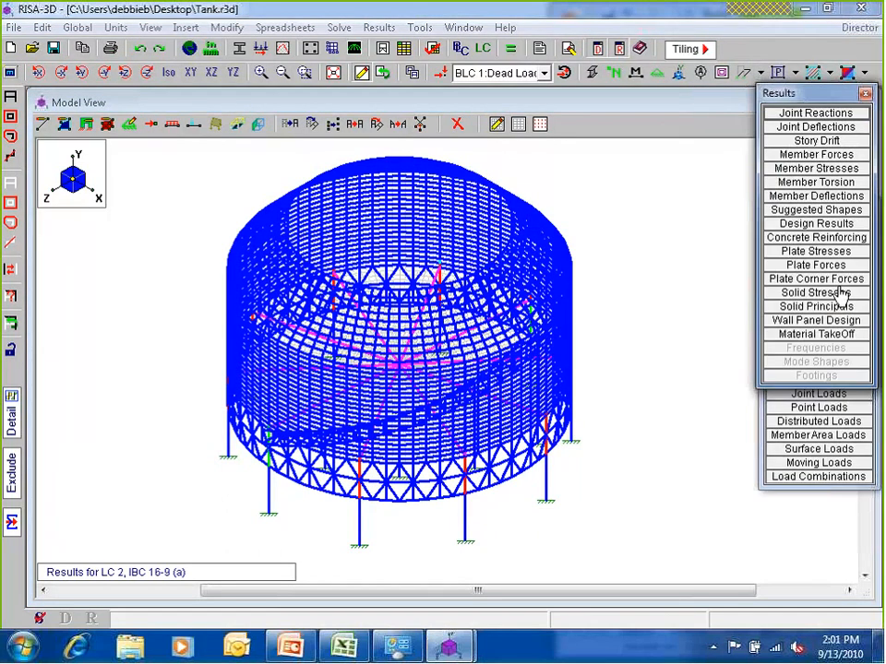
# - Open the hot rolled steel design results and widen the UC Max column to review the members' code checks
pyautogui.click(853, 225)
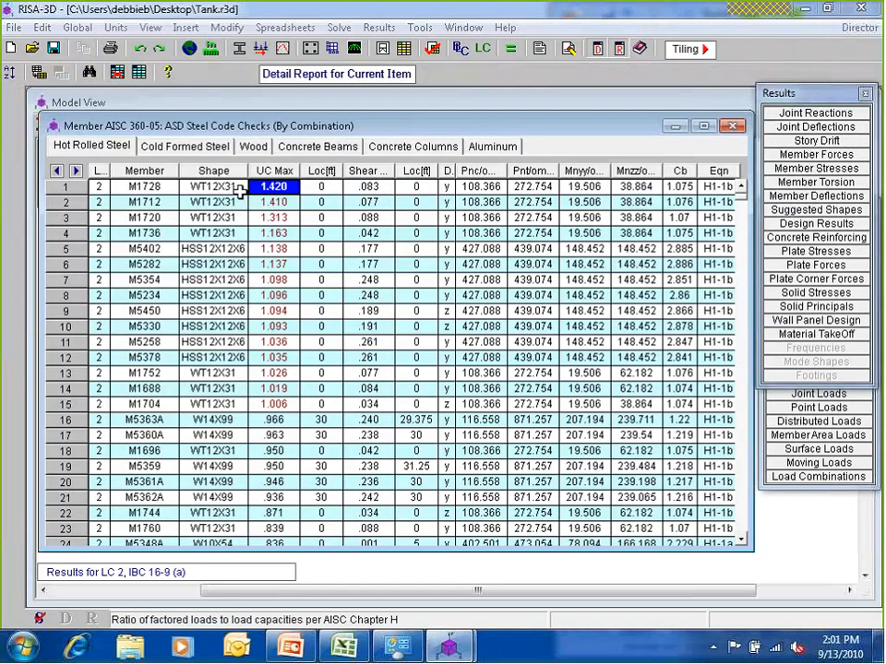
pyautogui.click(292, 178)
pyautogui.doubleClick(292, 175)
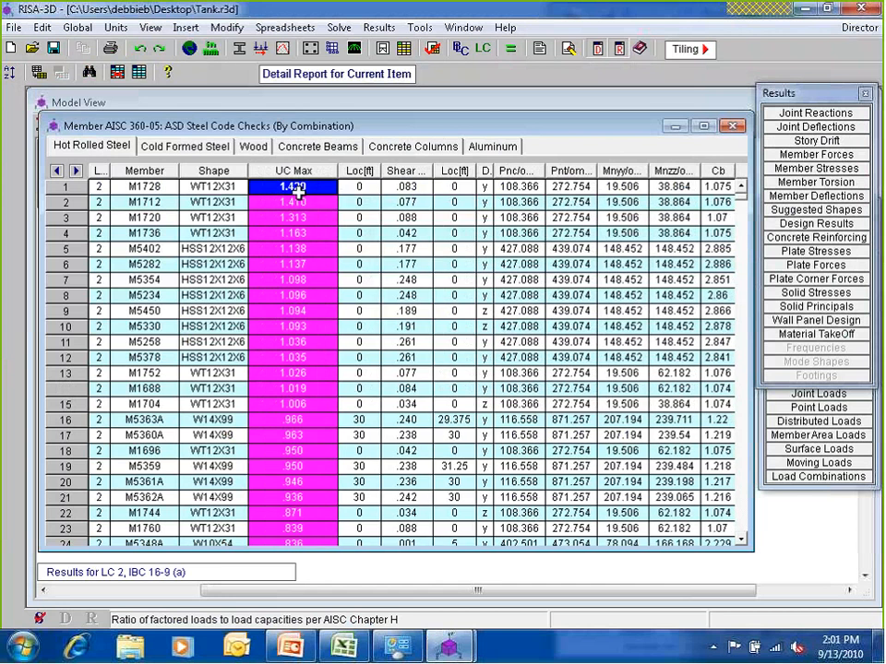
pyautogui.click(298, 191)
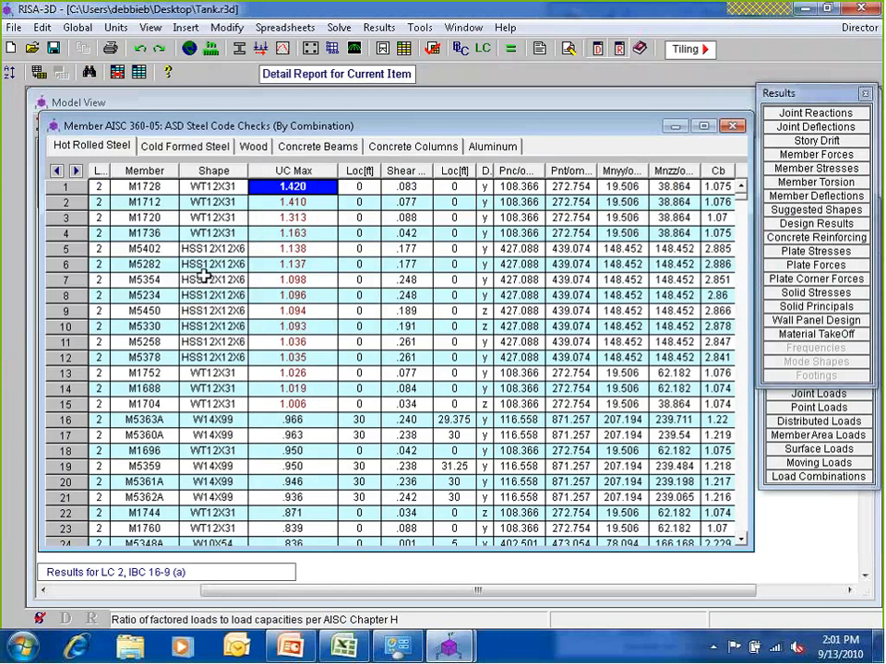
pyautogui.click(205, 296)
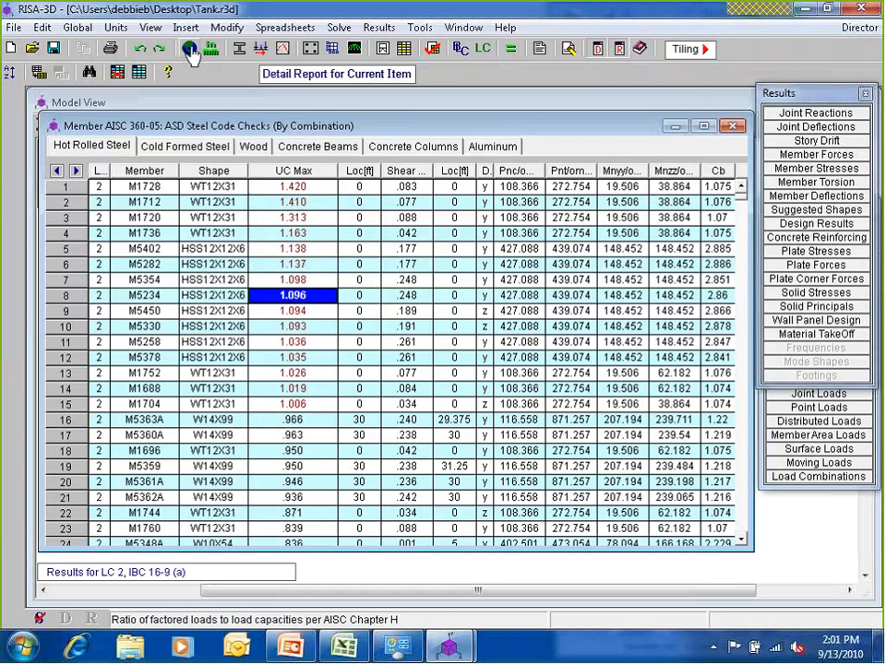
# - Check the design codes in the Global Parameters without changes and close the steel code checks spreadsheet
pyautogui.click(189, 48)
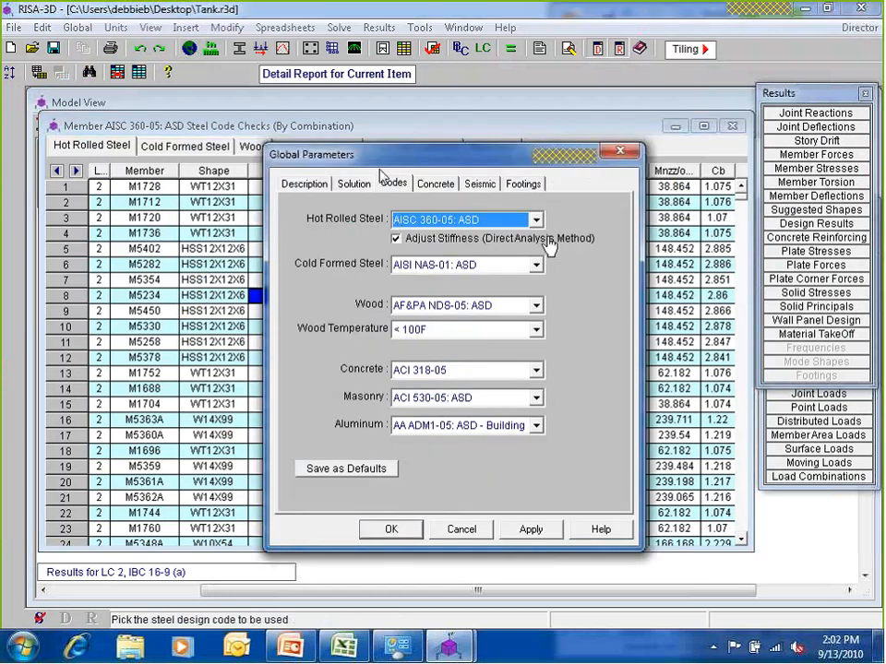
pyautogui.click(627, 156)
pyautogui.click(733, 128)
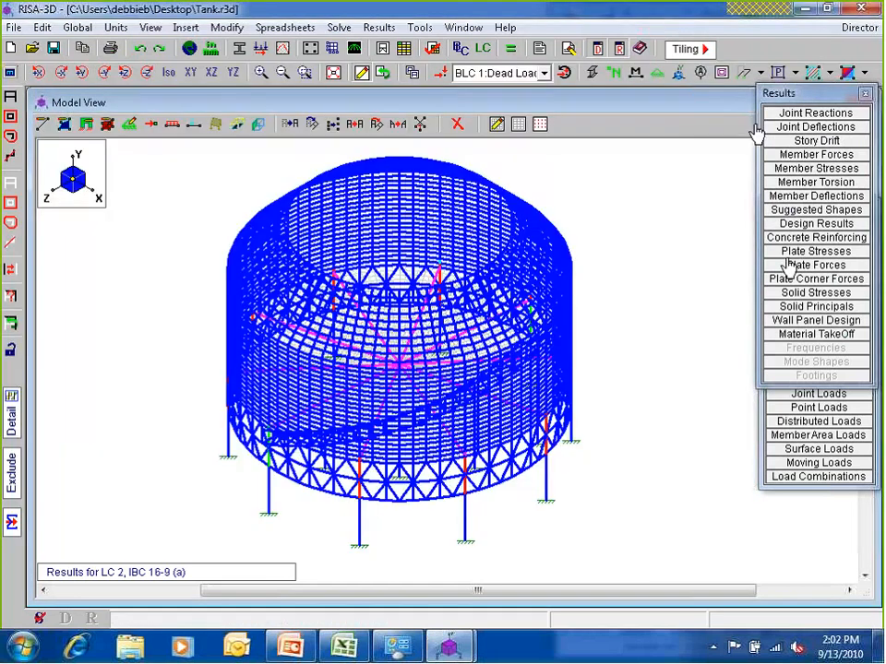
# - Open the plate stresses and plate forces results, and close the Plate Principal Stresses spreadsheet
pyautogui.click(836, 253)
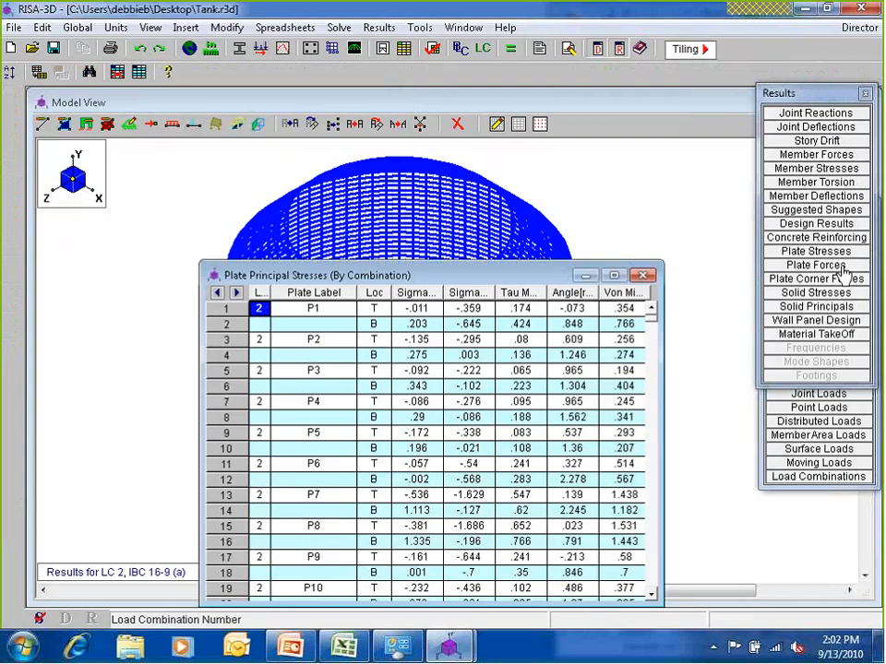
pyautogui.click(815, 265)
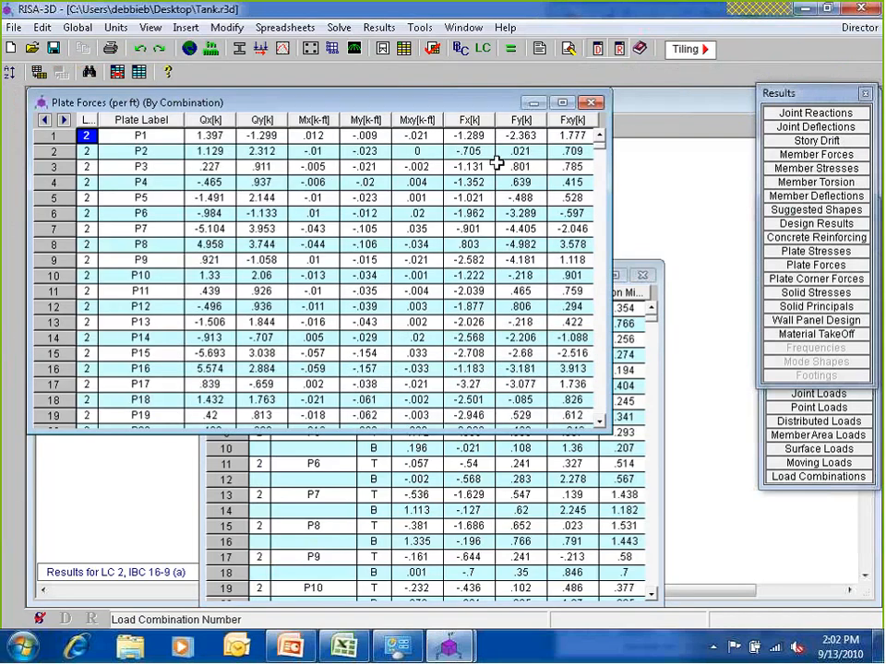
pyautogui.click(642, 275)
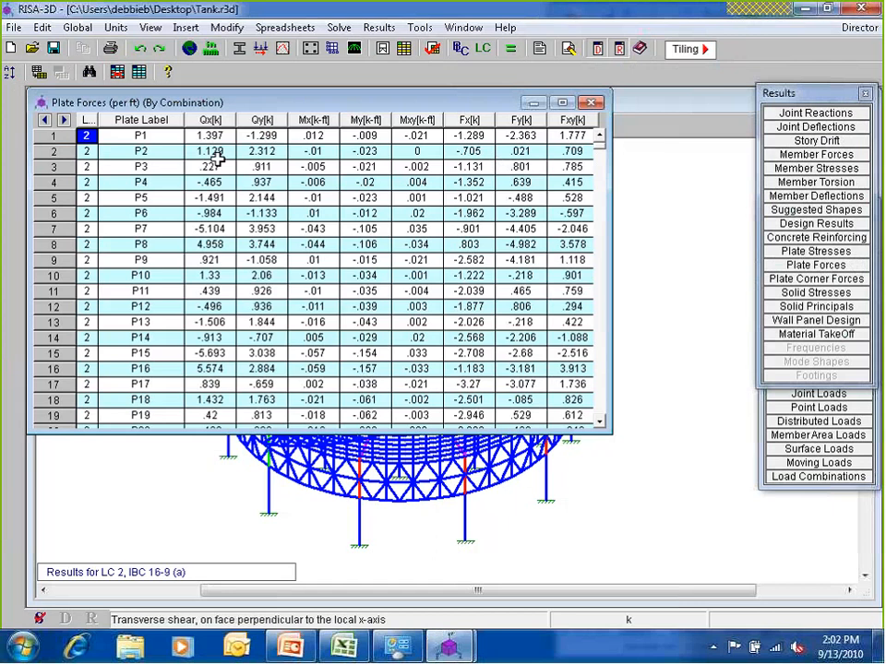
# - Examine the Qx transverse shear results for the first plates in the Plate Forces spreadsheet
pyautogui.click(186, 138)
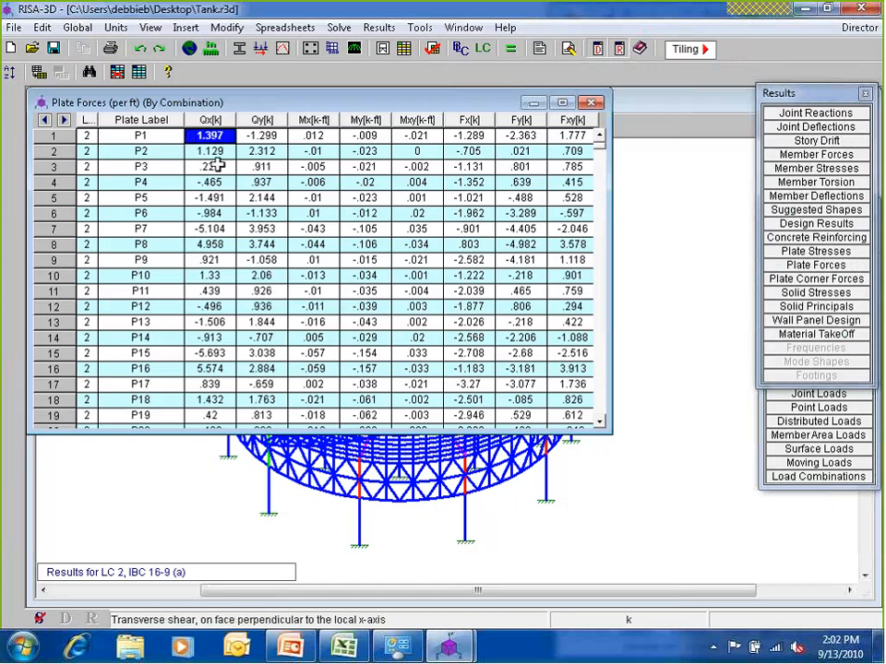
pyautogui.click(212, 151)
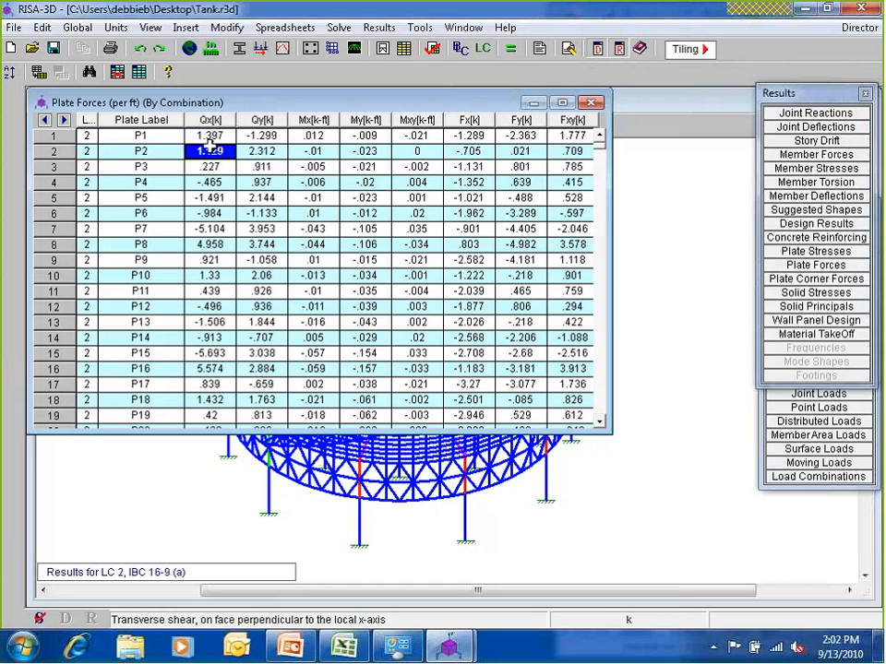
pyautogui.click(210, 137)
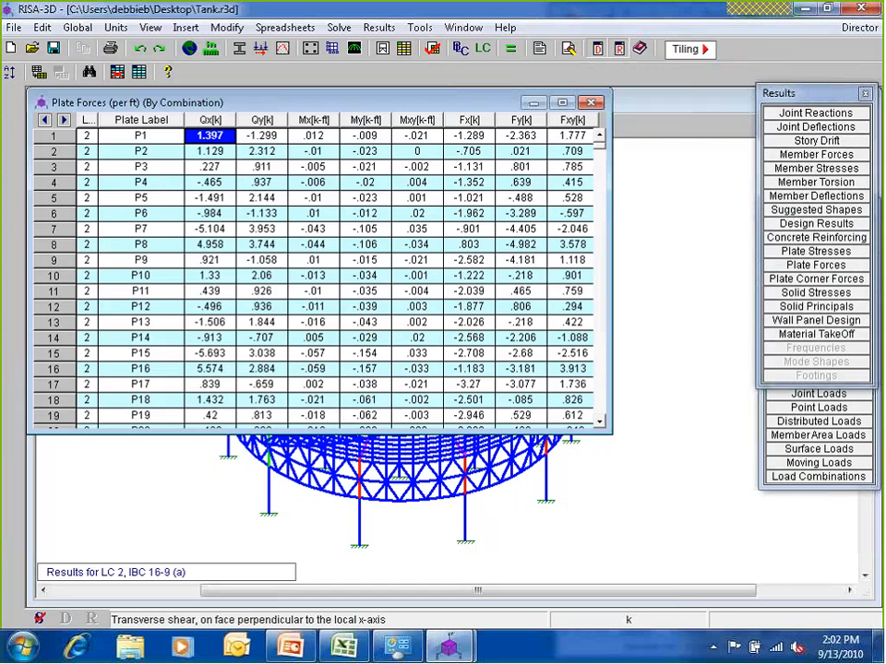
pyautogui.click(209, 197)
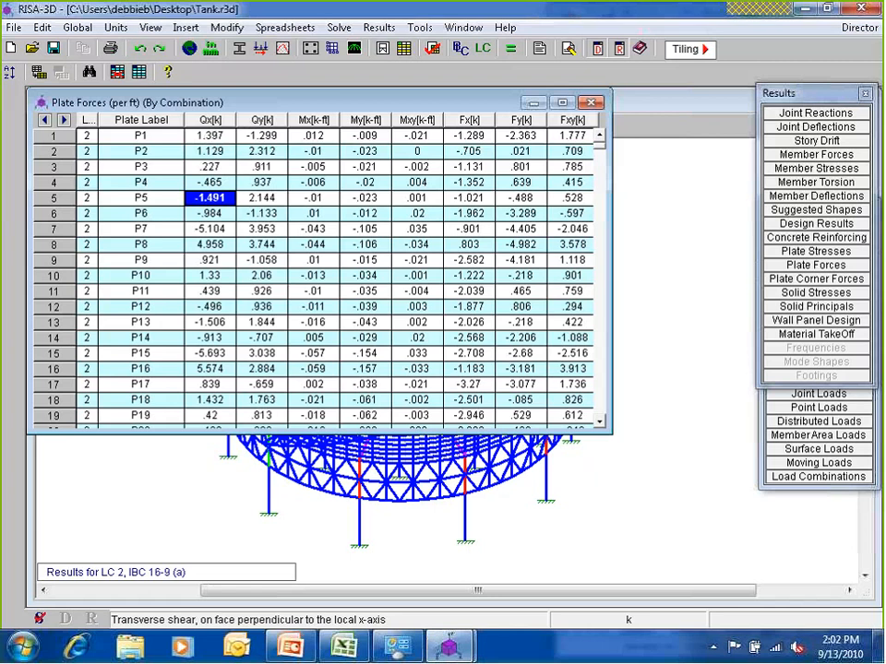
pyautogui.click(140, 638)
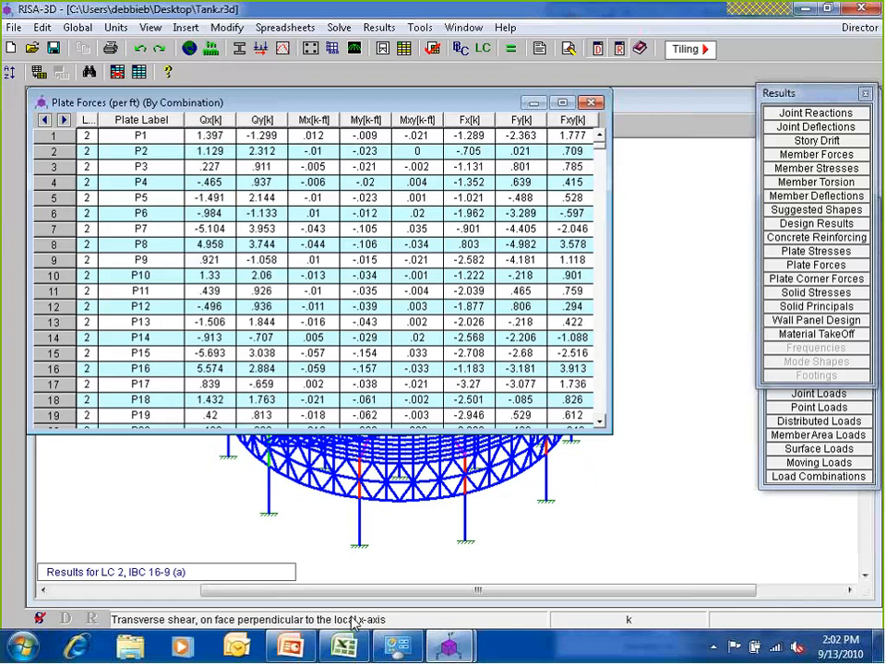
pyautogui.click(304, 627)
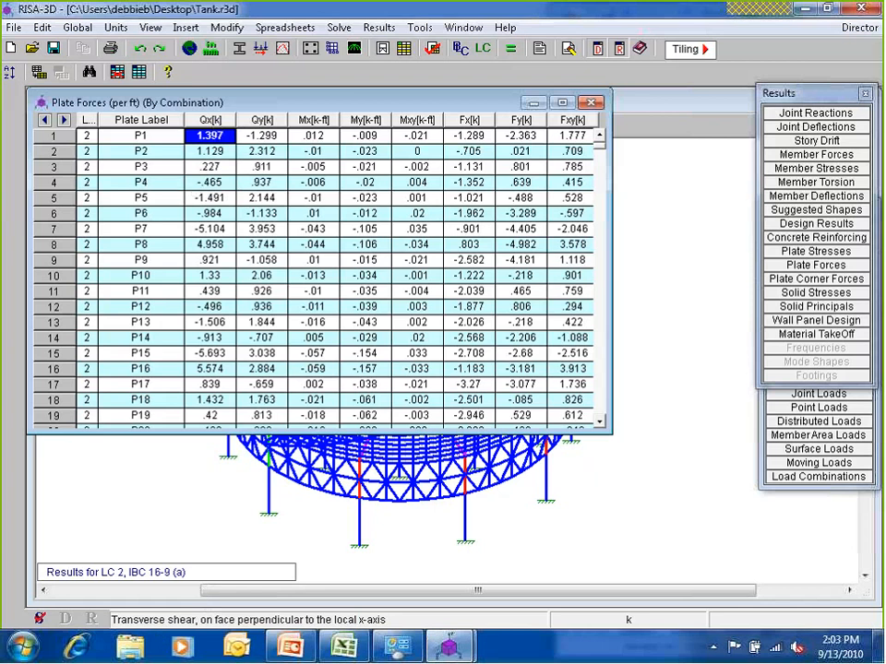
# - Examine plate P1's Qy transverse shear, Mx and Mxy moments, and Fx, Fy and Fxy membrane forces
pyautogui.click(274, 139)
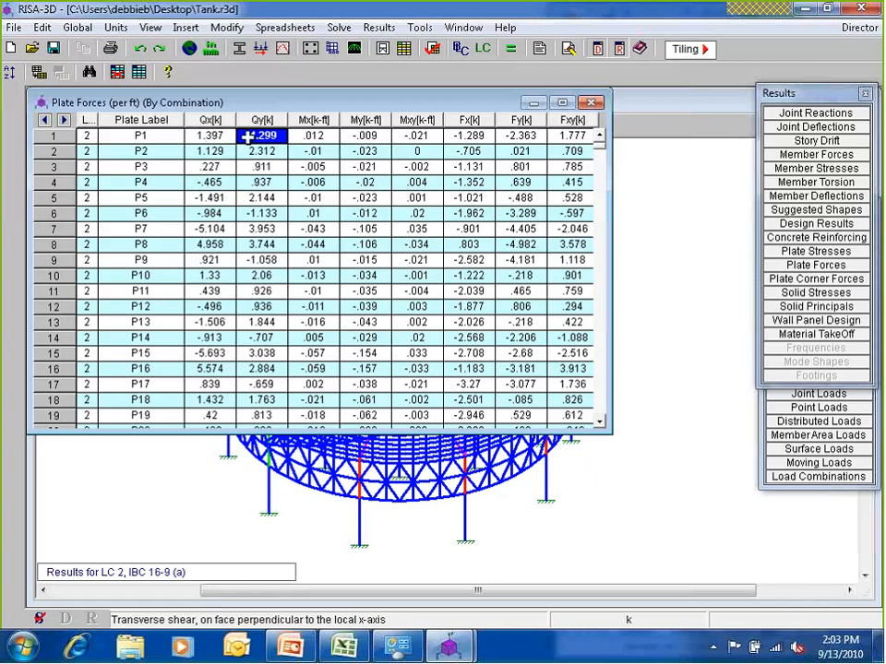
pyautogui.press('Left')
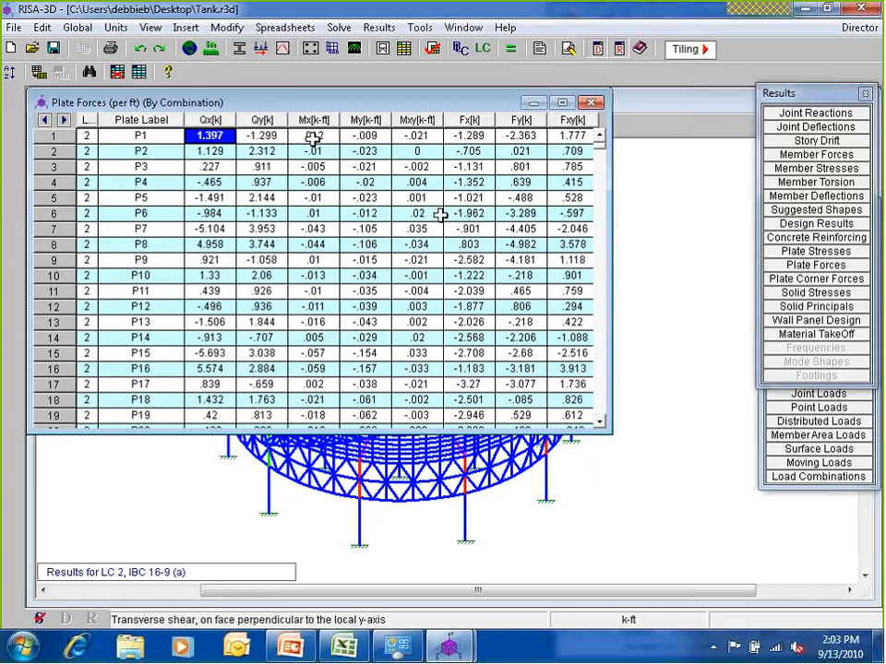
pyautogui.press('Right')
pyautogui.press('Right')
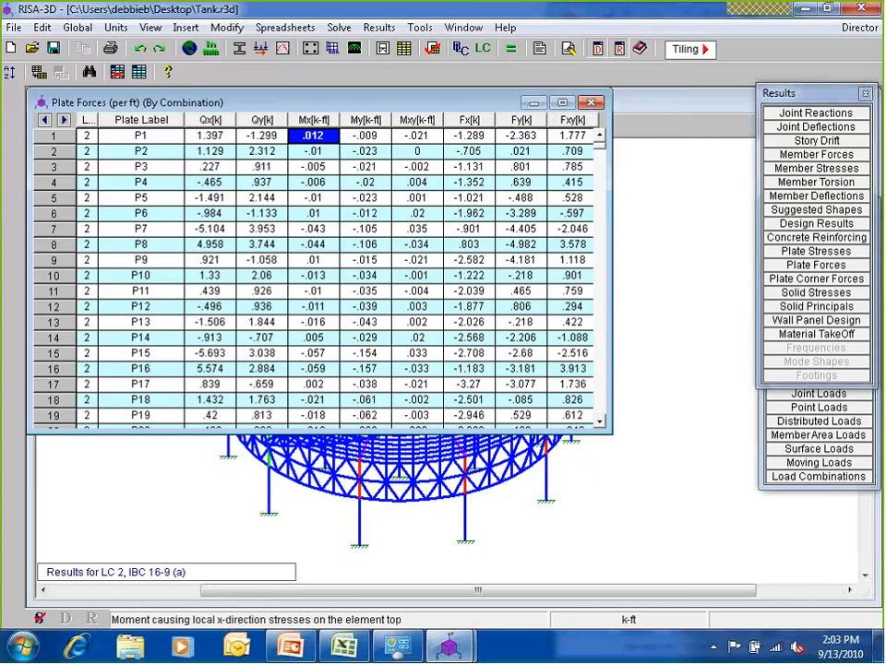
pyautogui.click(428, 136)
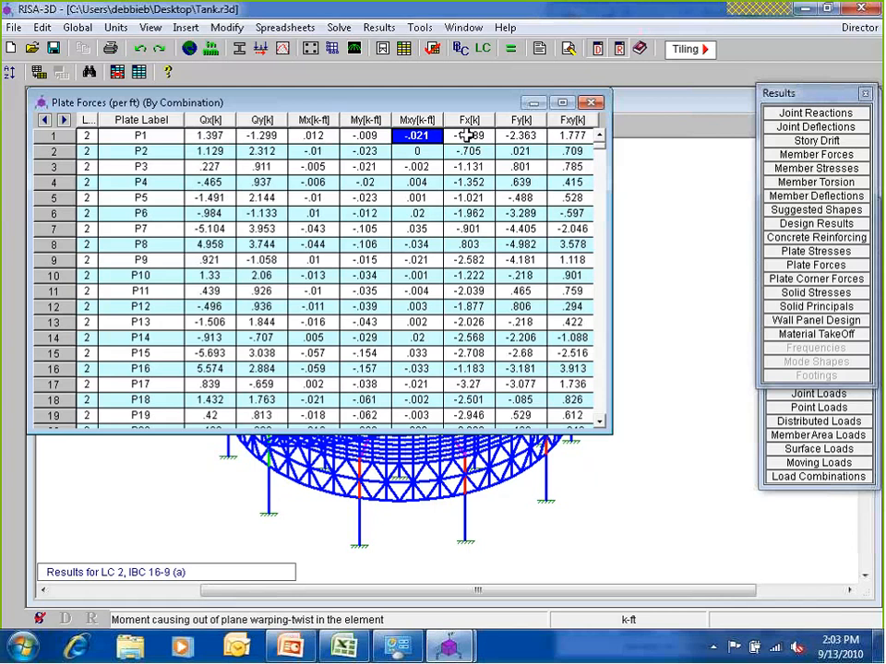
pyautogui.click(467, 136)
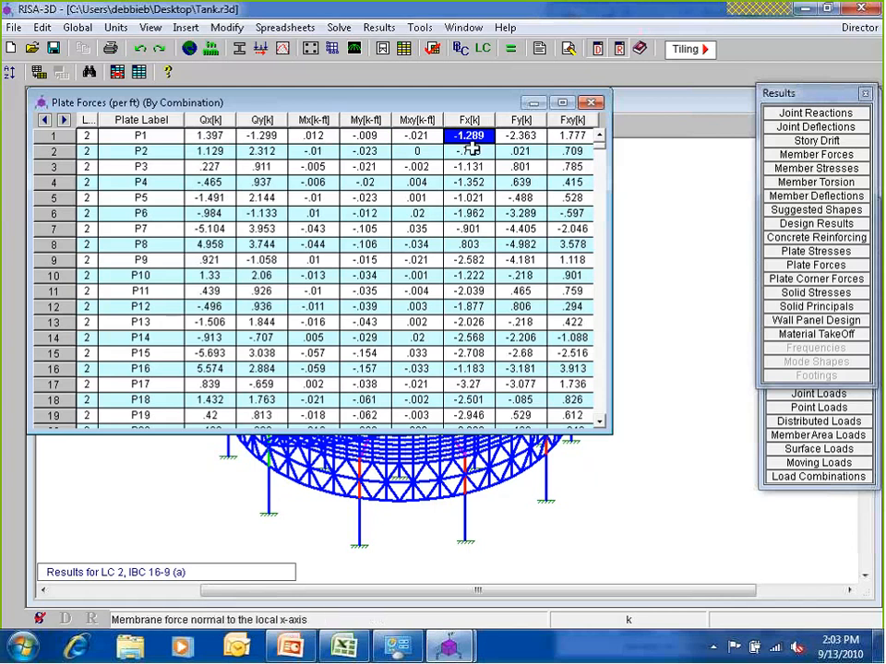
pyautogui.click(528, 136)
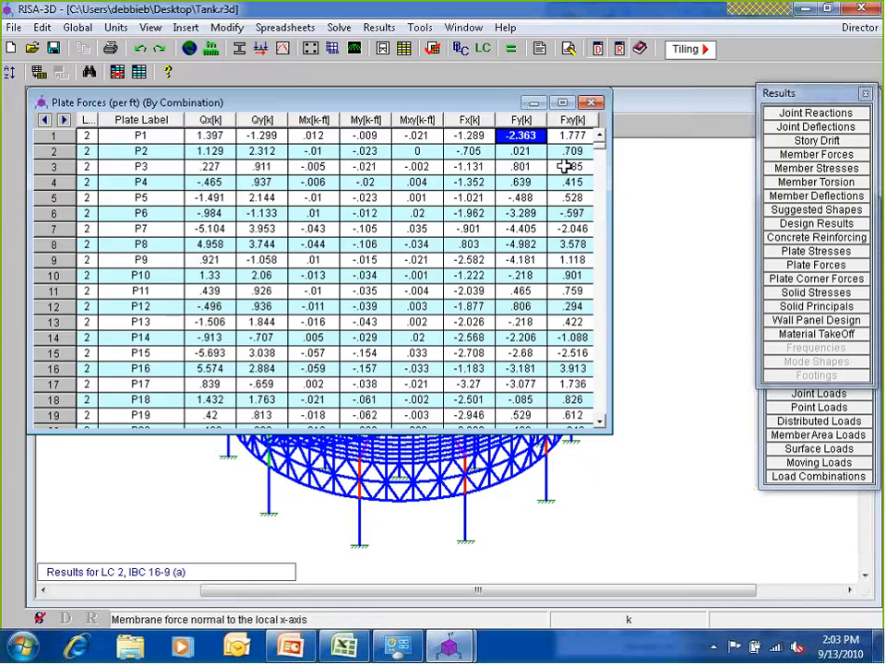
pyautogui.press('Right')
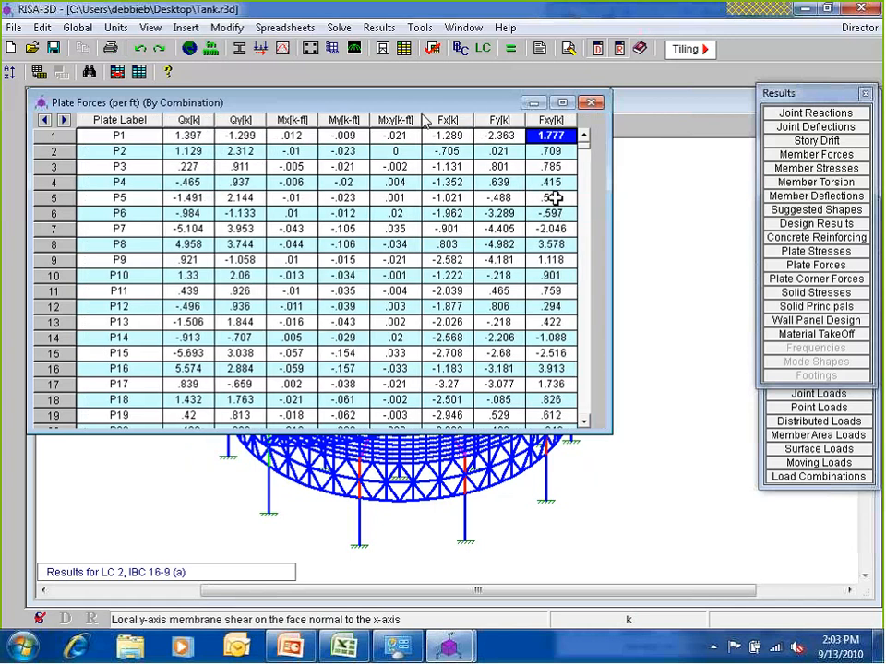
pyautogui.click(438, 147)
pyautogui.click(190, 137)
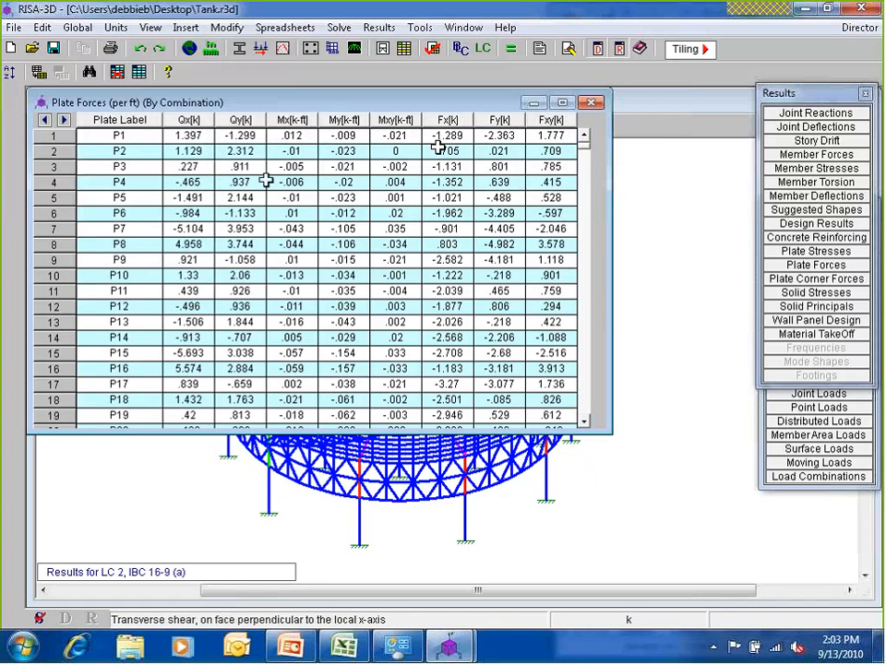
# - Switch to RISA Help, enlarge its window to read the Plate Force Results sign convention diagrams, and close it
pyautogui.hotkey('alt', 'Tab')
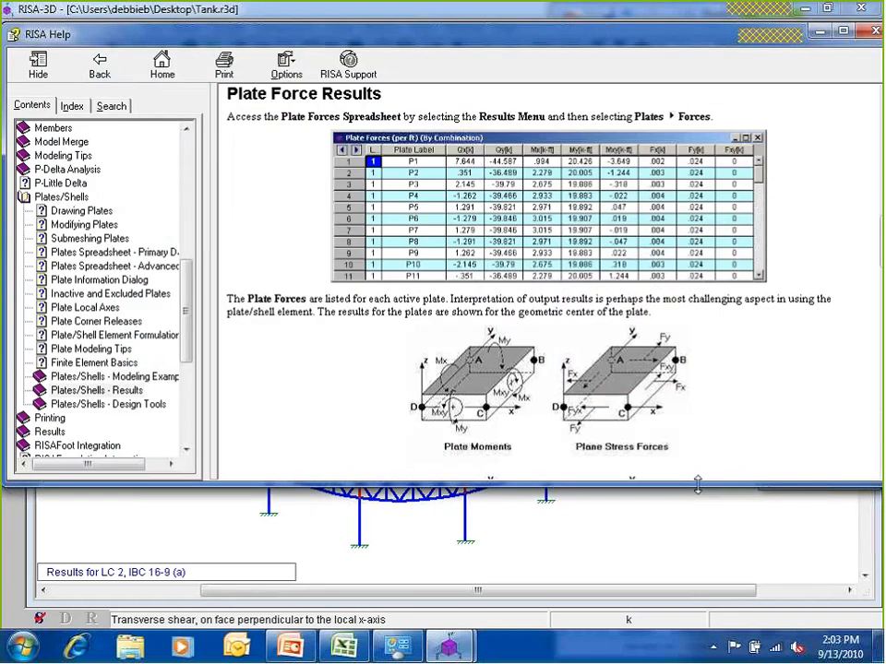
pyautogui.moveTo(698, 484); pyautogui.dragTo(710, 570)
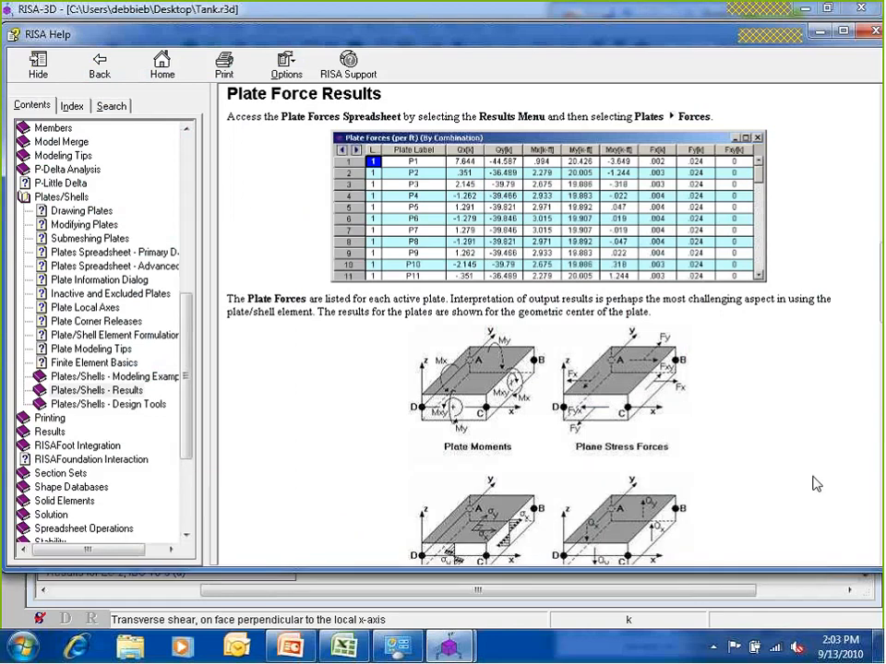
pyautogui.scroll(-2, 812, 480)
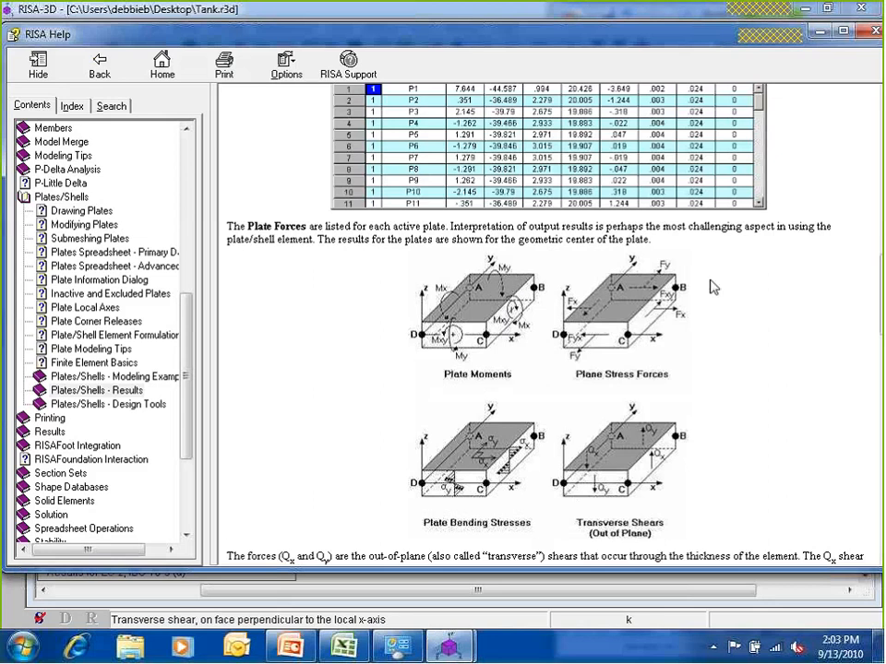
pyautogui.click(875, 32)
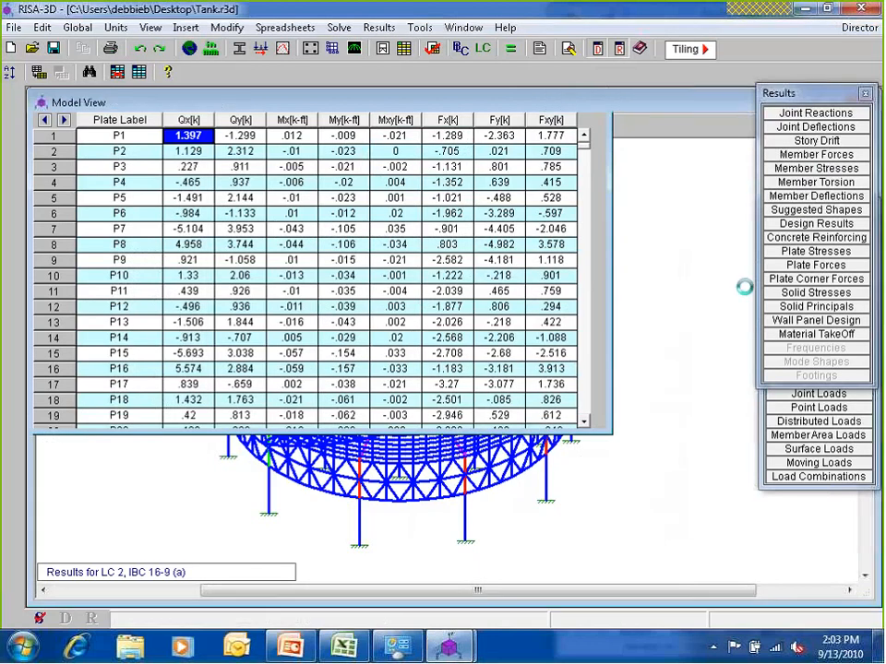
# - Open the Plate Principal Stresses spreadsheet, move it clear of the model's base, and examine plate P1's top and bottom stress locations
pyautogui.click(792, 308)
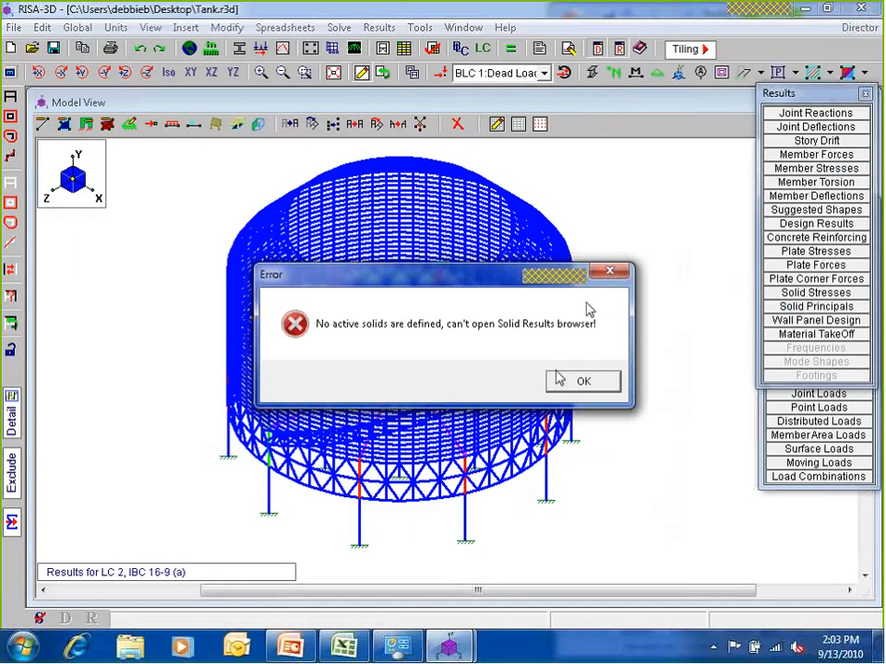
pyautogui.click(559, 381)
pyautogui.click(815, 251)
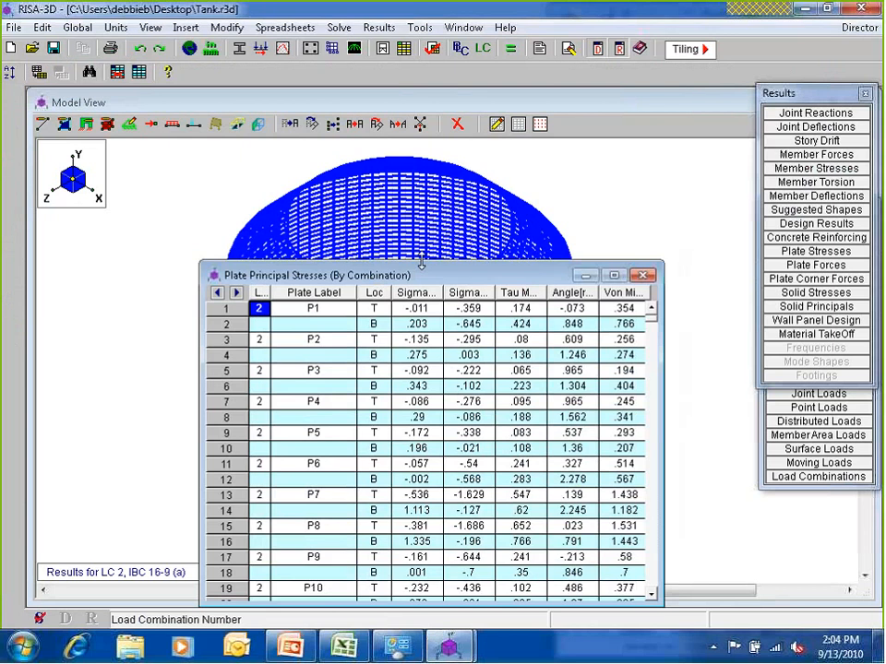
pyautogui.moveTo(415, 281); pyautogui.dragTo(300, 130)
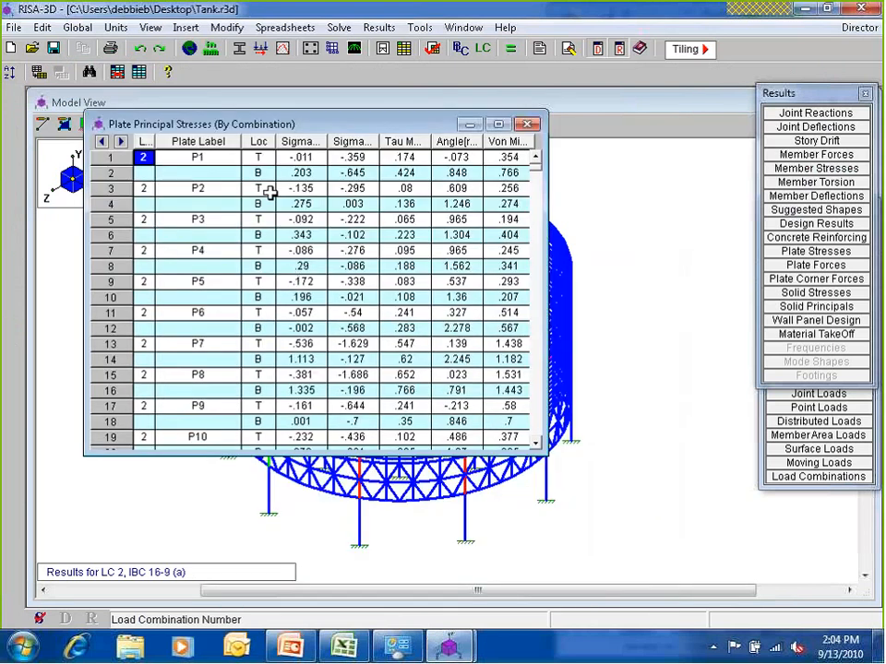
pyautogui.click(262, 160)
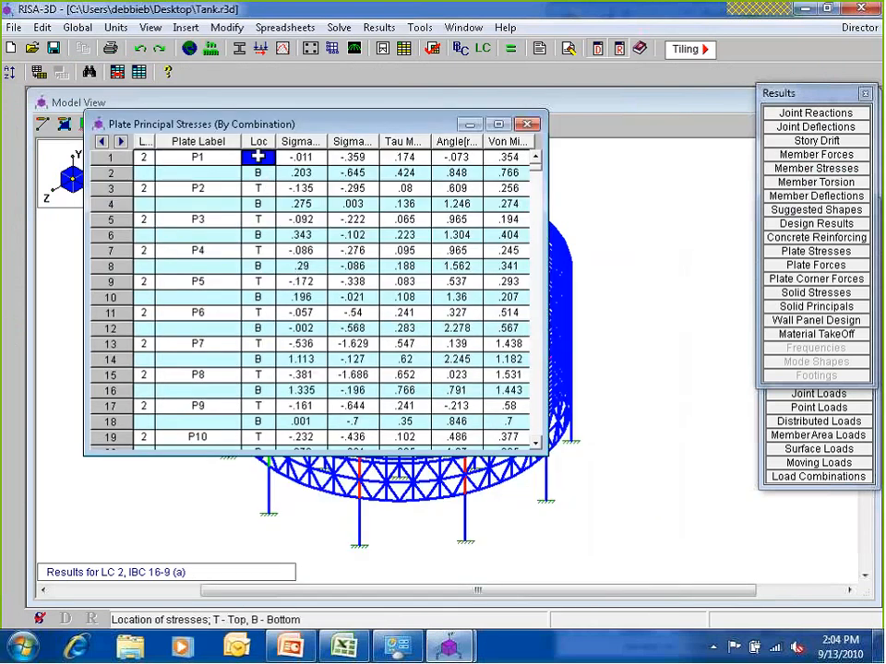
pyautogui.click(258, 172)
# - Examine plate P1's Sigma1 and Sigma2 stresses, widening the spreadsheet and its Sigma1, Sigma2 and Tau Max columns to show their full headings
pyautogui.click(314, 158)
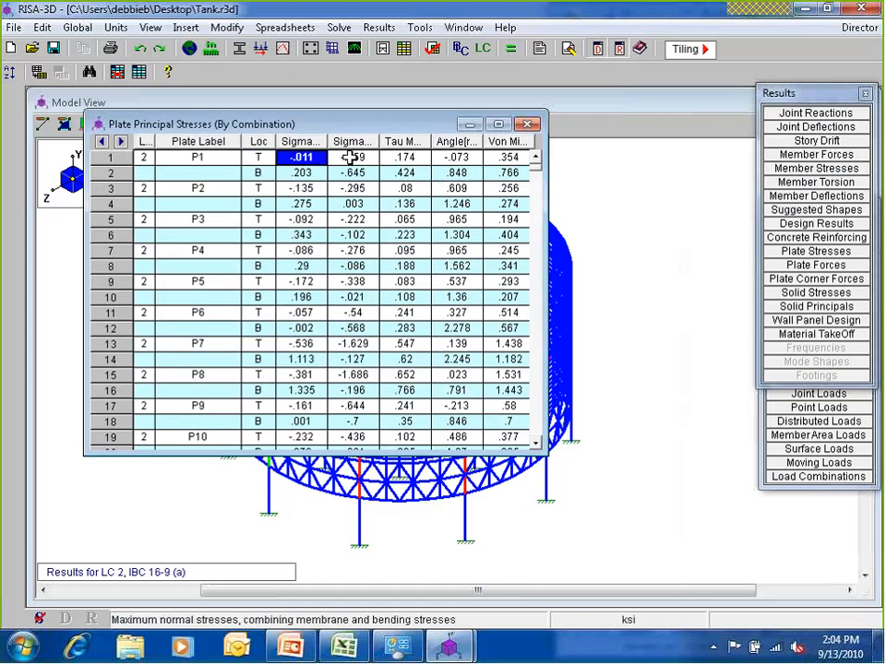
pyautogui.moveTo(328, 142); pyautogui.dragTo(347, 142)
pyautogui.moveTo(547, 151); pyautogui.dragTo(614, 150)
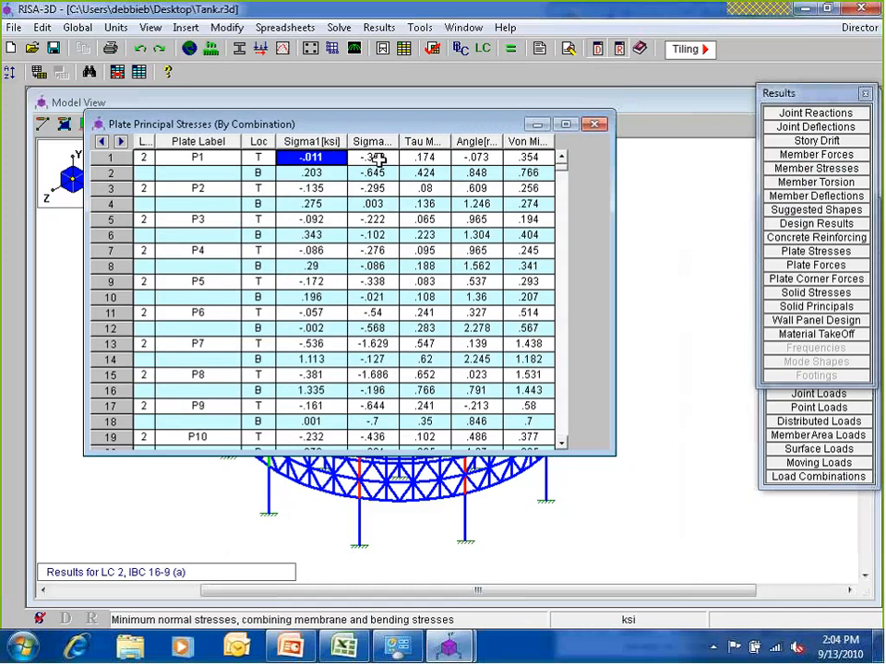
pyautogui.click(373, 158)
pyautogui.moveTo(398, 142); pyautogui.dragTo(427, 142)
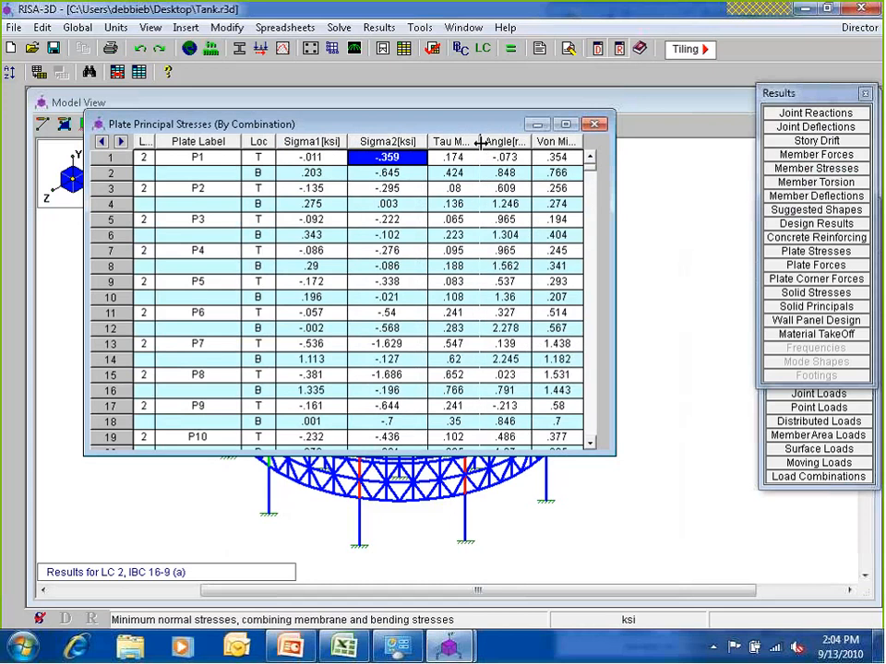
pyautogui.moveTo(481, 150); pyautogui.dragTo(505, 150)
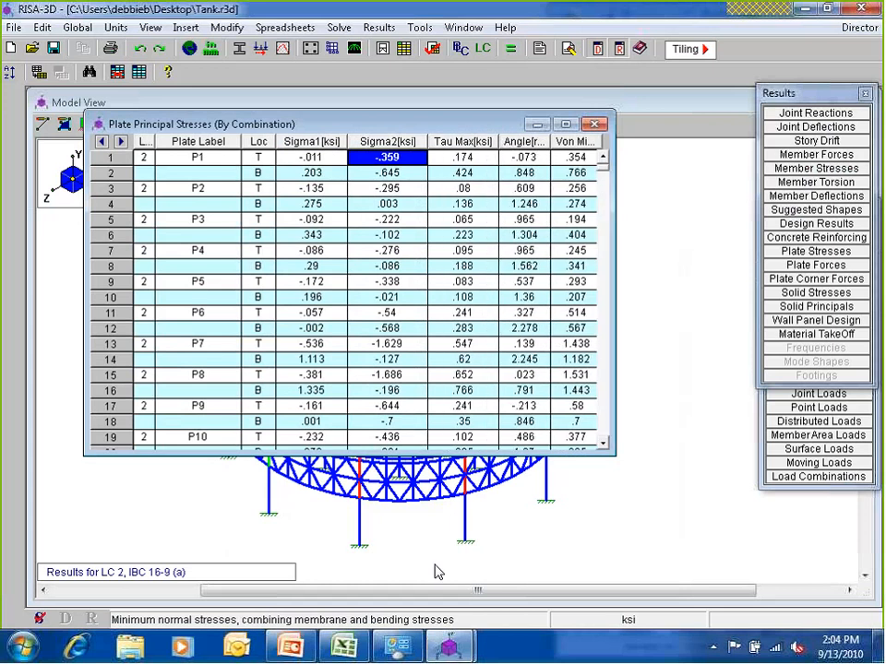
# - Switch to RISA Help, read the plate principal stress definitions and equations, and minimize the help window
pyautogui.moveTo(450, 648)
pyautogui.click(524, 556)
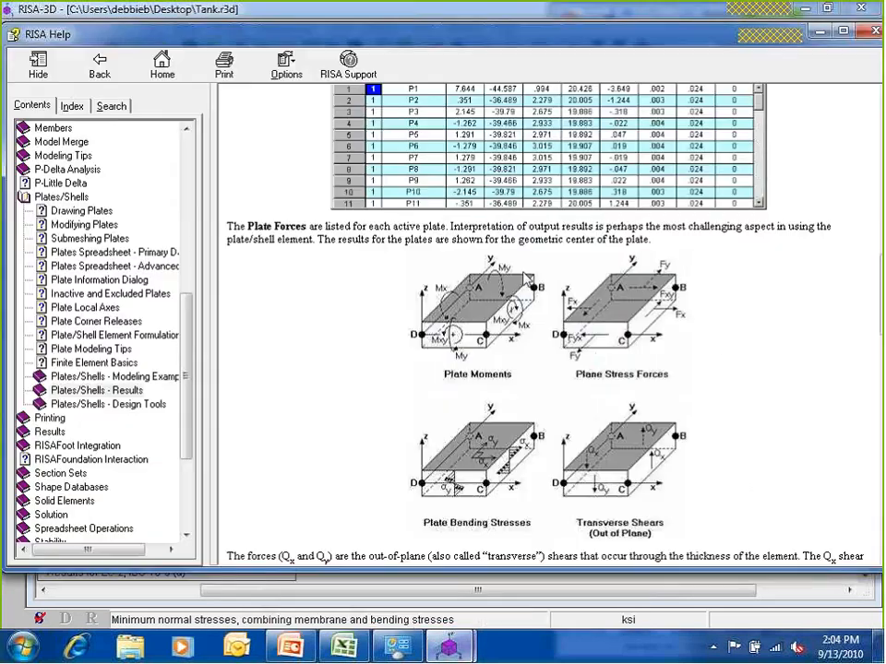
pyautogui.scroll(15, 723, 365)
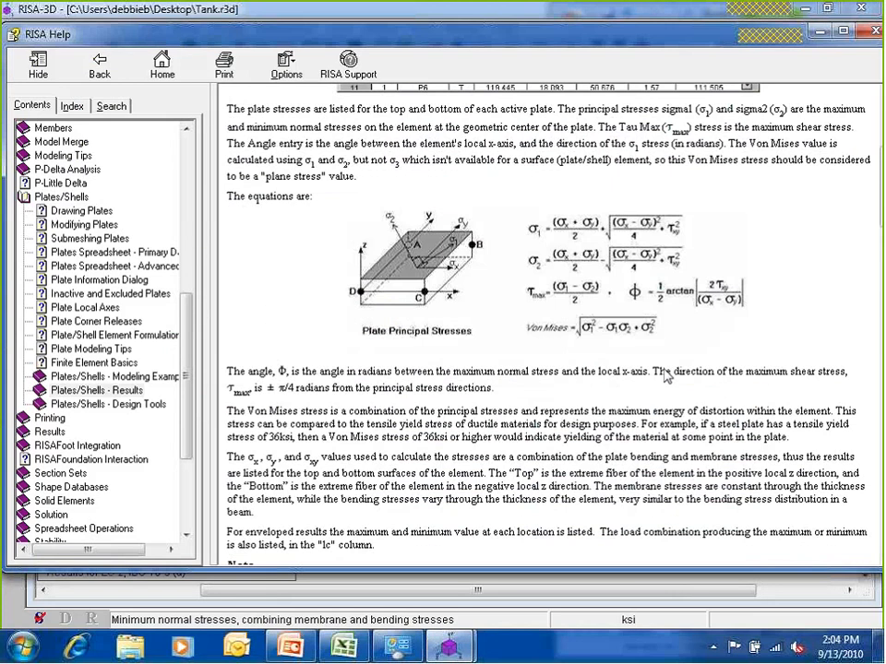
pyautogui.scroll(3, 666, 373)
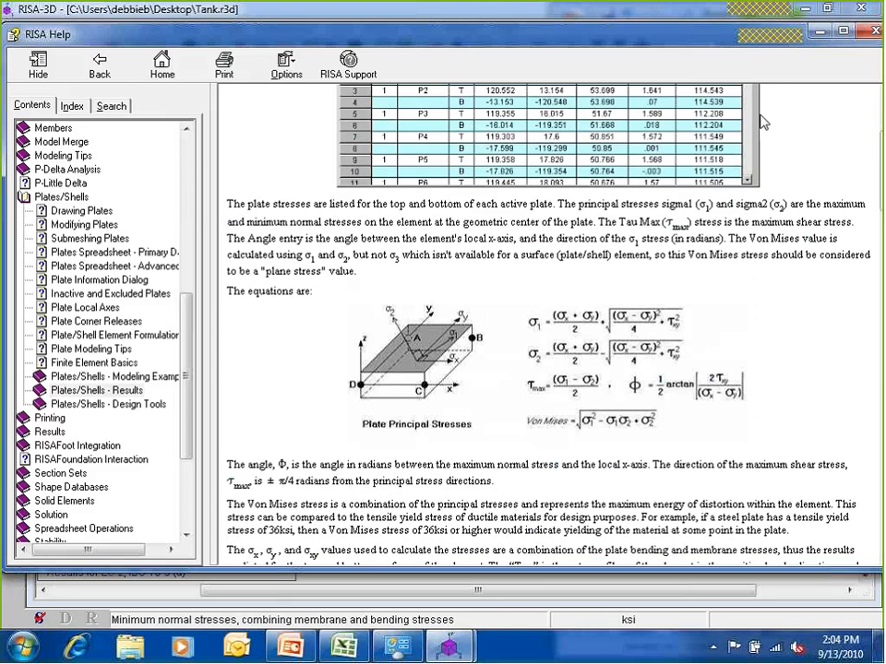
pyautogui.click(820, 35)
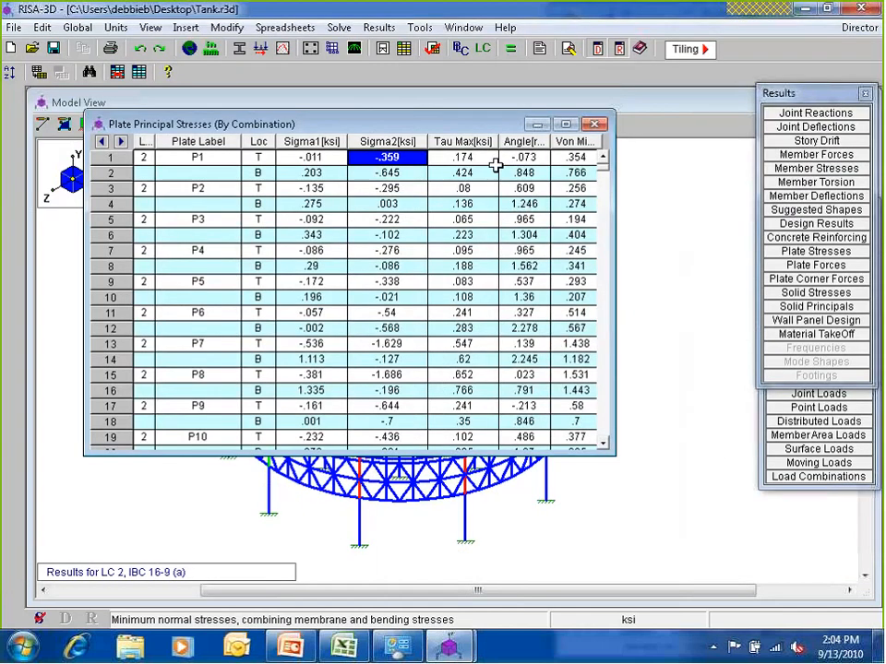
# - Examine plate P1's Von Mises stress, widening the spreadsheet and the Von Mises column, and return to the model view
pyautogui.click(489, 158)
pyautogui.click(587, 172)
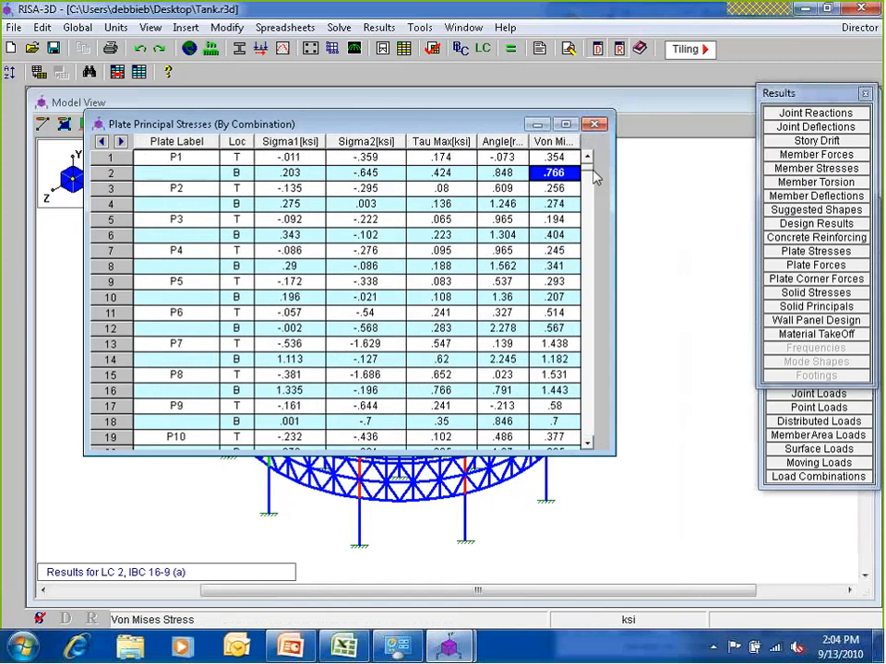
pyautogui.moveTo(615, 172); pyautogui.dragTo(683, 171)
pyautogui.moveTo(584, 142); pyautogui.dragTo(611, 142)
pyautogui.click(334, 254)
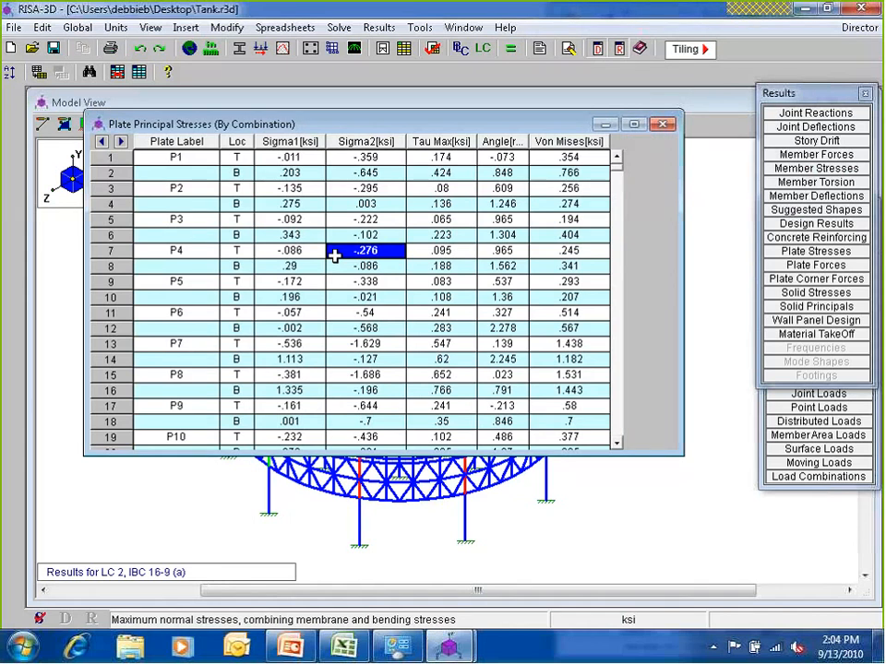
pyautogui.press('Home')
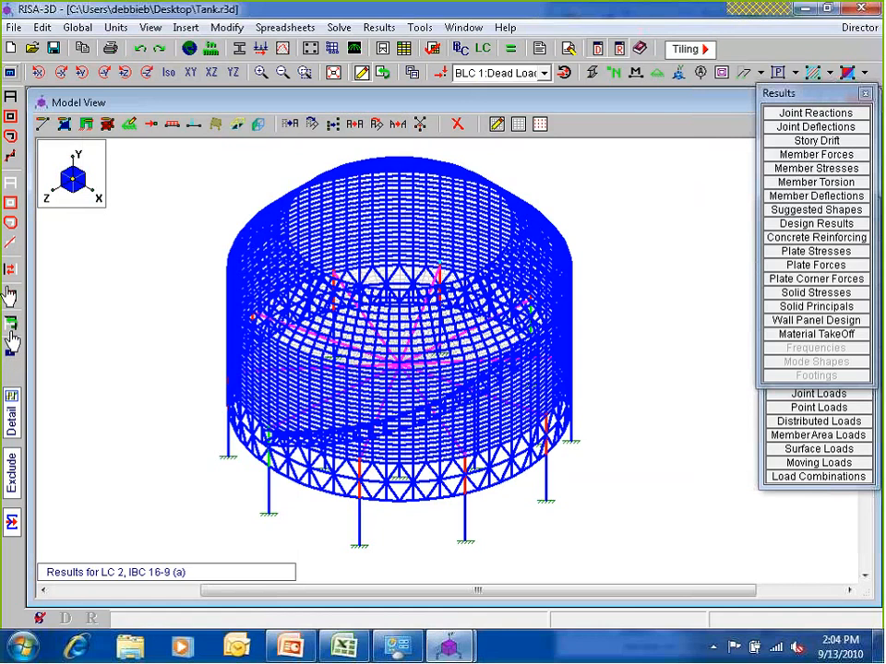
# - Select the entire model, unselect all members by criteria, and lock the unselected part so that only the plates are drawn
pyautogui.click(6, 100)
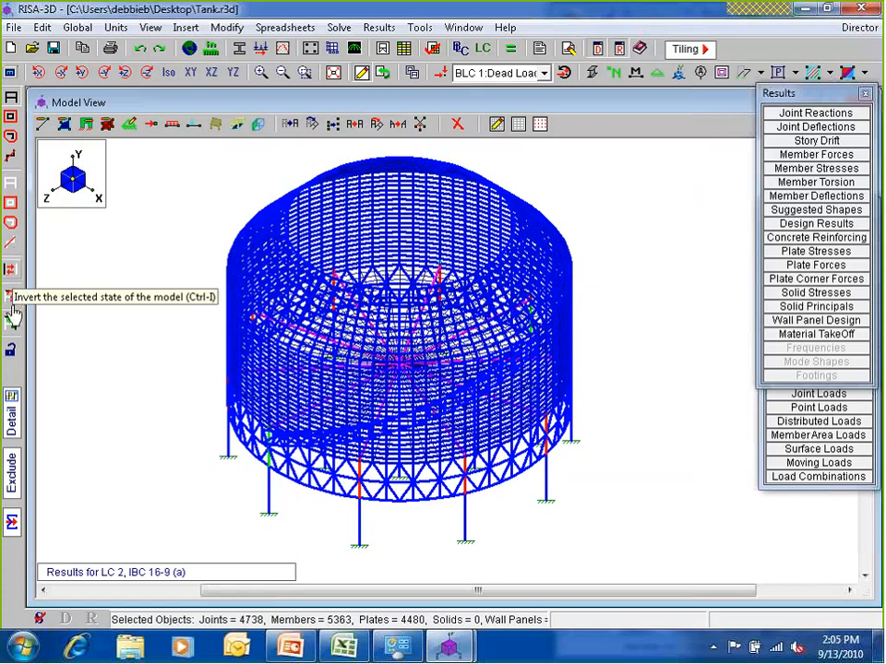
pyautogui.click(10, 321)
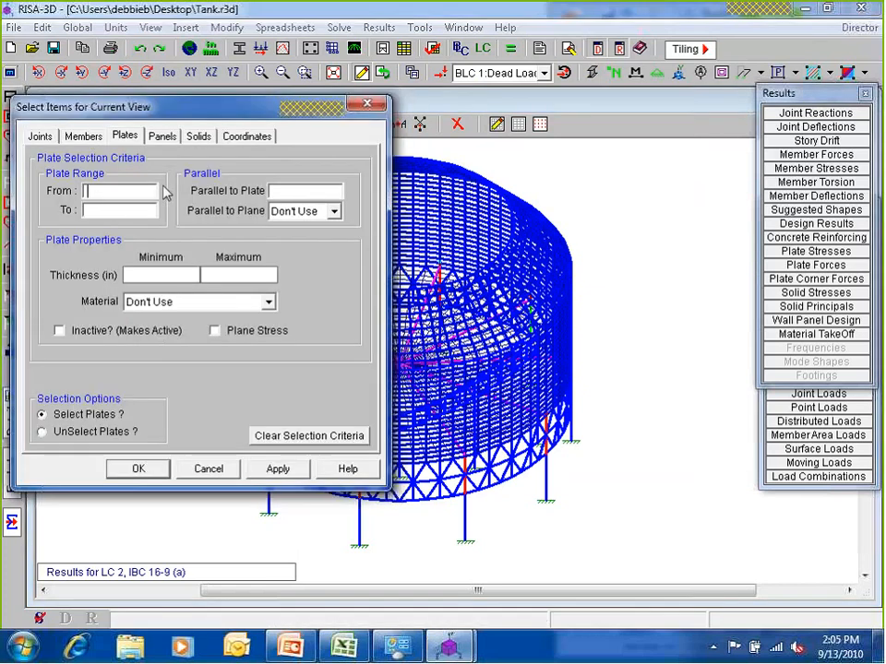
pyautogui.click(83, 136)
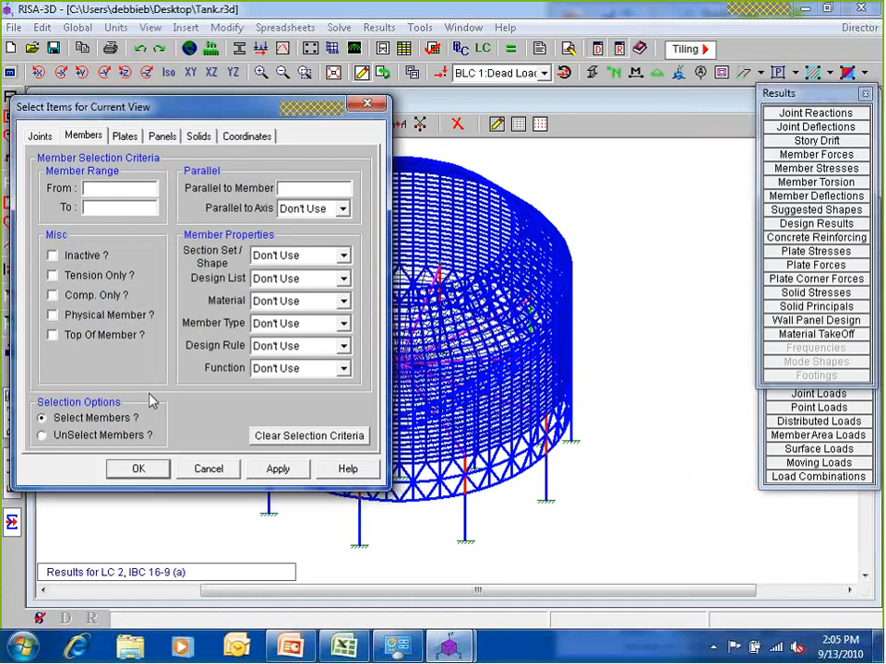
pyautogui.moveTo(138, 106); pyautogui.dragTo(240, 97)
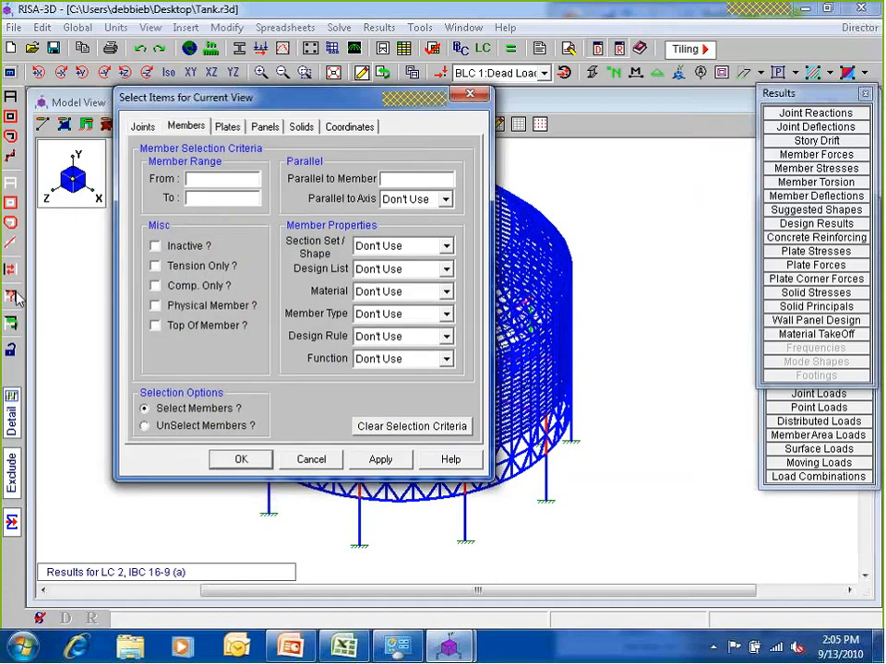
pyautogui.click(183, 425)
pyautogui.click(236, 460)
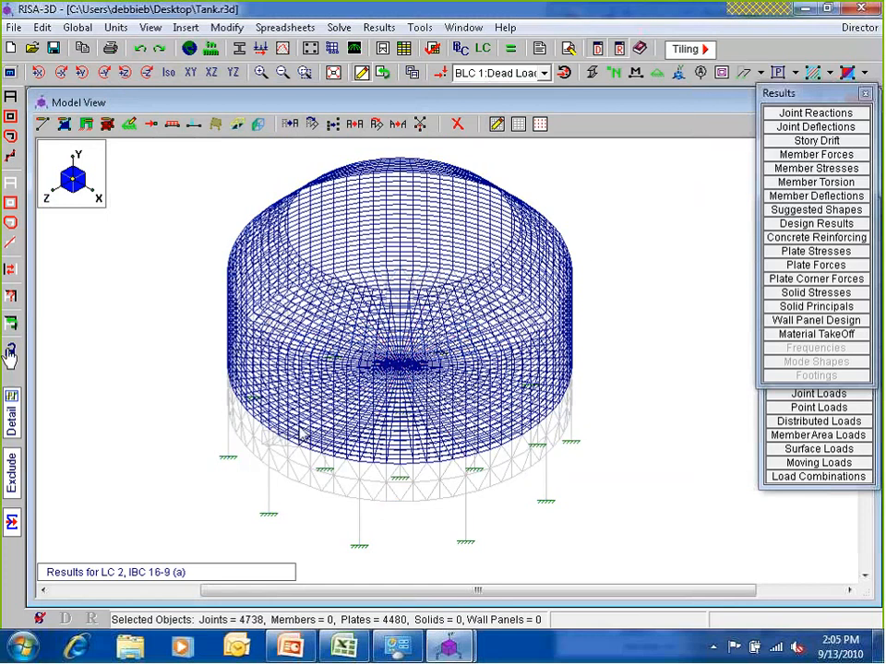
pyautogui.click(11, 352)
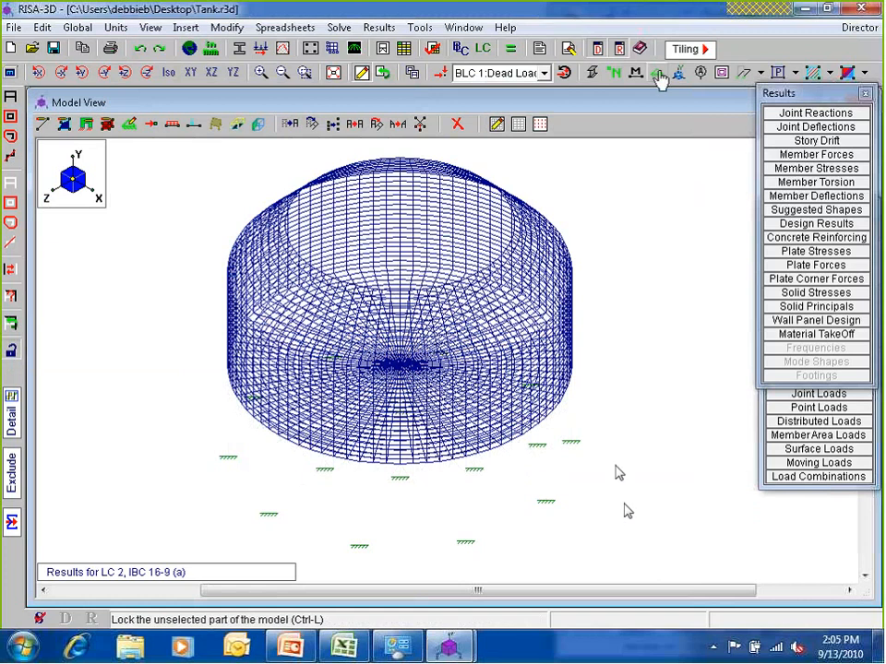
# - Hide the boundary condition symbols and display Sigma1(Top) plate contours in the XZ plan view
pyautogui.click(658, 73)
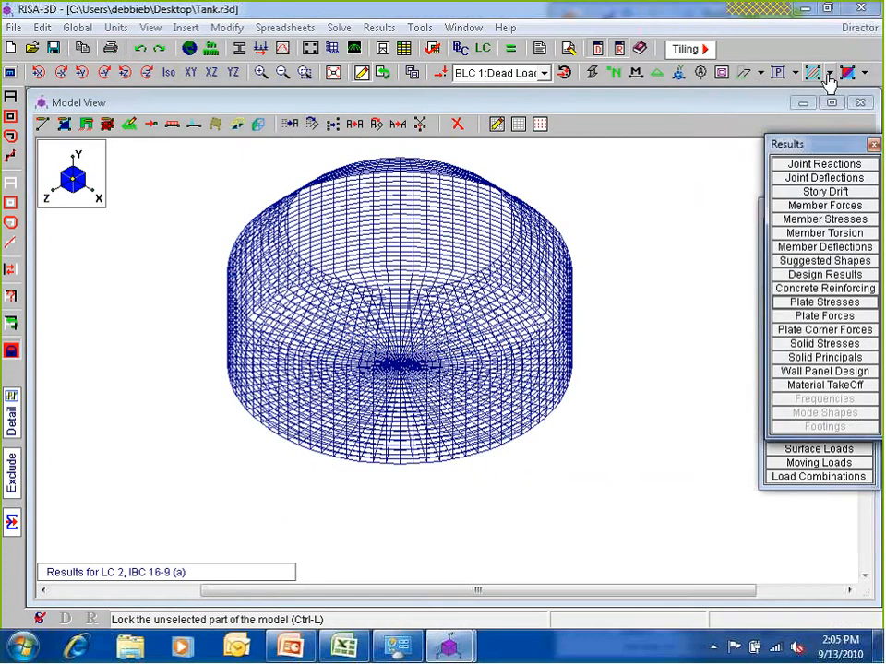
pyautogui.click(828, 76)
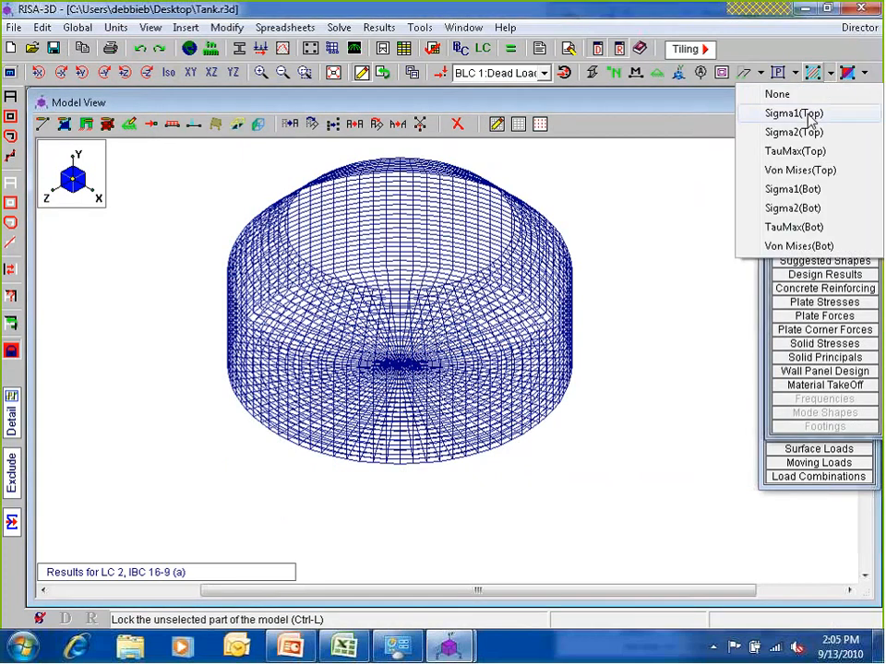
pyautogui.click(795, 112)
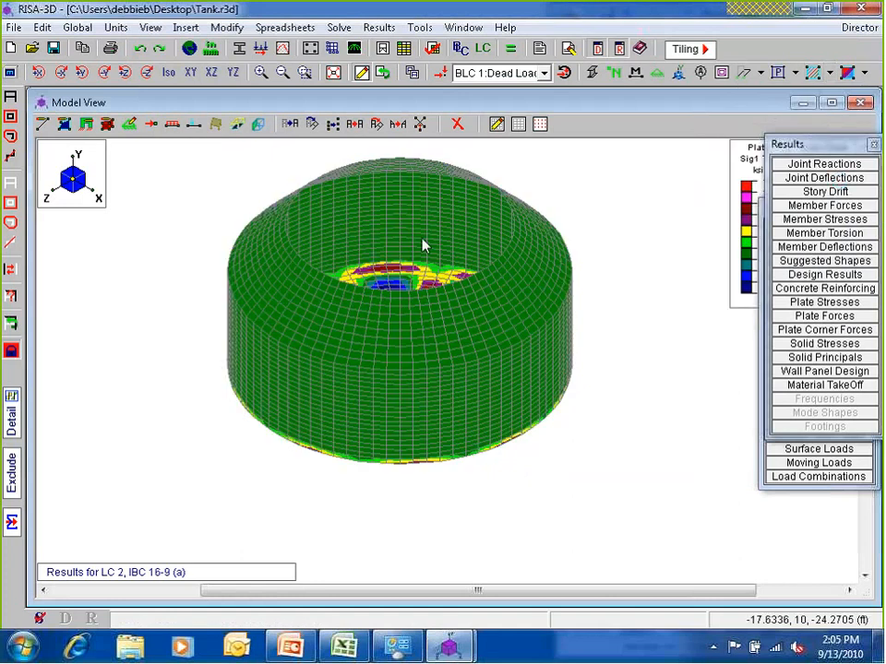
pyautogui.keyDown('ctrl'); pyautogui.moveTo(422, 244); pyautogui.dragTo(435, 399, button='middle'); pyautogui.keyUp('ctrl')
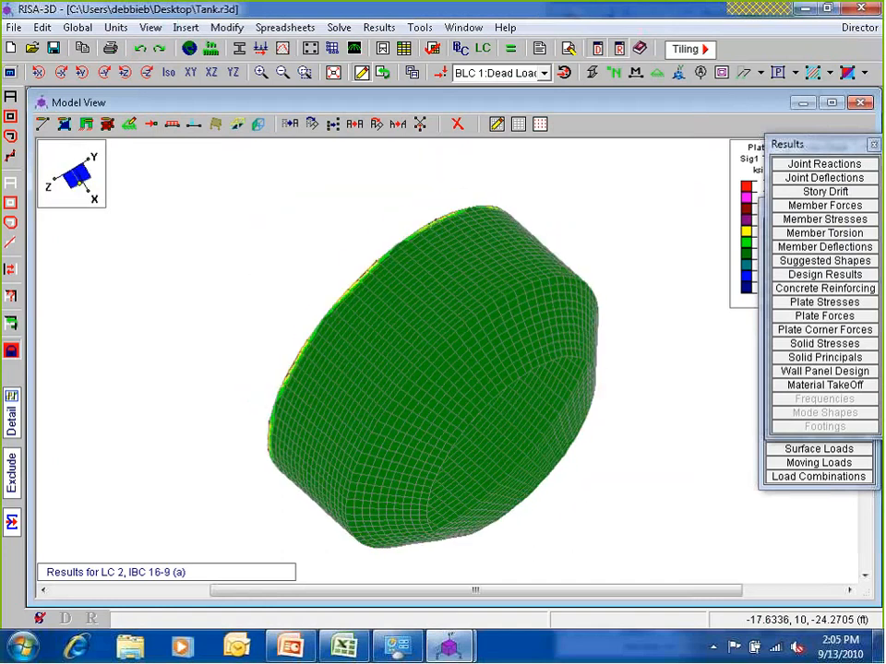
pyautogui.click(233, 72)
pyautogui.click(212, 72)
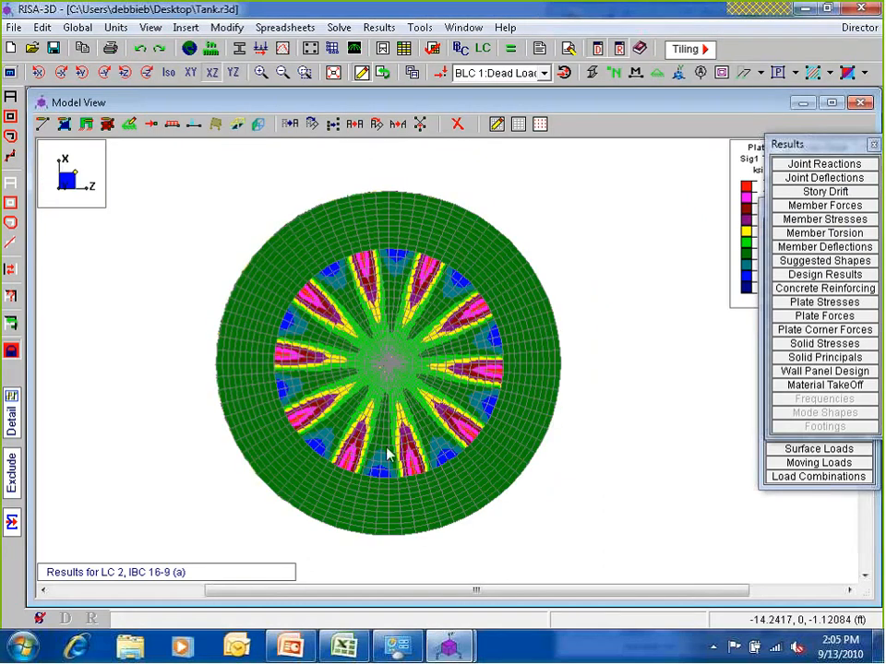
# - Contour the plates by Von Mises(Top) stress and retrieve the saved Base selection state
pyautogui.click(832, 74)
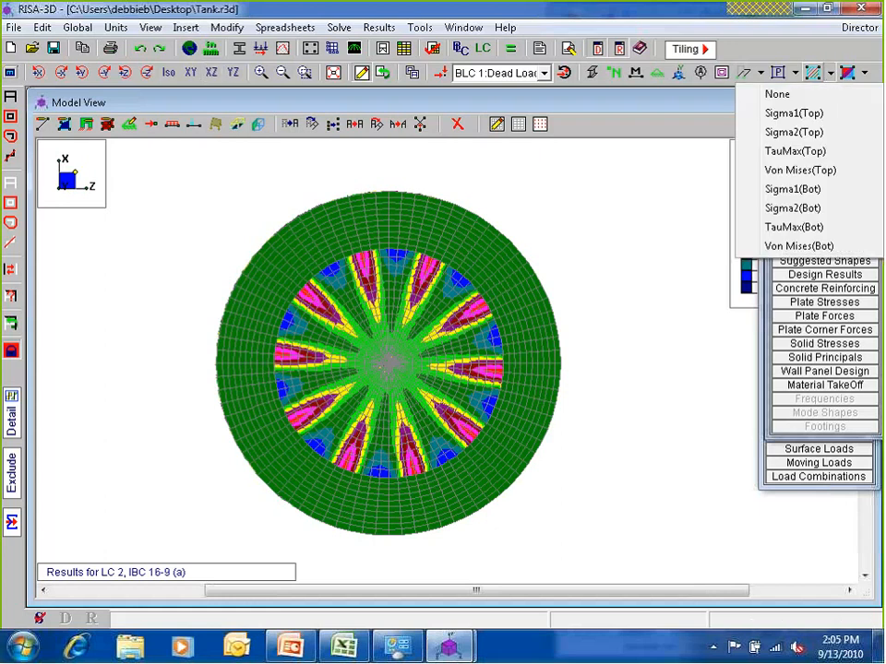
pyautogui.click(795, 170)
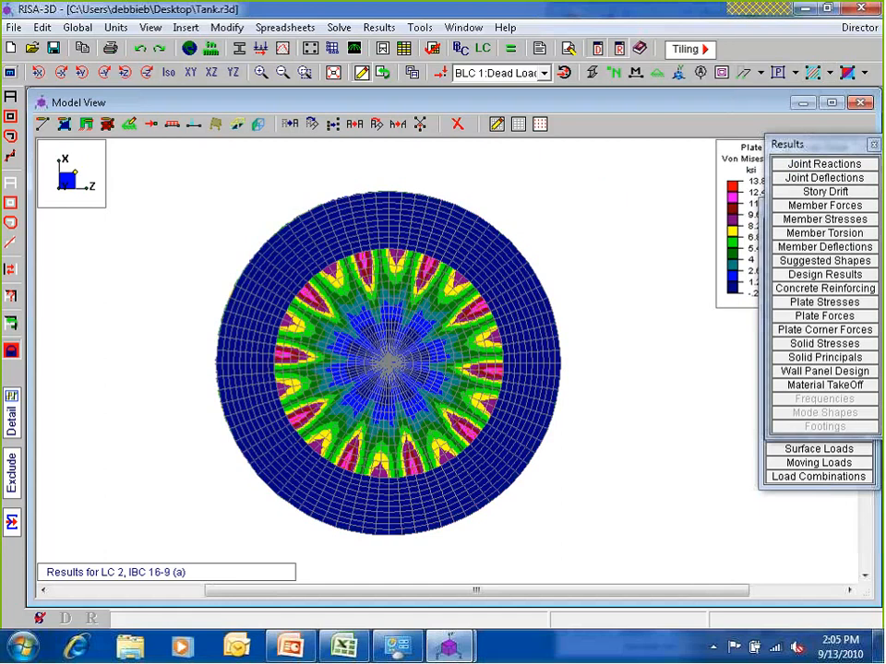
pyautogui.click(10, 223)
pyautogui.click(148, 165)
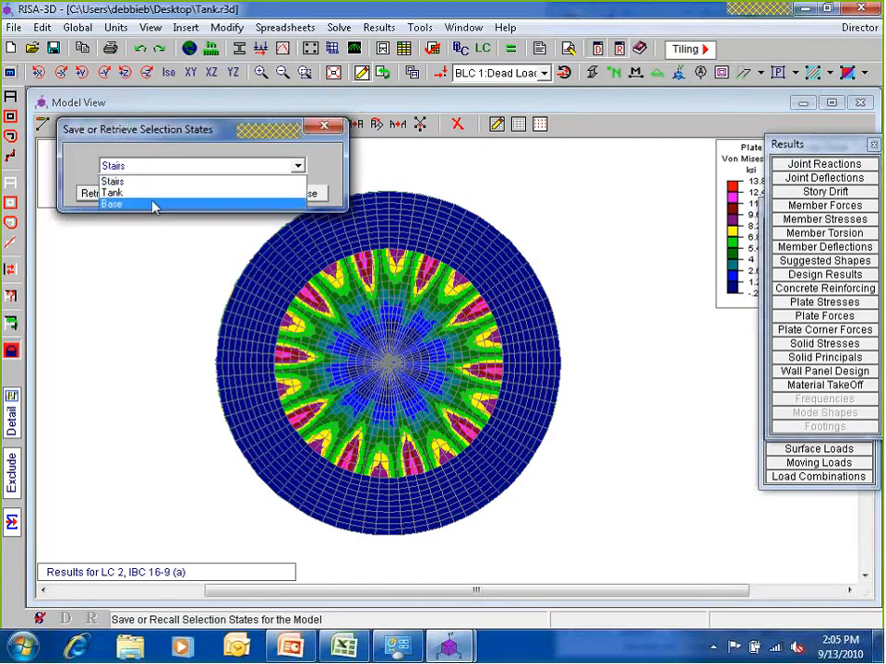
pyautogui.click(153, 203)
pyautogui.click(95, 194)
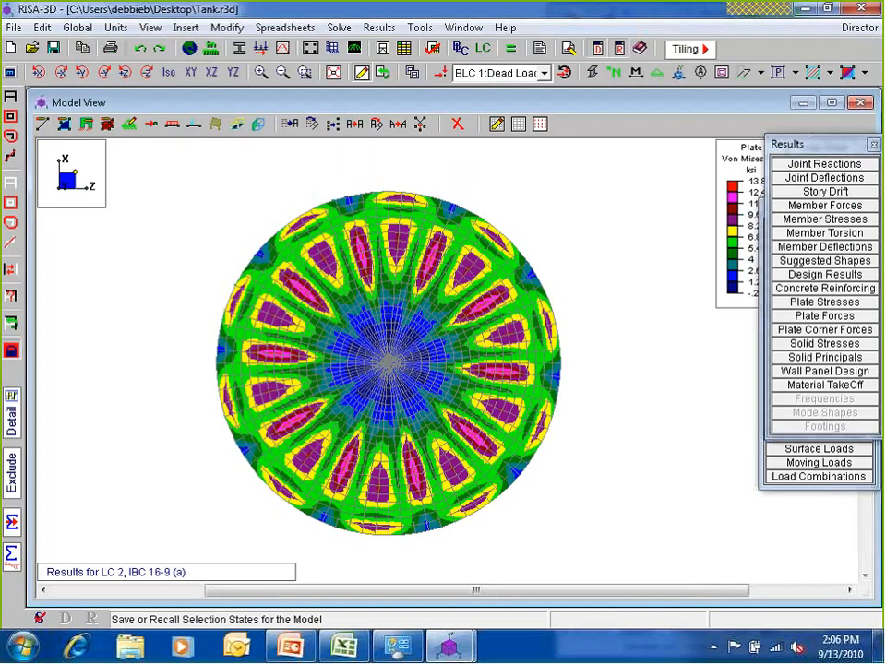
# - Change the base plate contours to TauMax(Bot) stress
pyautogui.click(830, 73)
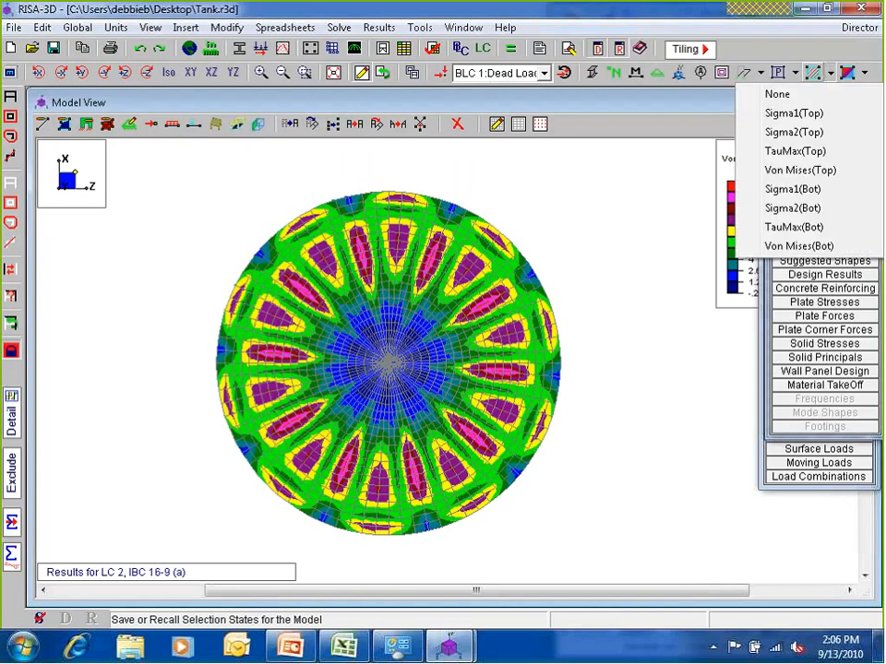
pyautogui.click(799, 245)
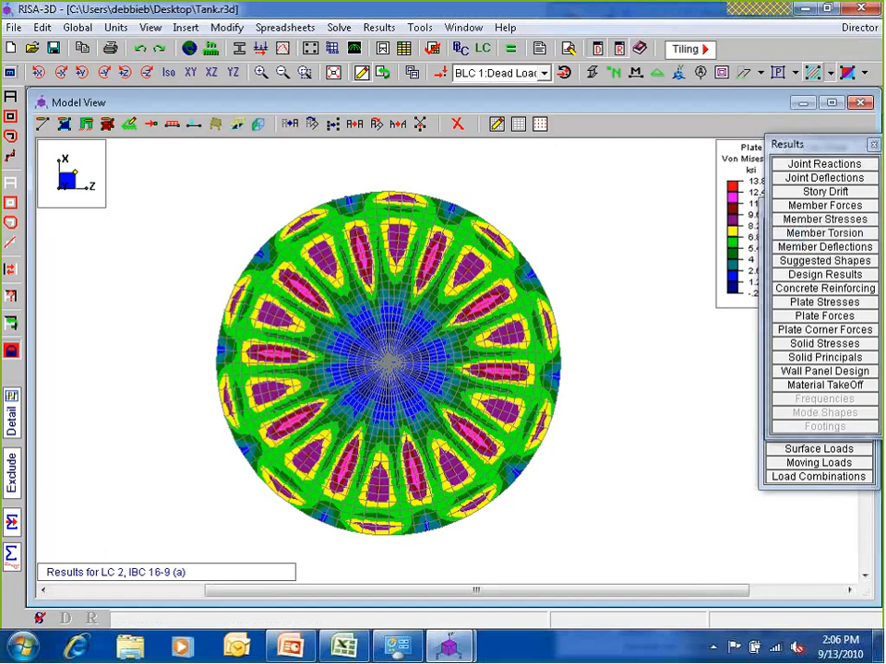
pyautogui.click(831, 74)
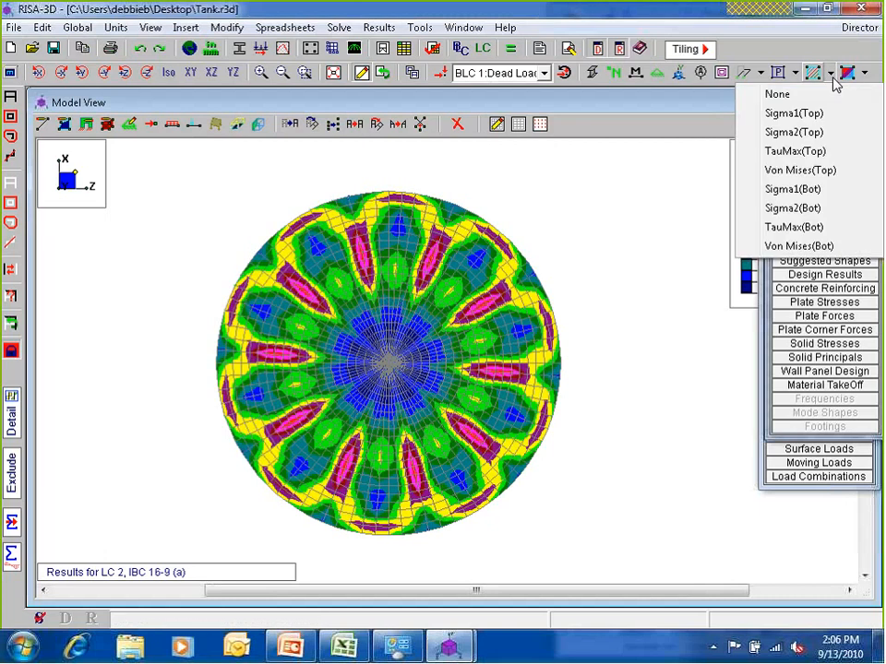
# - Examine the plate color basis and contouring value choices in the view's plate display options without changing them
pyautogui.click(10, 73)
pyautogui.click(10, 73)
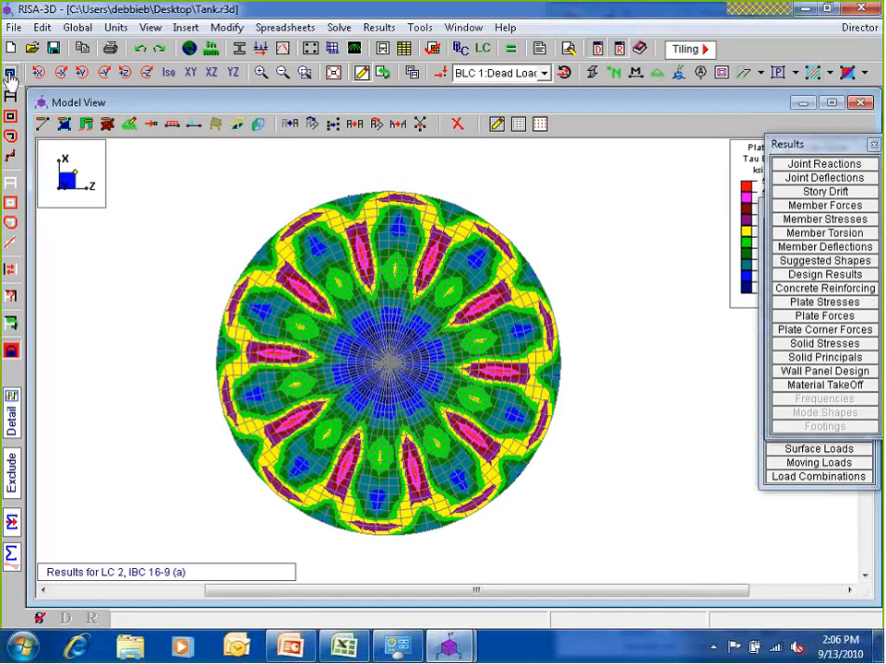
pyautogui.click(151, 137)
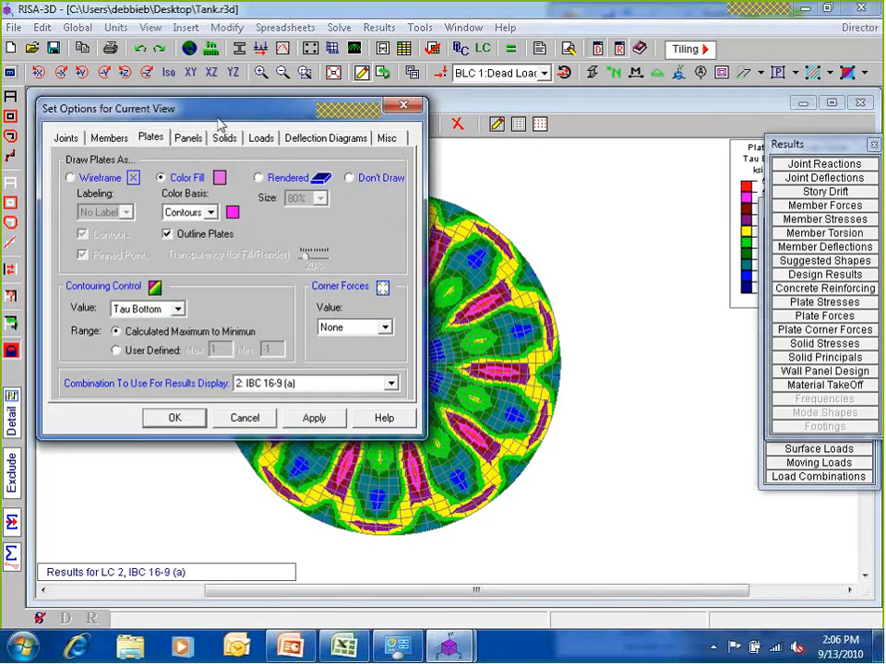
pyautogui.moveTo(219, 111); pyautogui.dragTo(628, 68)
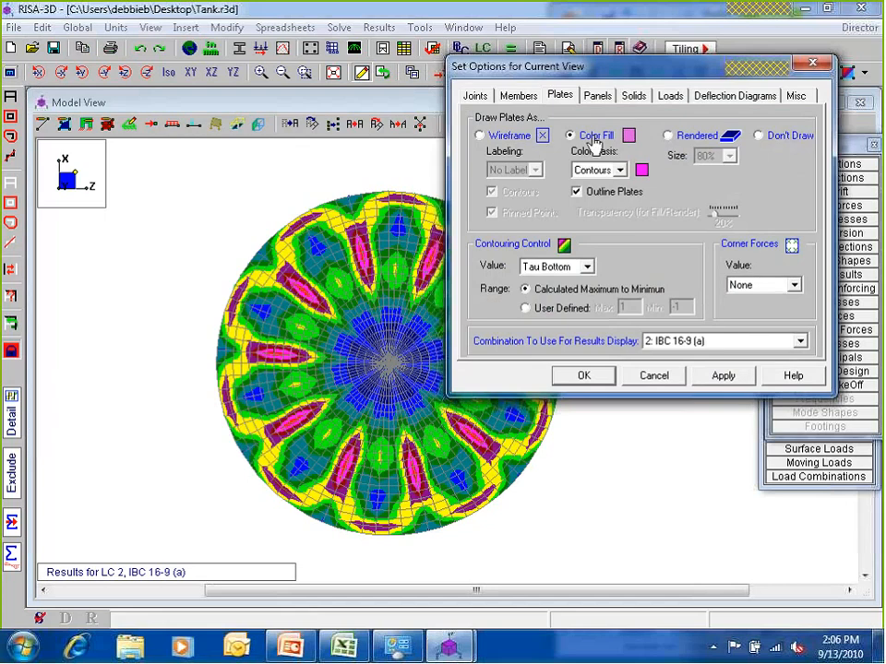
pyautogui.click(604, 172)
pyautogui.click(595, 206)
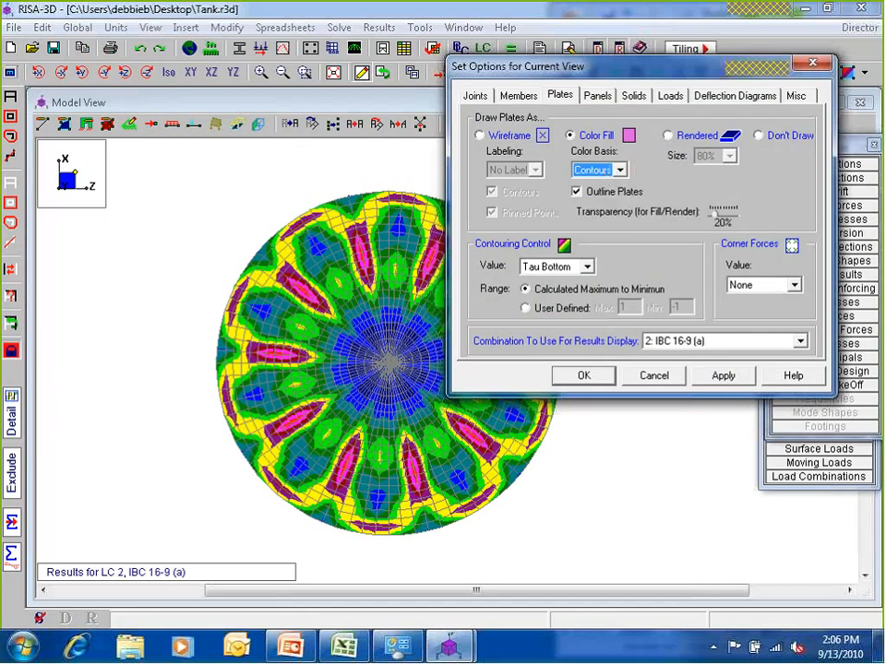
pyautogui.click(571, 269)
pyautogui.click(569, 271)
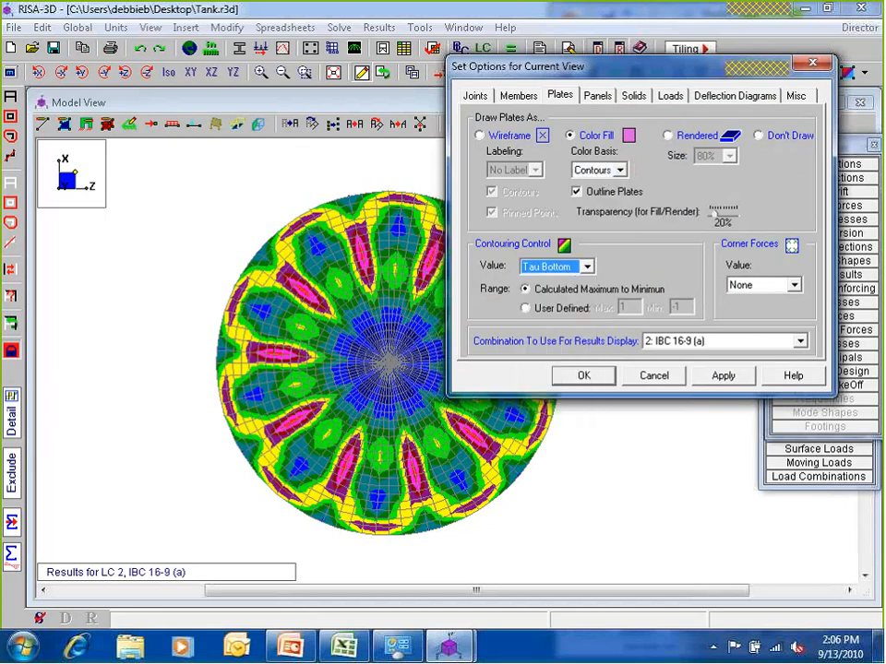
pyautogui.click(654, 375)
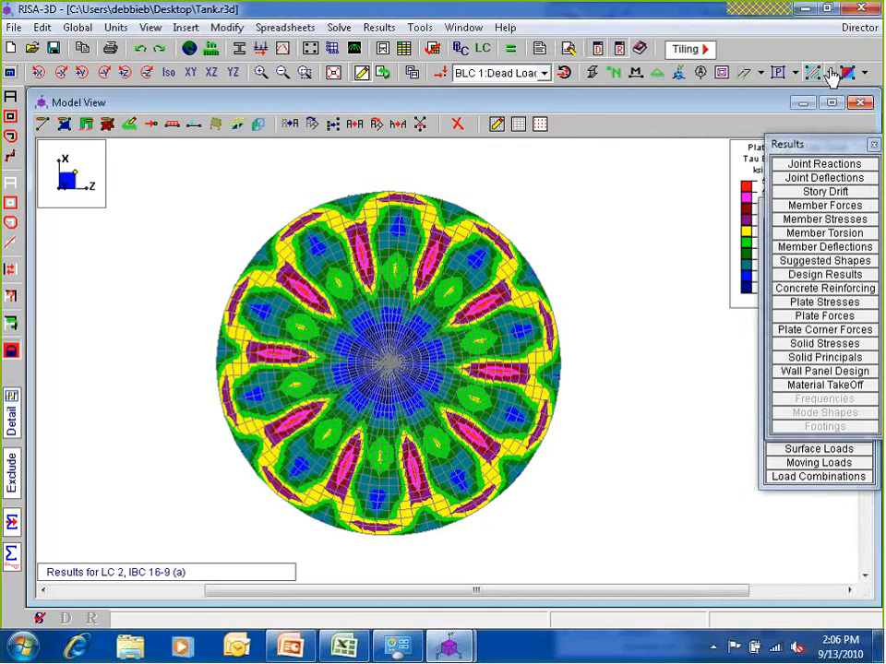
# - Contour the base plates by Qx shear force and switch the contours to Qy
pyautogui.click(863, 81)
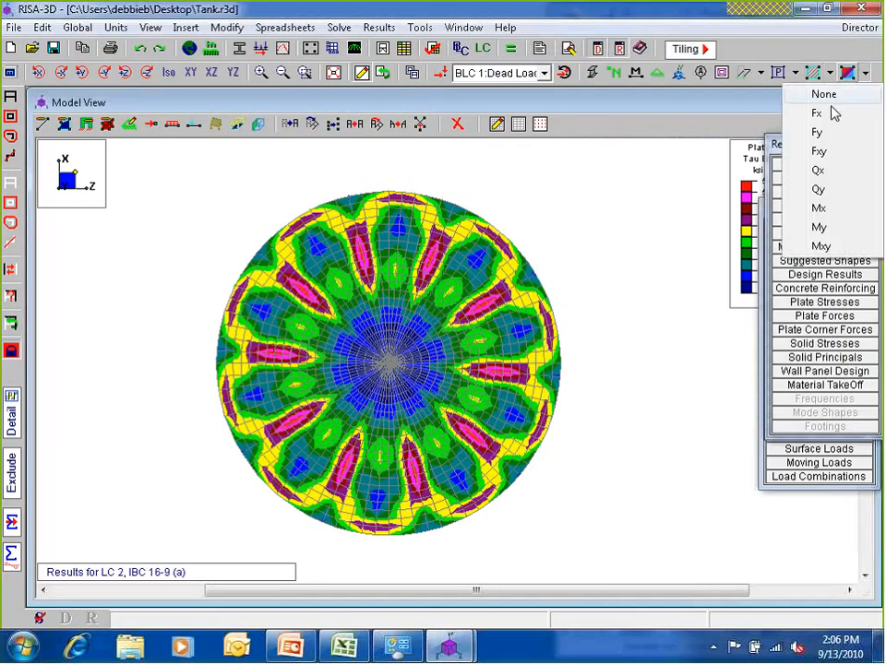
pyautogui.click(835, 175)
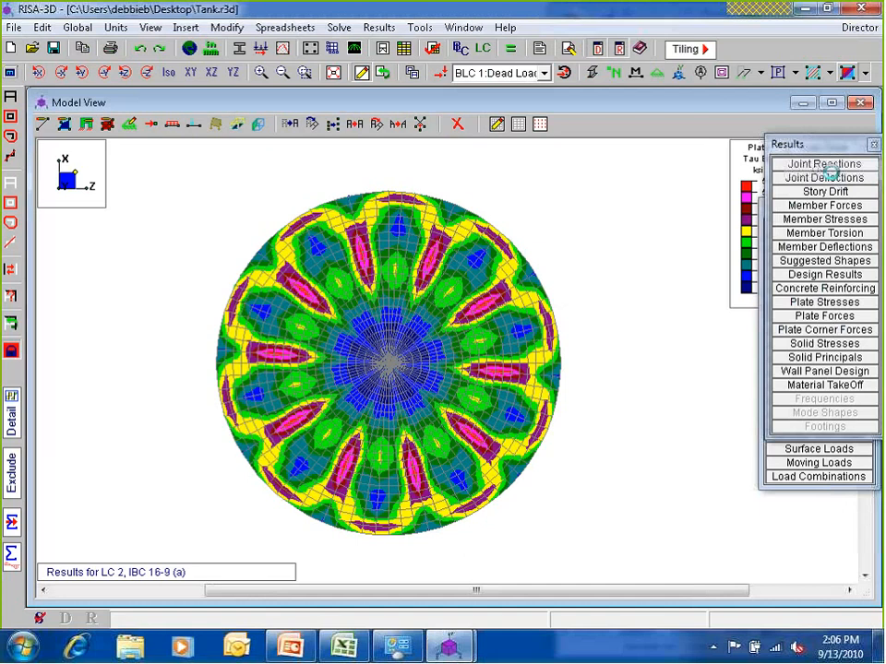
pyautogui.click(867, 76)
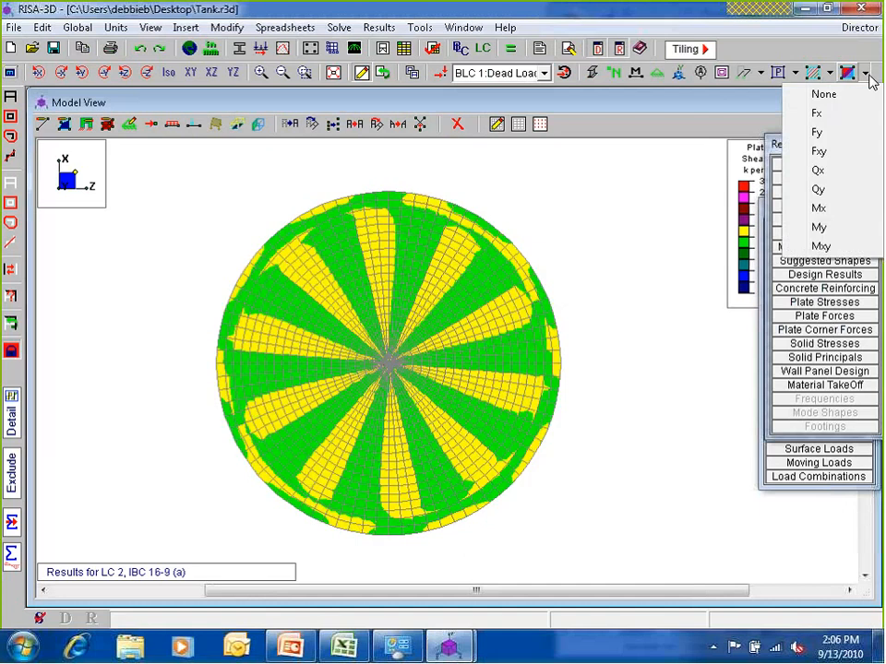
pyautogui.click(841, 190)
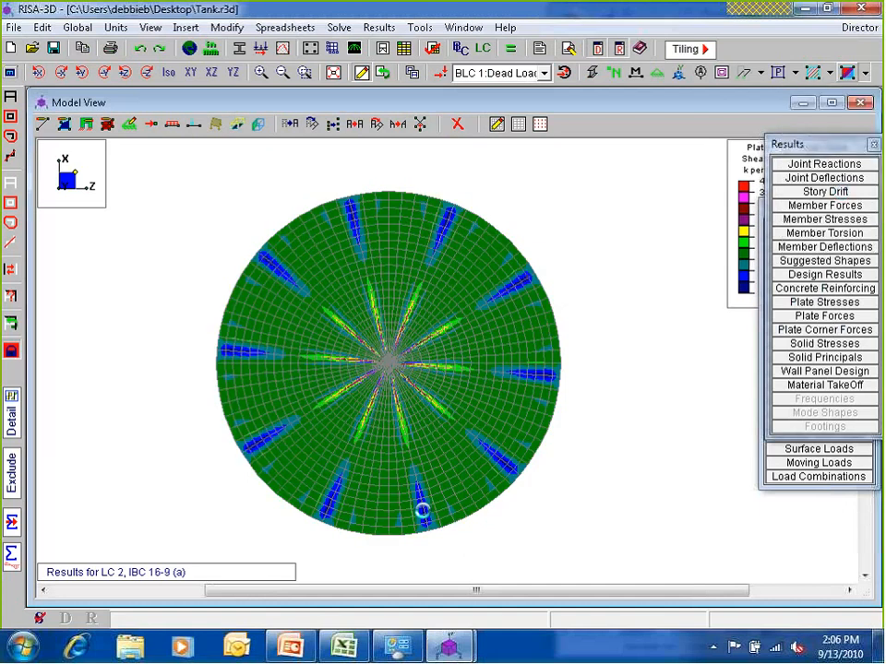
# - Close the results and data entry palettes covering the contour legends
pyautogui.scroll(1, 345, 357)
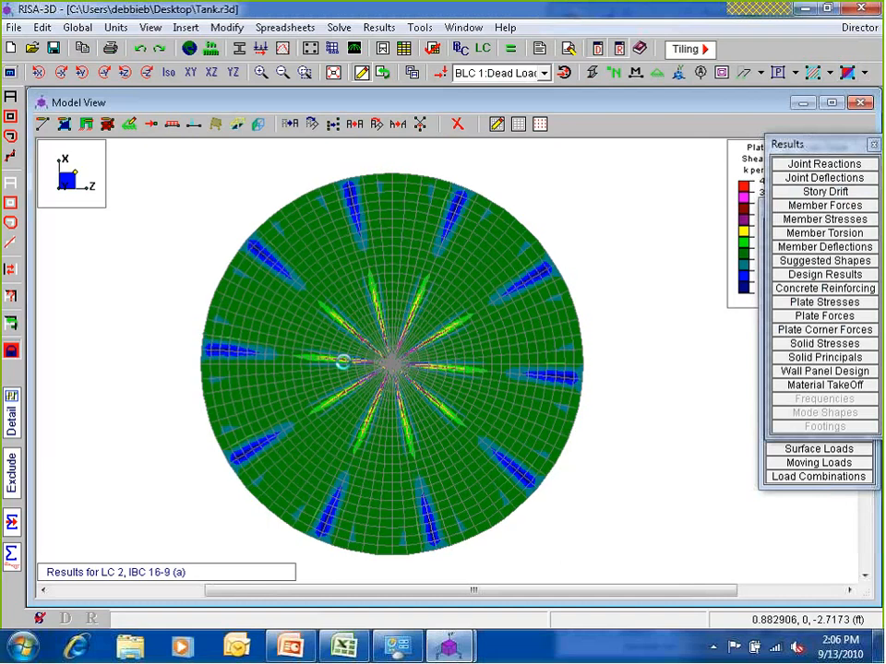
pyautogui.scroll(2, 406, 367)
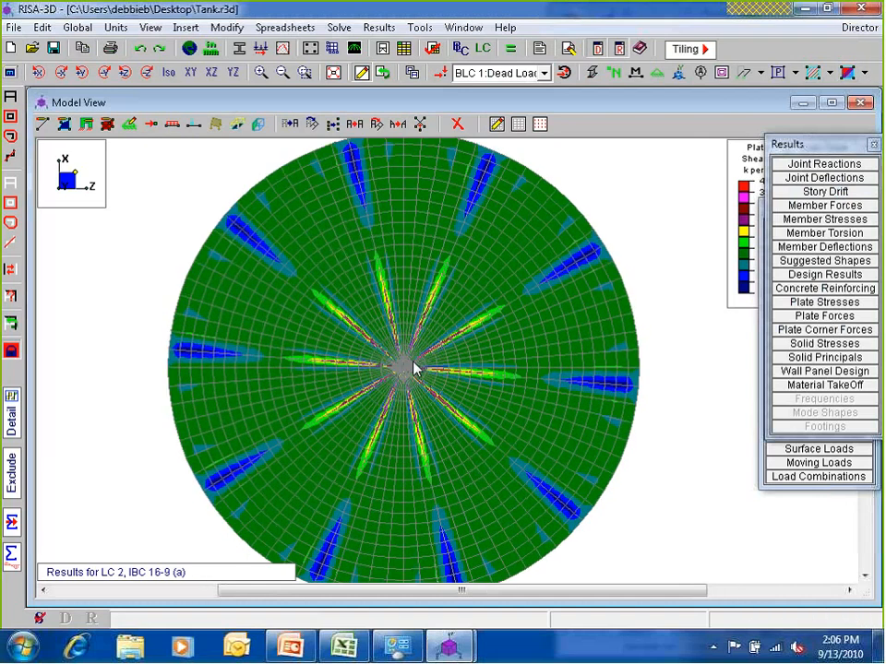
pyautogui.moveTo(412, 369); pyautogui.dragTo(419, 336, button='middle')
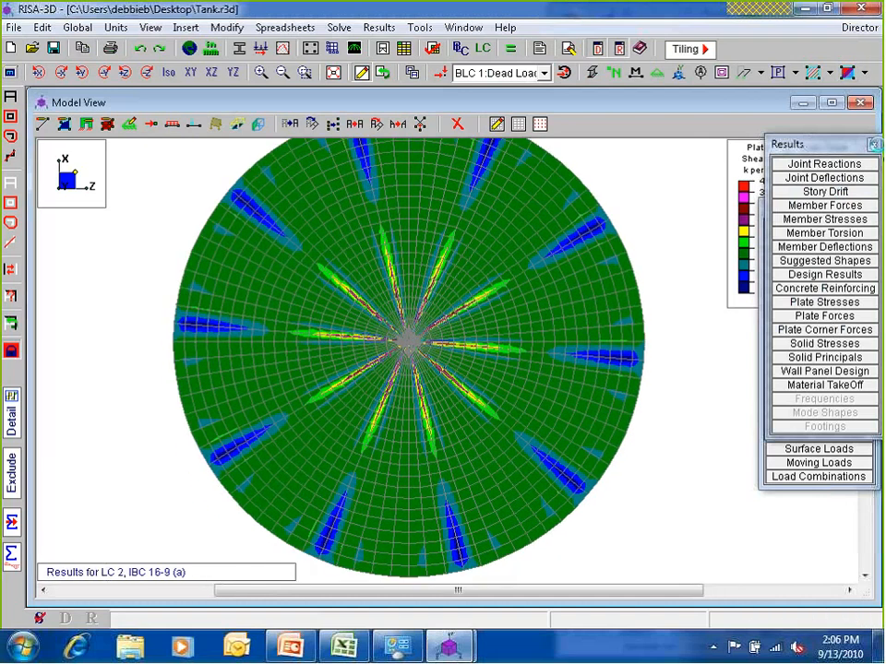
pyautogui.click(873, 145)
pyautogui.click(867, 208)
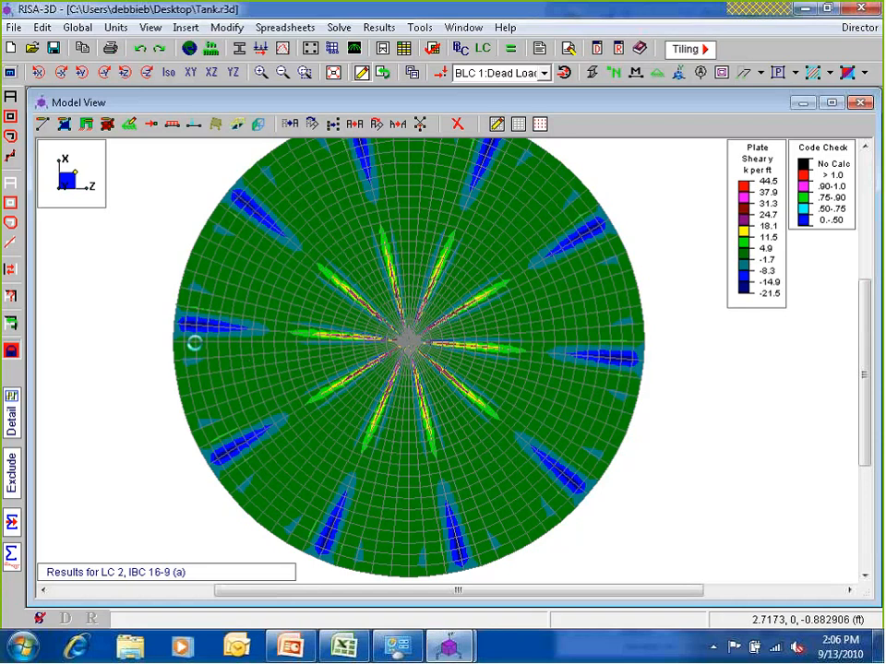
# - Sum the internal plate forces along a cutting line following the radial high-shear bands across the base, and review the resultants
pyautogui.scroll(1, 194, 343)
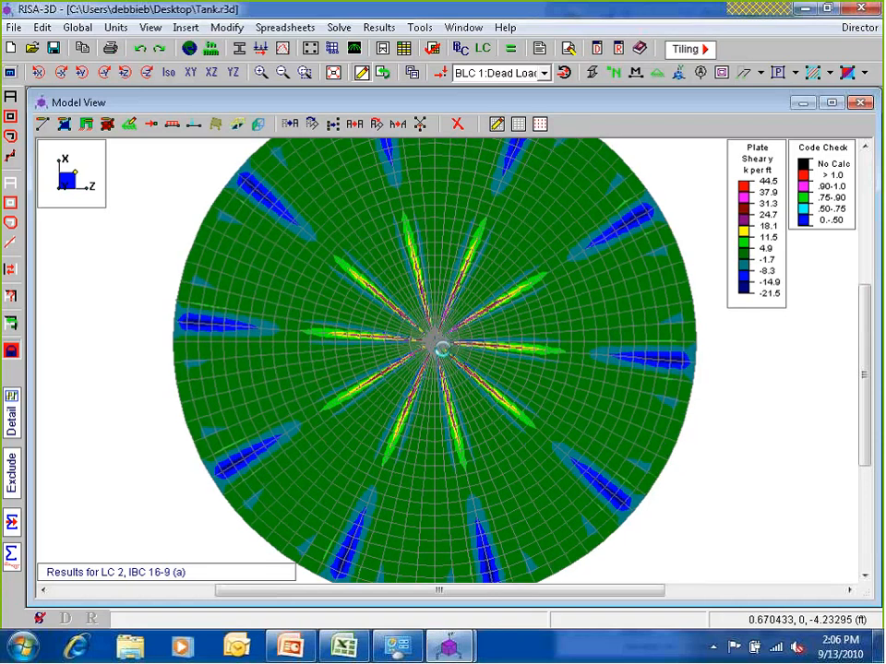
pyautogui.scroll(1, 429, 354)
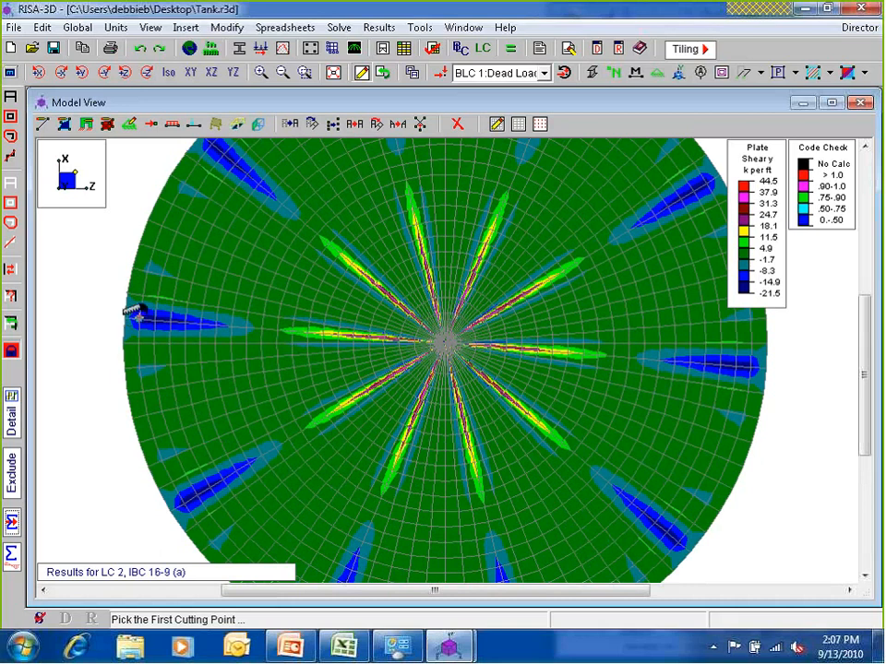
pyautogui.click(135, 317)
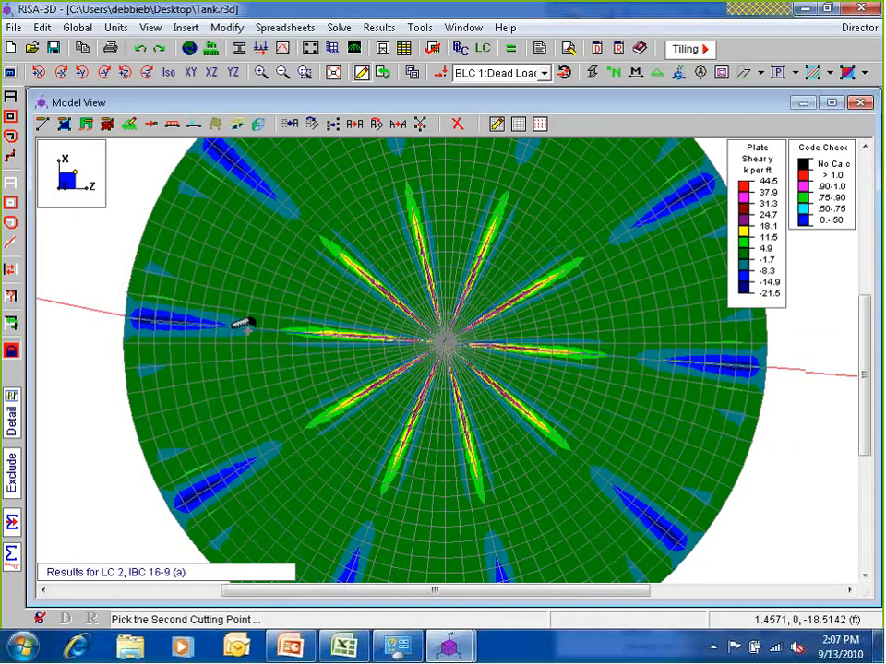
pyautogui.click(247, 317)
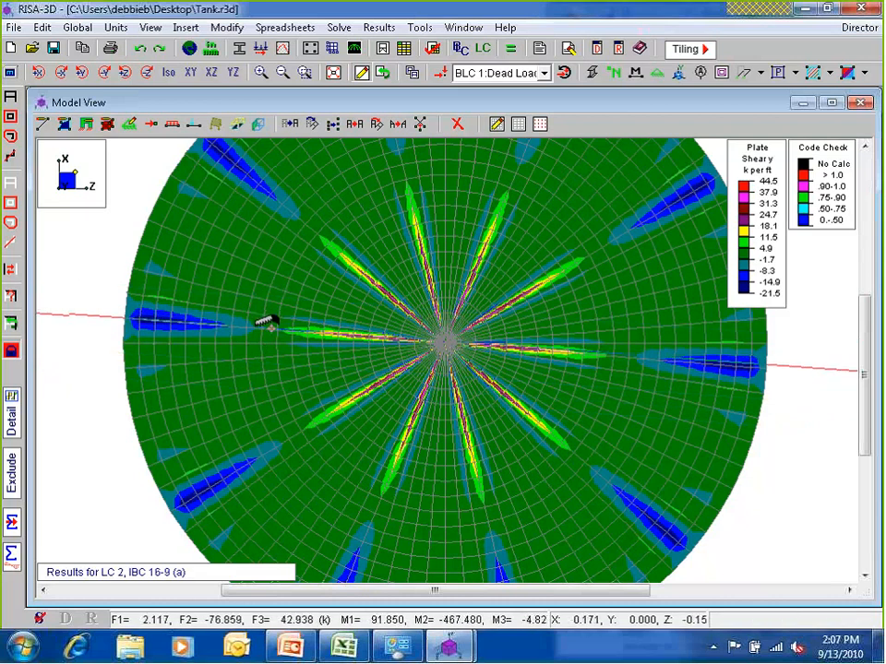
pyautogui.click(266, 321)
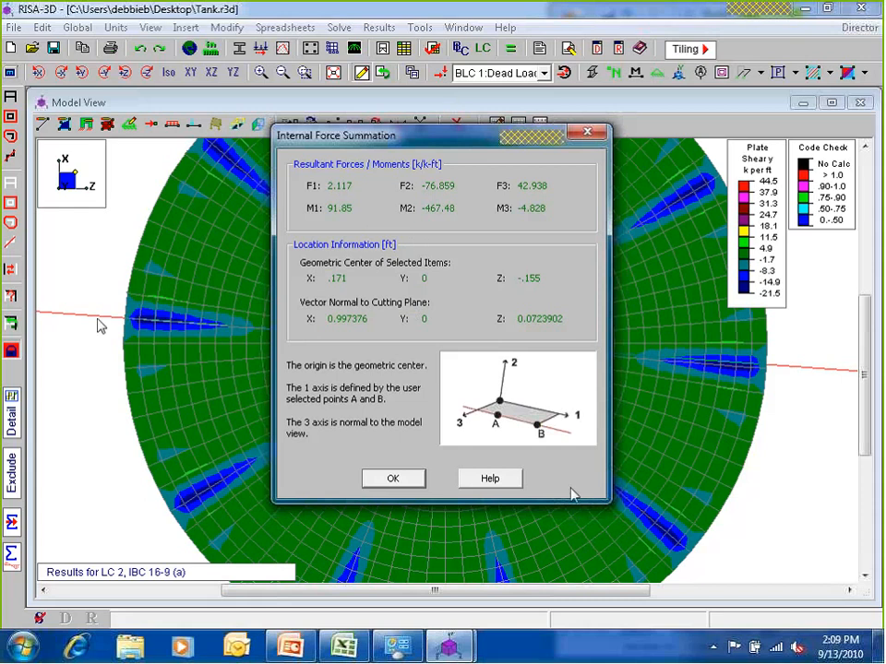
pyautogui.click(396, 480)
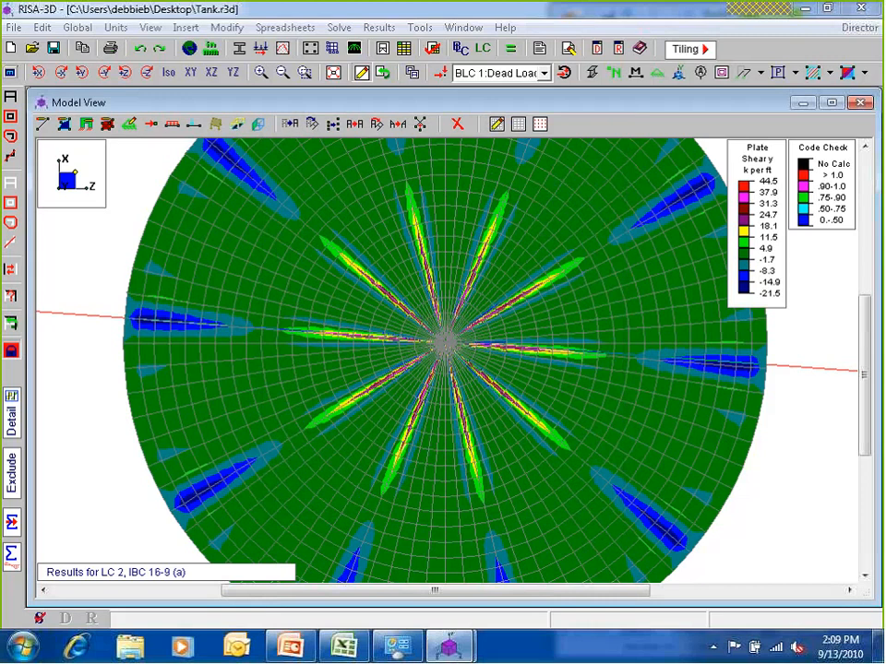
# - Draw the base plates as wireframe with their Y corner forces displayed
pyautogui.click(11, 73)
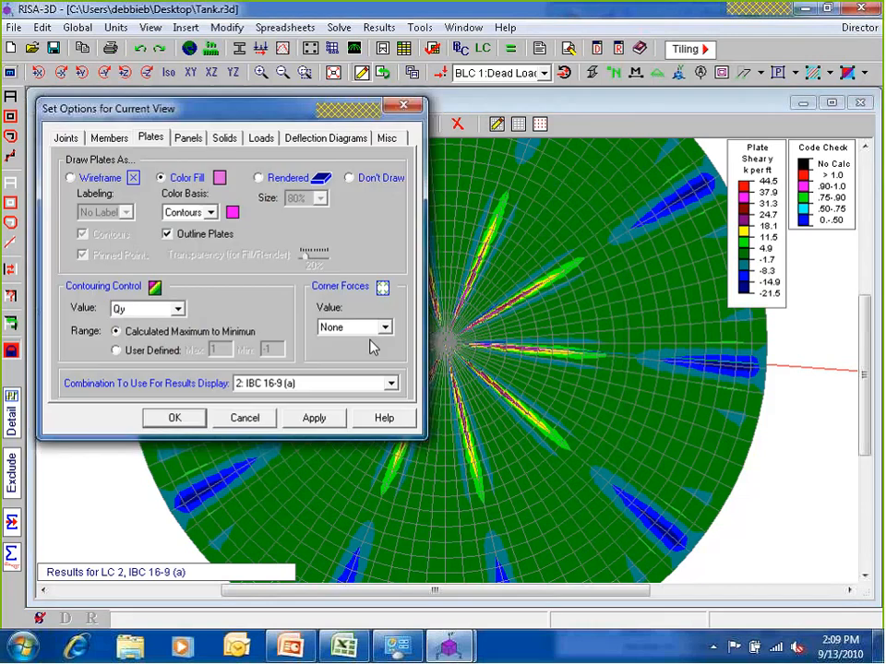
pyautogui.click(356, 328)
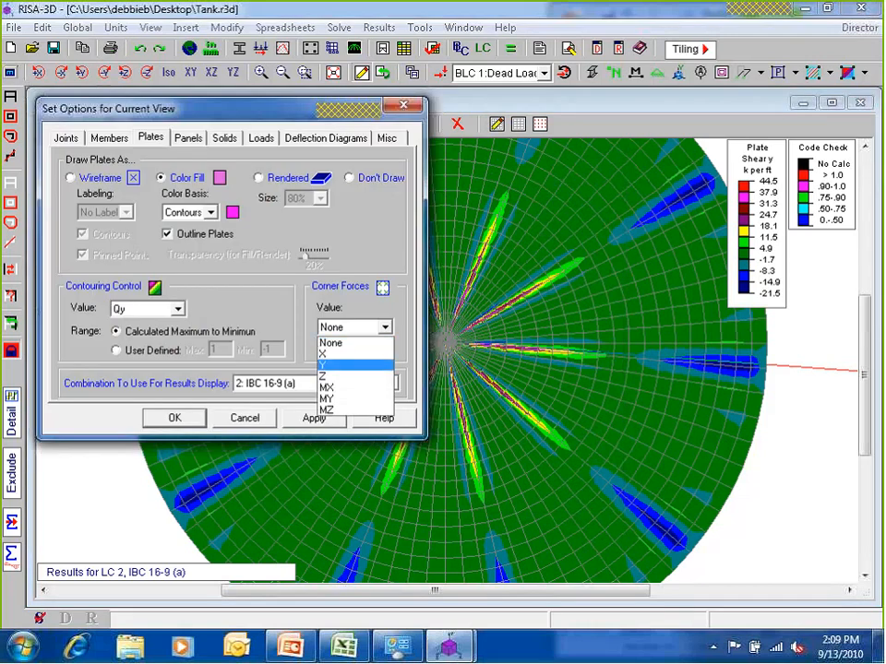
pyautogui.click(337, 364)
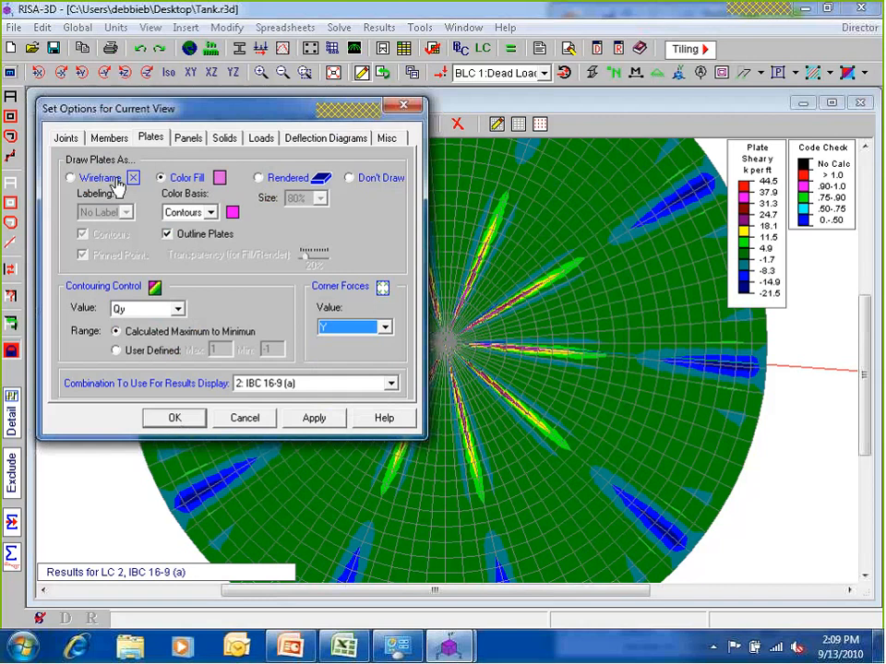
pyautogui.click(115, 182)
pyautogui.click(196, 420)
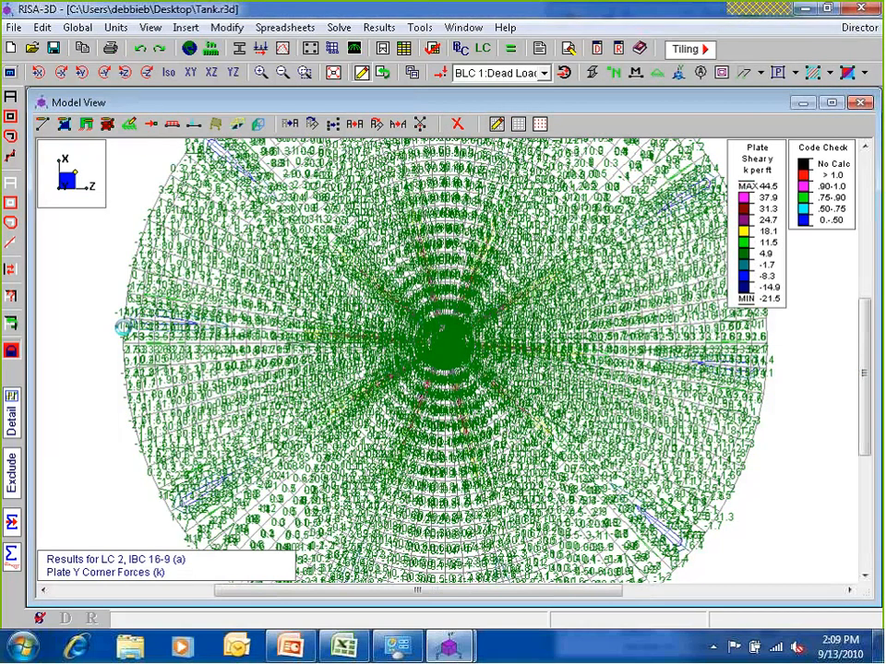
# - Turn off the plate contours so only the wireframe and Y corner forces are drawn, keeping every plate selected
pyautogui.scroll(2, 124, 327)
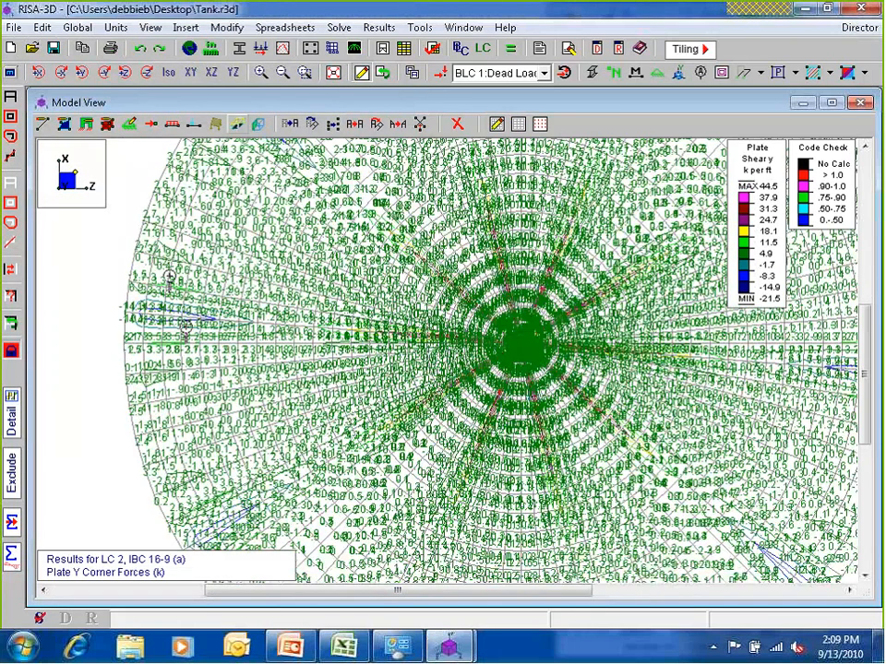
pyautogui.moveTo(168, 279); pyautogui.dragTo(249, 369)
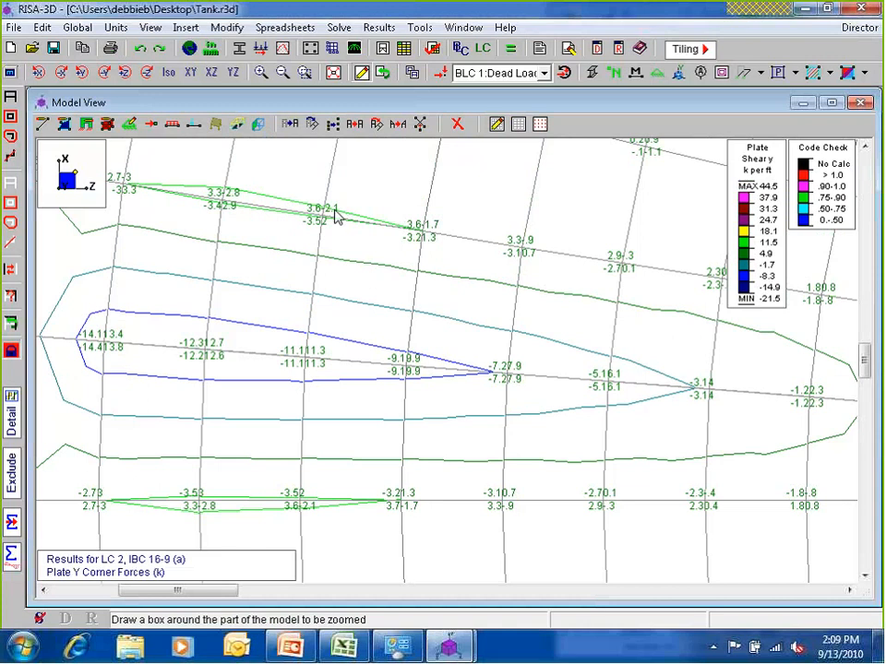
pyautogui.click(10, 73)
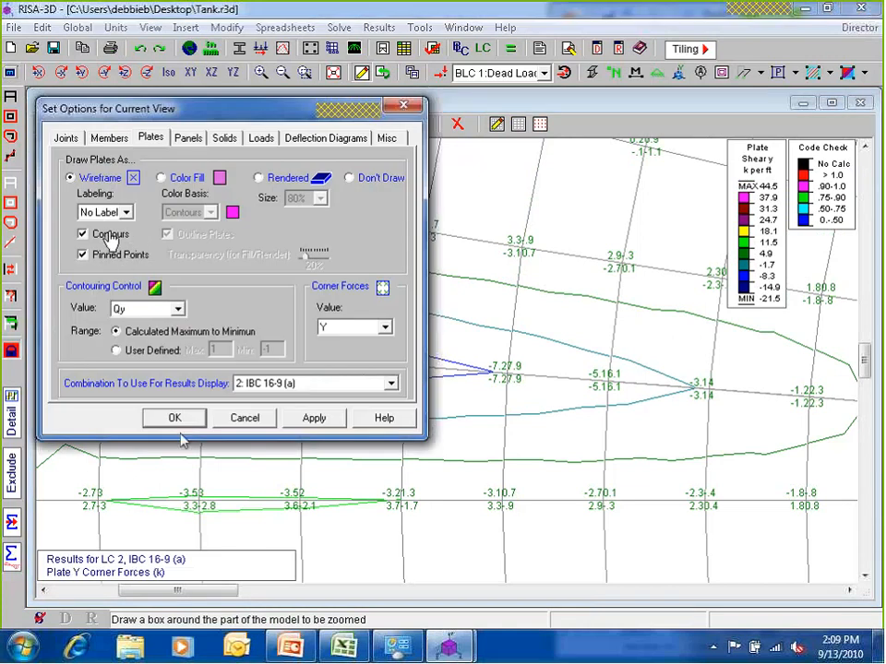
pyautogui.click(83, 234)
pyautogui.click(244, 417)
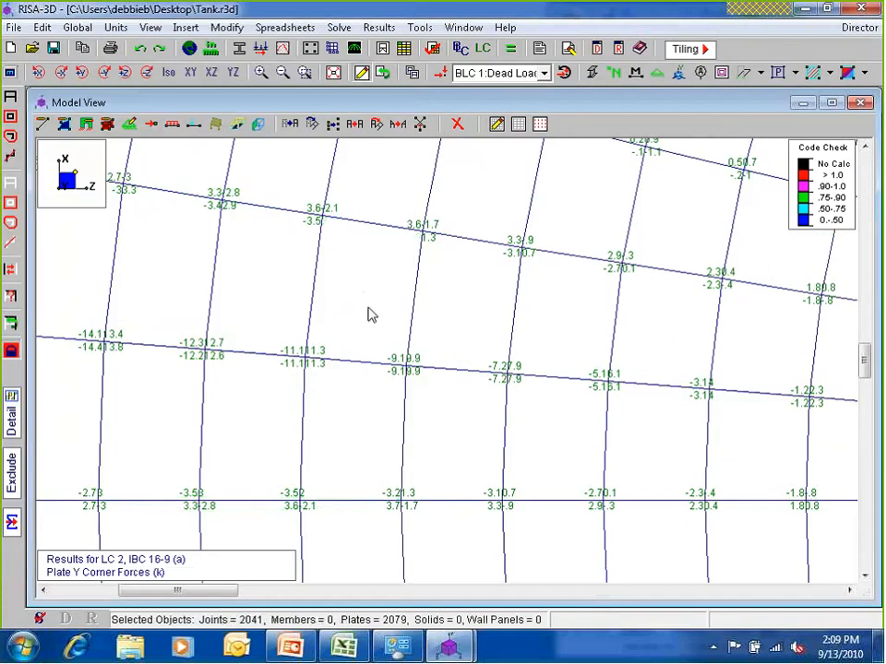
pyautogui.click(325, 226)
# - Examine the Y corner forces from the base's outer edge toward its center, in isometric and XZ plan views
pyautogui.scroll(-1, 261, 320)
pyautogui.scroll(-1, 255, 323)
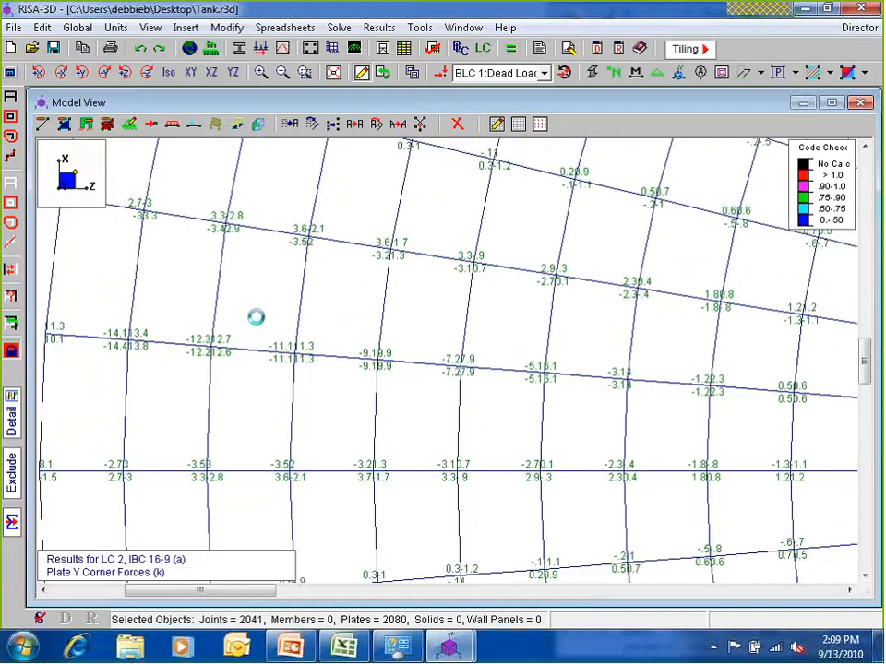
pyautogui.scroll(-1, 275, 297)
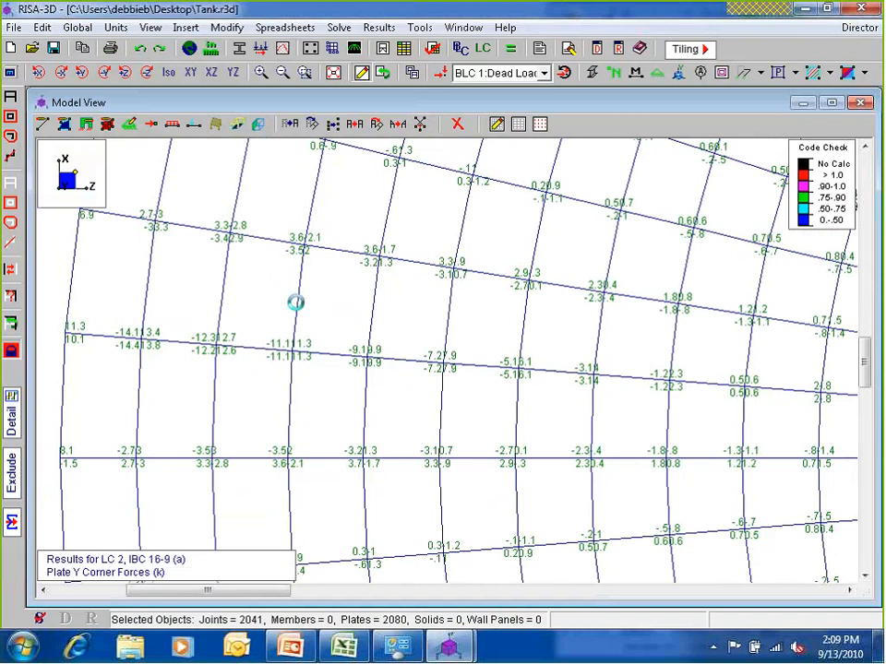
pyautogui.scroll(-1, 297, 303)
pyautogui.scroll(-1, 302, 304)
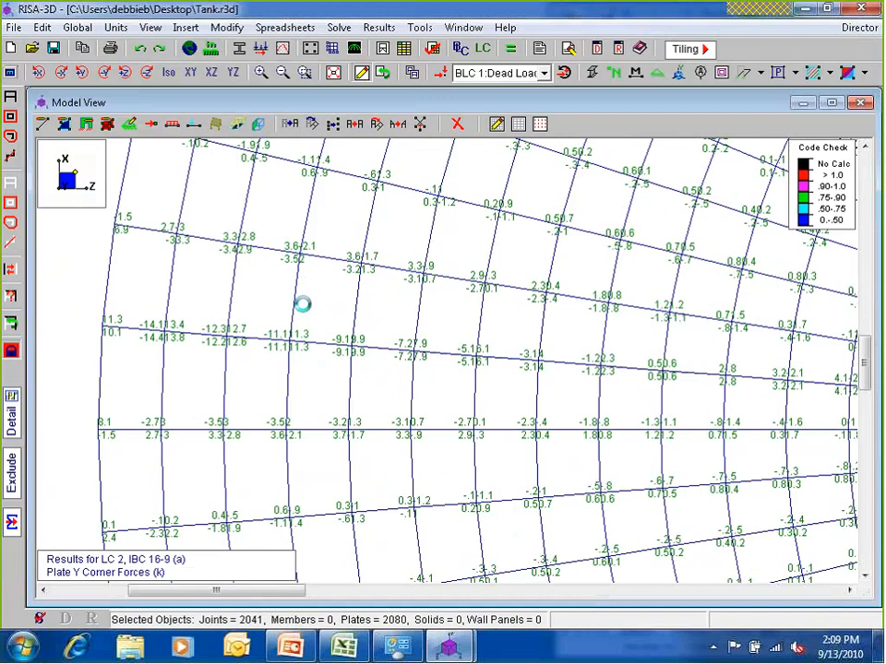
pyautogui.scroll(-1, 303, 302)
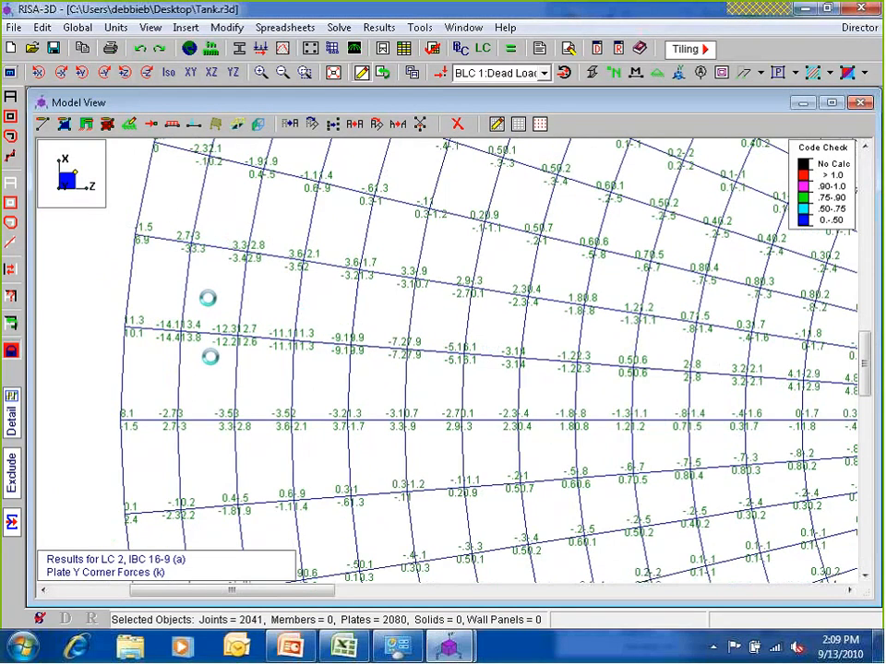
pyautogui.scroll(-1, 208, 298)
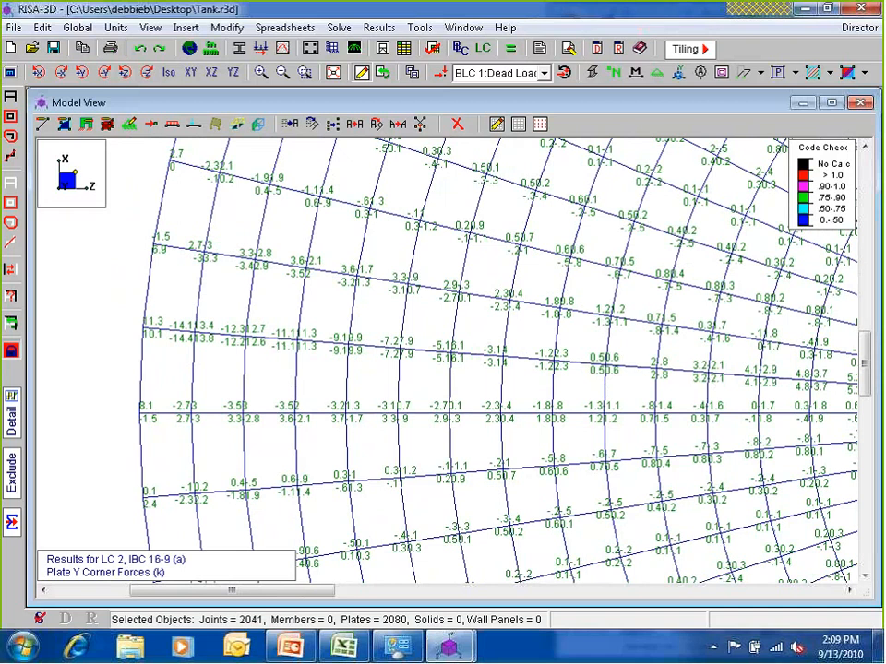
pyautogui.click(170, 74)
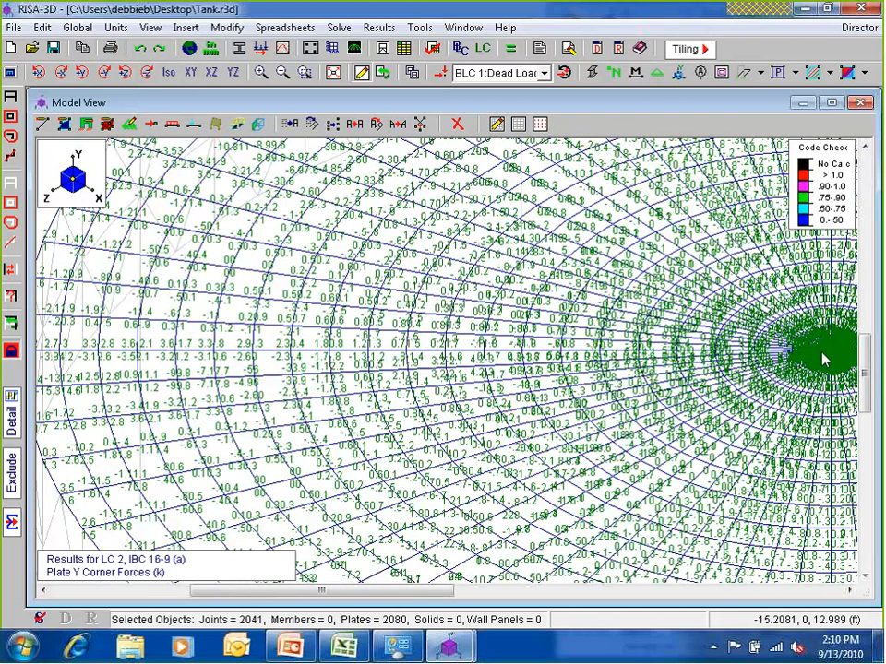
pyautogui.click(212, 74)
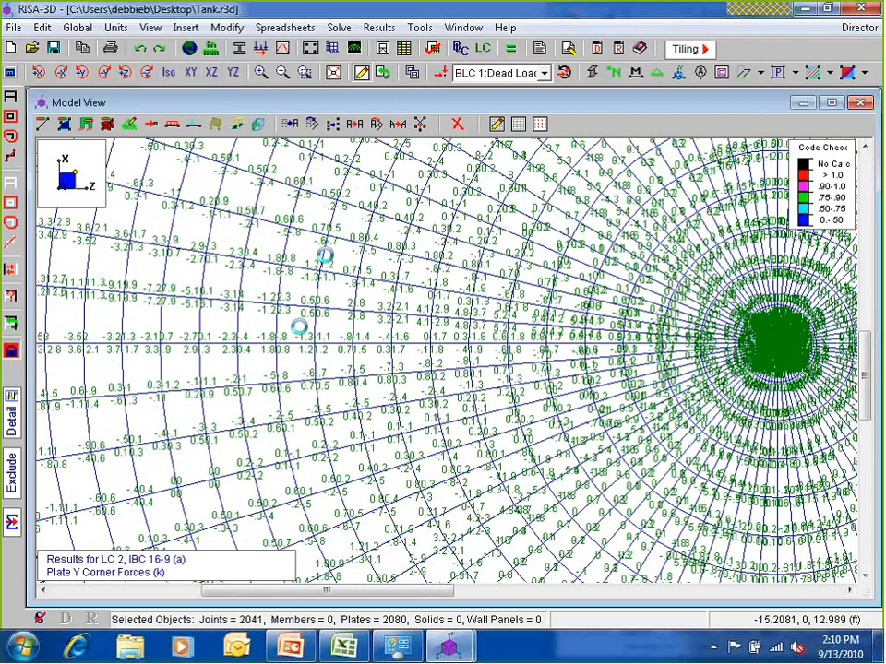
# - Turn off the plate corner forces and draw the base plates as color-filled Qy shear contours with plate outlines
pyautogui.scroll(-1, 325, 255)
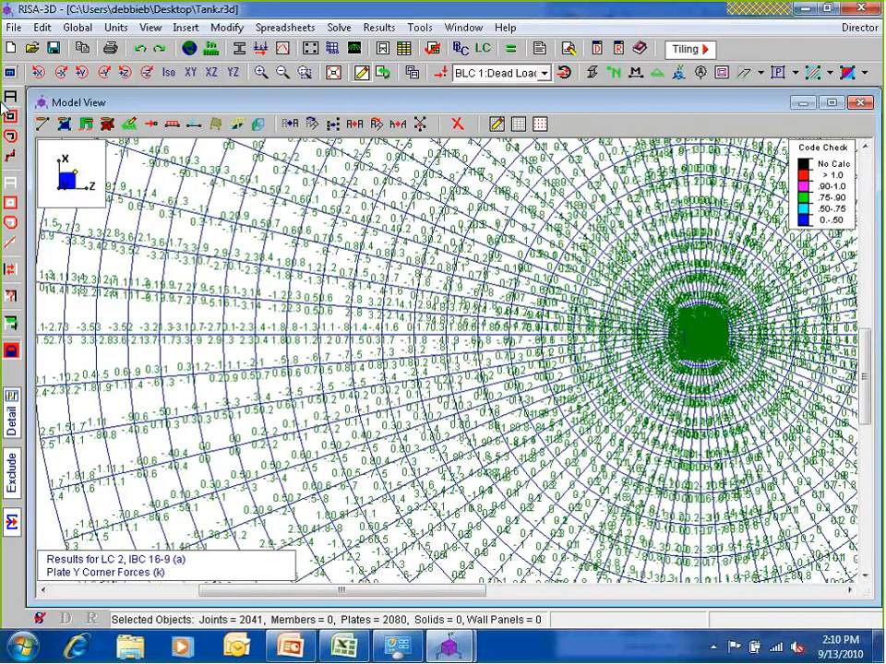
pyautogui.click(10, 76)
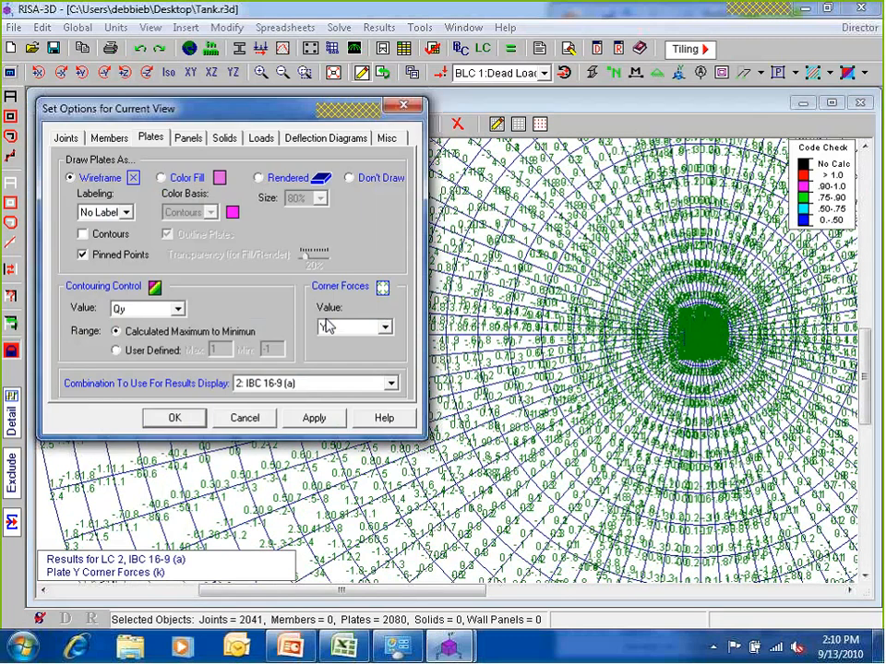
pyautogui.click(330, 328)
pyautogui.click(338, 343)
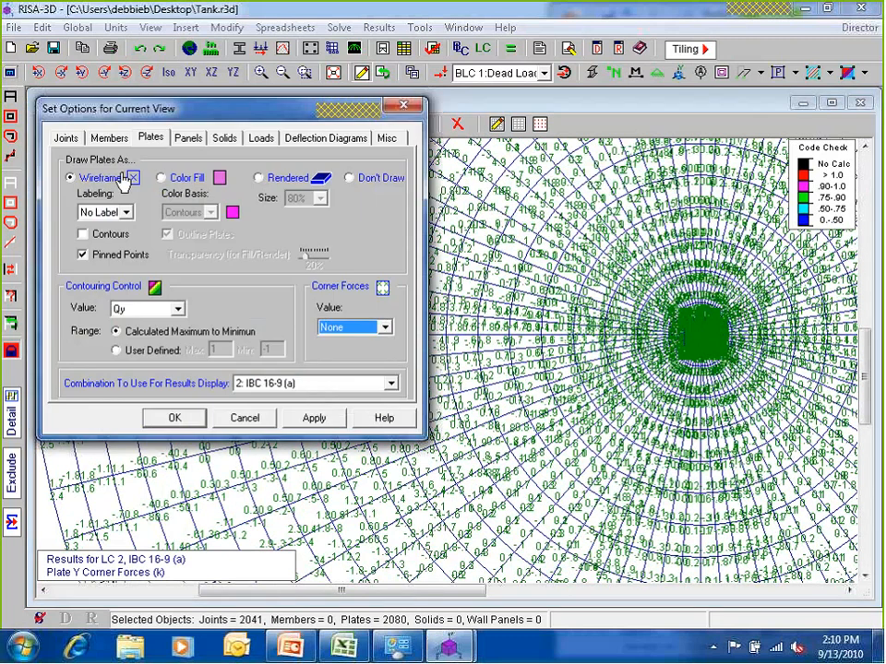
pyautogui.click(162, 178)
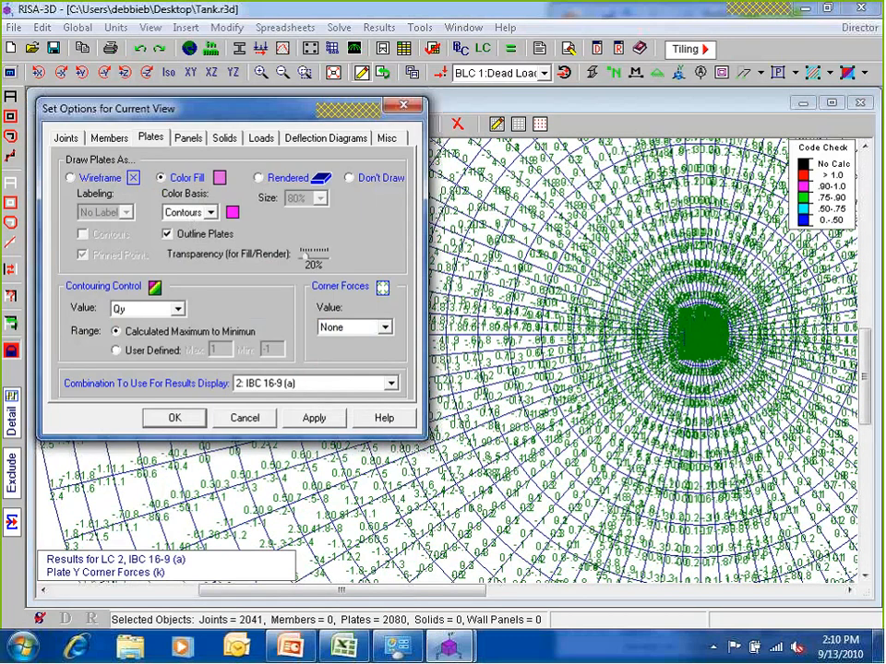
pyautogui.click(318, 420)
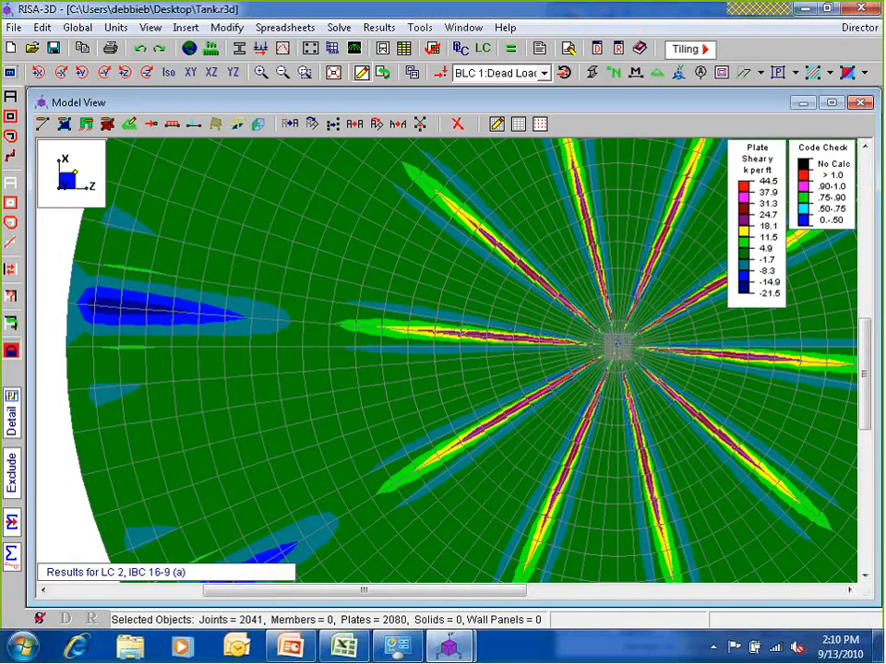
# - Make a cut over the Qy contours from an outer negative-shear band to the adjacent inner radial high-shear band
pyautogui.click(11, 555)
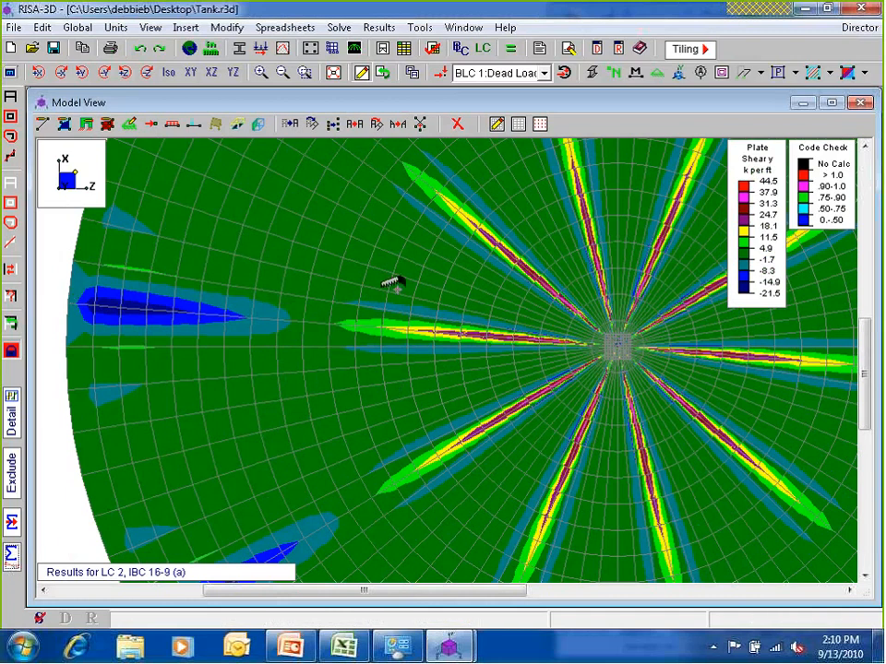
pyautogui.moveTo(398, 289); pyautogui.dragTo(360, 405, button='middle')
pyautogui.moveTo(487, 190); pyautogui.dragTo(475, 266, button='middle')
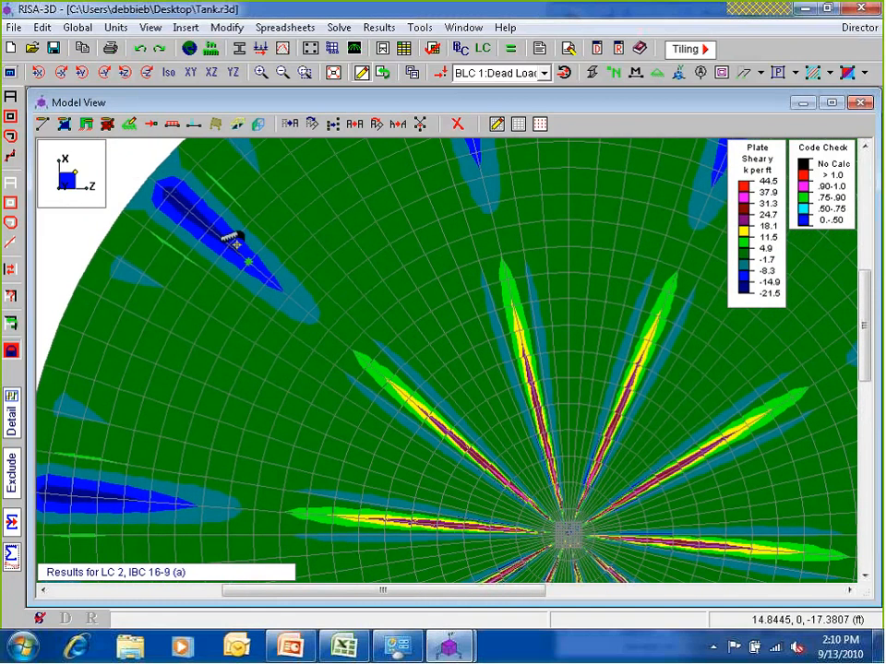
pyautogui.click(233, 245)
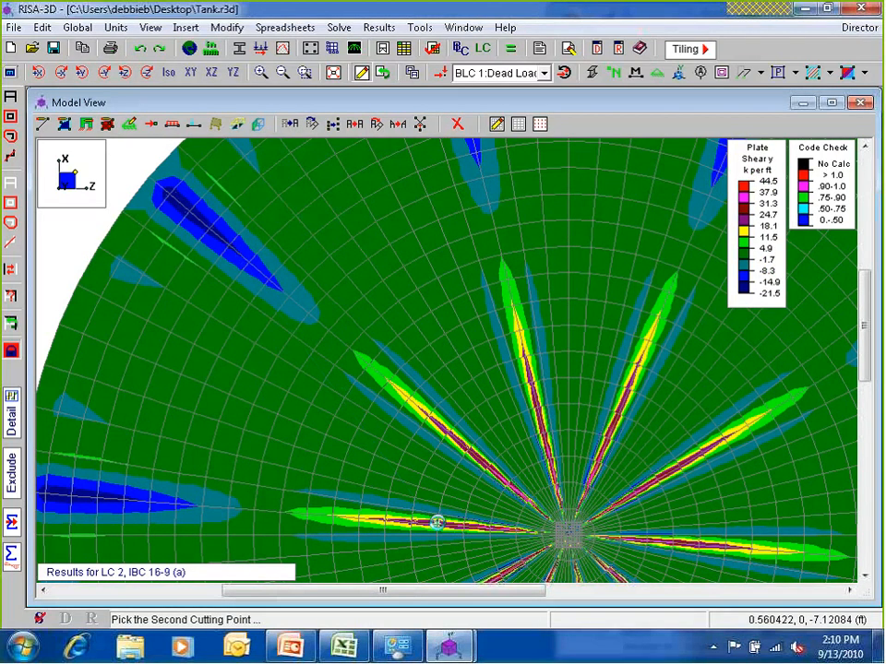
pyautogui.click(437, 522)
pyautogui.moveTo(216, 260); pyautogui.dragTo(247, 193, button='middle')
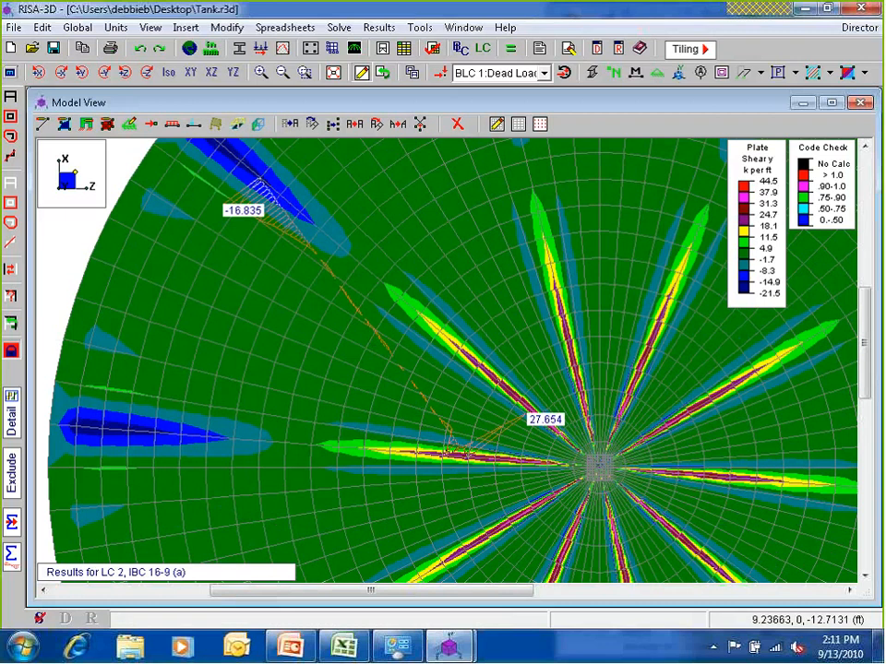
# - Show the detailed diagram of the contour cut and trace the Qy values along its length for LC 2
pyautogui.rightClick(306, 248)
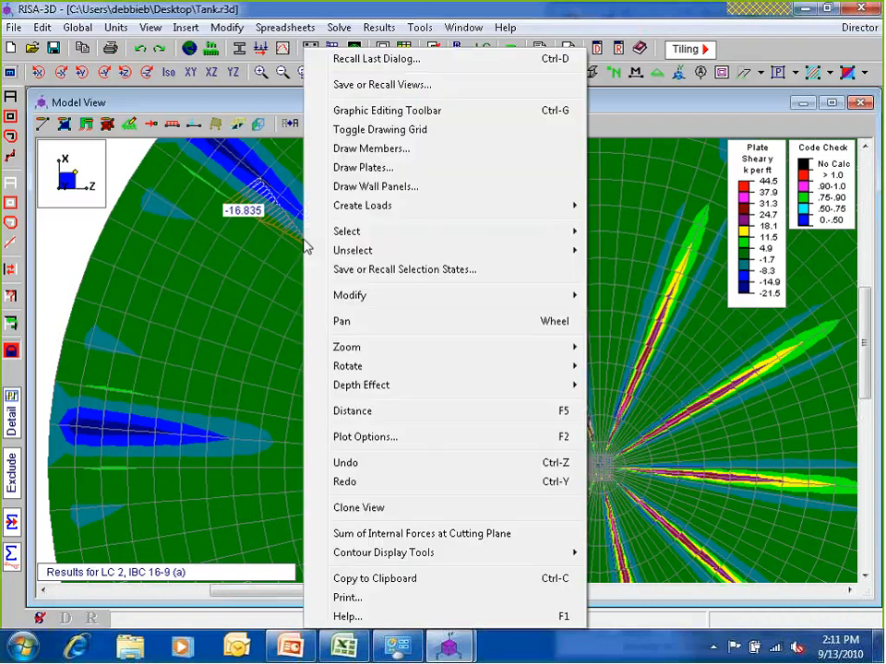
pyautogui.moveTo(439, 556)
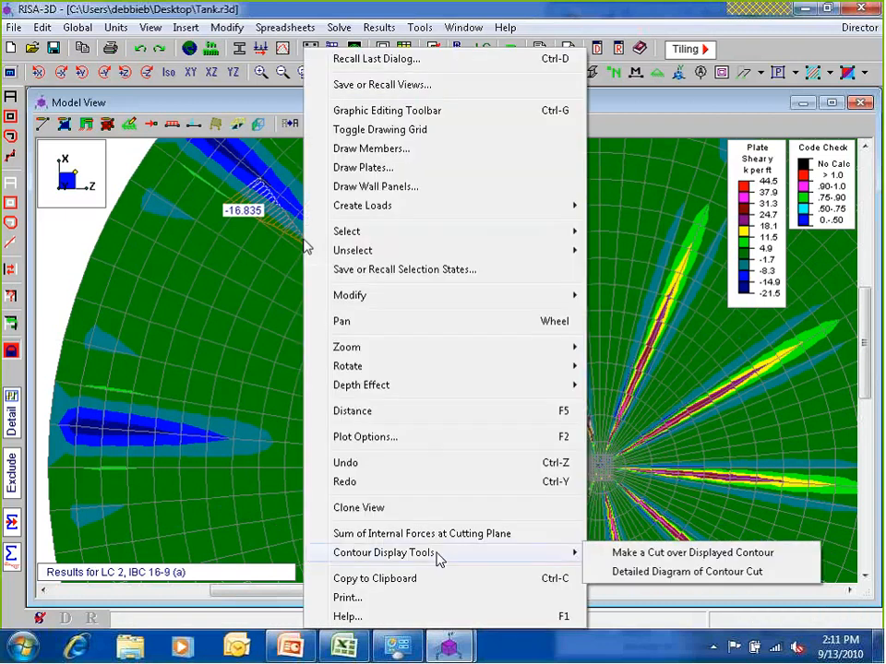
pyautogui.click(711, 579)
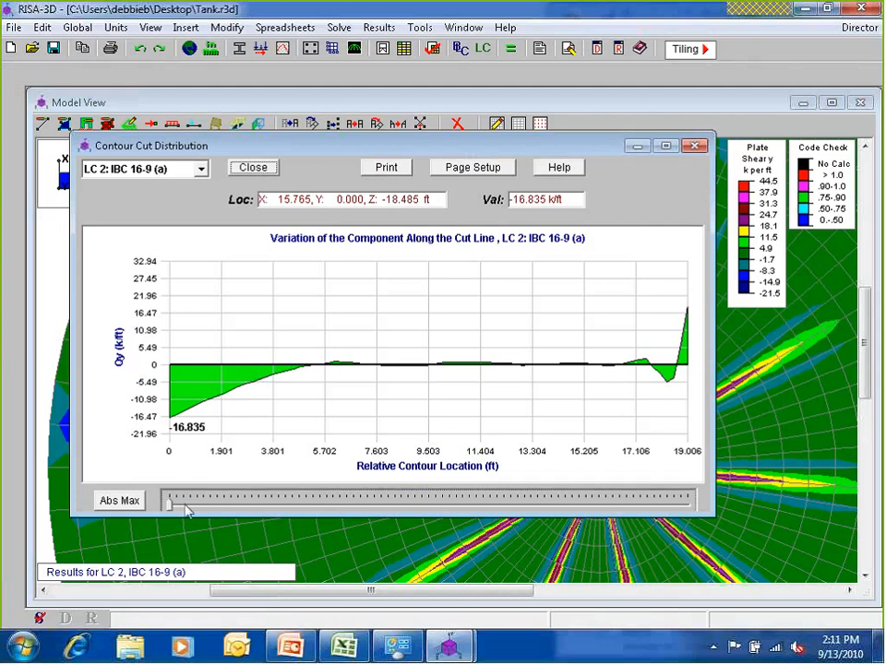
pyautogui.moveTo(172, 501)
pyautogui.mouseDown()
pyautogui.moveTo(585, 492)
pyautogui.moveTo(347, 492)
pyautogui.mouseUp()
pyautogui.moveTo(599, 486)
pyautogui.mouseDown()
pyautogui.moveTo(546, 470)
pyautogui.moveTo(170, 476)
pyautogui.mouseUp()
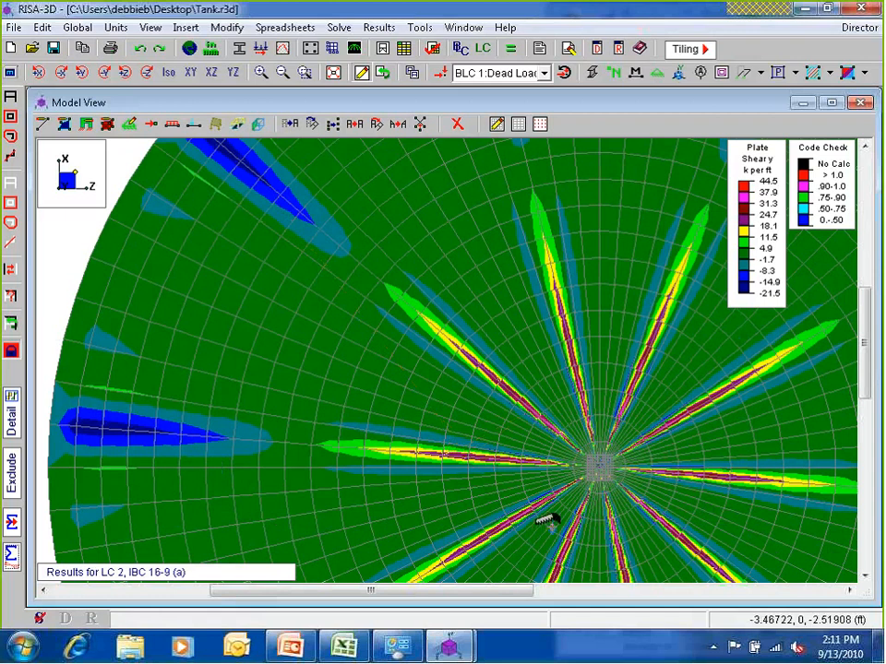
# - Make a new contour cut near the base's center and review its detailed diagram and the surrounding shear contours
pyautogui.click(508, 363)
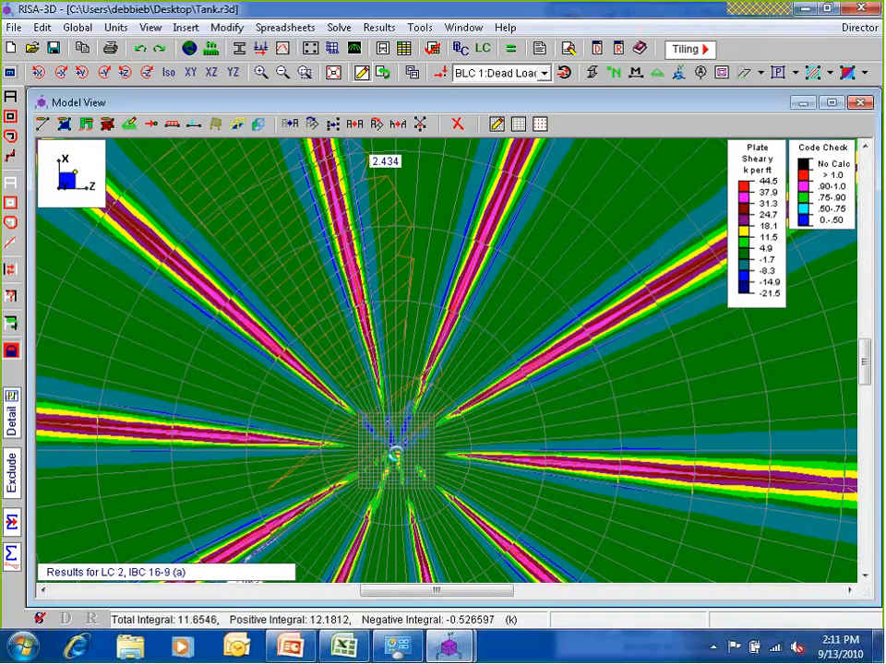
pyautogui.scroll(-1, 292, 246)
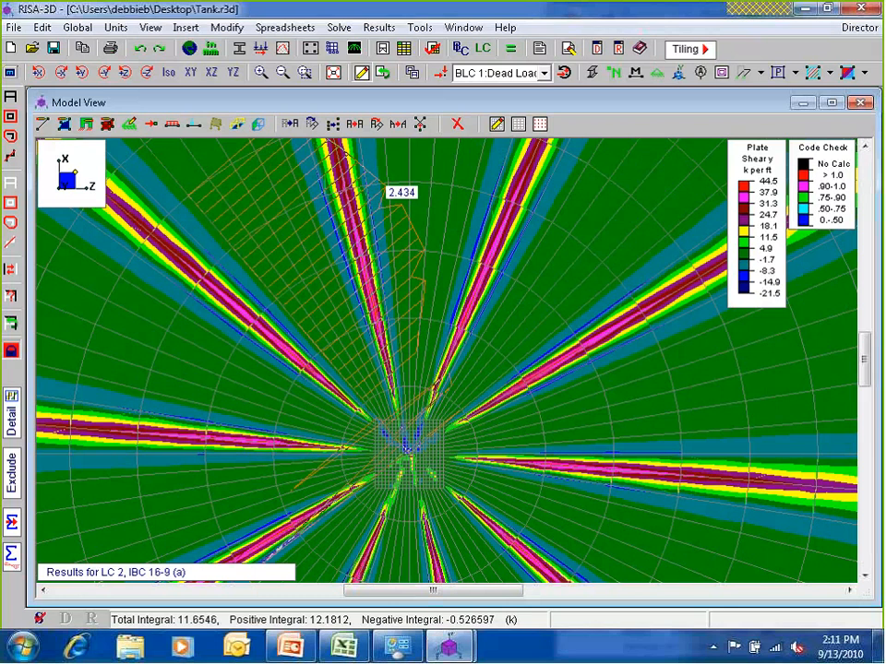
pyautogui.scroll(-1, 295, 381)
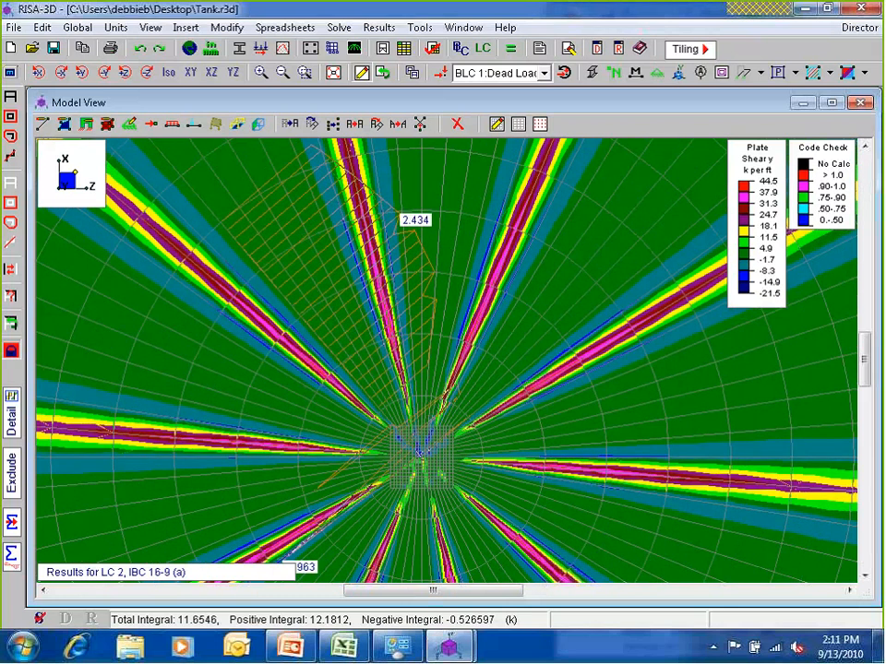
pyautogui.rightClick(307, 326)
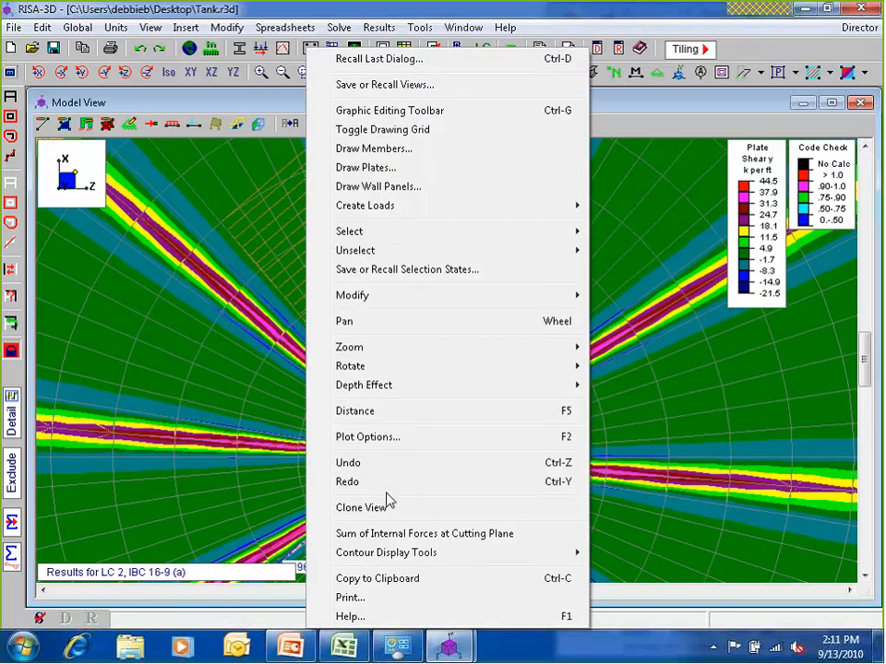
pyautogui.moveTo(417, 553)
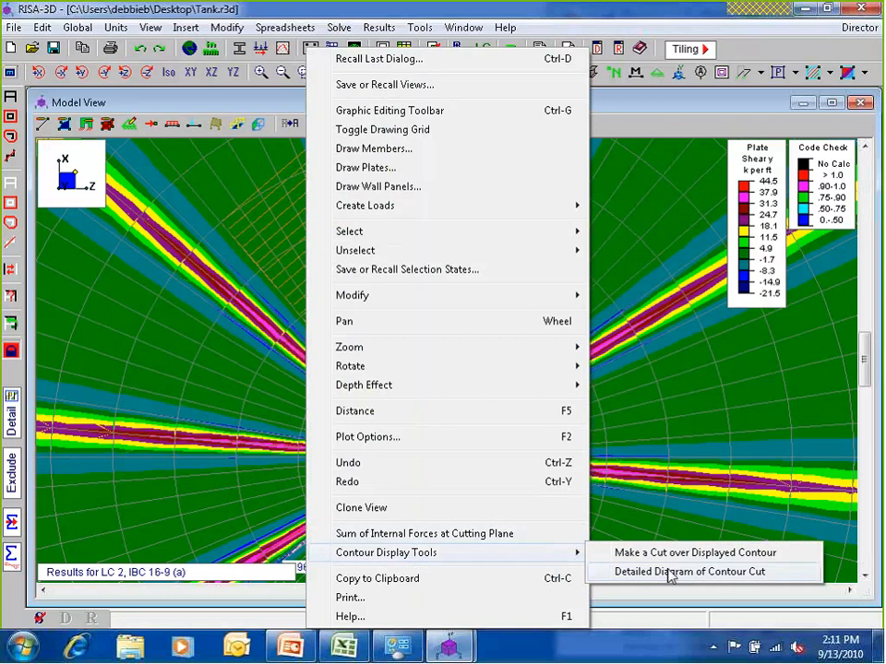
pyautogui.click(670, 572)
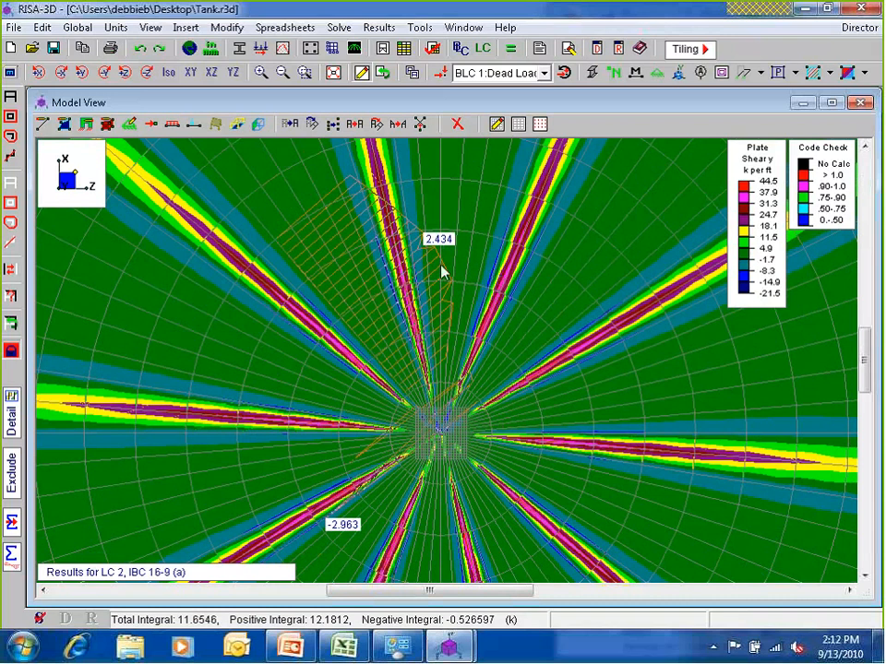
pyautogui.scroll(-1, 267, 231)
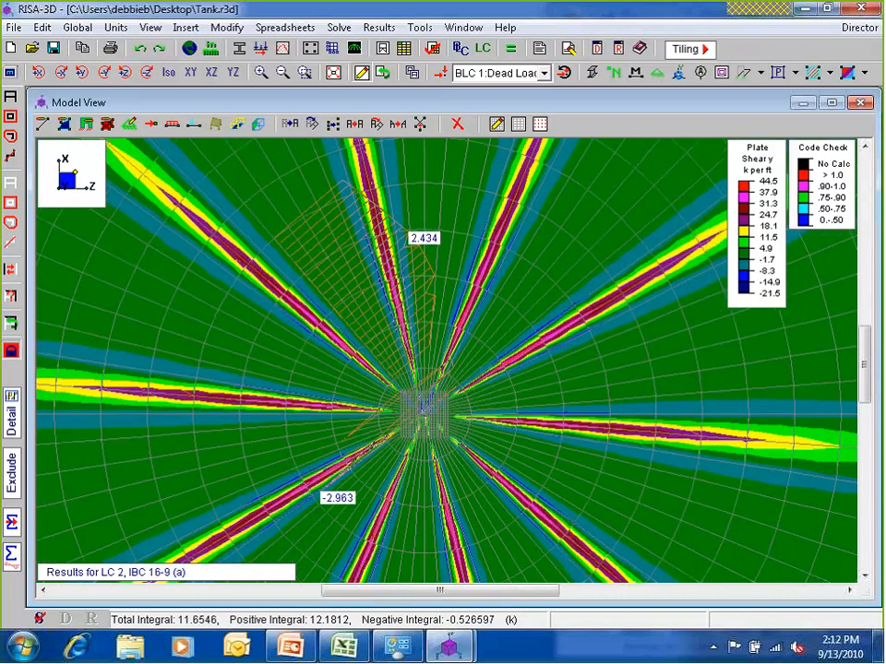
pyautogui.scroll(-1, 269, 228)
pyautogui.click(618, 49)
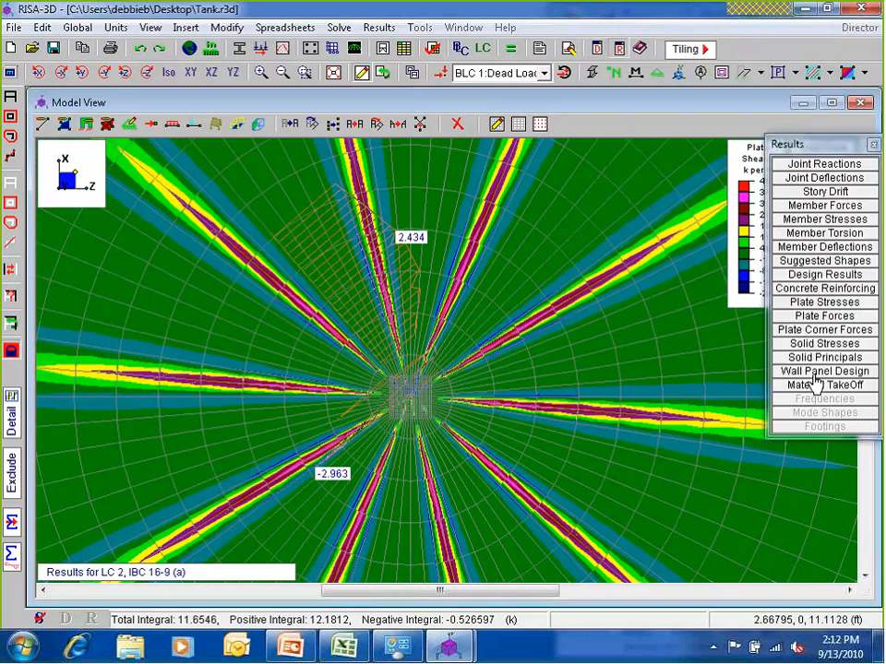
pyautogui.click(799, 261)
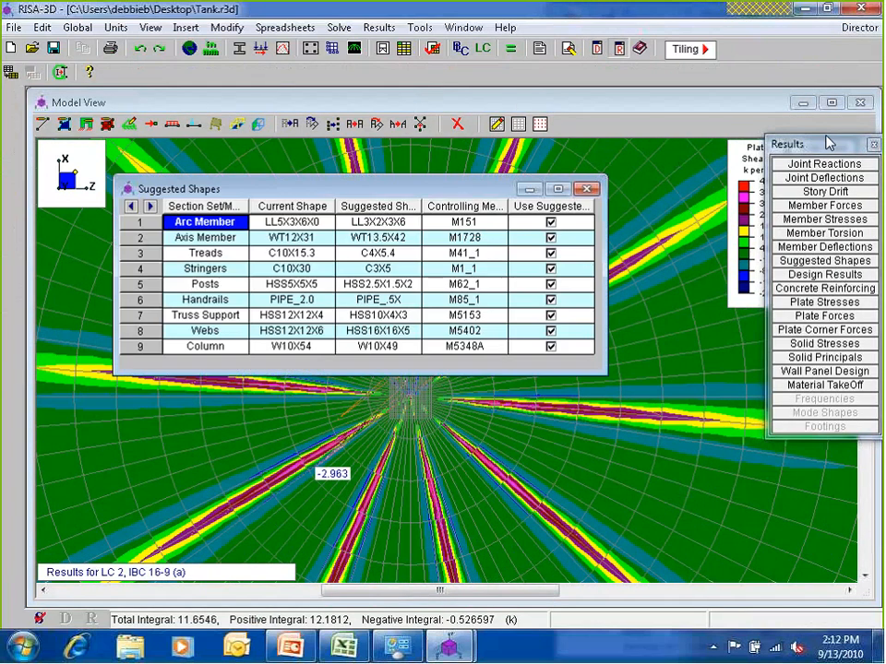
pyautogui.click(872, 145)
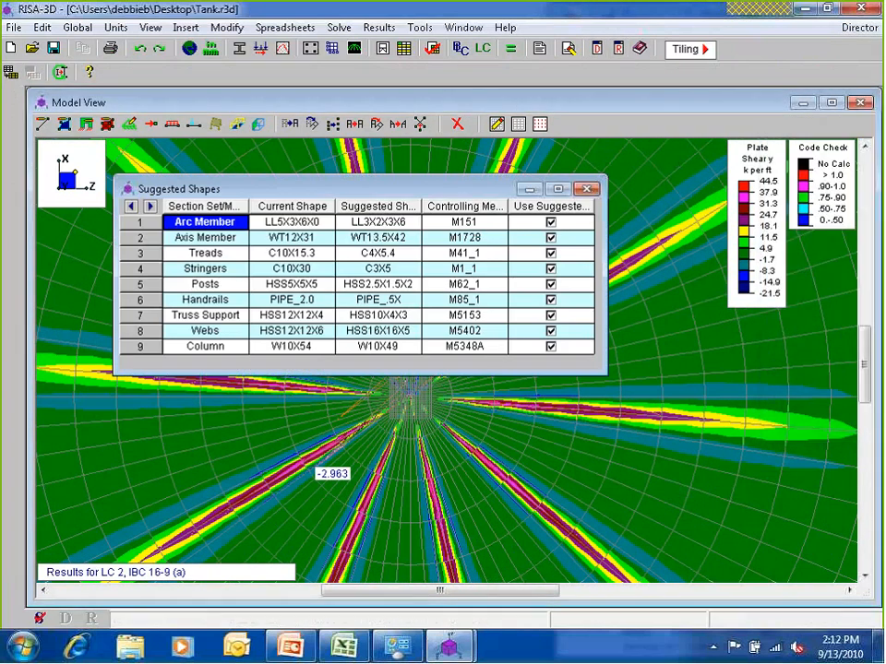
pyautogui.click(587, 189)
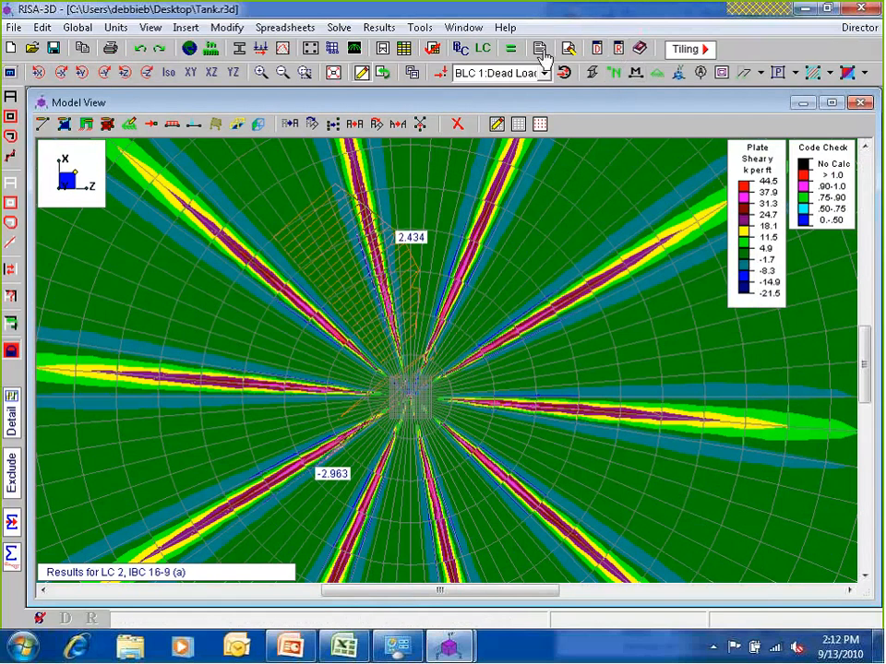
# - Fit the whole circular base in the view and show the Suggested Shapes results beside the results list
pyautogui.click(333, 73)
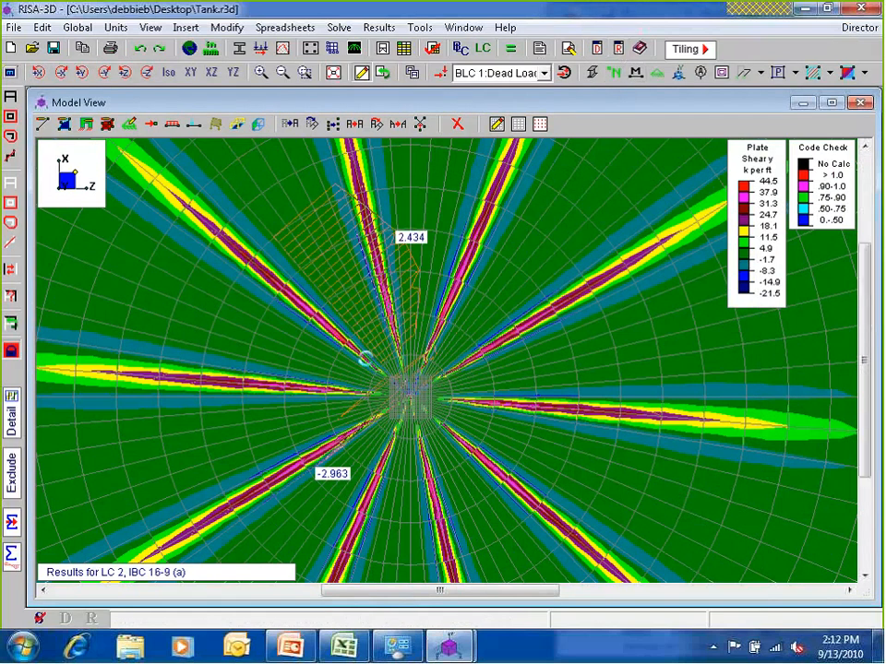
pyautogui.click(617, 49)
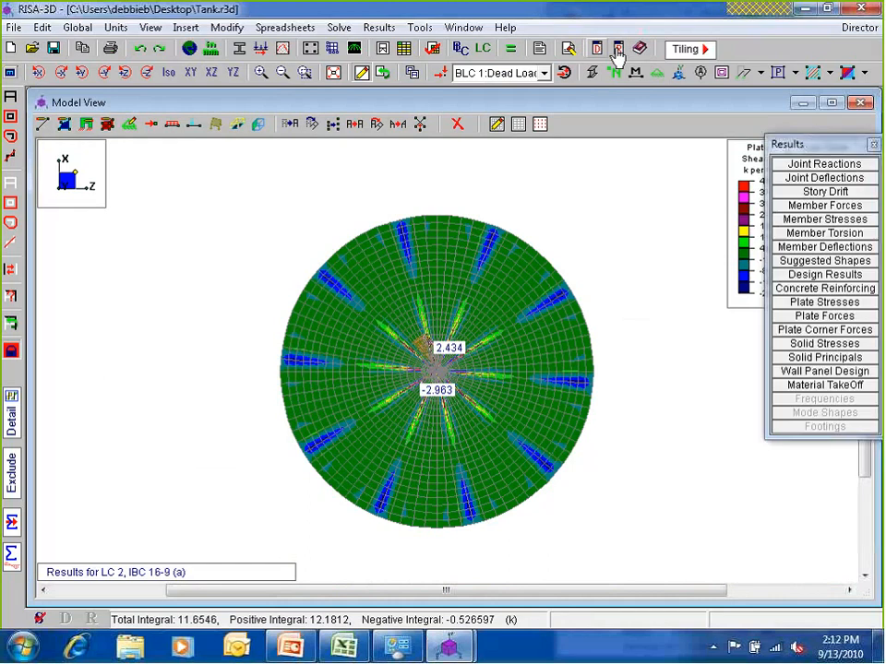
pyautogui.click(598, 48)
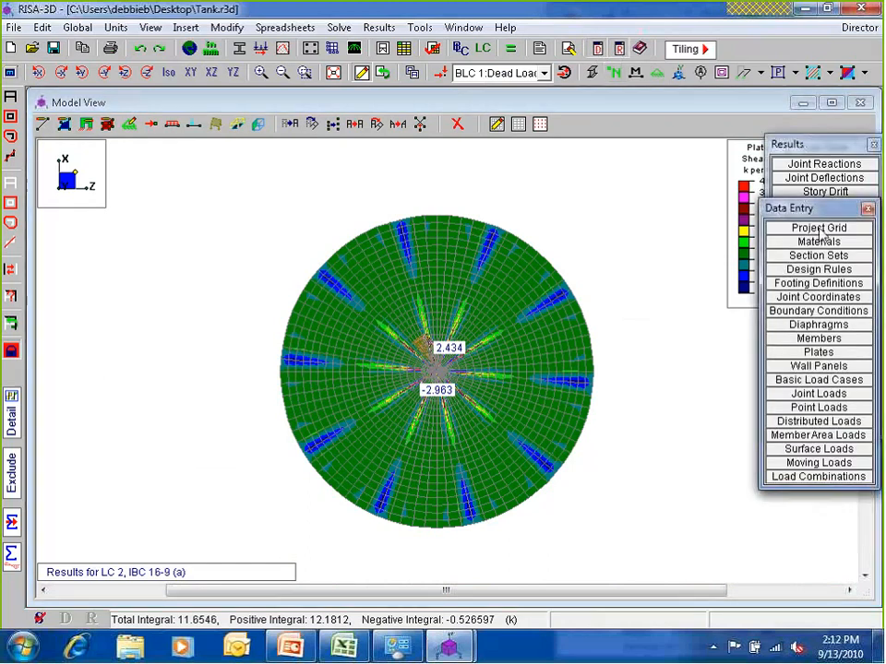
pyautogui.click(597, 49)
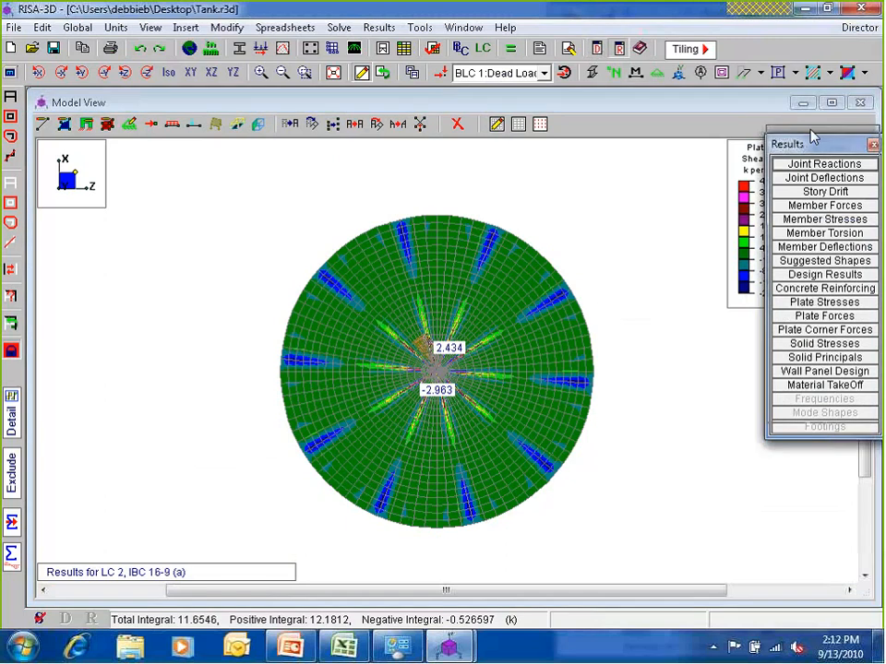
pyautogui.moveTo(812, 142); pyautogui.dragTo(795, 123)
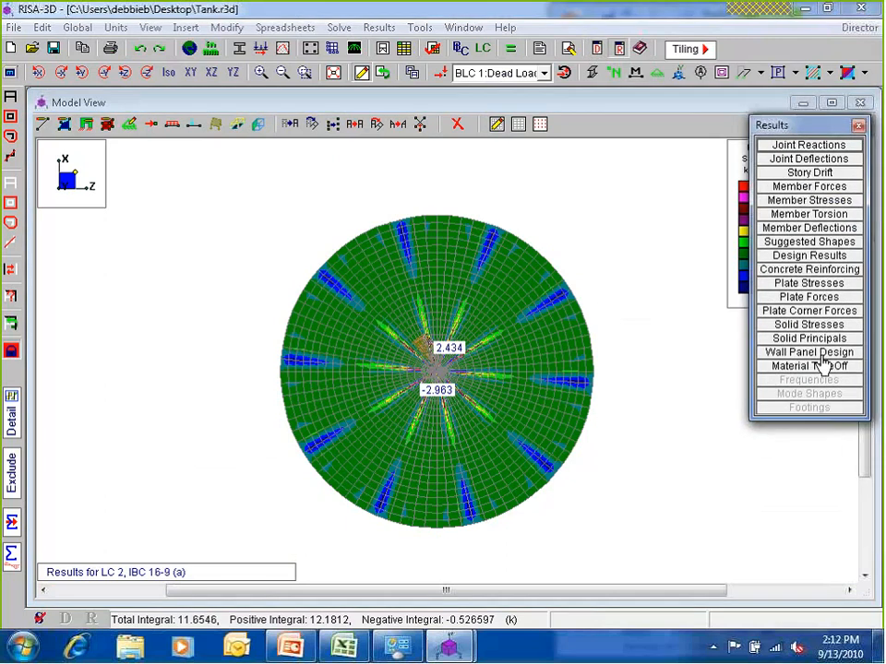
pyautogui.click(779, 243)
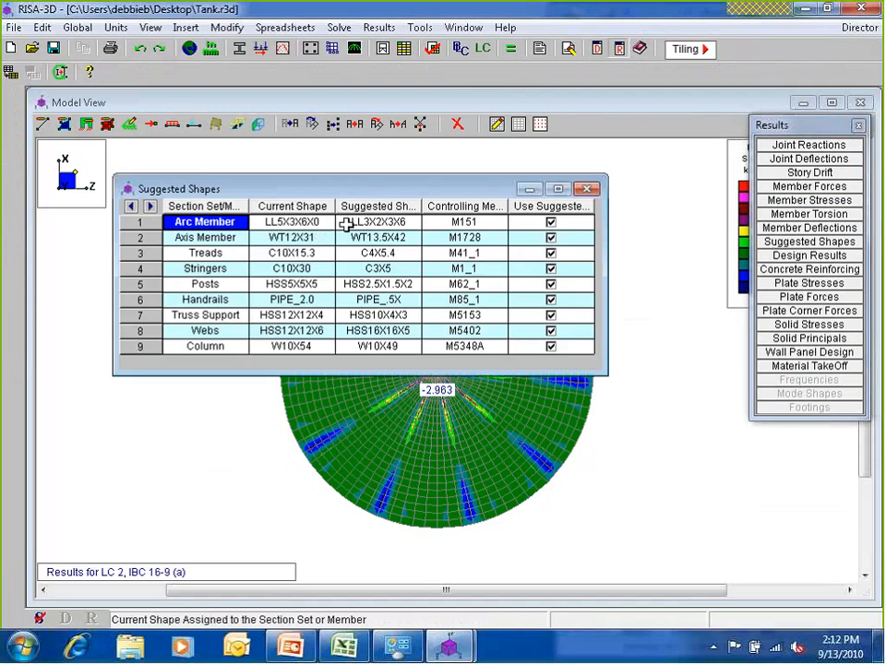
# - Compare the current and suggested shapes for the Arc Member and Axis Member section sets
pyautogui.click(313, 224)
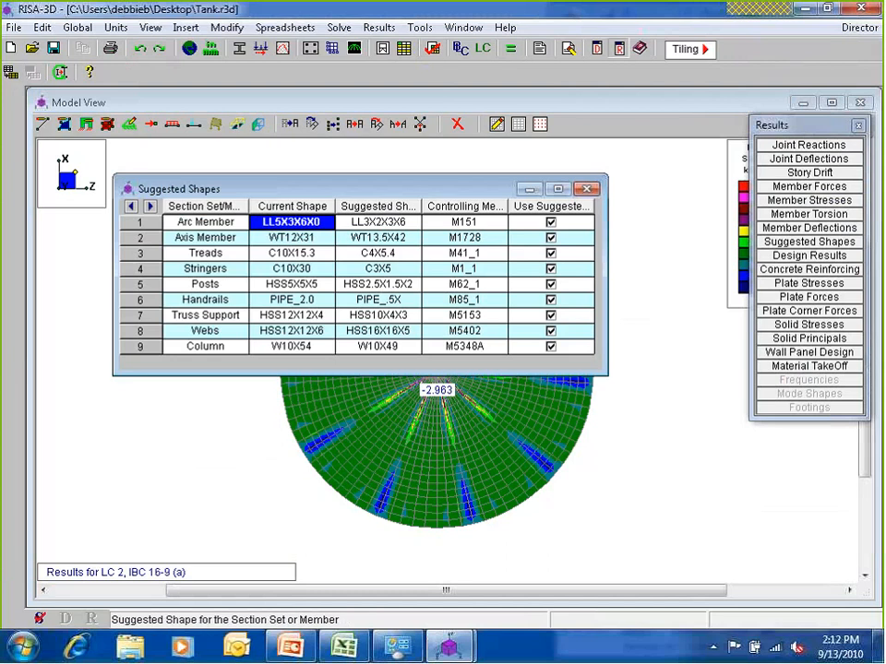
pyautogui.click(337, 227)
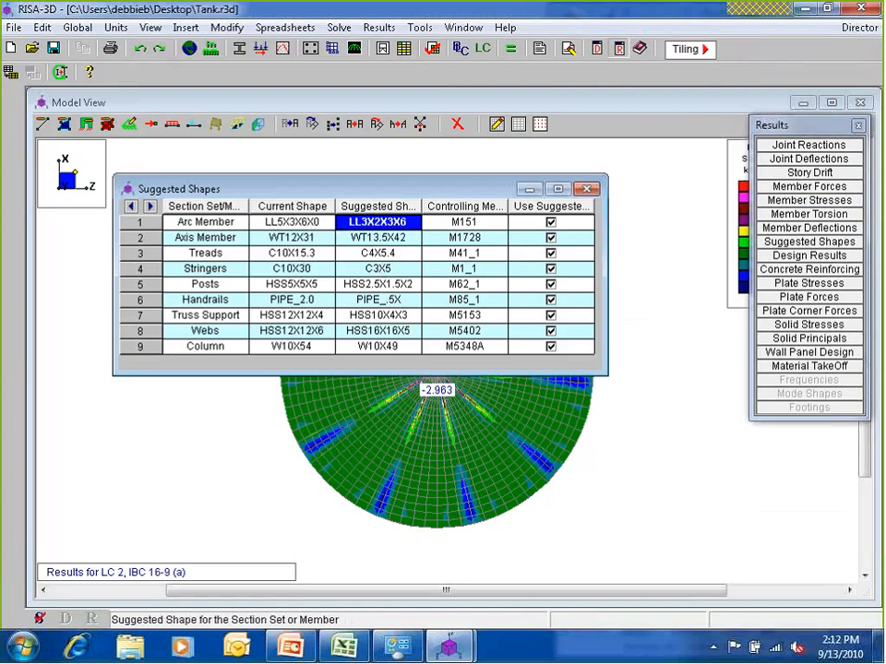
pyautogui.click(281, 224)
pyautogui.click(293, 237)
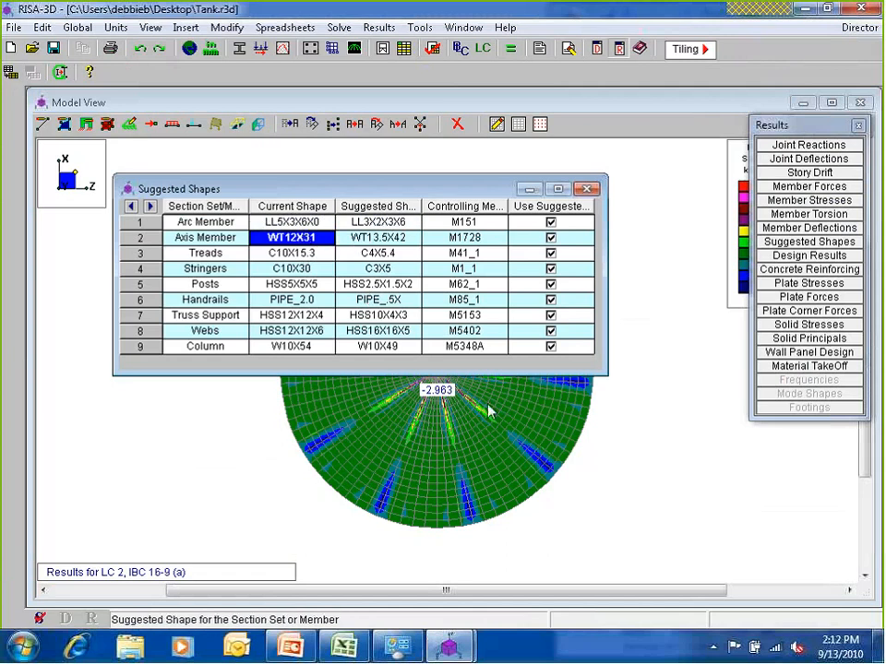
pyautogui.click(380, 238)
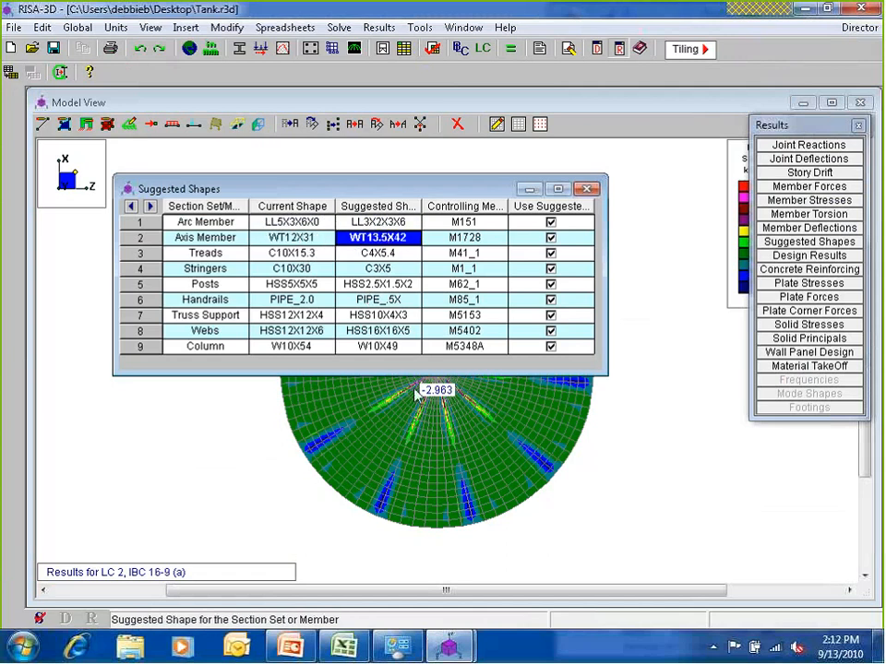
pyautogui.click(275, 240)
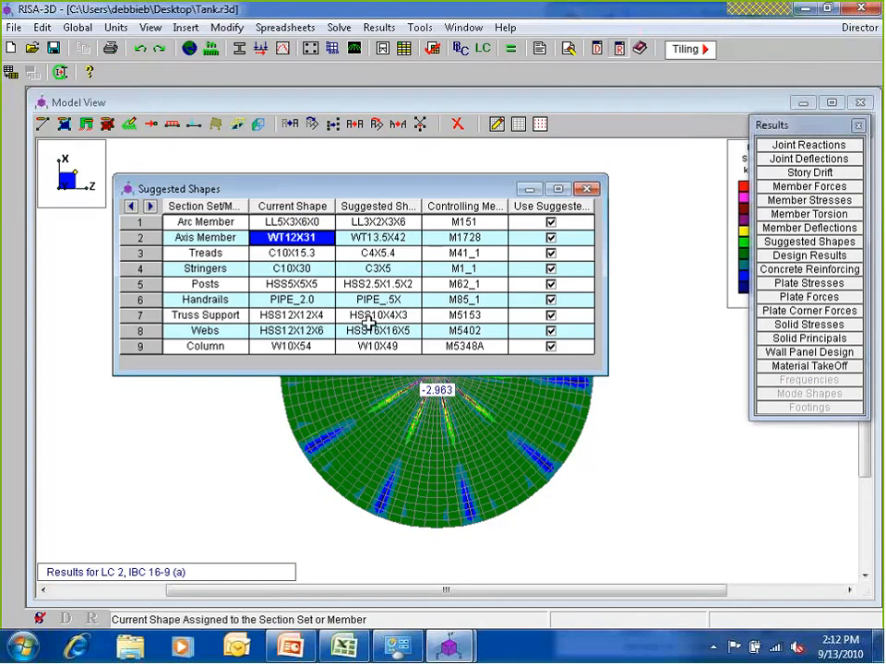
# - Widen the Controlling Member column and compare the current and suggested shapes for the Treads and Stringers section sets
pyautogui.moveTo(472, 223); pyautogui.dragTo(484, 363)
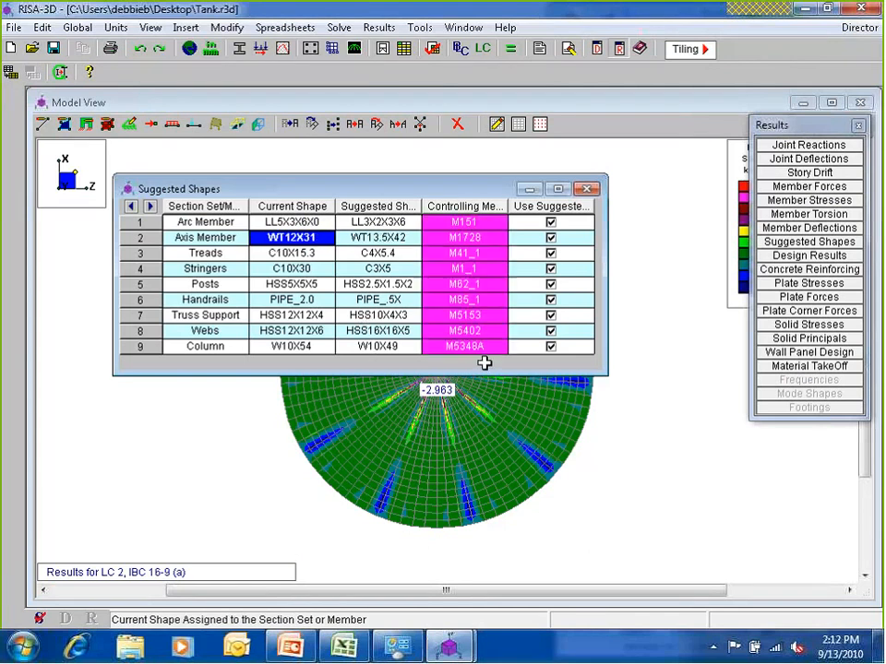
pyautogui.moveTo(510, 203); pyautogui.dragTo(540, 205)
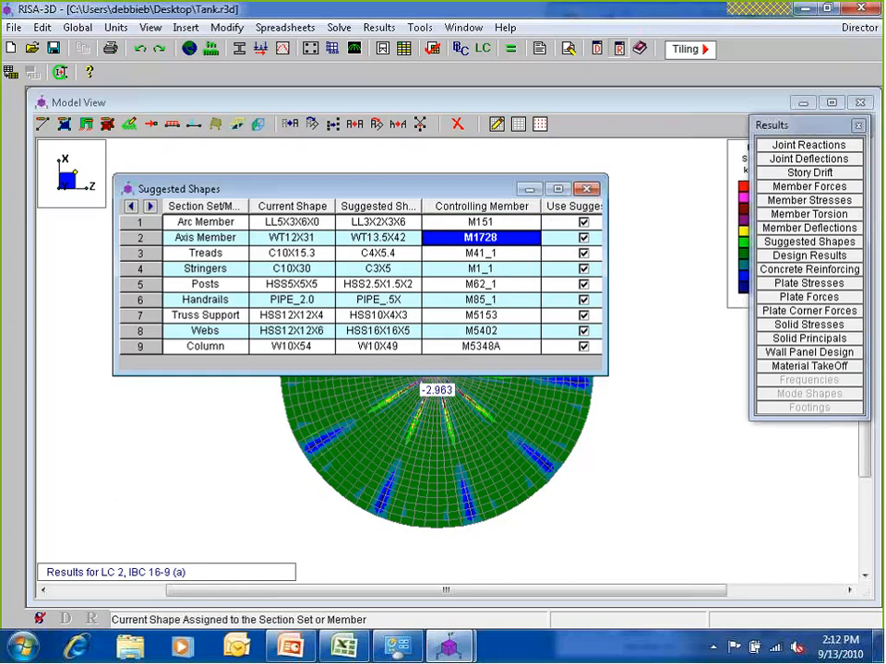
pyautogui.click(394, 269)
pyautogui.press('Left')
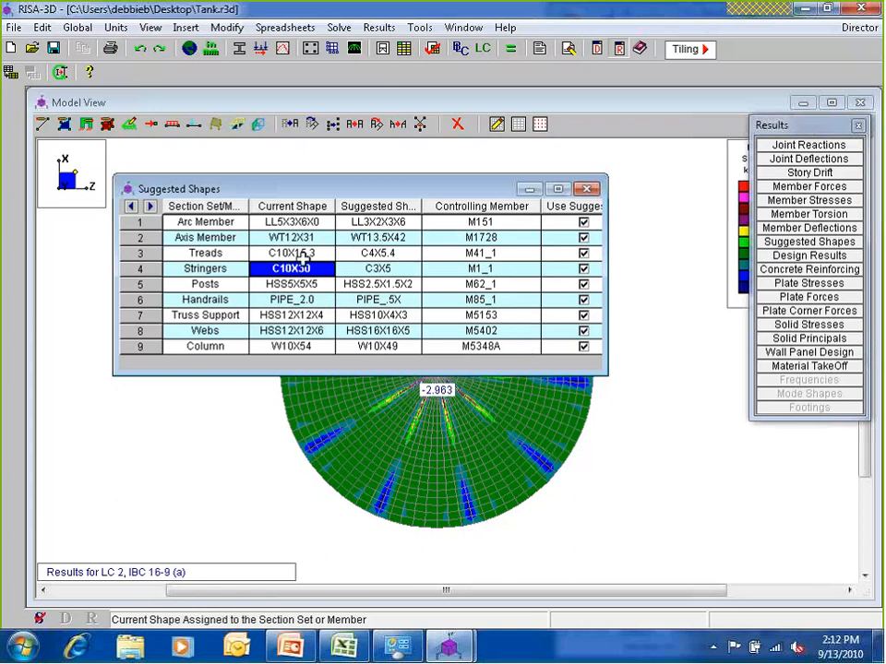
pyautogui.press('Up')
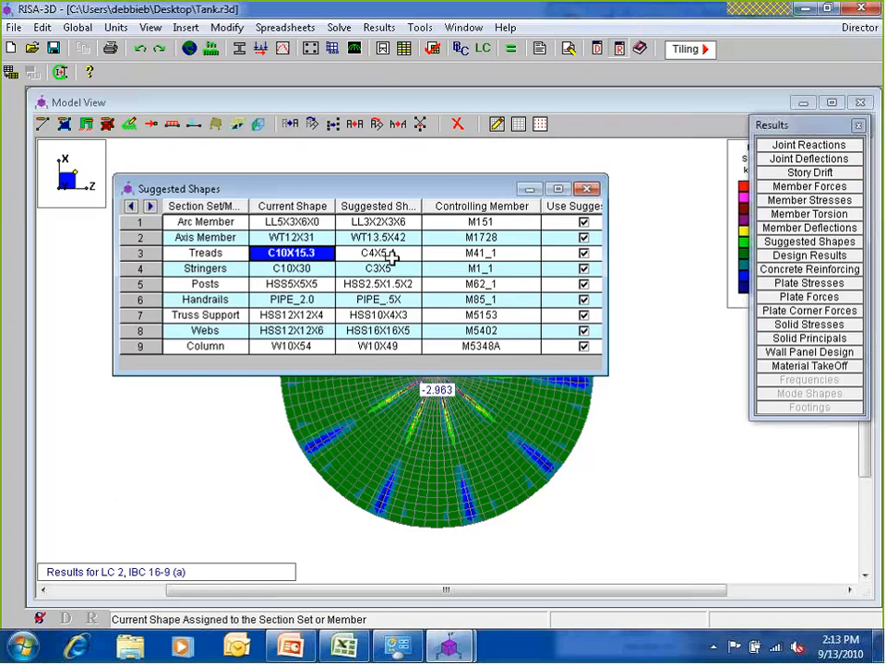
pyautogui.click(392, 257)
pyautogui.click(323, 255)
pyautogui.click(397, 253)
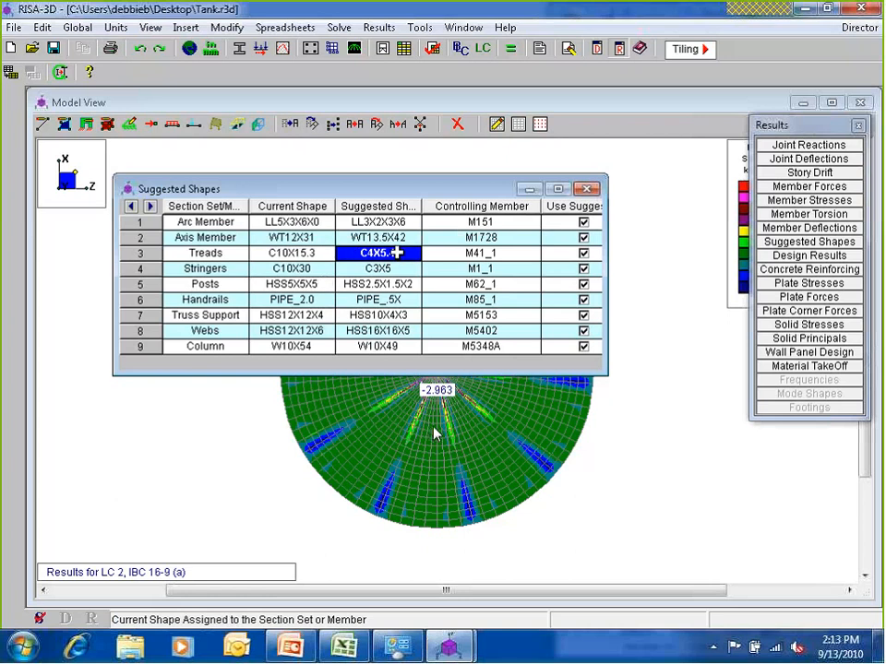
# - Exclude the Treads, Stringers, Posts and Handrails section sets from using their suggested shapes
pyautogui.click(584, 253)
pyautogui.click(498, 268)
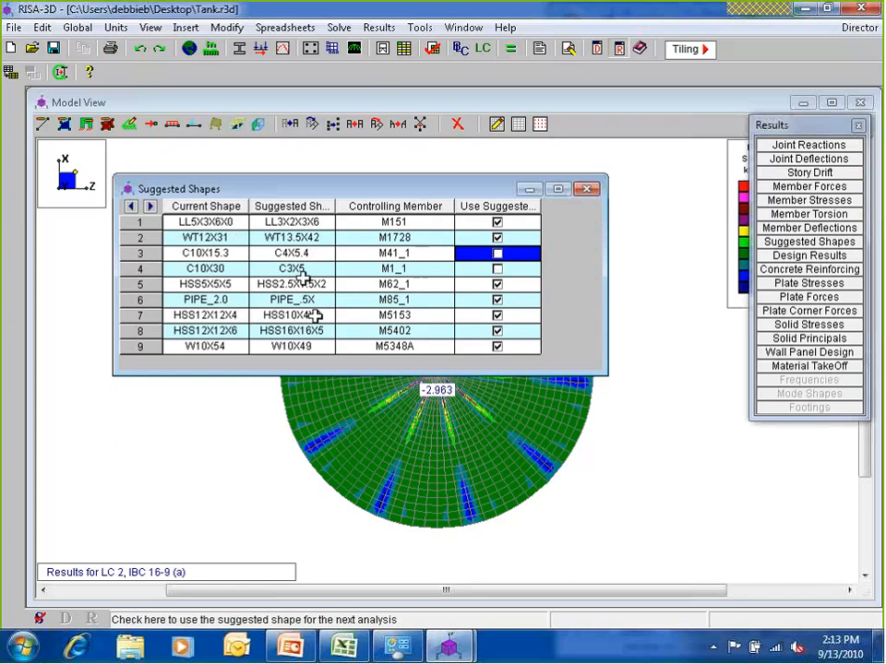
pyautogui.click(303, 278)
pyautogui.press('Left')
pyautogui.press('Left')
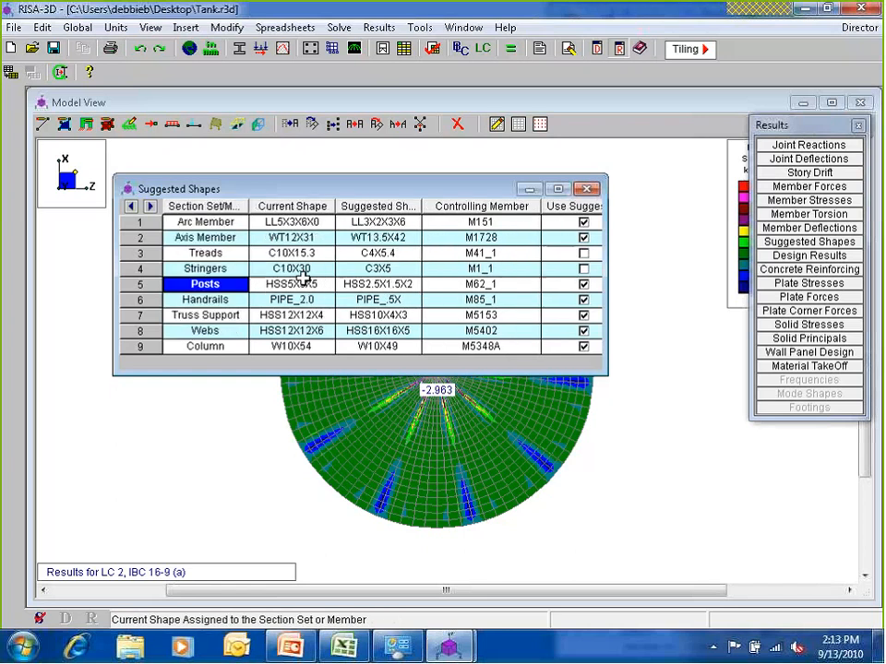
pyautogui.click(585, 285)
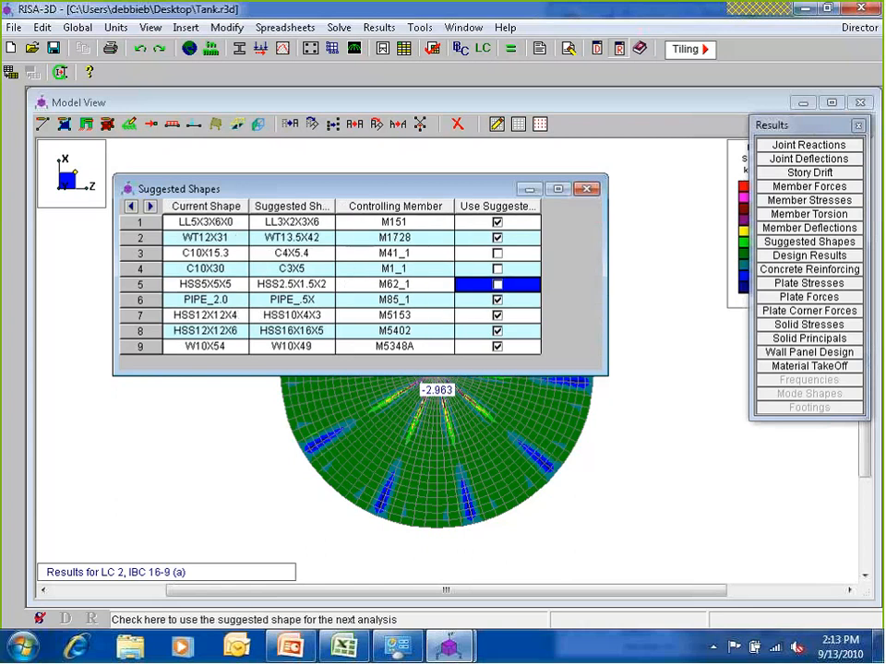
pyautogui.click(293, 284)
pyautogui.click(297, 301)
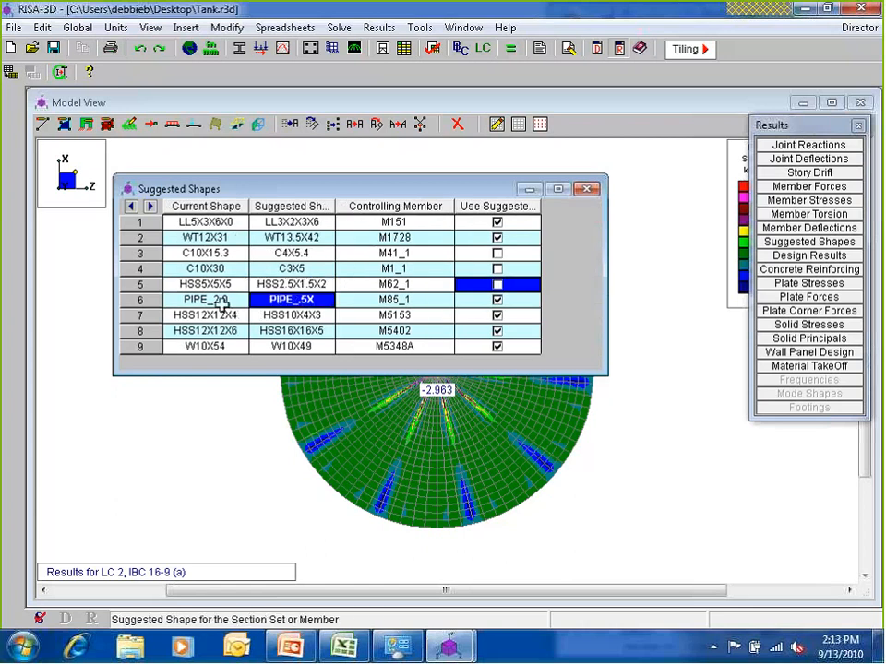
pyautogui.click(497, 299)
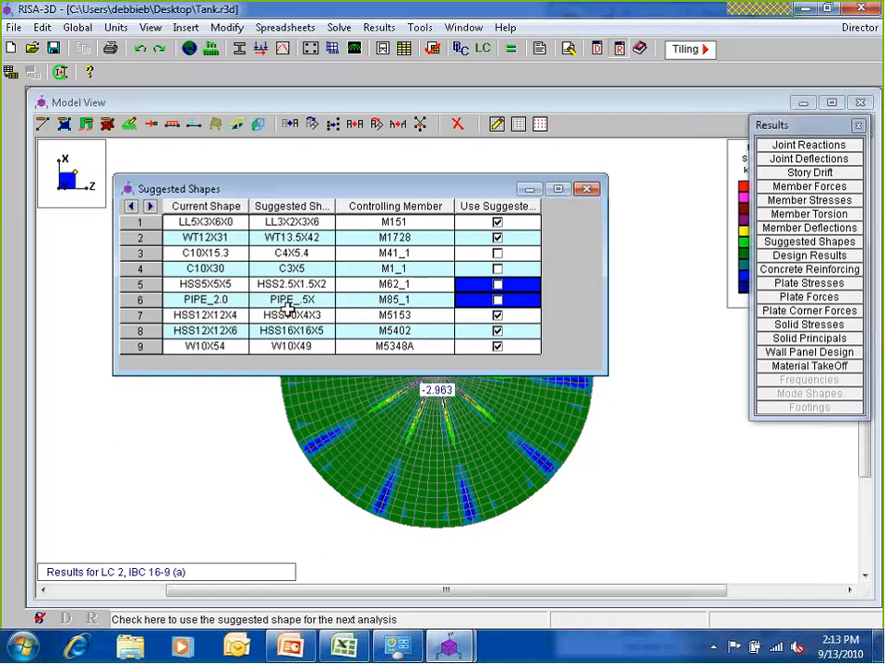
pyautogui.click(217, 300)
pyautogui.press('Left')
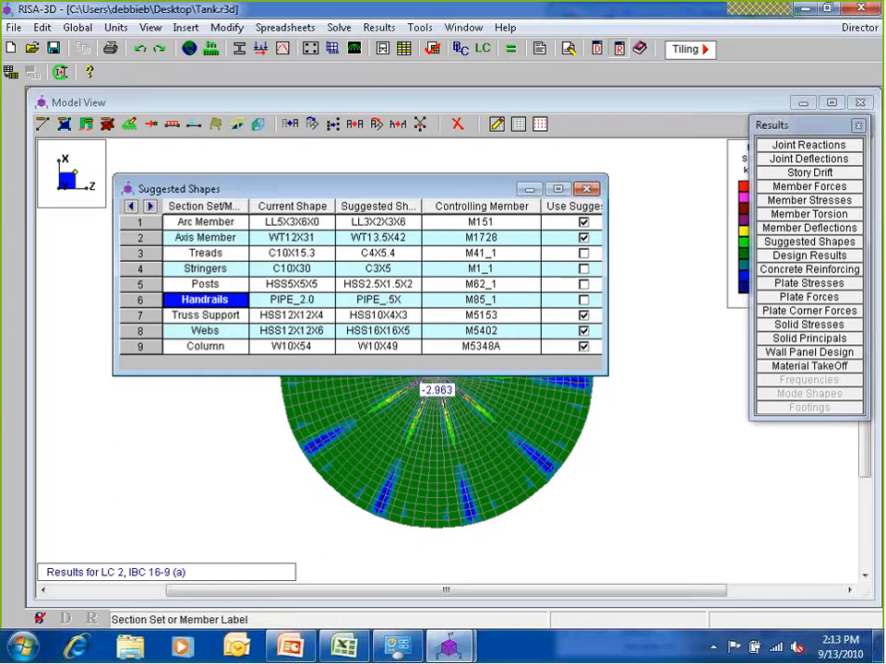
# - Solve the model again using the remaining suggested shapes, clearing the current results and accepting the P-Delta warning
pyautogui.rightClick(358, 283)
pyautogui.click(281, 252)
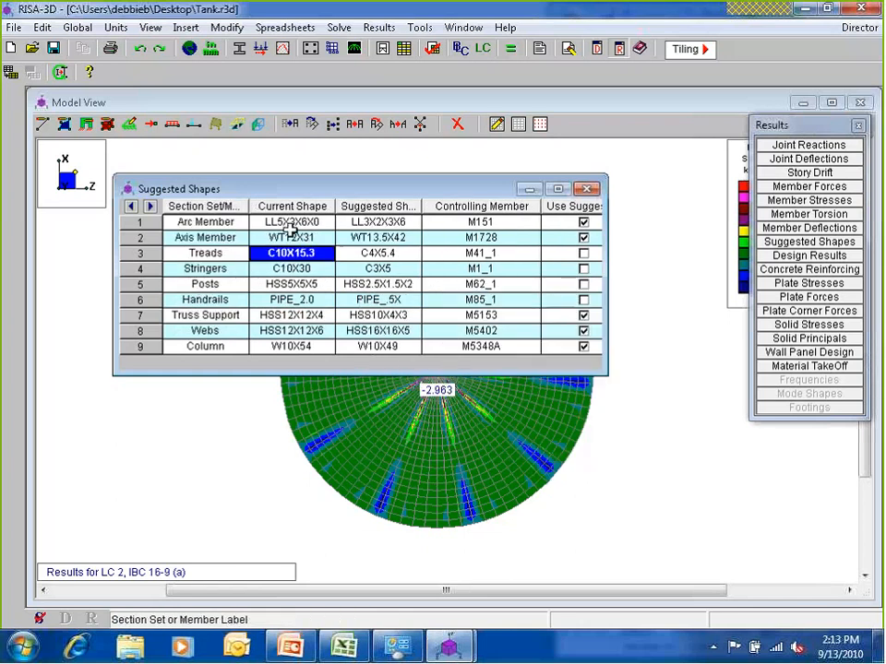
pyautogui.rightClick(362, 294)
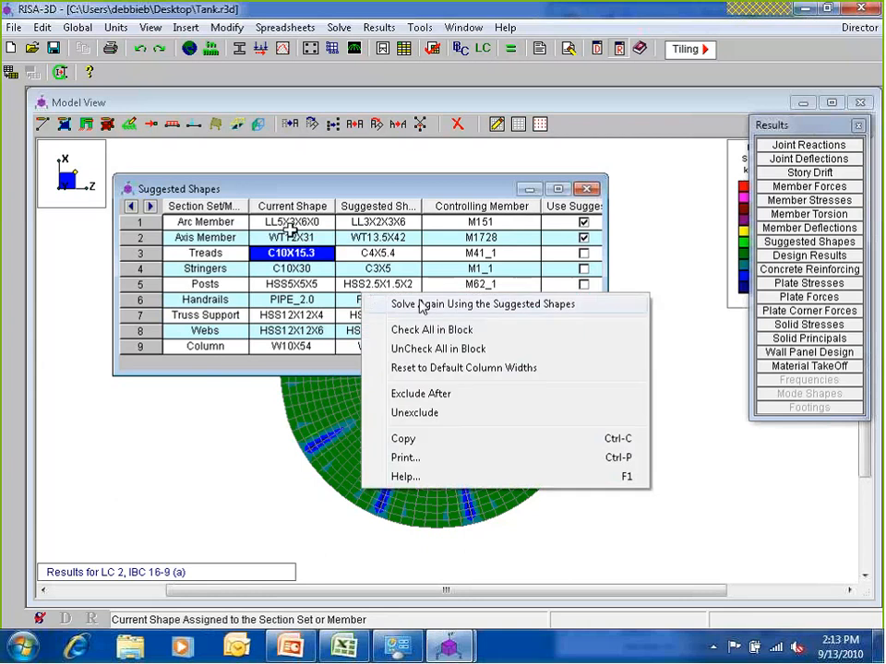
pyautogui.click(431, 306)
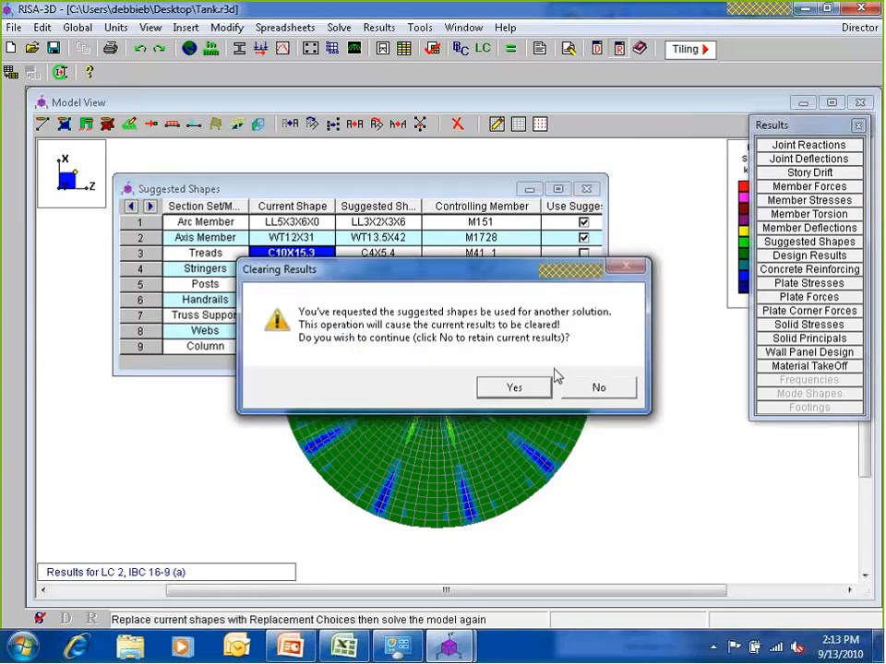
pyautogui.click(512, 389)
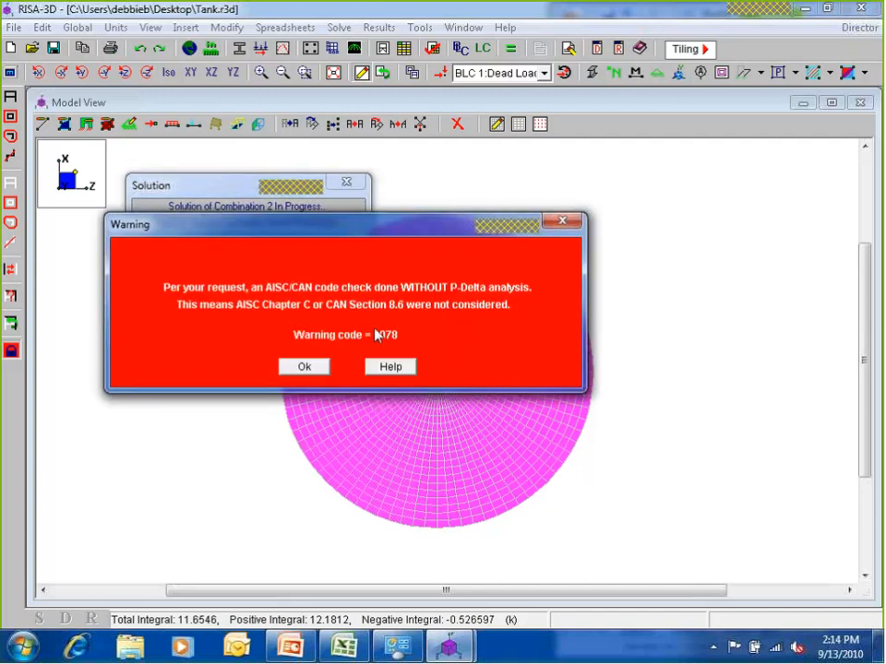
pyautogui.press('Return')
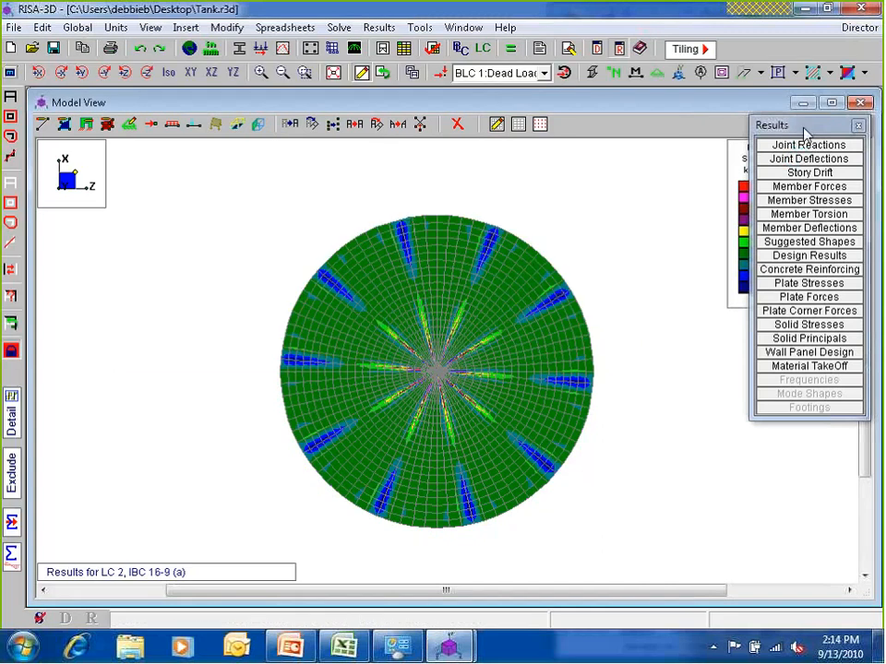
# - Sort the hot rolled steel code checks by UC Max from maximum to minimum and highlight the ratios above 1.0
pyautogui.moveTo(801, 123); pyautogui.dragTo(799, 111)
pyautogui.click(835, 248)
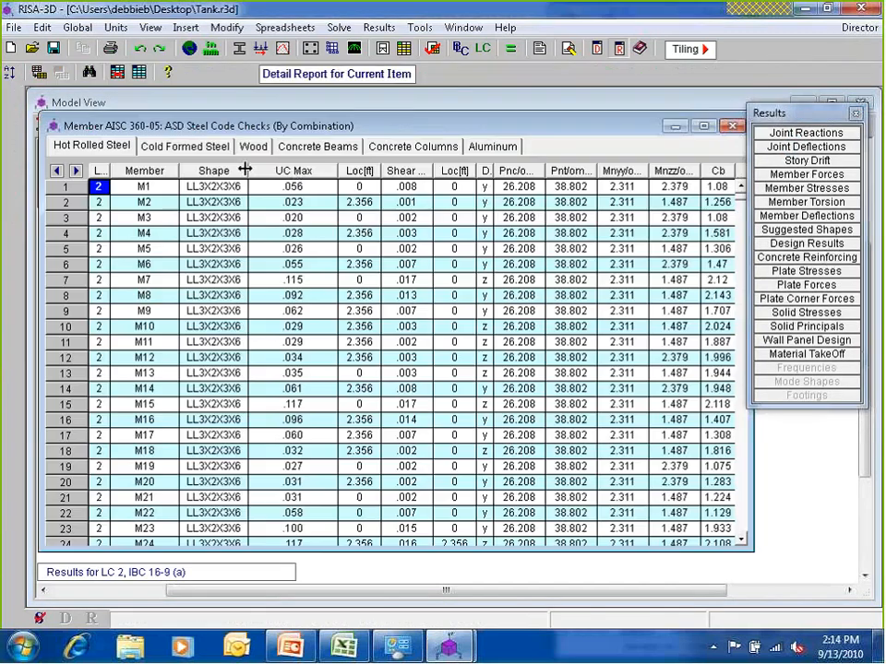
pyautogui.rightClick(293, 174)
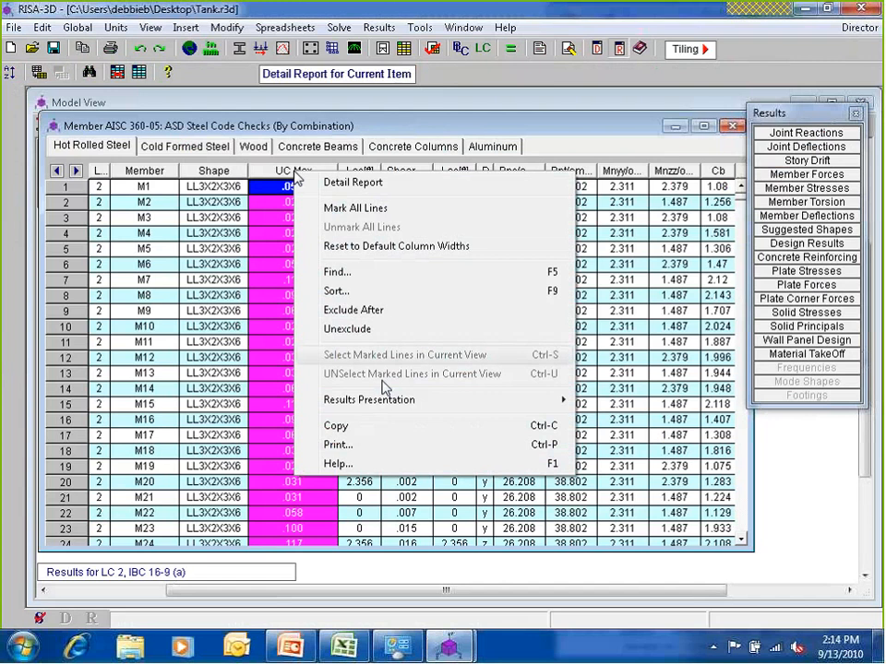
pyautogui.click(336, 290)
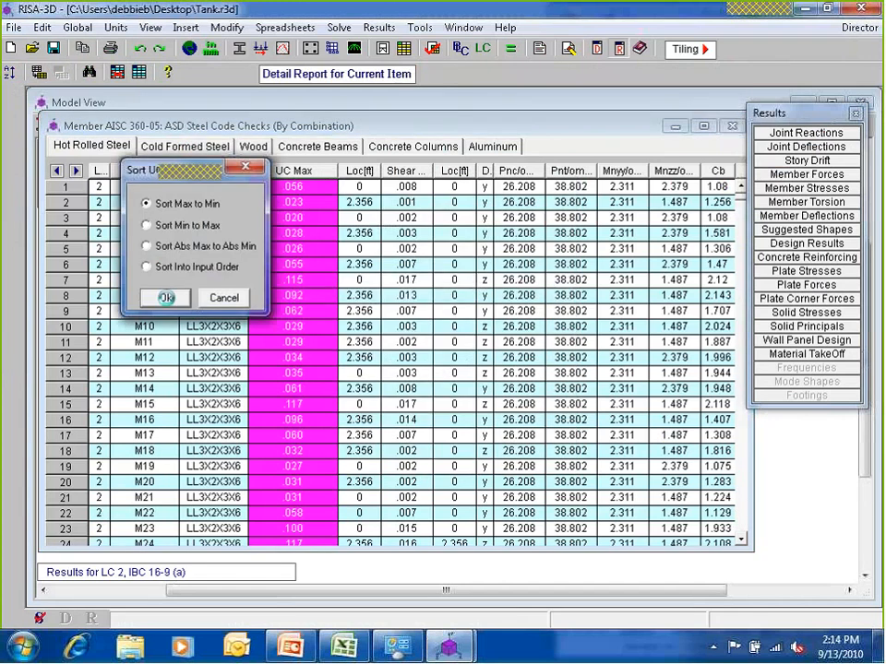
pyautogui.click(166, 296)
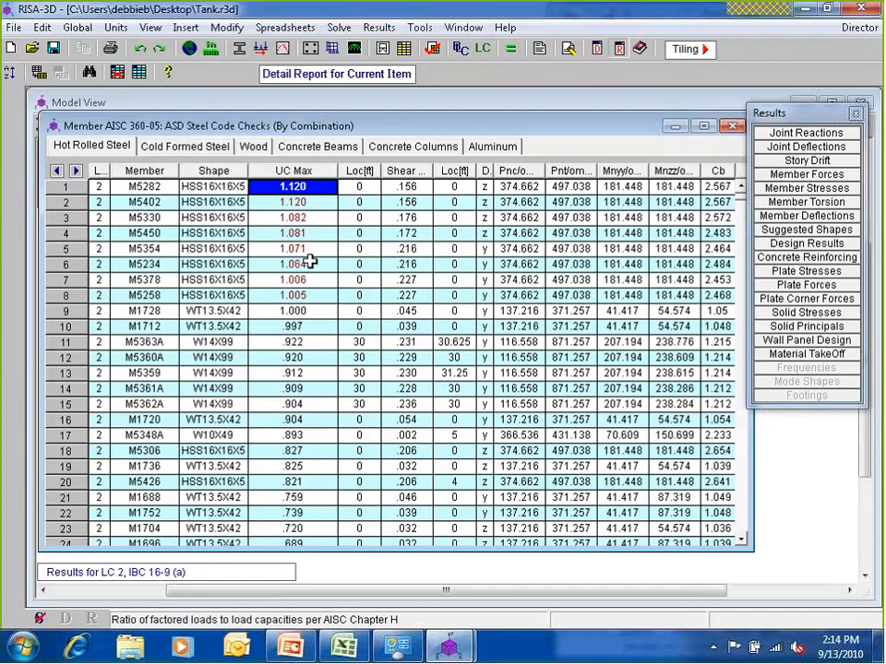
pyautogui.moveTo(310, 295); pyautogui.dragTo(311, 185)
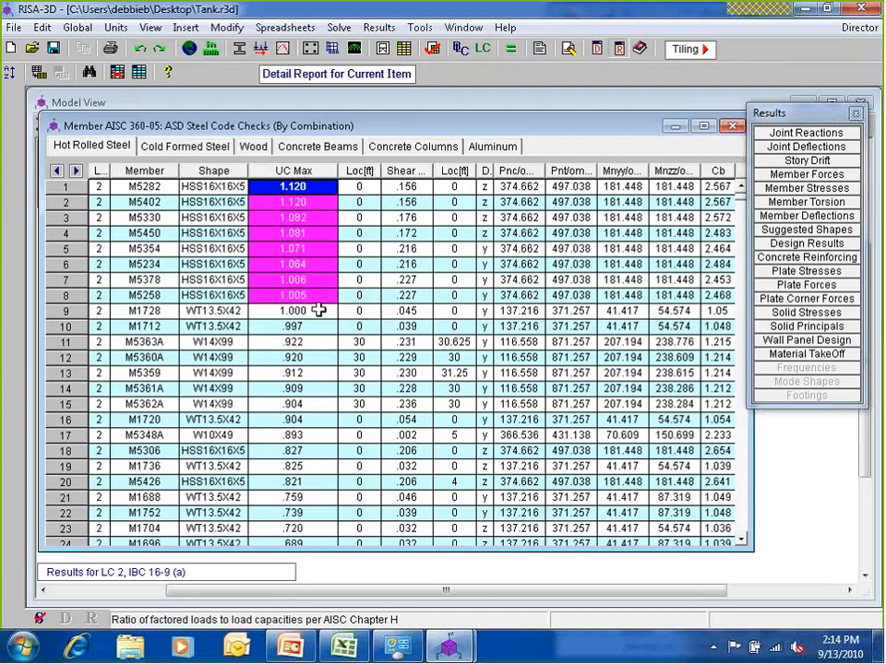
# - Review the new Suggested Shapes results for the re-solved model and close them
pyautogui.click(807, 231)
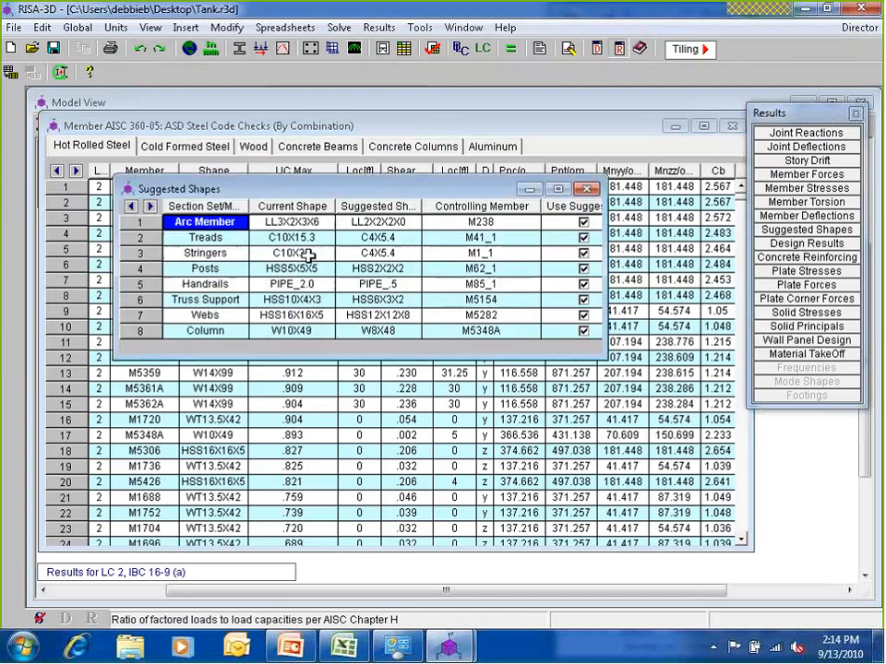
pyautogui.click(396, 237)
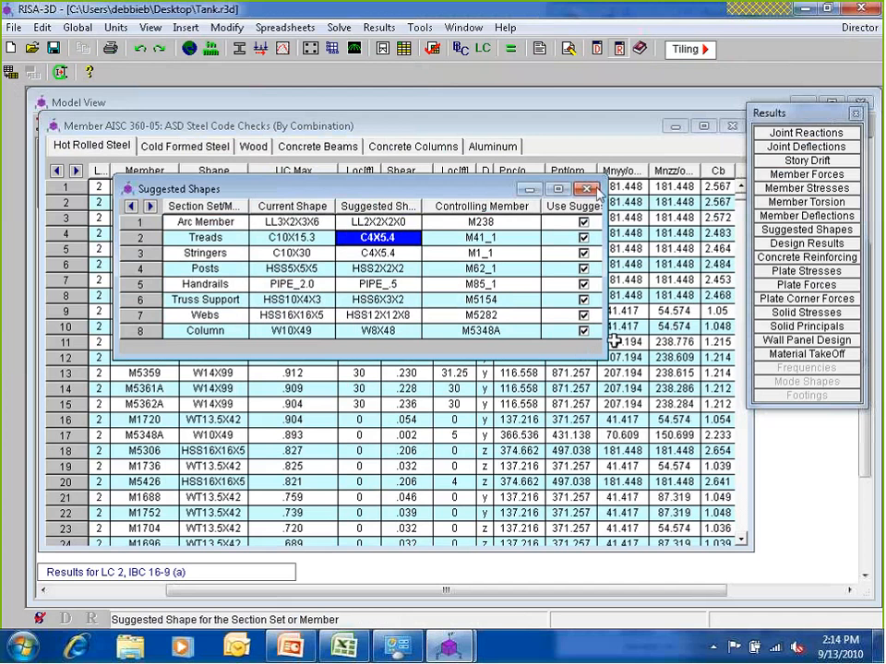
pyautogui.click(592, 190)
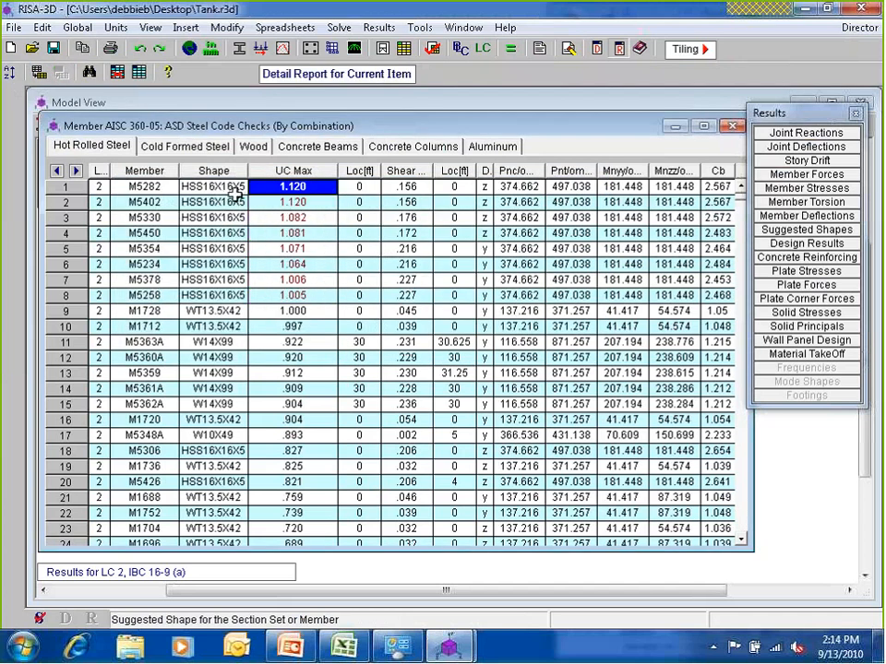
# - Examine the shapes of the overstressed members in the code checks and select the UC Max value of member M5282
pyautogui.press('Left')
pyautogui.press('Down')
pyautogui.press('Down')
pyautogui.press('Down')
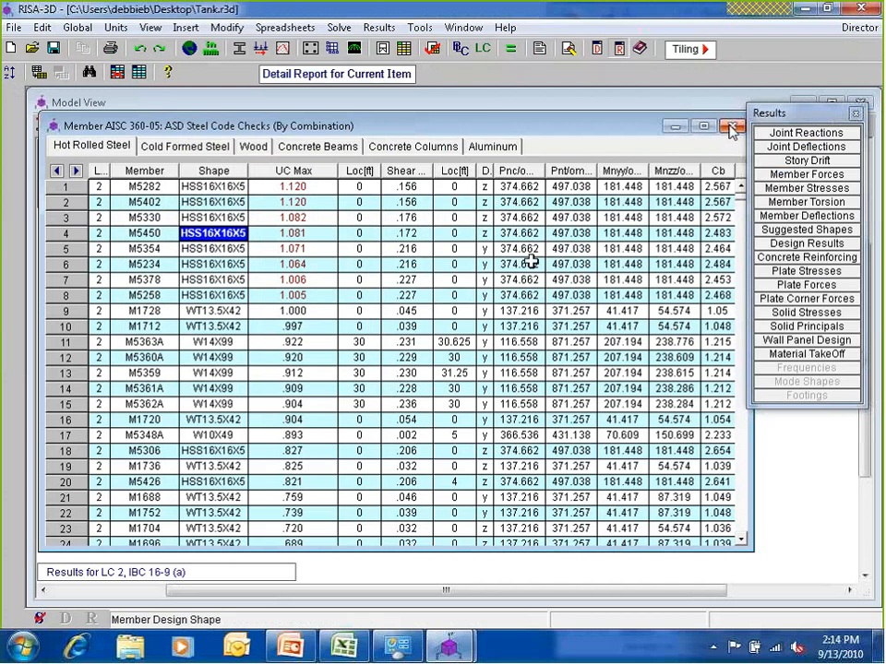
pyautogui.click(187, 191)
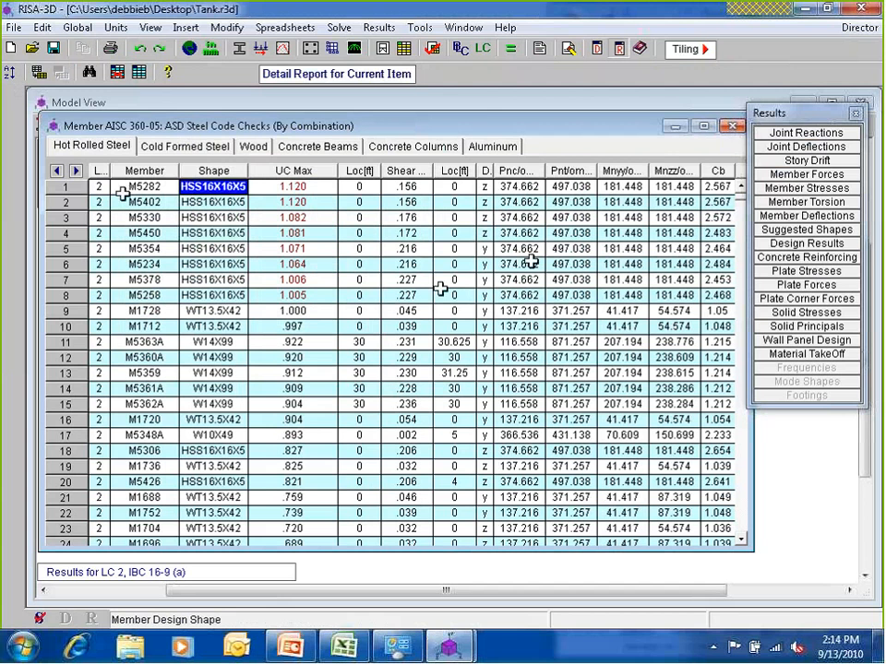
pyautogui.press('Left')
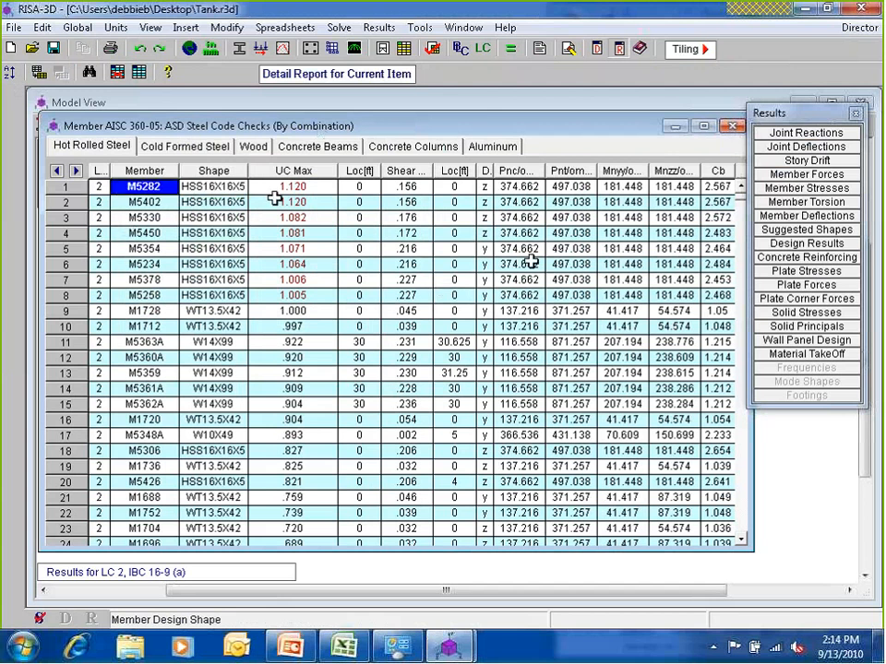
pyautogui.press('Right')
pyautogui.press('Right')
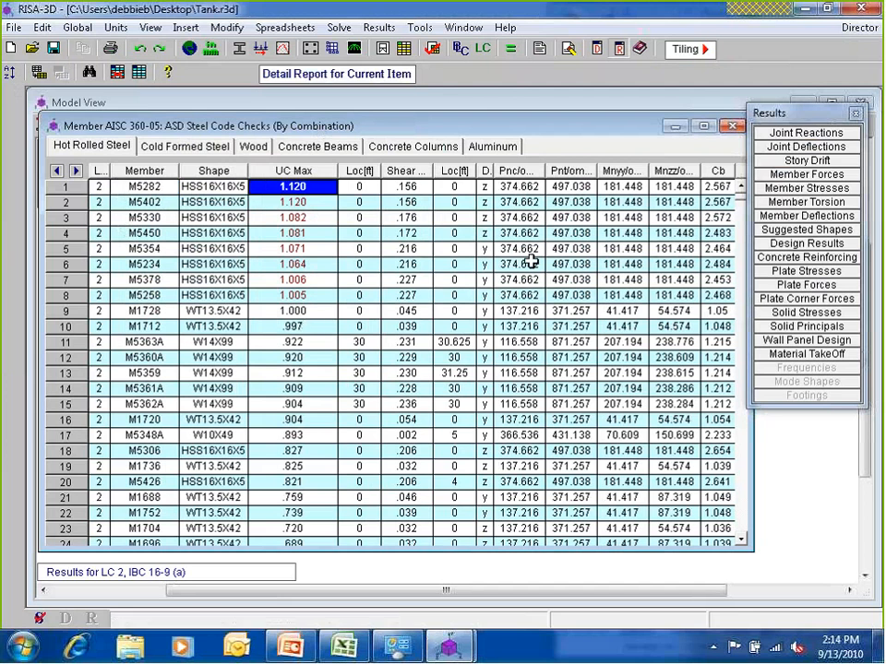
# - Show the detail report for member M5282 and examine its force and moment diagrams
pyautogui.click(352, 49)
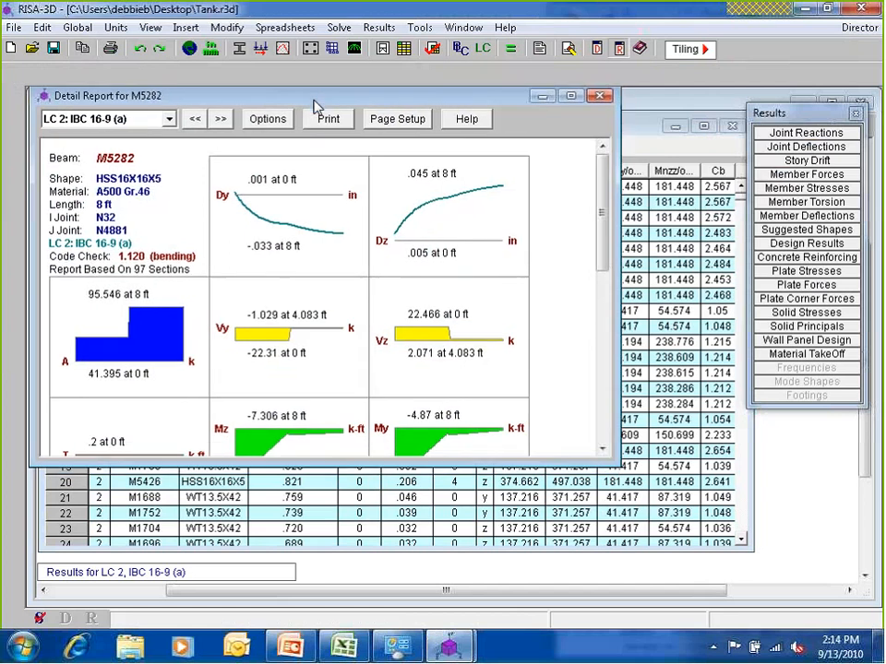
pyautogui.click(600, 97)
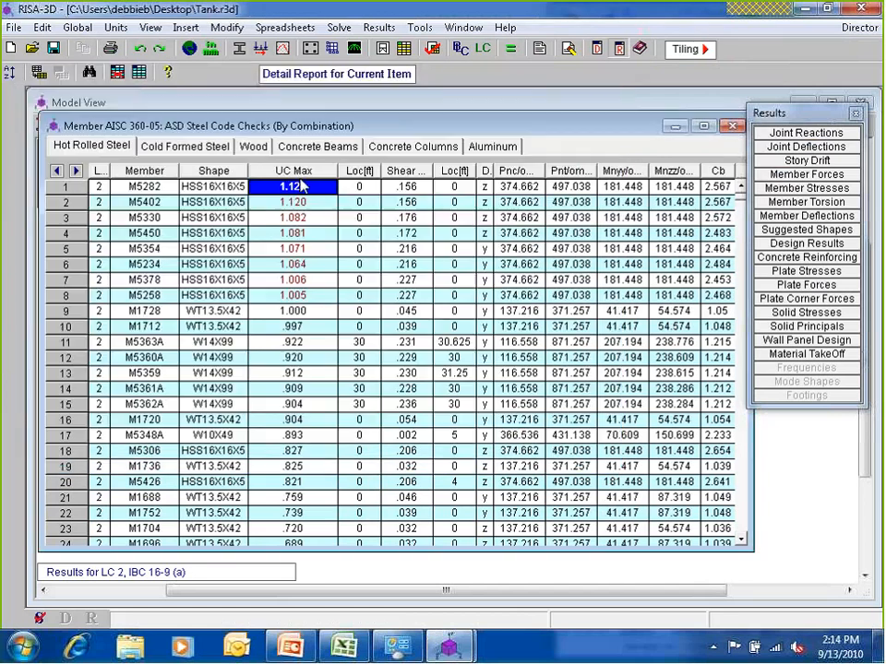
pyautogui.click(305, 80)
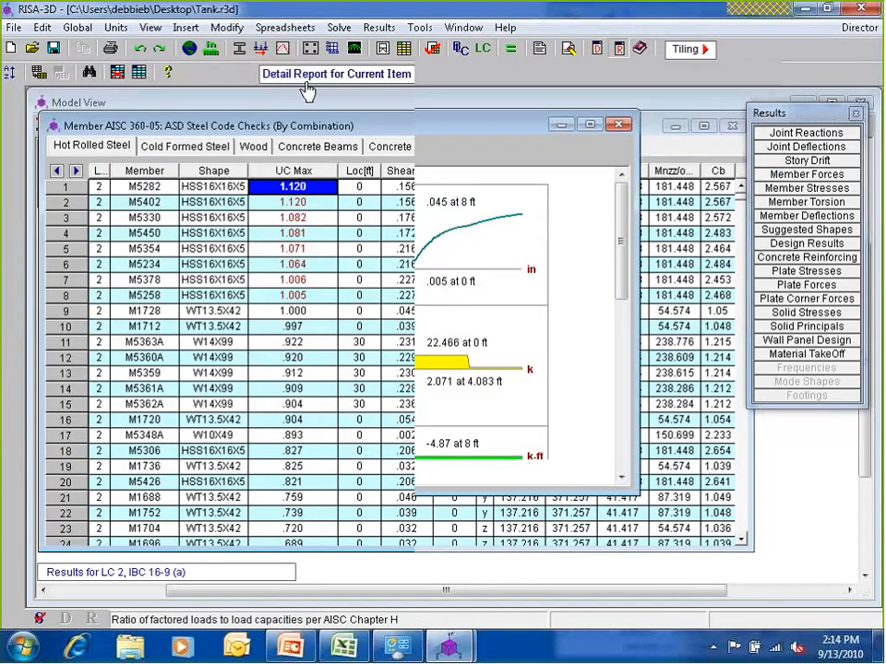
pyautogui.moveTo(621, 225); pyautogui.dragTo(645, 258)
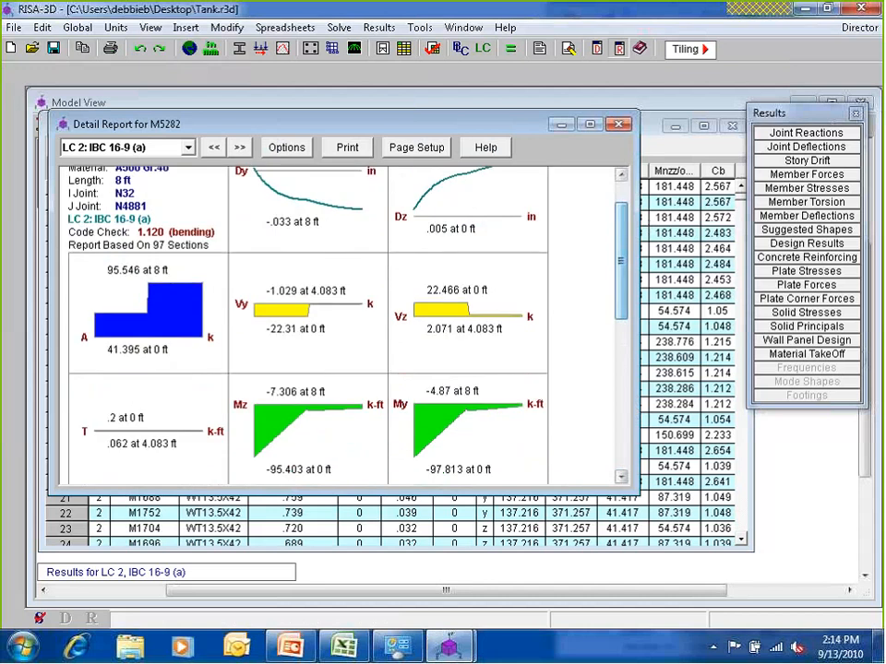
# - Trace the z-z moment diagram of member M5282 along its length, and show the AISC 360-05 ASD code check in its detail report
pyautogui.click(308, 426)
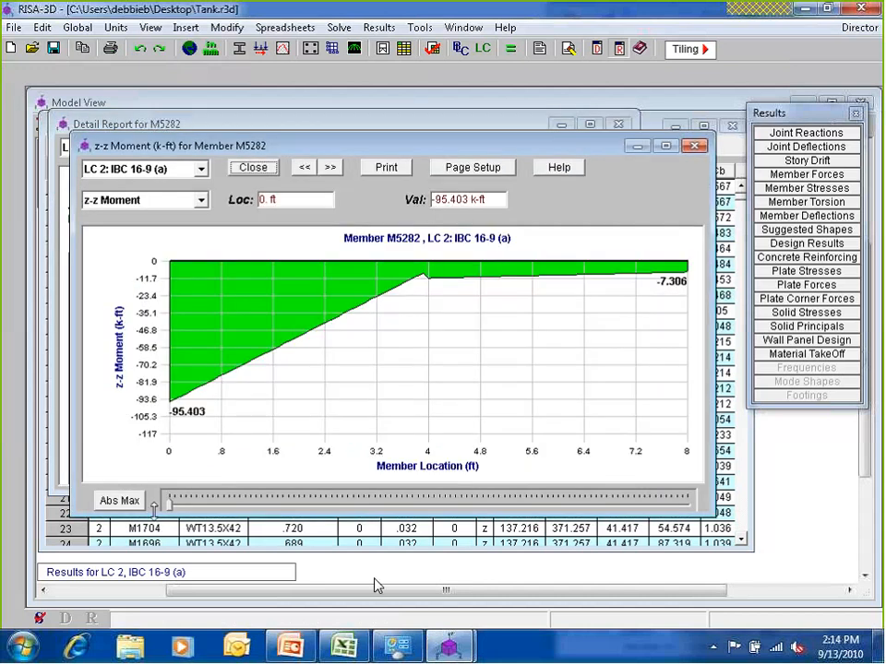
pyautogui.moveTo(168, 505)
pyautogui.mouseDown()
pyautogui.moveTo(423, 505)
pyautogui.moveTo(411, 504)
pyautogui.mouseUp()
pyautogui.click(695, 145)
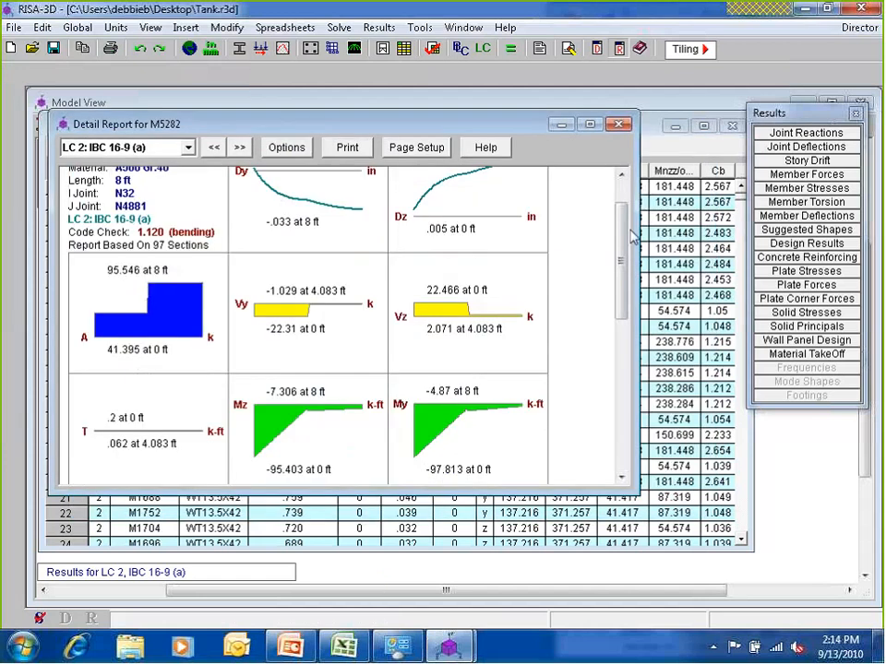
pyautogui.moveTo(625, 265); pyautogui.dragTo(625, 413)
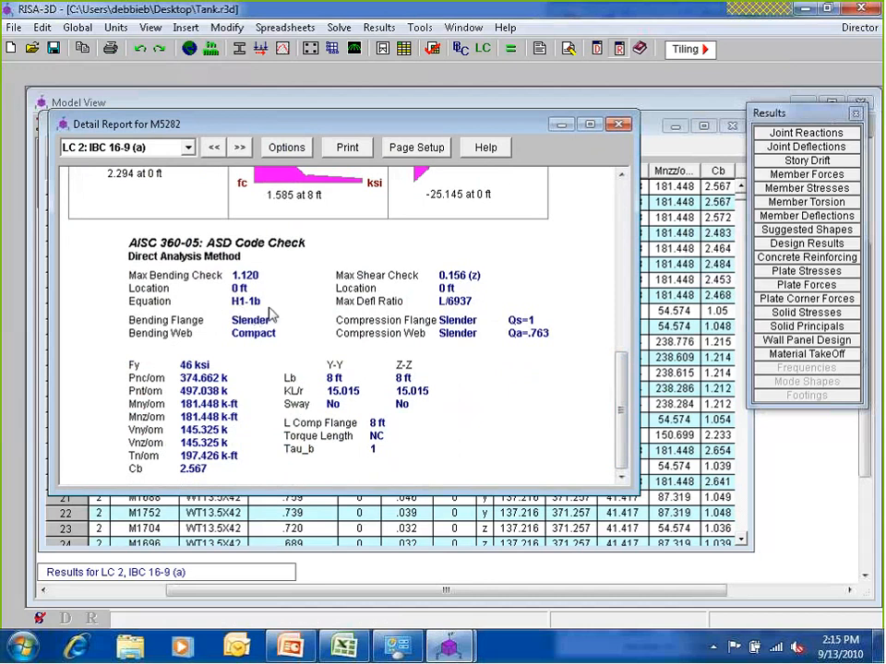
# - Examine the M5282 detail report from its deflection diagrams to its ASD code check, and close the report and the code check results
pyautogui.scroll(3, 606, 389)
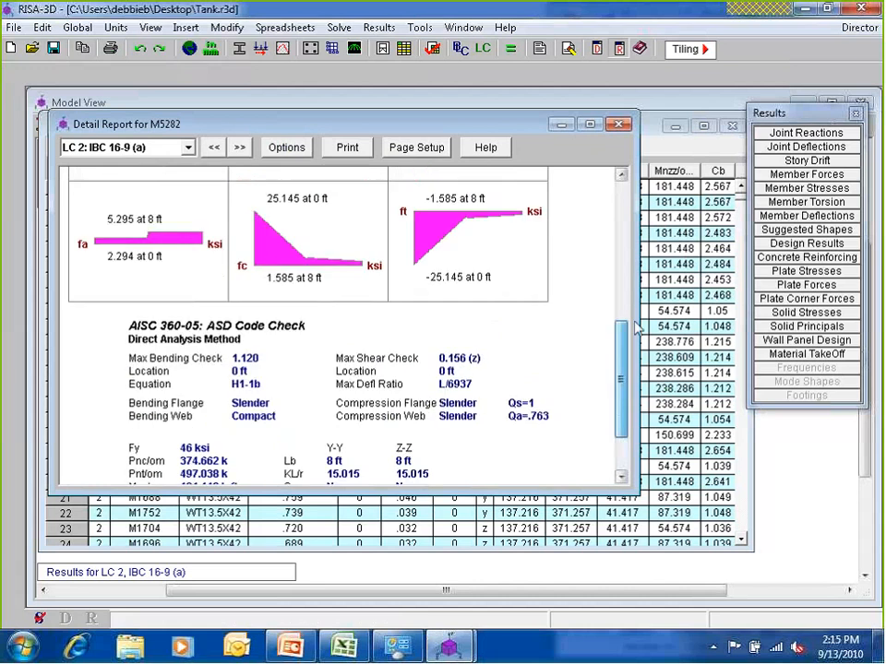
pyautogui.scroll(7, 599, 318)
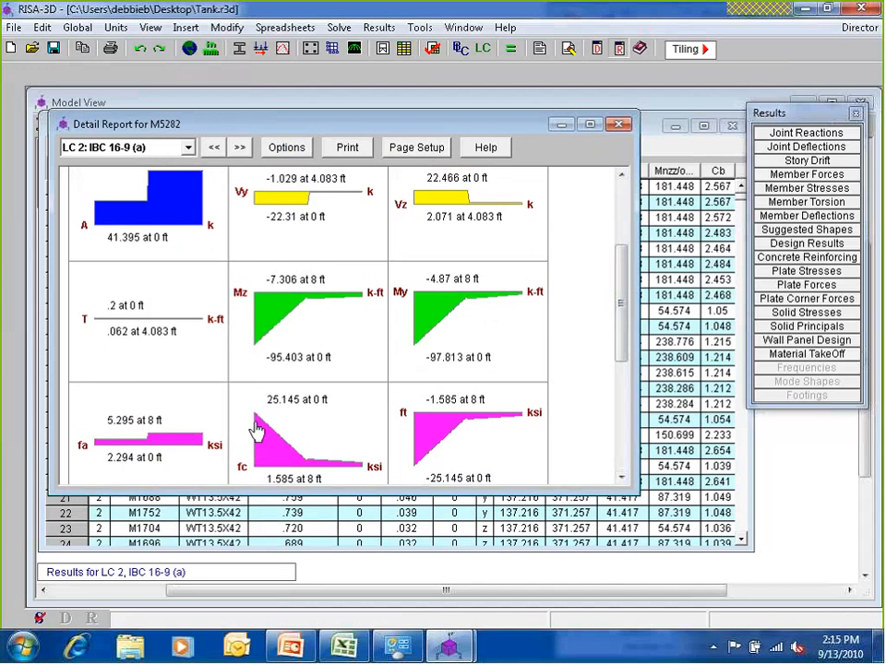
pyautogui.scroll(4, 636, 231)
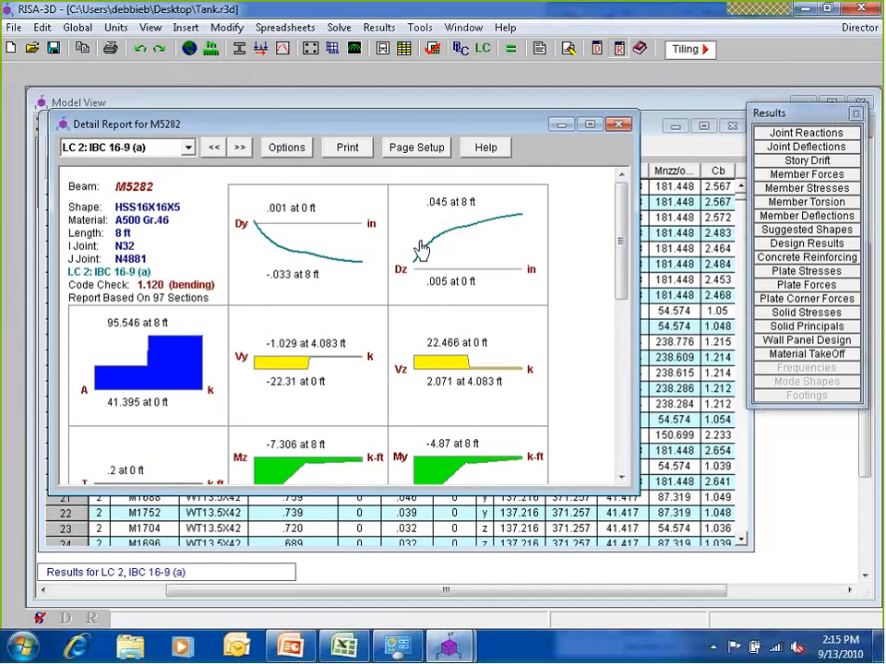
pyautogui.scroll(-6, 421, 249)
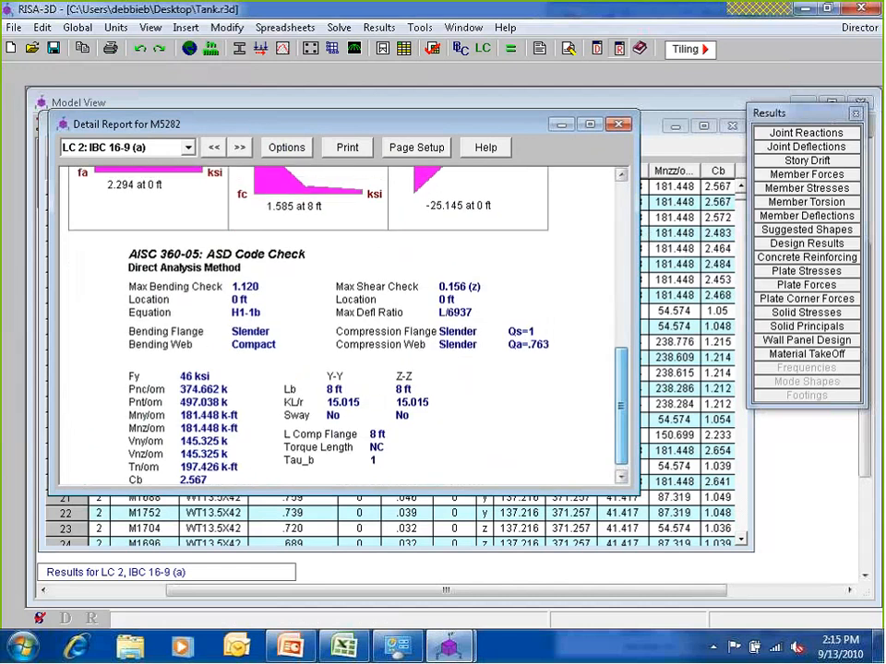
pyautogui.click(618, 124)
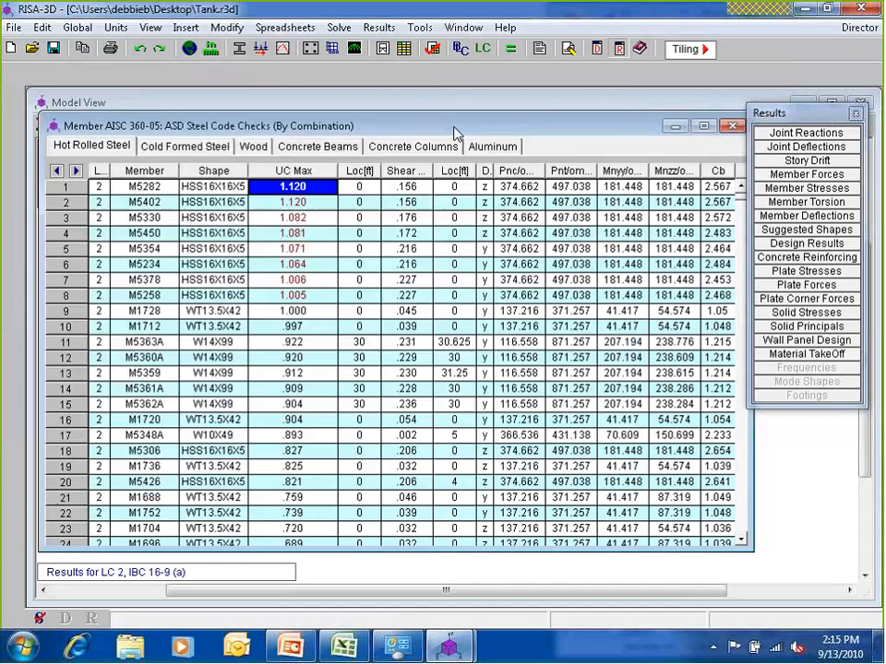
pyautogui.click(732, 127)
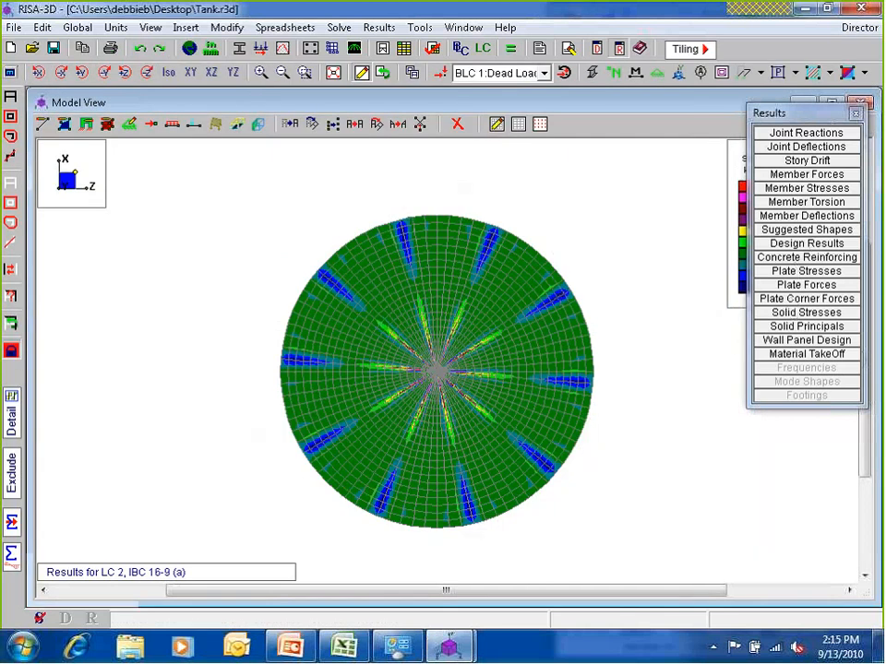
# - Show the hot rolled design parameters in the member input data and close the data
pyautogui.click(601, 49)
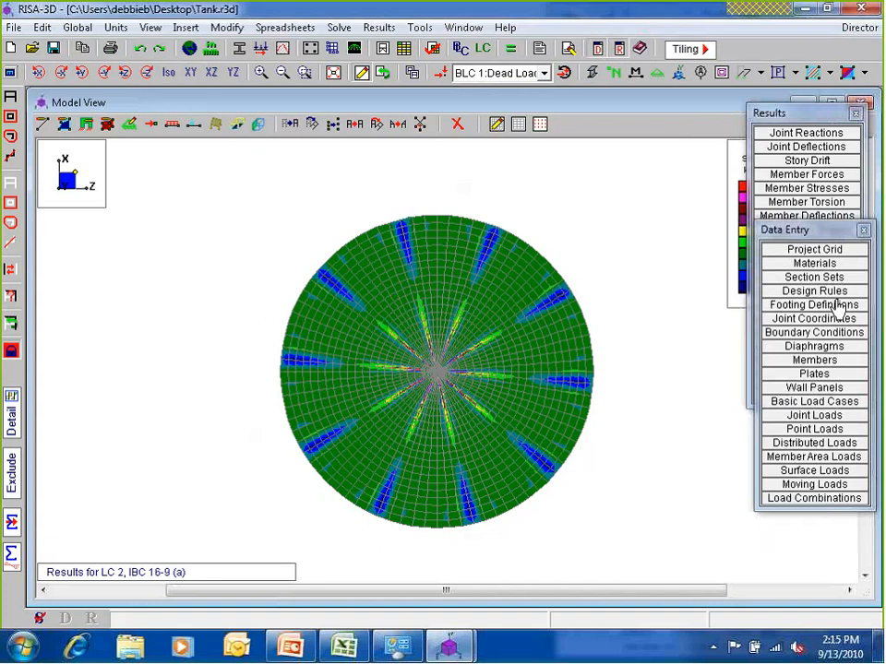
pyautogui.click(801, 363)
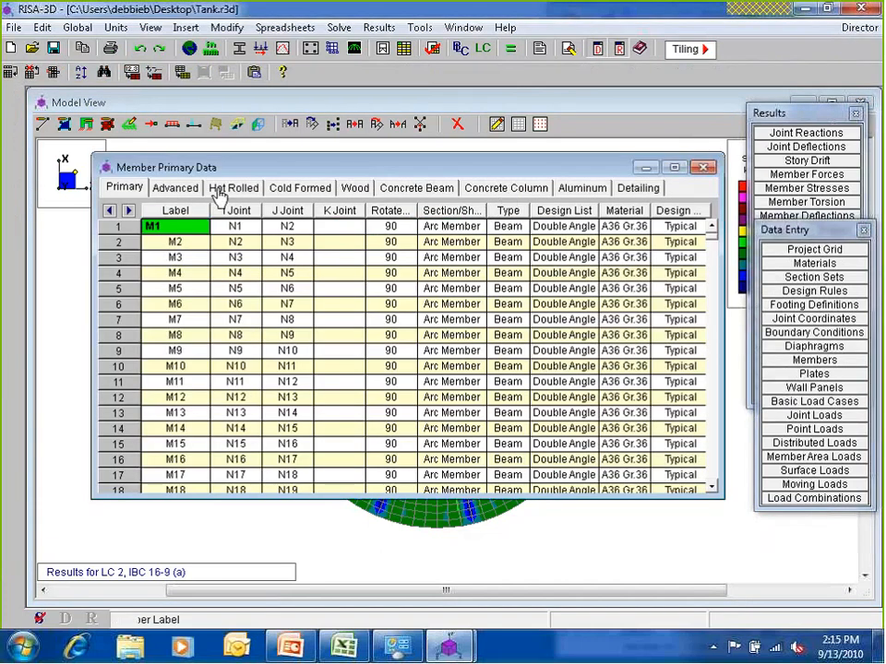
pyautogui.click(221, 190)
pyautogui.click(743, 167)
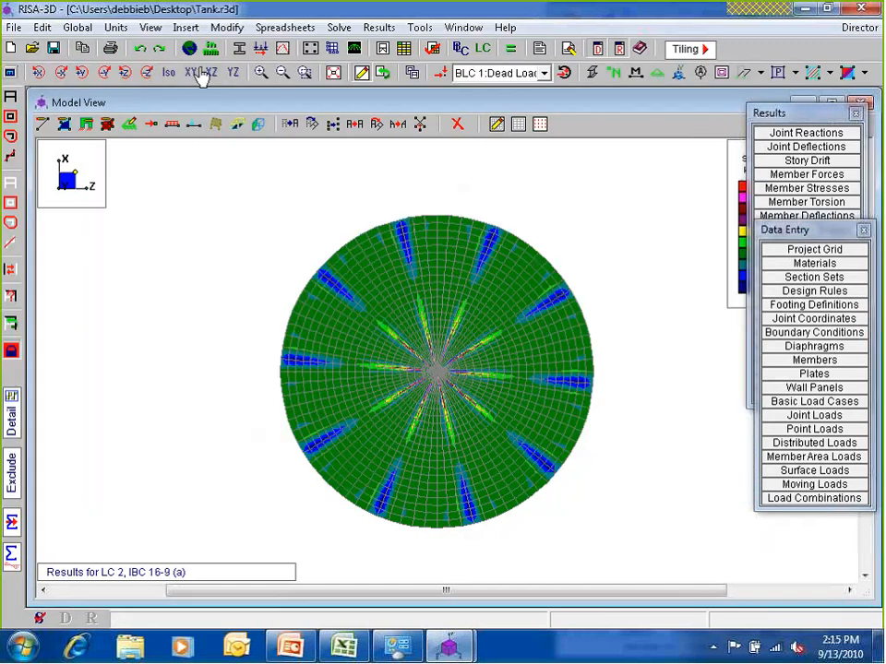
# - Examine the design parameters of truss ring member M5227 in an isometric view, and close its information without changes
pyautogui.click(170, 71)
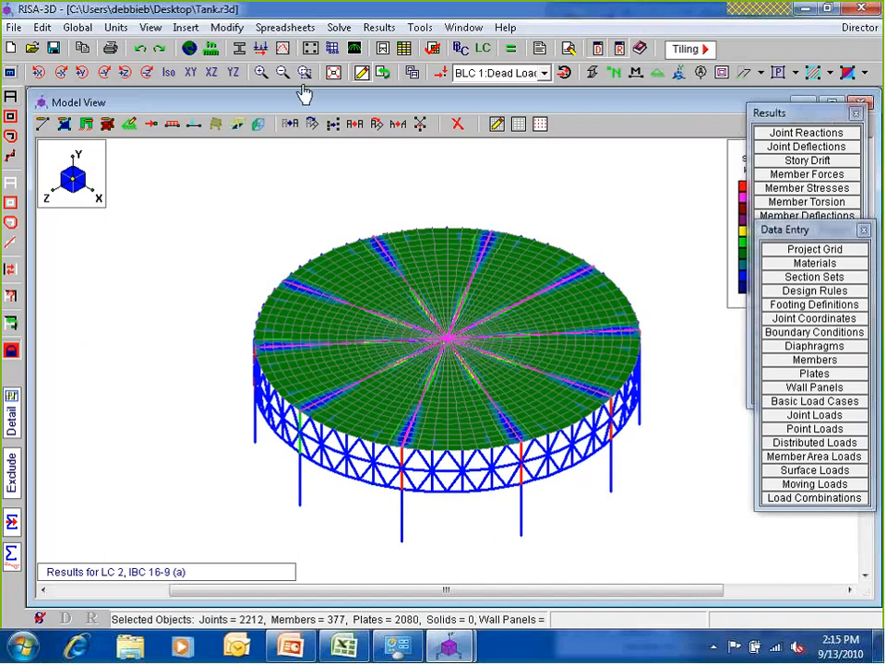
pyautogui.click(304, 73)
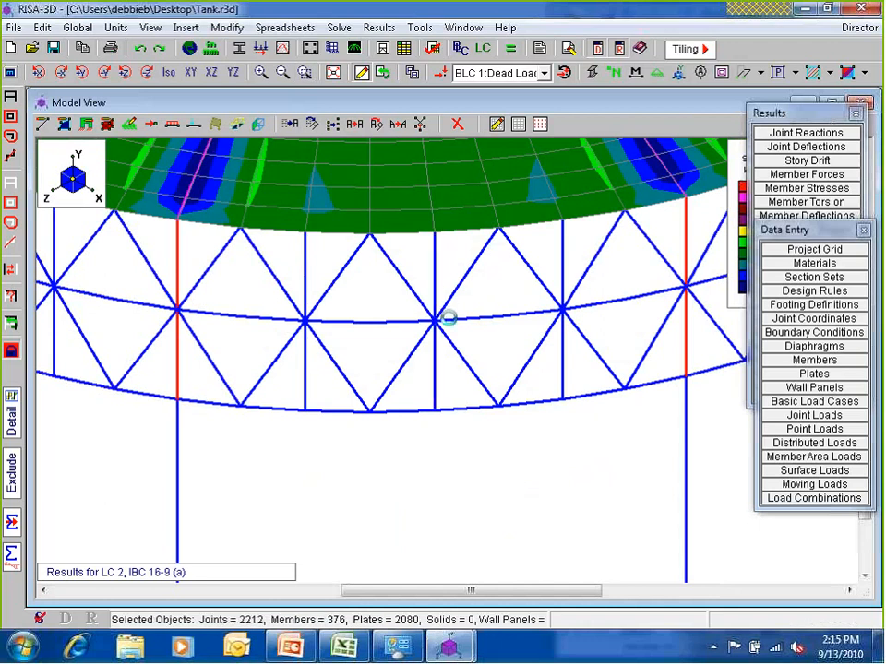
pyautogui.doubleClick(447, 317)
pyautogui.click(236, 188)
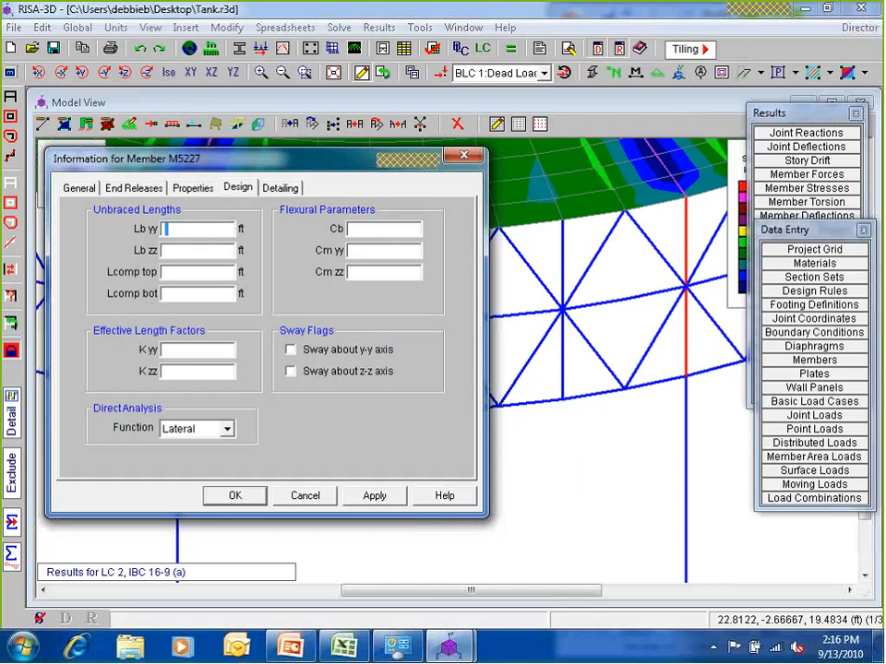
pyautogui.press('Escape')
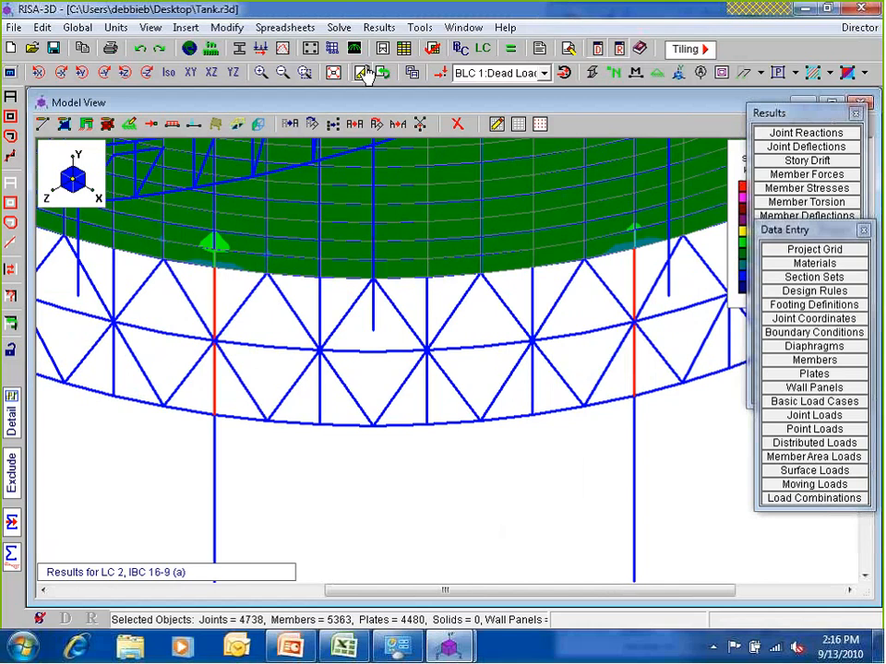
# - Fit the full tank model in the view, set up a printed report instead of a graphic, and examine the predefined report names
pyautogui.click(334, 73)
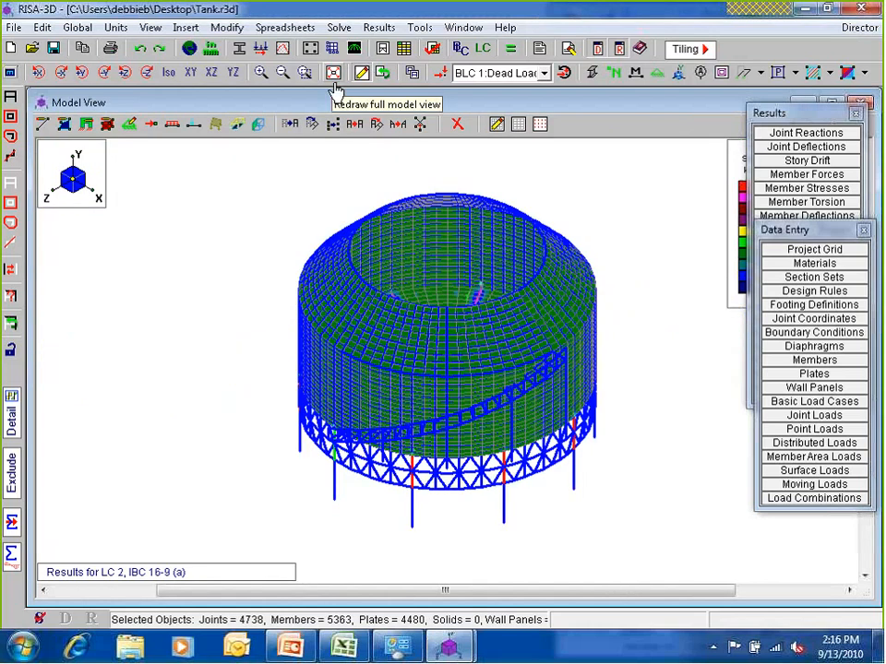
pyautogui.click(110, 53)
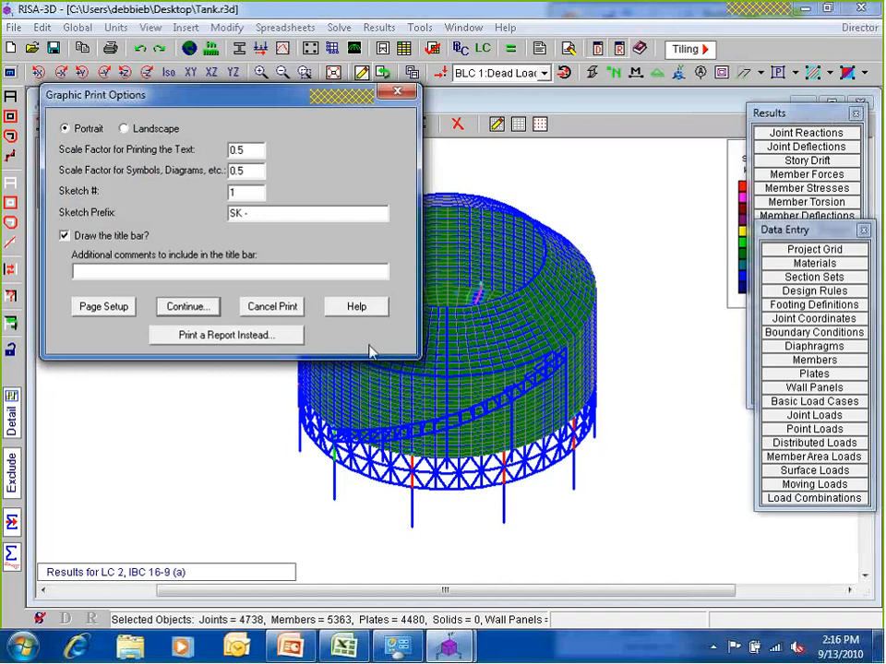
pyautogui.click(190, 337)
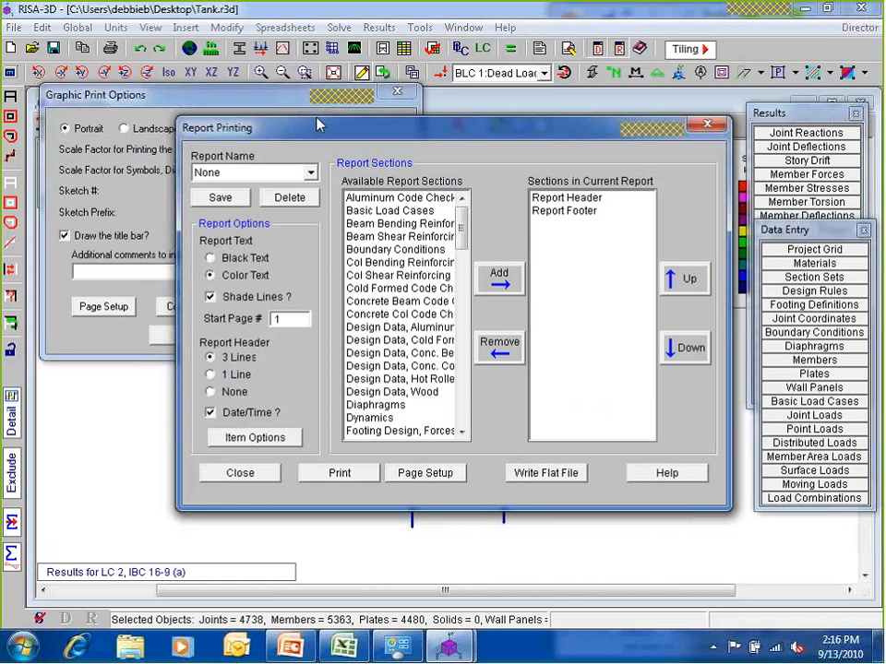
pyautogui.moveTo(317, 124); pyautogui.dragTo(246, 94)
pyautogui.click(237, 143)
pyautogui.click(237, 143)
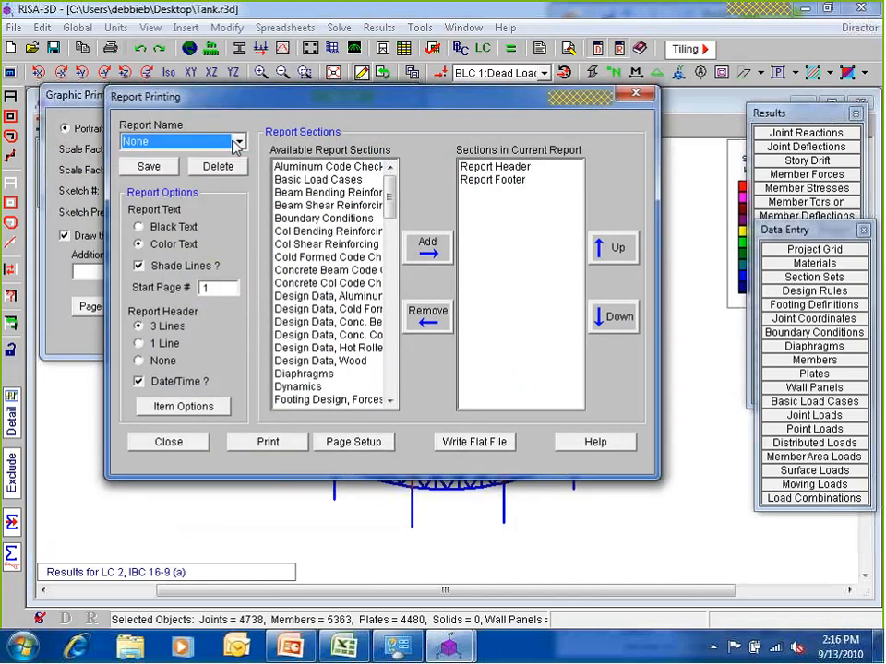
pyautogui.click(237, 143)
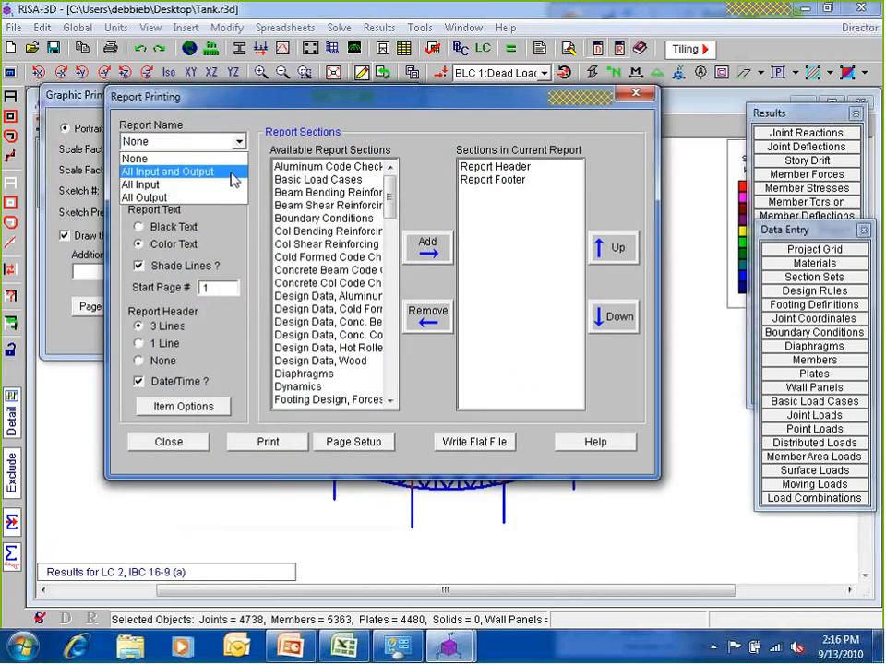
pyautogui.click(322, 120)
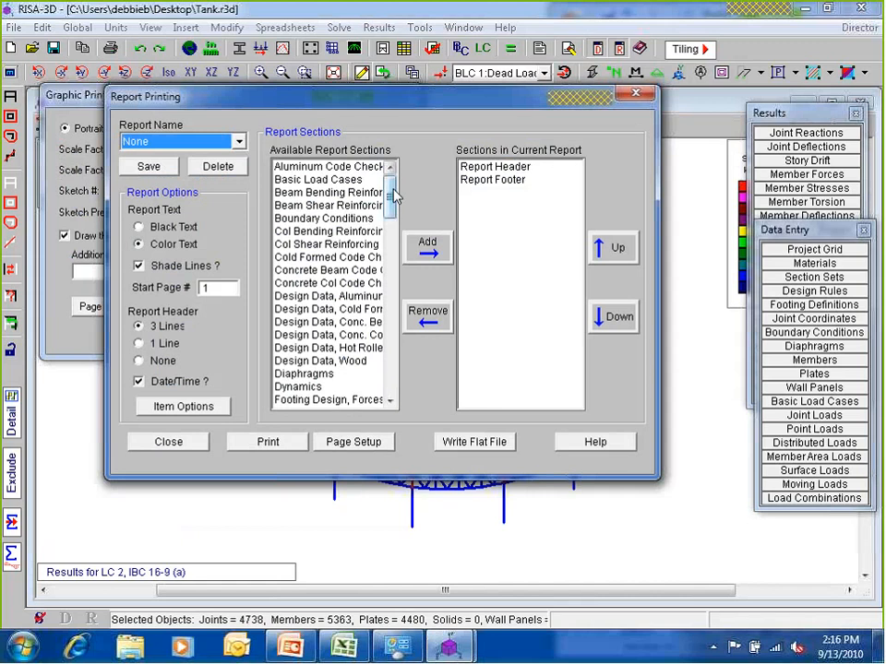
# - Add Basic Load Cases to the current report and select the cold formed and hot rolled design data among the available sections
pyautogui.moveTo(393, 194)
pyautogui.mouseDown()
pyautogui.moveTo(393, 208)
pyautogui.moveTo(393, 189)
pyautogui.mouseUp()
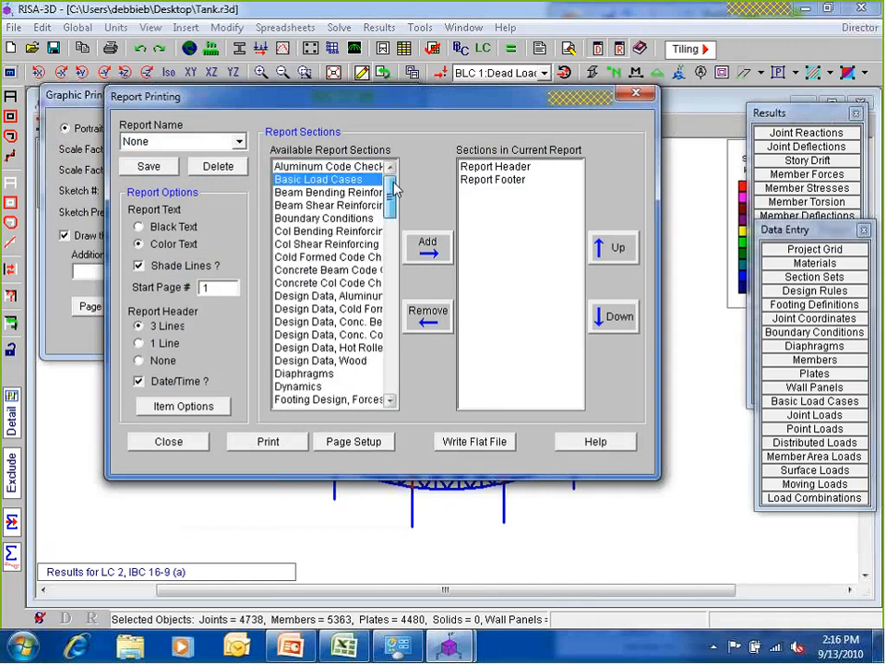
pyautogui.click(406, 257)
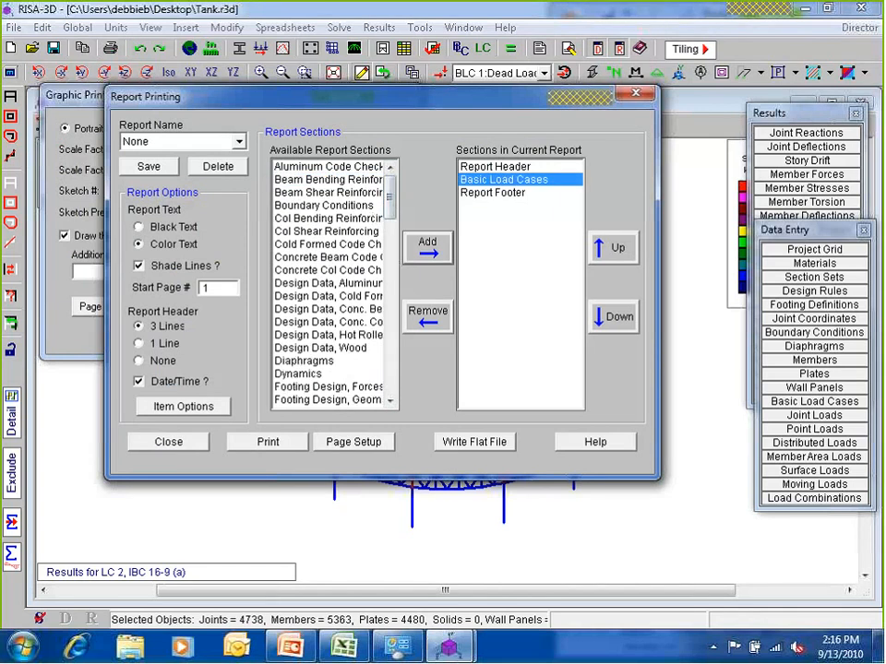
pyautogui.click(332, 243)
pyautogui.click(349, 284)
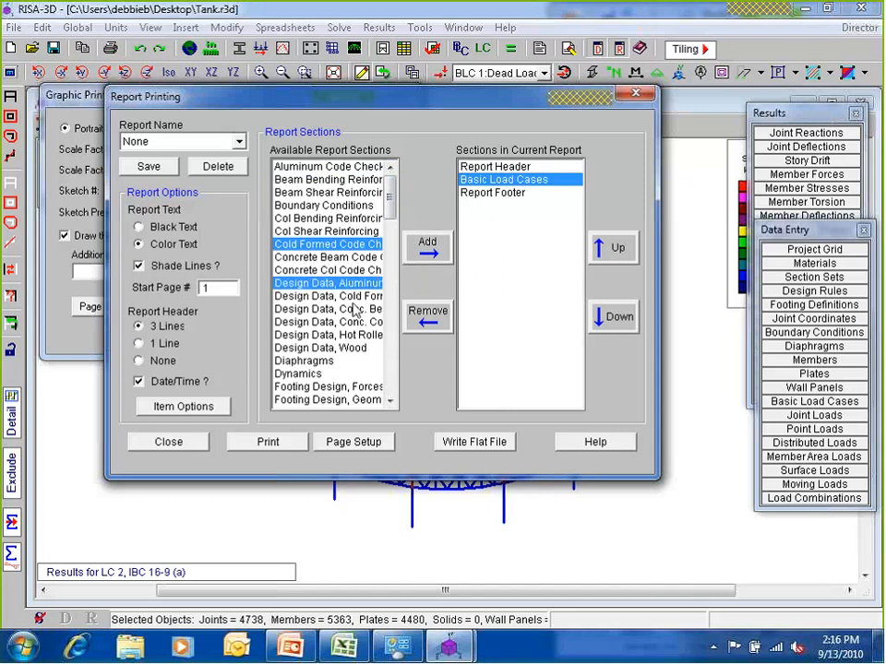
pyautogui.click(353, 297)
pyautogui.keyDown('ctrl'); pyautogui.click(360, 334); pyautogui.keyUp('ctrl')
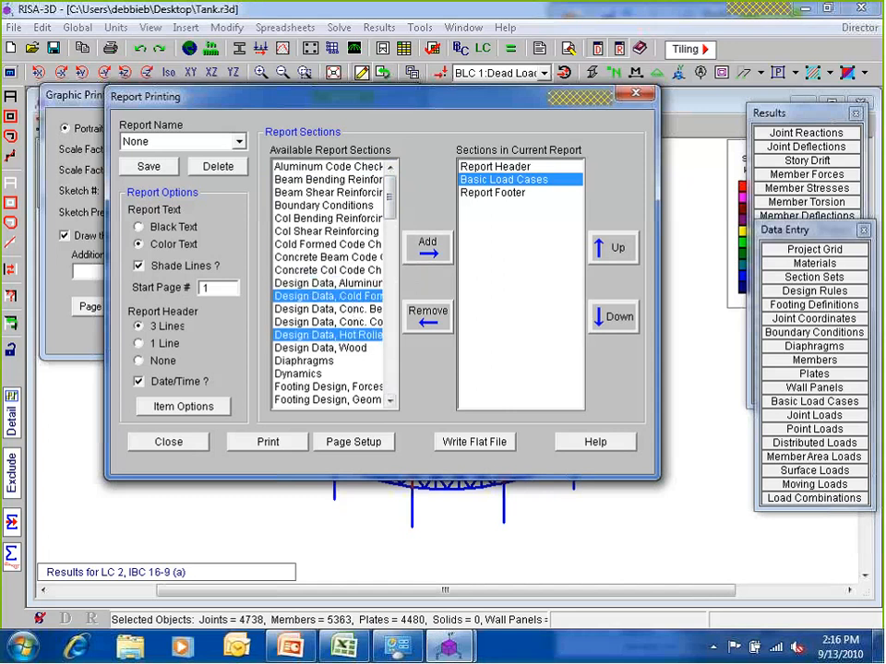
# - Browse the remaining available report sections and close the report setup without printing
pyautogui.moveTo(390, 215); pyautogui.dragTo(391, 236)
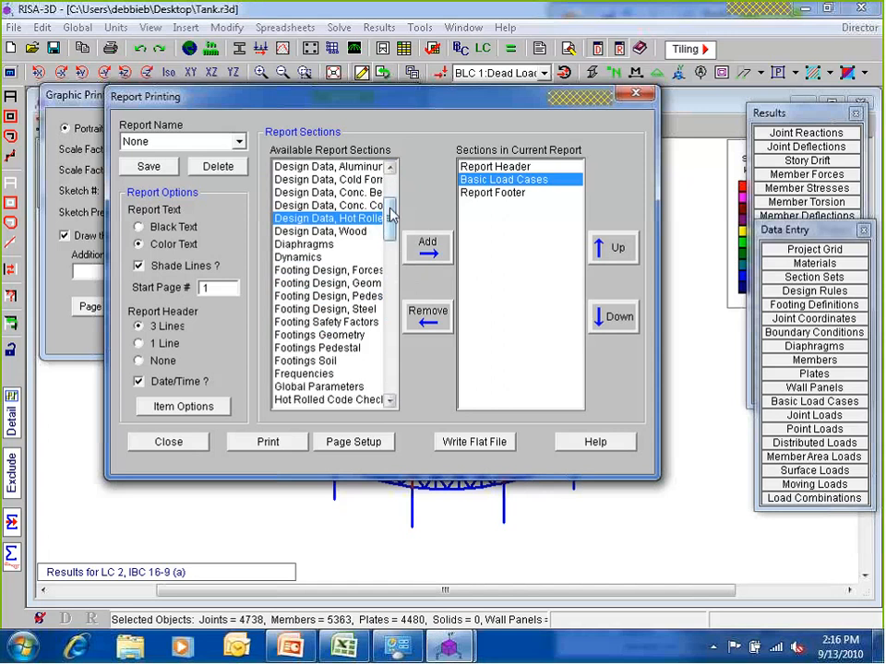
pyautogui.moveTo(391, 212); pyautogui.dragTo(395, 268)
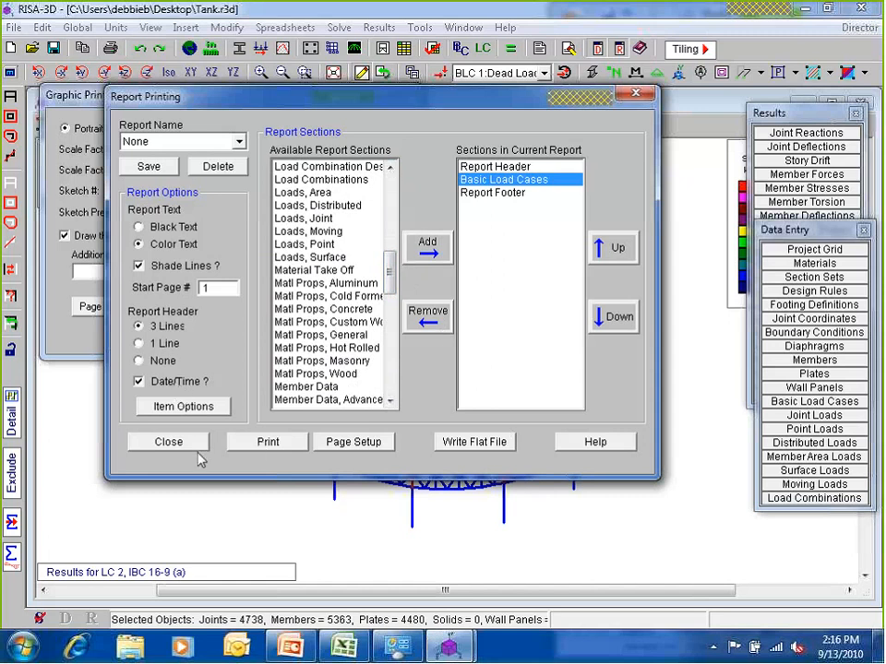
pyautogui.click(194, 445)
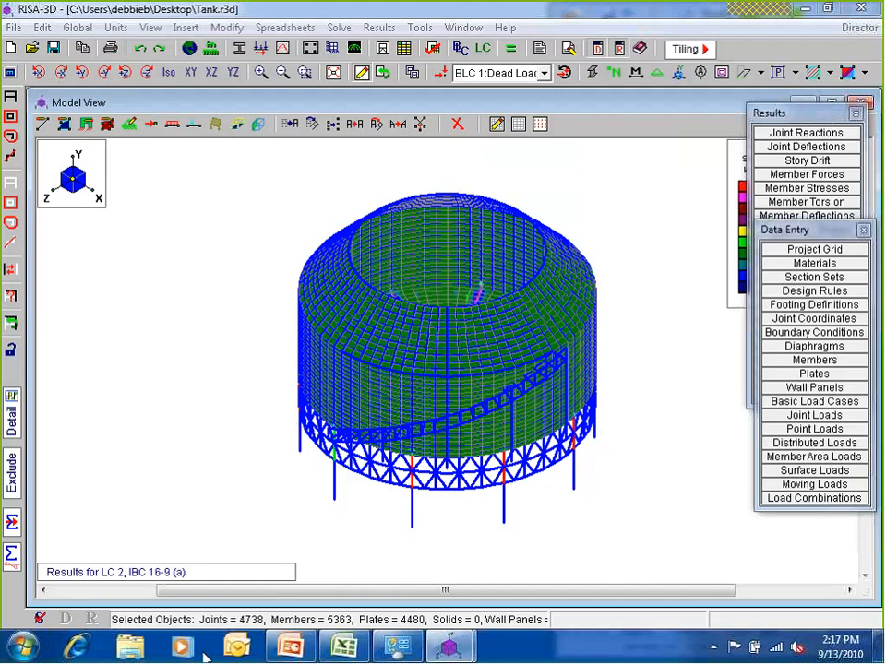
# - Switch to the PowerPoint slide show with the final things to consider
pyautogui.click(286, 651)
pyautogui.click(286, 653)
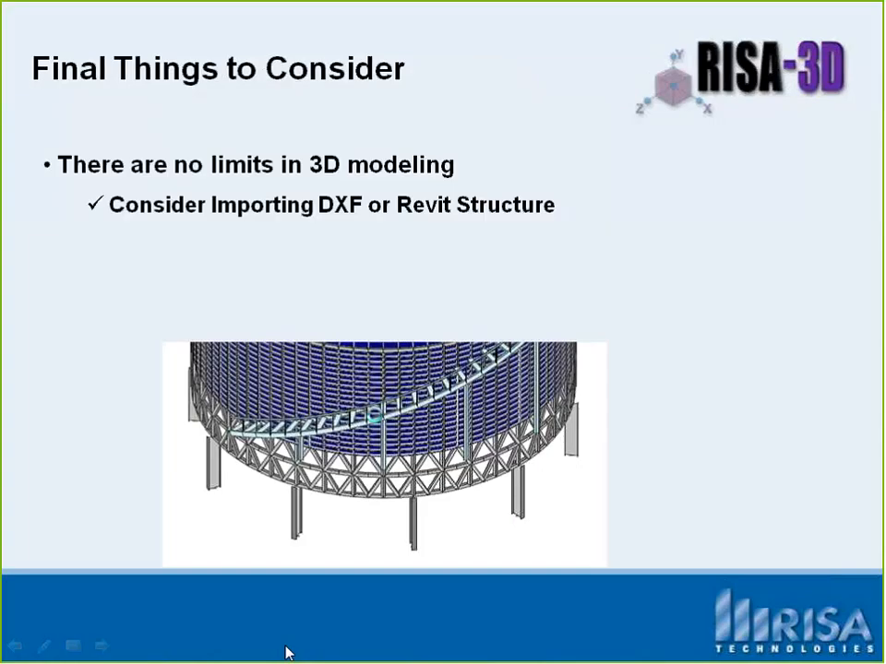